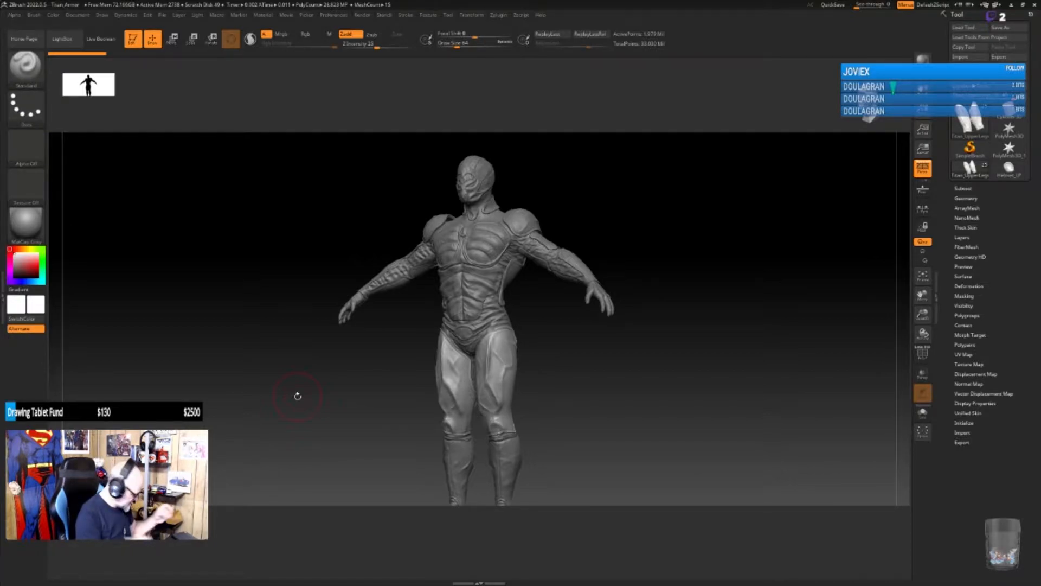
Step: Inspect the Titan armor figure from several angles, from the feet up to the helmet, and reduce the brush's draw size to 10
{"action": "mouse_move", "coordinate": [620, 422]}
{"action": "left_mouse_down"}
{"action": "mouse_move", "coordinate": [616, 400]}
{"action": "mouse_move", "coordinate": [607, 412]}
{"action": "left_mouse_up"}
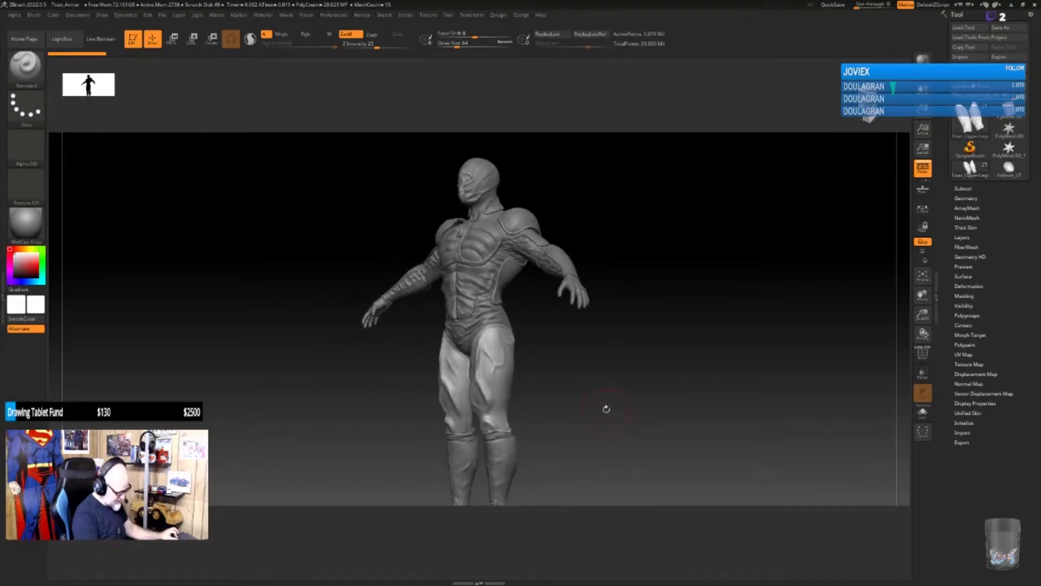
{"action": "left_click_drag", "start_coordinate": [620, 369], "coordinate": [611, 432]}
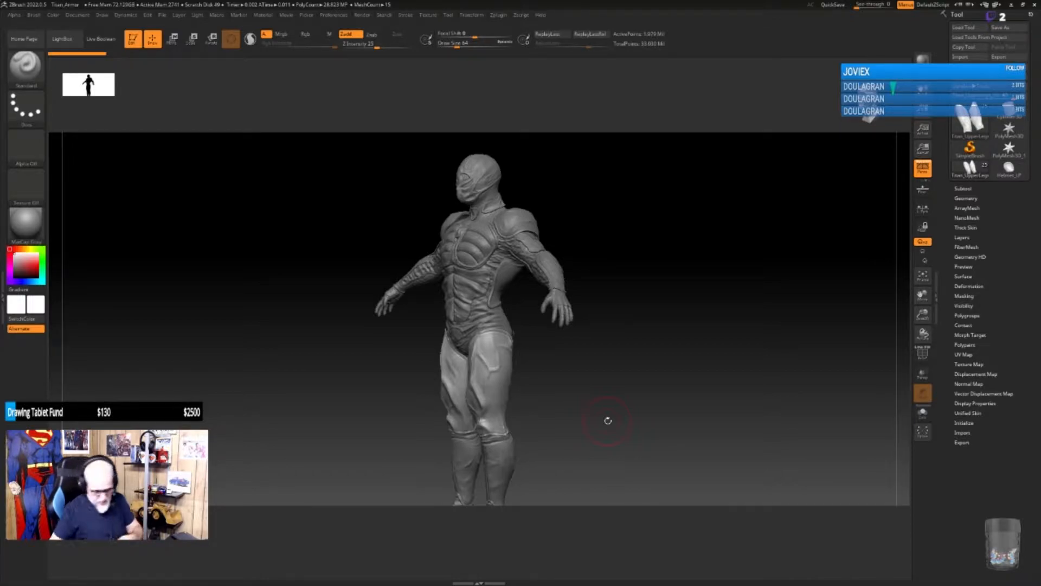
{"action": "mouse_move", "coordinate": [649, 436]}
{"action": "left_mouse_down", "text": "alt"}
{"action": "mouse_move", "coordinate": [648, 391]}
{"action": "mouse_move", "coordinate": [633, 395]}
{"action": "mouse_move", "coordinate": [646, 400]}
{"action": "mouse_move", "coordinate": [623, 365]}
{"action": "mouse_move", "coordinate": [637, 426]}
{"action": "mouse_move", "coordinate": [615, 428]}
{"action": "mouse_move", "coordinate": [627, 407]}
{"action": "mouse_move", "coordinate": [628, 336]}
{"action": "mouse_move", "coordinate": [625, 393]}
{"action": "mouse_move", "coordinate": [633, 384]}
{"action": "left_mouse_up", "text": "alt"}
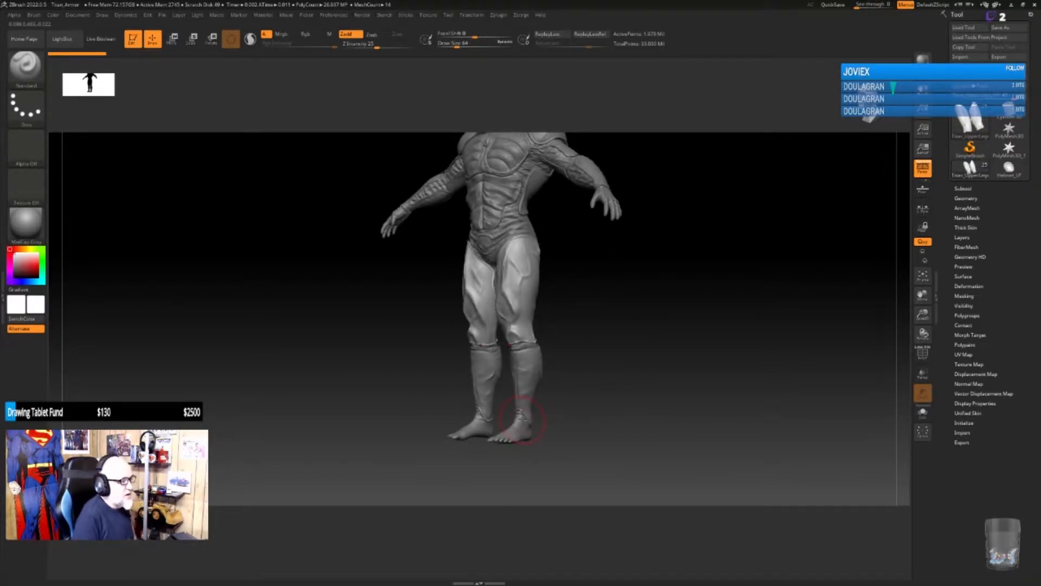
{"action": "mouse_move", "coordinate": [653, 362]}
{"action": "left_mouse_down"}
{"action": "mouse_move", "coordinate": [624, 434]}
{"action": "mouse_move", "coordinate": [586, 409]}
{"action": "mouse_move", "coordinate": [612, 411]}
{"action": "mouse_move", "coordinate": [623, 425]}
{"action": "mouse_move", "coordinate": [624, 482]}
{"action": "left_mouse_up"}
{"action": "left_click_drag", "start_coordinate": [618, 434], "coordinate": [602, 420]}
{"action": "left_click_drag", "start_coordinate": [673, 374], "coordinate": [629, 510]}
{"action": "left_click_drag", "start_coordinate": [694, 305], "coordinate": [680, 434], "text": "alt"}
{"action": "left_click_drag", "start_coordinate": [663, 386], "coordinate": [665, 429], "text": "alt"}
{"action": "mouse_move", "coordinate": [711, 193]}
{"action": "left_mouse_down", "text": "alt"}
{"action": "mouse_move", "coordinate": [698, 301]}
{"action": "mouse_move", "coordinate": [706, 394]}
{"action": "mouse_move", "coordinate": [677, 391]}
{"action": "mouse_move", "coordinate": [700, 385]}
{"action": "mouse_move", "coordinate": [676, 389]}
{"action": "mouse_move", "coordinate": [667, 343]}
{"action": "left_mouse_up", "text": "alt"}
{"action": "key", "text": "bracketleft"}
{"action": "key", "text": "bracketleft"}
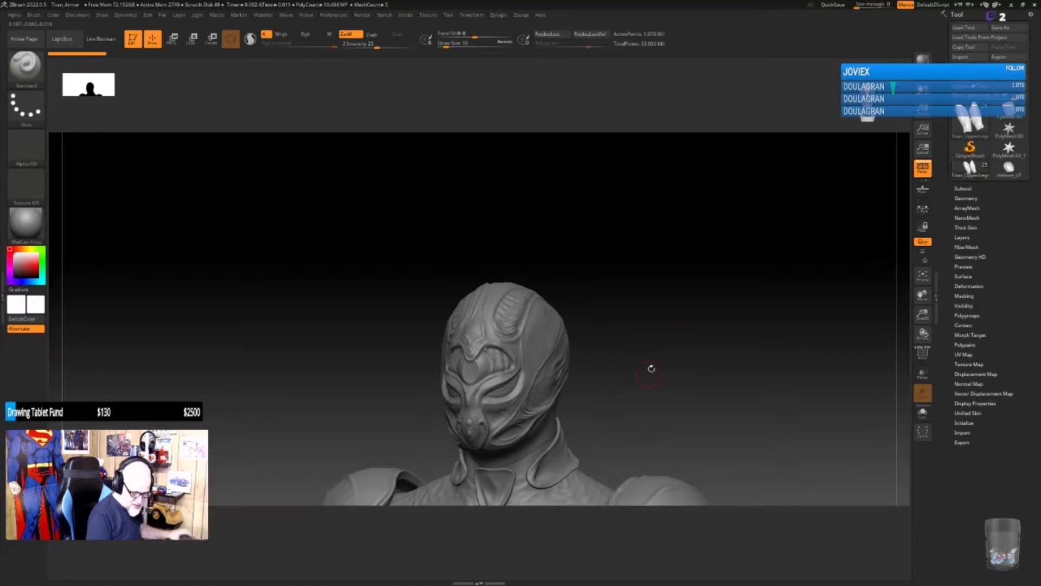
Step: Find the helmet meshes among the subtools, show Helmet_LP over the detailed head, and make it the active subtool
{"action": "left_click", "coordinate": [963, 188]}
{"action": "left_click_drag", "start_coordinate": [1033, 160], "coordinate": [1034, 247]}
{"action": "left_click_drag", "start_coordinate": [1040, 391], "coordinate": [1040, 324]}
{"action": "left_click_drag", "start_coordinate": [955, 52], "coordinate": [953, 111]}
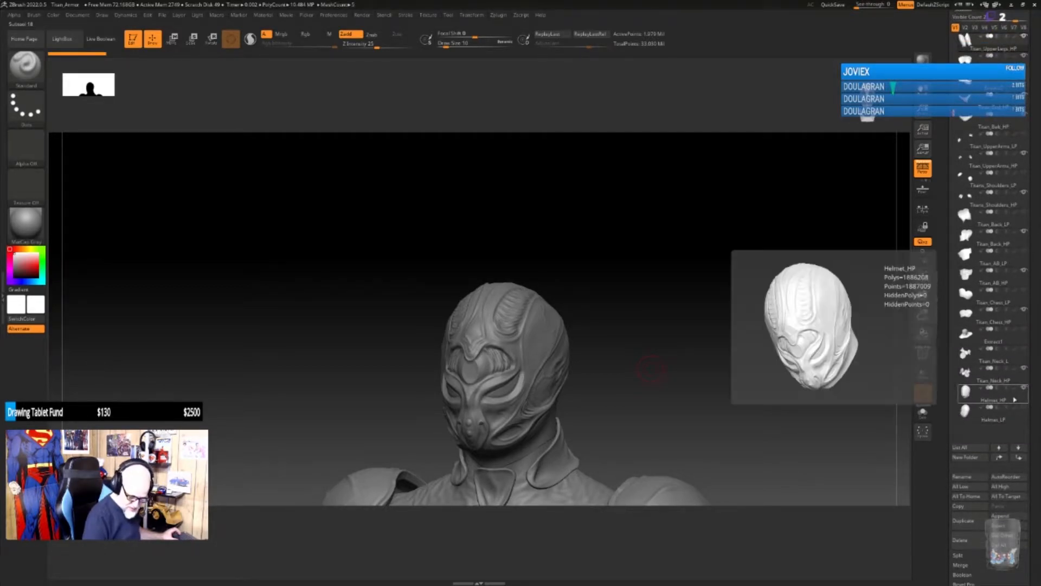
{"action": "left_click", "coordinate": [1023, 408]}
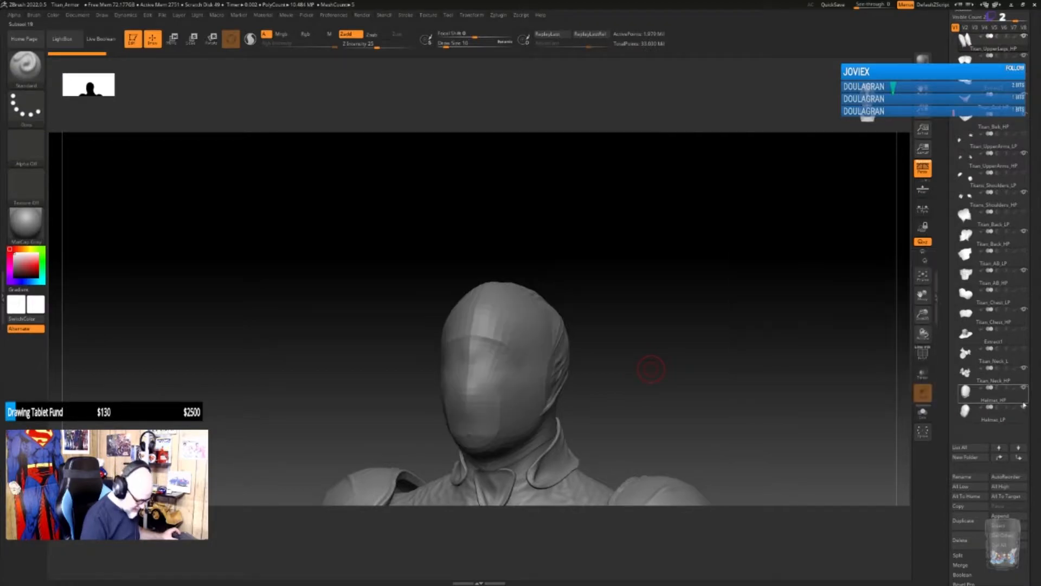
{"action": "left_click_drag", "start_coordinate": [664, 400], "coordinate": [662, 402]}
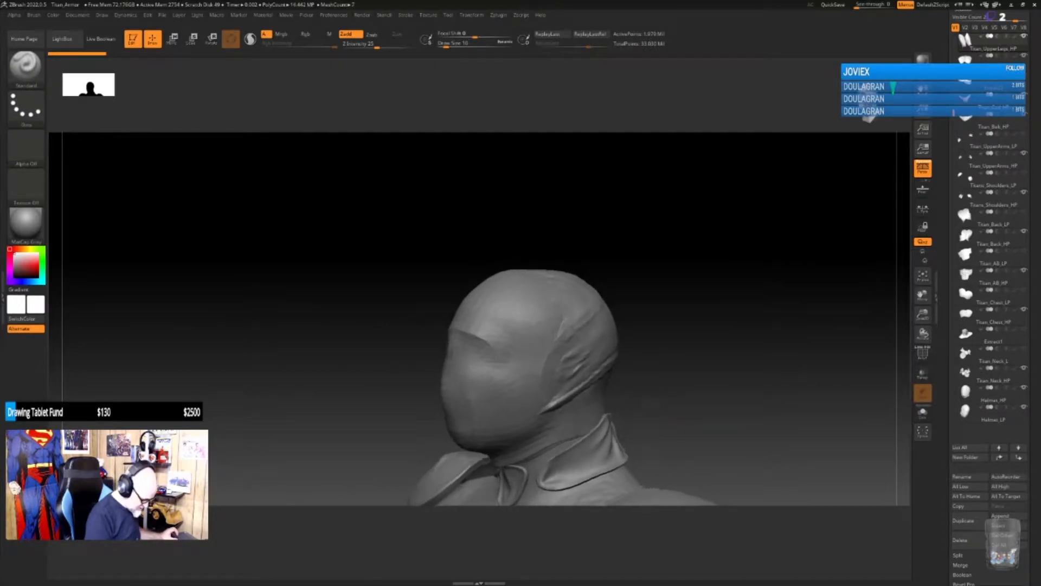
{"action": "left_click", "coordinate": [1016, 395]}
{"action": "left_click", "coordinate": [1014, 411]}
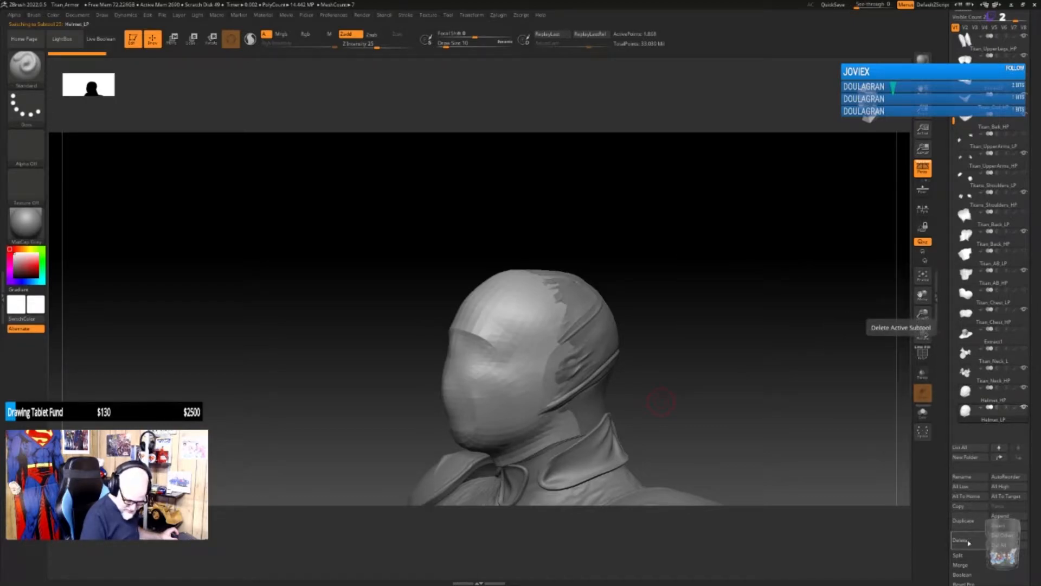
Step: Move Helmet_LP slightly backward so that it sits behind the detailed helmet's face surface
{"action": "left_click_drag", "start_coordinate": [702, 398], "coordinate": [694, 391]}
{"action": "key", "text": "w"}
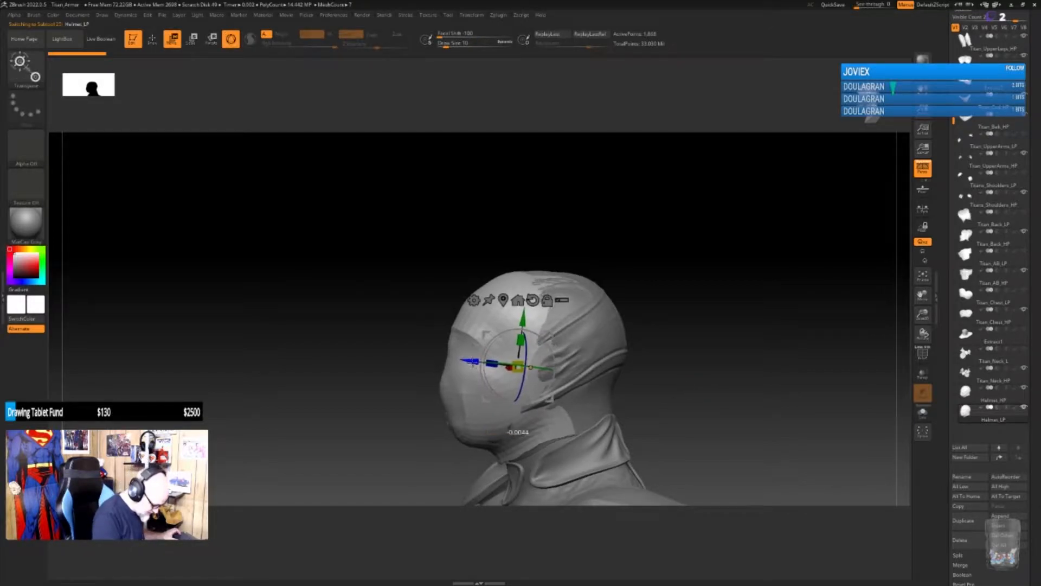
{"action": "left_click_drag", "start_coordinate": [480, 361], "coordinate": [482, 362]}
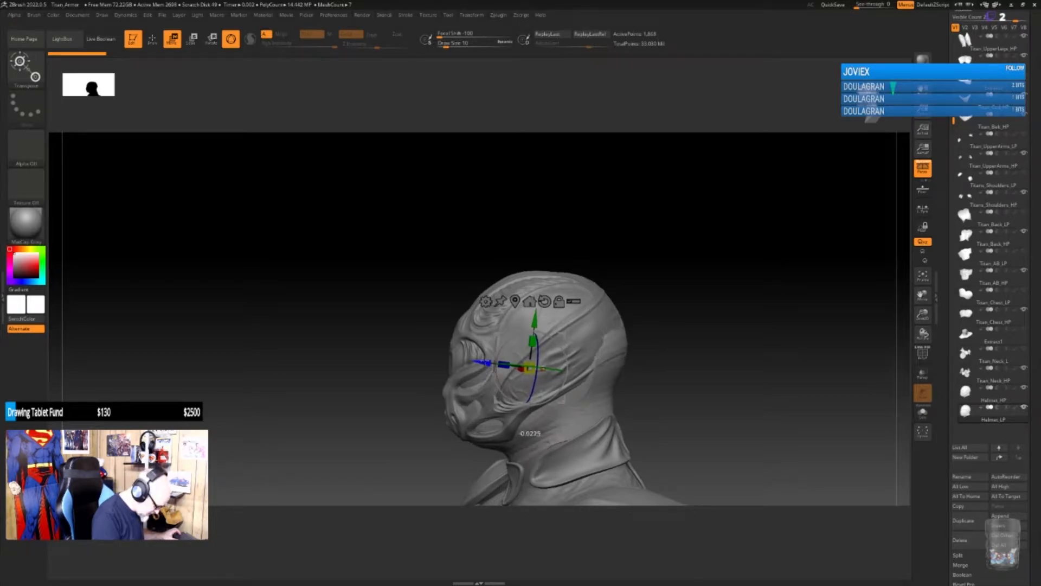
{"action": "left_click_drag", "start_coordinate": [486, 363], "coordinate": [487, 362]}
{"action": "mouse_move", "coordinate": [694, 353]}
{"action": "left_mouse_down"}
{"action": "mouse_move", "coordinate": [704, 366]}
{"action": "mouse_move", "coordinate": [751, 371]}
{"action": "mouse_move", "coordinate": [668, 377]}
{"action": "mouse_move", "coordinate": [699, 372]}
{"action": "left_mouse_up"}
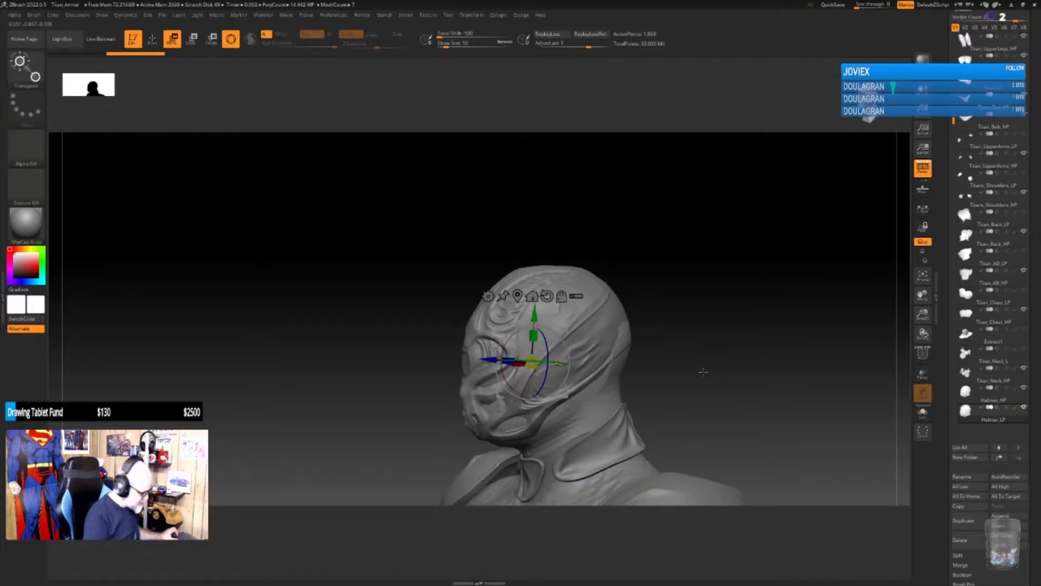
Step: Return to draw mode, hide Helmet_LP, and make Helmet_HP the active subtool
{"action": "key", "text": "q"}
{"action": "mouse_move", "coordinate": [1027, 408]}
{"action": "left_click", "coordinate": [1003, 393]}
{"action": "mouse_move", "coordinate": [716, 380]}
{"action": "left_mouse_down"}
{"action": "mouse_move", "coordinate": [725, 376]}
{"action": "mouse_move", "coordinate": [730, 396]}
{"action": "mouse_move", "coordinate": [734, 378]}
{"action": "mouse_move", "coordinate": [727, 400]}
{"action": "mouse_move", "coordinate": [703, 402]}
{"action": "mouse_move", "coordinate": [739, 379]}
{"action": "mouse_move", "coordinate": [746, 448]}
{"action": "mouse_move", "coordinate": [738, 403]}
{"action": "left_mouse_up"}
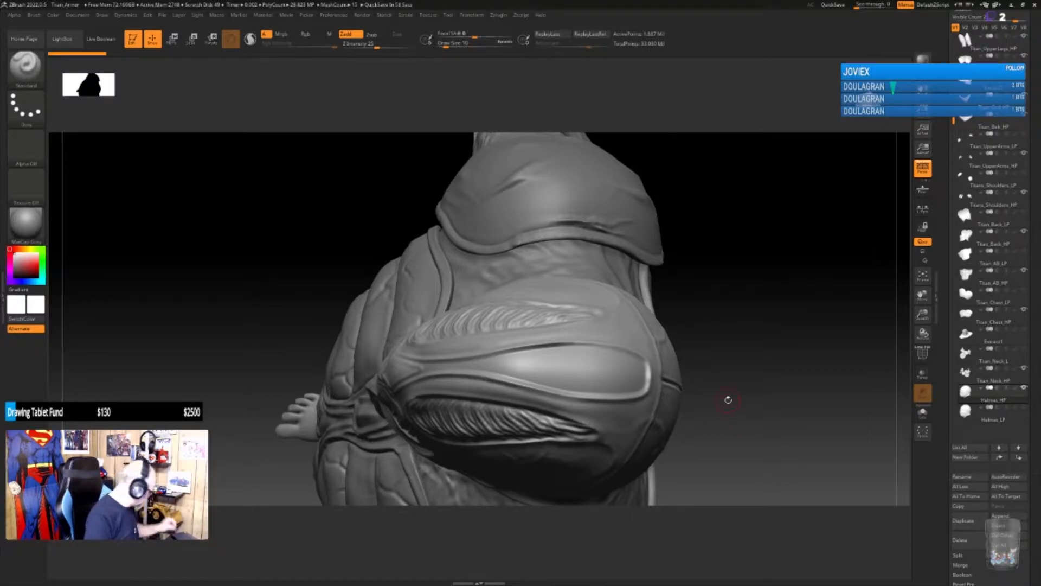
Step: Try stamping a fold on the helmet's back panel with an XMD_MasterCloth brush
{"action": "key", "text": "b"}
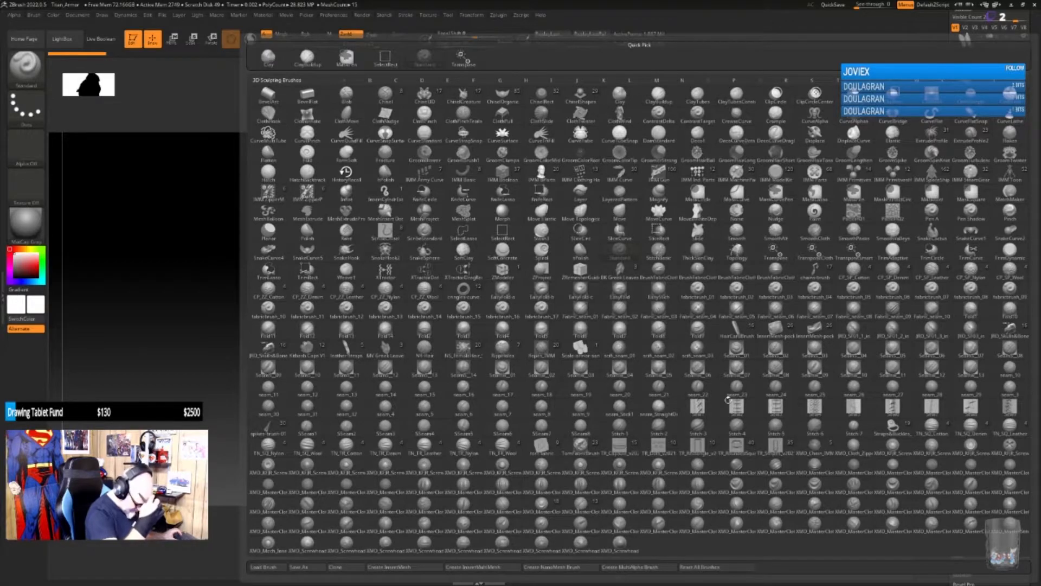
{"action": "left_click", "coordinate": [350, 526]}
{"action": "mouse_move", "coordinate": [607, 372]}
{"action": "left_mouse_down"}
{"action": "mouse_move", "coordinate": [632, 373]}
{"action": "mouse_move", "coordinate": [609, 427]}
{"action": "left_mouse_up"}
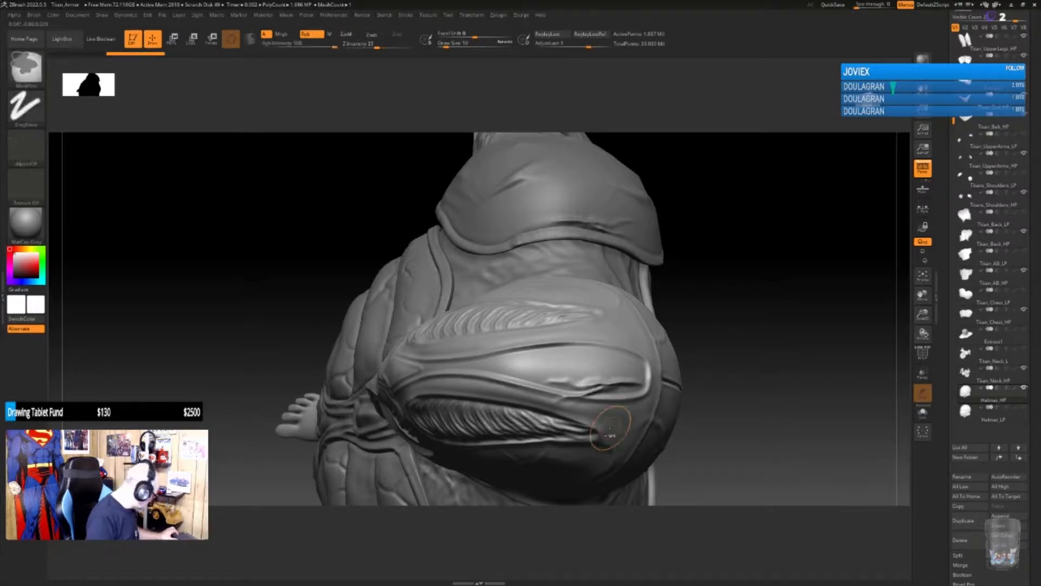
Step: Stamp a crease down the middle of the helmet's back panel with another XMD_MasterCloth brush, undoing a misplaced stamp, and check the helmet from behind
{"action": "key", "text": "b"}
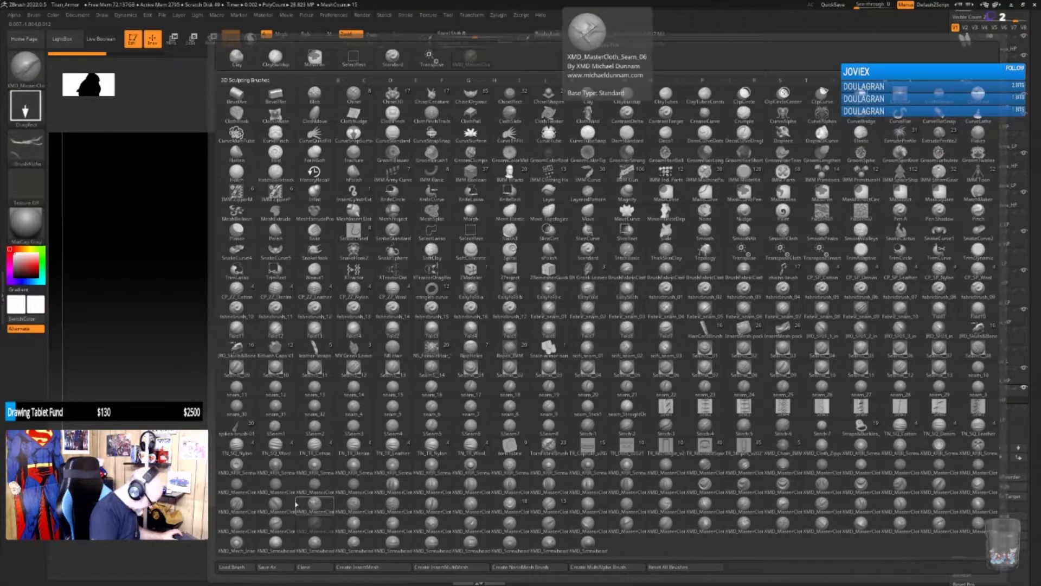
{"action": "left_click", "coordinate": [348, 502]}
{"action": "mouse_move", "coordinate": [579, 367]}
{"action": "left_mouse_down"}
{"action": "mouse_move", "coordinate": [644, 369]}
{"action": "mouse_move", "coordinate": [720, 405]}
{"action": "left_mouse_up"}
{"action": "key", "text": "ctrl+z"}
{"action": "mouse_move", "coordinate": [727, 255]}
{"action": "left_mouse_down"}
{"action": "mouse_move", "coordinate": [616, 220]}
{"action": "mouse_move", "coordinate": [572, 184]}
{"action": "left_mouse_up"}
{"action": "mouse_move", "coordinate": [762, 365]}
{"action": "left_mouse_down", "text": "alt"}
{"action": "mouse_move", "coordinate": [750, 378]}
{"action": "mouse_move", "coordinate": [747, 267]}
{"action": "mouse_move", "coordinate": [686, 295]}
{"action": "mouse_move", "coordinate": [709, 327]}
{"action": "mouse_move", "coordinate": [672, 326]}
{"action": "mouse_move", "coordinate": [670, 269]}
{"action": "mouse_move", "coordinate": [669, 291]}
{"action": "mouse_move", "coordinate": [636, 225]}
{"action": "mouse_move", "coordinate": [671, 365]}
{"action": "mouse_move", "coordinate": [660, 381]}
{"action": "mouse_move", "coordinate": [653, 375]}
{"action": "left_mouse_up", "text": "alt"}
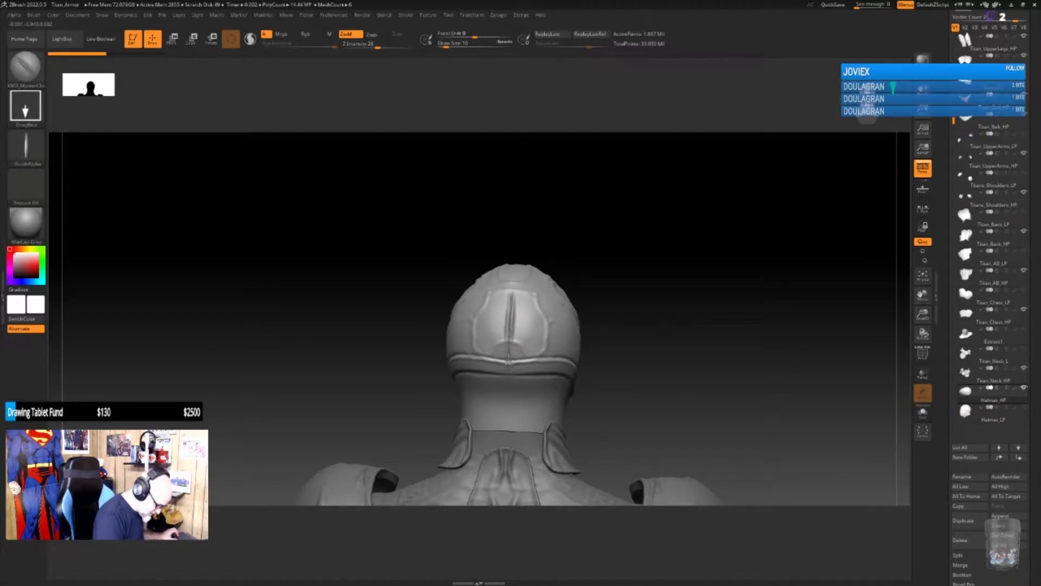
{"action": "left_click_drag", "start_coordinate": [670, 338], "coordinate": [667, 365]}
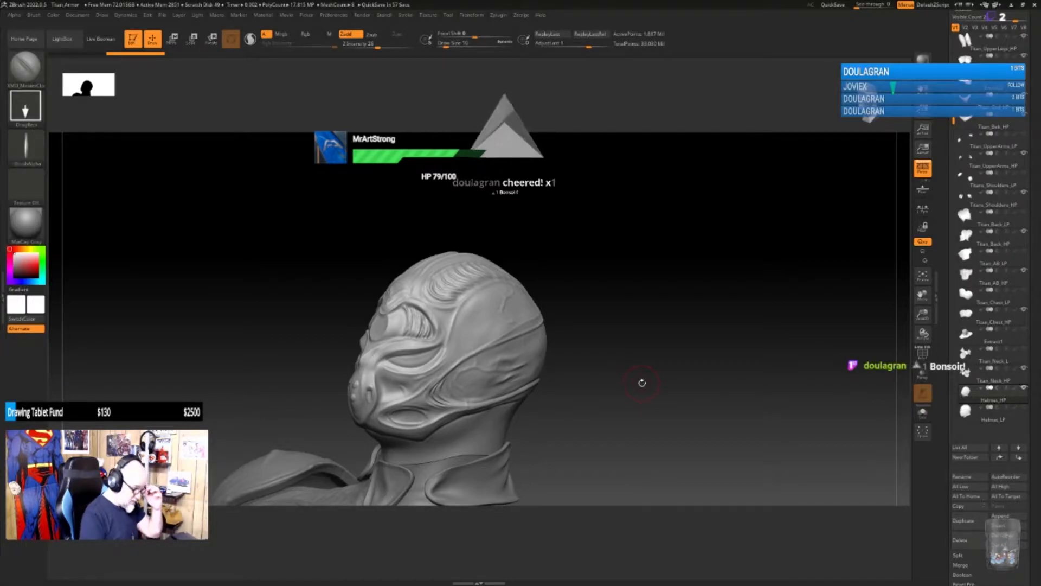
{"action": "mouse_move", "coordinate": [623, 374]}
{"action": "left_mouse_down"}
{"action": "mouse_move", "coordinate": [653, 428]}
{"action": "mouse_move", "coordinate": [653, 407]}
{"action": "left_mouse_up"}
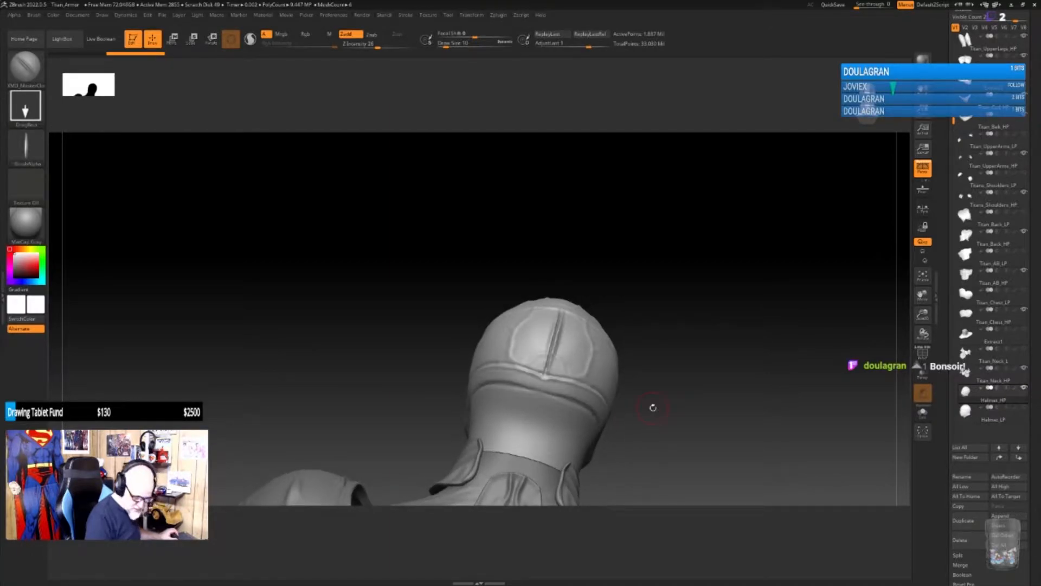
Step: Carve the groove under the helmet's rim with the DamStandard brush, from the back of the head around the side toward the jaw
{"action": "key", "text": "b"}
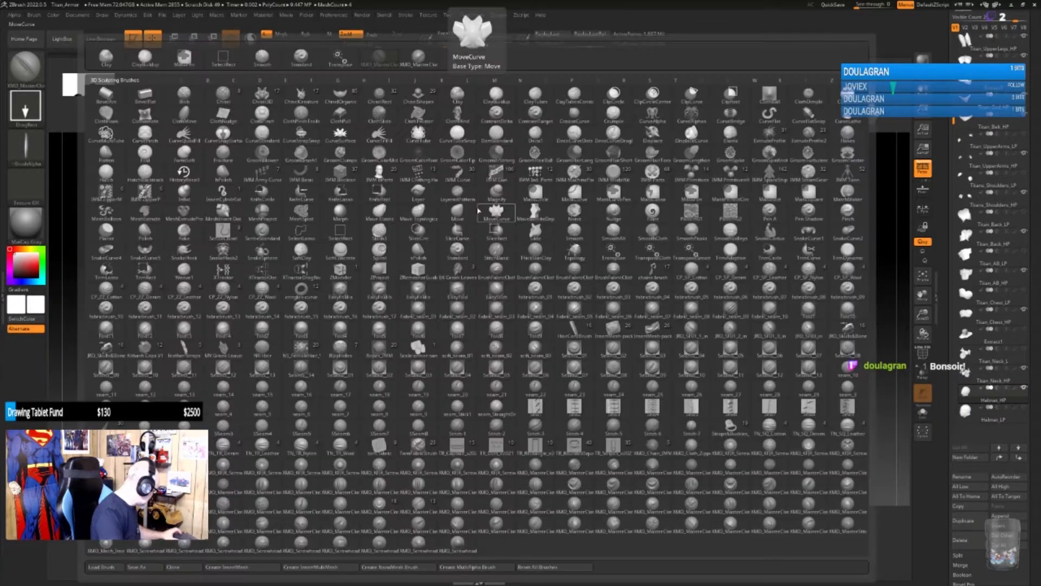
{"action": "key", "text": "d"}
{"action": "key", "text": "s"}
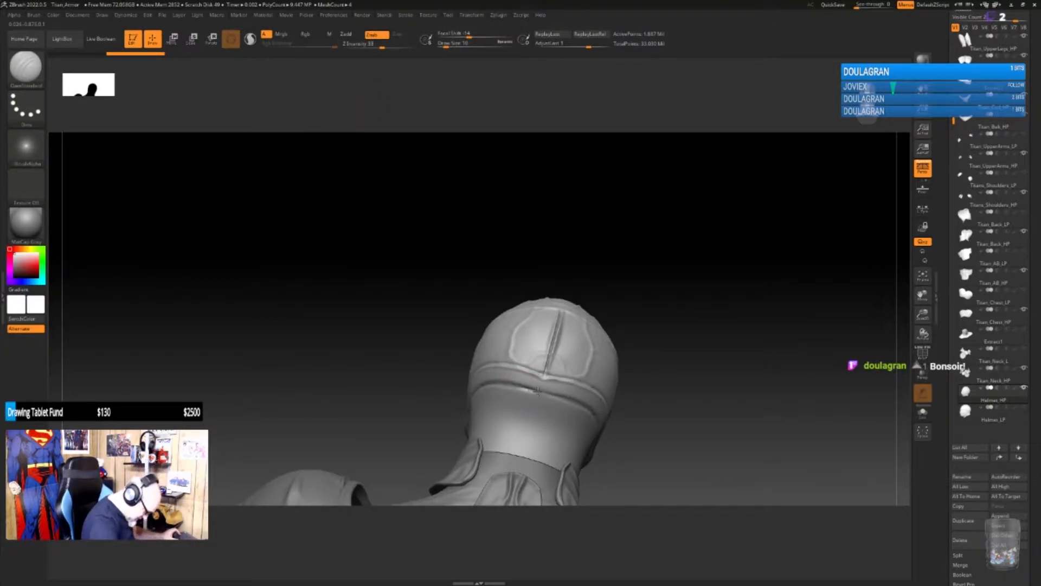
{"action": "left_click_drag", "start_coordinate": [556, 397], "coordinate": [574, 402]}
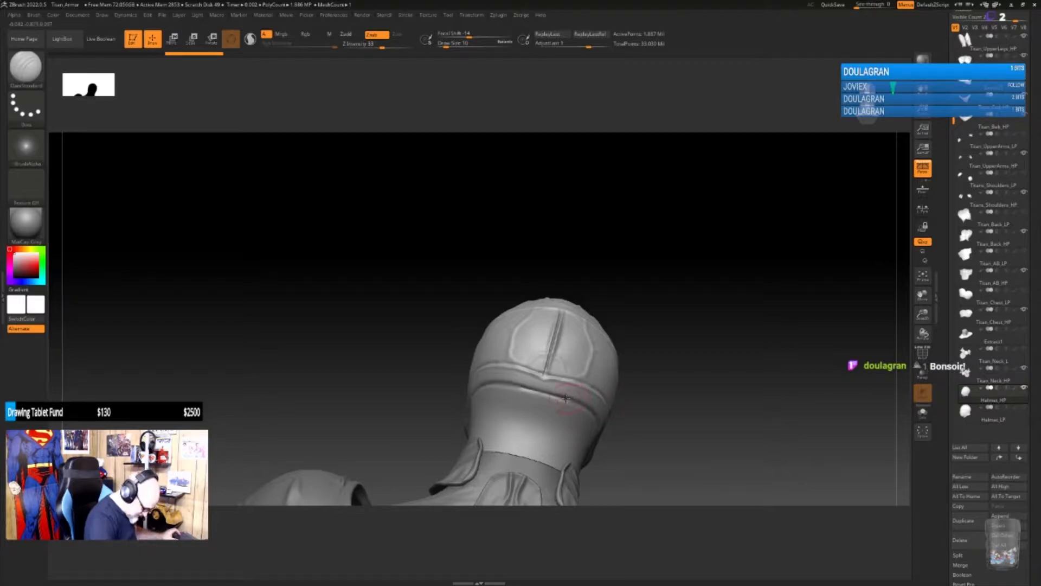
{"action": "left_click_drag", "start_coordinate": [681, 453], "coordinate": [664, 277]}
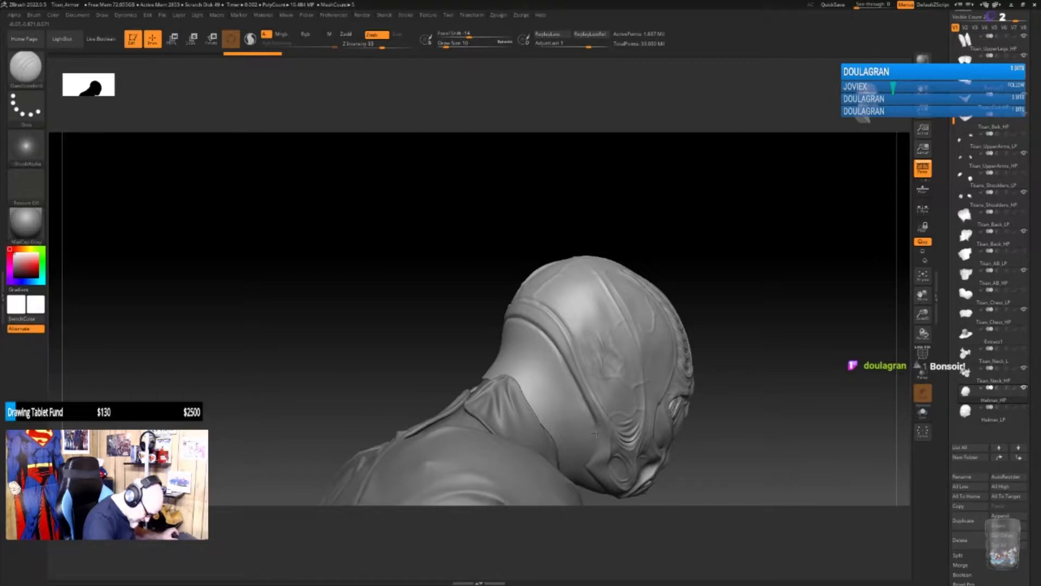
{"action": "left_click_drag", "start_coordinate": [730, 441], "coordinate": [734, 363]}
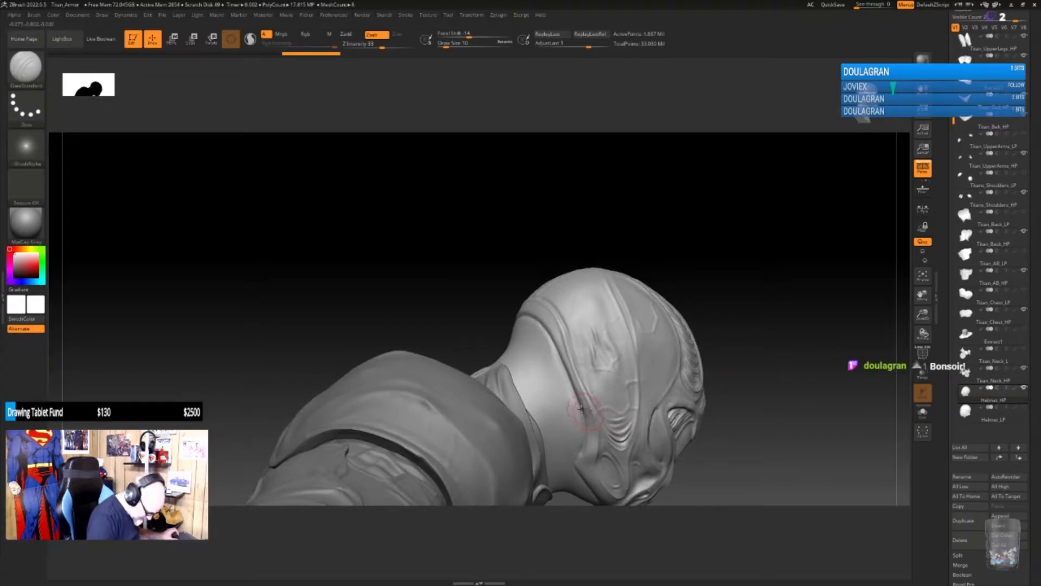
{"action": "mouse_move", "coordinate": [748, 429]}
{"action": "left_mouse_down"}
{"action": "mouse_move", "coordinate": [702, 328]}
{"action": "mouse_move", "coordinate": [669, 295]}
{"action": "mouse_move", "coordinate": [691, 365]}
{"action": "mouse_move", "coordinate": [543, 373]}
{"action": "left_mouse_up"}
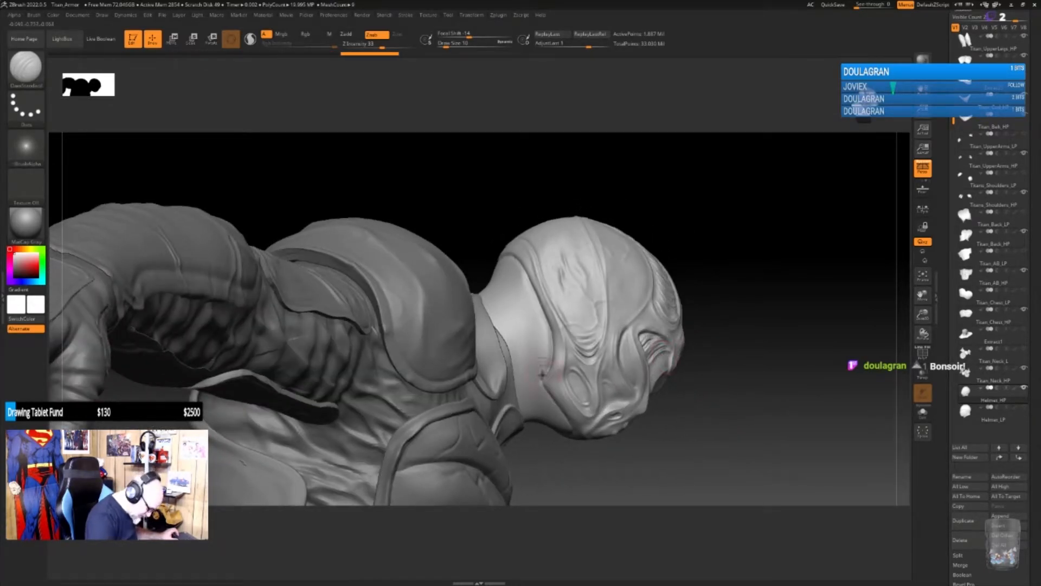
{"action": "mouse_move", "coordinate": [573, 429]}
{"action": "left_mouse_down"}
{"action": "mouse_move", "coordinate": [554, 401]}
{"action": "mouse_move", "coordinate": [575, 424]}
{"action": "left_mouse_up"}
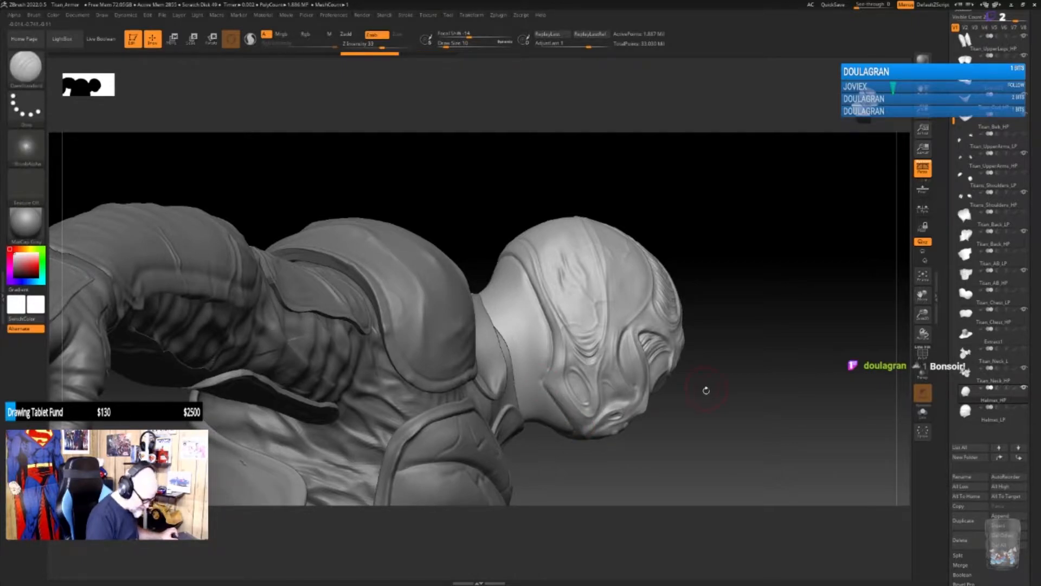
Step: Lower the DamStandard brush's intensity and refine the rim groove along the side of the helmet behind the jaw
{"action": "mouse_move", "coordinate": [716, 275]}
{"action": "left_mouse_down"}
{"action": "mouse_move", "coordinate": [738, 331]}
{"action": "mouse_move", "coordinate": [735, 353]}
{"action": "mouse_move", "coordinate": [674, 337]}
{"action": "mouse_move", "coordinate": [662, 345]}
{"action": "mouse_move", "coordinate": [661, 331]}
{"action": "left_mouse_up"}
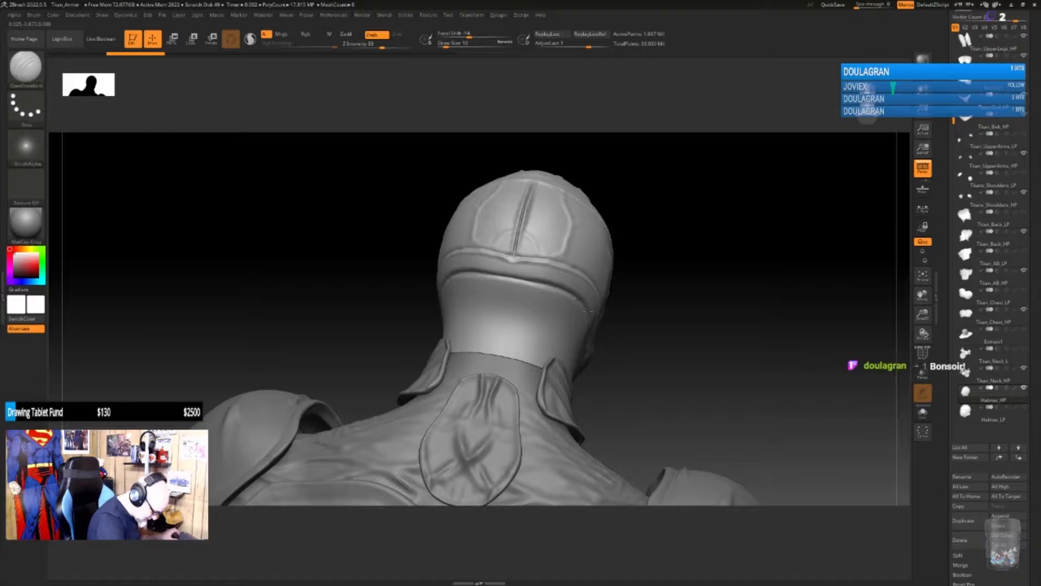
{"action": "left_click_drag", "start_coordinate": [662, 374], "coordinate": [707, 363]}
{"action": "key", "text": "space"}
{"action": "left_click", "coordinate": [732, 395]}
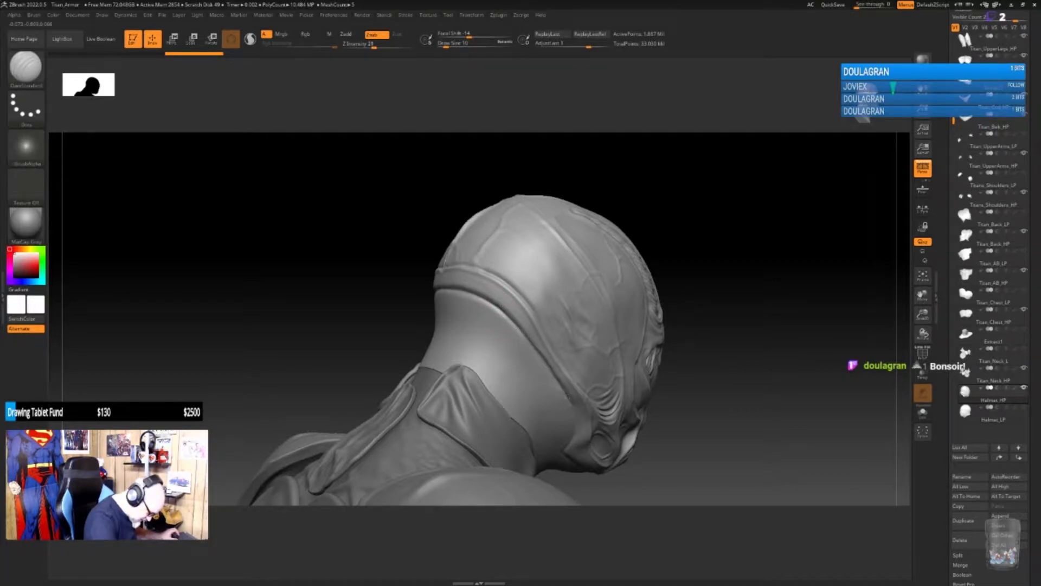
{"action": "left_click_drag", "start_coordinate": [571, 405], "coordinate": [574, 410]}
{"action": "mouse_move", "coordinate": [725, 407]}
{"action": "left_mouse_down"}
{"action": "mouse_move", "coordinate": [716, 372]}
{"action": "mouse_move", "coordinate": [729, 372]}
{"action": "mouse_move", "coordinate": [652, 346]}
{"action": "left_mouse_up"}
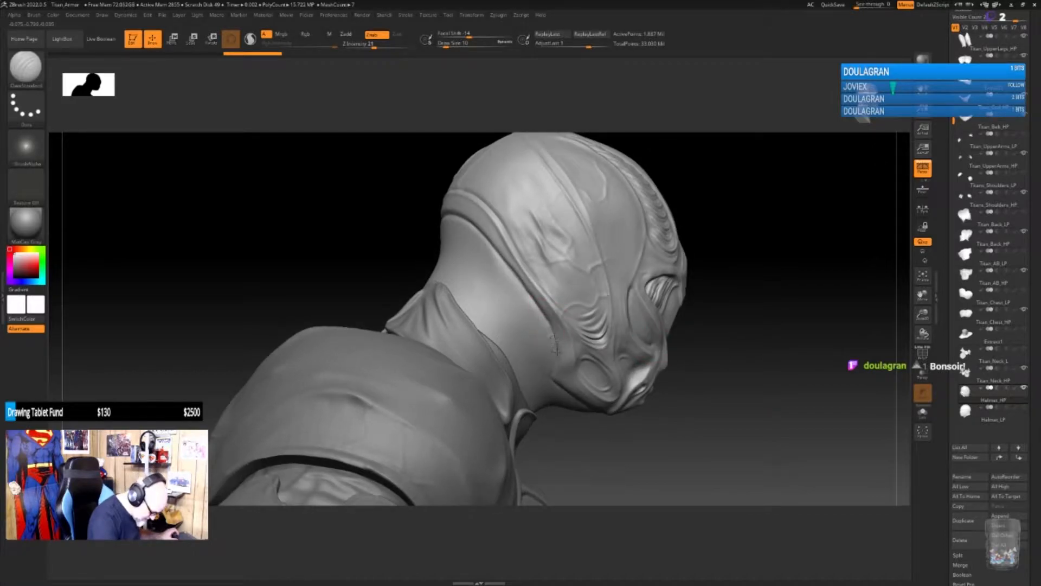
{"action": "left_click_drag", "start_coordinate": [556, 365], "coordinate": [548, 319]}
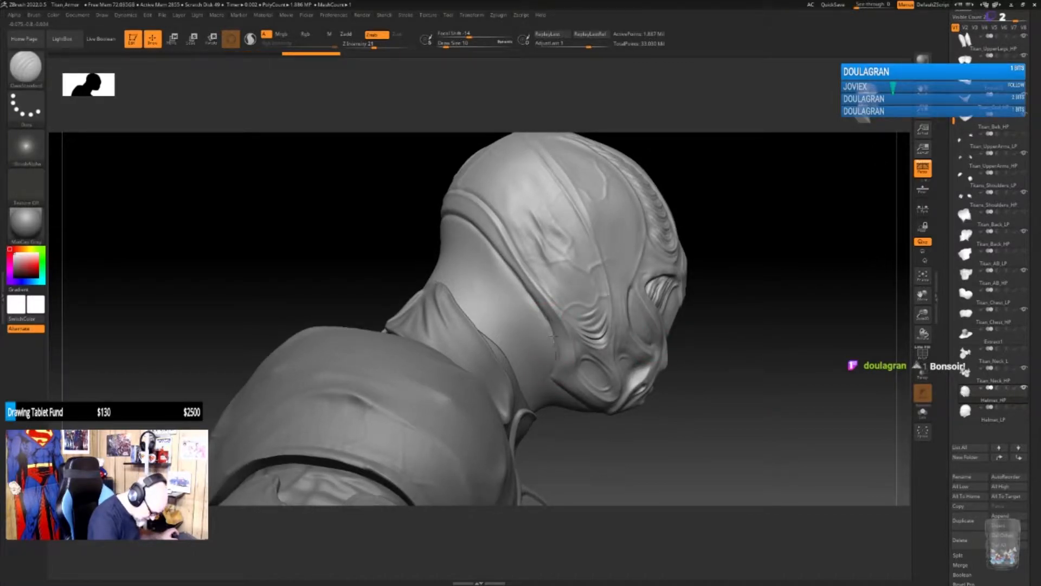
{"action": "left_click_drag", "start_coordinate": [552, 376], "coordinate": [553, 378]}
Step: Carve along the edge of the helmet's jaw plate where it meets the neck, undoing the last strokes
{"action": "left_click_drag", "start_coordinate": [677, 449], "coordinate": [658, 404]}
{"action": "left_click_drag", "start_coordinate": [544, 358], "coordinate": [553, 370]}
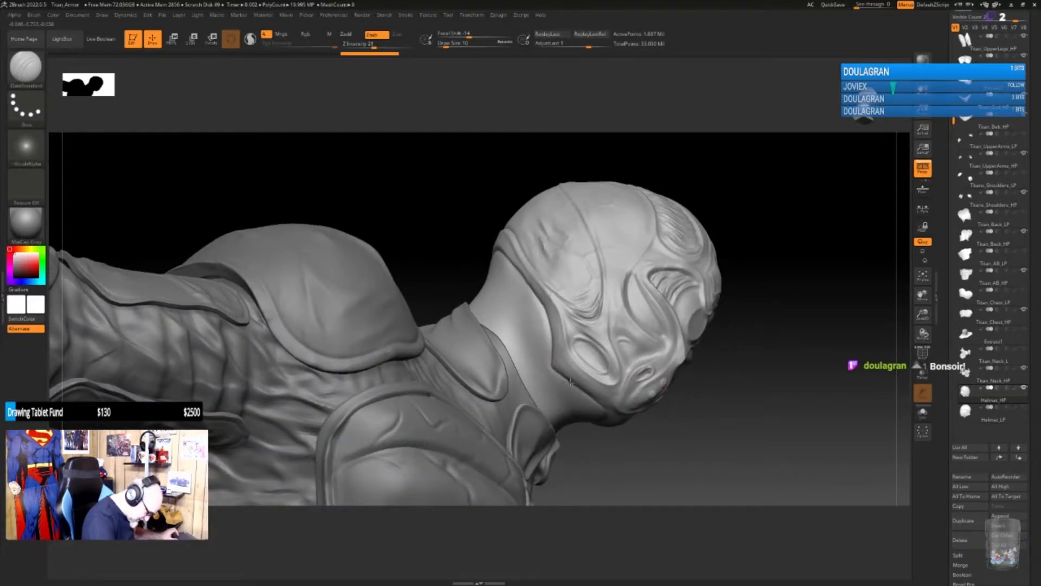
{"action": "left_click_drag", "start_coordinate": [710, 448], "coordinate": [687, 418]}
{"action": "left_click_drag", "start_coordinate": [594, 383], "coordinate": [601, 401]}
{"action": "left_click_drag", "start_coordinate": [745, 437], "coordinate": [741, 432]}
{"action": "key", "text": "ctrl+z"}
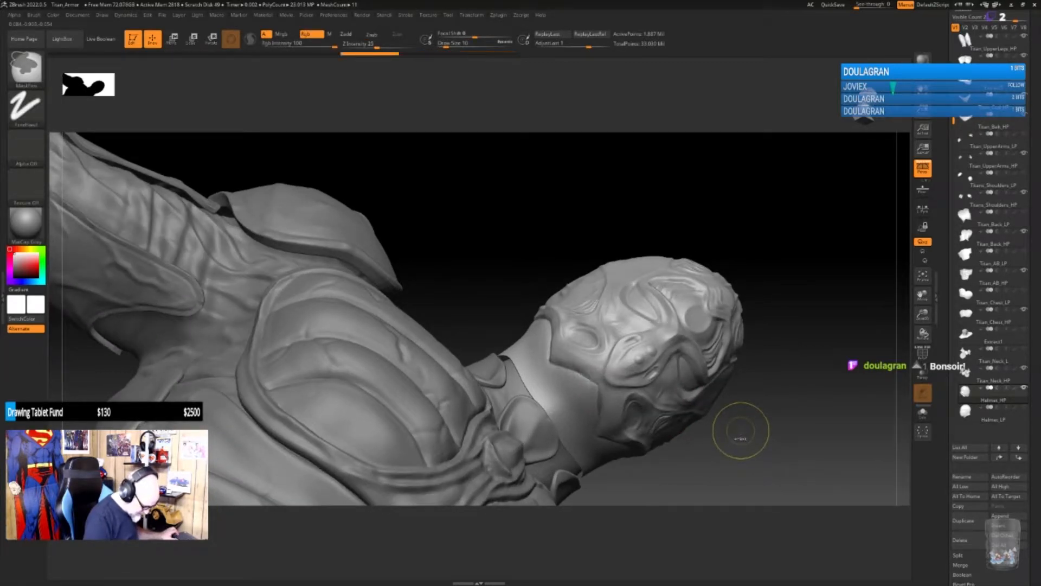
{"action": "key", "text": "ctrl+z"}
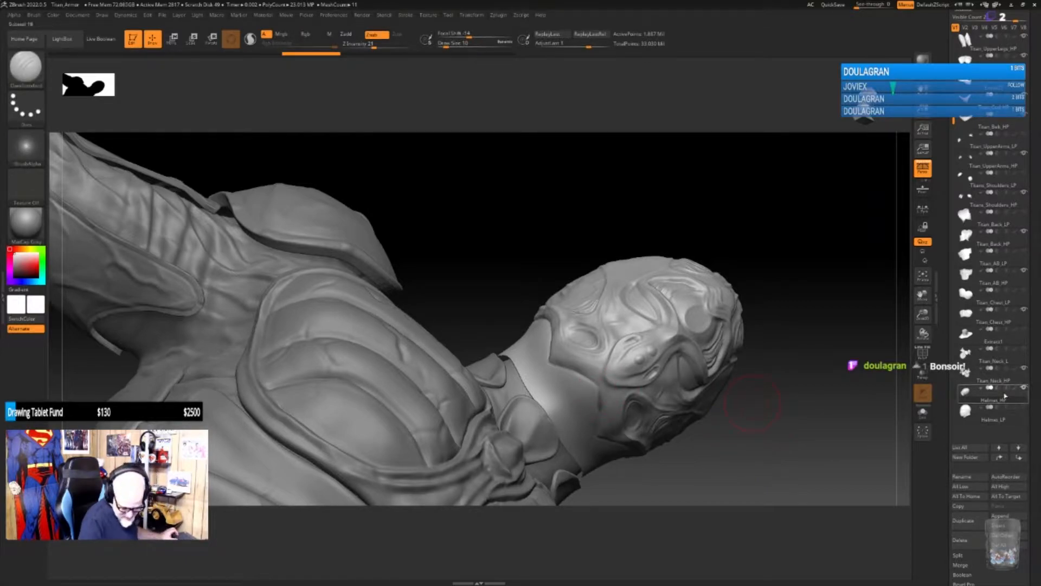
Step: Recut the groove along the underside of the helmet's jaw plate and check it from the side
{"action": "mouse_move", "coordinate": [986, 395]}
{"action": "mouse_move", "coordinate": [754, 442]}
{"action": "left_mouse_down"}
{"action": "mouse_move", "coordinate": [689, 423]}
{"action": "mouse_move", "coordinate": [725, 443]}
{"action": "left_mouse_up"}
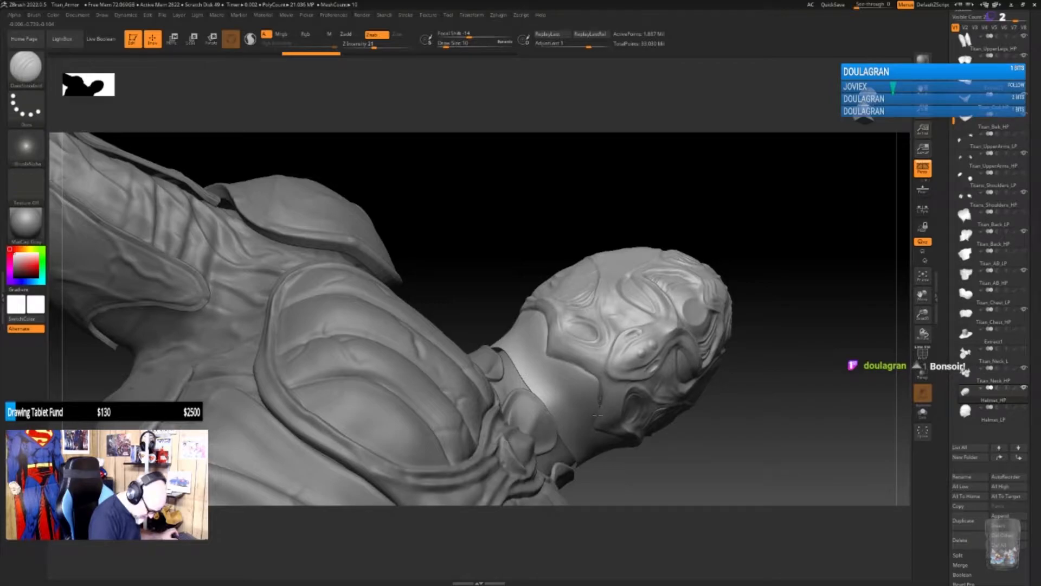
{"action": "left_click_drag", "start_coordinate": [555, 358], "coordinate": [548, 335]}
{"action": "mouse_move", "coordinate": [752, 434]}
{"action": "left_mouse_down"}
{"action": "mouse_move", "coordinate": [770, 412]}
{"action": "mouse_move", "coordinate": [751, 390]}
{"action": "mouse_move", "coordinate": [795, 307]}
{"action": "mouse_move", "coordinate": [691, 295]}
{"action": "mouse_move", "coordinate": [597, 357]}
{"action": "mouse_move", "coordinate": [558, 364]}
{"action": "left_mouse_up"}
{"action": "mouse_move", "coordinate": [729, 295]}
{"action": "left_mouse_down"}
{"action": "mouse_move", "coordinate": [787, 319]}
{"action": "mouse_move", "coordinate": [764, 318]}
{"action": "mouse_move", "coordinate": [770, 332]}
{"action": "mouse_move", "coordinate": [777, 315]}
{"action": "left_mouse_up"}
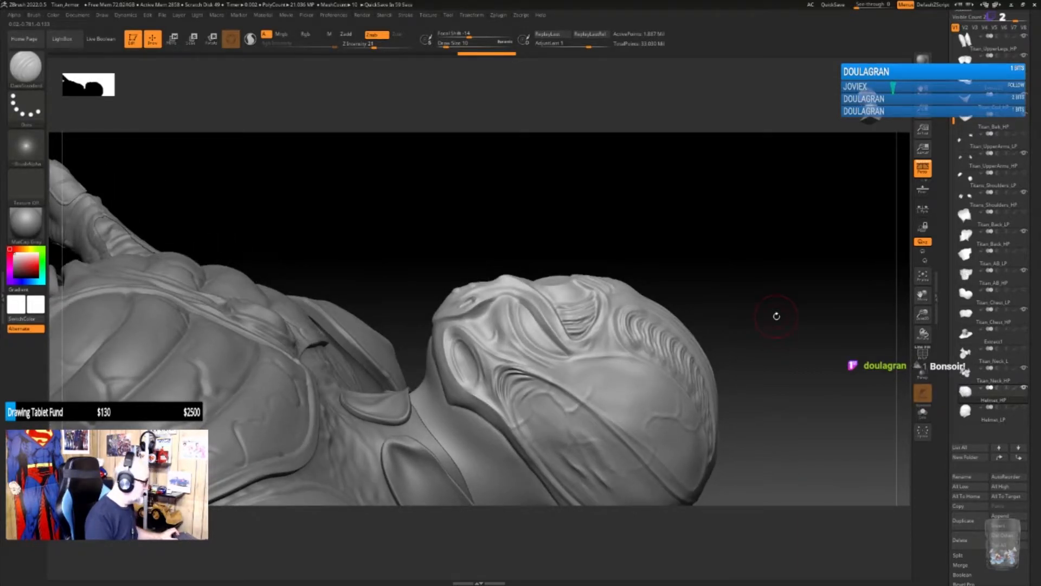
{"action": "left_click_drag", "start_coordinate": [771, 327], "coordinate": [765, 317]}
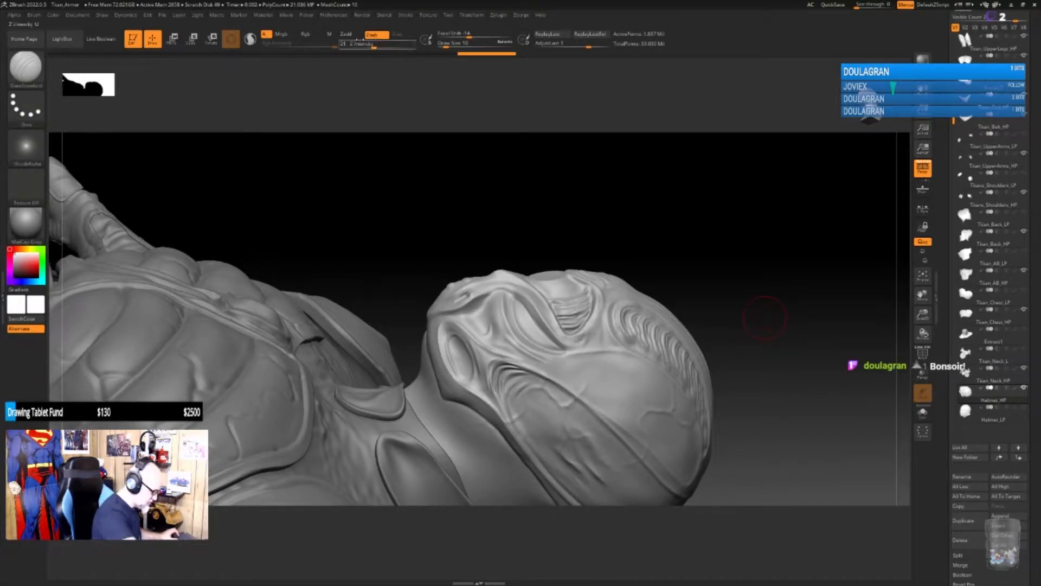
Step: Switch the DamStandard brush to Zadd and sharpen the raised folds around the helmet's eye area
{"action": "left_click", "coordinate": [350, 35]}
{"action": "mouse_move", "coordinate": [513, 309]}
{"action": "left_mouse_down"}
{"action": "mouse_move", "coordinate": [502, 289]}
{"action": "mouse_move", "coordinate": [510, 319]}
{"action": "mouse_move", "coordinate": [500, 302]}
{"action": "left_mouse_up"}
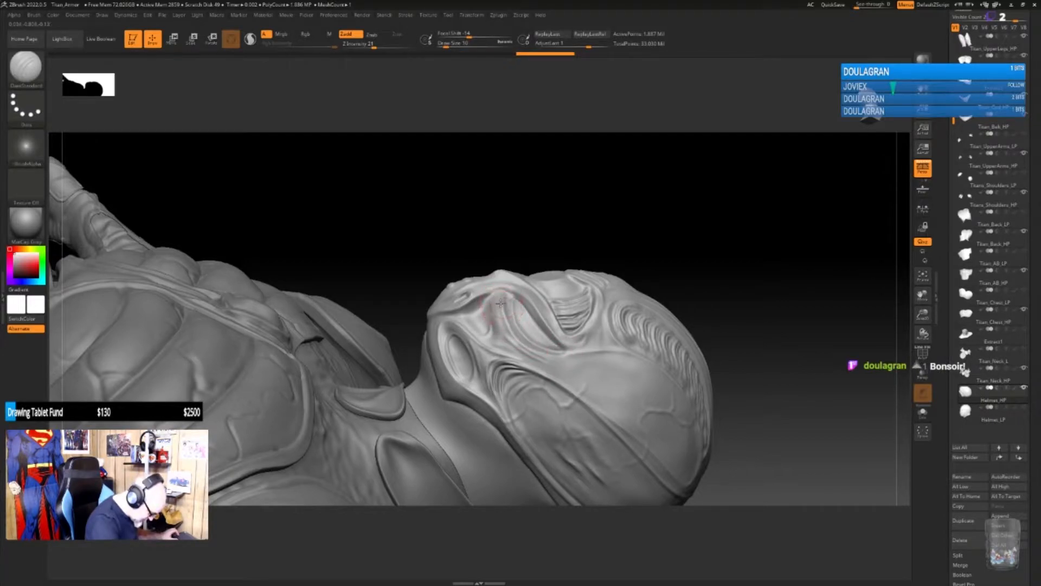
{"action": "right_click_drag", "start_coordinate": [558, 349], "coordinate": [606, 395]}
{"action": "left_click_drag", "start_coordinate": [518, 348], "coordinate": [545, 345]}
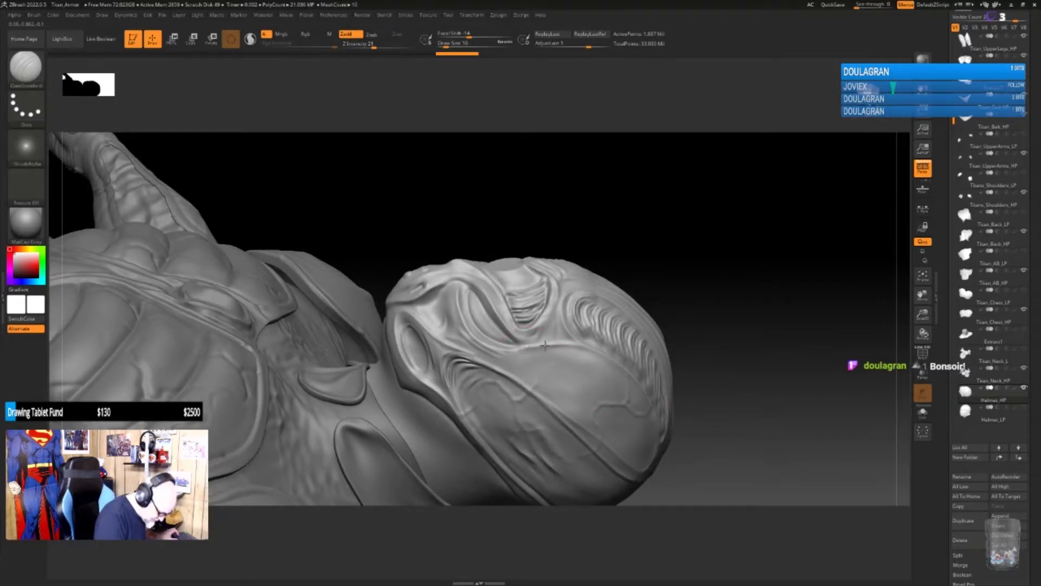
{"action": "right_click_drag", "start_coordinate": [744, 421], "coordinate": [715, 412]}
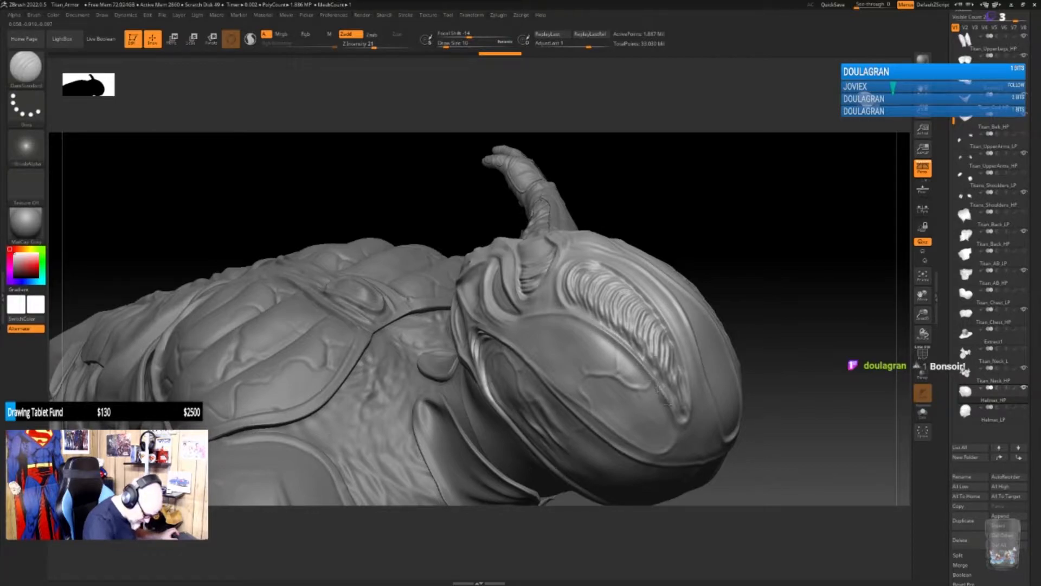
Step: Raise the edges around the helmet's ridged crest band and along the lower border of the smooth side panel
{"action": "left_click_drag", "start_coordinate": [682, 425], "coordinate": [680, 427]}
{"action": "left_click_drag", "start_coordinate": [835, 446], "coordinate": [773, 418]}
{"action": "left_click_drag", "start_coordinate": [801, 293], "coordinate": [732, 255]}
{"action": "mouse_move", "coordinate": [567, 282]}
{"action": "left_mouse_down"}
{"action": "mouse_move", "coordinate": [567, 301]}
{"action": "mouse_move", "coordinate": [546, 319]}
{"action": "left_mouse_up"}
{"action": "mouse_move", "coordinate": [721, 224]}
{"action": "left_mouse_down"}
{"action": "mouse_move", "coordinate": [748, 260]}
{"action": "mouse_move", "coordinate": [736, 254]}
{"action": "left_mouse_up"}
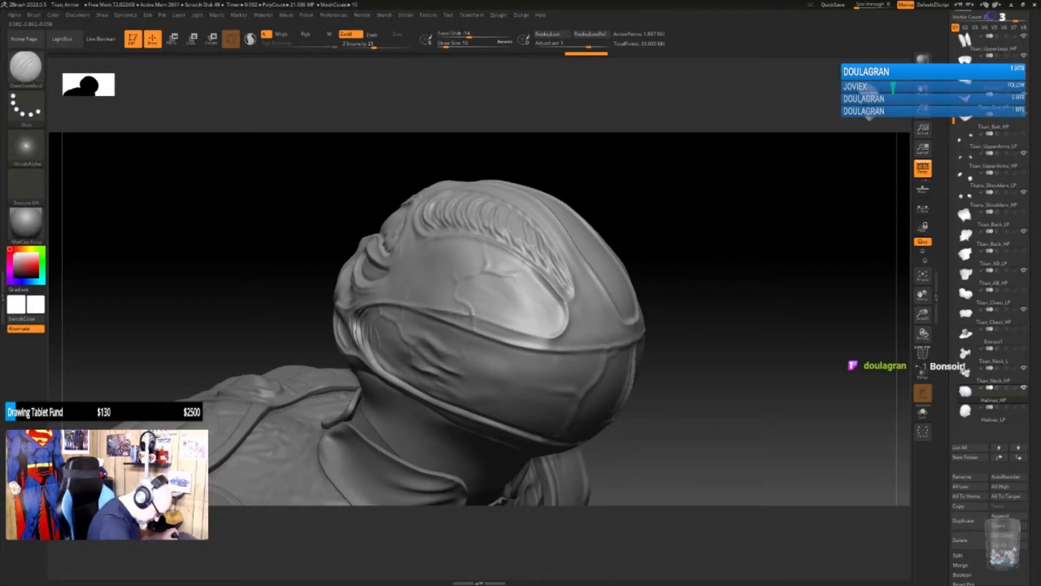
{"action": "left_click_drag", "start_coordinate": [496, 324], "coordinate": [556, 341]}
{"action": "mouse_move", "coordinate": [738, 399]}
{"action": "left_mouse_down"}
{"action": "mouse_move", "coordinate": [711, 353]}
{"action": "mouse_move", "coordinate": [710, 415]}
{"action": "mouse_move", "coordinate": [668, 348]}
{"action": "mouse_move", "coordinate": [672, 367]}
{"action": "mouse_move", "coordinate": [707, 317]}
{"action": "mouse_move", "coordinate": [720, 348]}
{"action": "left_mouse_up"}
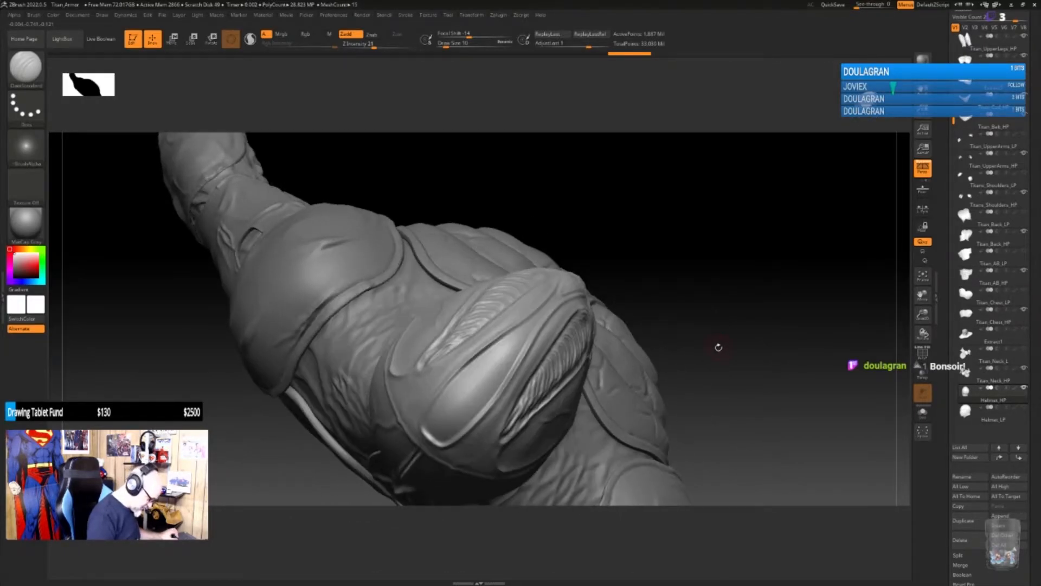
Step: Try stamping a cloth fold on the helmet's smooth rear panel with an XMD MasterCloth DragRect brush
{"action": "key", "text": "b"}
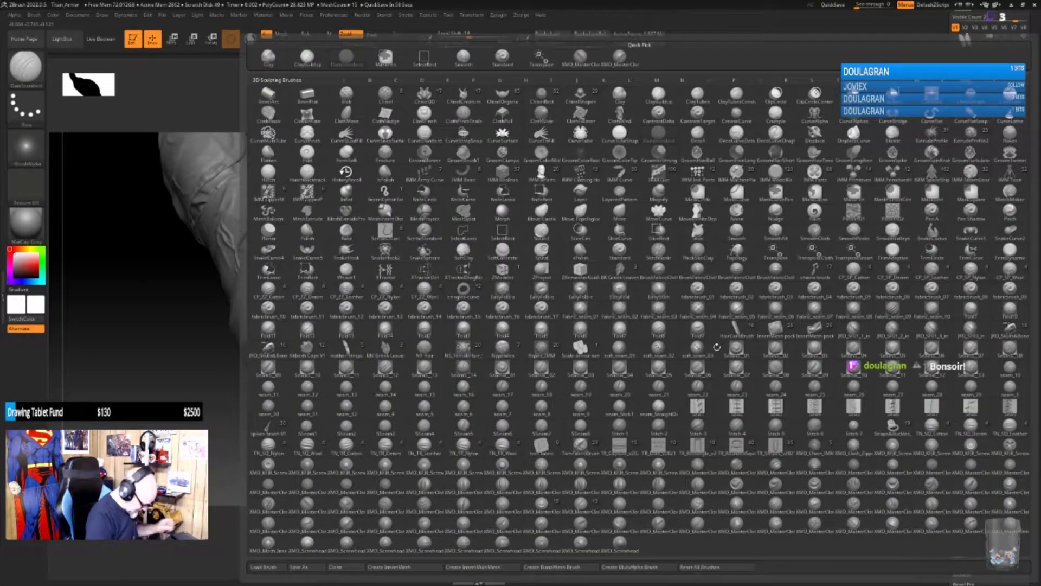
{"action": "left_click", "coordinate": [619, 506]}
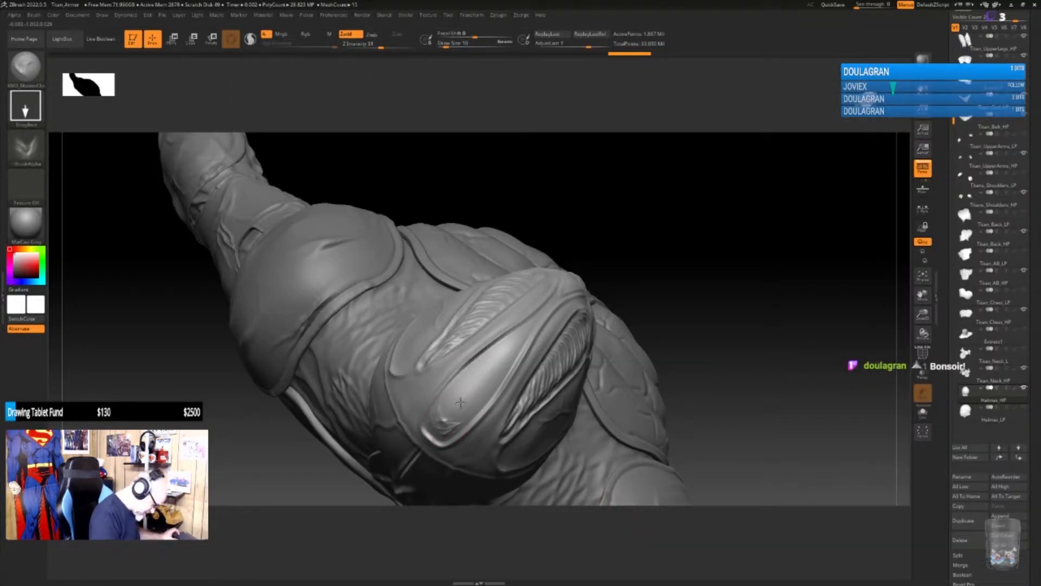
{"action": "key", "text": "ctrl"}
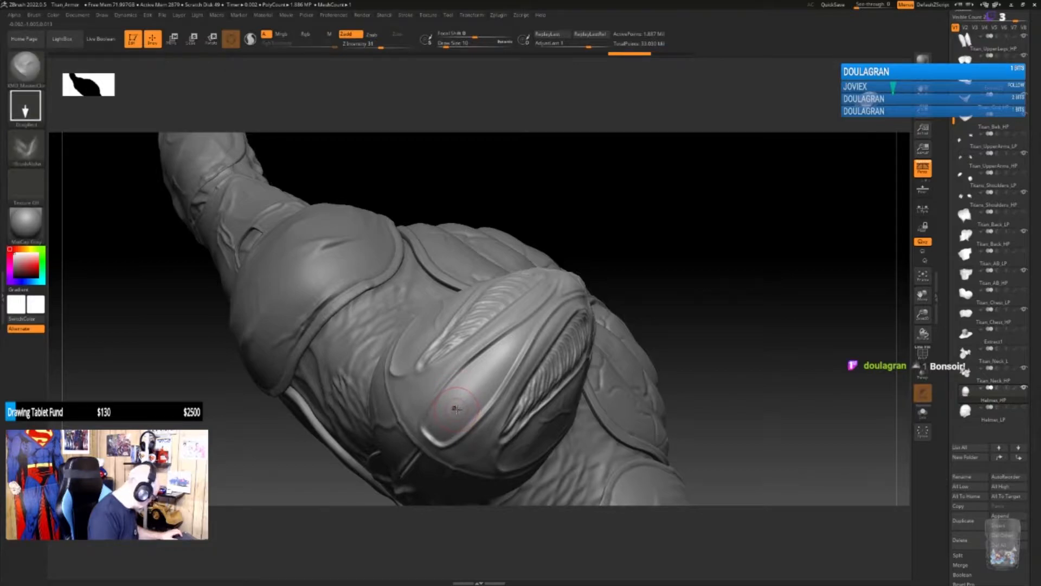
{"action": "left_click_drag", "start_coordinate": [456, 404], "coordinate": [469, 394]}
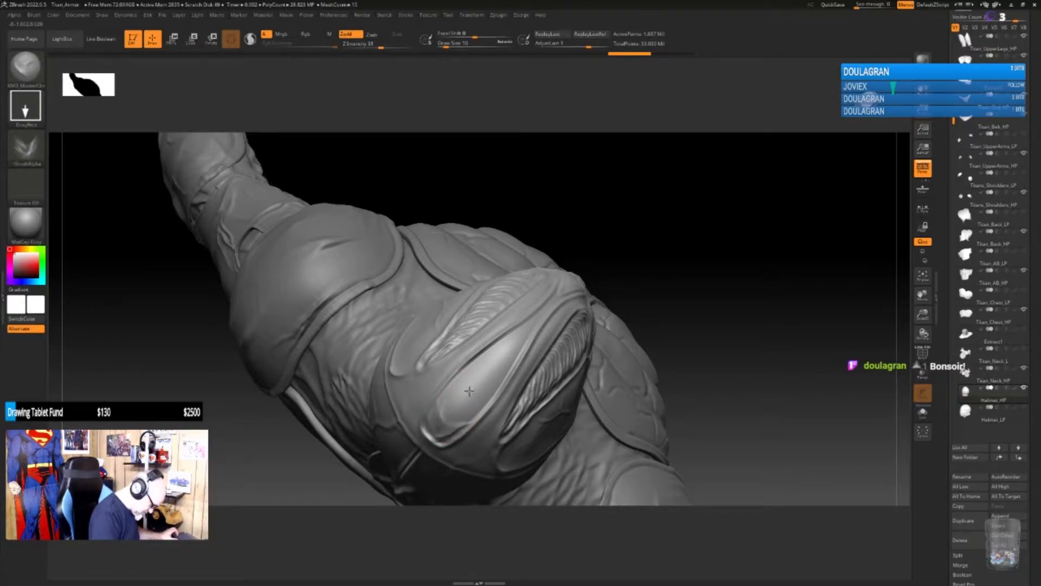
{"action": "left_click_drag", "start_coordinate": [692, 338], "coordinate": [695, 312]}
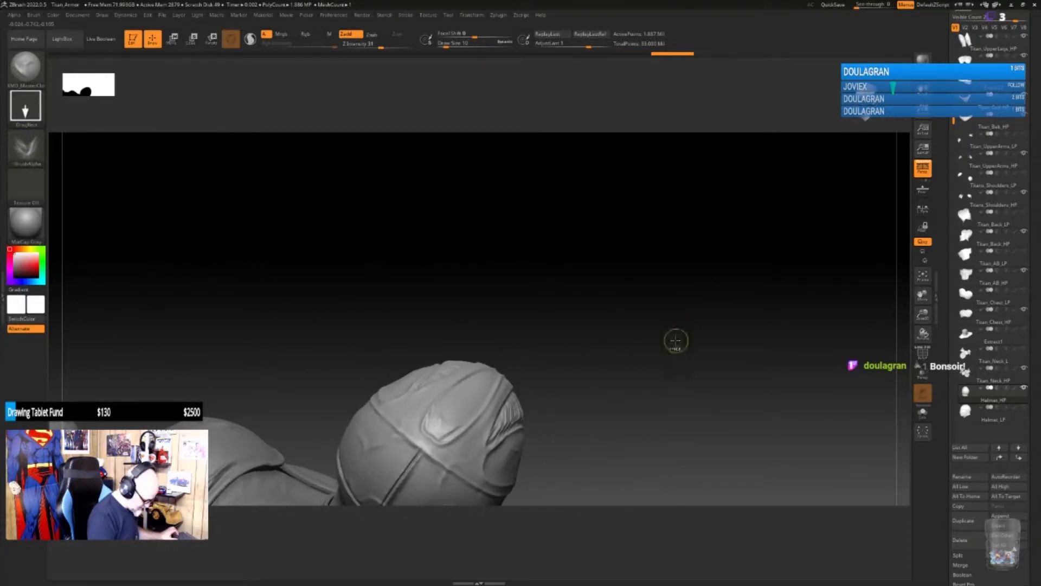
{"action": "left_click_drag", "start_coordinate": [619, 365], "coordinate": [728, 344]}
{"action": "left_click_drag", "start_coordinate": [675, 370], "coordinate": [672, 351]}
Step: Switch to the XMD MasterCloth Wrinkle_13 brush, lower its intensity to 17, and test strokes on the helmet's lower side panel, undoing them
{"action": "key", "text": "b"}
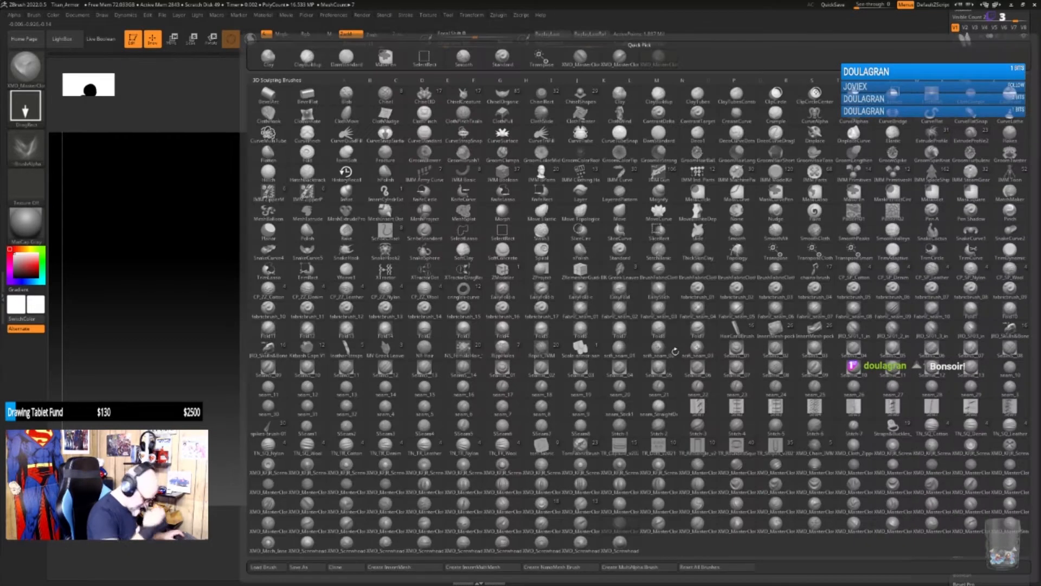
{"action": "left_click", "coordinate": [675, 352]}
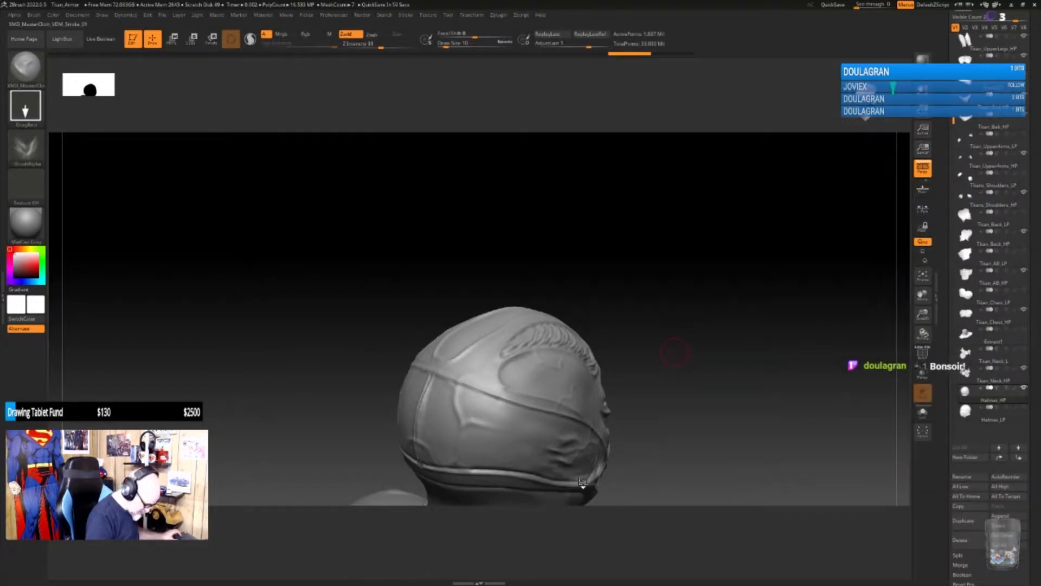
{"action": "mouse_move", "coordinate": [508, 420]}
{"action": "left_mouse_down"}
{"action": "mouse_move", "coordinate": [510, 406]}
{"action": "mouse_move", "coordinate": [527, 471]}
{"action": "left_mouse_up"}
{"action": "key", "text": "ctrl+z"}
{"action": "key", "text": "ctrl+z"}
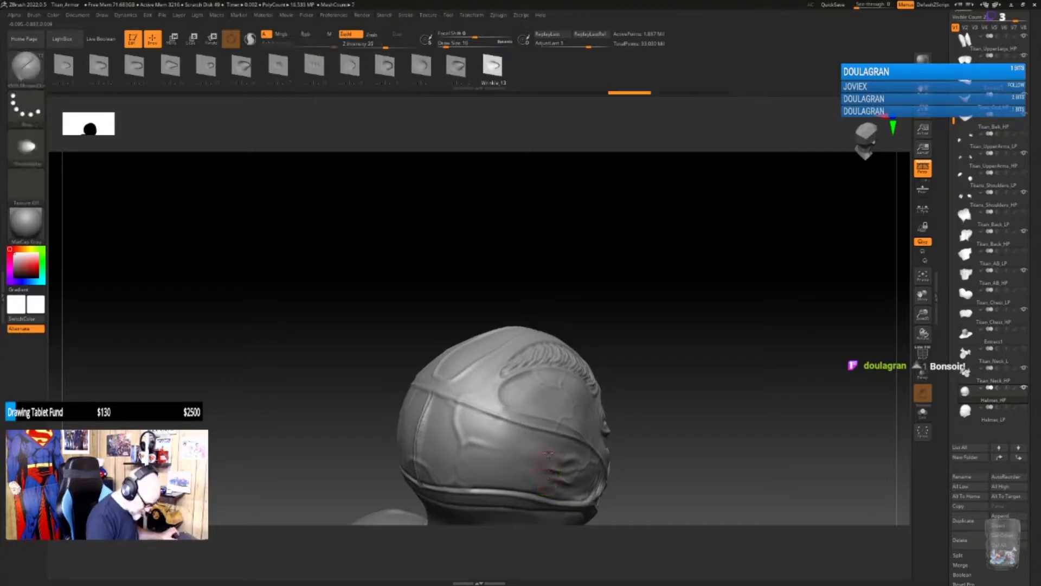
{"action": "key", "text": "space"}
{"action": "left_click_drag", "start_coordinate": [586, 432], "coordinate": [576, 431]}
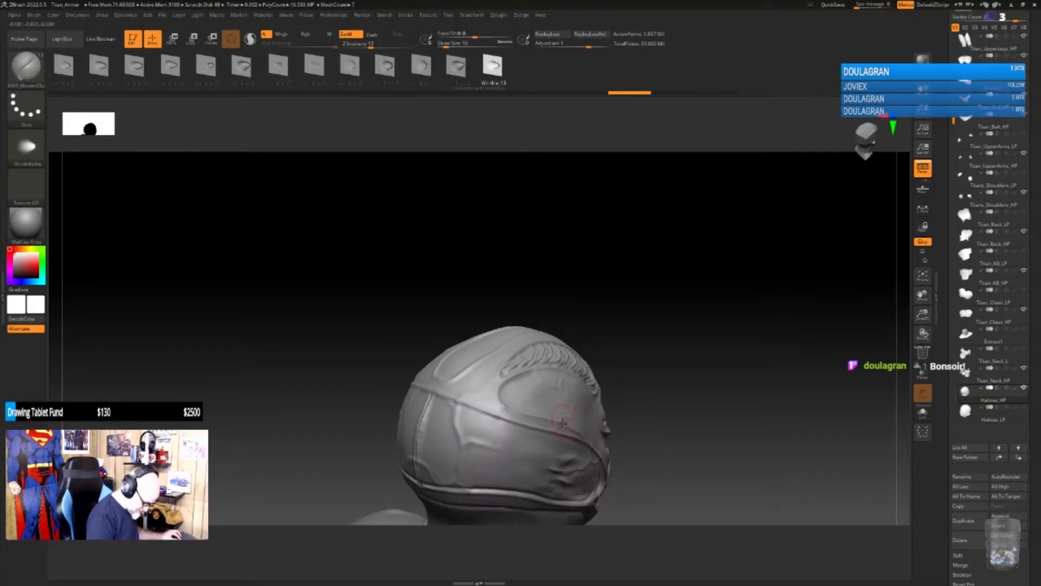
{"action": "left_click_drag", "start_coordinate": [458, 413], "coordinate": [507, 455]}
{"action": "key", "text": "ctrl+z"}
Step: Set the wrinkle brush to intensity 8 and draw size about 3.87, and work fine creases along the helmet's side seam
{"action": "key", "text": "space"}
{"action": "left_click_drag", "start_coordinate": [618, 458], "coordinate": [610, 459]}
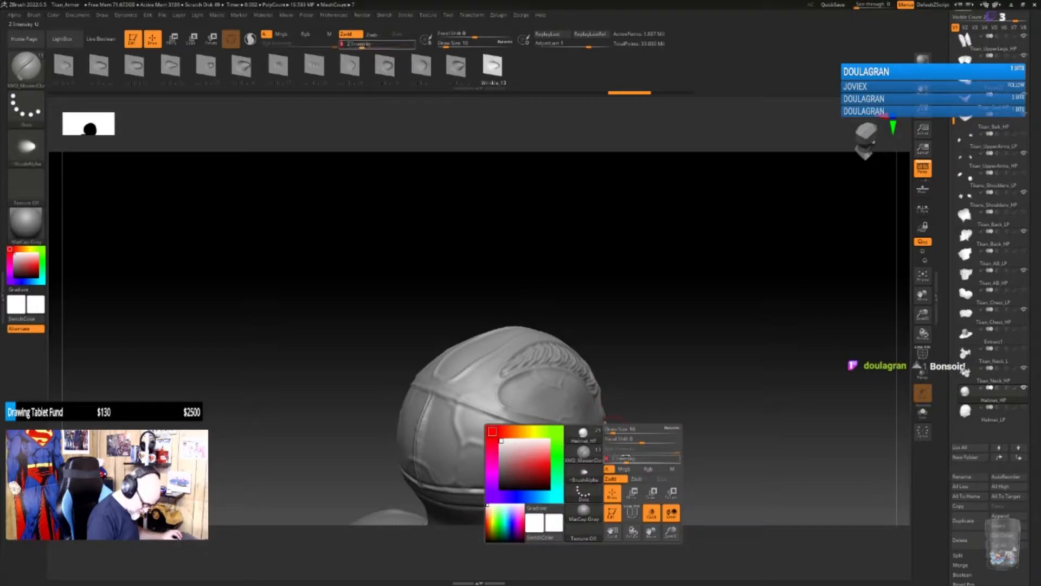
{"action": "key", "text": "space"}
{"action": "left_click_drag", "start_coordinate": [646, 374], "coordinate": [629, 374]}
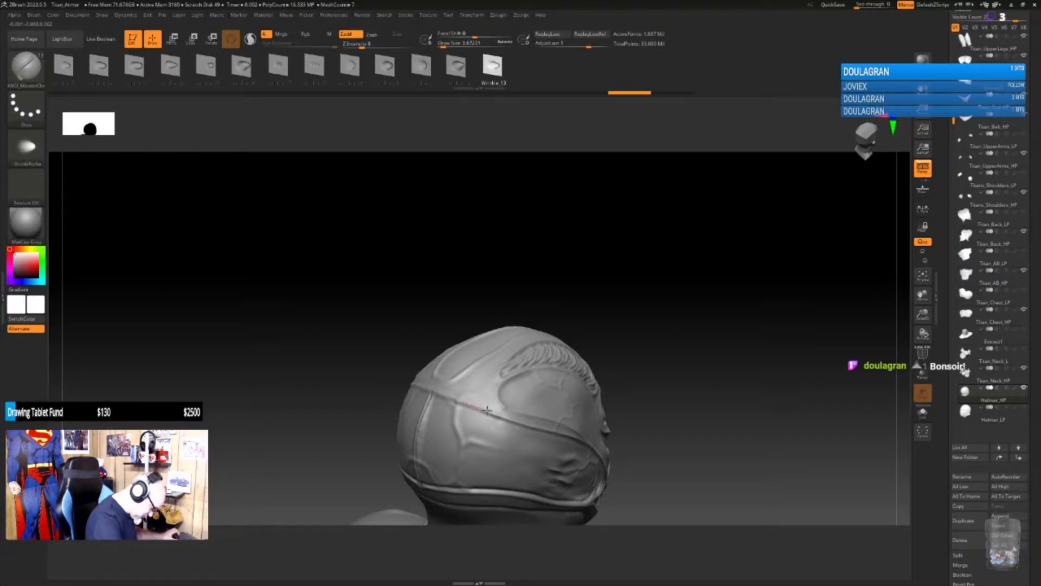
{"action": "left_click_drag", "start_coordinate": [532, 426], "coordinate": [546, 424]}
{"action": "left_click_drag", "start_coordinate": [705, 477], "coordinate": [669, 418]}
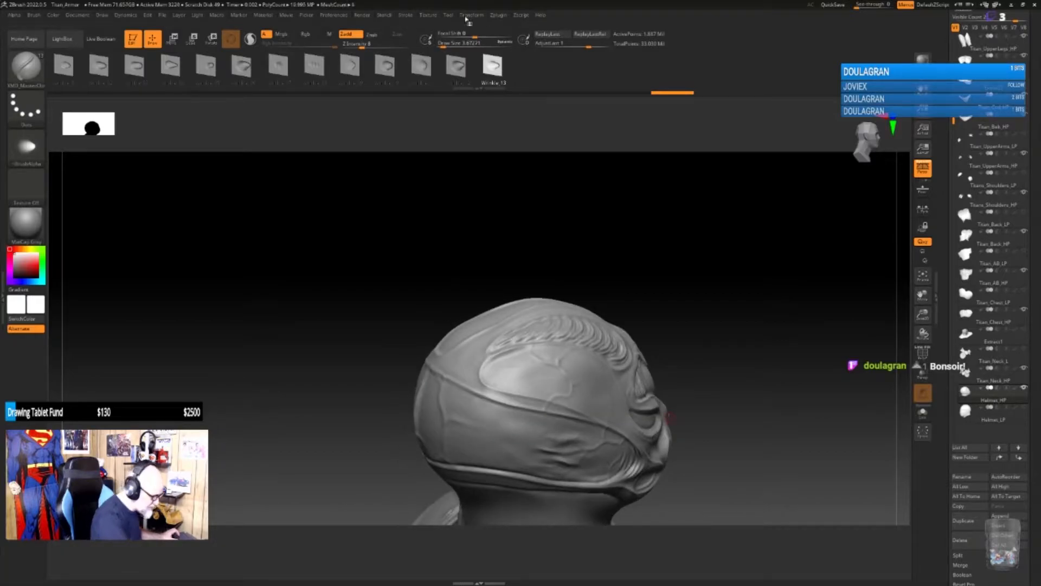
Step: Toggle Lazy Mouse in the wrinkle brush's stroke settings
{"action": "left_click", "coordinate": [448, 15]}
{"action": "left_click", "coordinate": [448, 23]}
{"action": "left_click", "coordinate": [472, 15]}
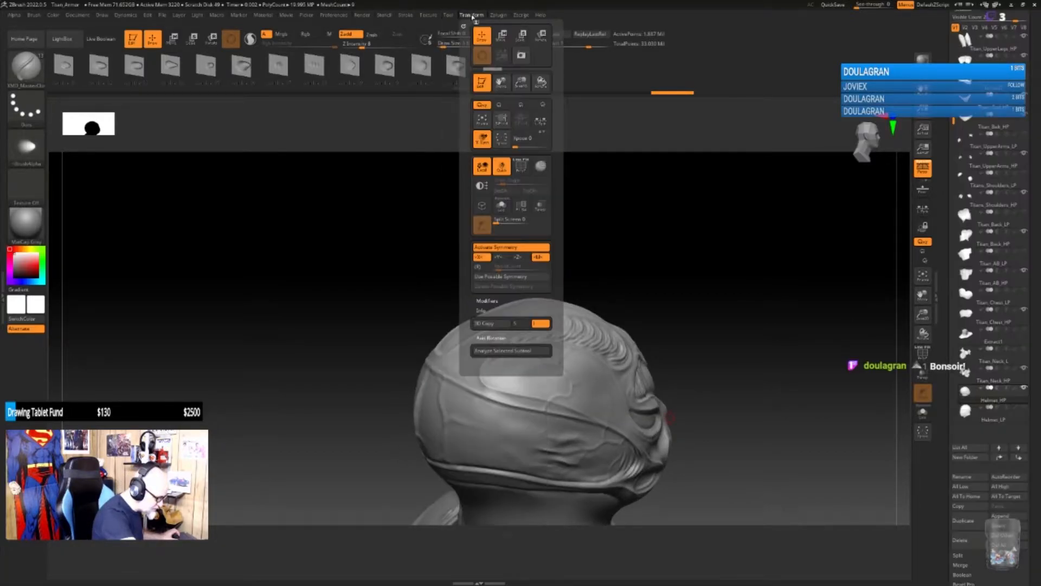
{"action": "mouse_move", "coordinate": [405, 16]}
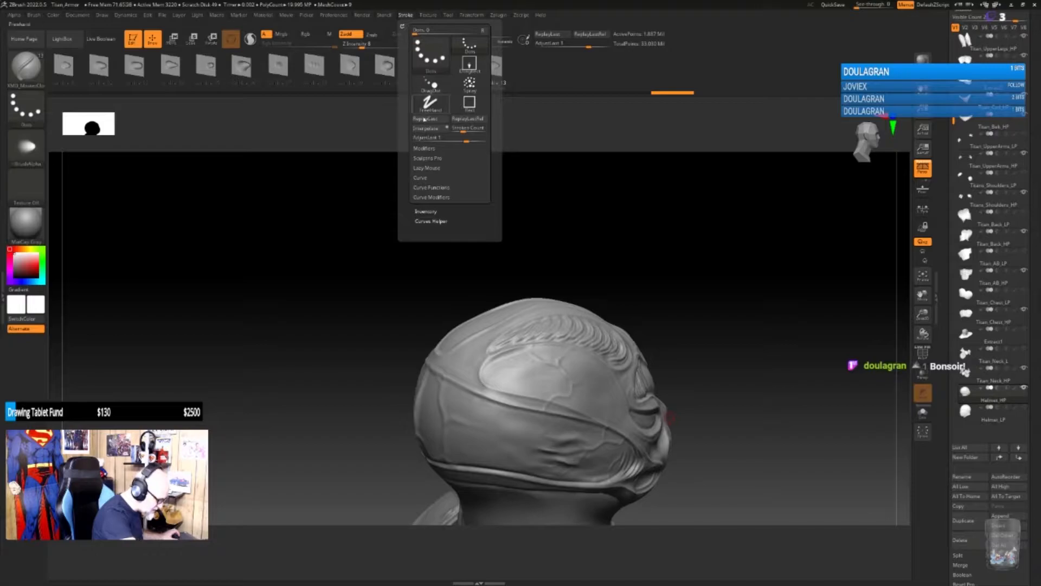
{"action": "left_click", "coordinate": [427, 168]}
{"action": "left_click", "coordinate": [428, 177]}
Step: Add fine wrinkle strokes behind the outer corner of the helmet's eye and along the ridged brow area
{"action": "mouse_move", "coordinate": [782, 467]}
{"action": "left_mouse_down"}
{"action": "mouse_move", "coordinate": [729, 459]}
{"action": "mouse_move", "coordinate": [718, 442]}
{"action": "left_mouse_up"}
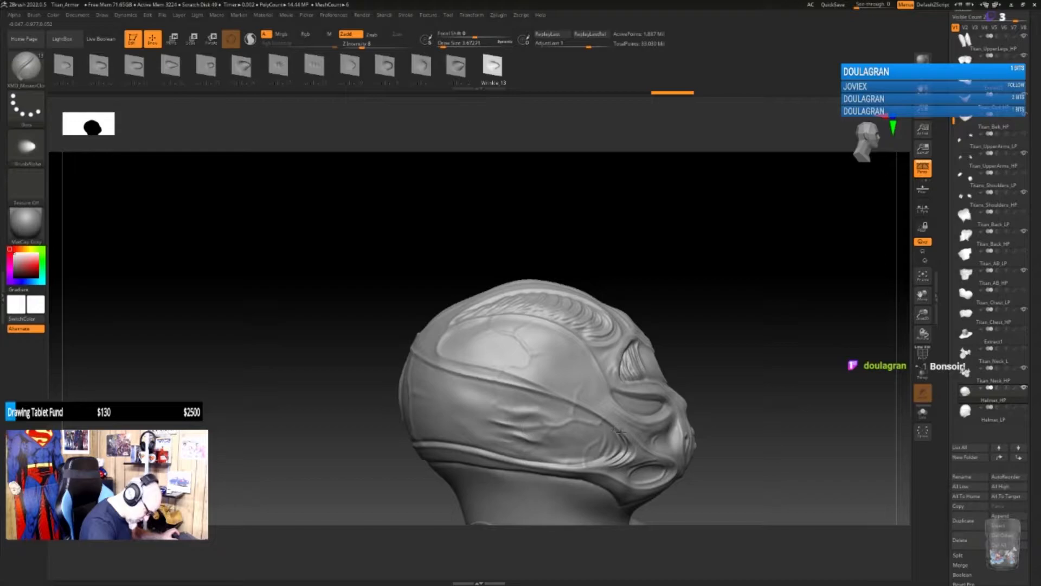
{"action": "left_click_drag", "start_coordinate": [752, 421], "coordinate": [703, 389]}
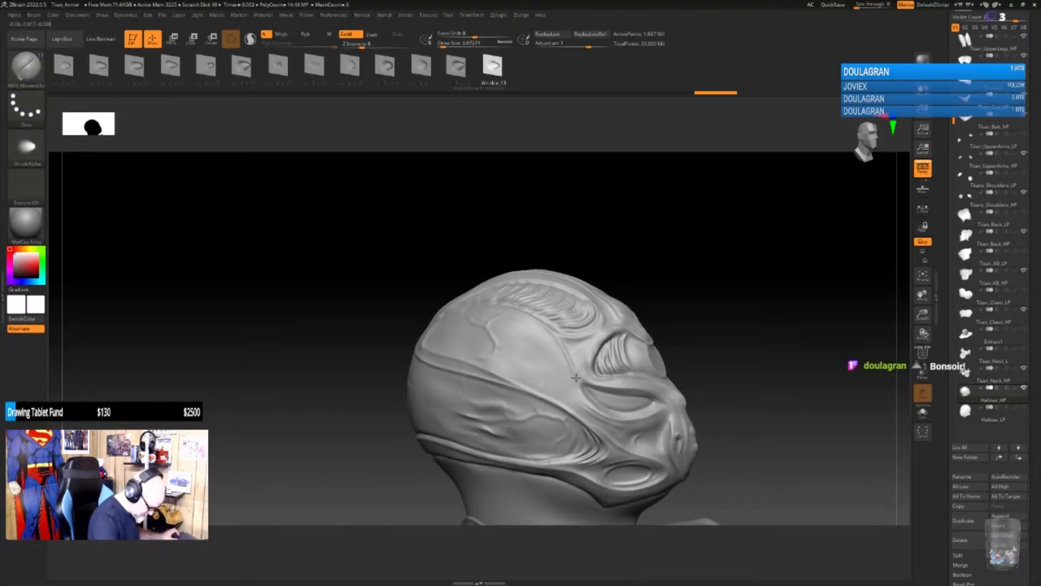
{"action": "left_click_drag", "start_coordinate": [575, 372], "coordinate": [602, 409]}
{"action": "mouse_move", "coordinate": [737, 421]}
{"action": "left_mouse_down"}
{"action": "mouse_move", "coordinate": [718, 412]}
{"action": "mouse_move", "coordinate": [747, 430]}
{"action": "mouse_move", "coordinate": [686, 396]}
{"action": "mouse_move", "coordinate": [708, 442]}
{"action": "mouse_move", "coordinate": [702, 434]}
{"action": "left_mouse_up"}
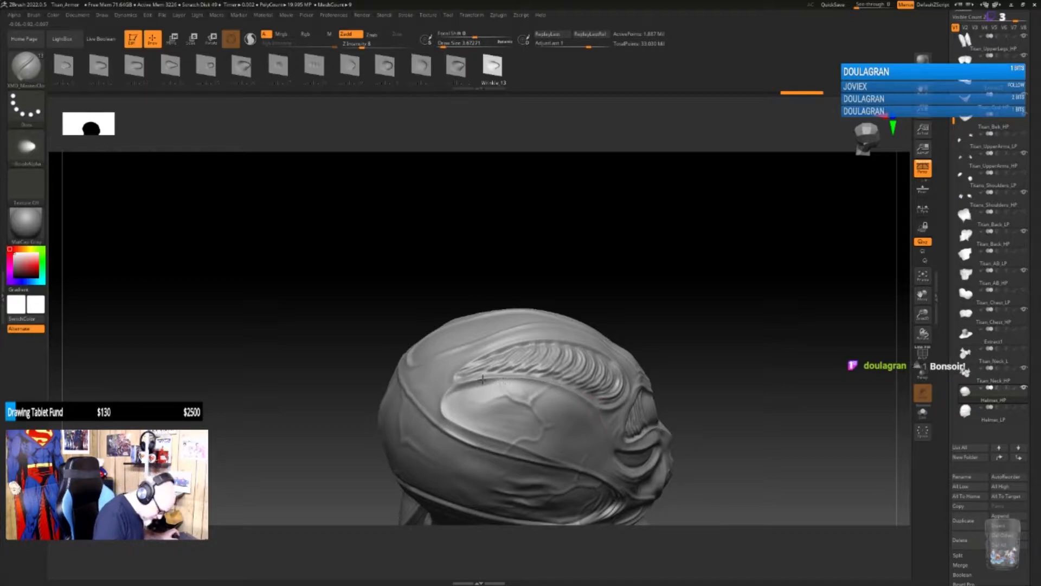
{"action": "left_click_drag", "start_coordinate": [724, 432], "coordinate": [627, 407]}
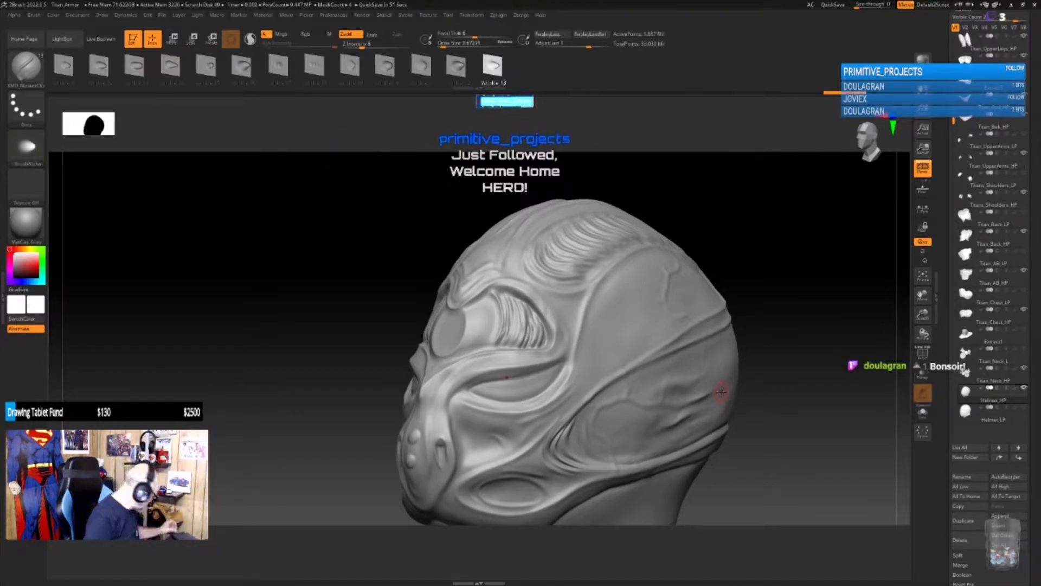
{"action": "left_click_drag", "start_coordinate": [767, 407], "coordinate": [766, 393]}
{"action": "left_click_drag", "start_coordinate": [518, 274], "coordinate": [555, 333]}
{"action": "mouse_move", "coordinate": [760, 430]}
{"action": "left_mouse_down"}
{"action": "mouse_move", "coordinate": [765, 444]}
{"action": "mouse_move", "coordinate": [790, 453]}
{"action": "left_mouse_up"}
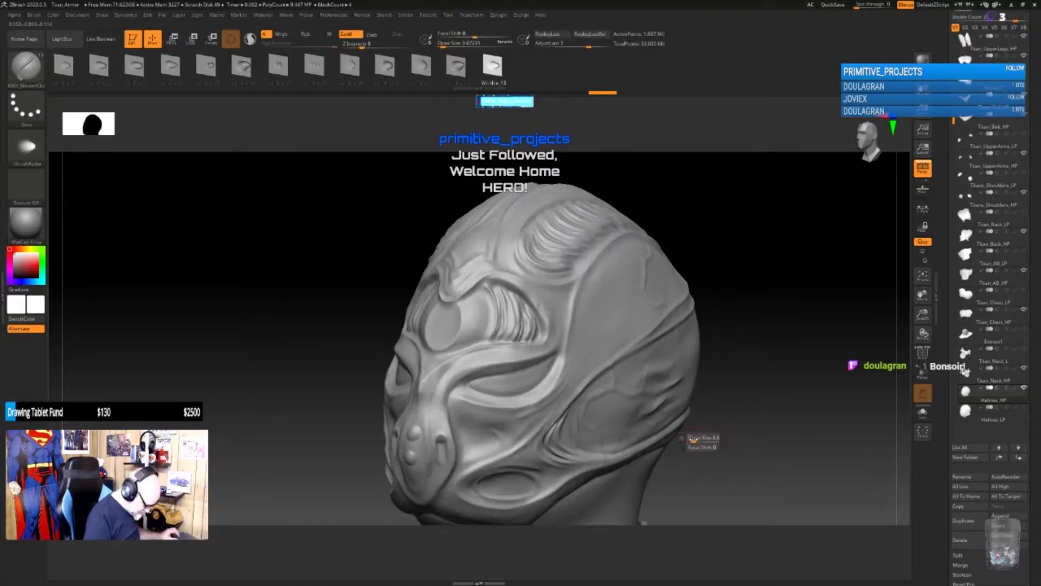
Step: Raise the wrinkle brush's intensity to 22 and then 37, test creases on the panel behind the eye, and undo the last stroke
{"action": "key", "text": "space"}
{"action": "left_click_drag", "start_coordinate": [694, 468], "coordinate": [705, 469]}
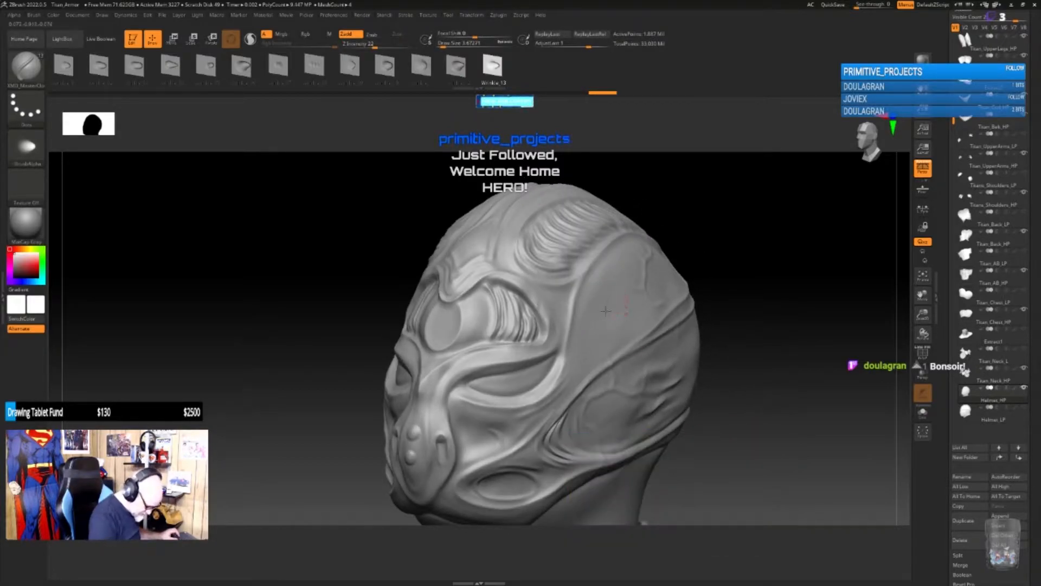
{"action": "key", "text": "space"}
{"action": "left_click_drag", "start_coordinate": [752, 462], "coordinate": [748, 463]}
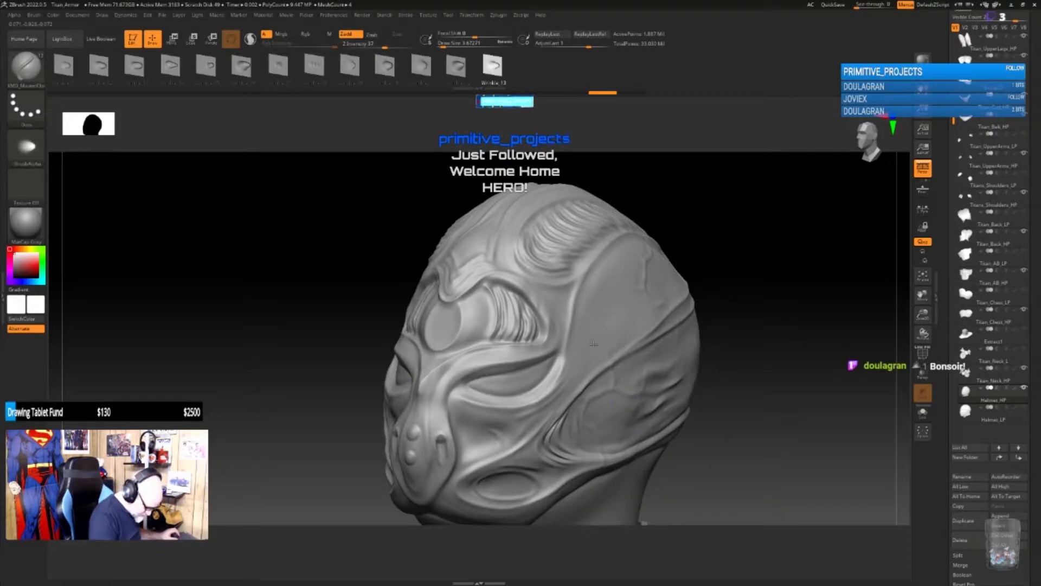
{"action": "key", "text": "ctrl+z"}
{"action": "right_click_drag", "start_coordinate": [653, 388], "coordinate": [654, 380], "text": "alt"}
{"action": "right_click_drag", "start_coordinate": [730, 423], "coordinate": [722, 419]}
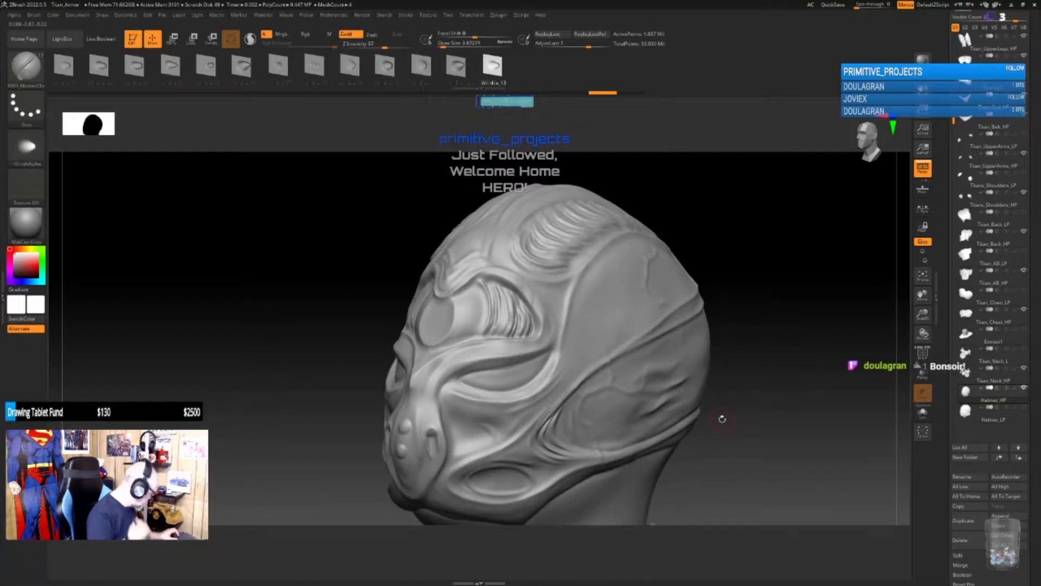
{"action": "key", "text": "b"}
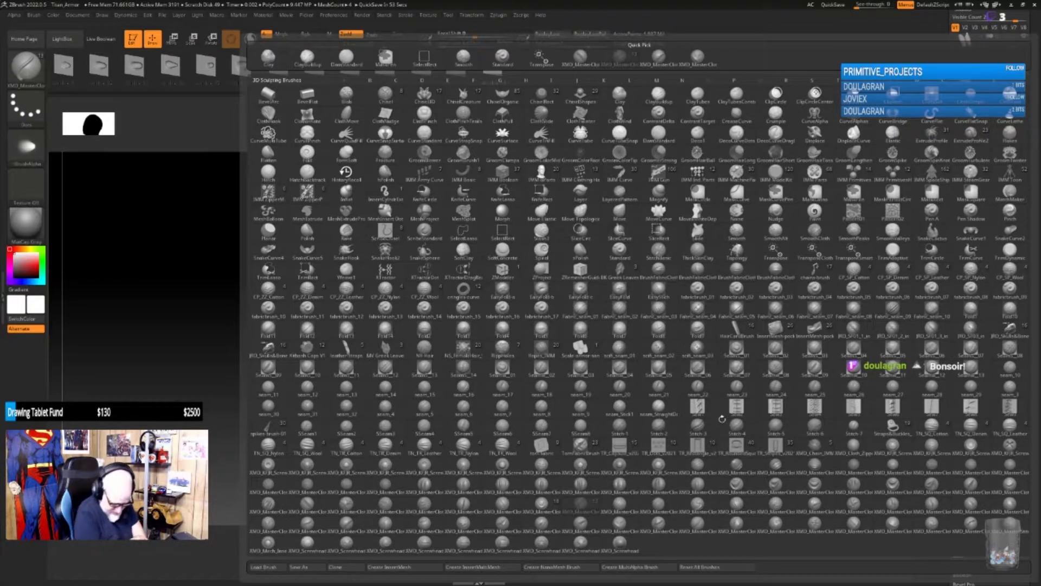
{"action": "left_click", "coordinate": [190, 396]}
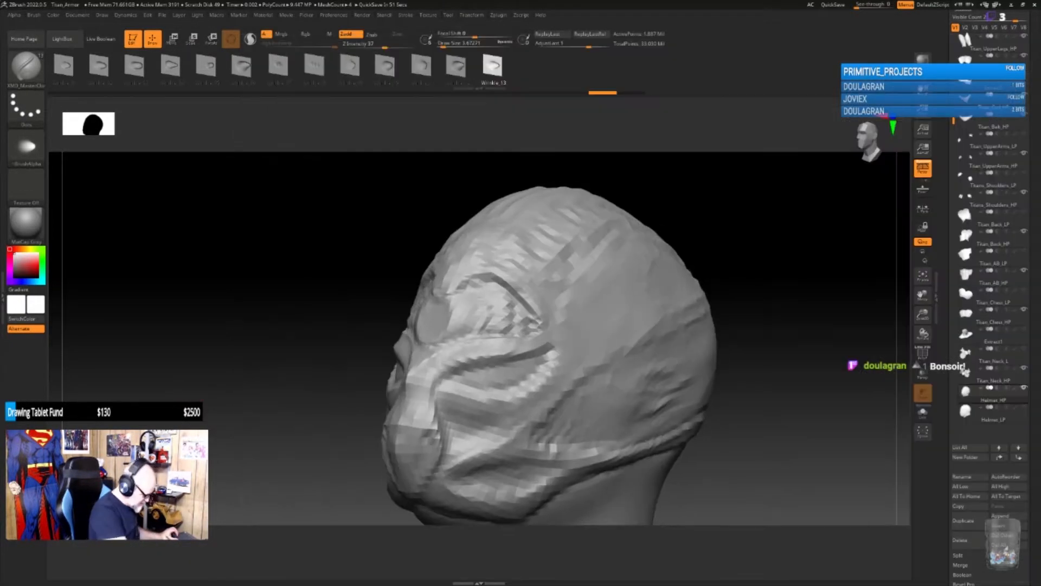
Step: Duplicate the Helmet_HP subtool and rename the copy Helmet_LP
{"action": "mouse_move", "coordinate": [731, 438]}
{"action": "left_mouse_down"}
{"action": "mouse_move", "coordinate": [745, 423]}
{"action": "mouse_move", "coordinate": [733, 384]}
{"action": "mouse_move", "coordinate": [744, 376]}
{"action": "mouse_move", "coordinate": [718, 379]}
{"action": "mouse_move", "coordinate": [715, 362]}
{"action": "mouse_move", "coordinate": [711, 373]}
{"action": "left_mouse_up"}
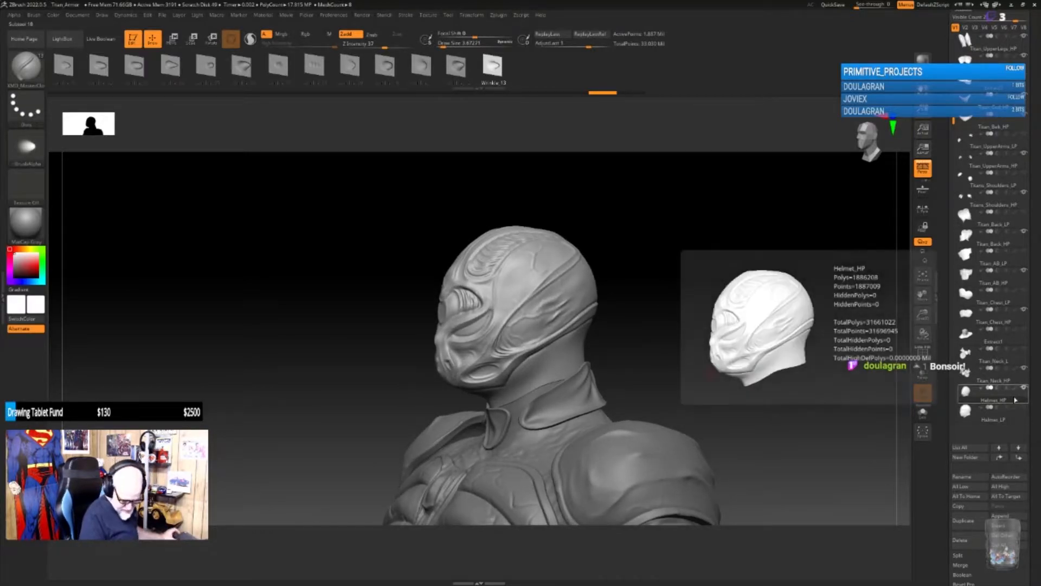
{"action": "left_click", "coordinate": [963, 520]}
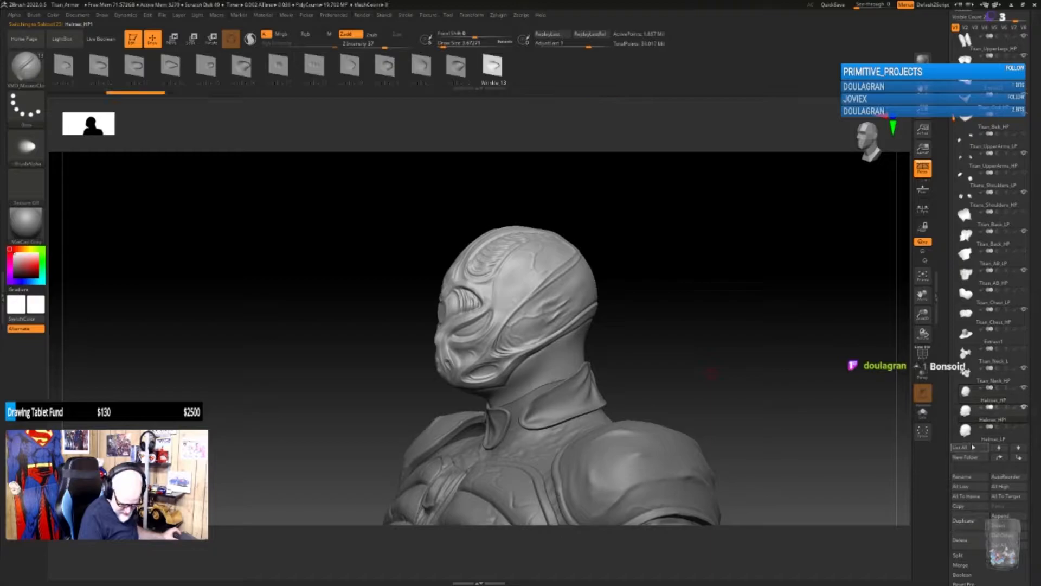
{"action": "left_click", "coordinate": [962, 476]}
{"action": "left_click", "coordinate": [882, 491]}
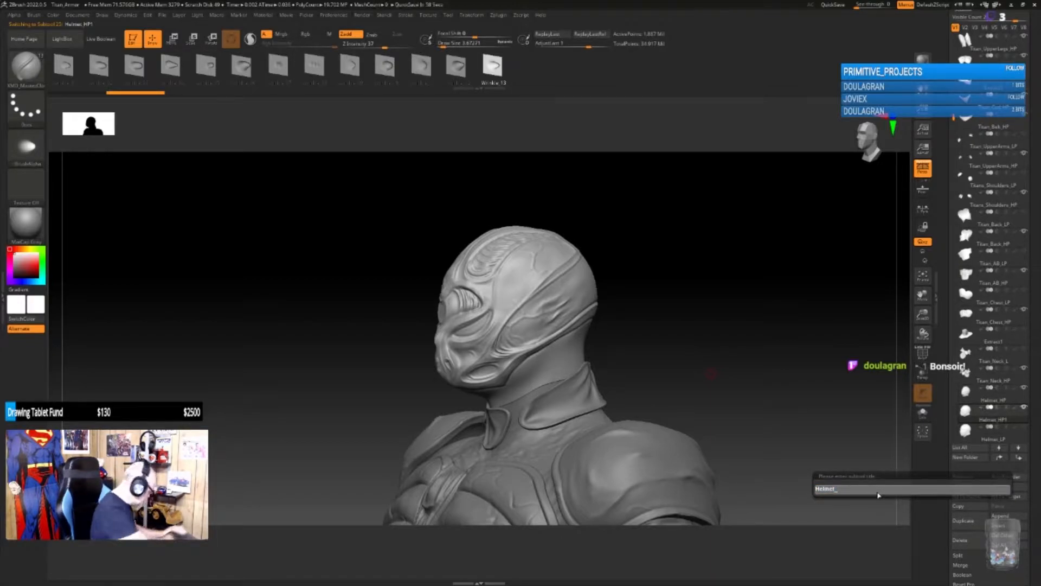
{"action": "type", "text": "LP"}
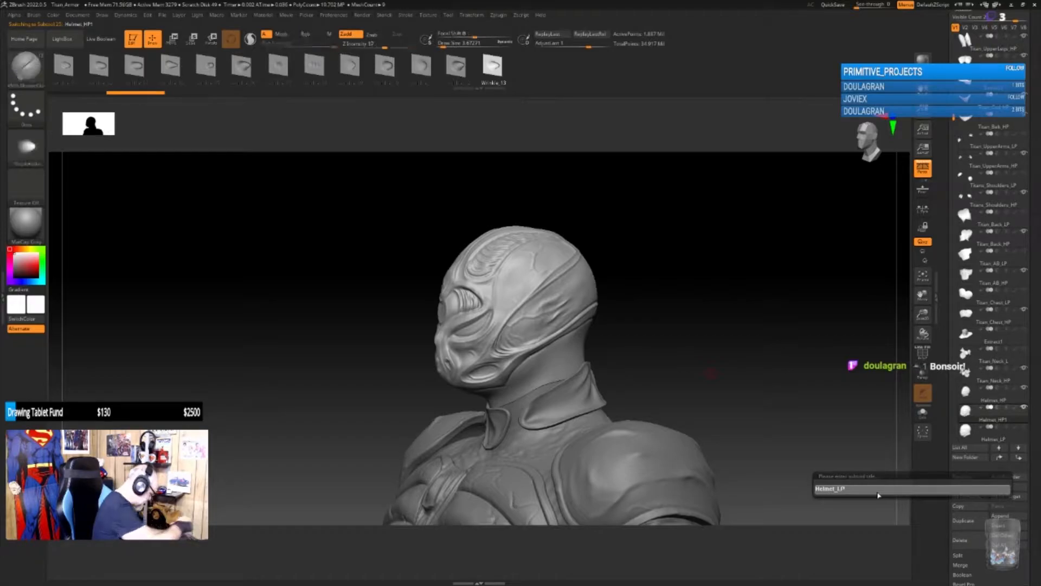
{"action": "key", "text": "Return"}
{"action": "mouse_move", "coordinate": [998, 416]}
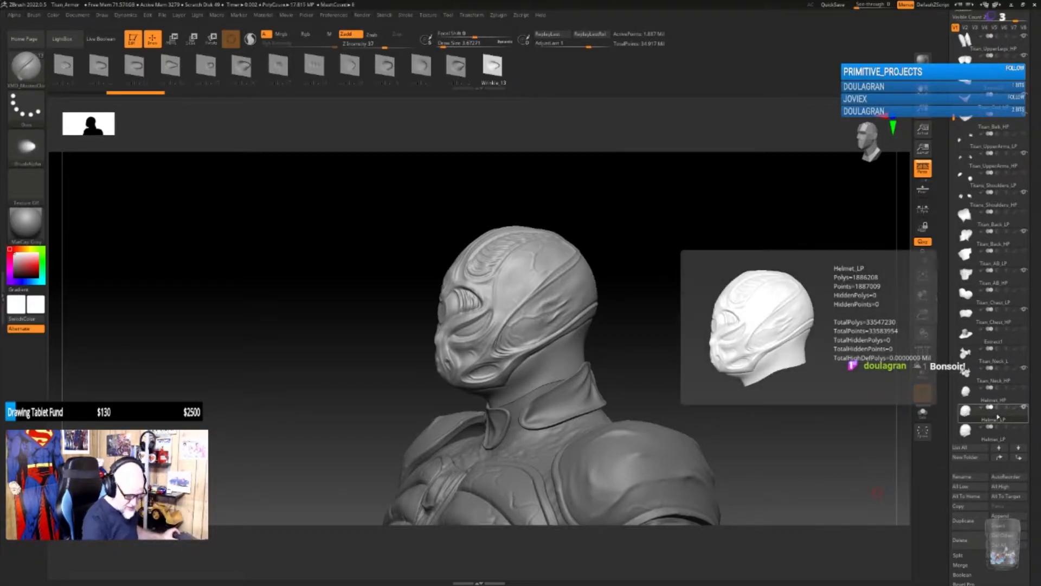
{"action": "left_click_drag", "start_coordinate": [1037, 93], "coordinate": [1037, 133]}
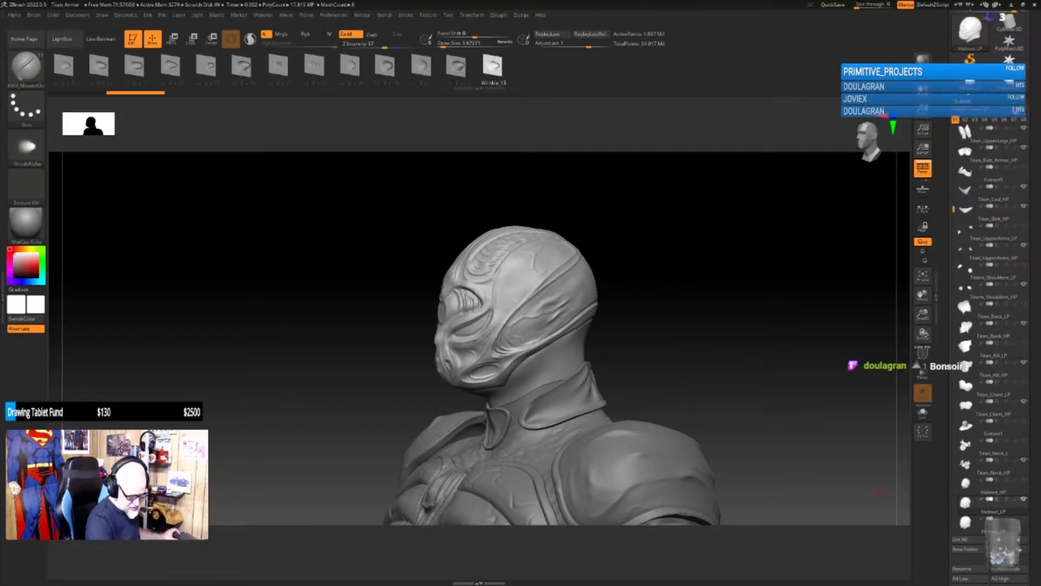
Step: Drop the Helmet_LP subtool to its lowest subdivision level and show the Helmet_HP subtool together with it
{"action": "left_click", "coordinate": [968, 103]}
{"action": "left_click", "coordinate": [967, 69]}
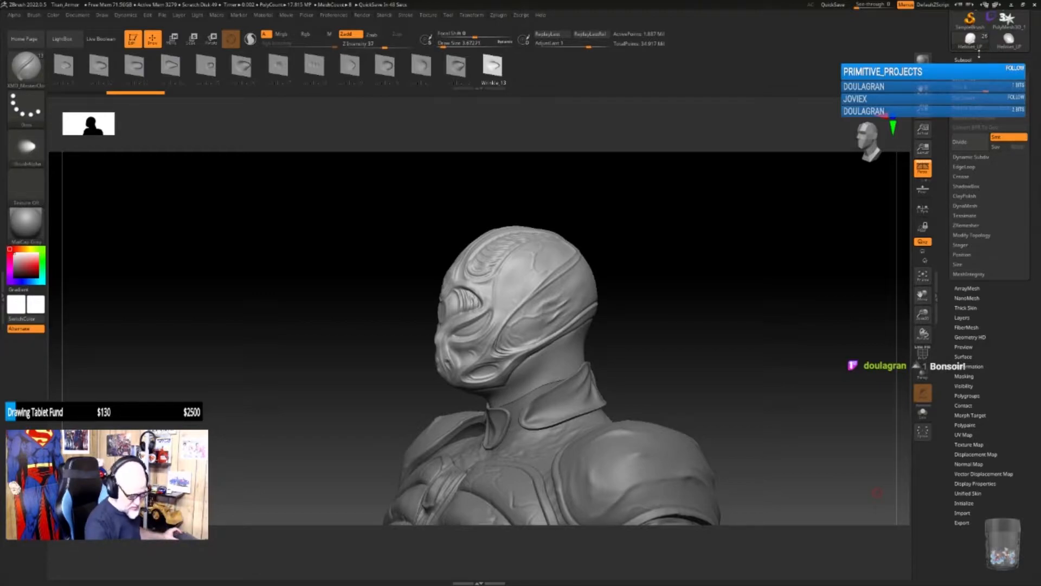
{"action": "key", "text": "shift+d"}
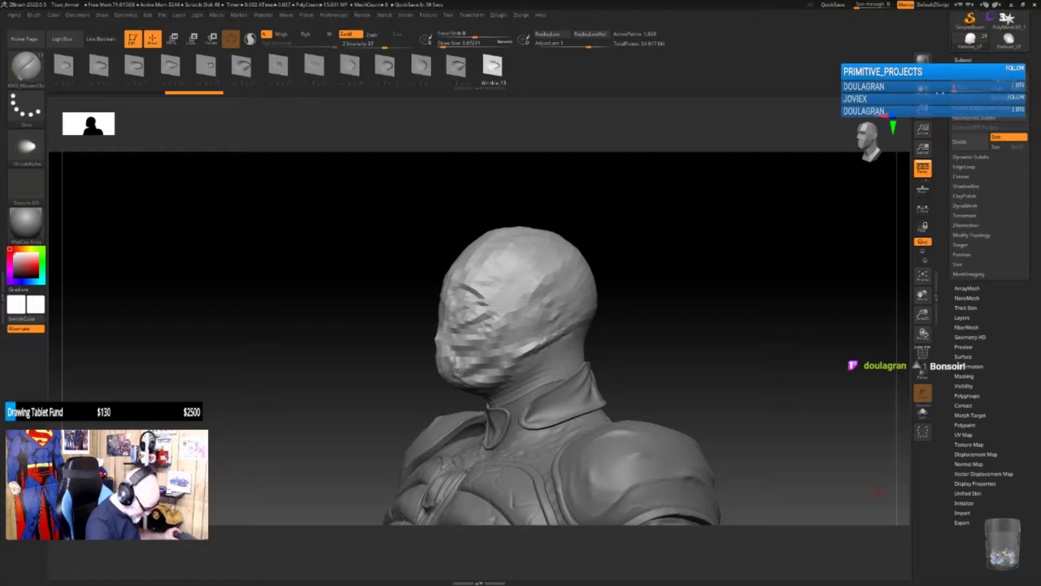
{"action": "left_click", "coordinate": [971, 59]}
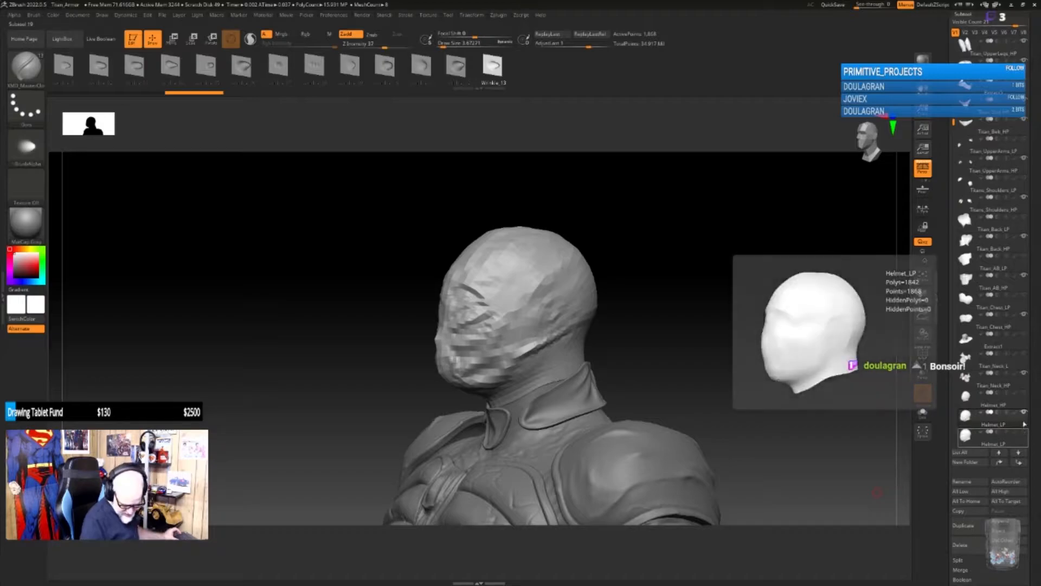
{"action": "left_click", "coordinate": [1024, 392]}
{"action": "mouse_move", "coordinate": [691, 383]}
{"action": "left_mouse_down", "text": "alt"}
{"action": "mouse_move", "coordinate": [688, 353]}
{"action": "mouse_move", "coordinate": [733, 356]}
{"action": "mouse_move", "coordinate": [688, 357]}
{"action": "left_mouse_up", "text": "alt"}
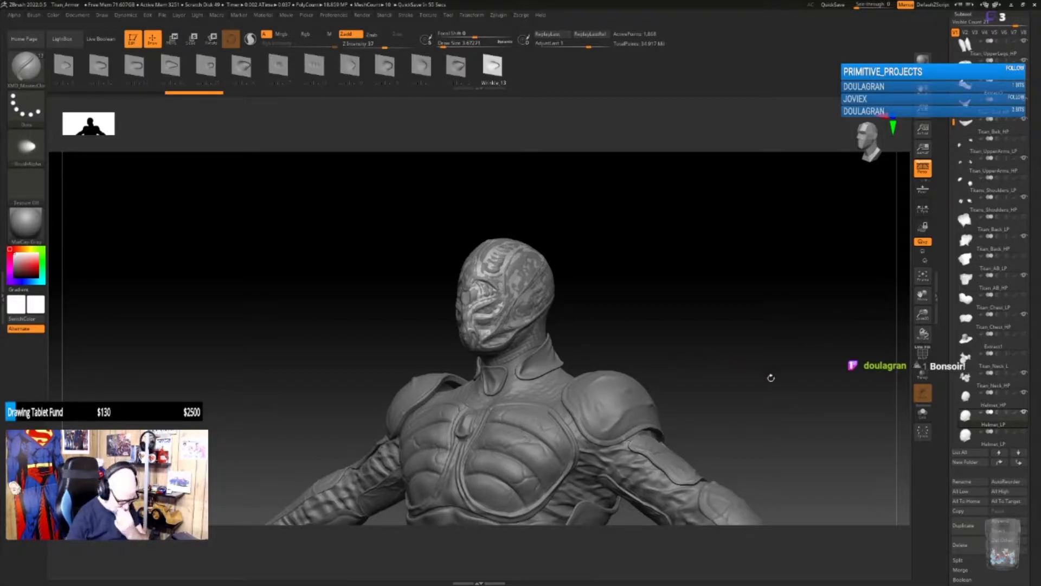
Step: Unwrap the UVs of the Helmet_LP subtool with UV Master
{"action": "mouse_move", "coordinate": [990, 422]}
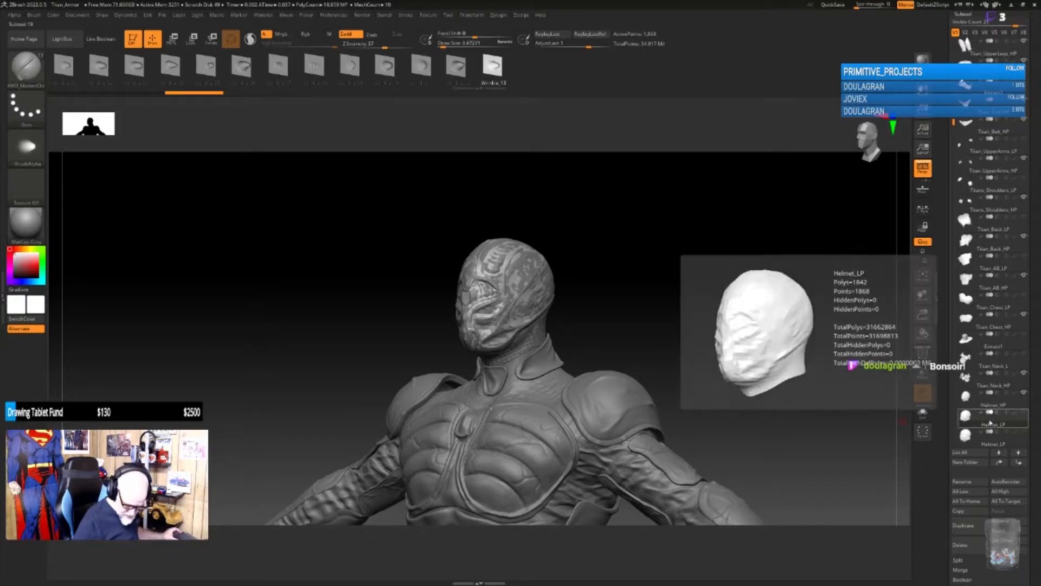
{"action": "left_click", "coordinate": [498, 16]}
{"action": "left_click", "coordinate": [518, 215]}
{"action": "left_click", "coordinate": [514, 239]}
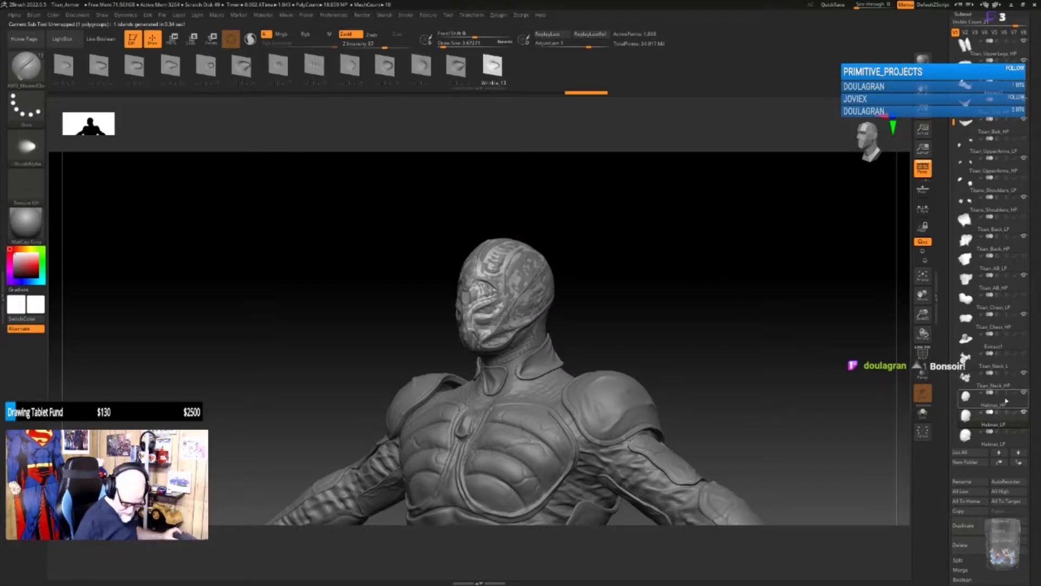
Step: Export the low-poly helmet as the FBX file Titan_Helmet_LP into a new folder named LPs inside the Titan Armor folder
{"action": "left_click", "coordinate": [498, 14]}
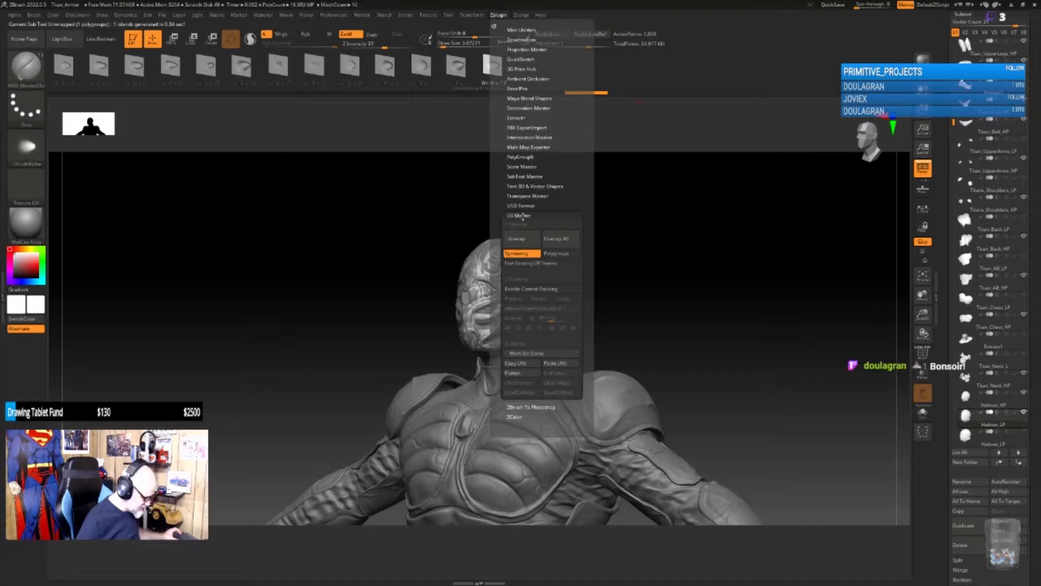
{"action": "left_click", "coordinate": [520, 215]}
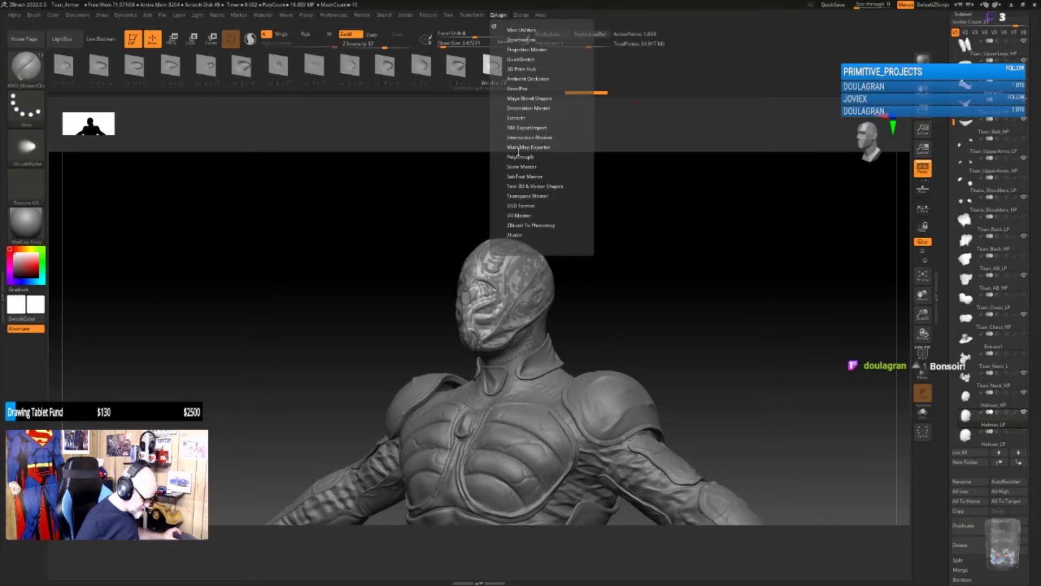
{"action": "left_click", "coordinate": [513, 128]}
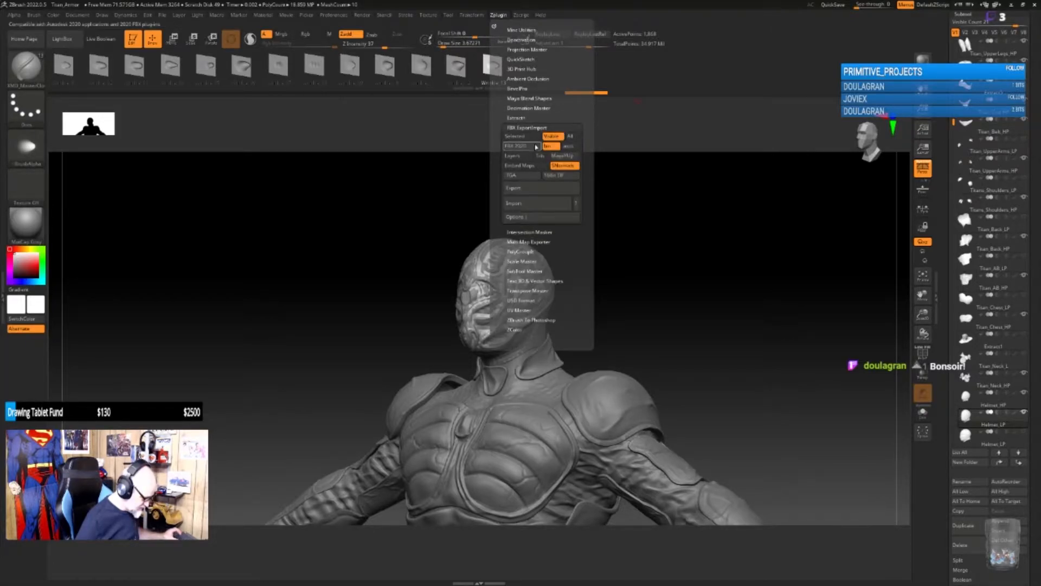
{"action": "left_click", "coordinate": [525, 189]}
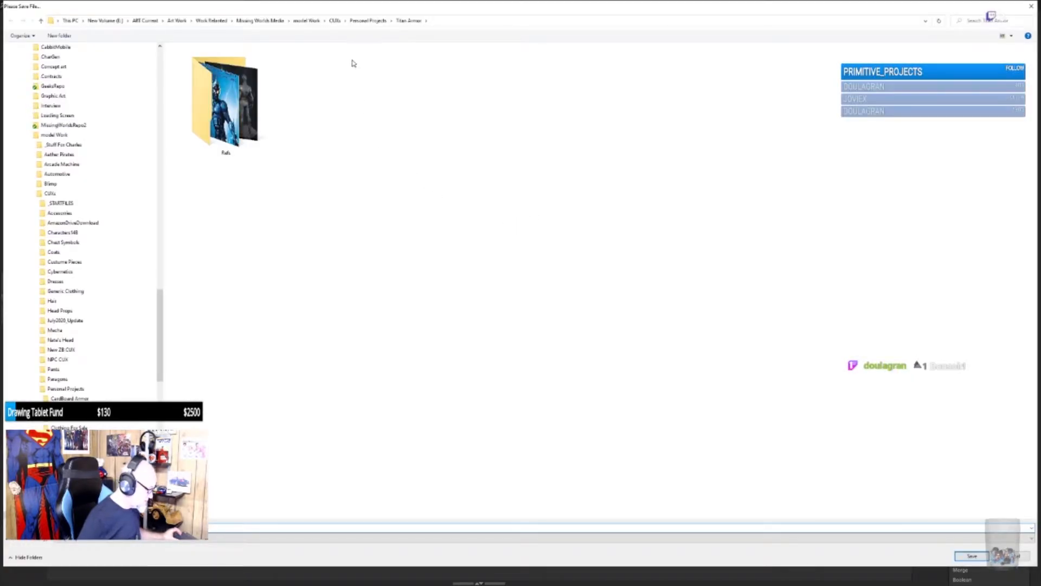
{"action": "right_click", "coordinate": [422, 189]}
{"action": "mouse_move", "coordinate": [483, 294]}
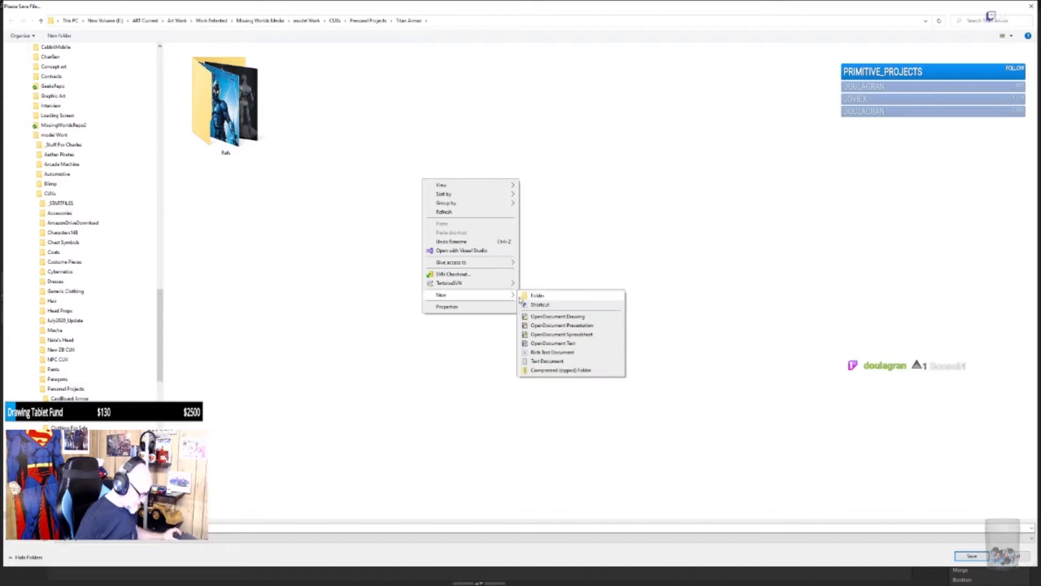
{"action": "left_click", "coordinate": [535, 296]}
{"action": "type", "text": "LPs"}
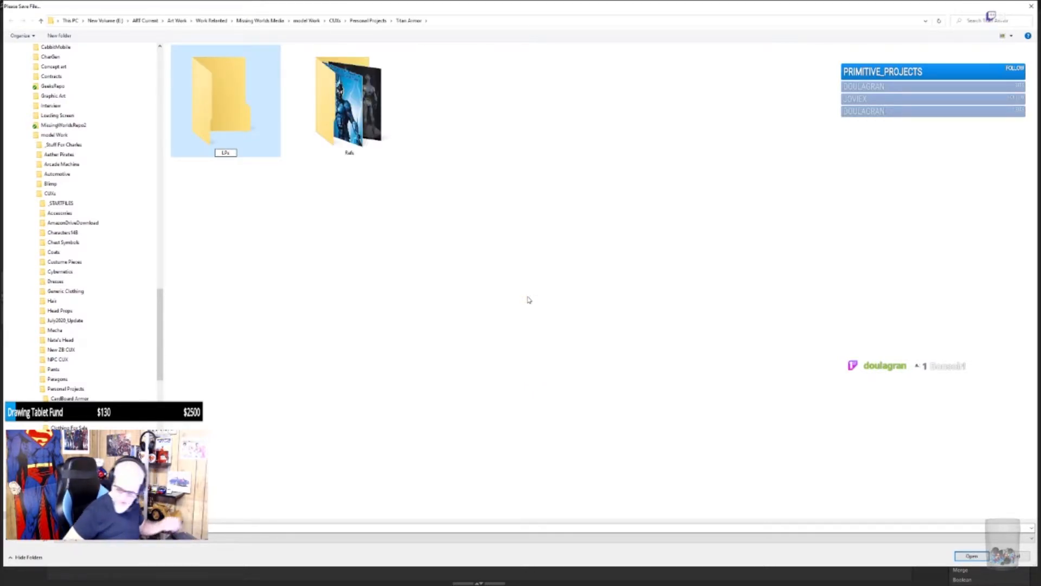
{"action": "key", "text": "Return"}
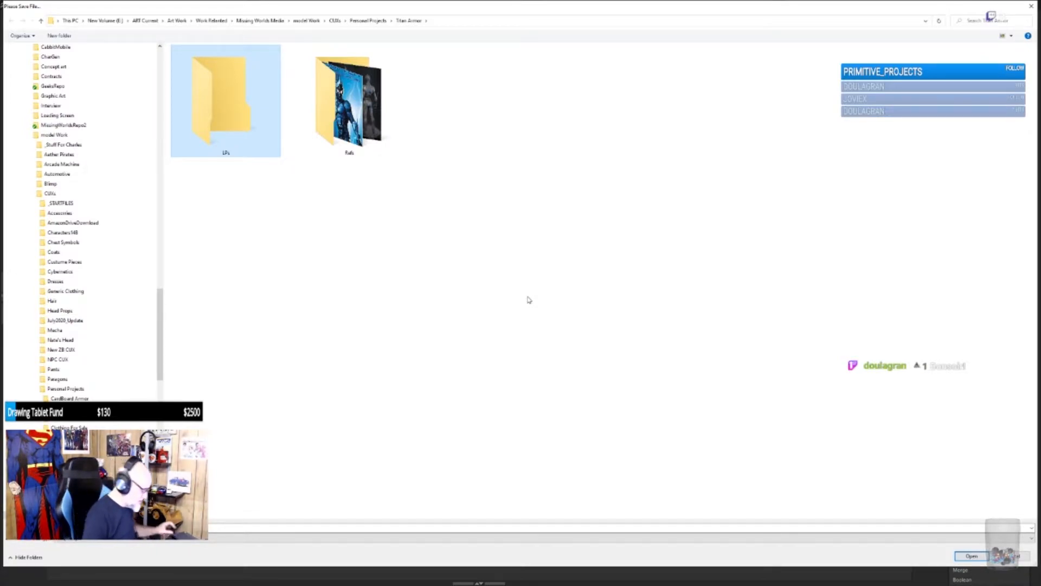
{"action": "double_click", "coordinate": [256, 106]}
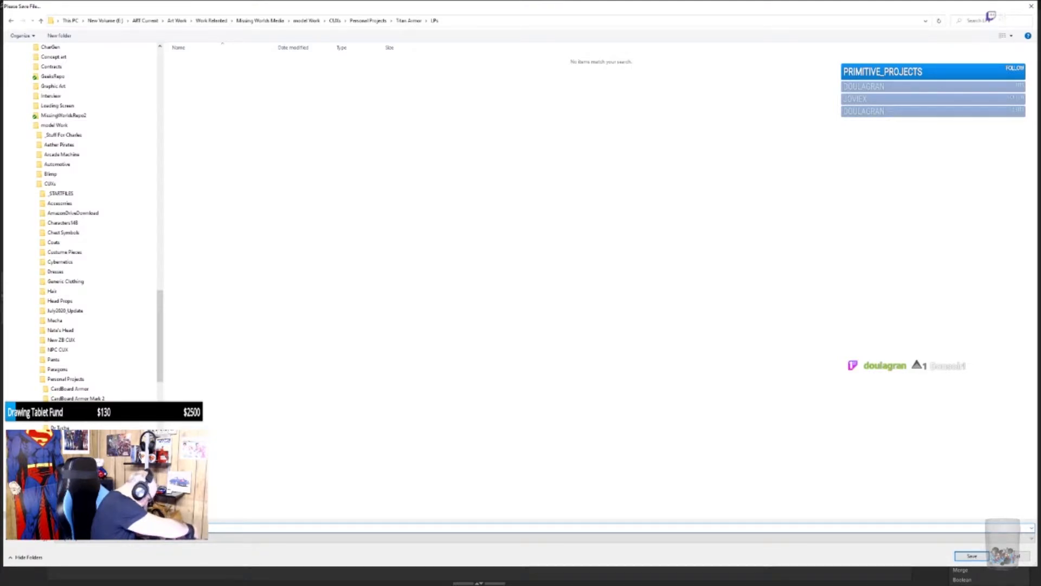
{"action": "key", "text": "Return"}
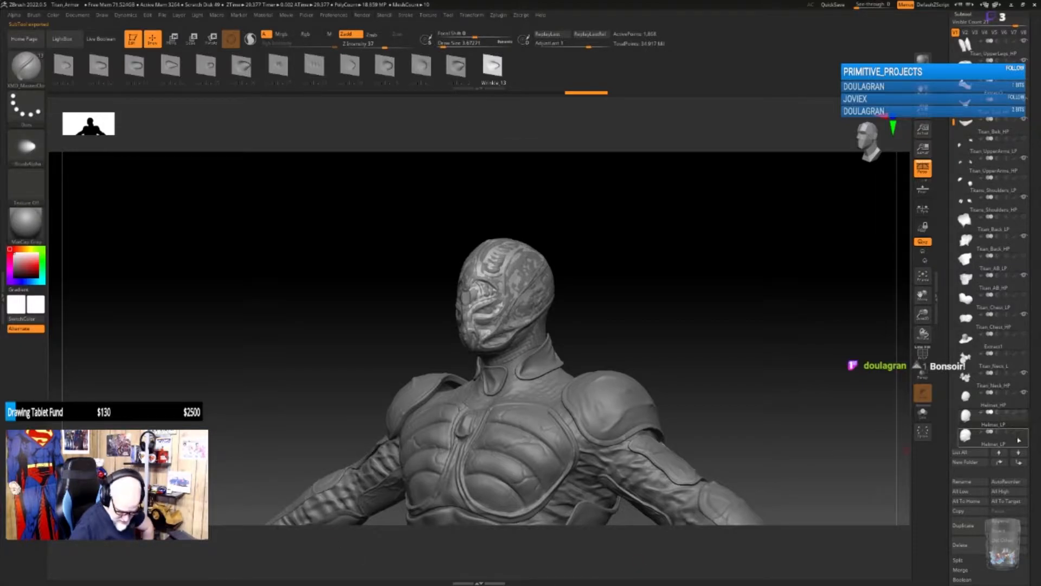
Step: Select the Helmet_HP subtool and export it as FBX into a new folder named HP inside the Titan Armor folder
{"action": "left_click", "coordinate": [1019, 406]}
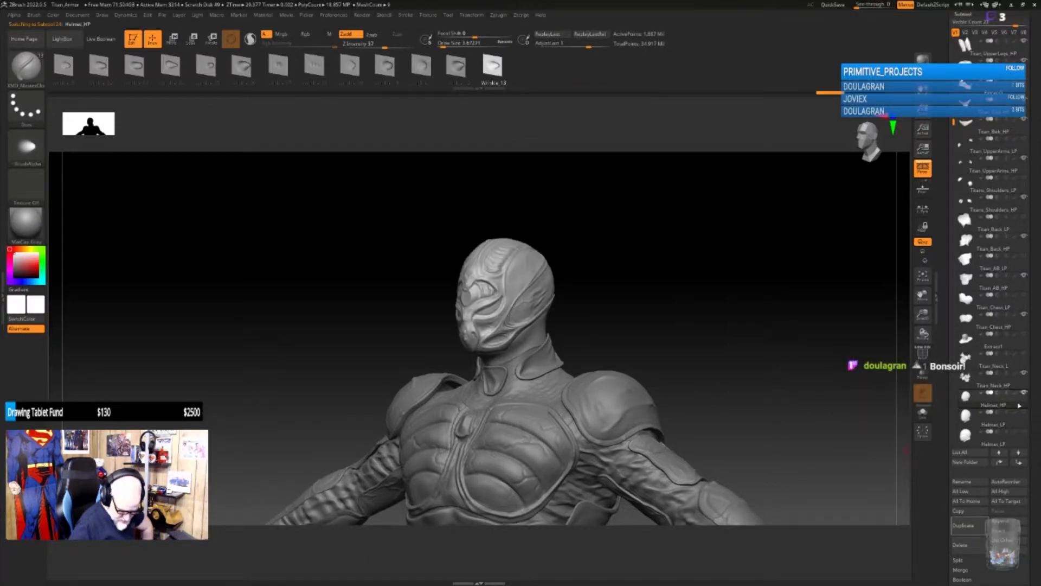
{"action": "left_click", "coordinate": [498, 15]}
{"action": "left_click", "coordinate": [514, 188]}
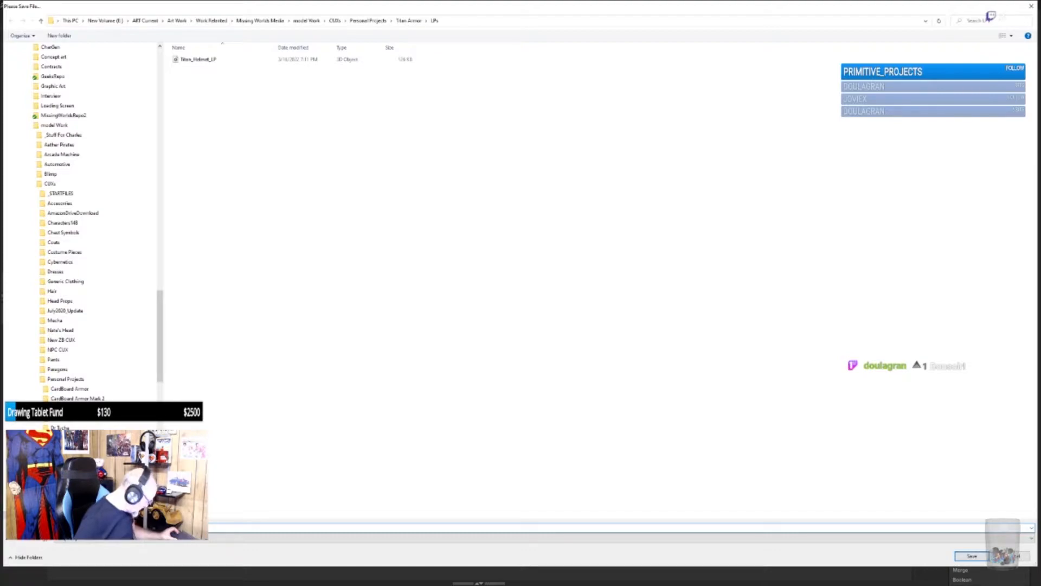
{"action": "left_click", "coordinate": [409, 21]}
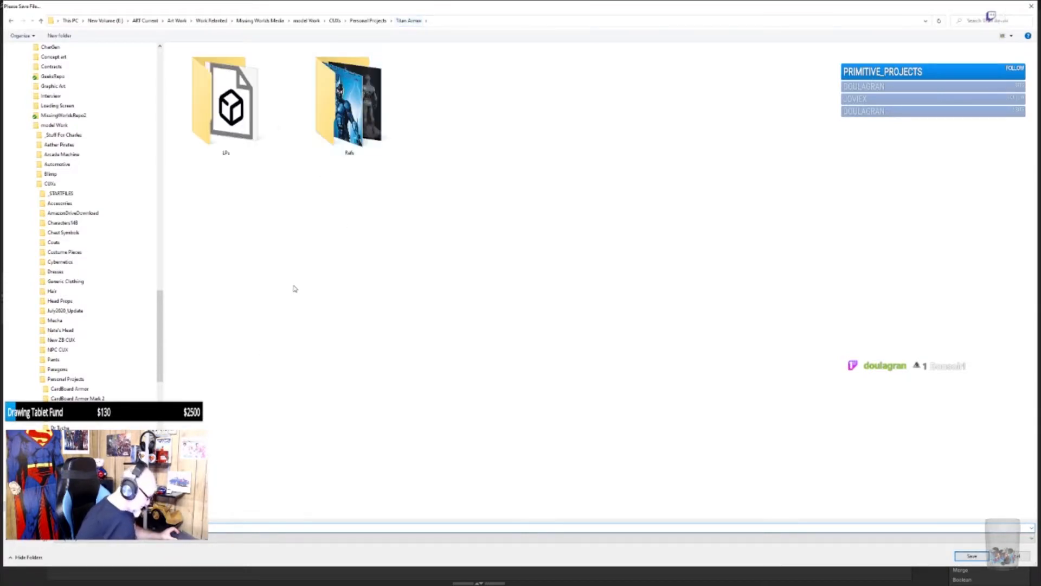
{"action": "right_click", "coordinate": [300, 285]}
{"action": "mouse_move", "coordinate": [328, 402]}
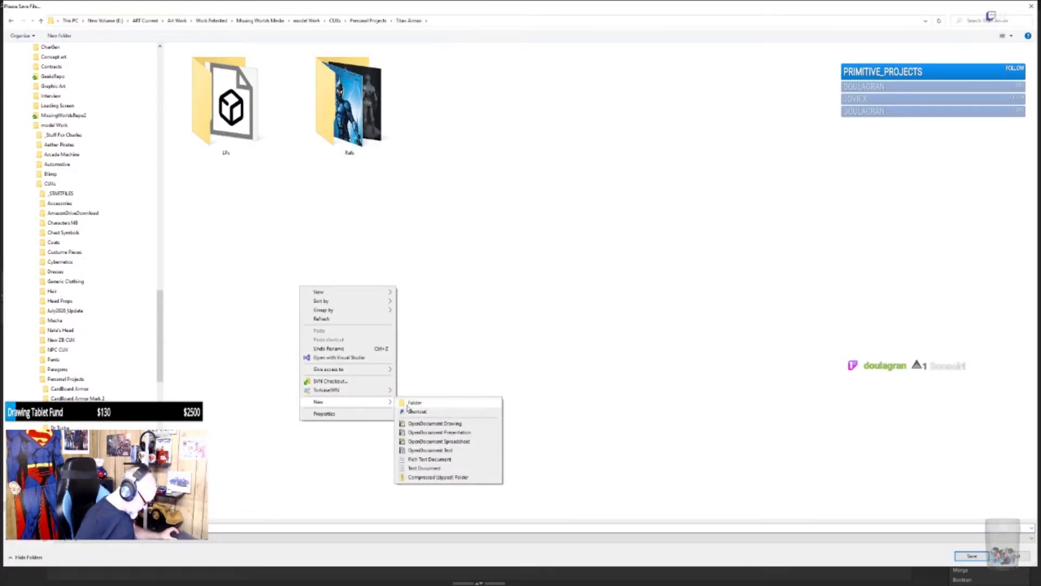
{"action": "left_click", "coordinate": [408, 404]}
{"action": "type", "text": "HP"}
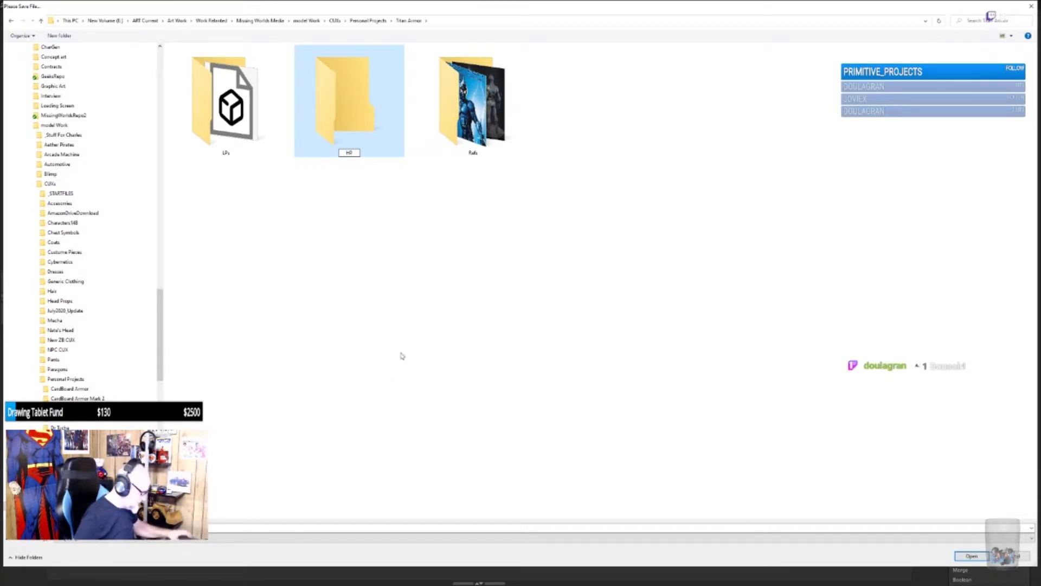
{"action": "double_click", "coordinate": [354, 111]}
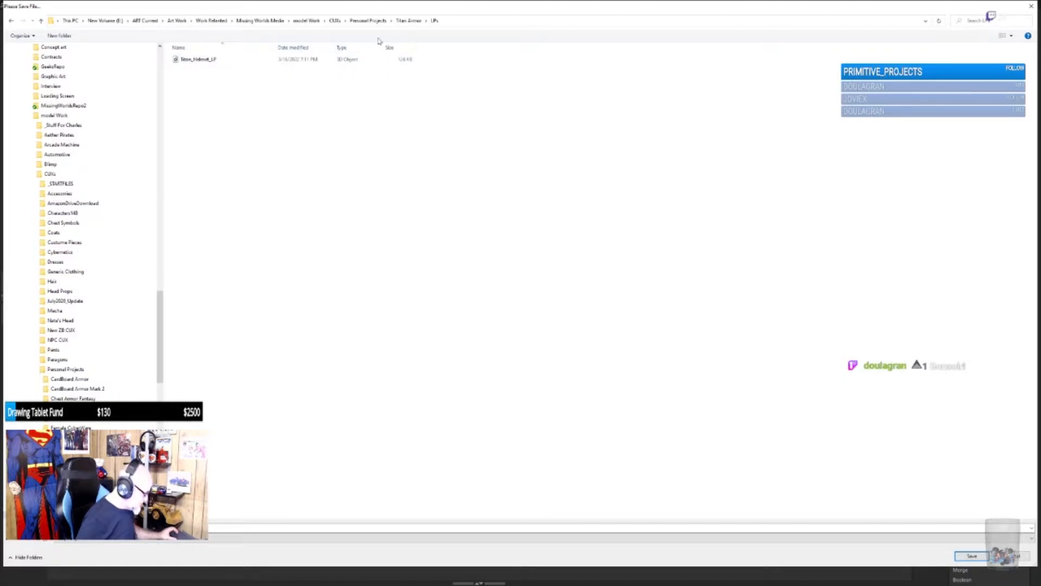
{"action": "left_click", "coordinate": [409, 21]}
{"action": "double_click", "coordinate": [265, 103]}
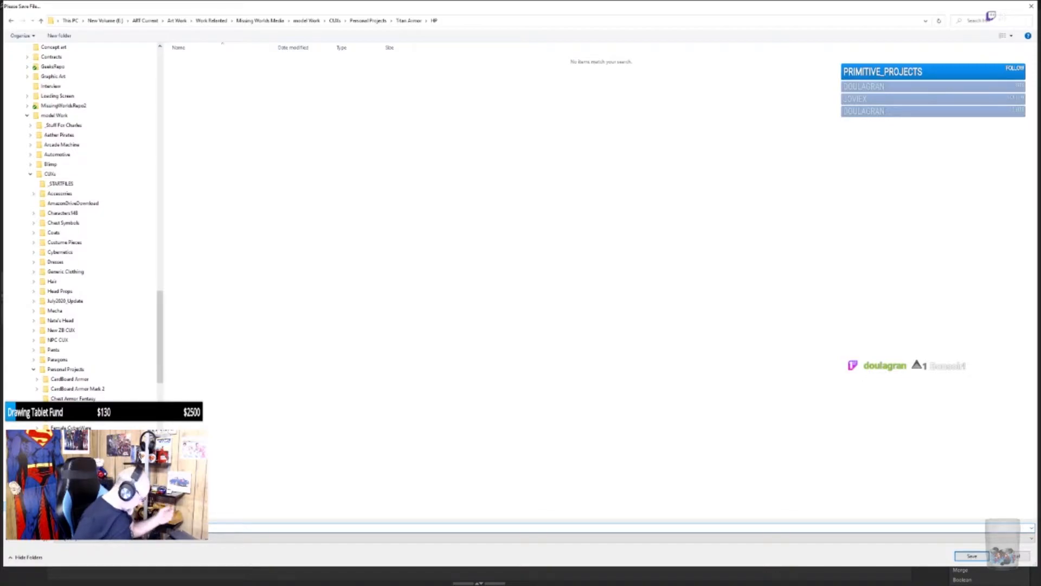
{"action": "left_click", "coordinate": [975, 557]}
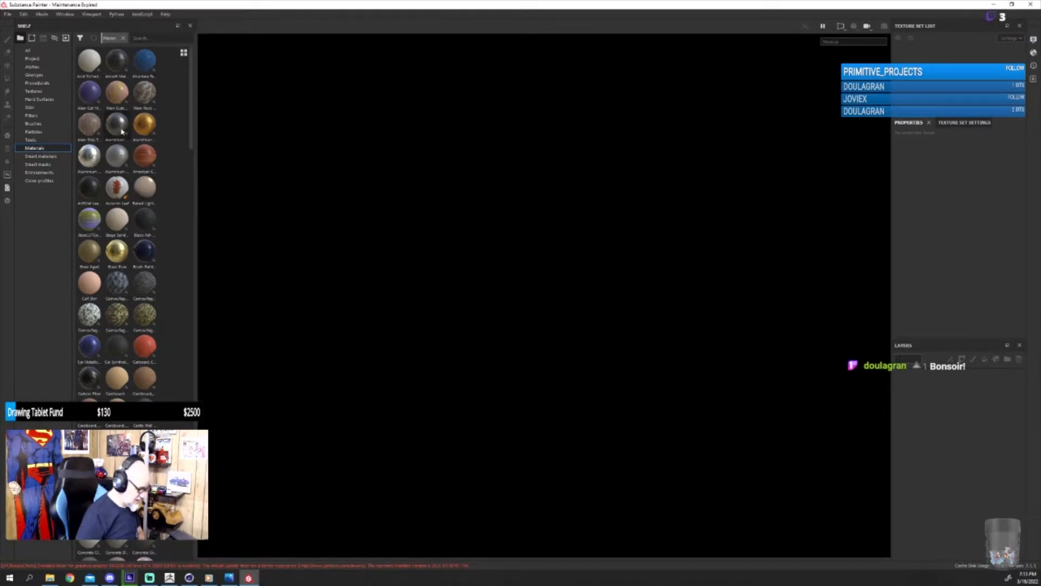
Step: In Substance Painter, start a new project and browse for its mesh to the Titan Armor folder under Personal Projects
{"action": "left_click", "coordinate": [8, 15]}
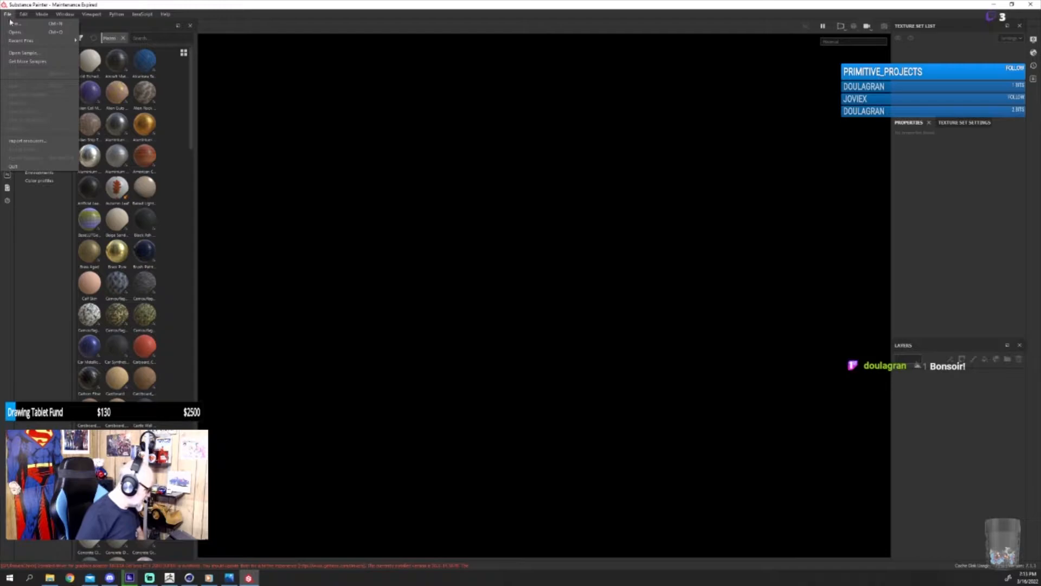
{"action": "left_click", "coordinate": [11, 22]}
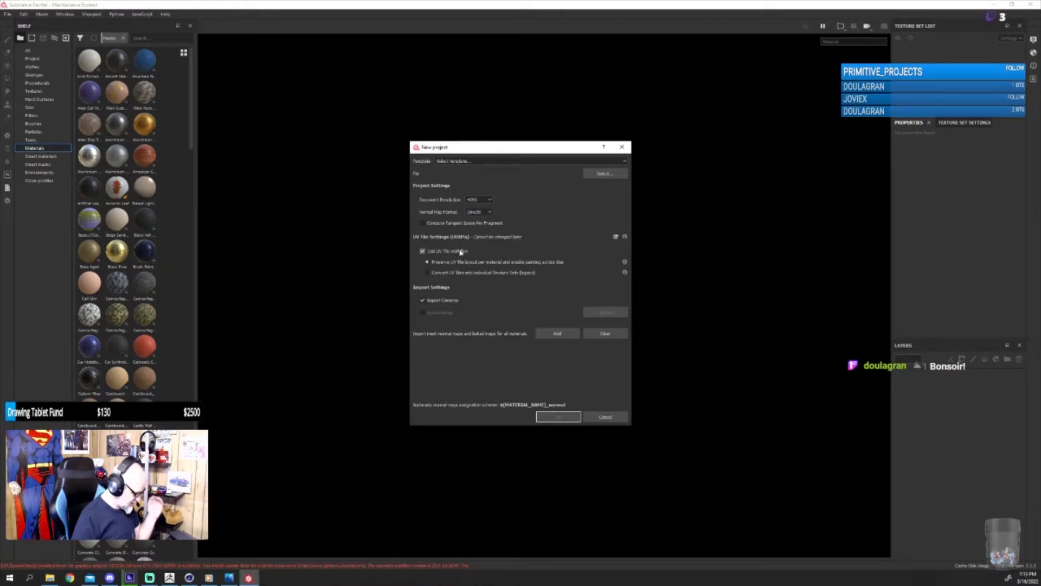
{"action": "left_click", "coordinate": [602, 174]}
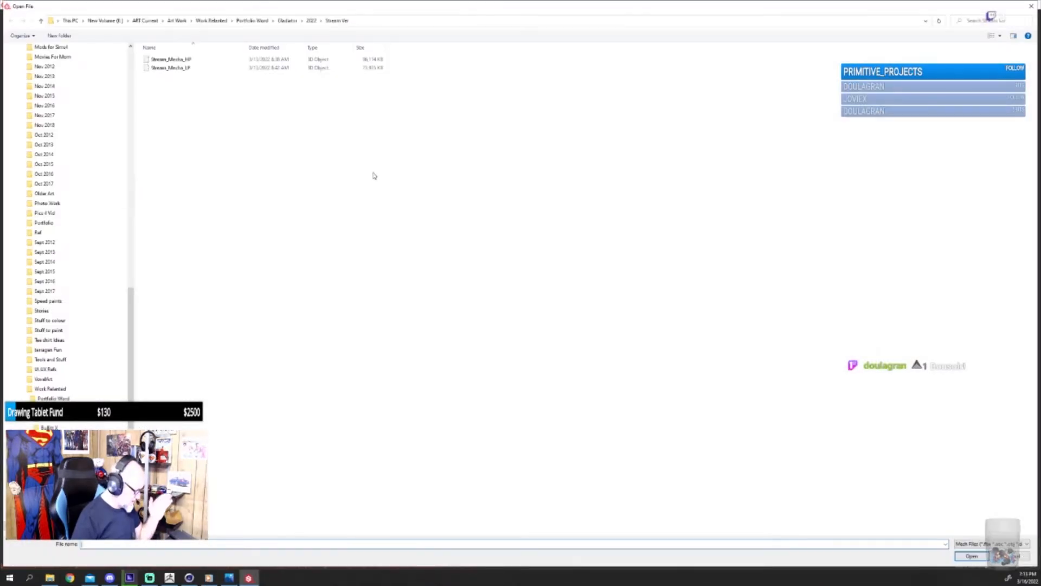
{"action": "left_click", "coordinate": [211, 20]}
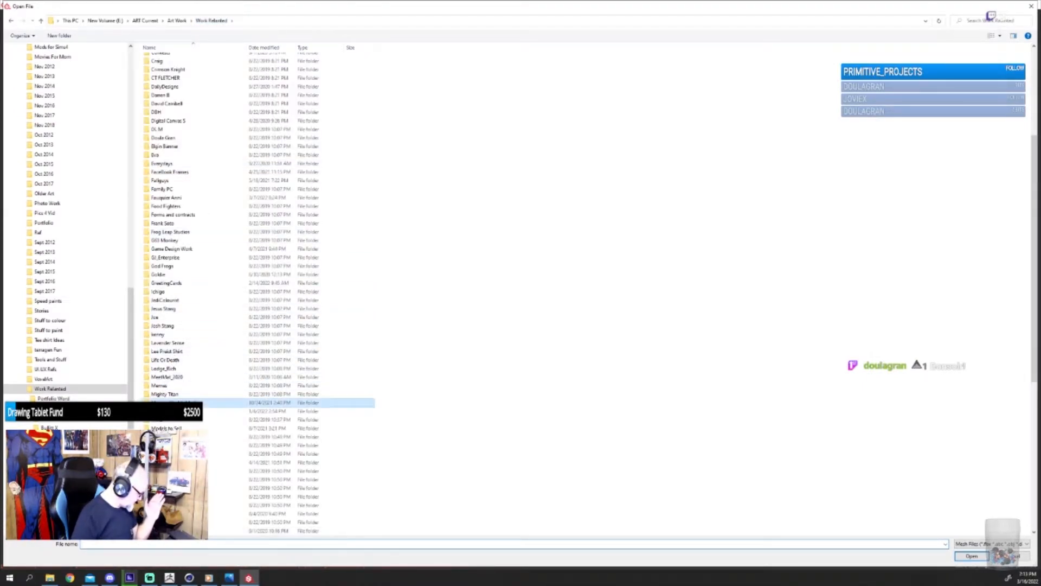
{"action": "double_click", "coordinate": [179, 402]}
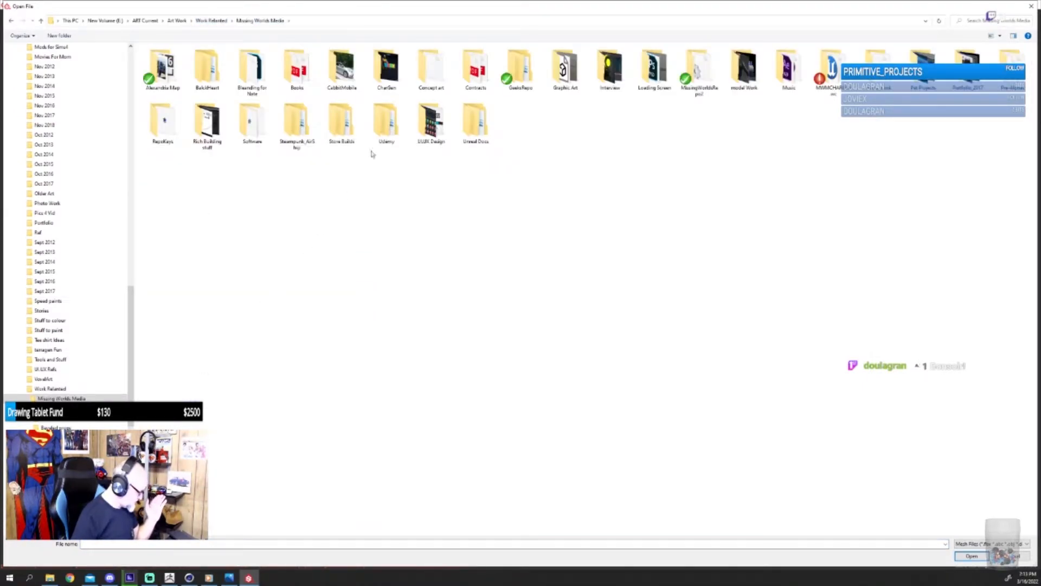
{"action": "double_click", "coordinate": [744, 69]}
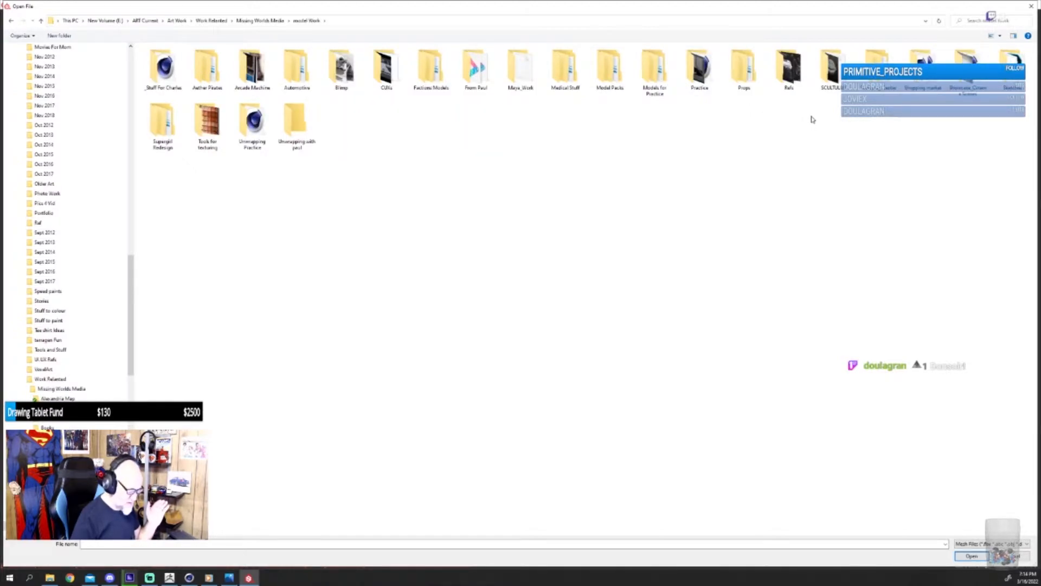
{"action": "double_click", "coordinate": [376, 61]}
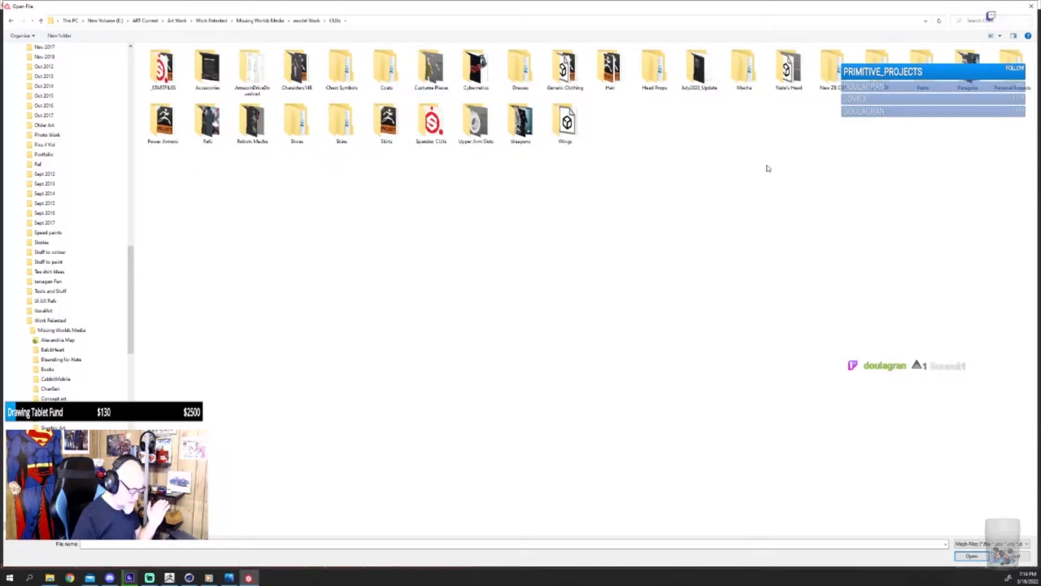
{"action": "double_click", "coordinate": [1012, 58]}
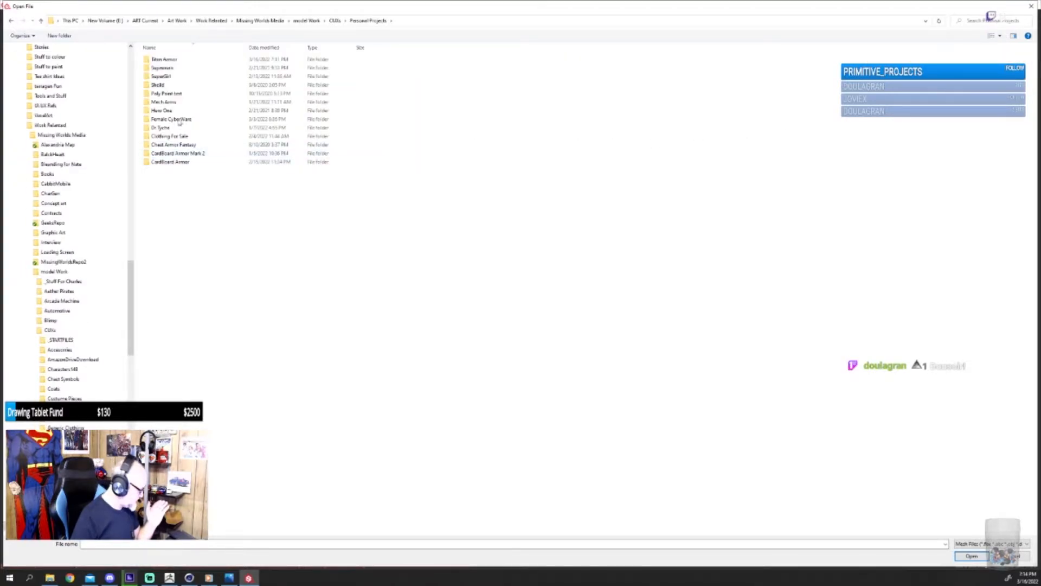
{"action": "double_click", "coordinate": [179, 64]}
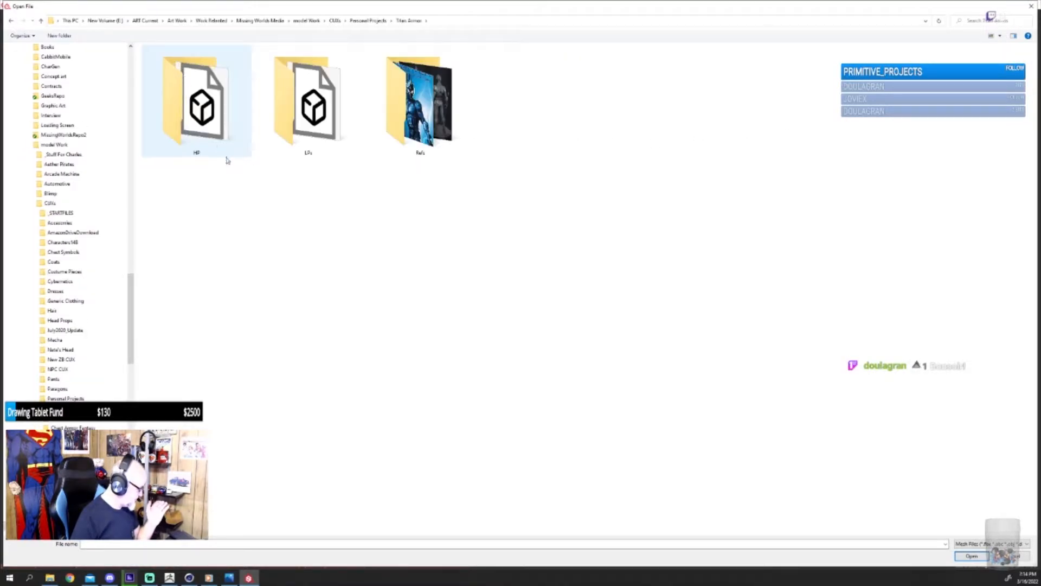
Step: Choose Titan_Helmet_LP from the LPs folder as the project mesh and create the project
{"action": "double_click", "coordinate": [293, 106]}
{"action": "left_click", "coordinate": [210, 62]}
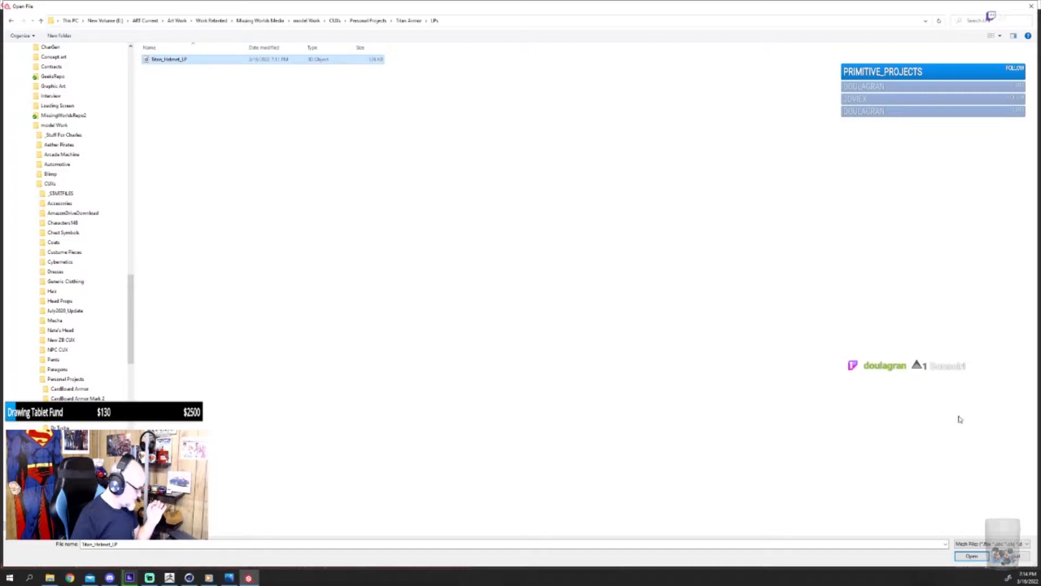
{"action": "left_click", "coordinate": [972, 556]}
{"action": "left_click", "coordinate": [556, 415]}
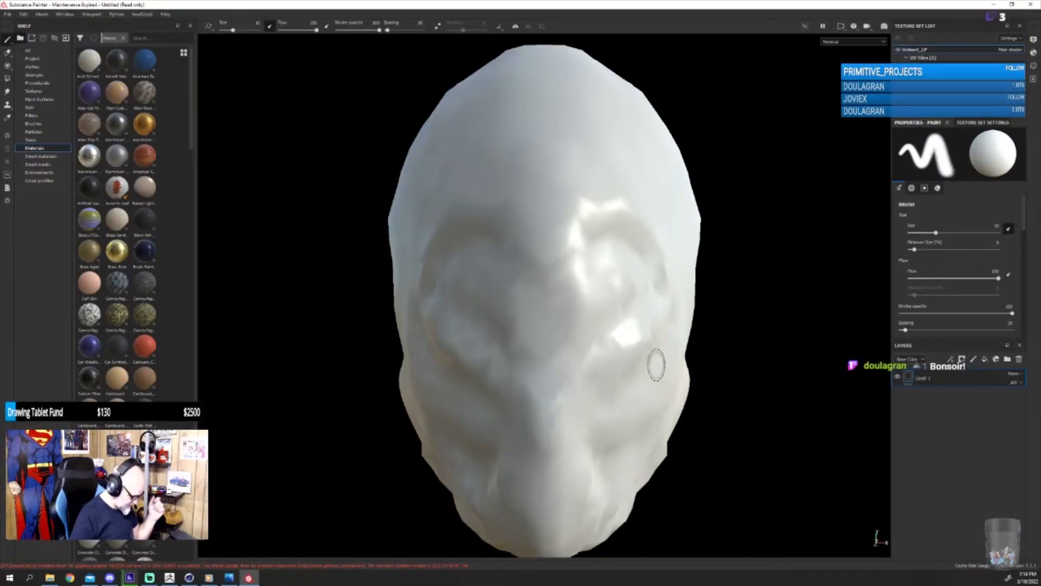
{"action": "left_click_drag", "start_coordinate": [701, 368], "coordinate": [647, 340], "text": "alt"}
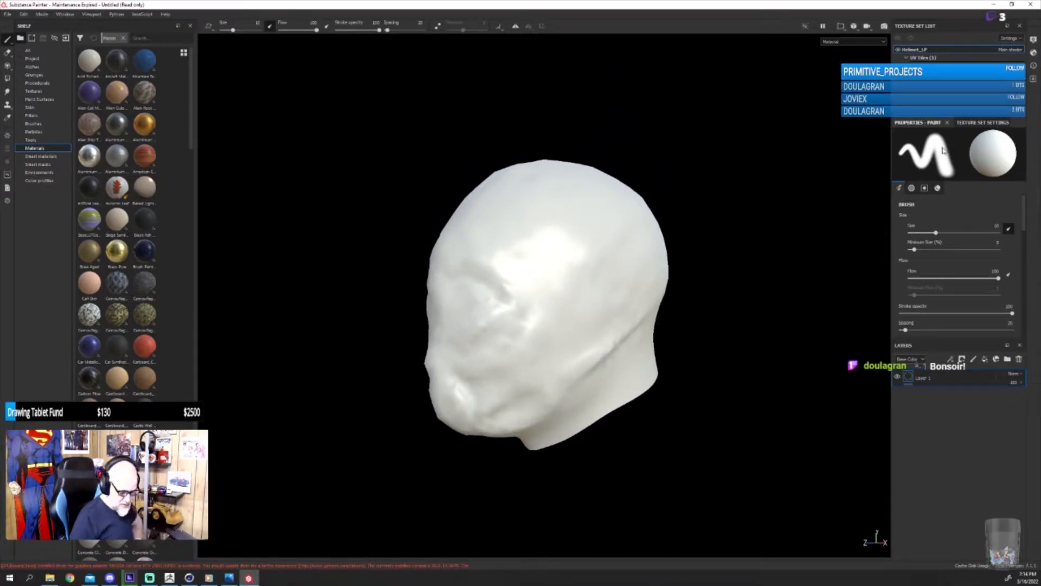
Step: Open the mesh map baking settings for the helmet, exclude the ID map, and set the output size to 4096
{"action": "left_click", "coordinate": [970, 123]}
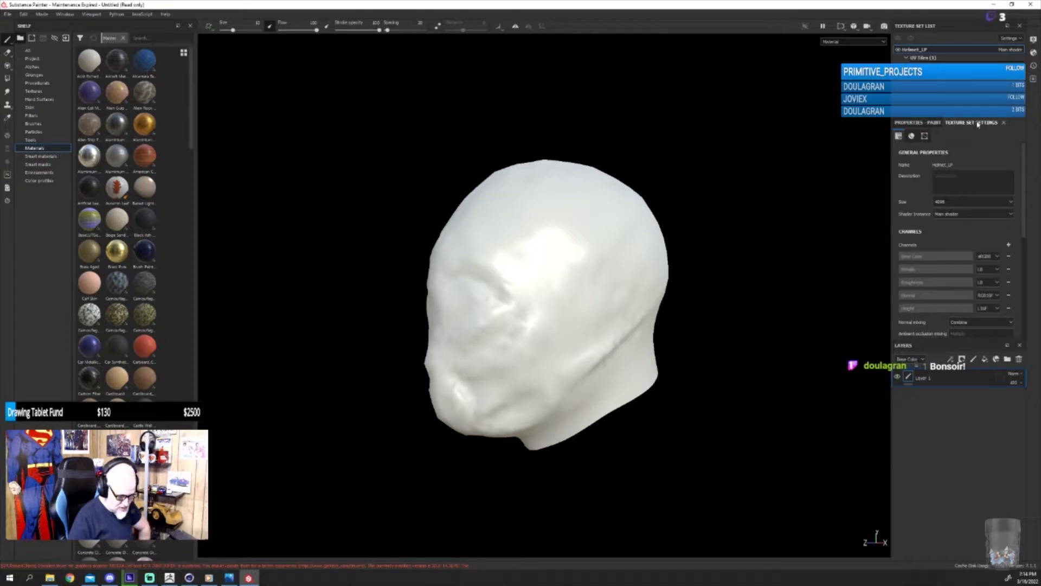
{"action": "scroll", "coordinate": [984, 184], "scroll_direction": "down", "scroll_amount": 3}
{"action": "left_click", "coordinate": [991, 302]}
{"action": "left_click", "coordinate": [389, 246]}
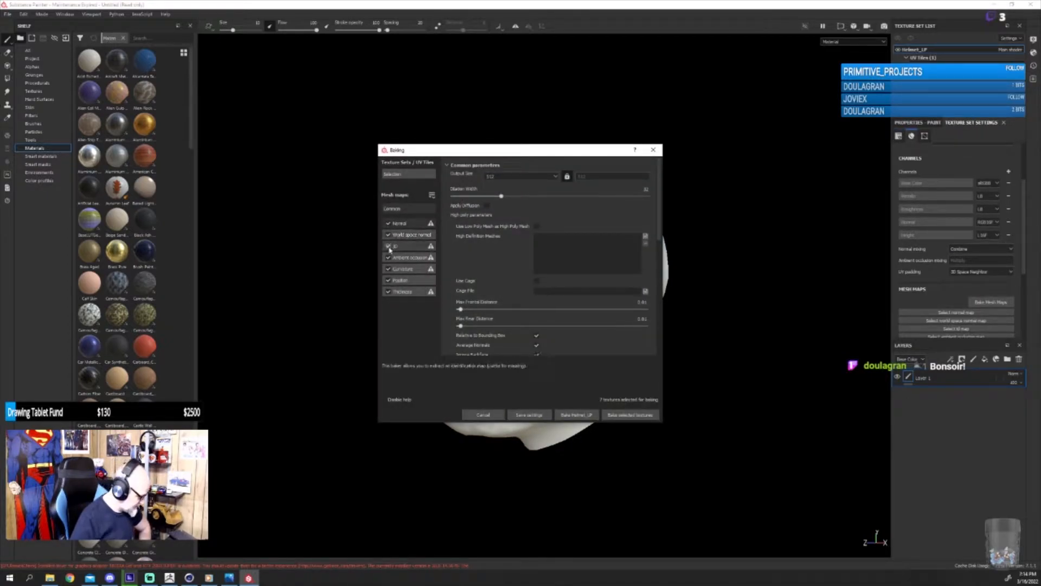
{"action": "left_click", "coordinate": [496, 177]}
{"action": "left_click", "coordinate": [499, 221]}
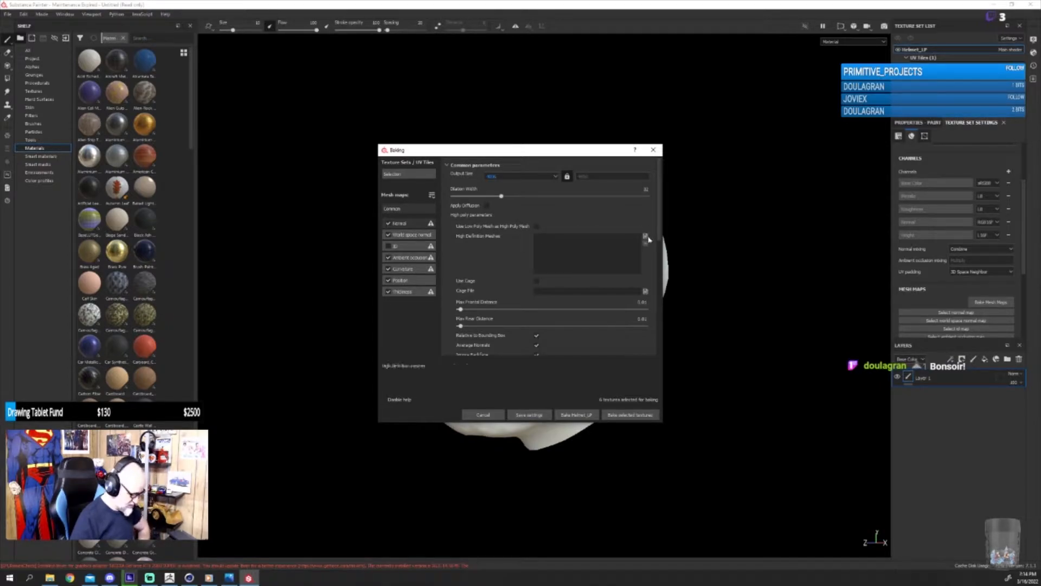
Step: Load Titan_Helmet_HP from the Titan Armor project's HP folder as the high-definition mesh for baking
{"action": "left_click", "coordinate": [624, 248]}
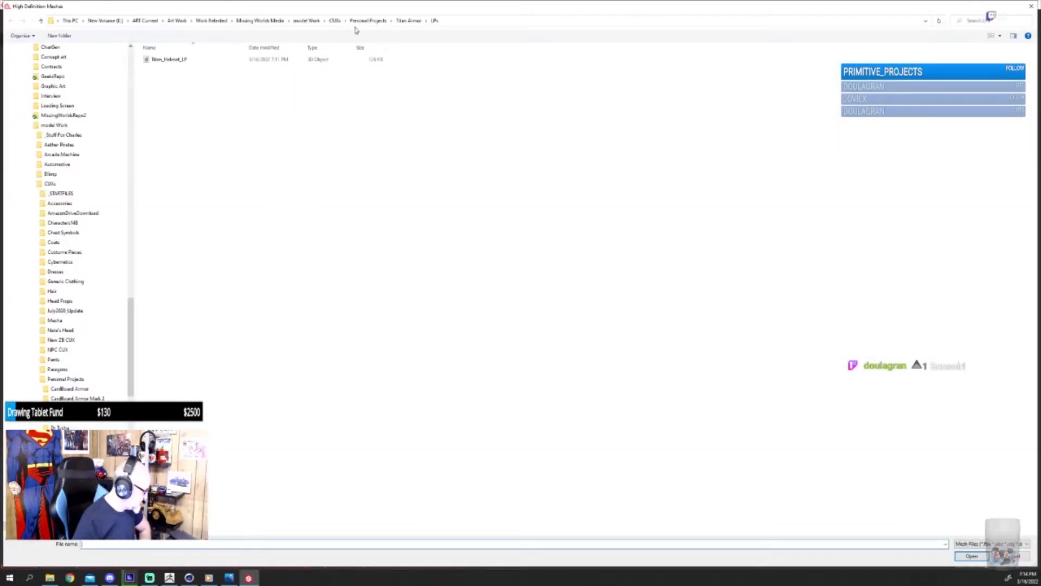
{"action": "left_click", "coordinate": [405, 21]}
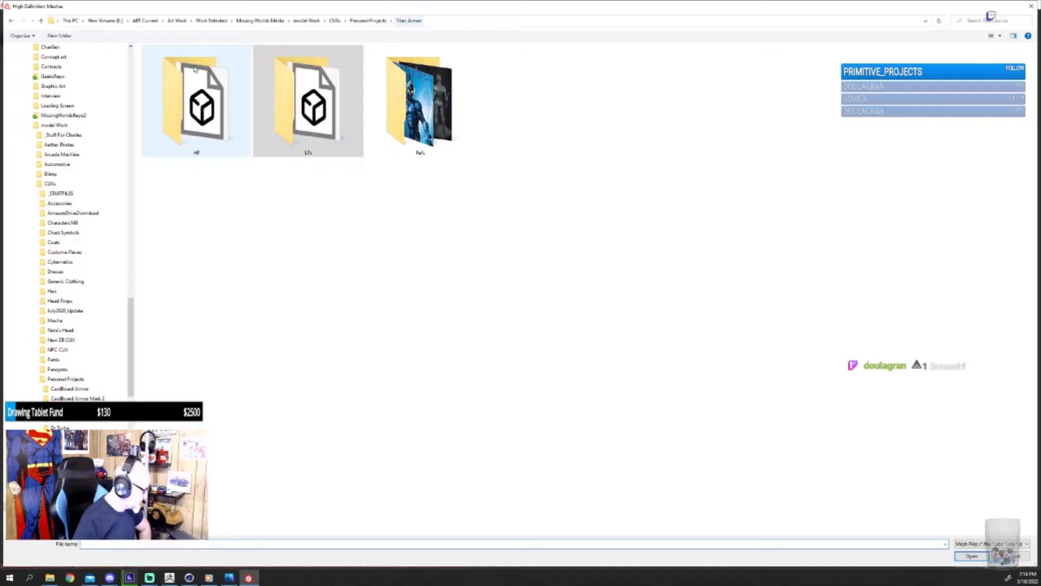
{"action": "double_click", "coordinate": [210, 110]}
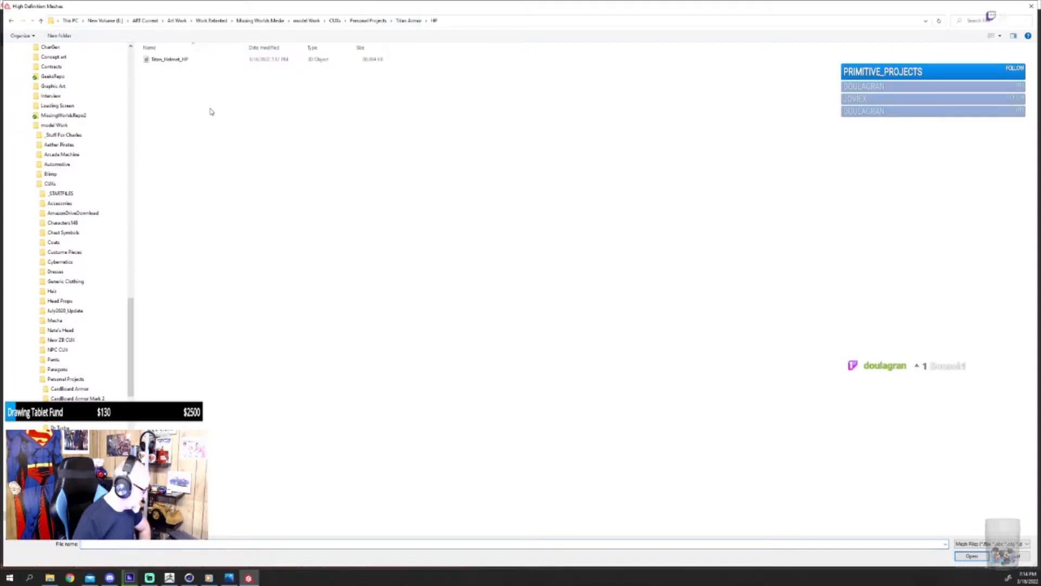
{"action": "left_click", "coordinate": [185, 60]}
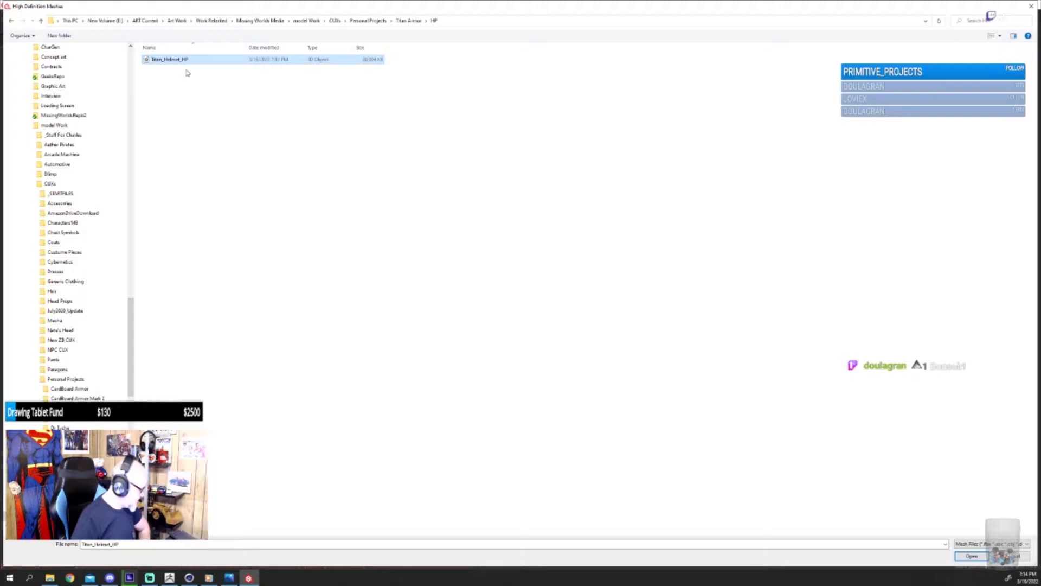
{"action": "left_click", "coordinate": [971, 556]}
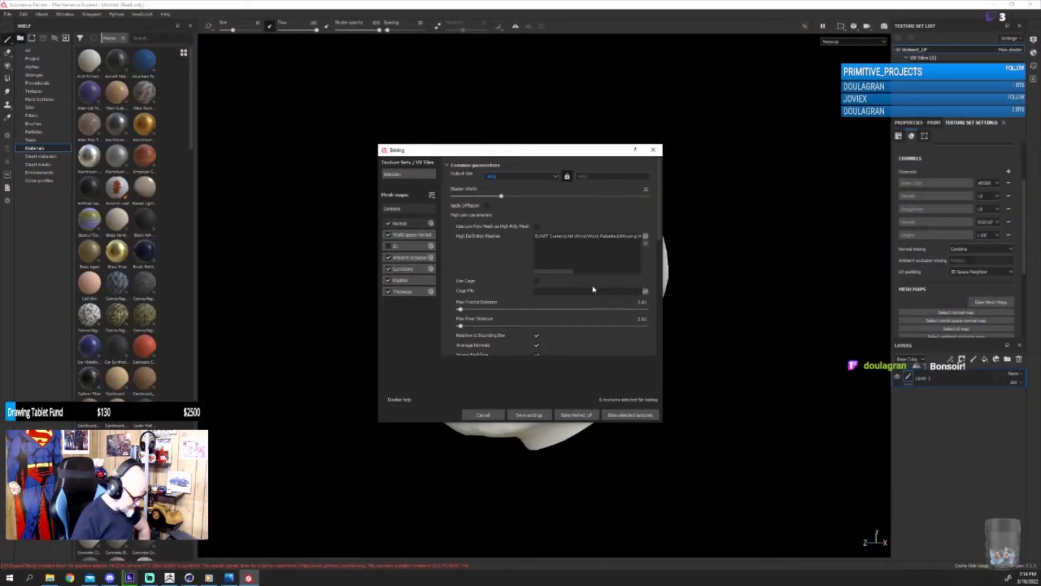
Step: Match meshes by name with the suffixes _LP and _HP, and bake the selected mesh maps
{"action": "scroll", "coordinate": [573, 286], "scroll_direction": "down", "scroll_amount": 1}
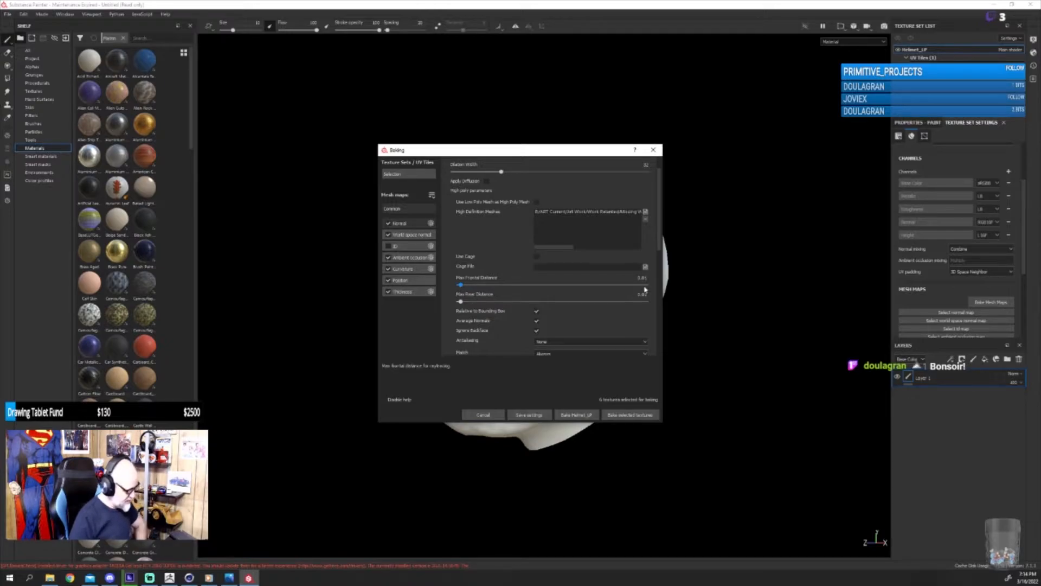
{"action": "scroll", "coordinate": [640, 292], "scroll_direction": "down", "scroll_amount": 1}
{"action": "left_click", "coordinate": [562, 329]}
{"action": "left_click", "coordinate": [560, 342]}
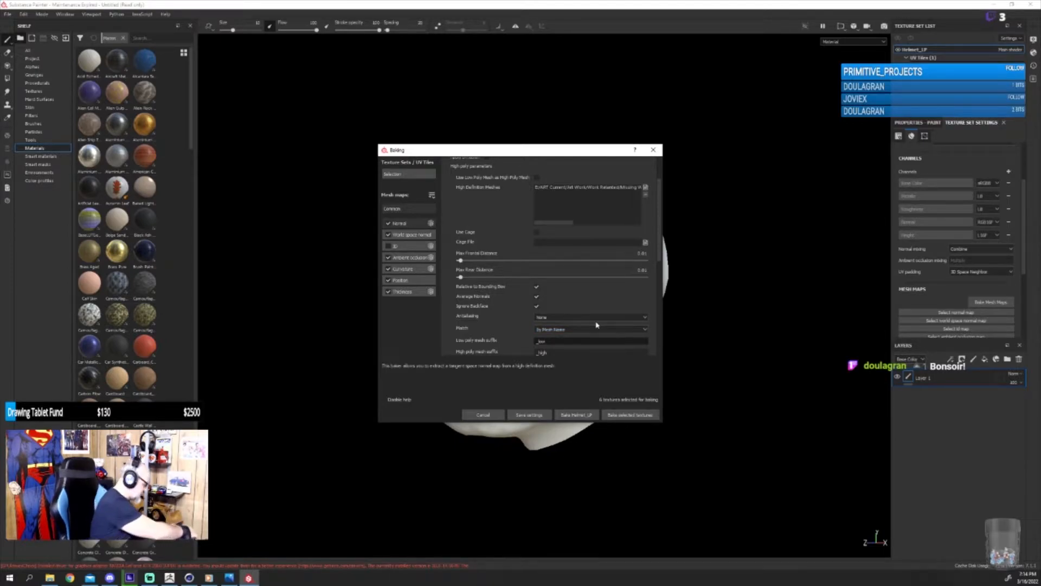
{"action": "type", "text": "LP"}
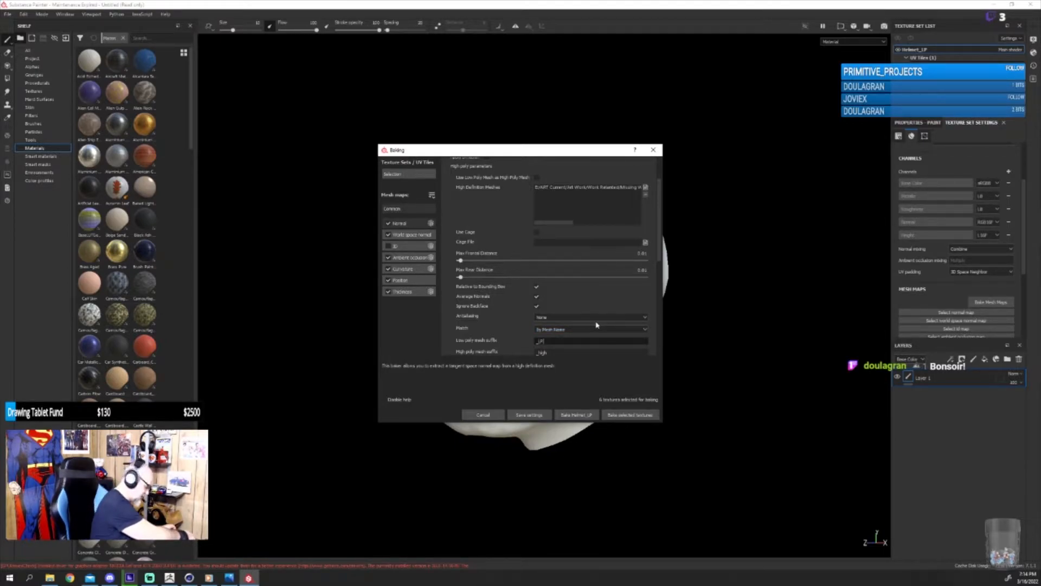
{"action": "scroll", "coordinate": [596, 324], "scroll_direction": "down", "scroll_amount": 1}
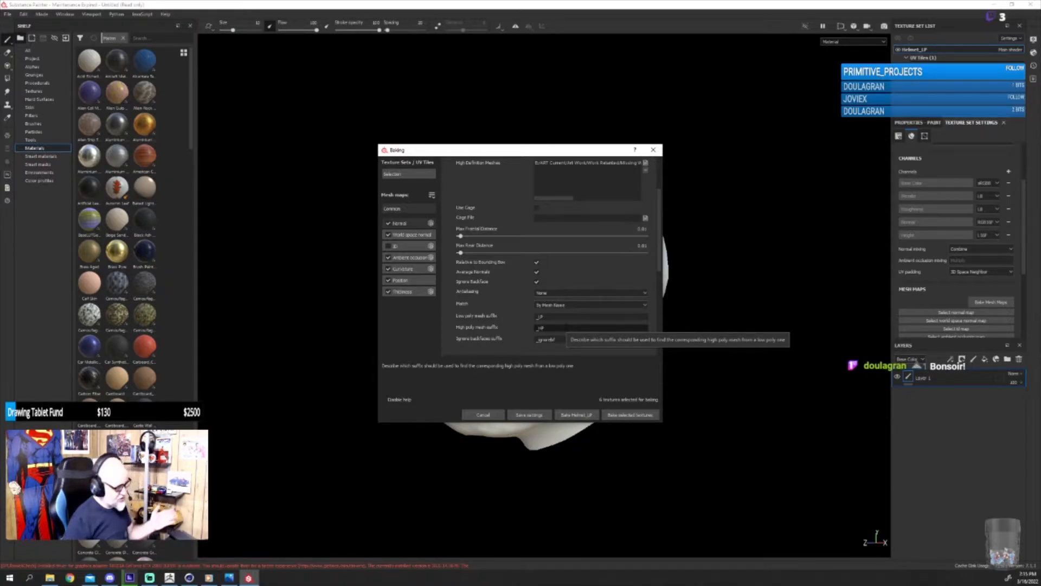
{"action": "left_click", "coordinate": [613, 415]}
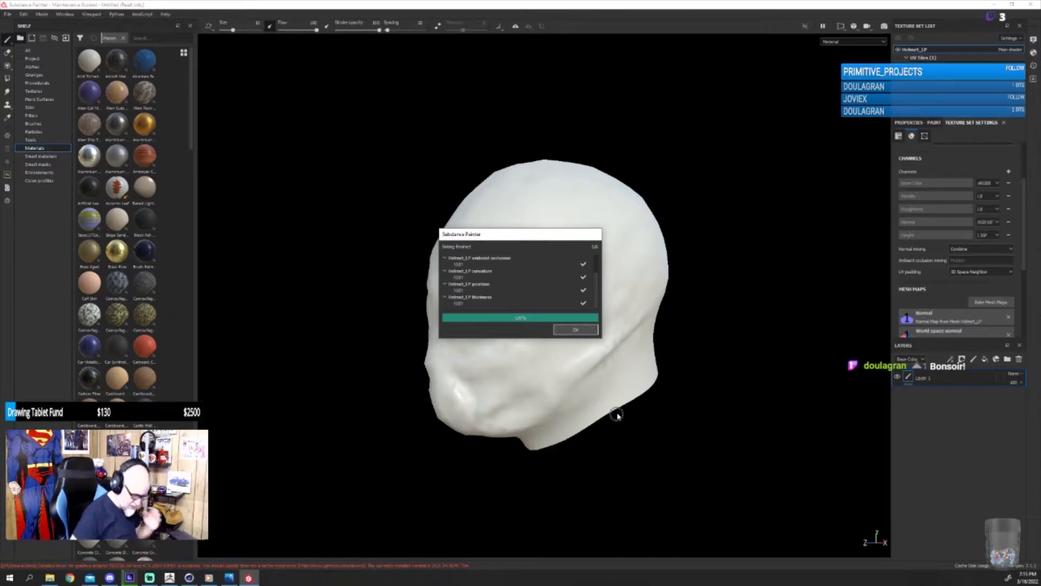
{"action": "left_click", "coordinate": [576, 329]}
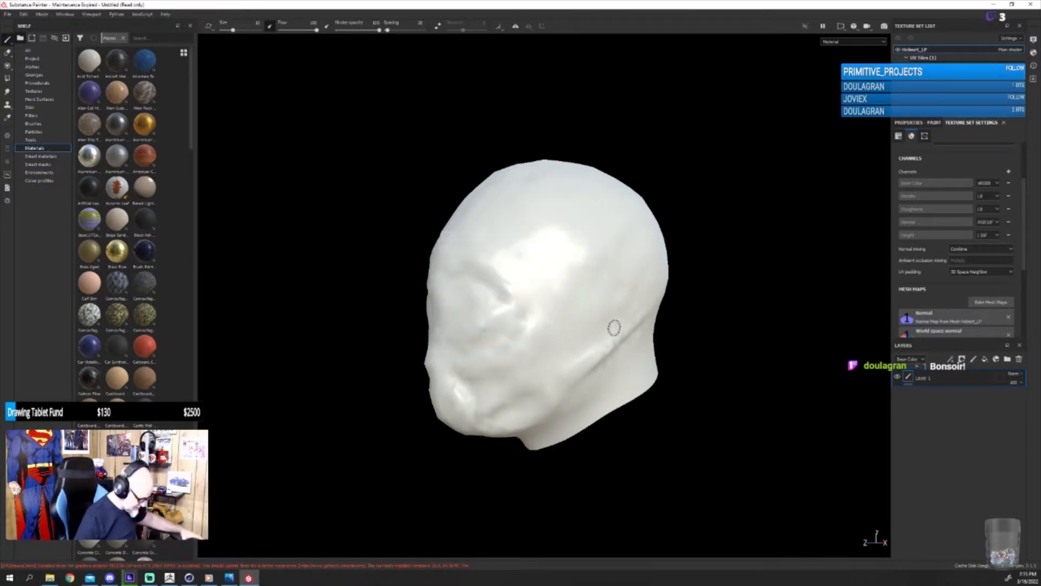
Step: Inspect the baked helmet from the side, raise the max frontal distance, and bake the selected mesh maps again
{"action": "mouse_move", "coordinate": [697, 352]}
{"action": "left_mouse_down", "text": "alt"}
{"action": "mouse_move", "coordinate": [658, 328]}
{"action": "mouse_move", "coordinate": [690, 302]}
{"action": "mouse_move", "coordinate": [542, 344]}
{"action": "mouse_move", "coordinate": [418, 344]}
{"action": "mouse_move", "coordinate": [378, 335]}
{"action": "mouse_move", "coordinate": [375, 309]}
{"action": "mouse_move", "coordinate": [475, 358]}
{"action": "mouse_move", "coordinate": [390, 333]}
{"action": "mouse_move", "coordinate": [428, 347]}
{"action": "mouse_move", "coordinate": [560, 337]}
{"action": "mouse_move", "coordinate": [667, 343]}
{"action": "mouse_move", "coordinate": [547, 346]}
{"action": "left_mouse_up", "text": "alt"}
{"action": "mouse_move", "coordinate": [406, 460]}
{"action": "right_mouse_down", "text": "alt"}
{"action": "mouse_move", "coordinate": [359, 434]}
{"action": "mouse_move", "coordinate": [378, 422]}
{"action": "mouse_move", "coordinate": [420, 449]}
{"action": "right_mouse_up", "text": "alt"}
{"action": "left_click_drag", "start_coordinate": [419, 448], "coordinate": [365, 461], "text": "alt"}
{"action": "scroll", "coordinate": [371, 454], "scroll_direction": "down", "scroll_amount": 4}
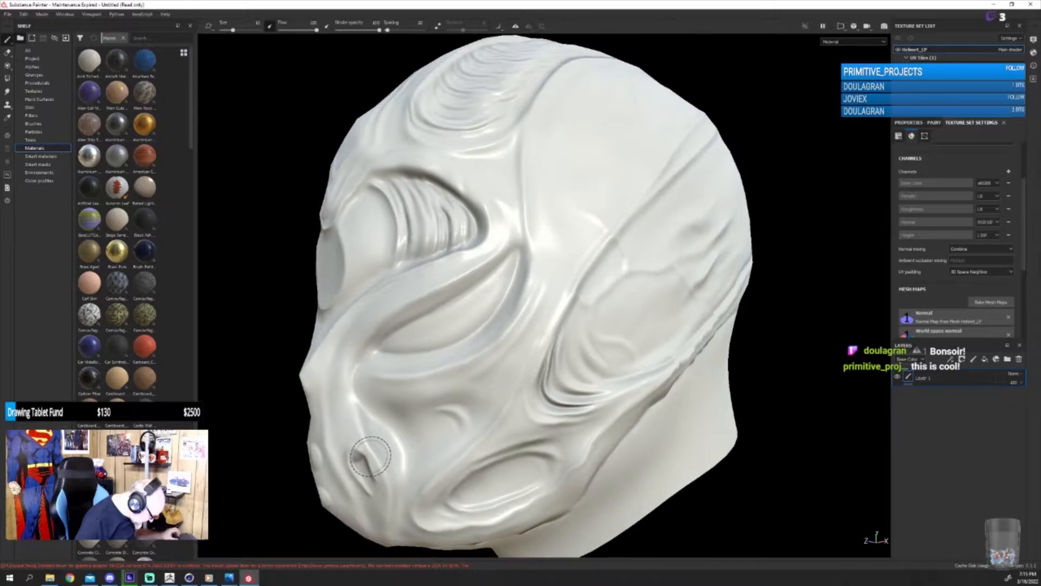
{"action": "middle_click_drag", "start_coordinate": [519, 422], "coordinate": [576, 360], "text": "alt"}
{"action": "left_click", "coordinate": [991, 303]}
{"action": "left_click", "coordinate": [643, 302]}
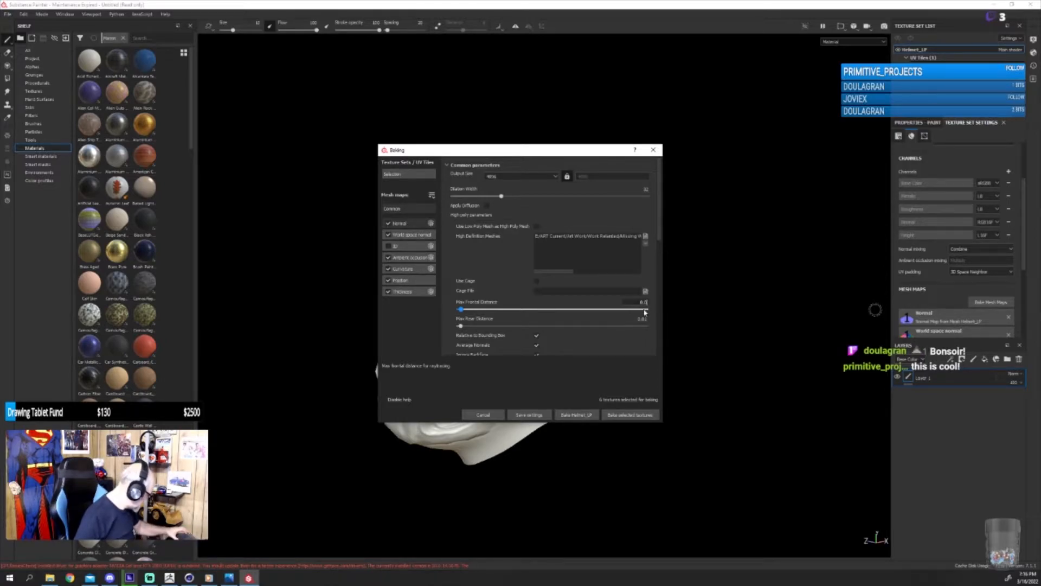
{"action": "left_click", "coordinate": [629, 415]}
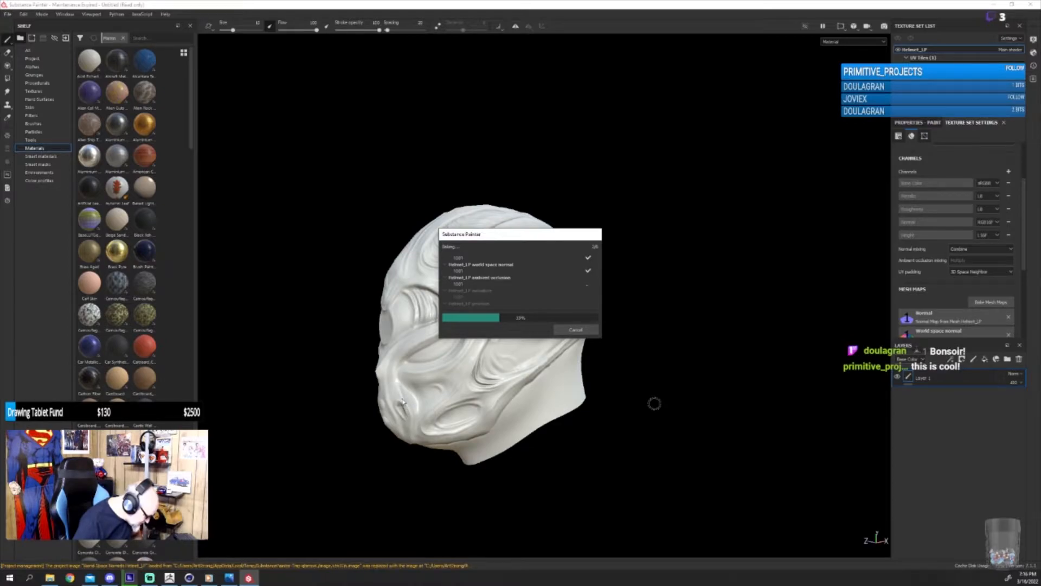
Step: Compare the helmet sculpt in ZBrush with the rebaked helmet in Substance Painter from the front and side
{"action": "left_click", "coordinate": [170, 578]}
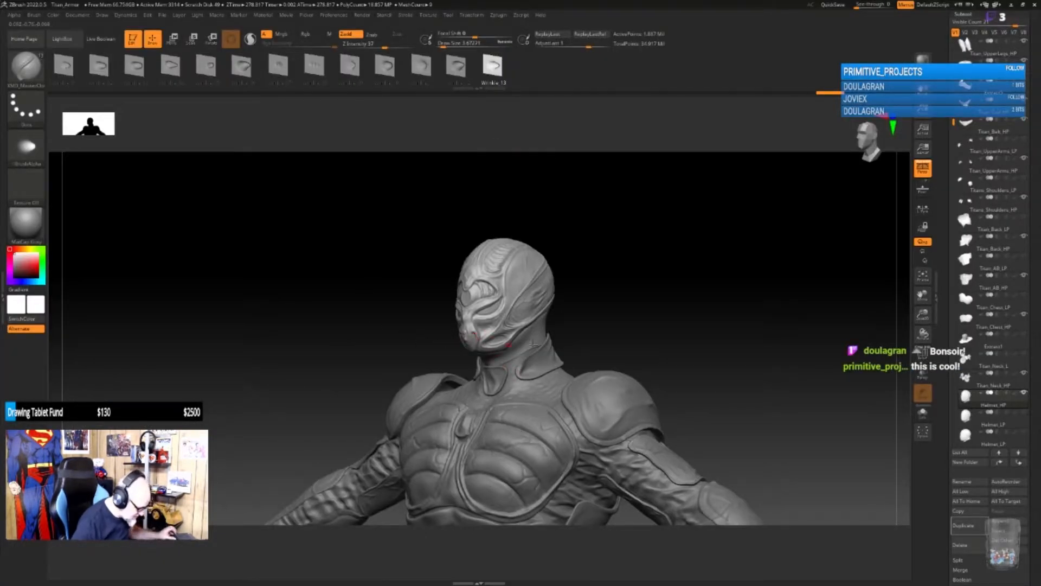
{"action": "mouse_move", "coordinate": [628, 314]}
{"action": "left_mouse_down"}
{"action": "mouse_move", "coordinate": [643, 388]}
{"action": "mouse_move", "coordinate": [646, 369]}
{"action": "mouse_move", "coordinate": [613, 367]}
{"action": "left_mouse_up"}
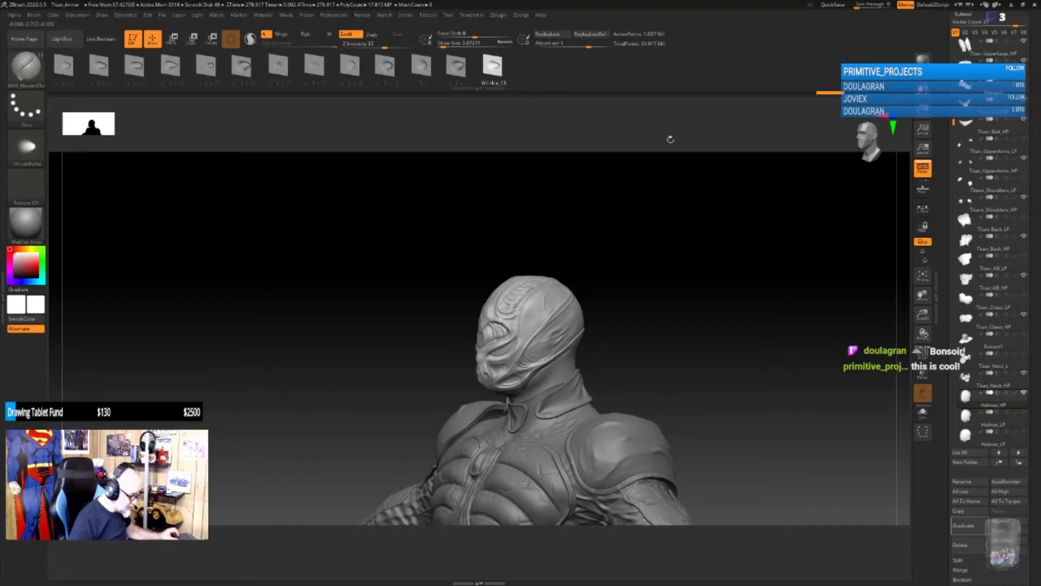
{"action": "left_click", "coordinate": [1011, 5]}
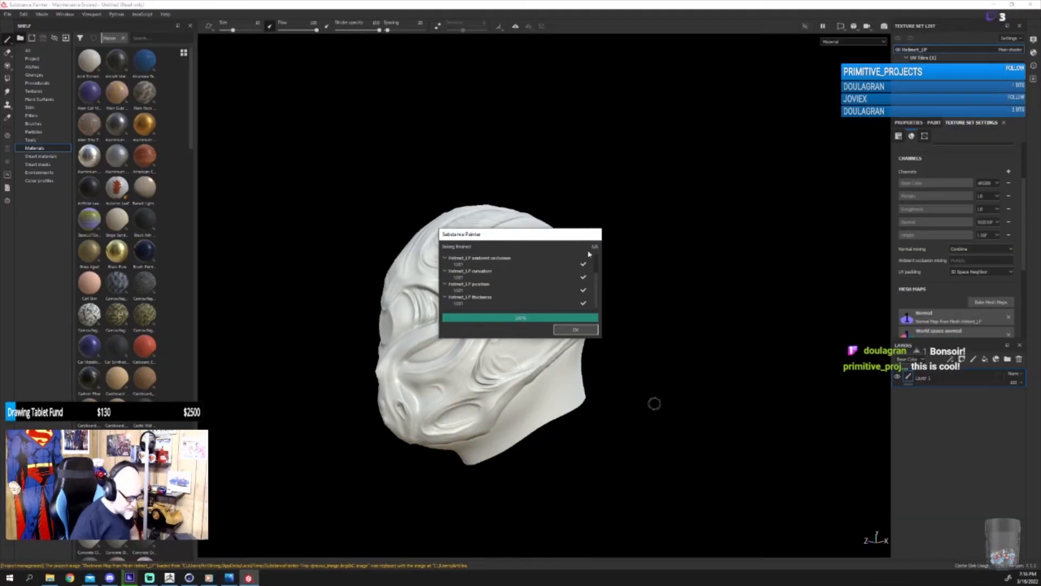
{"action": "left_click", "coordinate": [567, 330]}
{"action": "mouse_move", "coordinate": [637, 370]}
{"action": "left_mouse_down", "text": "alt"}
{"action": "mouse_move", "coordinate": [653, 343]}
{"action": "mouse_move", "coordinate": [718, 333]}
{"action": "mouse_move", "coordinate": [600, 351]}
{"action": "mouse_move", "coordinate": [658, 365]}
{"action": "mouse_move", "coordinate": [646, 380]}
{"action": "left_mouse_up", "text": "alt"}
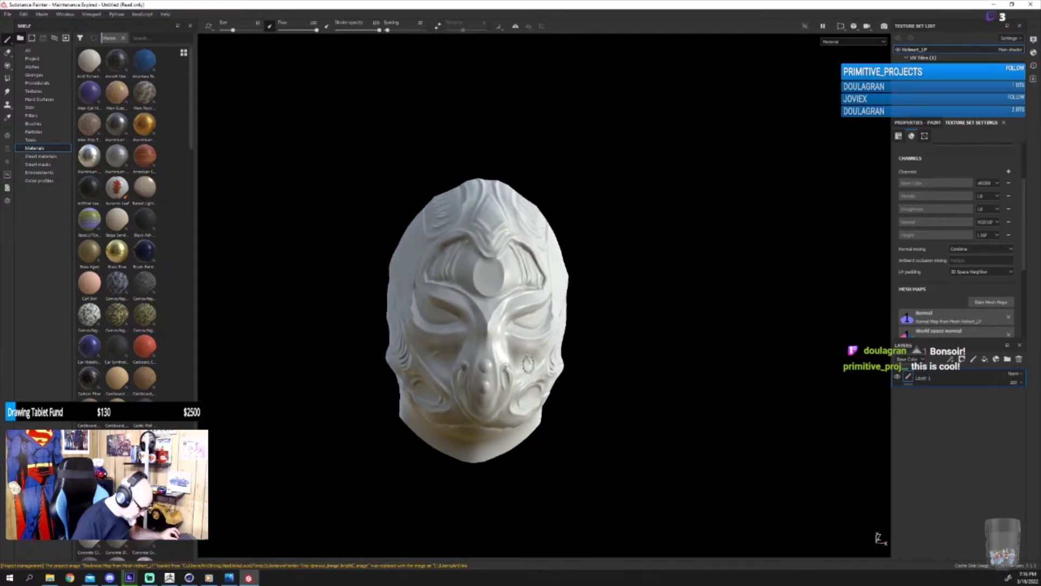
{"action": "scroll", "coordinate": [624, 374], "scroll_direction": "down", "scroll_amount": 4}
{"action": "scroll", "coordinate": [586, 369], "scroll_direction": "up", "scroll_amount": 7}
{"action": "left_click_drag", "start_coordinate": [570, 361], "coordinate": [526, 370], "text": "alt"}
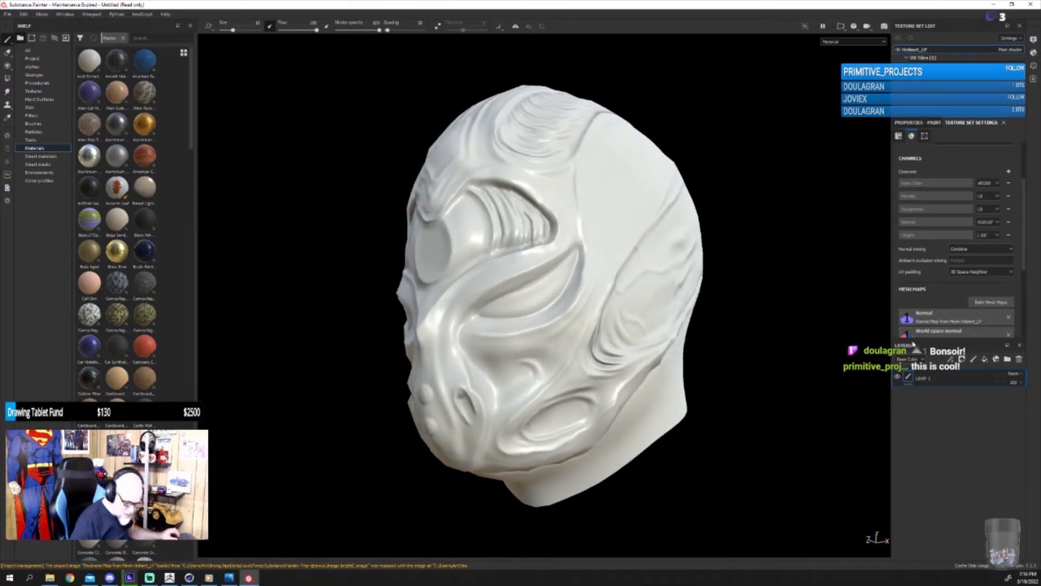
Step: Set the max frontal distance to 0.05 and rebake the selected mesh maps
{"action": "left_click", "coordinate": [991, 302]}
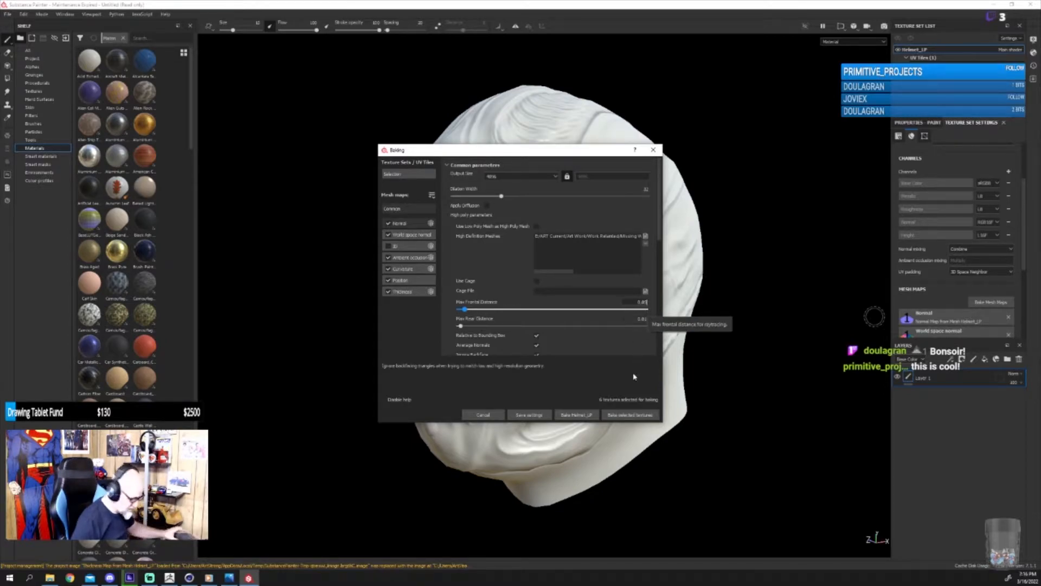
{"action": "left_click", "coordinate": [635, 415]}
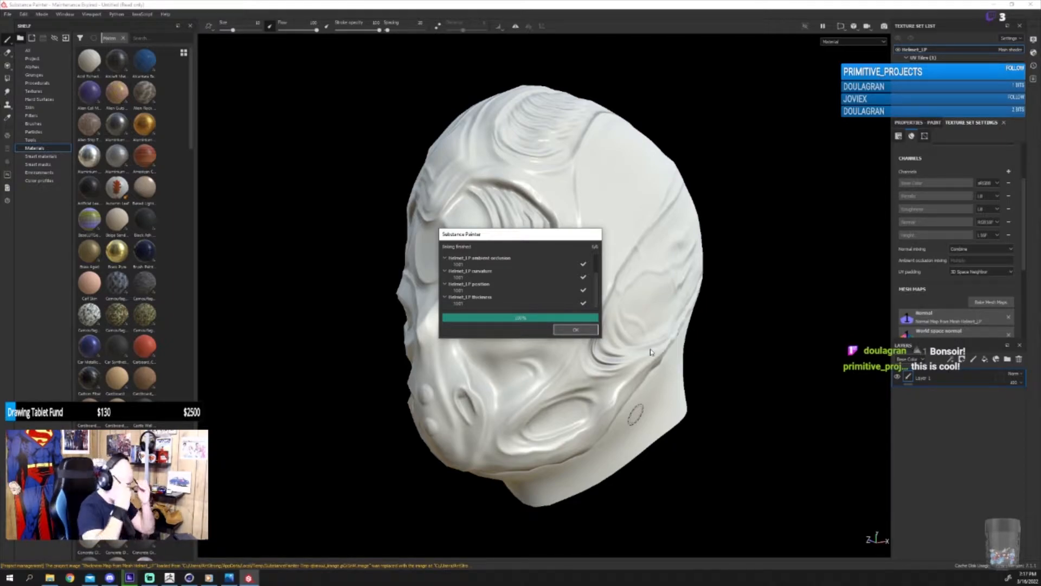
{"action": "left_click", "coordinate": [575, 329]}
{"action": "mouse_move", "coordinate": [723, 345]}
{"action": "left_mouse_down", "text": "alt"}
{"action": "mouse_move", "coordinate": [727, 332]}
{"action": "mouse_move", "coordinate": [757, 331]}
{"action": "mouse_move", "coordinate": [684, 347]}
{"action": "left_mouse_up", "text": "alt"}
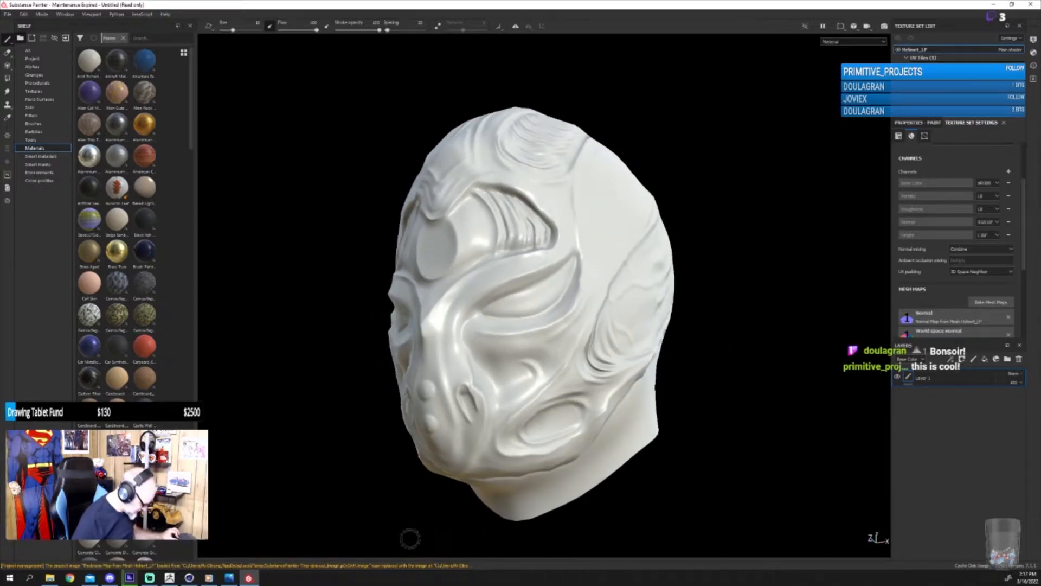
Step: Switch to ZBrush, show the Helmet_LP subtool together with Helmet_HP, and examine how their surfaces overlap
{"action": "left_click", "coordinate": [170, 577]}
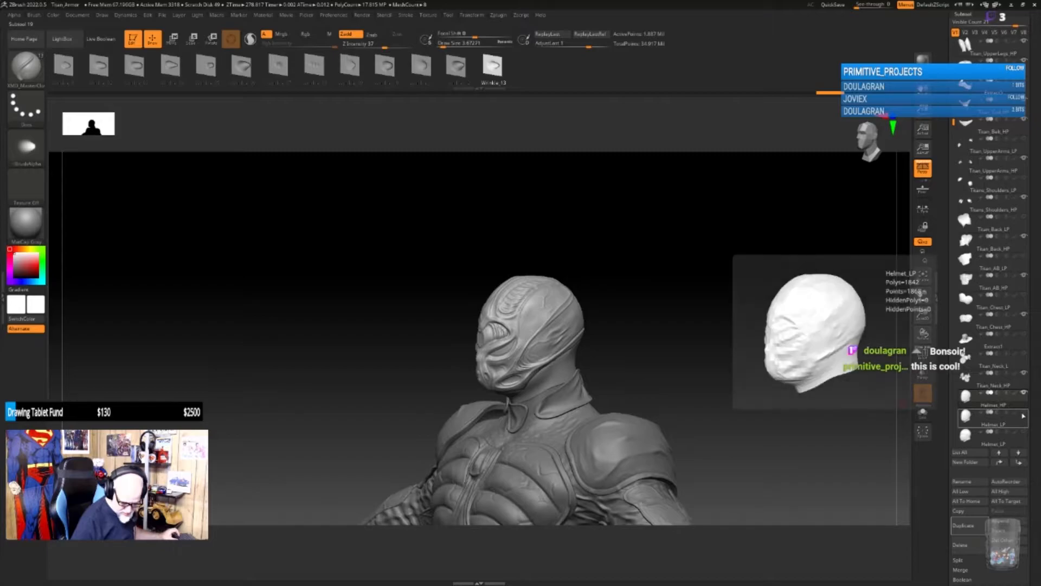
{"action": "left_click", "coordinate": [1025, 413]}
{"action": "mouse_move", "coordinate": [614, 370]}
{"action": "left_mouse_down", "text": "alt"}
{"action": "mouse_move", "coordinate": [715, 438]}
{"action": "mouse_move", "coordinate": [711, 361]}
{"action": "mouse_move", "coordinate": [605, 374]}
{"action": "left_mouse_up", "text": "alt"}
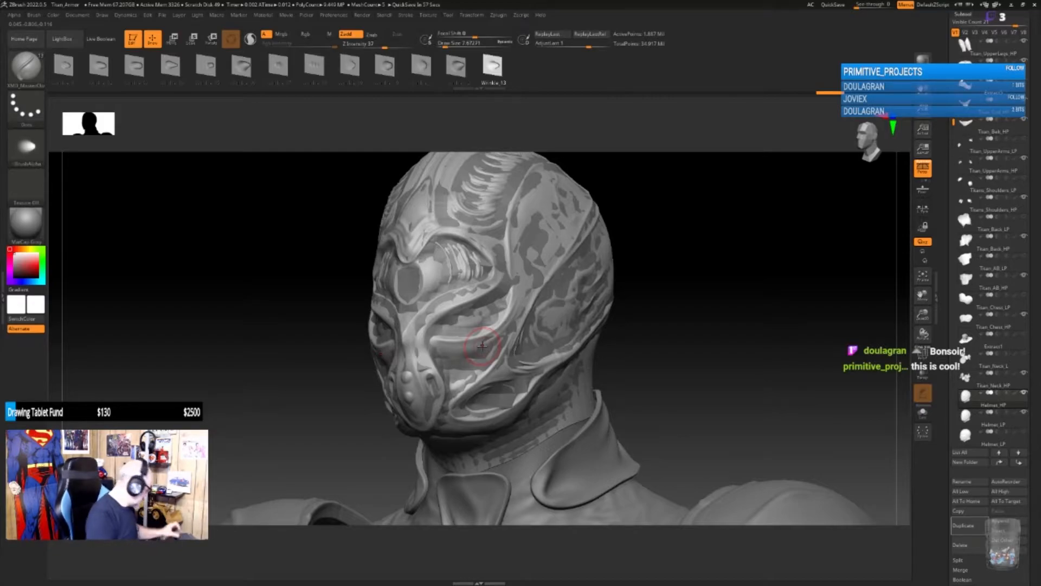
{"action": "left_click_drag", "start_coordinate": [646, 356], "coordinate": [685, 351], "text": "alt"}
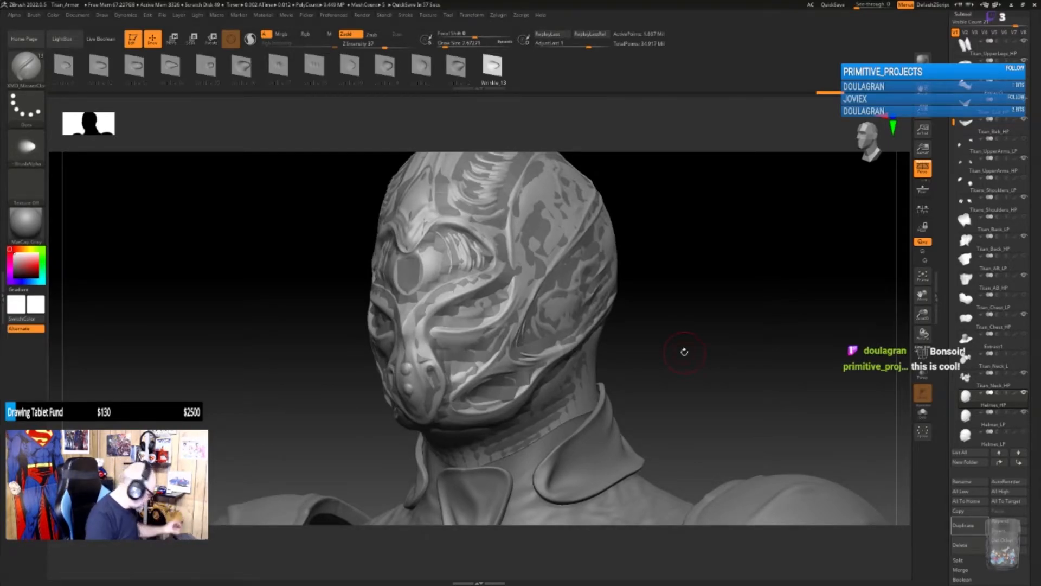
{"action": "left_click_drag", "start_coordinate": [678, 355], "coordinate": [695, 380]}
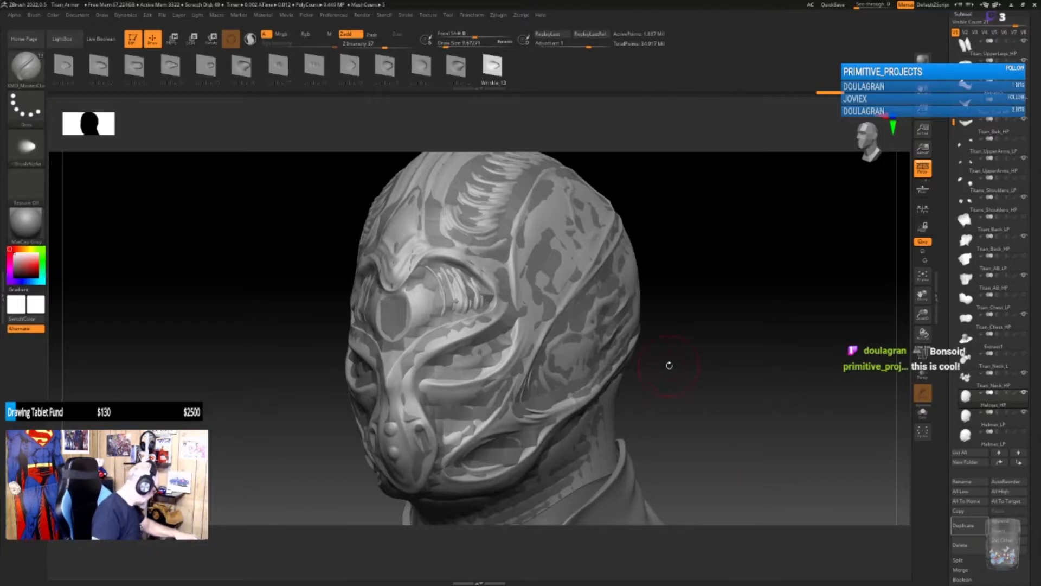
Step: Nudge the helmet's face surface around the nose and brow disc with the Move brush to align the overlapping meshes
{"action": "key", "text": "b"}
{"action": "key", "text": "m"}
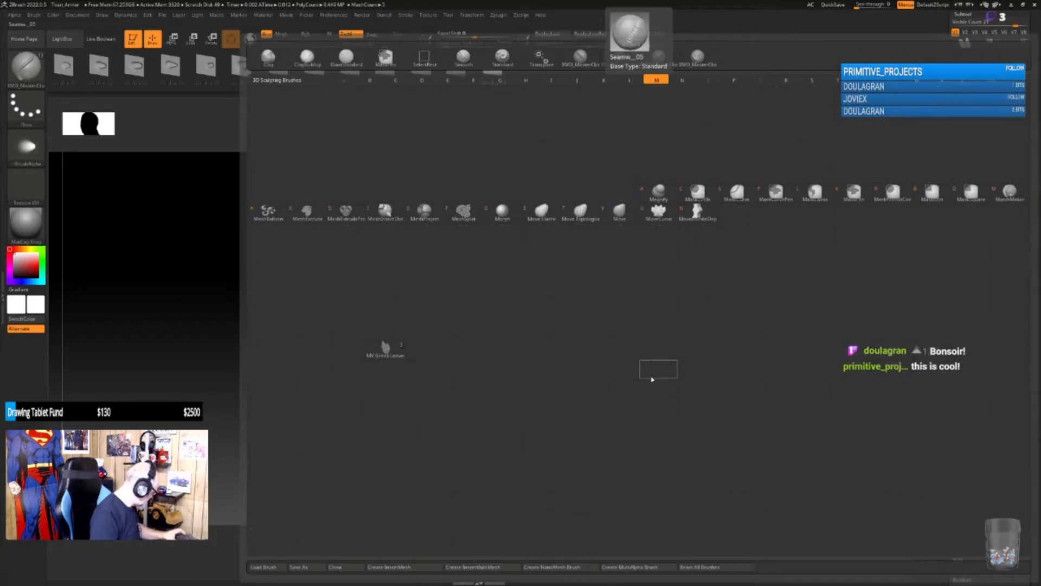
{"action": "left_click", "coordinate": [625, 213]}
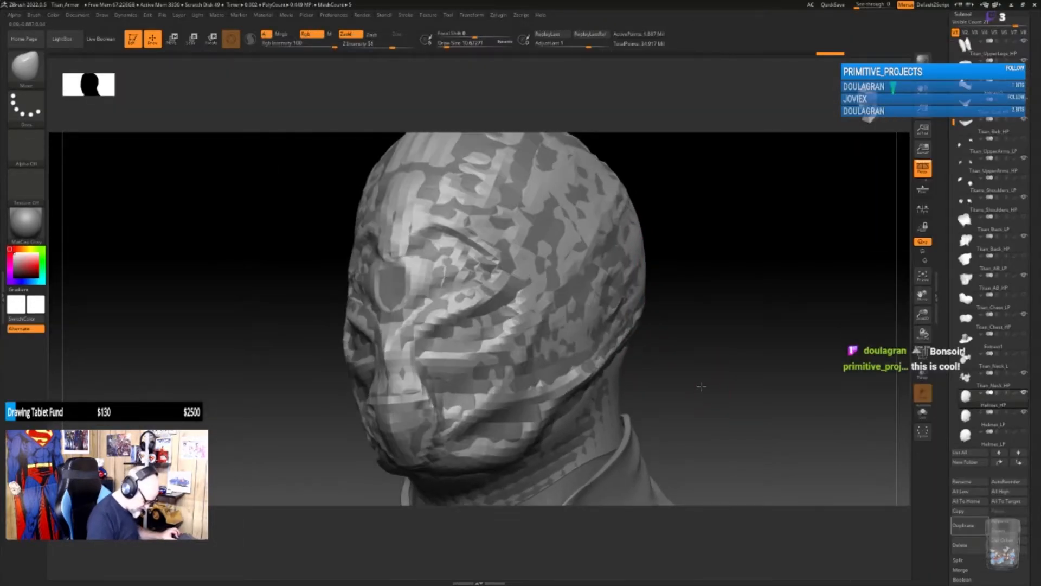
{"action": "left_click_drag", "start_coordinate": [679, 388], "coordinate": [613, 374]}
{"action": "left_click_drag", "start_coordinate": [427, 374], "coordinate": [416, 354]}
{"action": "right_click_drag", "start_coordinate": [432, 383], "coordinate": [474, 393]}
{"action": "left_click_drag", "start_coordinate": [420, 402], "coordinate": [422, 413]}
{"action": "left_click_drag", "start_coordinate": [606, 341], "coordinate": [513, 368]}
{"action": "left_click_drag", "start_coordinate": [395, 373], "coordinate": [391, 374]}
{"action": "right_click_drag", "start_coordinate": [403, 368], "coordinate": [813, 310]}
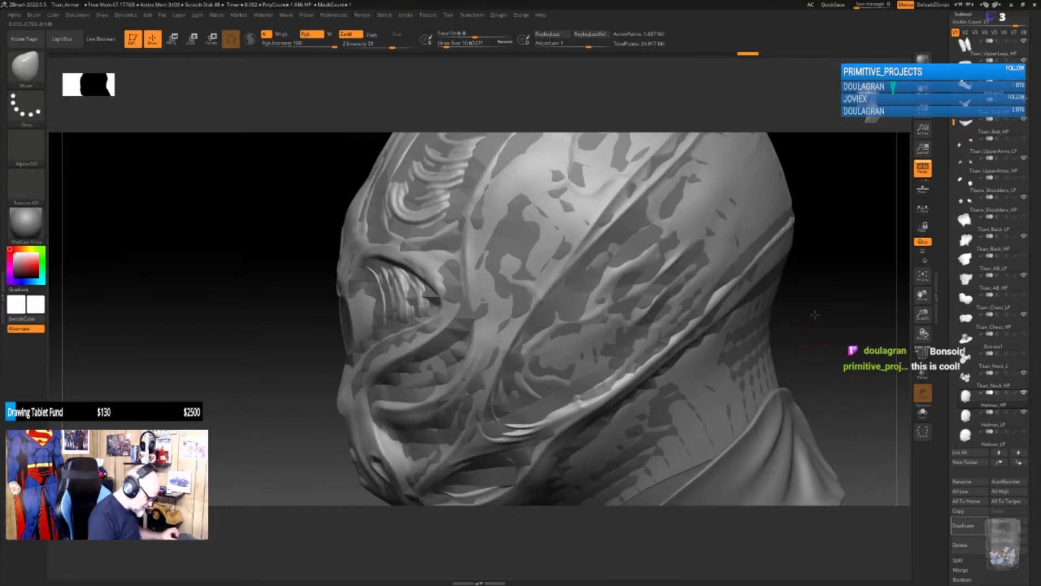
{"action": "left_click_drag", "start_coordinate": [347, 325], "coordinate": [344, 324]}
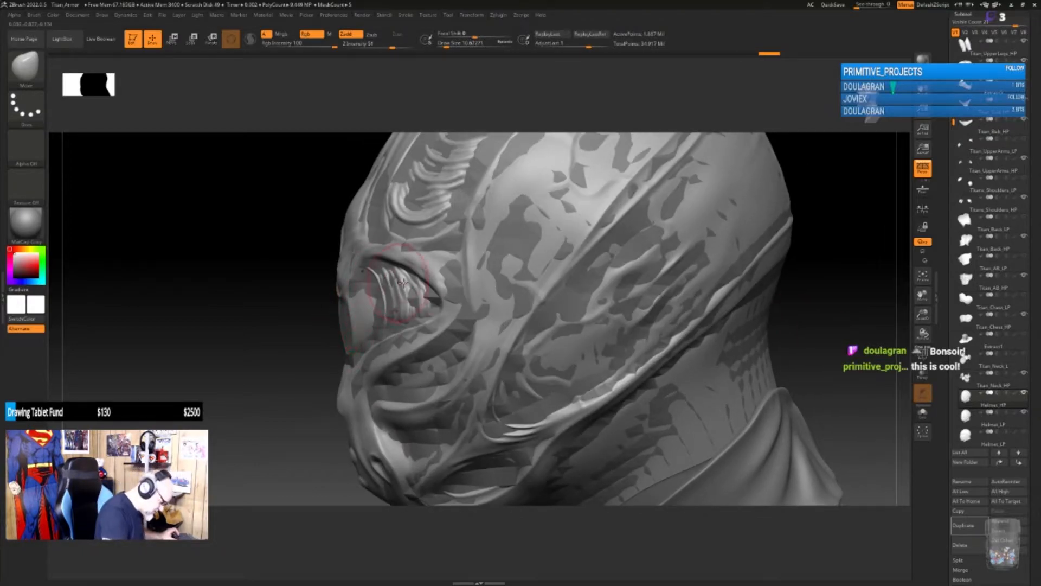
Step: Adjust the helmet's brow and ridged forehead profile with the Move brush
{"action": "left_click_drag", "start_coordinate": [821, 249], "coordinate": [797, 299], "text": "alt"}
{"action": "right_click_drag", "start_coordinate": [798, 300], "coordinate": [763, 293]}
{"action": "left_click_drag", "start_coordinate": [395, 334], "coordinate": [391, 331]}
{"action": "left_click_drag", "start_coordinate": [741, 201], "coordinate": [718, 199]}
{"action": "mouse_move", "coordinate": [395, 322]}
{"action": "left_mouse_down"}
{"action": "mouse_move", "coordinate": [452, 227]}
{"action": "mouse_move", "coordinate": [525, 183]}
{"action": "mouse_move", "coordinate": [475, 203]}
{"action": "left_mouse_up"}
{"action": "left_click_drag", "start_coordinate": [444, 236], "coordinate": [423, 246]}
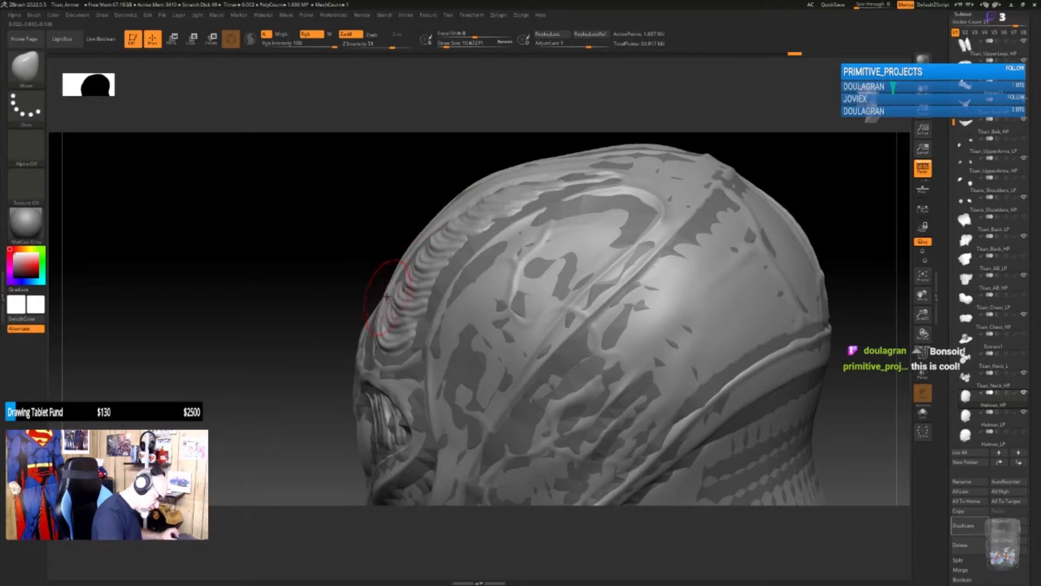
Step: Enlarge the Move brush and adjust the helmet's crown and rear side so the high-poly surface lines up with the low-poly mesh
{"action": "left_click_drag", "start_coordinate": [811, 192], "coordinate": [753, 198]}
{"action": "key", "text": "bracketright"}
{"action": "key", "text": "bracketright"}
{"action": "key", "text": "bracketright"}
{"action": "key", "text": "bracketright"}
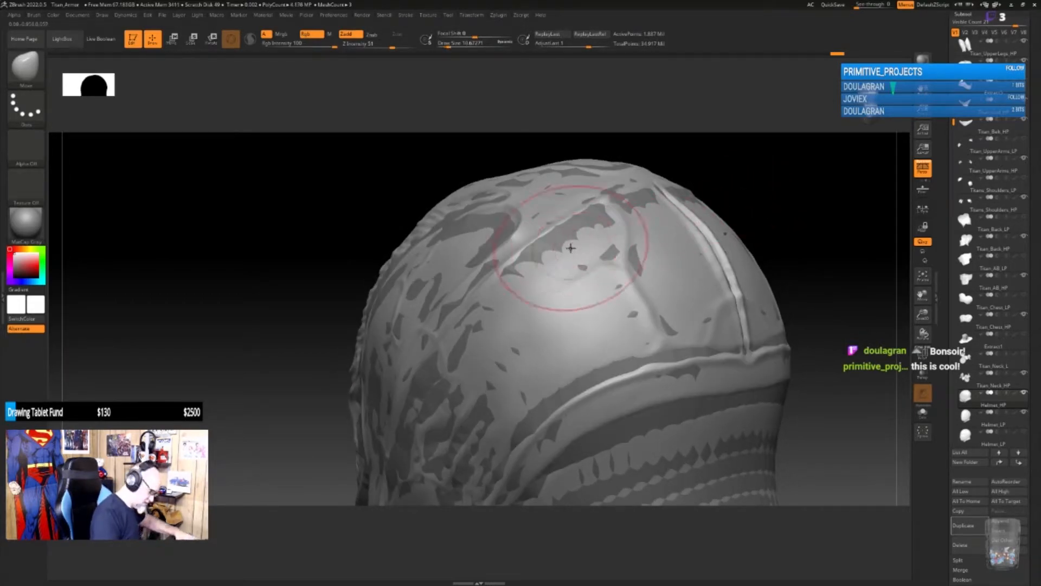
{"action": "left_click_drag", "start_coordinate": [522, 257], "coordinate": [473, 215]}
{"action": "left_click_drag", "start_coordinate": [778, 238], "coordinate": [792, 230]}
{"action": "left_click_drag", "start_coordinate": [631, 196], "coordinate": [635, 187]}
{"action": "mouse_move", "coordinate": [774, 290]}
{"action": "left_mouse_down"}
{"action": "mouse_move", "coordinate": [786, 302]}
{"action": "mouse_move", "coordinate": [766, 337]}
{"action": "mouse_move", "coordinate": [697, 314]}
{"action": "mouse_move", "coordinate": [725, 342]}
{"action": "mouse_move", "coordinate": [749, 340]}
{"action": "mouse_move", "coordinate": [711, 332]}
{"action": "mouse_move", "coordinate": [729, 317]}
{"action": "mouse_move", "coordinate": [739, 320]}
{"action": "mouse_move", "coordinate": [551, 313]}
{"action": "left_mouse_up"}
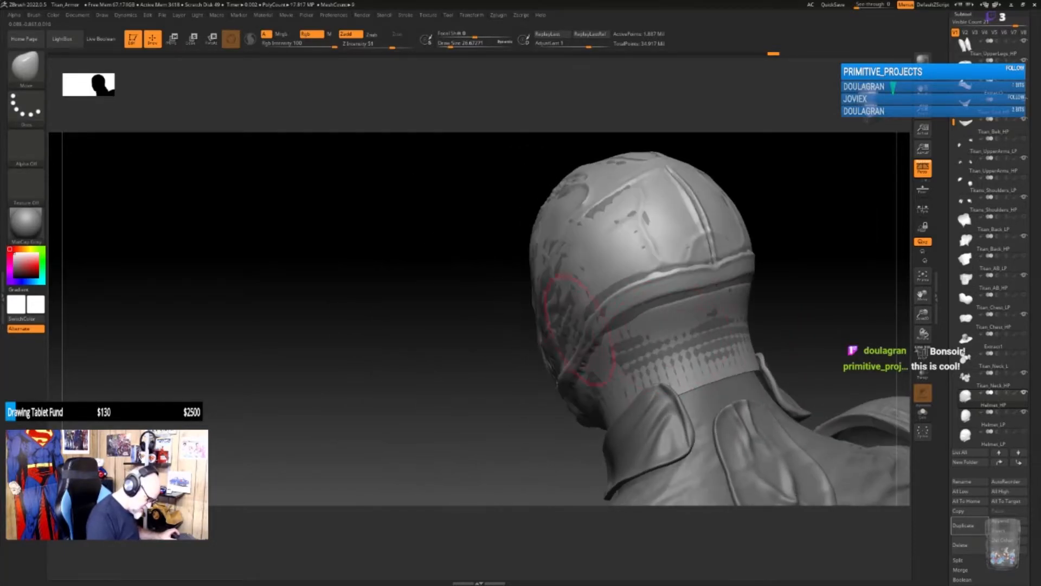
{"action": "left_click_drag", "start_coordinate": [550, 267], "coordinate": [557, 258]}
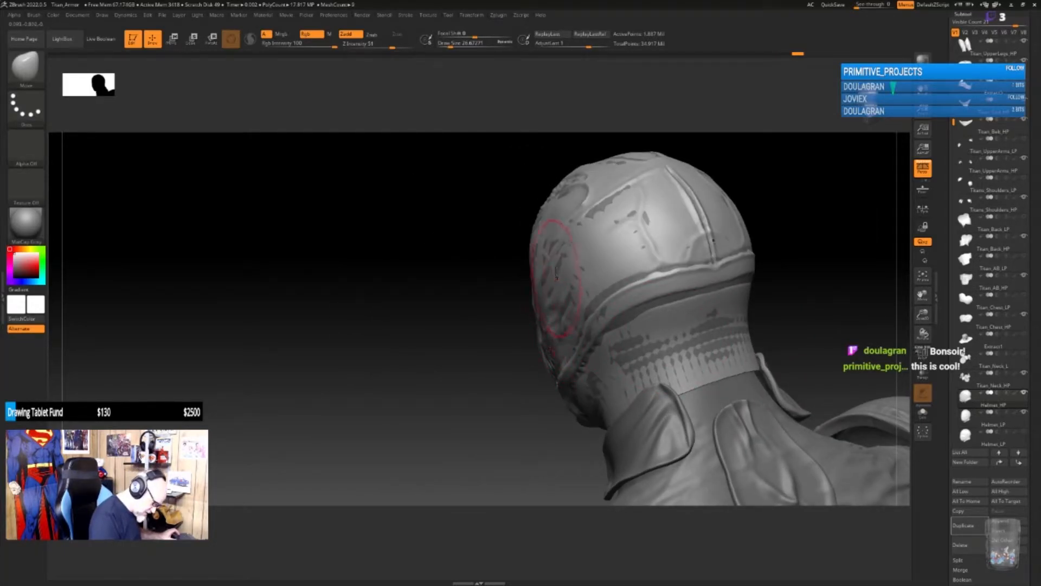
Step: Pull the helmet's side panel between the ridged brow and the rear seam into line with the low-poly surface
{"action": "mouse_move", "coordinate": [787, 213]}
{"action": "left_mouse_down", "text": "alt"}
{"action": "mouse_move", "coordinate": [742, 259]}
{"action": "mouse_move", "coordinate": [774, 269]}
{"action": "mouse_move", "coordinate": [723, 296]}
{"action": "left_mouse_up", "text": "alt"}
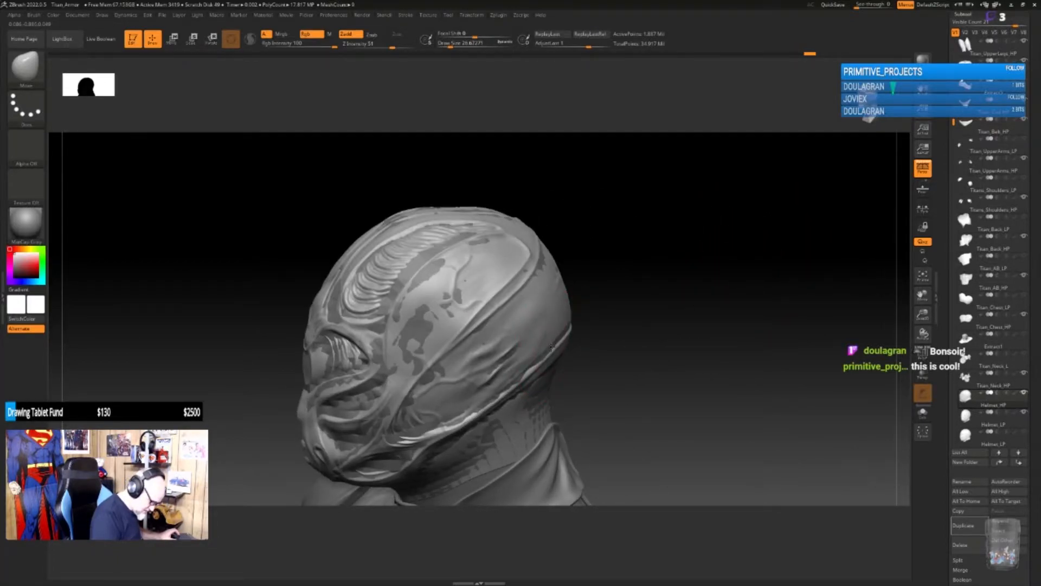
{"action": "left_click_drag", "start_coordinate": [580, 326], "coordinate": [674, 334]}
{"action": "left_click_drag", "start_coordinate": [616, 318], "coordinate": [646, 333], "text": "alt"}
{"action": "left_click_drag", "start_coordinate": [523, 306], "coordinate": [511, 281]}
{"action": "left_click_drag", "start_coordinate": [503, 317], "coordinate": [484, 327]}
{"action": "left_click_drag", "start_coordinate": [597, 315], "coordinate": [559, 320]}
{"action": "mouse_move", "coordinate": [461, 337]}
{"action": "left_mouse_down"}
{"action": "mouse_move", "coordinate": [445, 369]}
{"action": "mouse_move", "coordinate": [467, 387]}
{"action": "mouse_move", "coordinate": [466, 406]}
{"action": "left_mouse_up"}
{"action": "left_click_drag", "start_coordinate": [795, 369], "coordinate": [748, 378]}
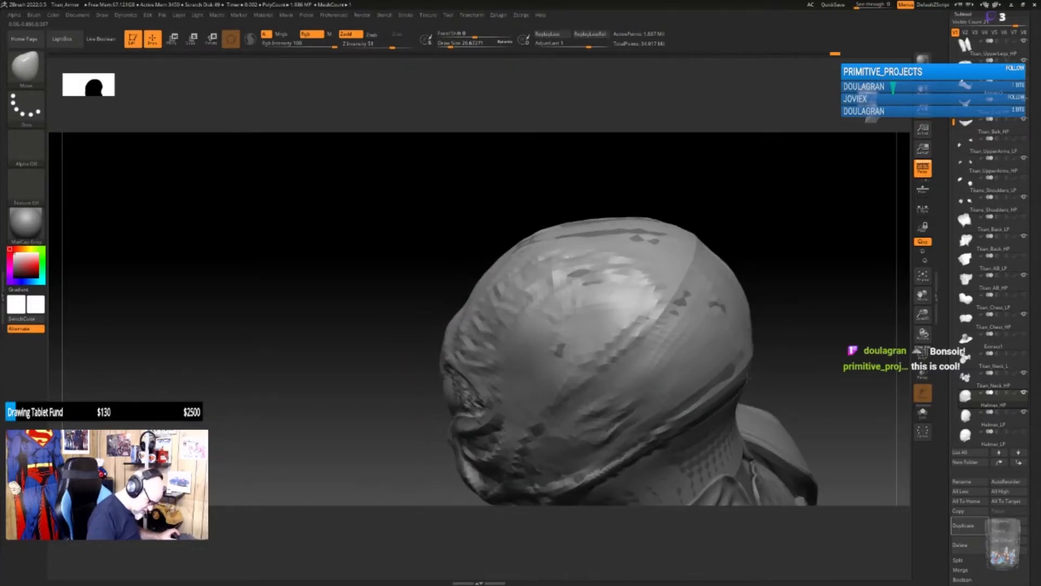
Step: Nudge the helmet's cheek, mouth and eye areas with the Move brush to even out the mesh overlap
{"action": "left_click_drag", "start_coordinate": [481, 413], "coordinate": [484, 416]}
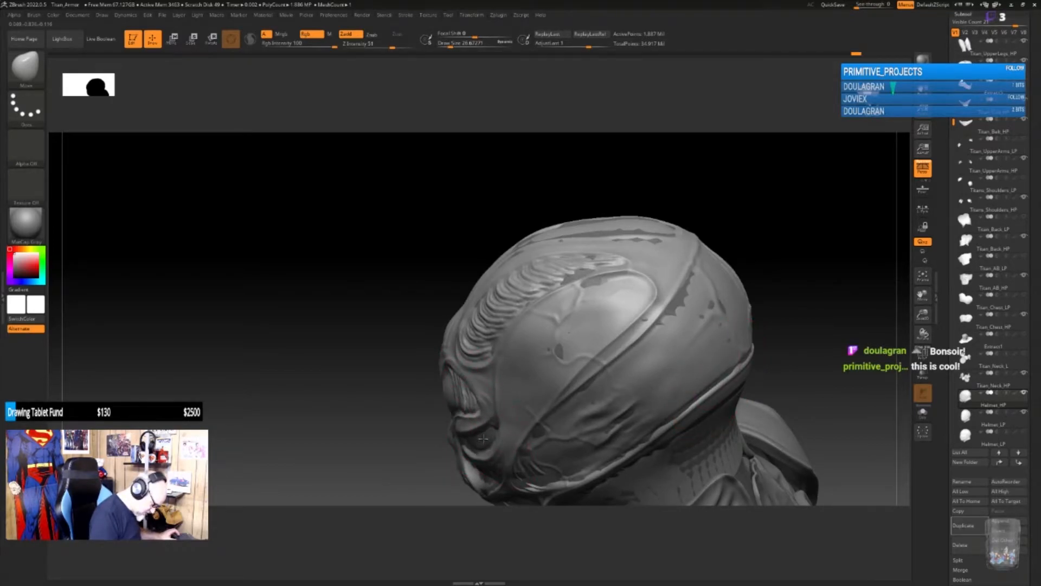
{"action": "left_click_drag", "start_coordinate": [466, 445], "coordinate": [468, 444]}
{"action": "left_click_drag", "start_coordinate": [797, 278], "coordinate": [616, 329]}
{"action": "left_click_drag", "start_coordinate": [523, 351], "coordinate": [527, 347]}
{"action": "left_click_drag", "start_coordinate": [462, 297], "coordinate": [461, 293]}
{"action": "left_click_drag", "start_coordinate": [385, 299], "coordinate": [380, 295]}
Step: Refine the helmet's outer cheek and lower side contour with small Move brush adjustments, checking both sides of the head
{"action": "left_click_drag", "start_coordinate": [543, 277], "coordinate": [572, 344]}
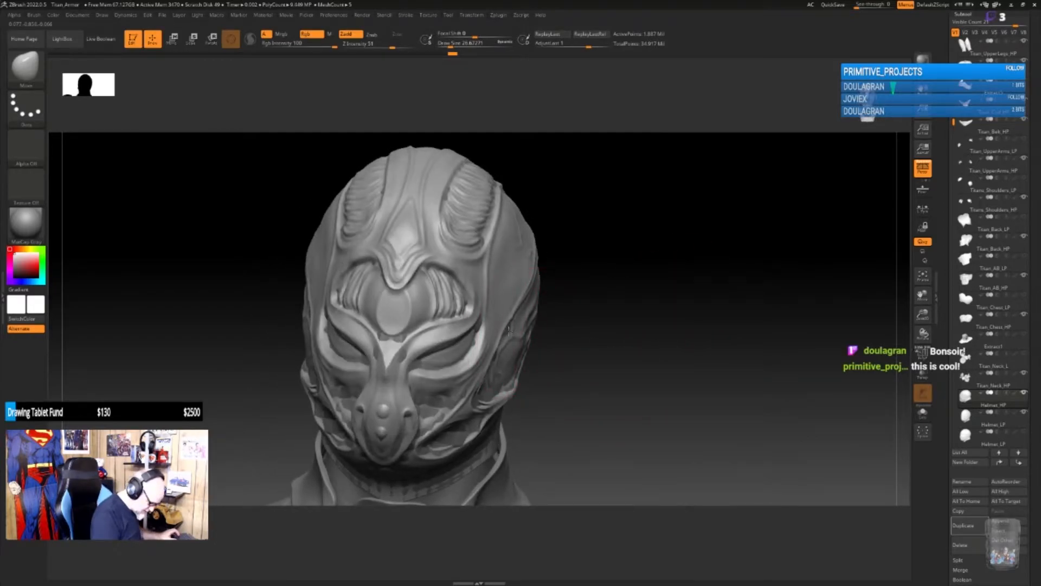
{"action": "left_click_drag", "start_coordinate": [510, 331], "coordinate": [513, 330]}
{"action": "mouse_move", "coordinate": [593, 313]}
{"action": "left_mouse_down"}
{"action": "mouse_move", "coordinate": [608, 317]}
{"action": "mouse_move", "coordinate": [529, 326]}
{"action": "left_mouse_up"}
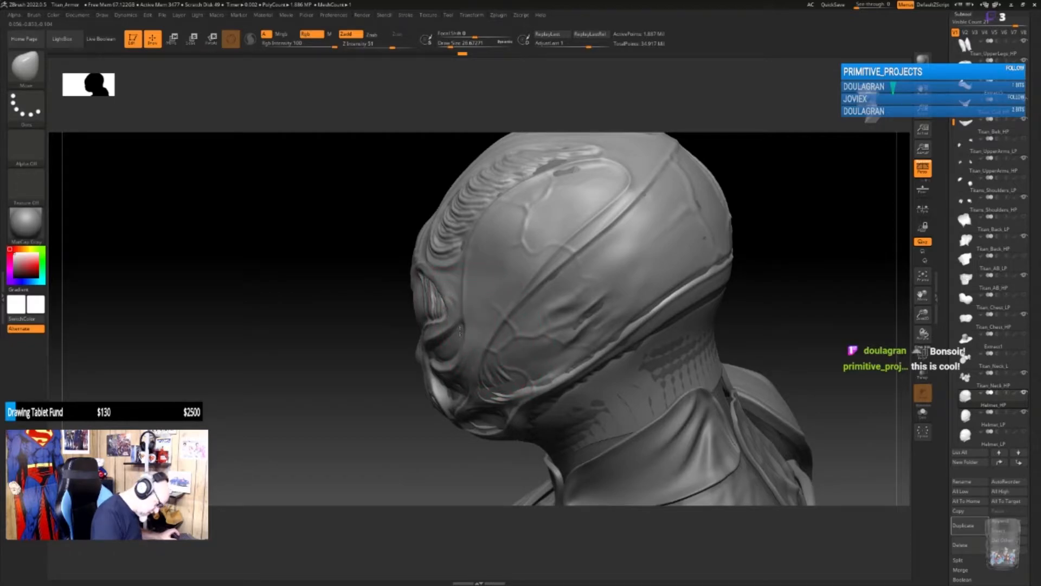
{"action": "mouse_move", "coordinate": [781, 305]}
{"action": "left_mouse_down"}
{"action": "mouse_move", "coordinate": [760, 311]}
{"action": "mouse_move", "coordinate": [793, 291]}
{"action": "left_mouse_up"}
{"action": "left_click_drag", "start_coordinate": [689, 329], "coordinate": [660, 336]}
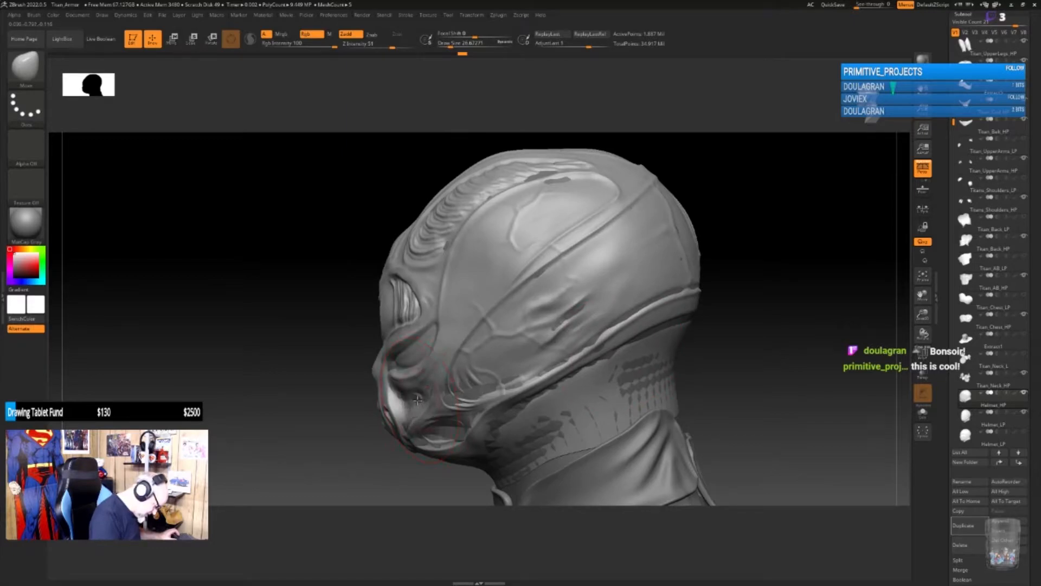
{"action": "left_click_drag", "start_coordinate": [752, 324], "coordinate": [740, 327]}
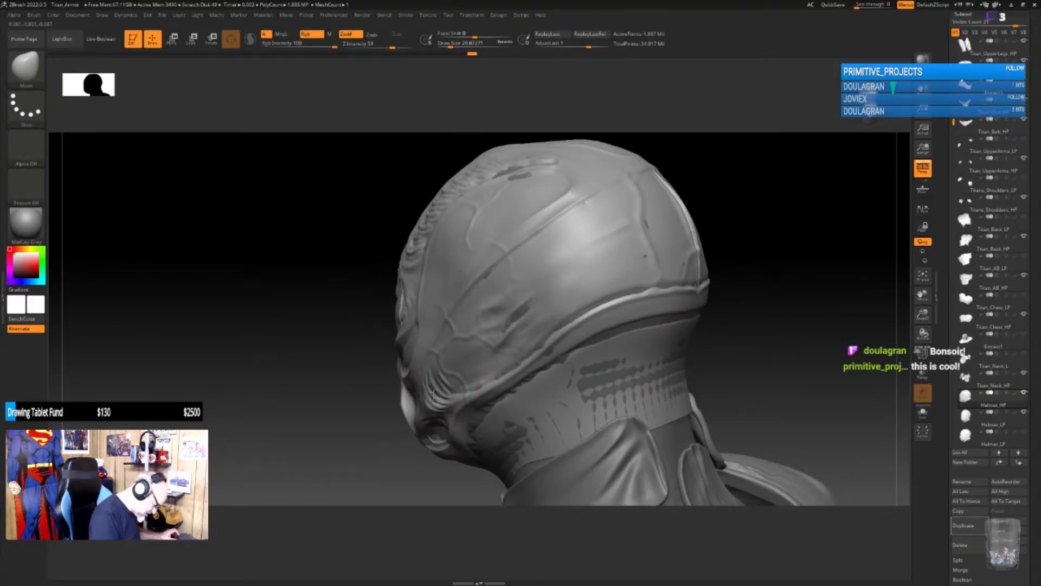
{"action": "left_click_drag", "start_coordinate": [518, 309], "coordinate": [512, 307]}
{"action": "mouse_move", "coordinate": [741, 320]}
{"action": "left_mouse_down", "text": "alt"}
{"action": "mouse_move", "coordinate": [733, 274]}
{"action": "mouse_move", "coordinate": [755, 274]}
{"action": "mouse_move", "coordinate": [716, 298]}
{"action": "mouse_move", "coordinate": [730, 289]}
{"action": "left_mouse_up", "text": "alt"}
{"action": "left_click_drag", "start_coordinate": [612, 331], "coordinate": [453, 441]}
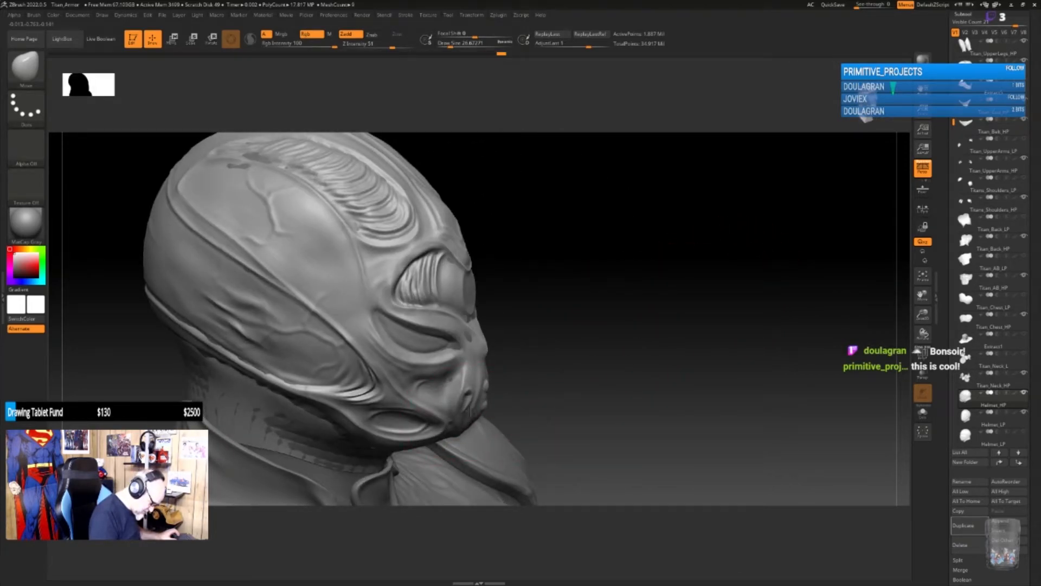
{"action": "mouse_move", "coordinate": [471, 404]}
{"action": "left_mouse_down"}
{"action": "mouse_move", "coordinate": [457, 415]}
{"action": "mouse_move", "coordinate": [440, 352]}
{"action": "left_mouse_up"}
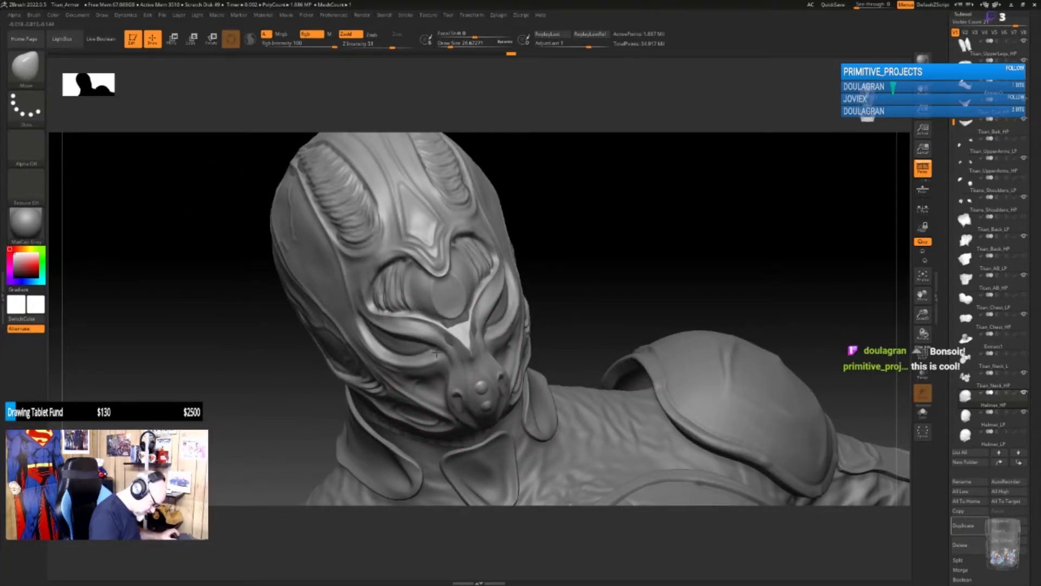
Step: Export the selected Helmet_HP subtool with FBX ExportImport, overwriting the existing Titan_Helmet_HP file in the HP folder
{"action": "left_click_drag", "start_coordinate": [575, 314], "coordinate": [432, 324]}
{"action": "left_click_drag", "start_coordinate": [752, 246], "coordinate": [735, 169], "text": "alt"}
{"action": "mouse_move", "coordinate": [632, 255]}
{"action": "left_mouse_down"}
{"action": "mouse_move", "coordinate": [612, 242]}
{"action": "mouse_move", "coordinate": [633, 233]}
{"action": "left_mouse_up"}
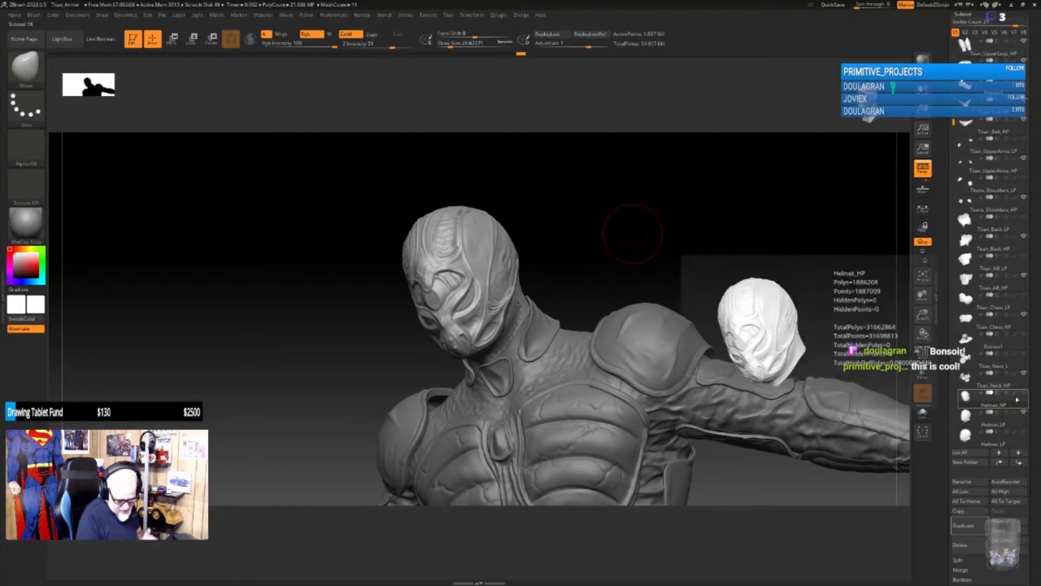
{"action": "mouse_move", "coordinate": [1019, 396]}
{"action": "left_click", "coordinate": [498, 15]}
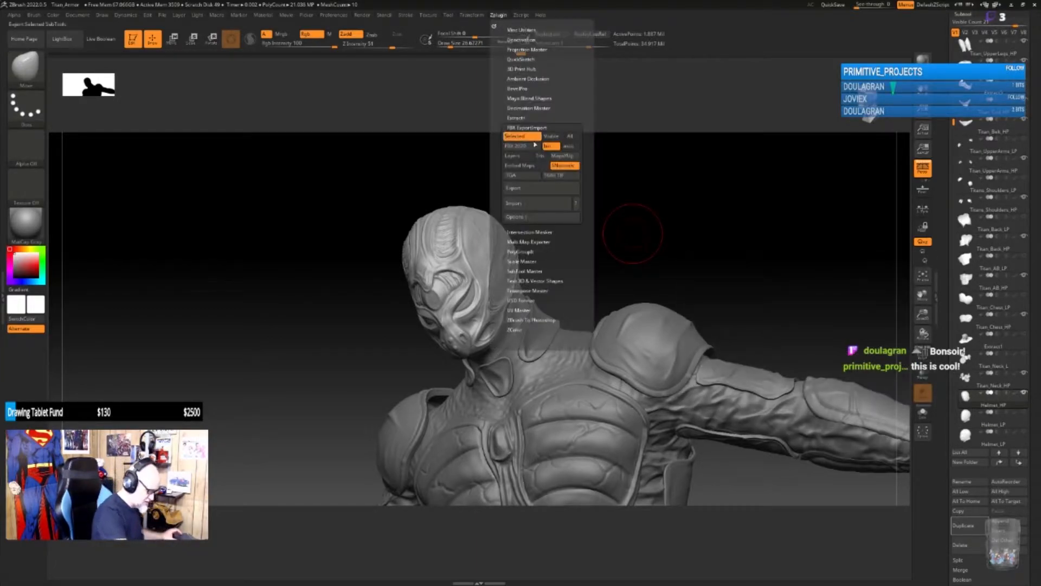
{"action": "left_click", "coordinate": [537, 188]}
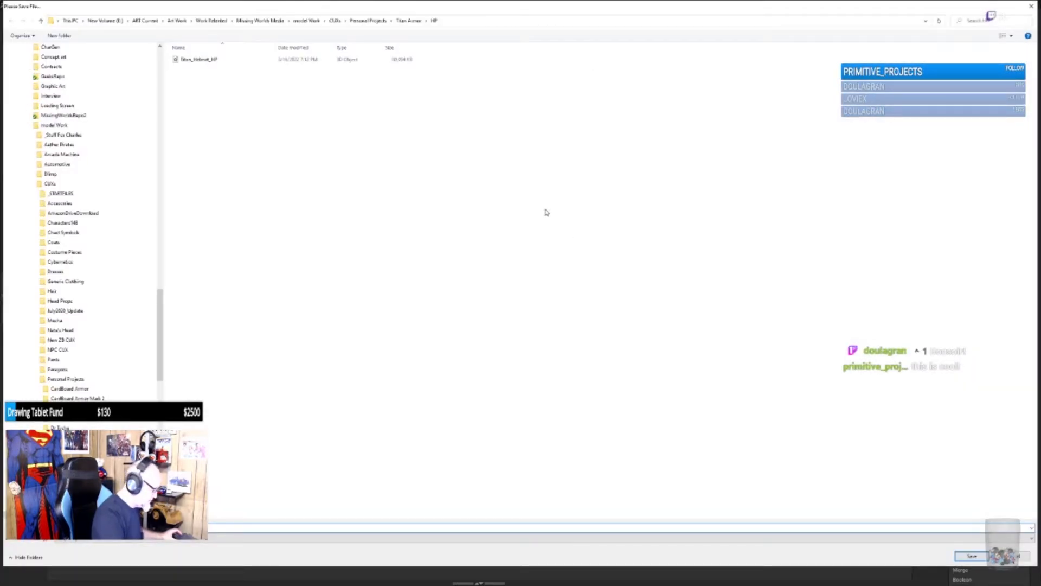
{"action": "left_click", "coordinate": [223, 62]}
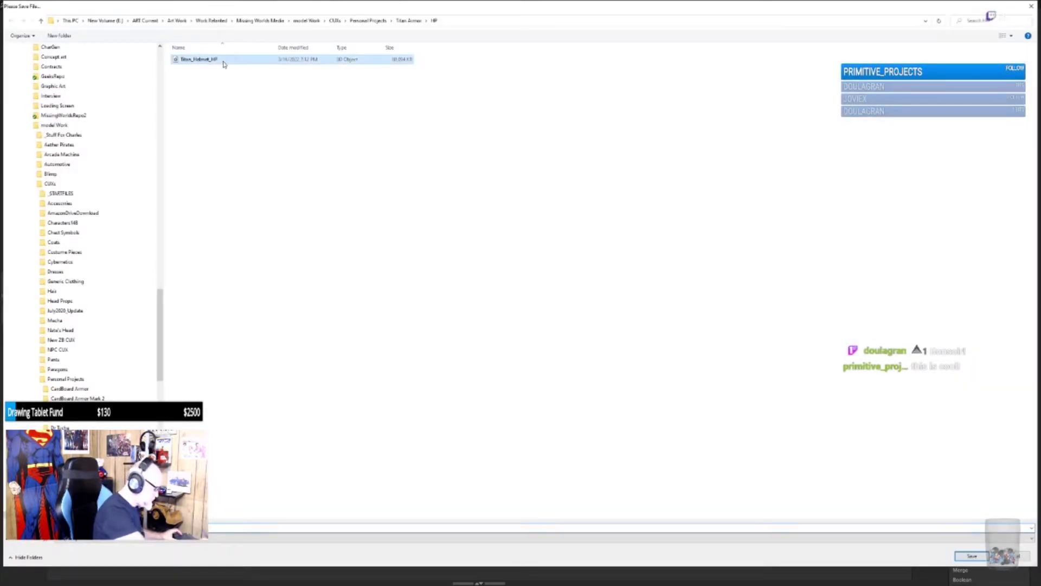
{"action": "left_click", "coordinate": [971, 557]}
{"action": "left_click", "coordinate": [540, 291]}
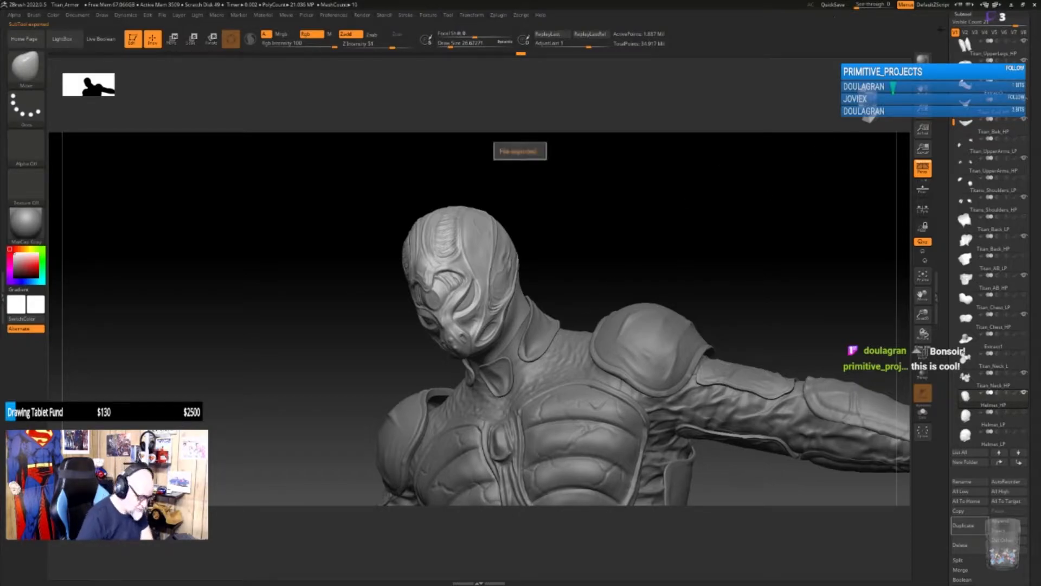
Step: Switch to Substance Painter and replace the high definition mesh in the baking settings with the re-exported Titan_Helmet_HP
{"action": "left_click", "coordinate": [1012, 5]}
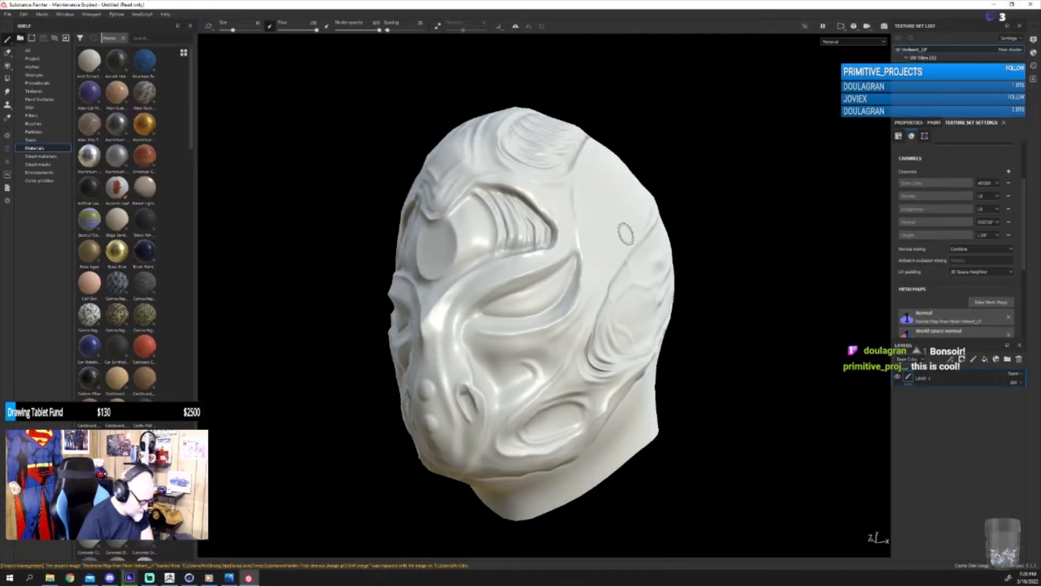
{"action": "left_click", "coordinate": [992, 302]}
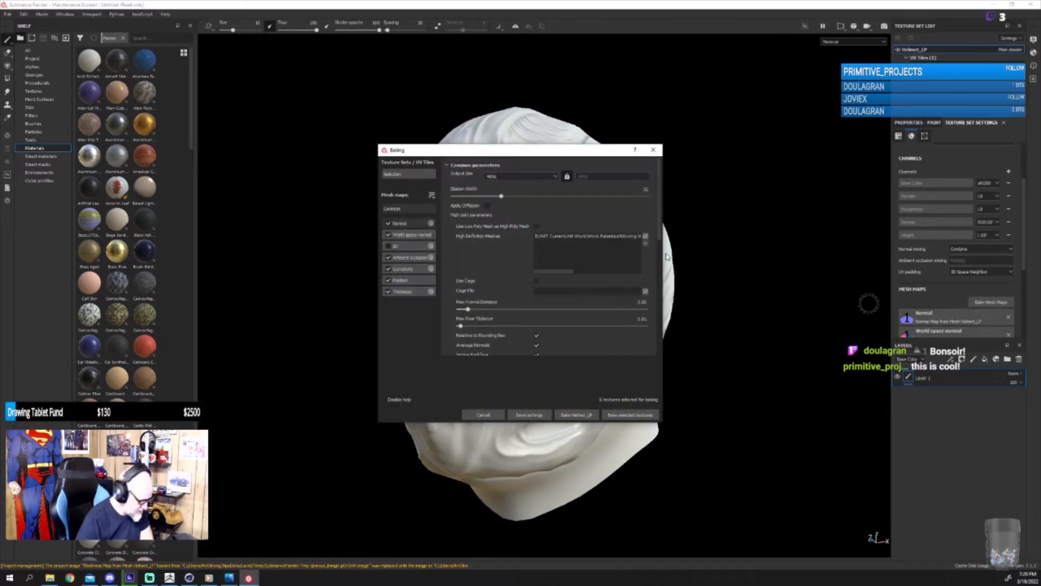
{"action": "left_click", "coordinate": [616, 240]}
{"action": "left_click", "coordinate": [646, 243]}
{"action": "left_click", "coordinate": [645, 237]}
{"action": "left_click", "coordinate": [198, 61]}
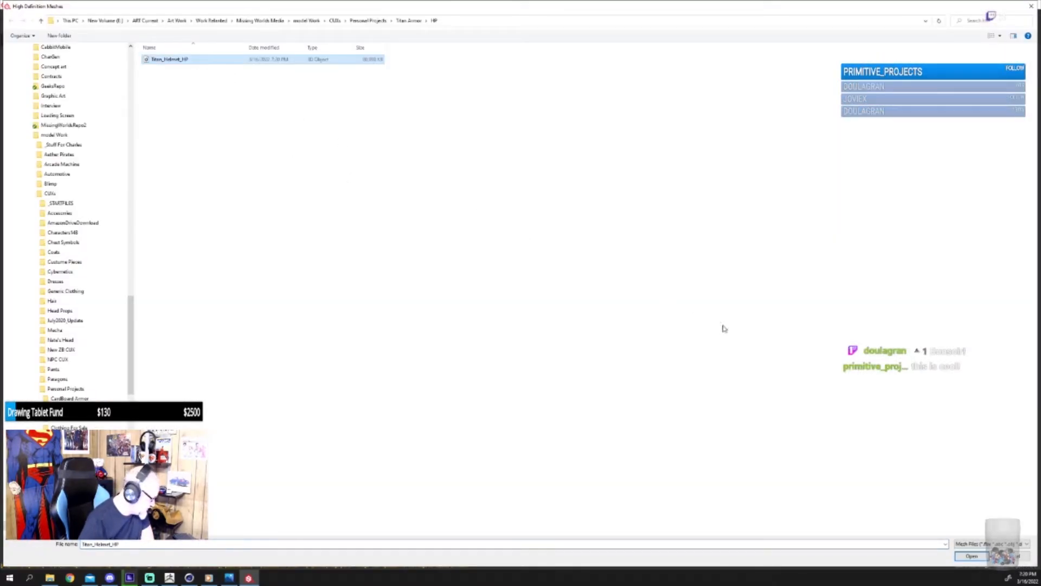
{"action": "left_click", "coordinate": [972, 556]}
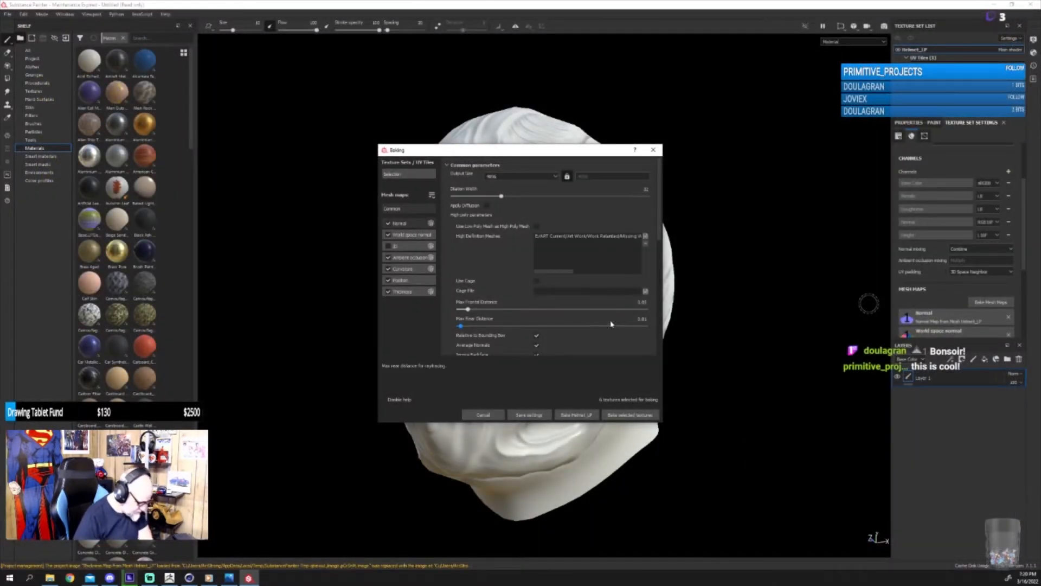
Step: Set the max frontal distance to 0.01 and bake the selected mesh maps
{"action": "left_click", "coordinate": [634, 302]}
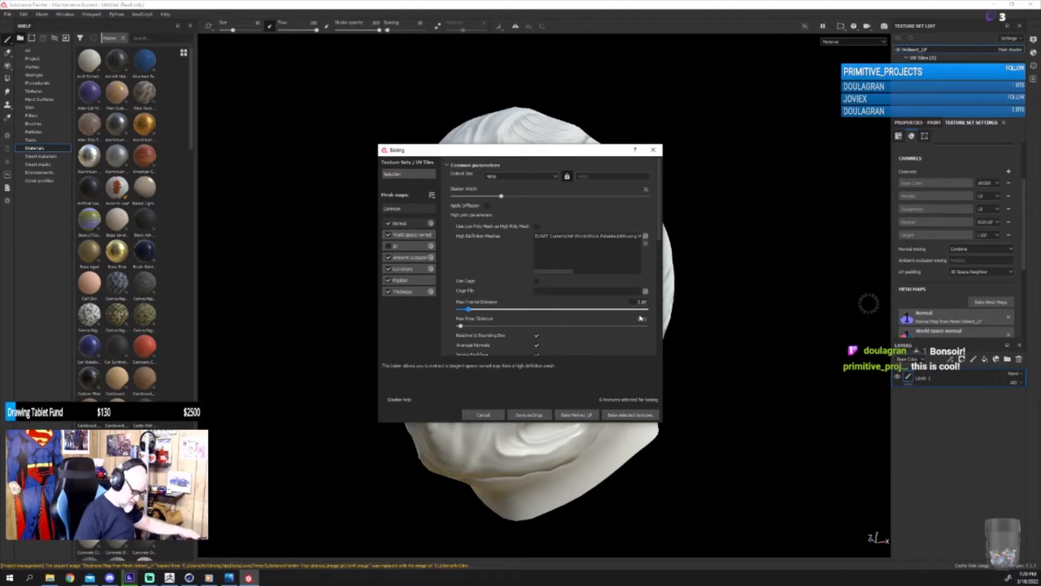
{"action": "key", "text": "BackSpace"}
{"action": "type", "text": "1"}
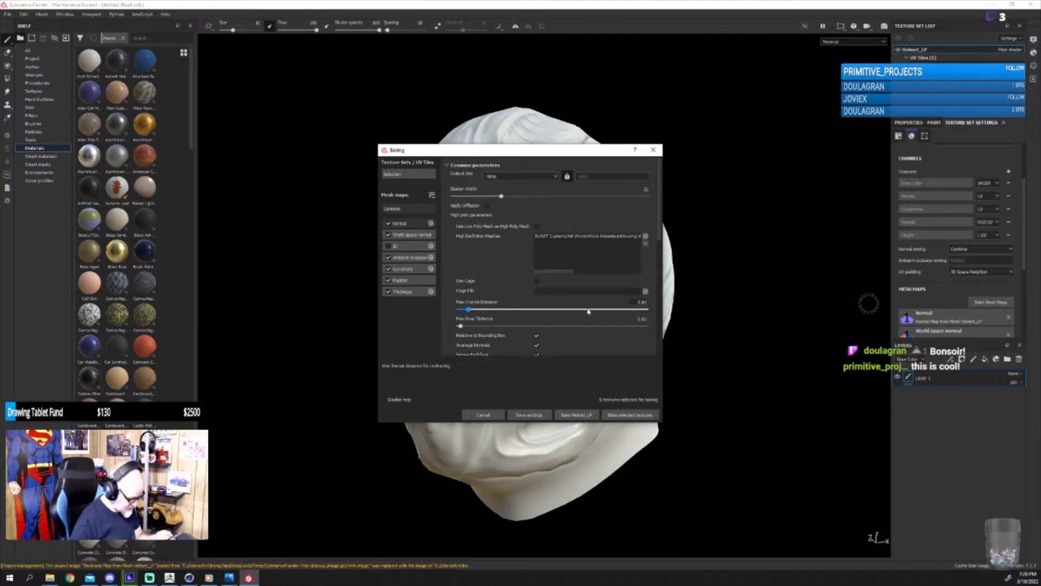
{"action": "scroll", "coordinate": [607, 309], "scroll_direction": "down", "scroll_amount": 3}
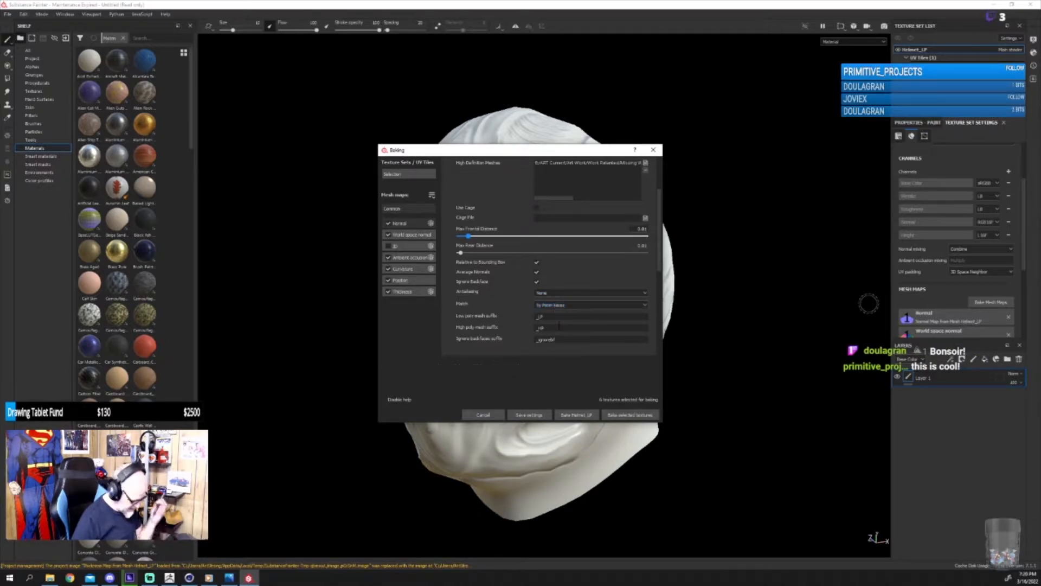
{"action": "left_click", "coordinate": [629, 416]}
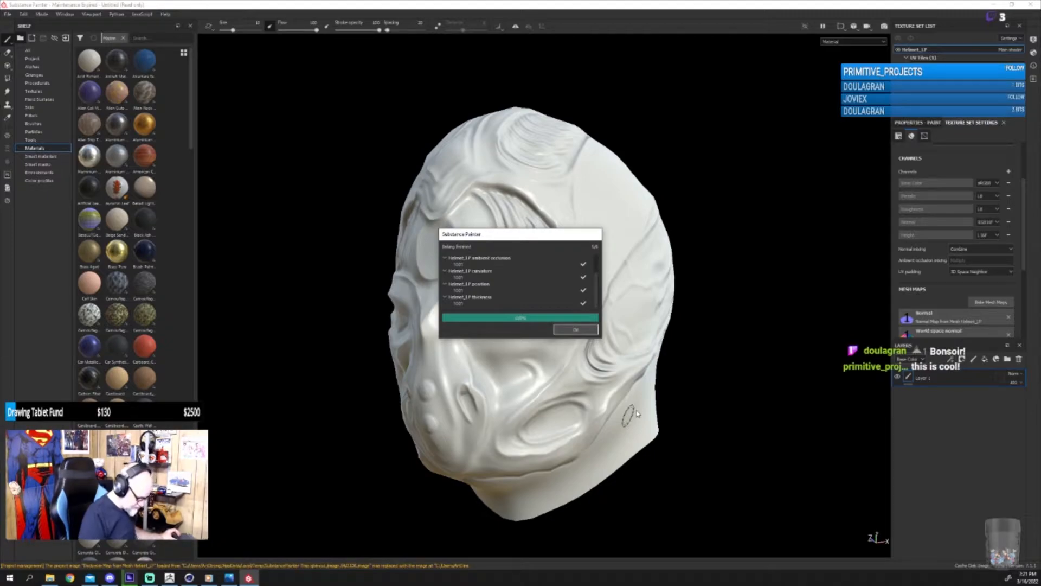
{"action": "left_click", "coordinate": [576, 330]}
Step: Examine the baked helmet's face, eye and side details from several angles for baking errors
{"action": "left_click_drag", "start_coordinate": [767, 447], "coordinate": [737, 449], "text": "alt"}
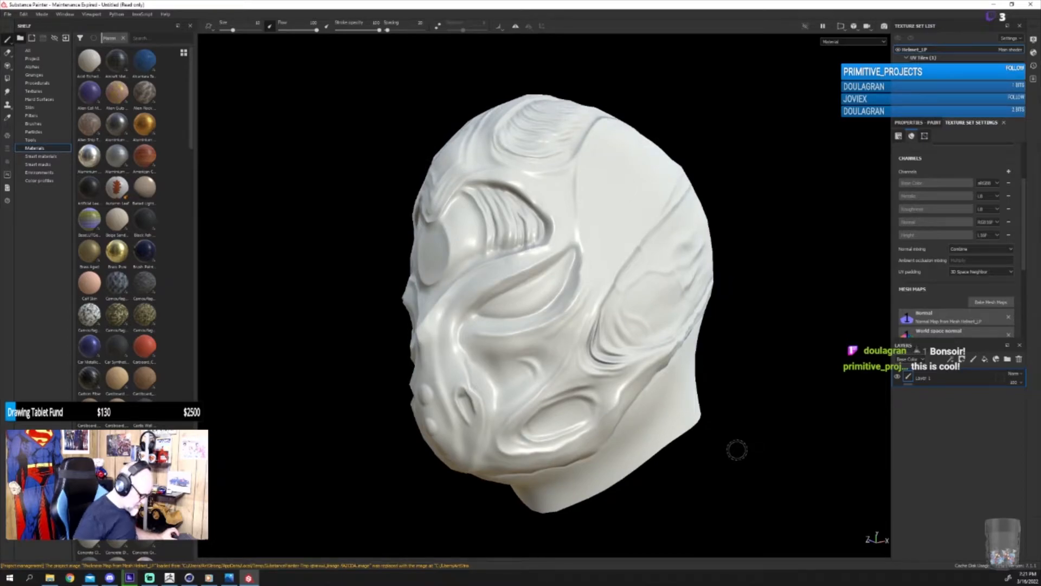
{"action": "scroll", "coordinate": [737, 450], "scroll_direction": "down", "scroll_amount": 4}
{"action": "mouse_move", "coordinate": [685, 411]}
{"action": "left_mouse_down", "text": "alt"}
{"action": "mouse_move", "coordinate": [614, 460]}
{"action": "mouse_move", "coordinate": [657, 415]}
{"action": "mouse_move", "coordinate": [570, 472]}
{"action": "mouse_move", "coordinate": [567, 412]}
{"action": "mouse_move", "coordinate": [662, 421]}
{"action": "mouse_move", "coordinate": [723, 400]}
{"action": "mouse_move", "coordinate": [805, 430]}
{"action": "mouse_move", "coordinate": [683, 414]}
{"action": "mouse_move", "coordinate": [717, 290]}
{"action": "mouse_move", "coordinate": [691, 402]}
{"action": "mouse_move", "coordinate": [698, 245]}
{"action": "mouse_move", "coordinate": [725, 349]}
{"action": "mouse_move", "coordinate": [696, 377]}
{"action": "mouse_move", "coordinate": [723, 423]}
{"action": "mouse_move", "coordinate": [627, 409]}
{"action": "mouse_move", "coordinate": [674, 365]}
{"action": "mouse_move", "coordinate": [689, 378]}
{"action": "mouse_move", "coordinate": [658, 365]}
{"action": "left_mouse_up", "text": "alt"}
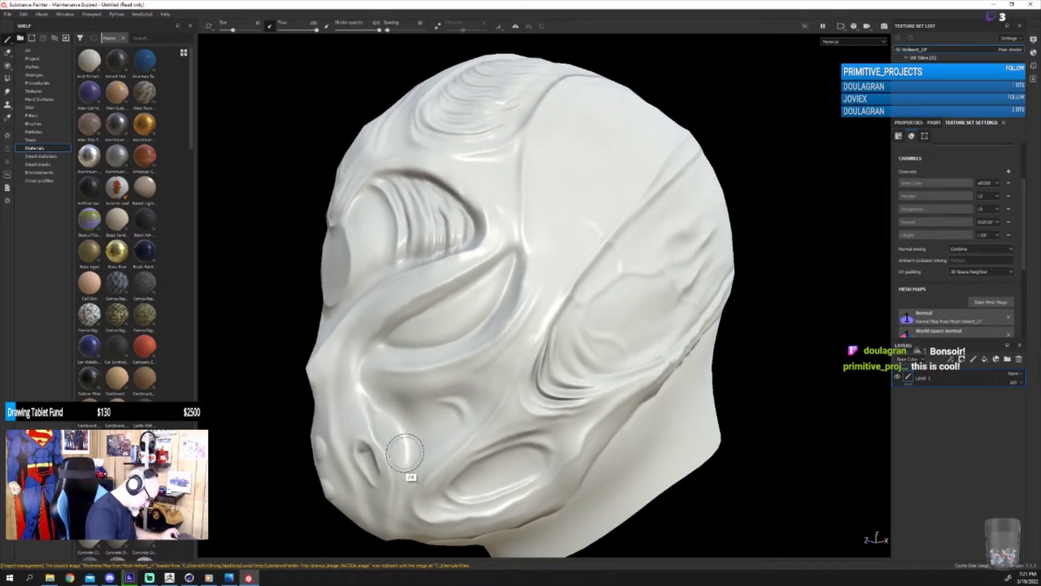
{"action": "left_click_drag", "start_coordinate": [744, 423], "coordinate": [811, 397], "text": "alt"}
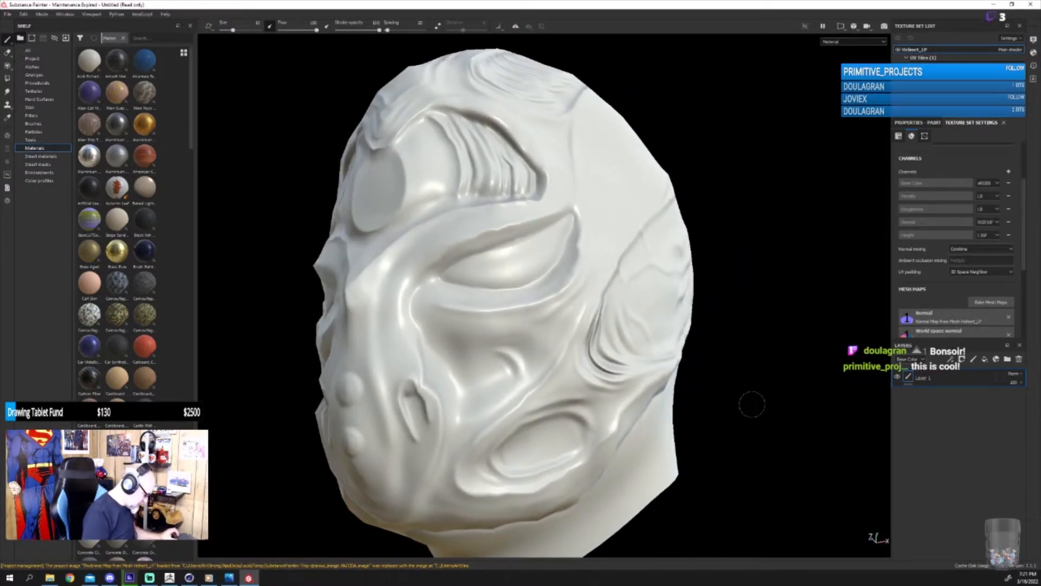
{"action": "mouse_move", "coordinate": [728, 398]}
{"action": "left_mouse_down", "text": "alt"}
{"action": "mouse_move", "coordinate": [728, 407]}
{"action": "mouse_move", "coordinate": [794, 414]}
{"action": "mouse_move", "coordinate": [782, 421]}
{"action": "mouse_move", "coordinate": [832, 432]}
{"action": "mouse_move", "coordinate": [640, 424]}
{"action": "mouse_move", "coordinate": [676, 456]}
{"action": "mouse_move", "coordinate": [730, 428]}
{"action": "mouse_move", "coordinate": [660, 373]}
{"action": "mouse_move", "coordinate": [681, 429]}
{"action": "left_mouse_up", "text": "alt"}
{"action": "scroll", "coordinate": [641, 426], "scroll_direction": "down", "scroll_amount": 5}
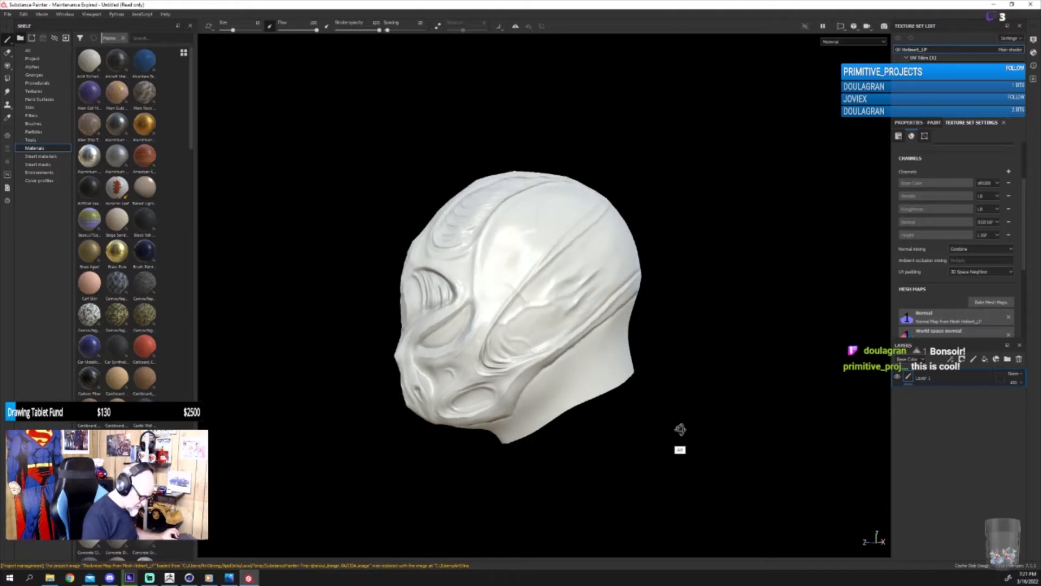
Step: Set the max frontal distance to 0.5 and rebake the selected mesh maps for the helmet
{"action": "left_click", "coordinate": [1004, 303]}
{"action": "left_click", "coordinate": [639, 302]}
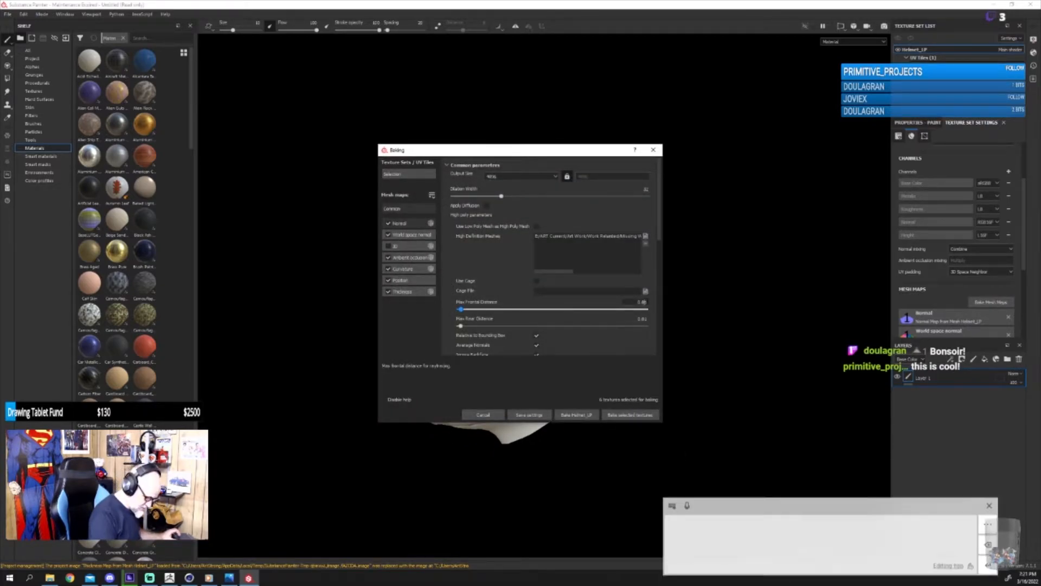
{"action": "key", "text": "BackSpace"}
{"action": "type", "text": "05"}
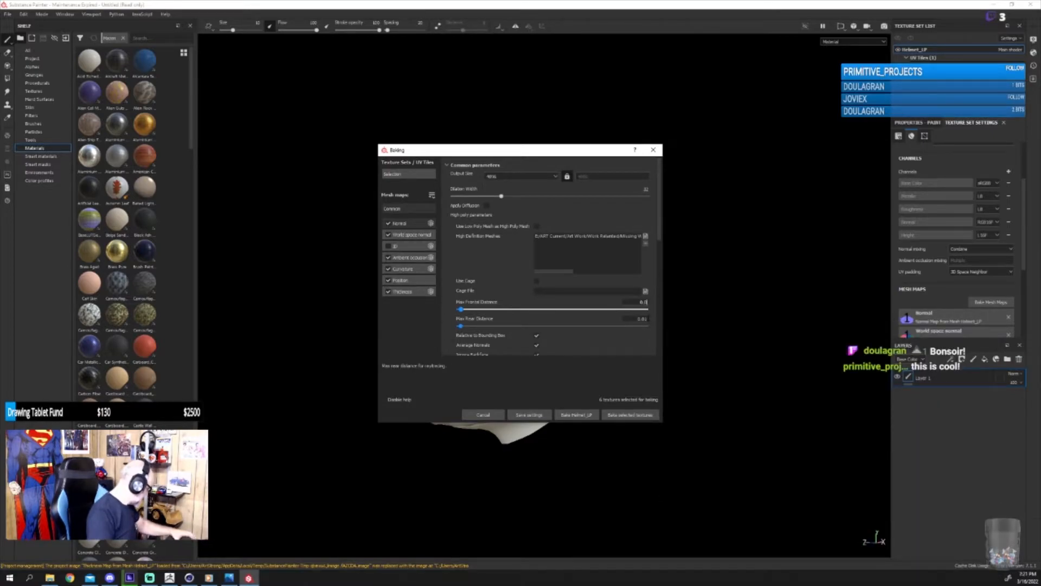
{"action": "left_click", "coordinate": [631, 414]}
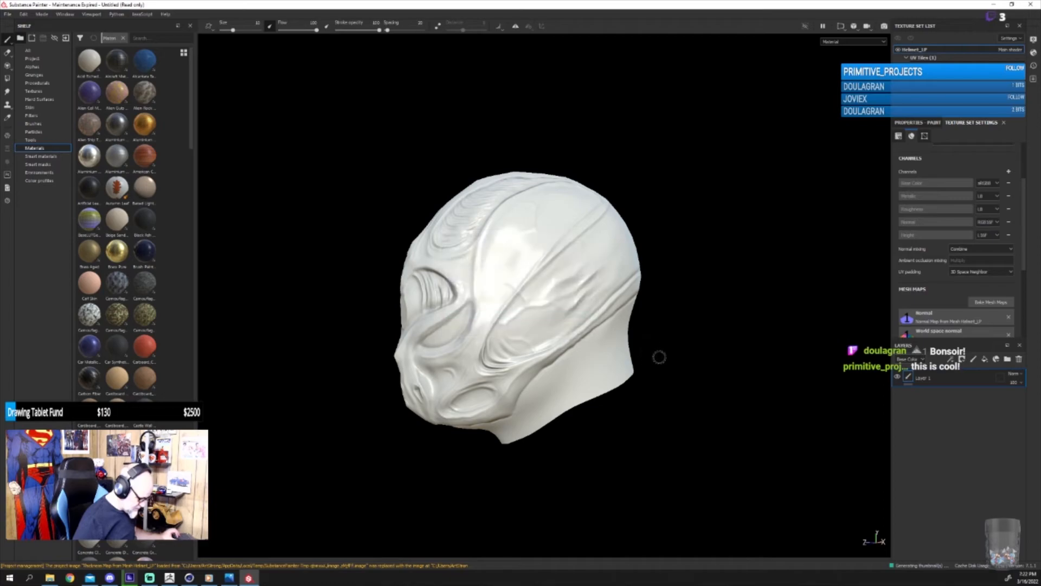
{"action": "left_click_drag", "start_coordinate": [683, 372], "coordinate": [681, 345], "text": "alt"}
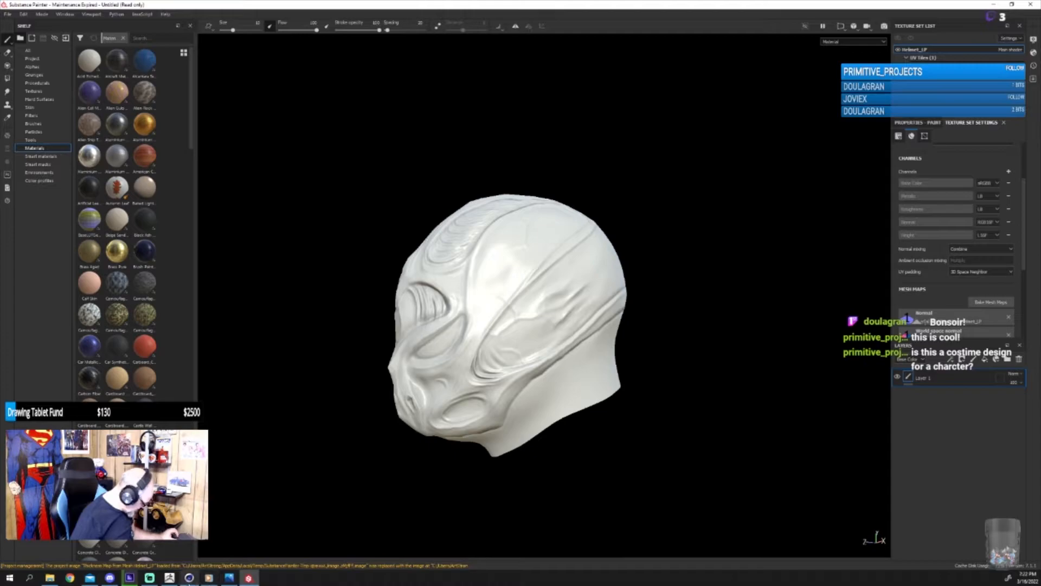
Step: Switch to ZBrush, show the low-poly helmet together with Helmet_HP, and frame the face area
{"action": "left_click", "coordinate": [170, 578]}
{"action": "mouse_move", "coordinate": [588, 225]}
{"action": "left_mouse_down"}
{"action": "mouse_move", "coordinate": [591, 214]}
{"action": "mouse_move", "coordinate": [578, 251]}
{"action": "mouse_move", "coordinate": [607, 239]}
{"action": "mouse_move", "coordinate": [579, 322]}
{"action": "mouse_move", "coordinate": [609, 360]}
{"action": "mouse_move", "coordinate": [653, 357]}
{"action": "left_mouse_up"}
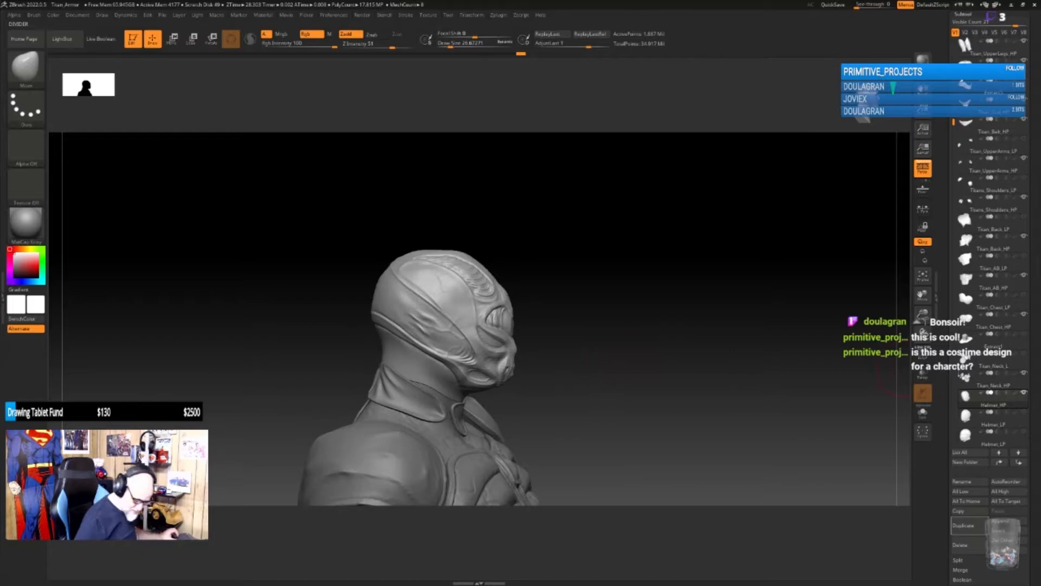
{"action": "left_click", "coordinate": [1025, 413]}
{"action": "left_click_drag", "start_coordinate": [598, 390], "coordinate": [656, 418], "text": "alt"}
{"action": "mouse_move", "coordinate": [656, 418]}
{"action": "left_mouse_down"}
{"action": "mouse_move", "coordinate": [633, 413]}
{"action": "mouse_move", "coordinate": [719, 379]}
{"action": "mouse_move", "coordinate": [744, 342]}
{"action": "mouse_move", "coordinate": [727, 343]}
{"action": "mouse_move", "coordinate": [742, 348]}
{"action": "mouse_move", "coordinate": [751, 320]}
{"action": "mouse_move", "coordinate": [777, 336]}
{"action": "left_mouse_up"}
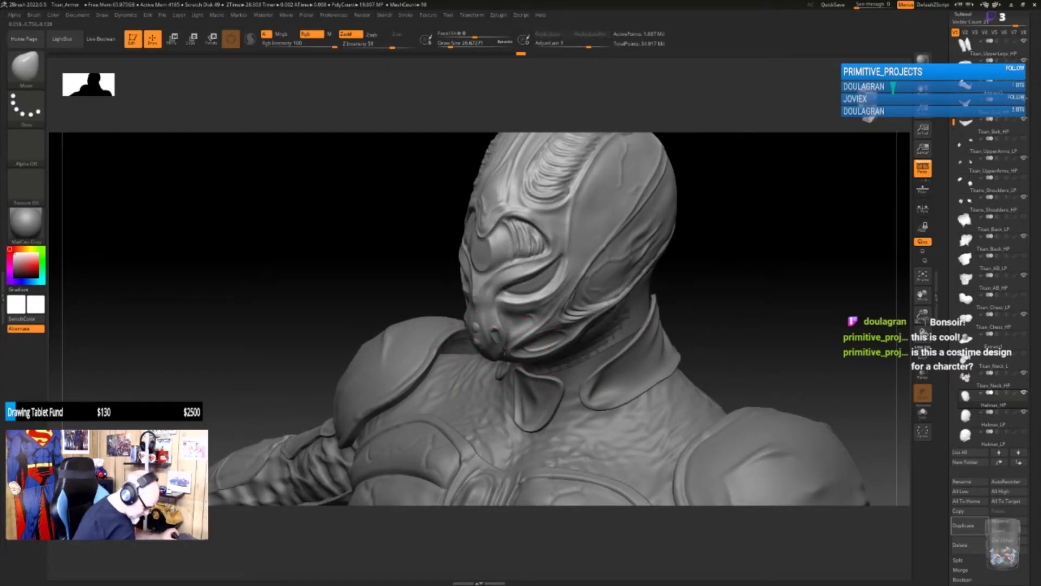
Step: Nudge the high-poly helmet's surface around the mouth with the Move brush, reducing the draw size to 10
{"action": "left_click_drag", "start_coordinate": [504, 351], "coordinate": [505, 355]}
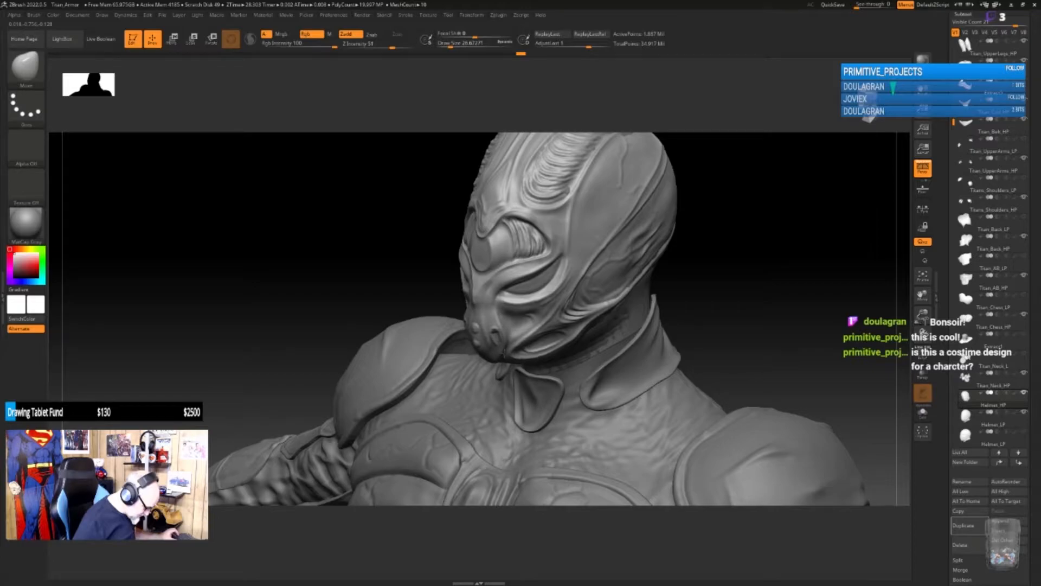
{"action": "key", "text": "bracketleft"}
{"action": "key", "text": "bracketleft"}
{"action": "left_click_drag", "start_coordinate": [735, 316], "coordinate": [725, 312]}
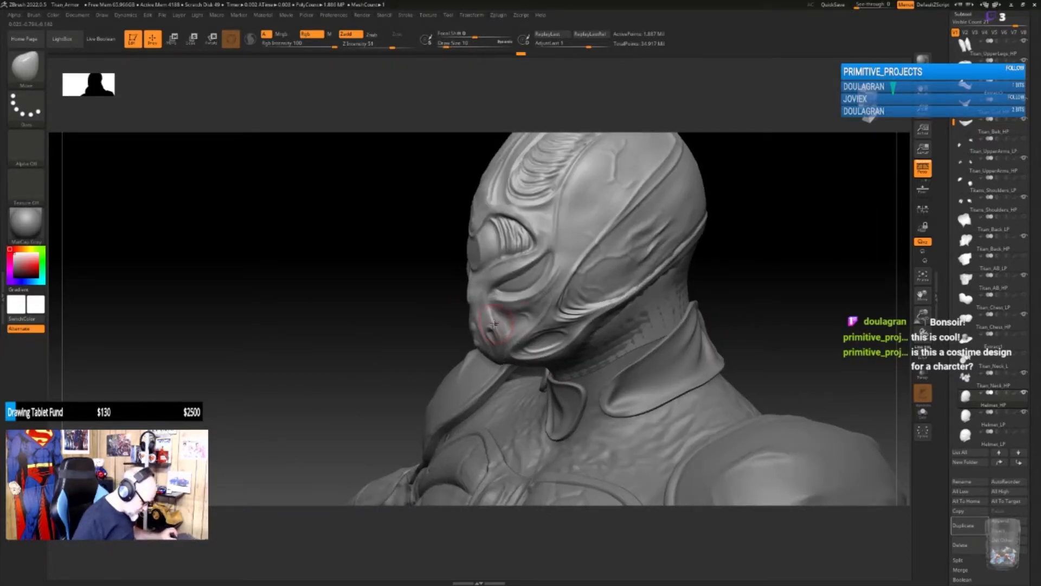
{"action": "left_click_drag", "start_coordinate": [473, 322], "coordinate": [471, 319]}
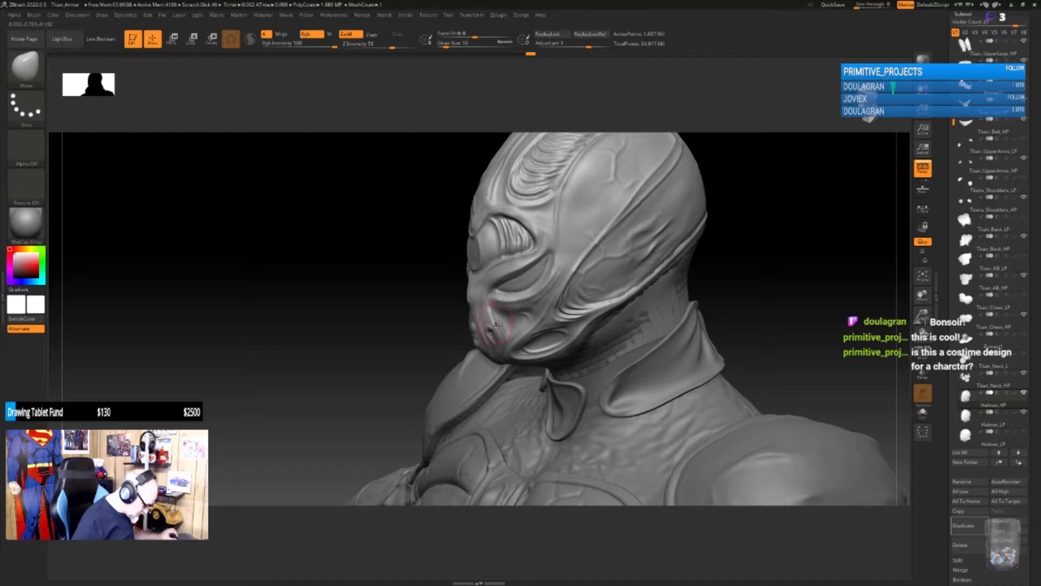
Step: Adjust the side of the helmet's muzzle and the inner cheek with small Move brush strokes, working from the front and three-quarter views
{"action": "left_click_drag", "start_coordinate": [733, 294], "coordinate": [756, 298]}
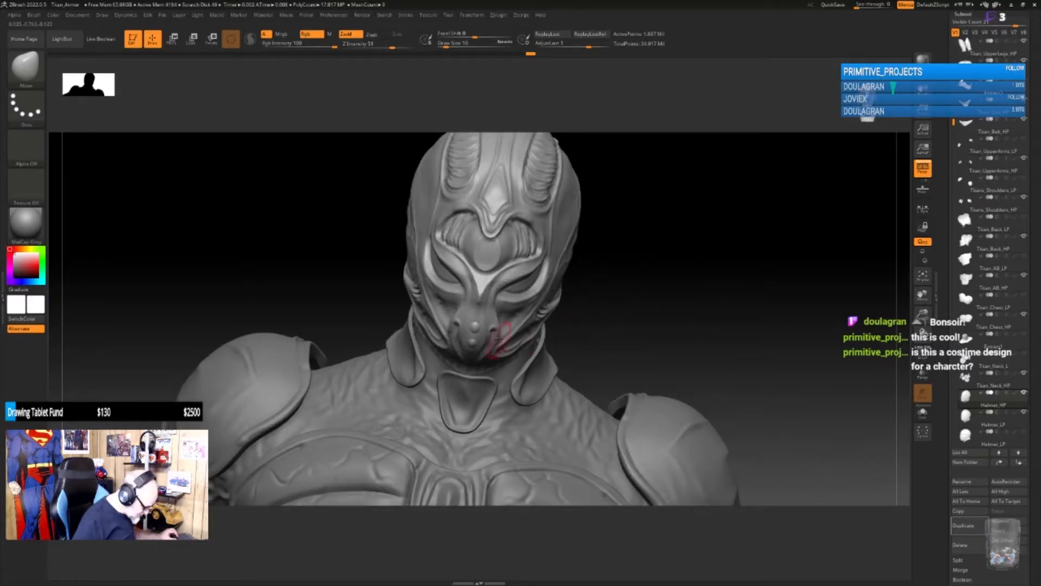
{"action": "left_click_drag", "start_coordinate": [499, 331], "coordinate": [499, 332]}
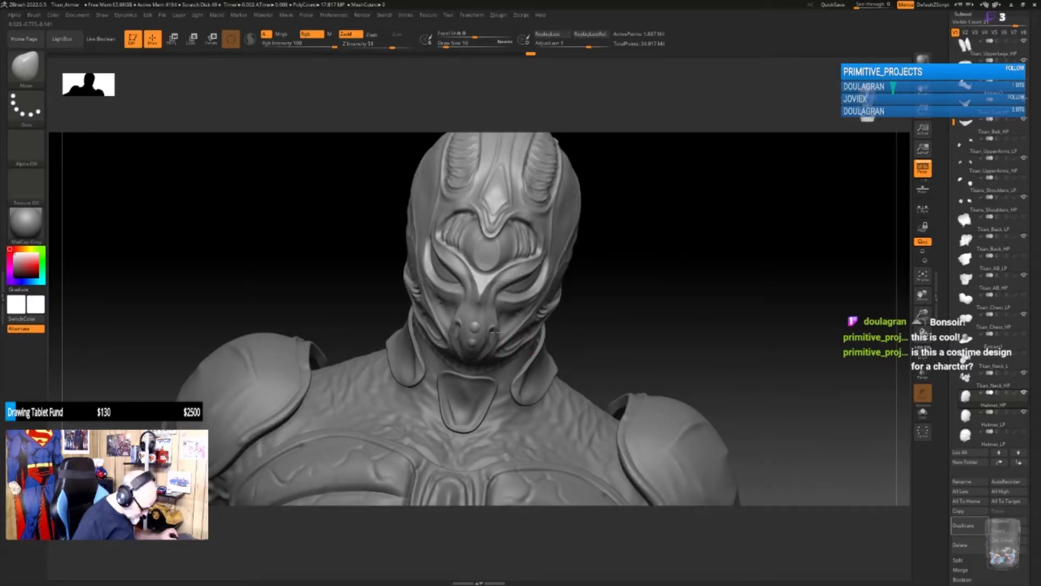
{"action": "left_click_drag", "start_coordinate": [619, 326], "coordinate": [588, 329]}
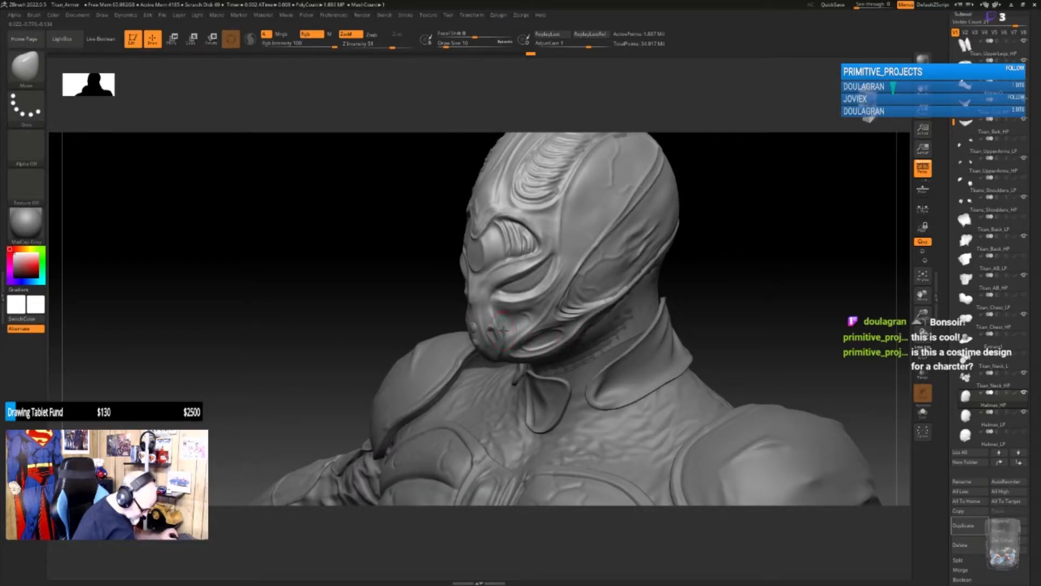
{"action": "left_click_drag", "start_coordinate": [714, 295], "coordinate": [729, 297]}
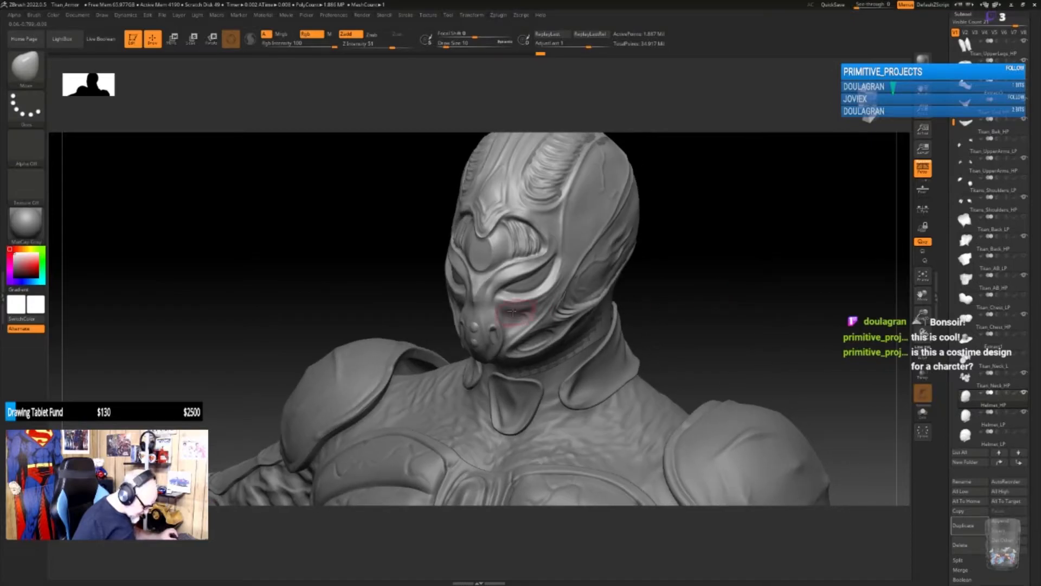
{"action": "left_click_drag", "start_coordinate": [499, 307], "coordinate": [496, 308]}
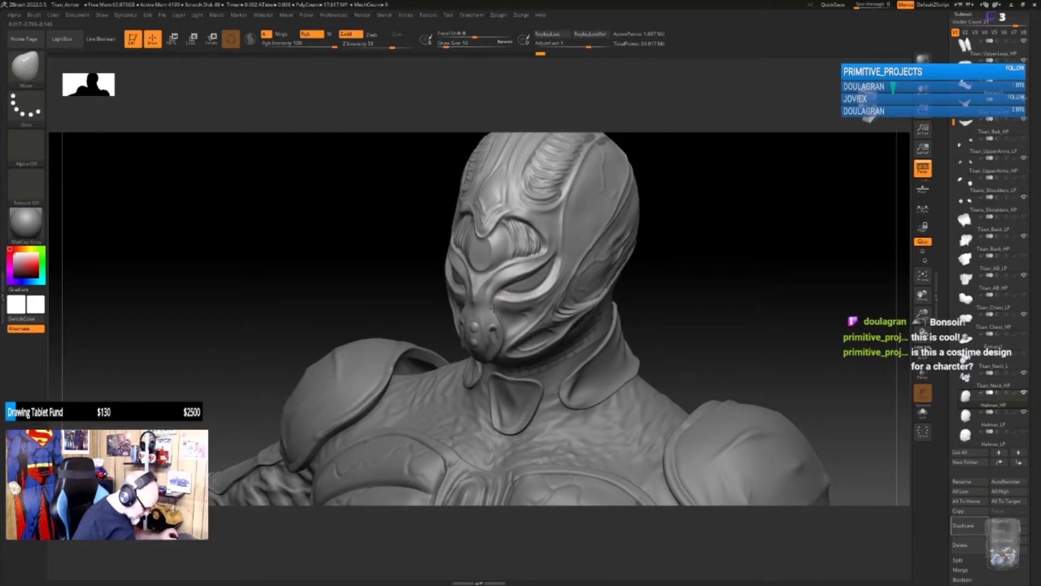
{"action": "left_click_drag", "start_coordinate": [688, 306], "coordinate": [713, 291]}
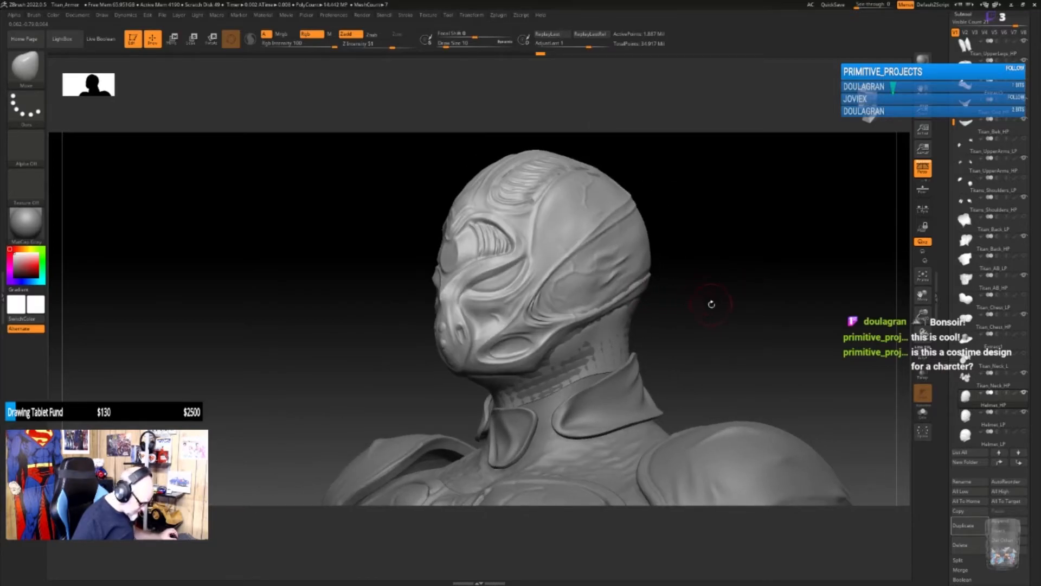
Step: Export the adjusted Helmet_HP mesh as an FBX, overwriting the existing Titan_Helmet_HP file in the HP folder
{"action": "mouse_move", "coordinate": [1000, 405]}
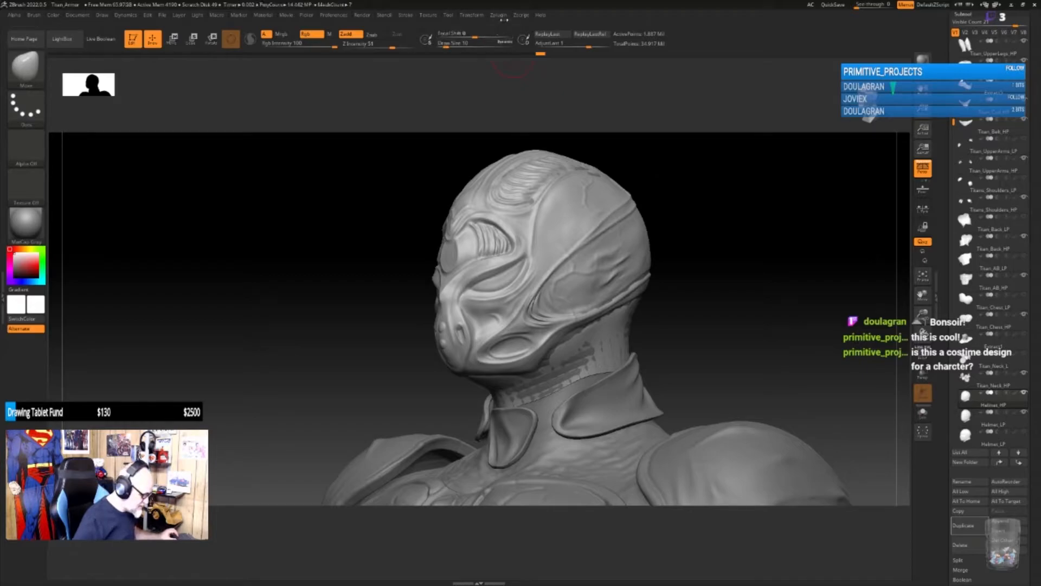
{"action": "left_click", "coordinate": [503, 17]}
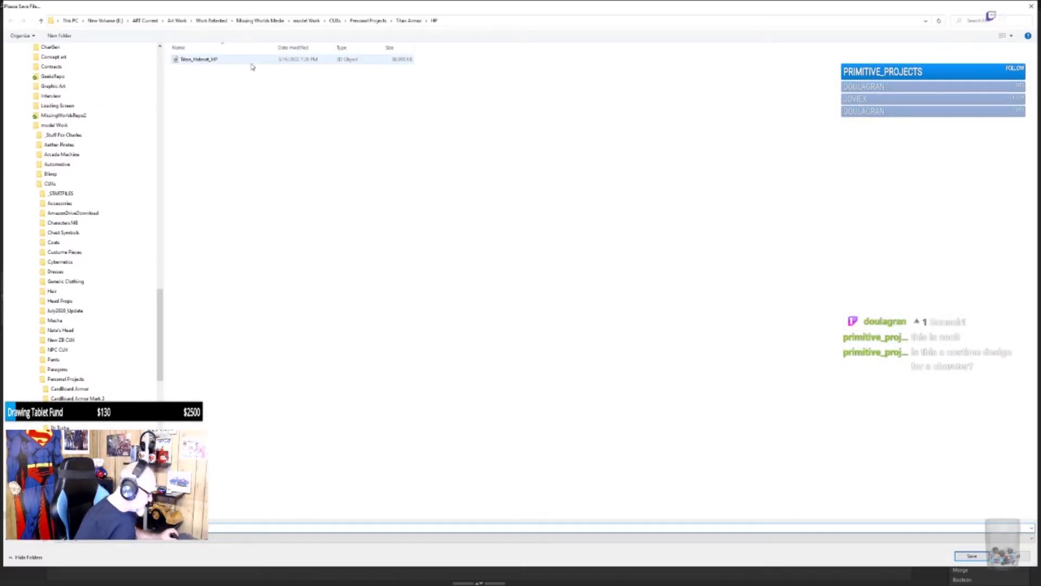
{"action": "left_click", "coordinate": [258, 65]}
{"action": "left_click", "coordinate": [972, 556]}
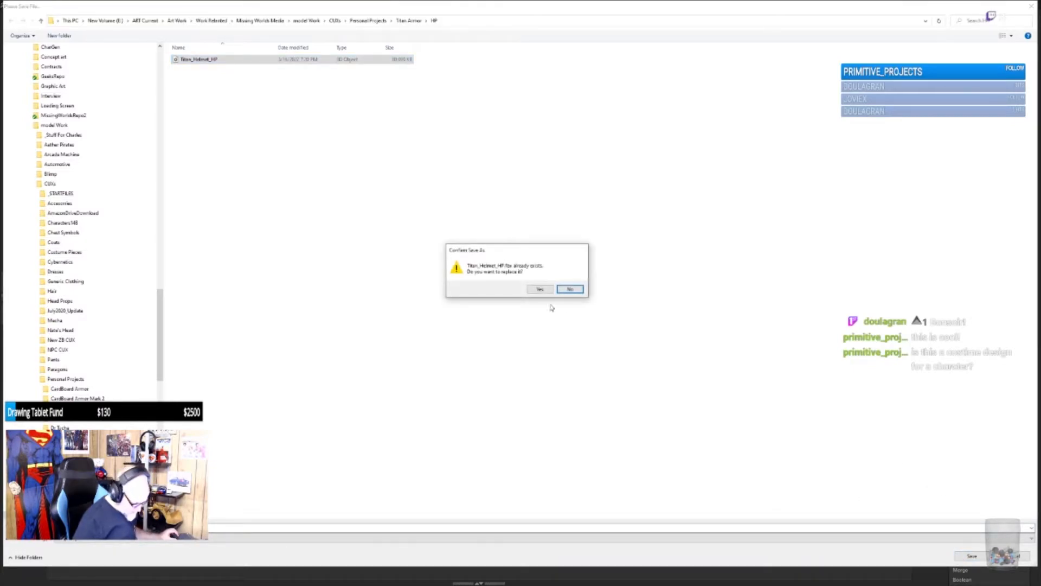
{"action": "left_click", "coordinate": [540, 289]}
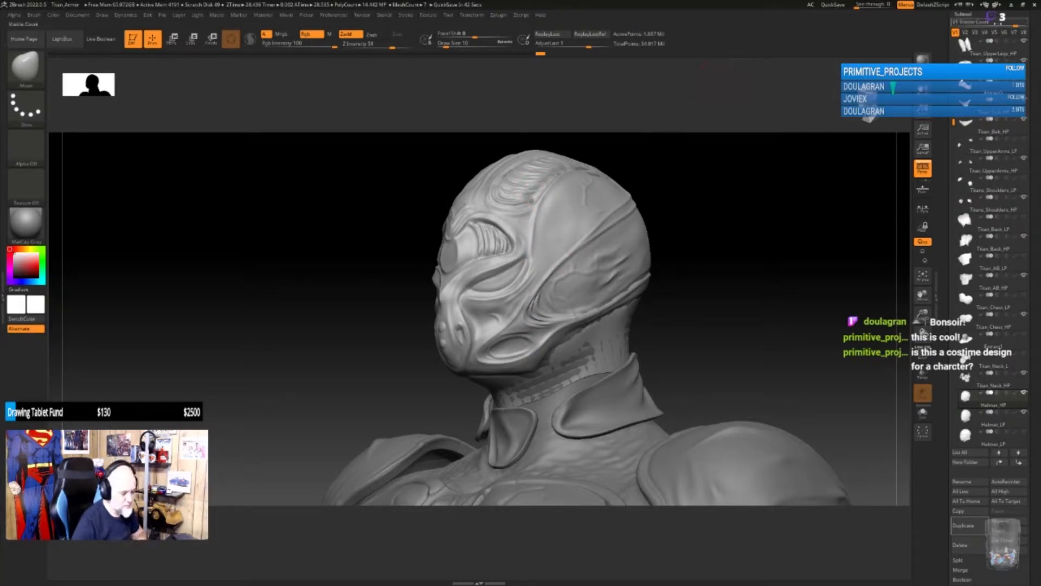
Step: Return to Substance Painter and replace the high definition mesh in the baking settings with the updated Titan_Helmet_HP
{"action": "left_click", "coordinate": [1012, 5]}
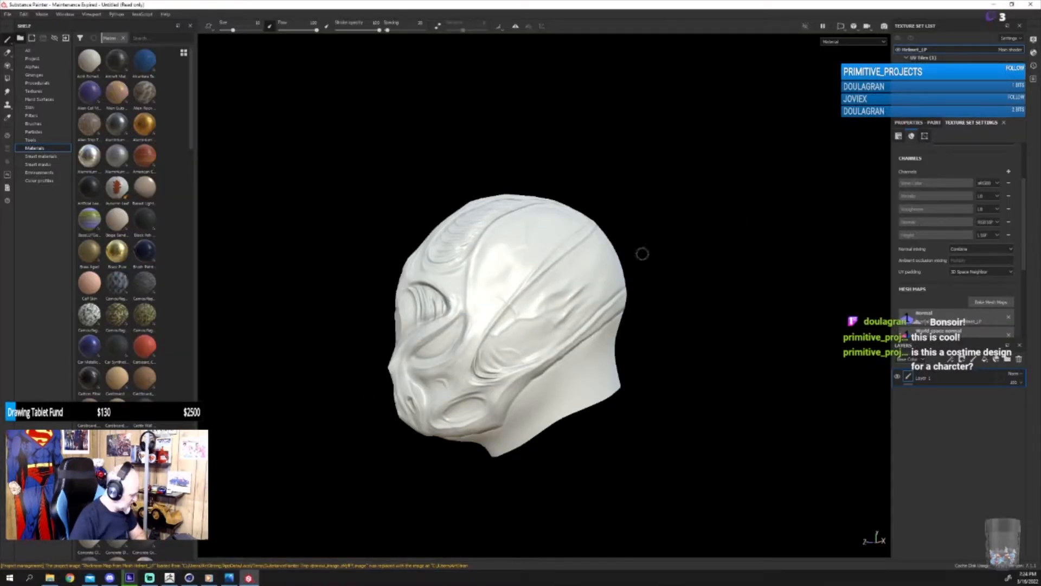
{"action": "left_click", "coordinate": [993, 304]}
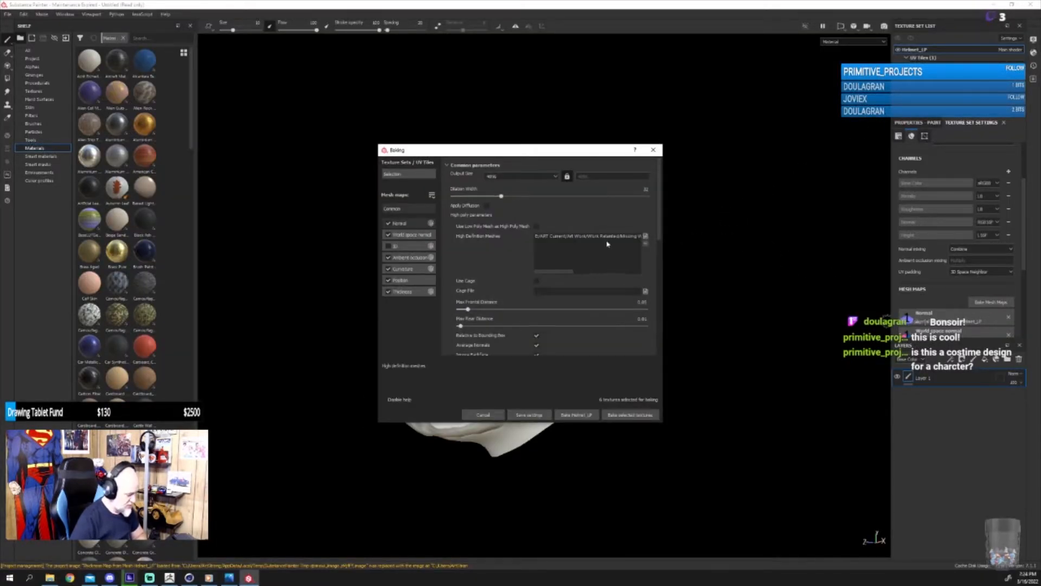
{"action": "left_click", "coordinate": [646, 245]}
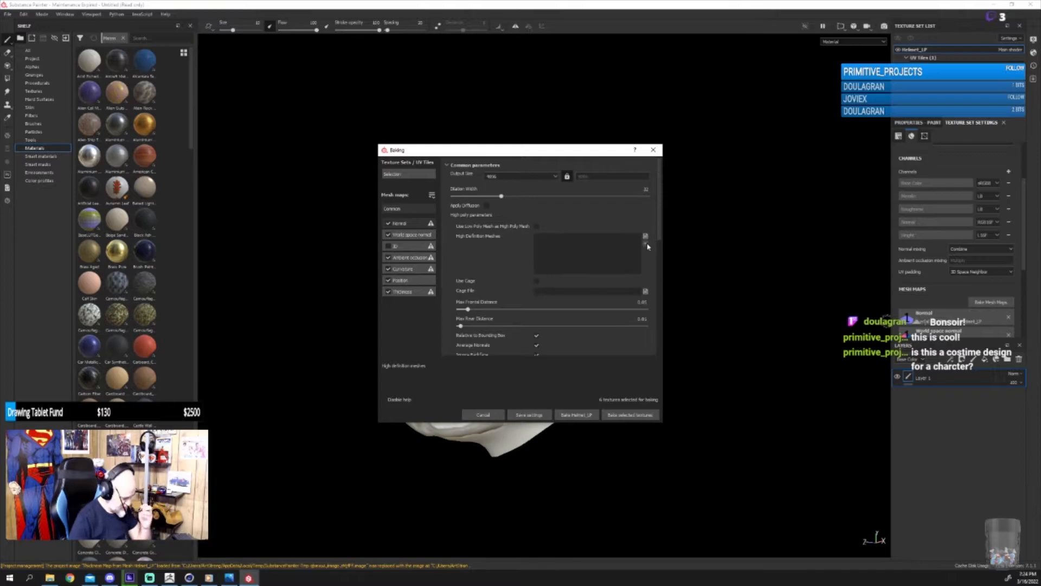
{"action": "left_click", "coordinate": [646, 236]}
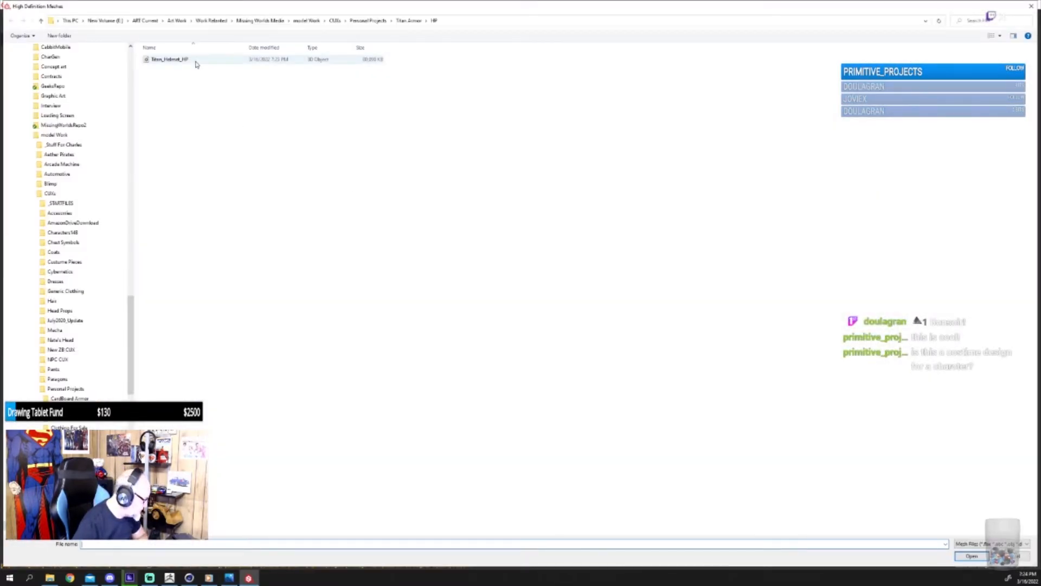
{"action": "left_click", "coordinate": [196, 61]}
{"action": "left_click", "coordinate": [972, 556]}
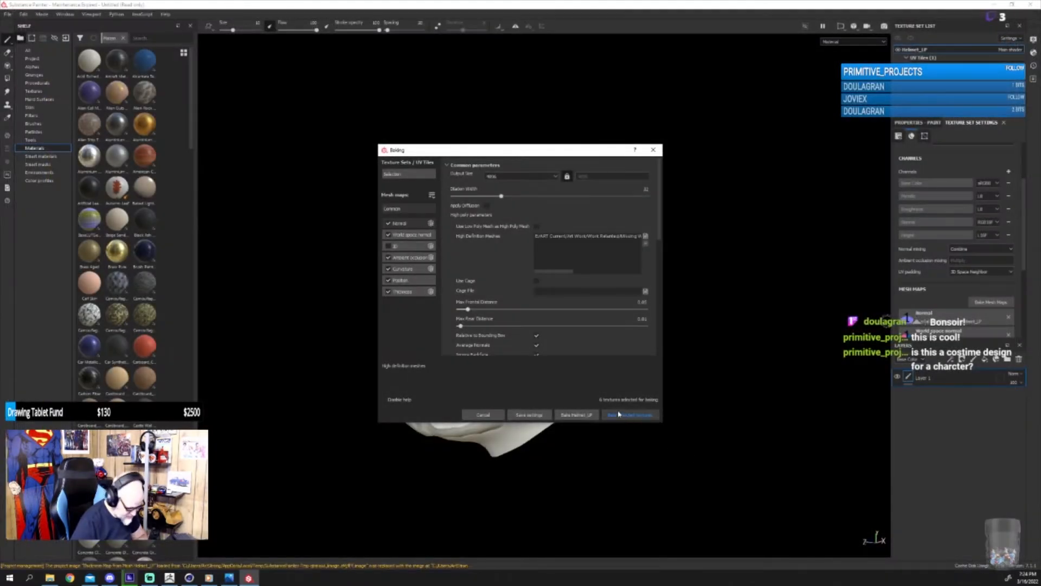
Step: Bake the selected helmet mesh maps again using the updated high-poly mesh
{"action": "left_click", "coordinate": [621, 415]}
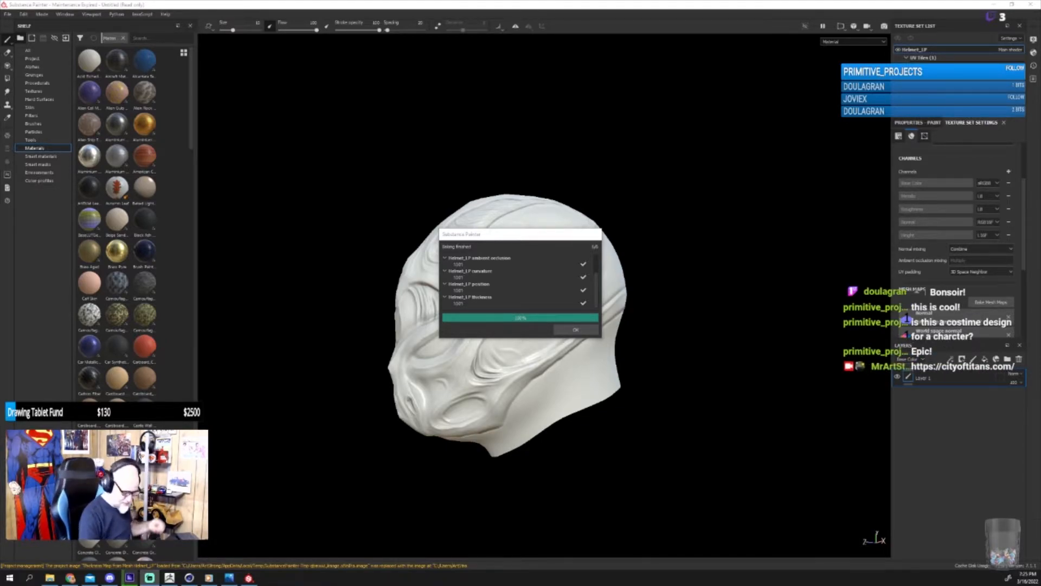
{"action": "left_click", "coordinate": [584, 326]}
{"action": "left_click_drag", "start_coordinate": [698, 434], "coordinate": [686, 406], "text": "alt"}
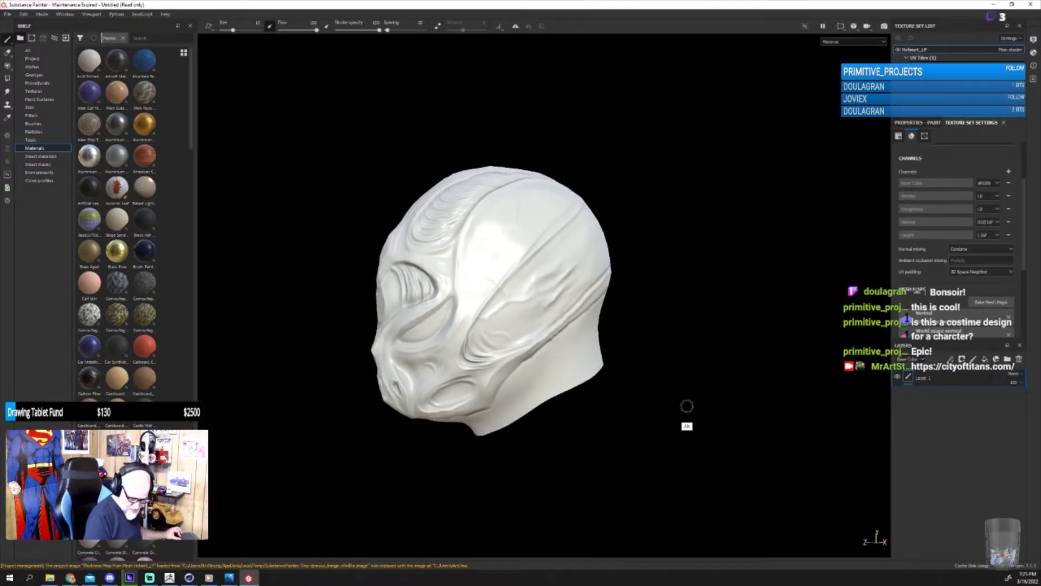
Step: Delete the existing paint layer and add a fill layer named Red
{"action": "key", "text": "Delete"}
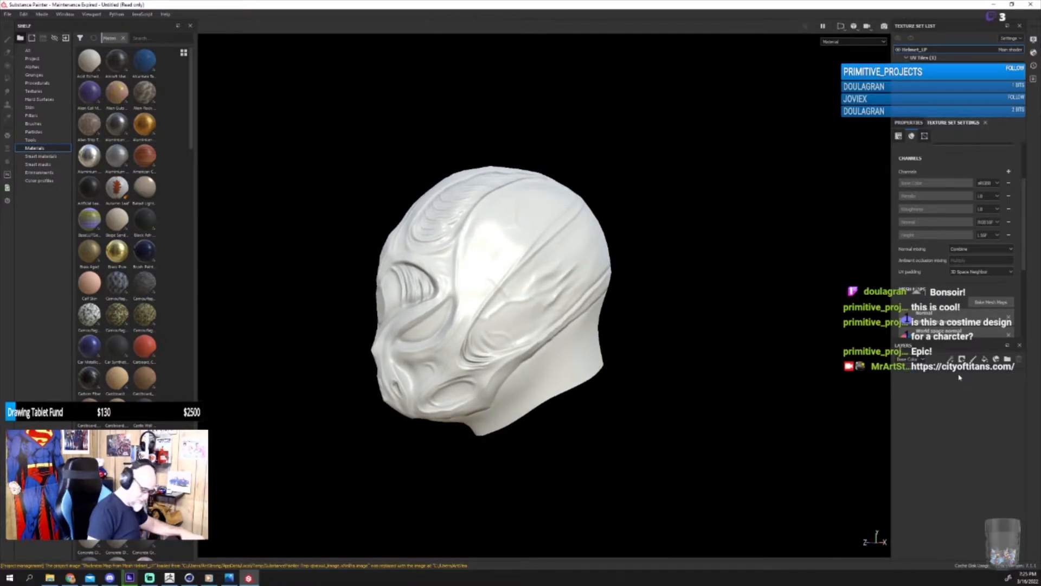
{"action": "left_click", "coordinate": [986, 361]}
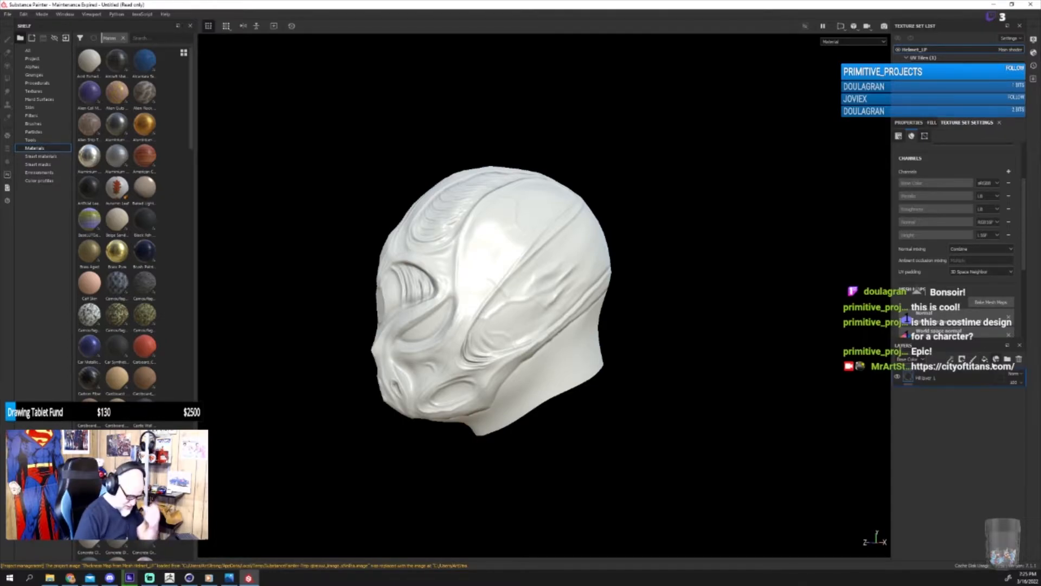
{"action": "double_click", "coordinate": [925, 378]}
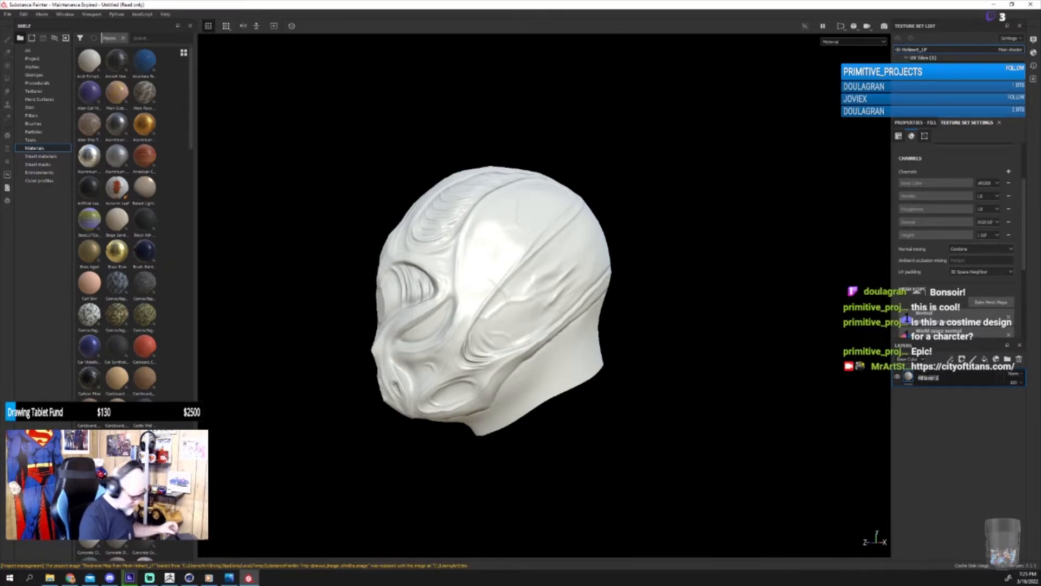
{"action": "type", "text": "Red"}
{"action": "key", "text": "Return"}
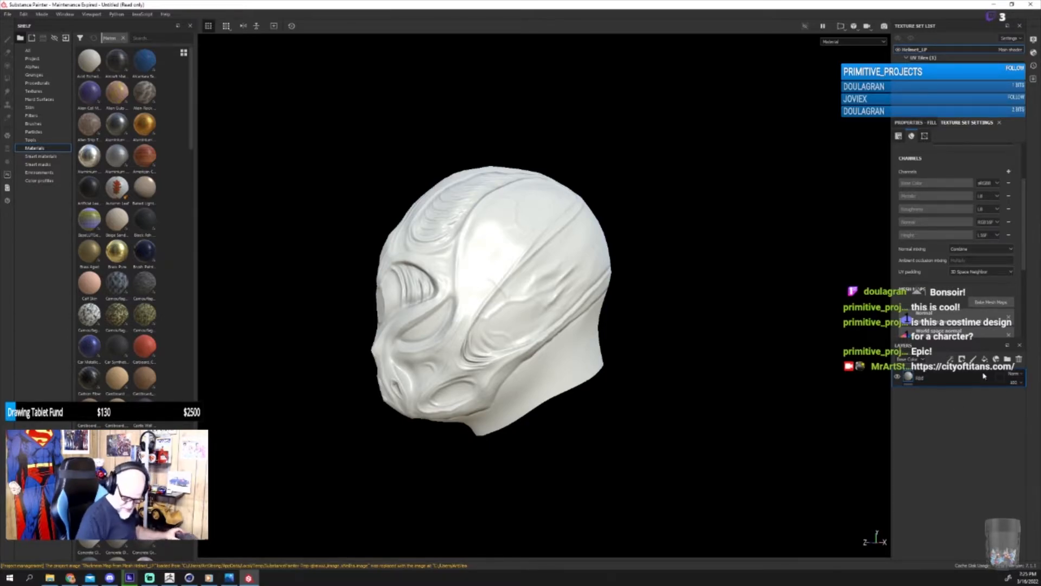
Step: Add a black mask to the Red fill layer and select the layer's fill content
{"action": "right_click", "coordinate": [920, 378]}
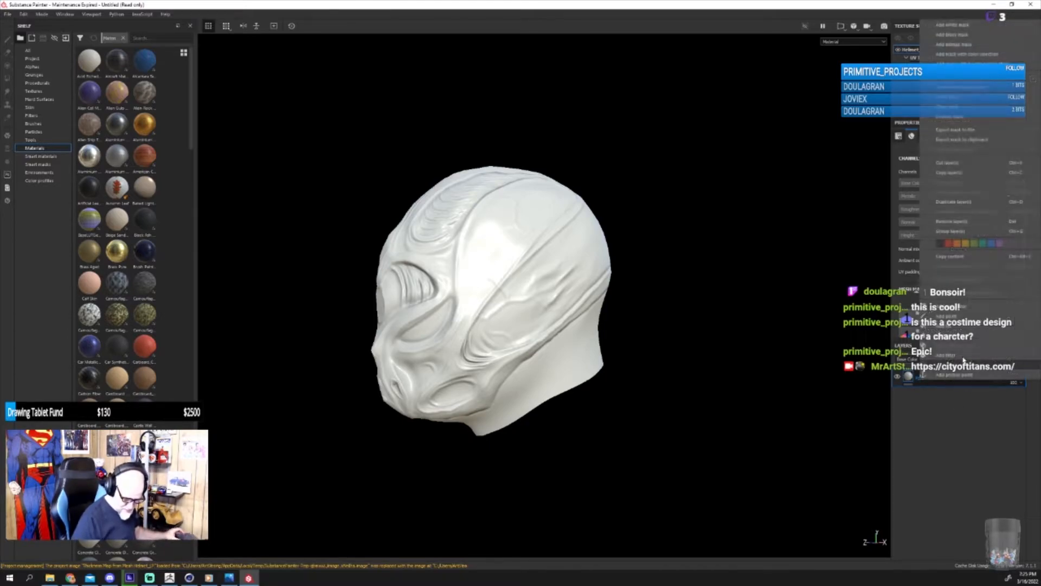
{"action": "left_click", "coordinate": [957, 36]}
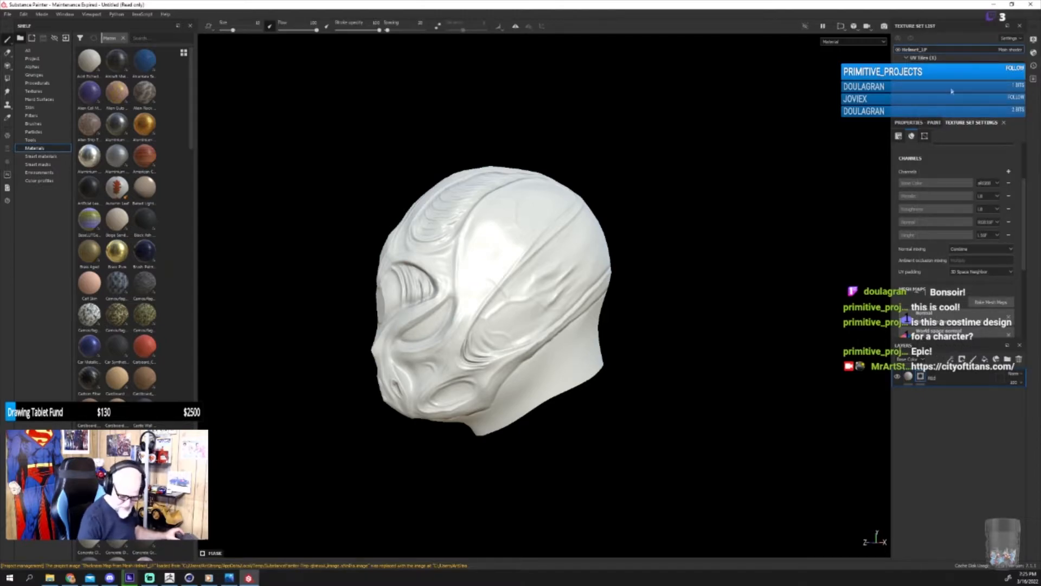
{"action": "left_click", "coordinate": [908, 376]}
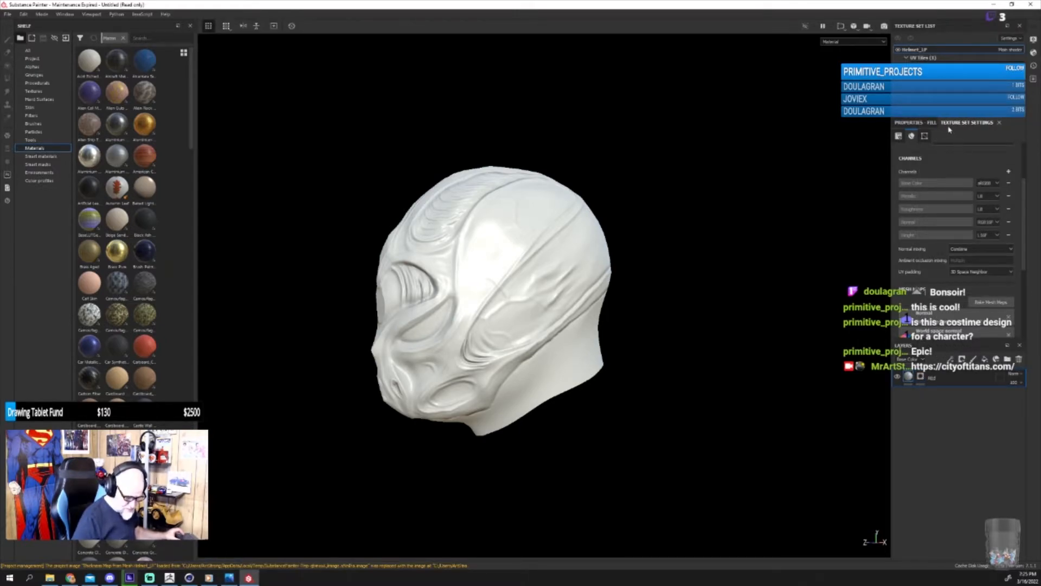
Step: Turn off the fill's metallic, roughness and normal channels and set its base color to pure red
{"action": "left_click", "coordinate": [932, 123]}
{"action": "scroll", "coordinate": [954, 179], "scroll_direction": "down", "scroll_amount": 3}
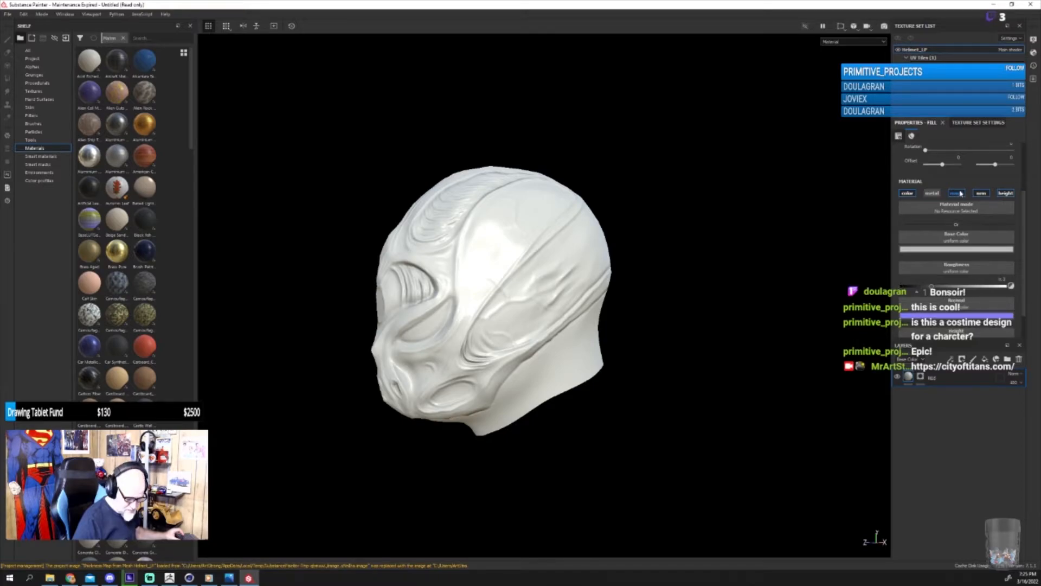
{"action": "left_click", "coordinate": [981, 193]}
{"action": "left_click", "coordinate": [997, 249]}
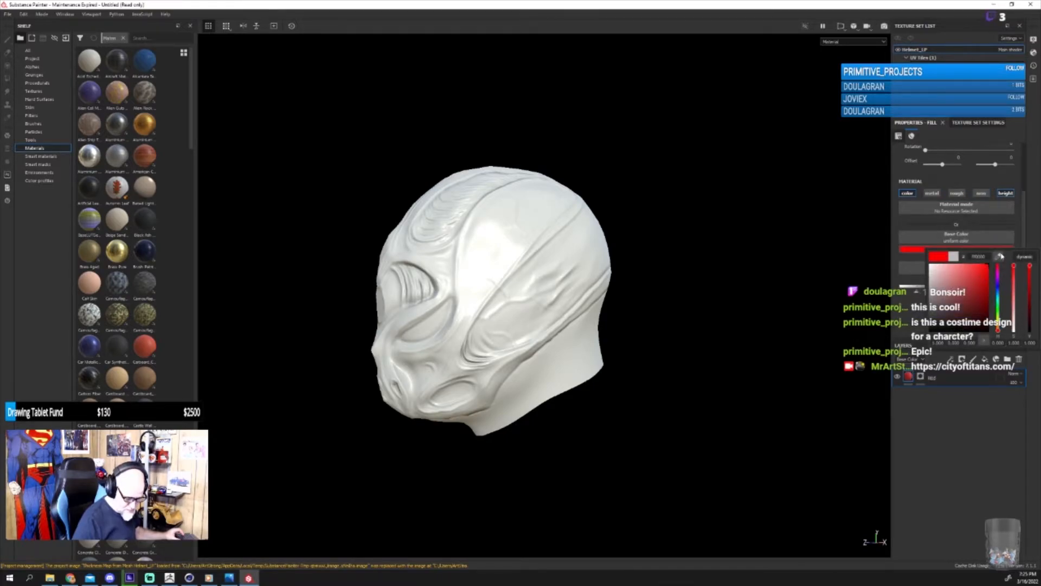
{"action": "left_click", "coordinate": [1018, 501]}
Step: Retype the masked fill layer's name as Red
{"action": "double_click", "coordinate": [933, 378]}
{"action": "type", "text": "Red"}
{"action": "key", "text": "Return"}
{"action": "left_click", "coordinate": [956, 380]}
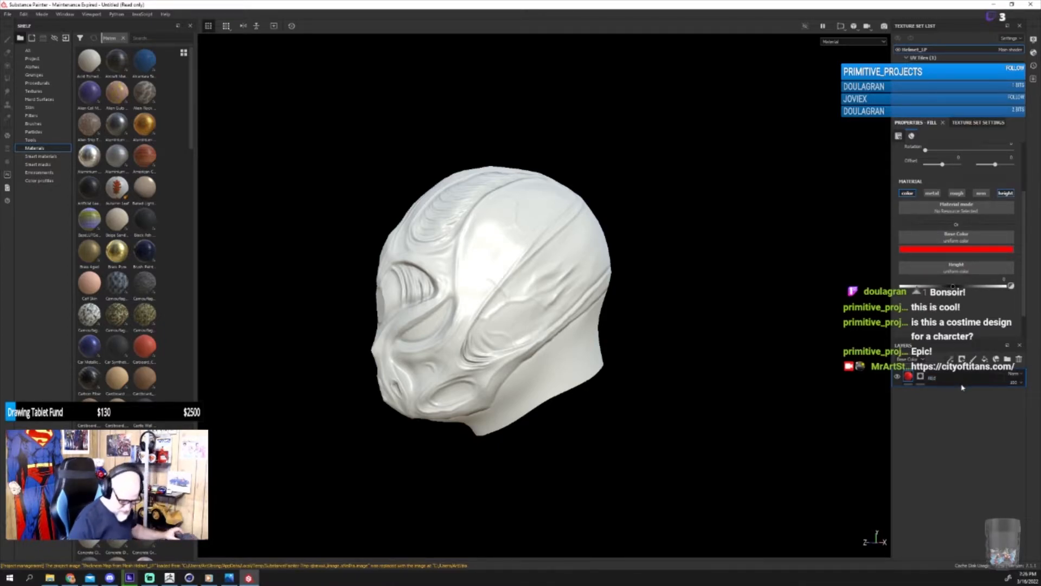
{"action": "double_click", "coordinate": [933, 379]}
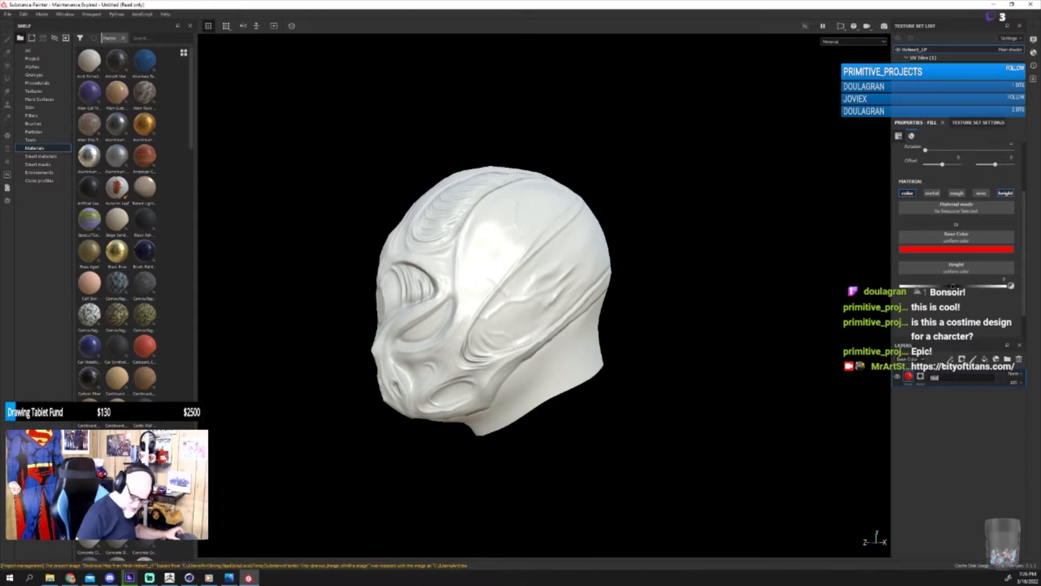
{"action": "type", "text": "re"}
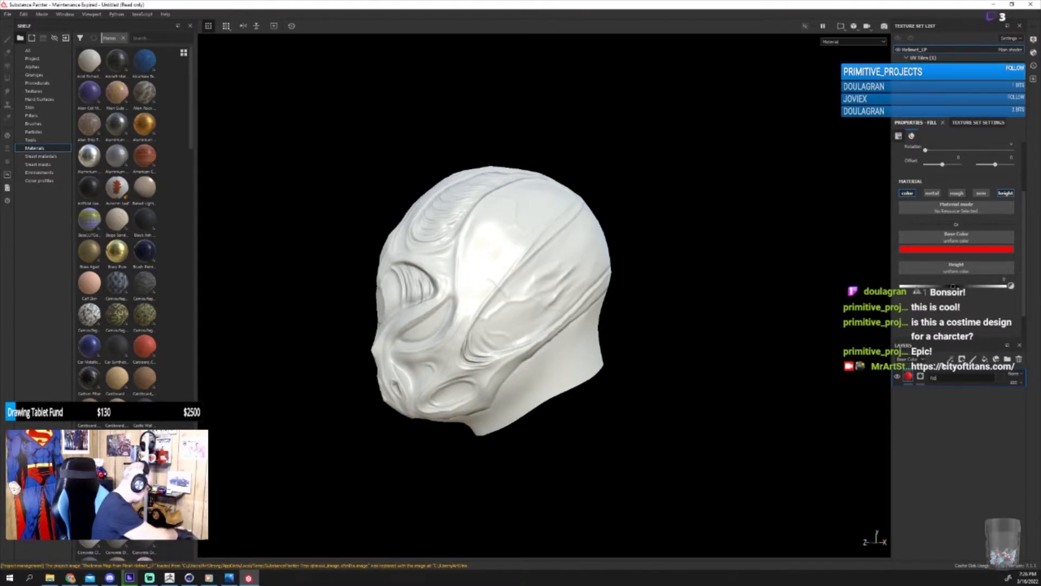
{"action": "key", "text": "Return"}
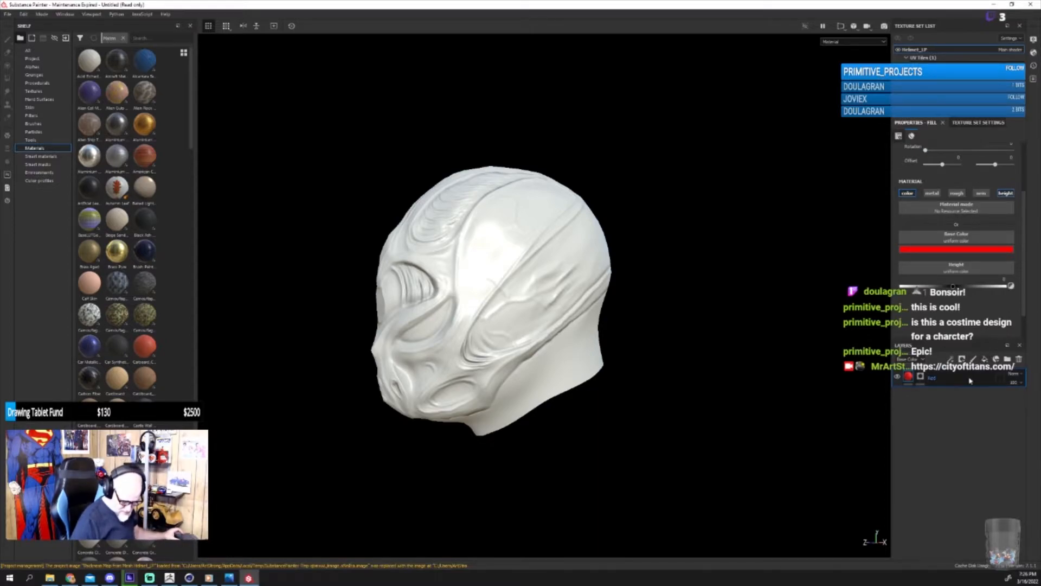
Step: Duplicate the masked Red fill layer twice and rename the two copies Green and Blue
{"action": "key", "text": "ctrl+d"}
{"action": "key", "text": "ctrl+d"}
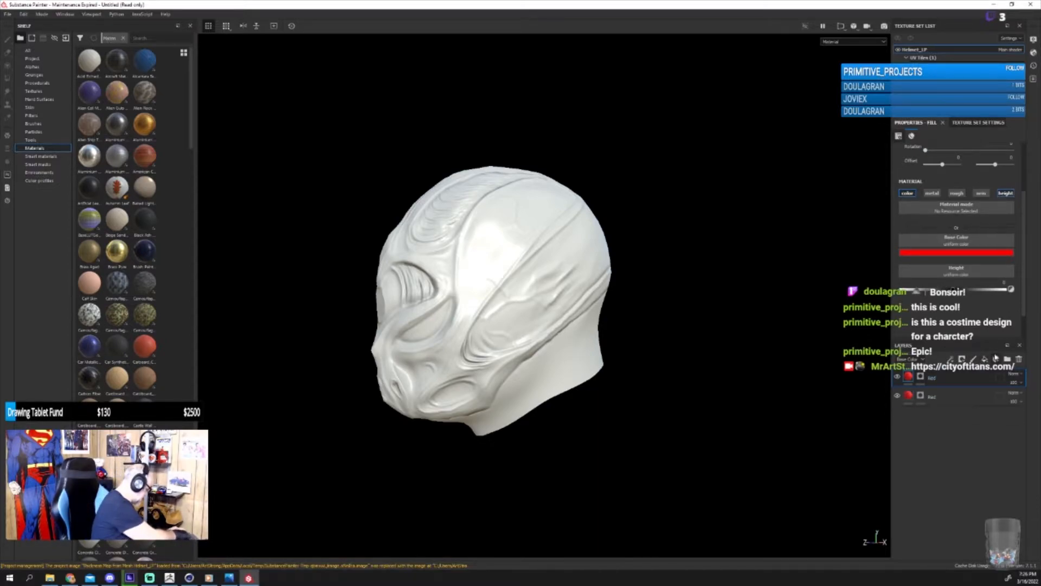
{"action": "double_click", "coordinate": [934, 397]}
{"action": "type", "text": "G"}
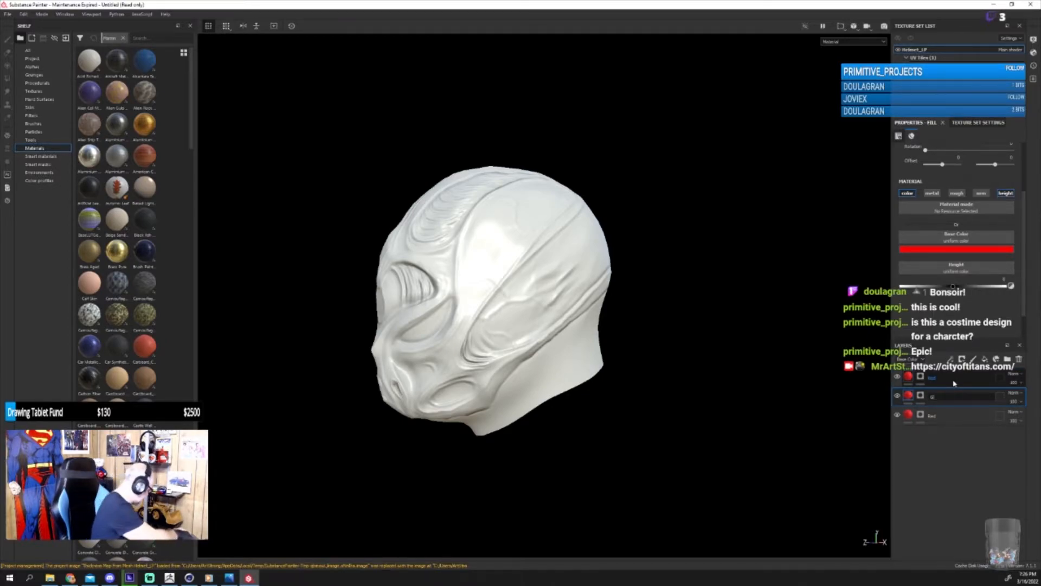
{"action": "type", "text": "reen"}
{"action": "key", "text": "Return"}
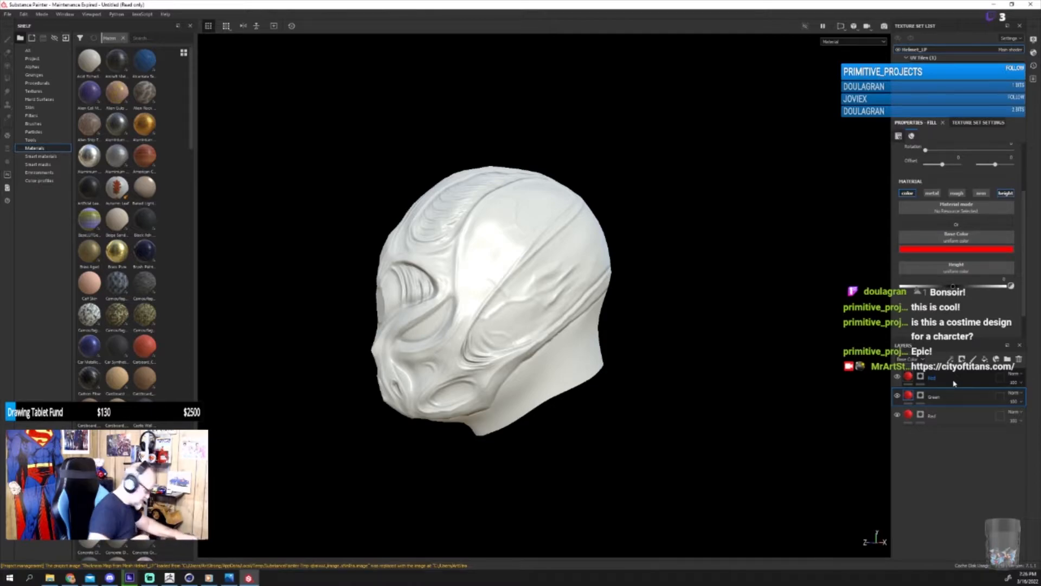
{"action": "double_click", "coordinate": [931, 418]}
{"action": "type", "text": "B"}
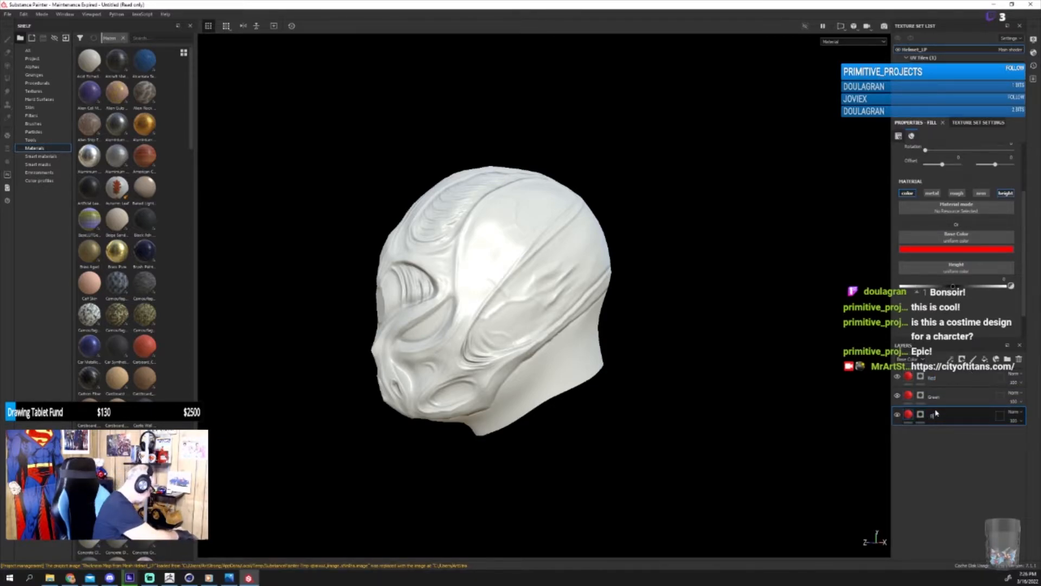
{"action": "type", "text": "lue"}
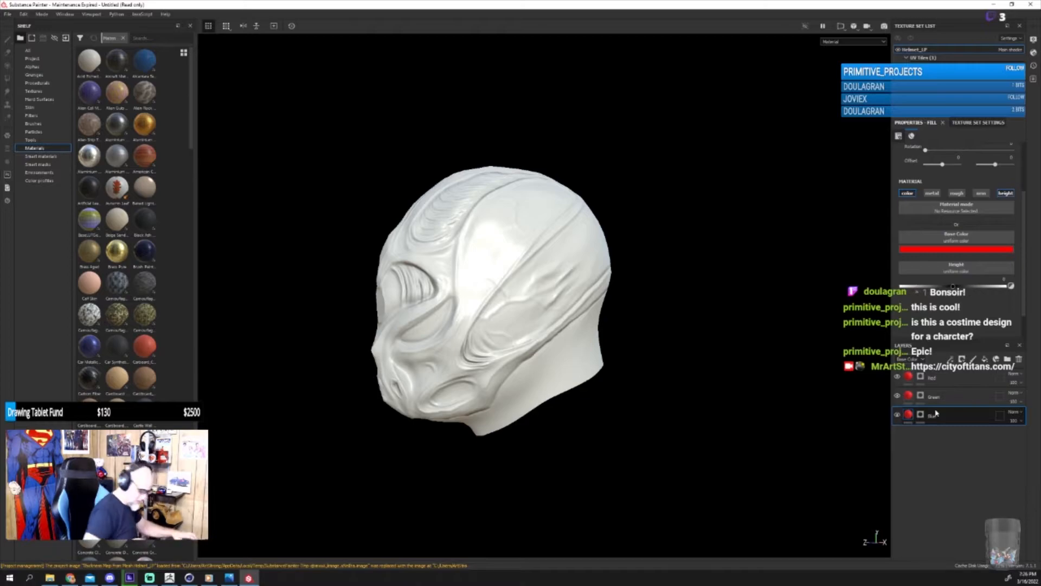
Step: Set the Green fill layer's base color to pure green, with RGB values 0, 1, 0
{"action": "left_click", "coordinate": [909, 397]}
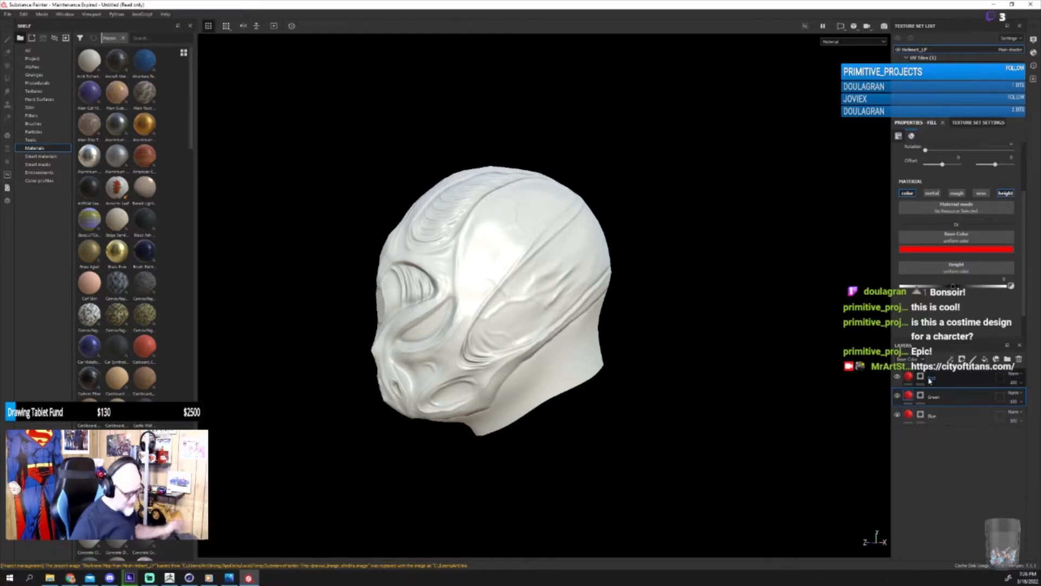
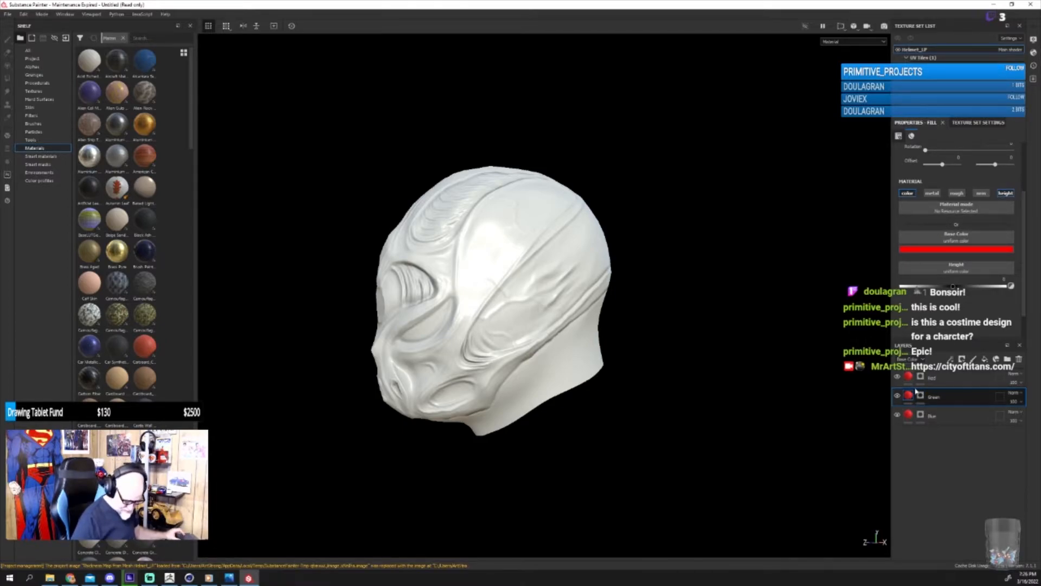
{"action": "left_click", "coordinate": [940, 251]}
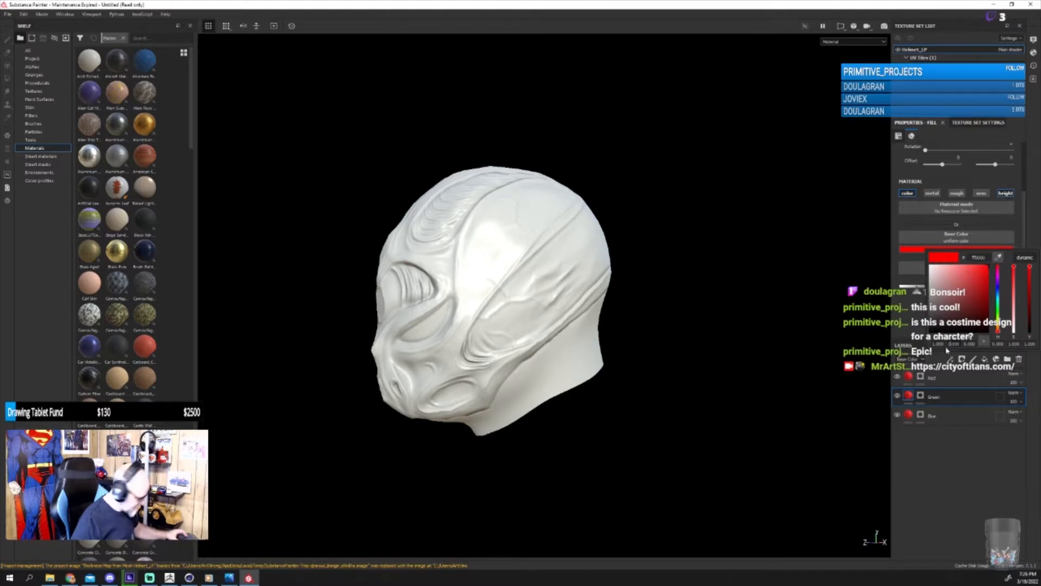
{"action": "type", "text": "1"}
{"action": "key", "text": "Return"}
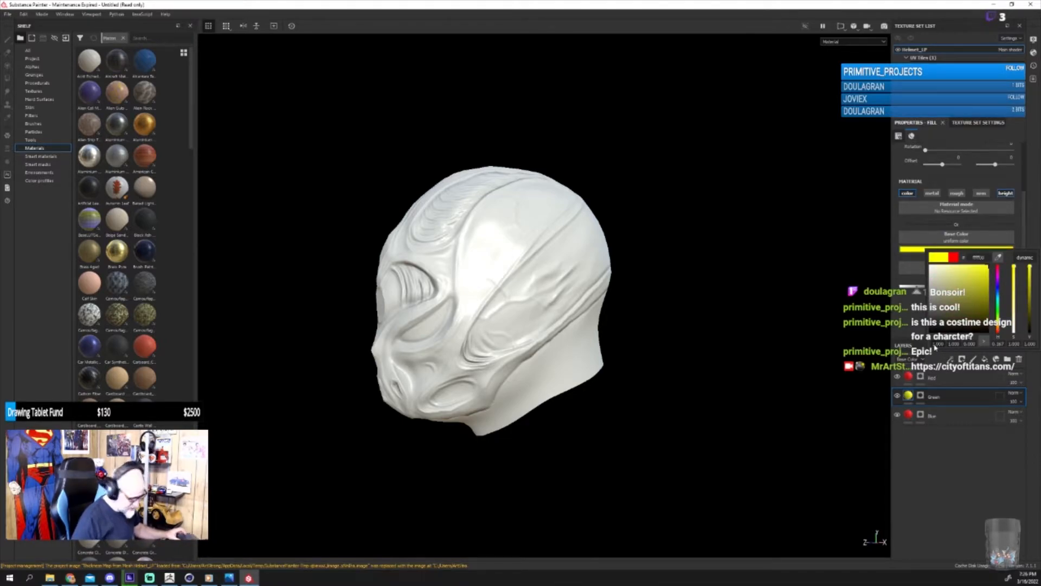
{"action": "type", "text": "0"}
{"action": "key", "text": "Return"}
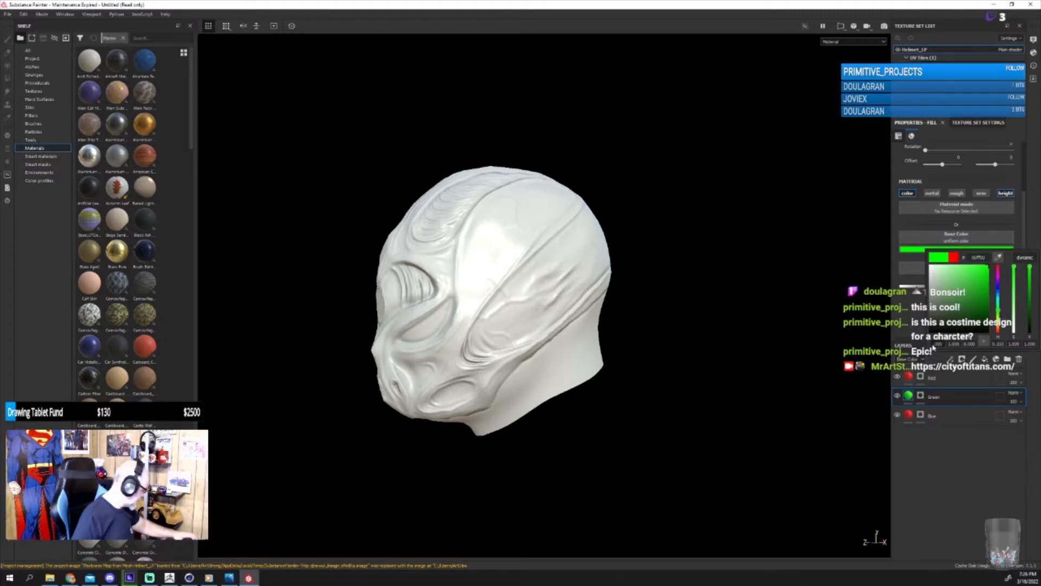
Step: Set the Blue fill layer's base color to pure blue, with RGB values 0, 0, 1
{"action": "left_click", "coordinate": [912, 418]}
{"action": "left_click", "coordinate": [943, 250]}
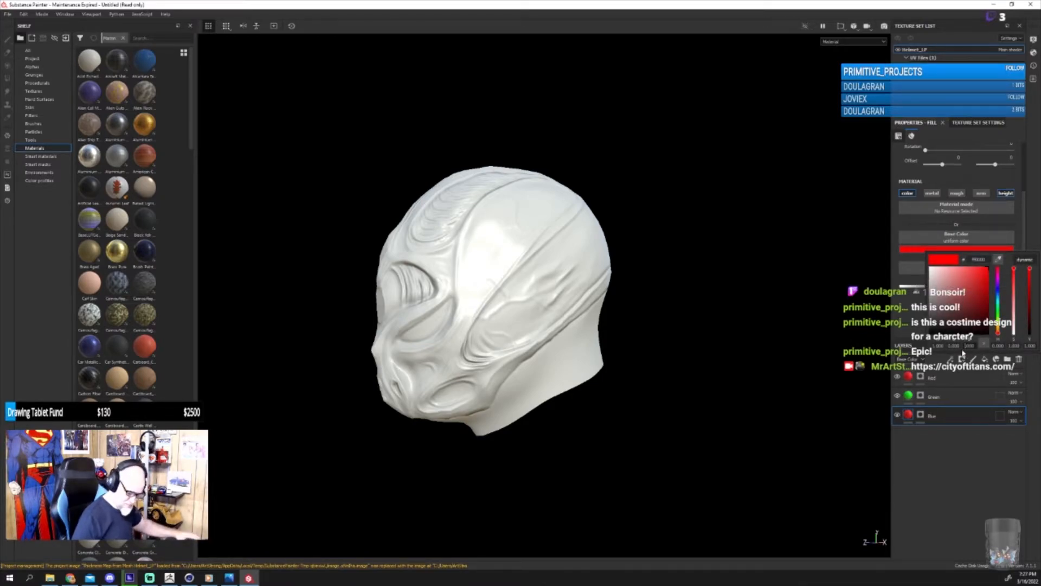
{"action": "type", "text": "1"}
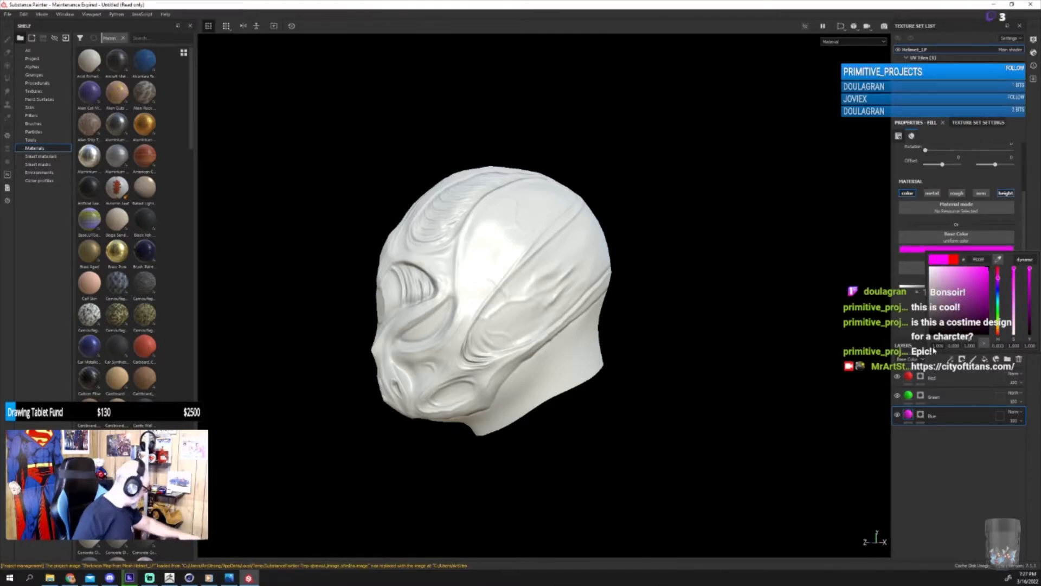
{"action": "key", "text": "BackSpace"}
{"action": "left_click", "coordinate": [966, 470]}
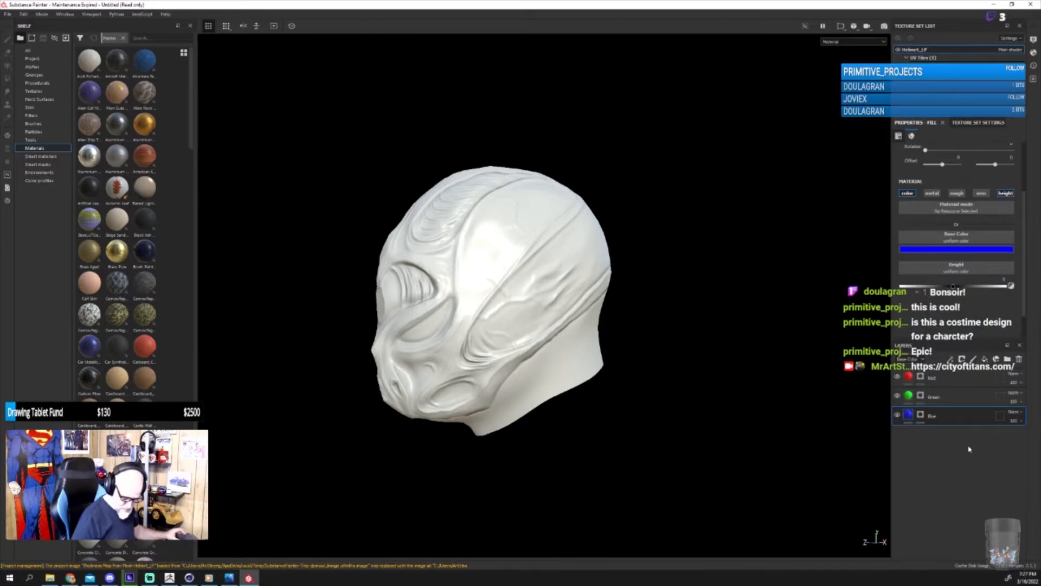
Step: Add a new unmasked fill layer, move it beneath the Blue layer and rename it
{"action": "left_click", "coordinate": [985, 359]}
{"action": "left_click_drag", "start_coordinate": [937, 419], "coordinate": [935, 451]}
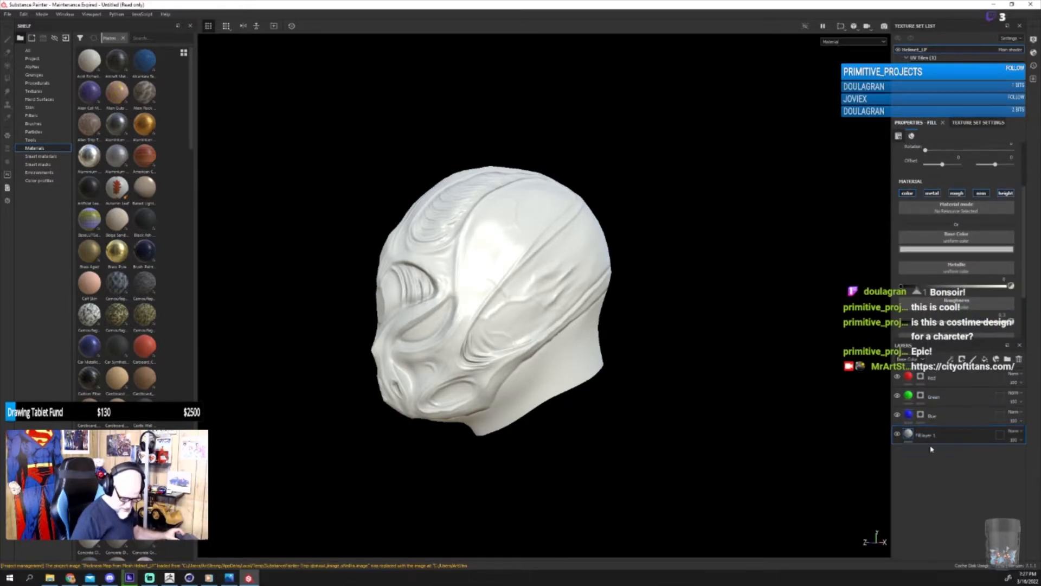
{"action": "double_click", "coordinate": [925, 439]}
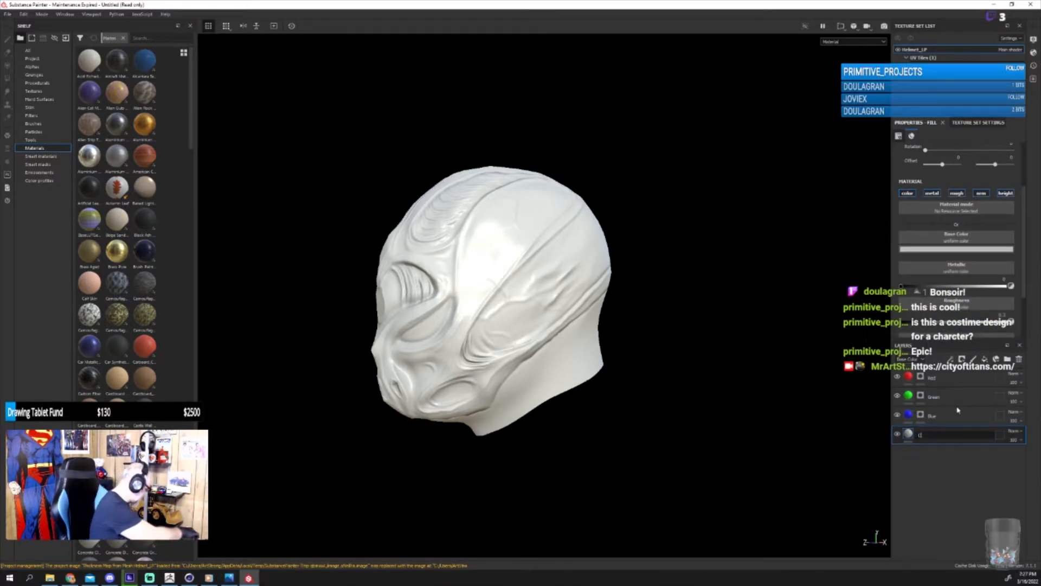
{"action": "key", "text": "Return"}
Step: Turn off the new fill's metallic, roughness and normal channels and set its base color to white
{"action": "left_click", "coordinate": [932, 193]}
{"action": "left_click", "coordinate": [964, 194]}
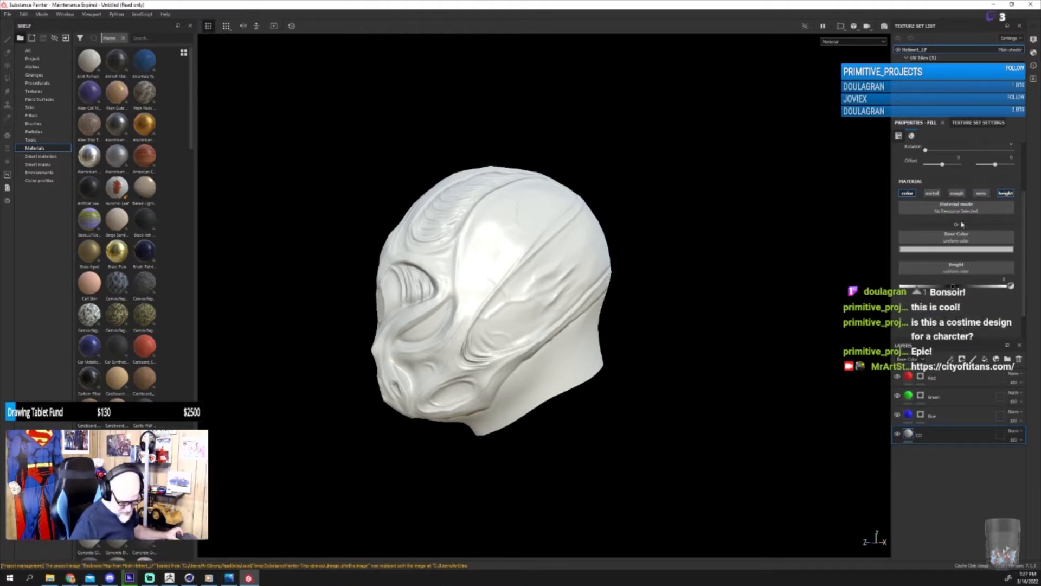
{"action": "left_click", "coordinate": [957, 249]}
{"action": "left_click", "coordinate": [931, 274]}
{"action": "left_click_drag", "start_coordinate": [931, 274], "coordinate": [925, 266]}
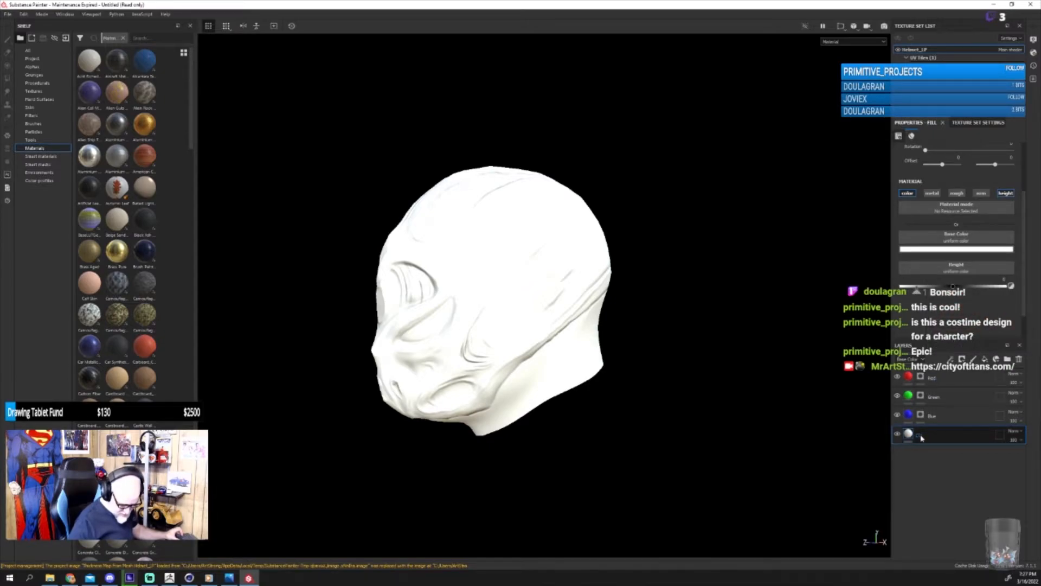
Step: Duplicate the white fill layer, rename the lower copy BG, turn off its height channel and set its base color to black
{"action": "mouse_move", "coordinate": [910, 438]}
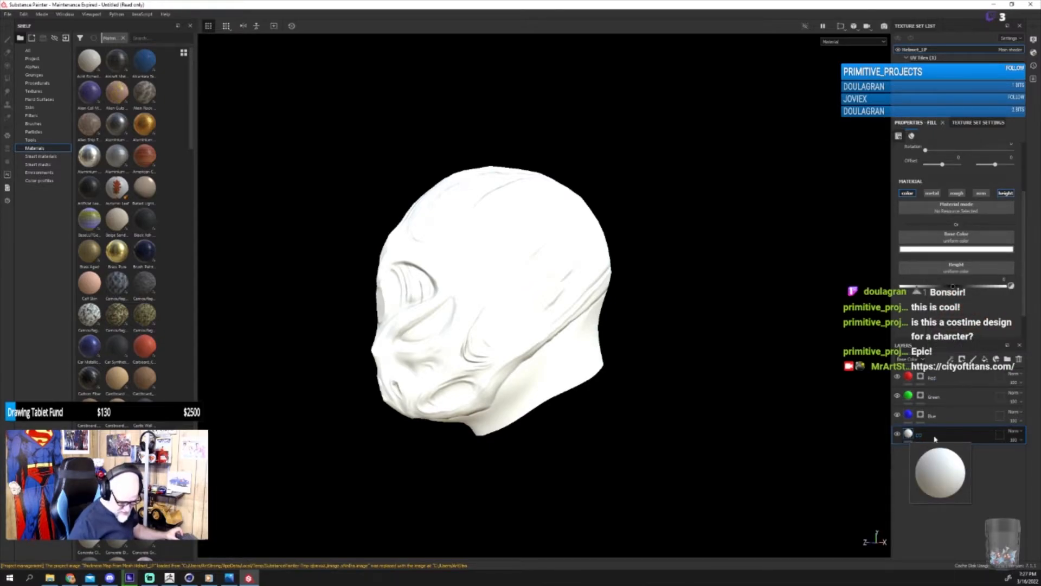
{"action": "key", "text": "ctrl+d"}
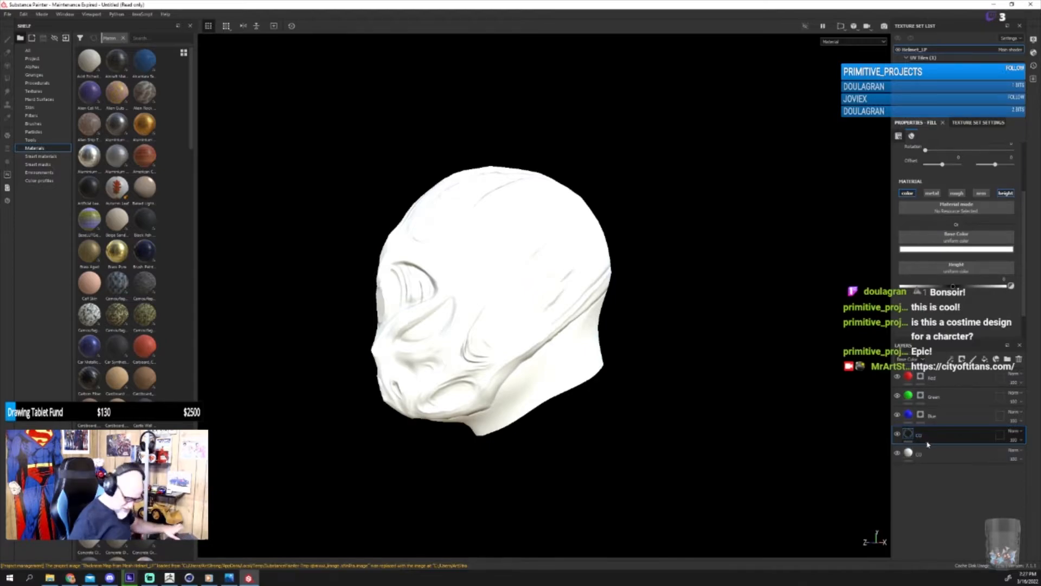
{"action": "double_click", "coordinate": [921, 455]}
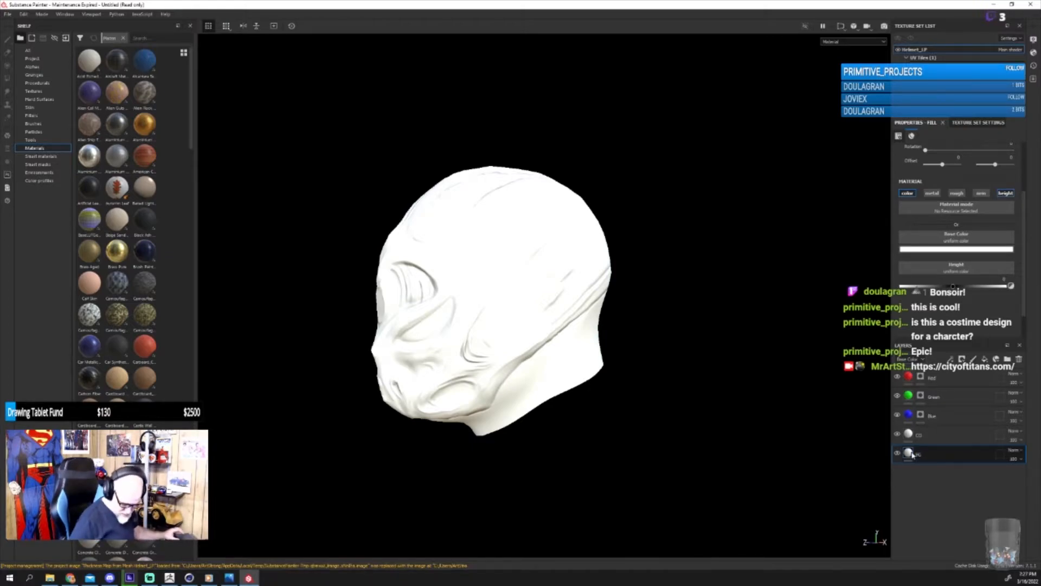
{"action": "left_click", "coordinate": [1007, 195]}
{"action": "left_click", "coordinate": [970, 251]}
{"action": "left_click_drag", "start_coordinate": [960, 297], "coordinate": [904, 384]}
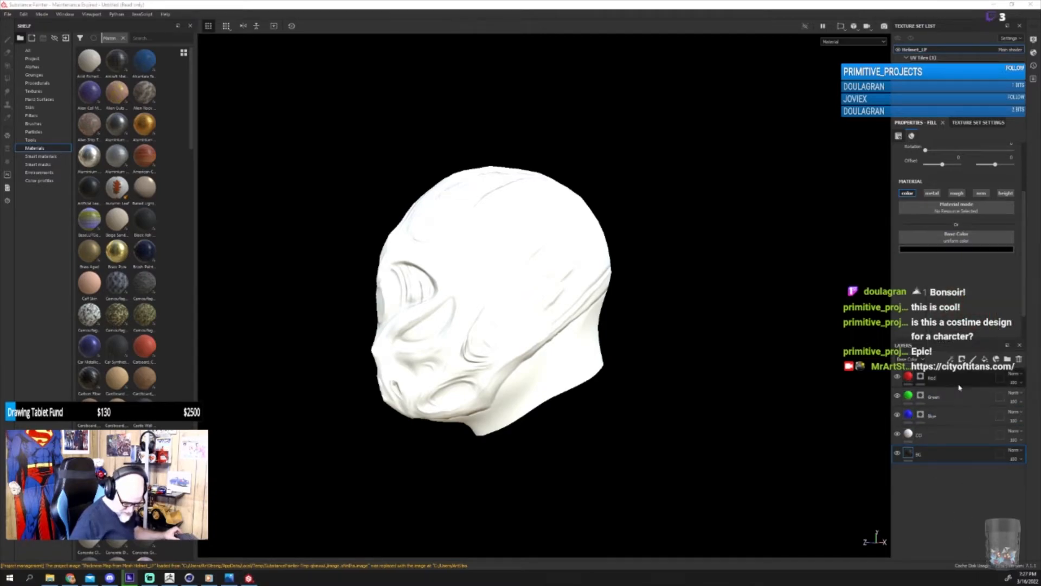
Step: Add a paint layer named Height between the Blue layer and the white fill layer
{"action": "left_click", "coordinate": [938, 379]}
{"action": "left_click", "coordinate": [956, 438], "text": "shift"}
{"action": "left_click", "coordinate": [956, 441]}
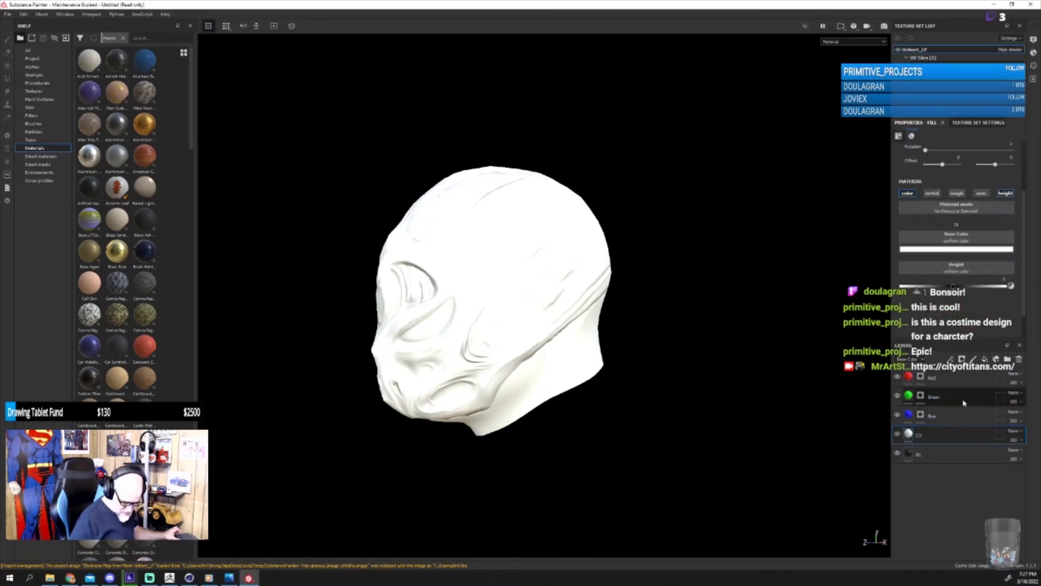
{"action": "left_click", "coordinate": [973, 360]}
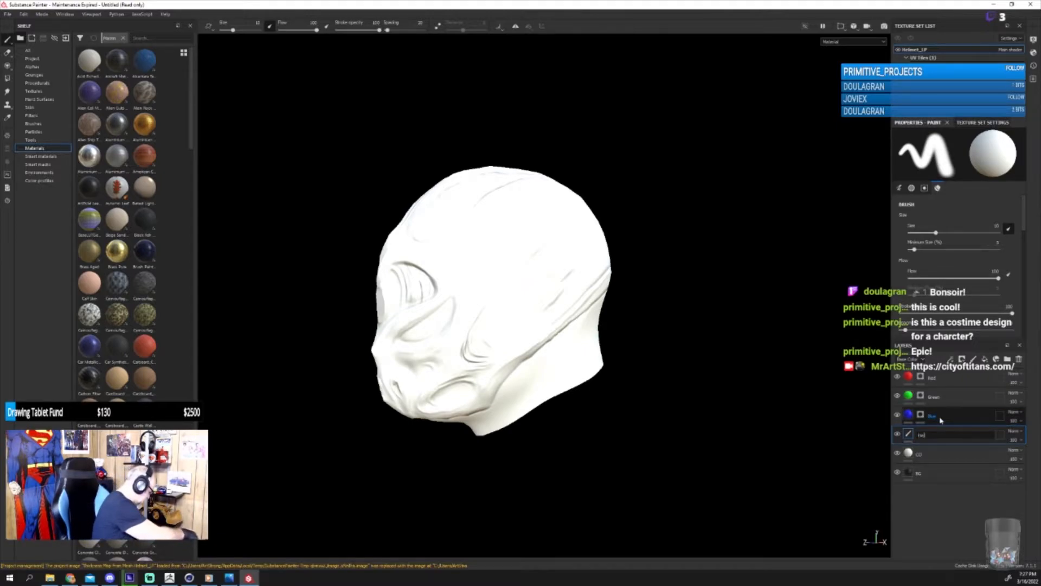
{"action": "key", "text": "Return"}
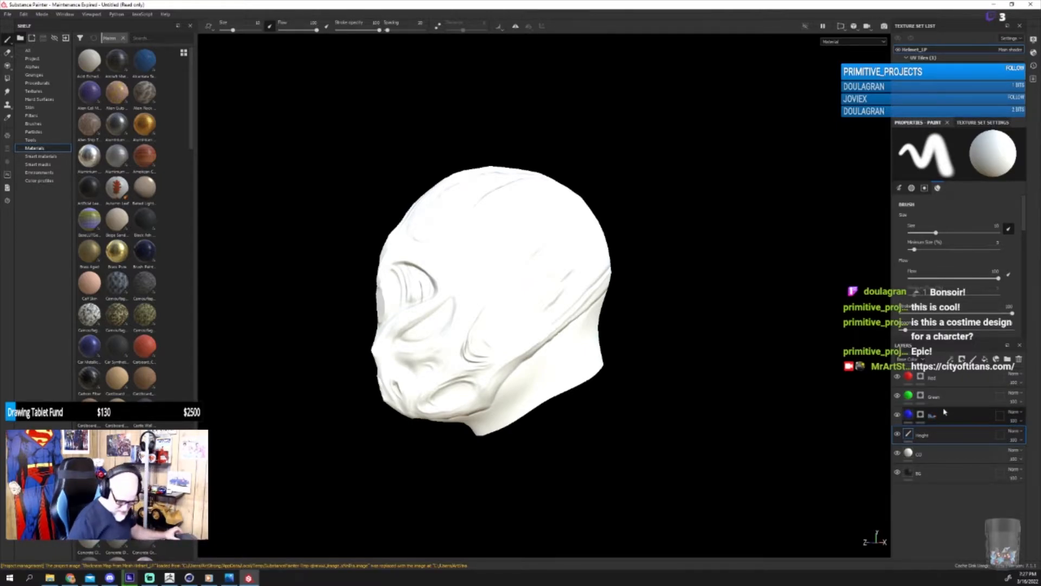
Step: Group the layers from Red down to the white fill into a folder and add a black mask to the folder
{"action": "left_click", "coordinate": [947, 380]}
{"action": "left_click", "coordinate": [945, 455], "text": "shift"}
{"action": "right_click", "coordinate": [946, 450]}
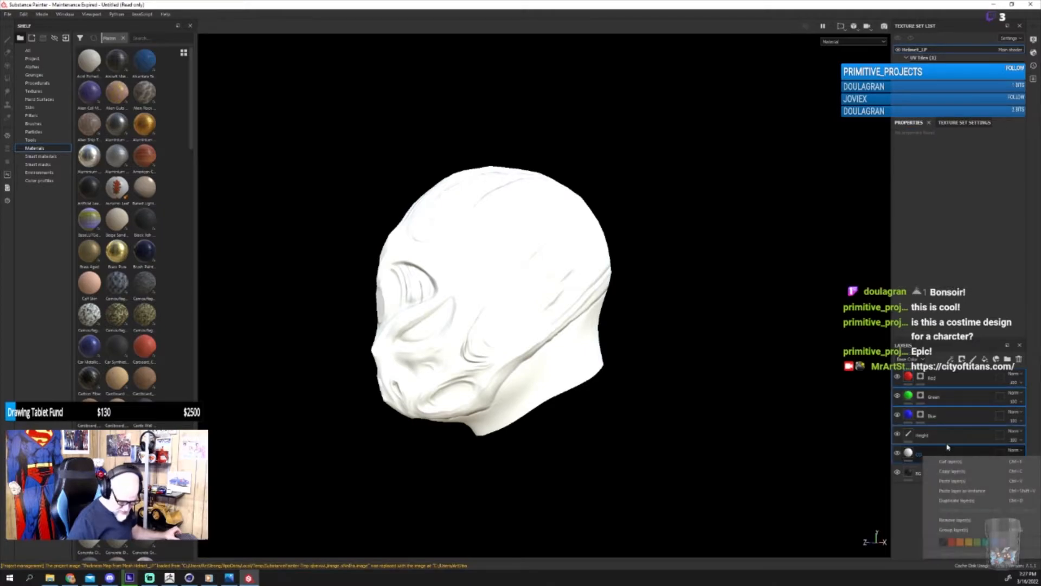
{"action": "left_click", "coordinate": [953, 529]}
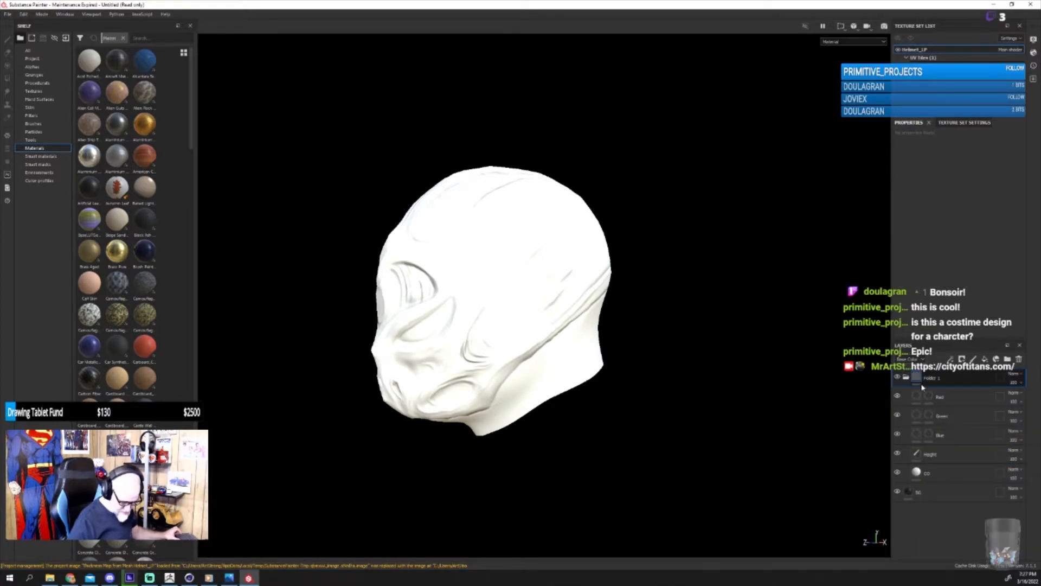
{"action": "right_click", "coordinate": [918, 378]}
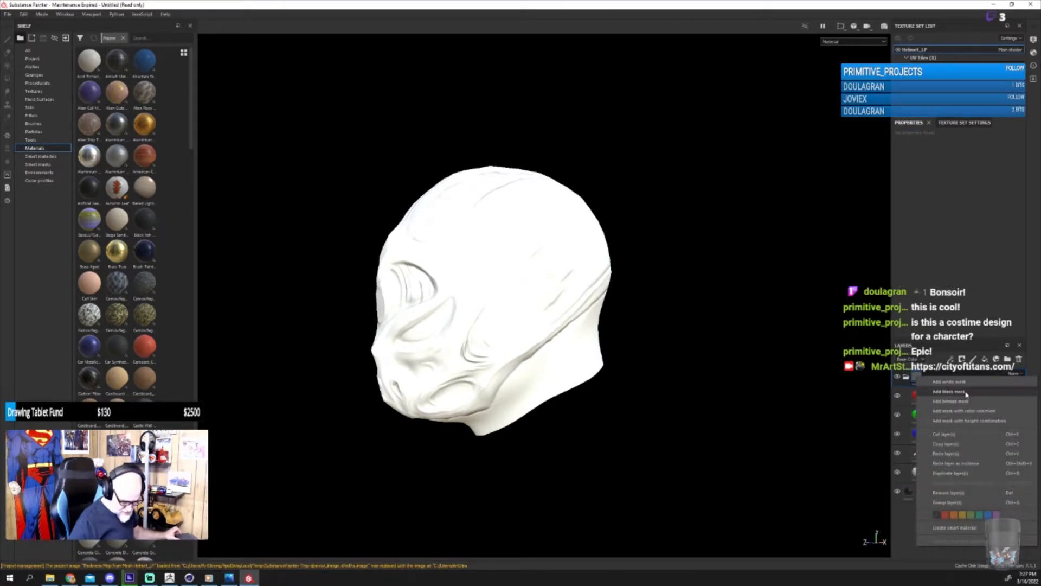
{"action": "left_click", "coordinate": [950, 391]}
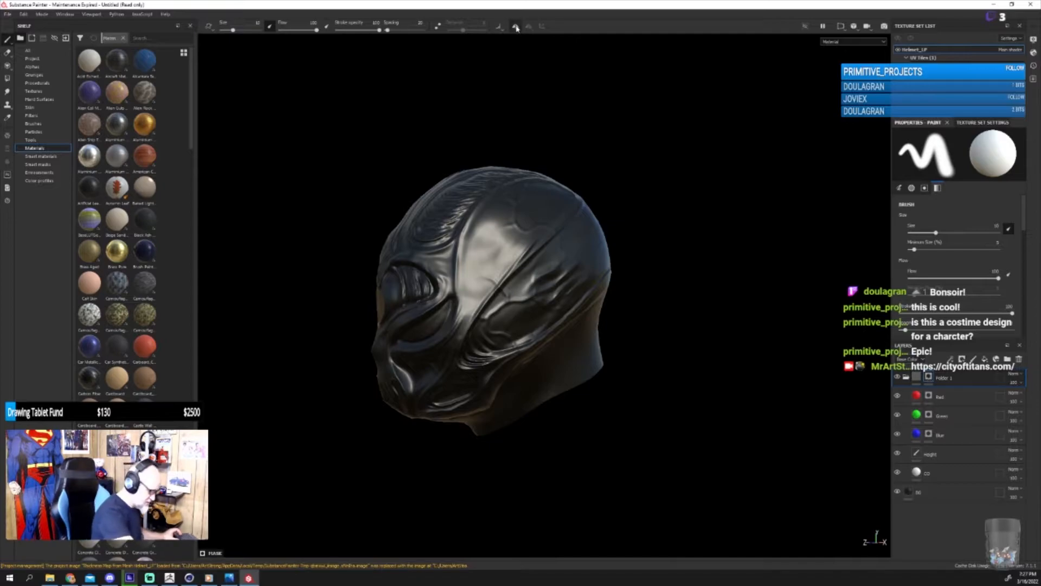
Step: Choose the Basic Hard brush for painting the folder's mask and turn off pen pressure for its size
{"action": "mouse_move", "coordinate": [651, 344]}
{"action": "left_mouse_down", "text": "alt"}
{"action": "mouse_move", "coordinate": [668, 385]}
{"action": "mouse_move", "coordinate": [715, 375]}
{"action": "left_mouse_up", "text": "alt"}
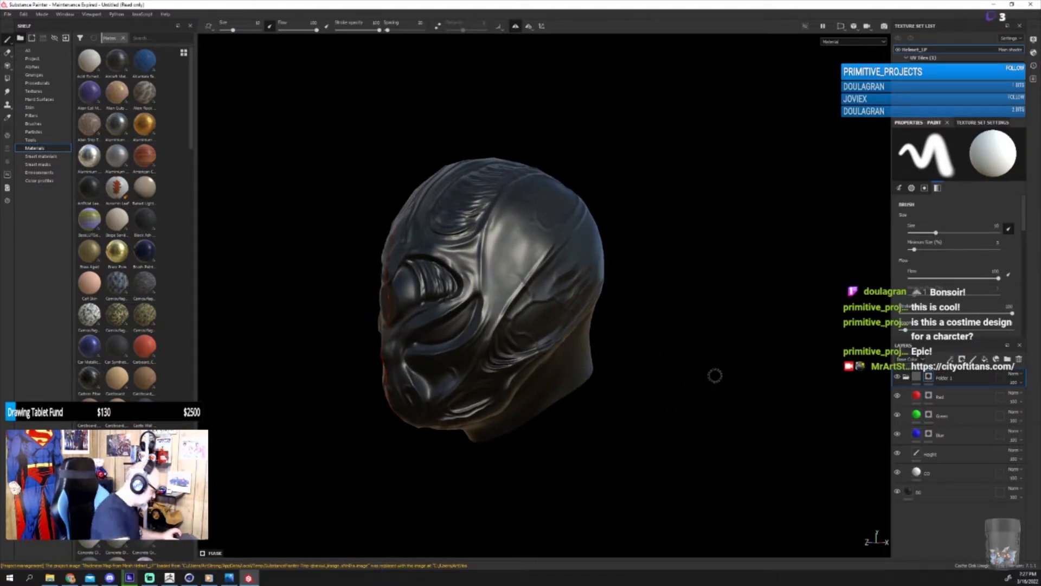
{"action": "left_click", "coordinate": [33, 124]}
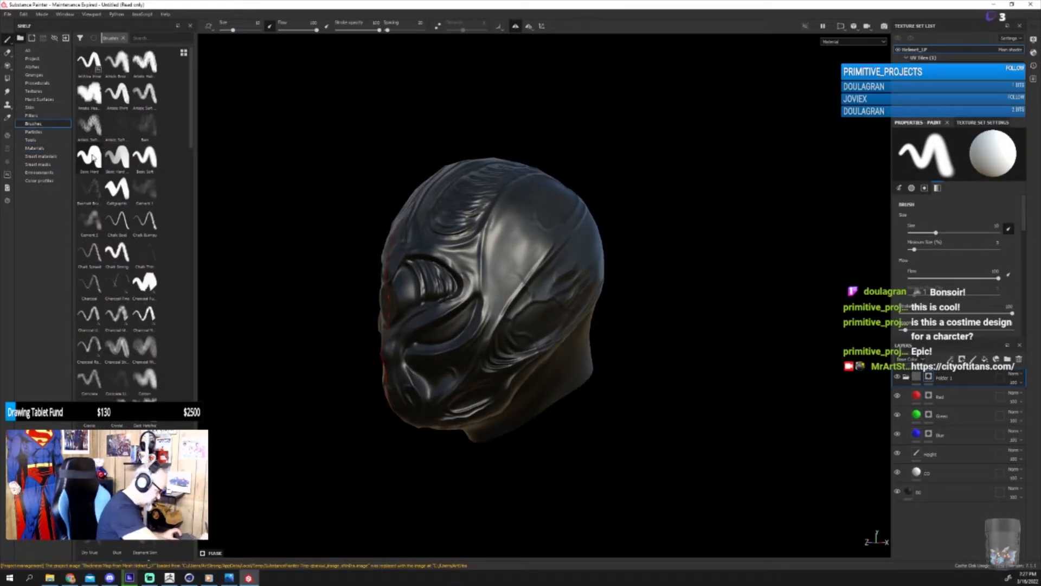
{"action": "left_click", "coordinate": [92, 157]}
{"action": "left_click_drag", "start_coordinate": [725, 425], "coordinate": [723, 399], "text": "alt"}
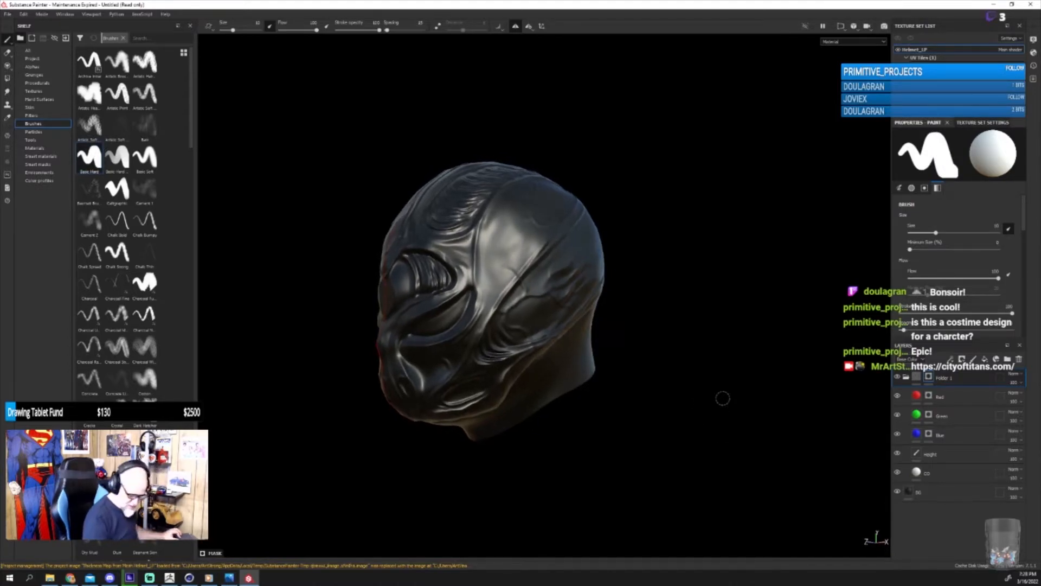
{"action": "left_click", "coordinate": [1009, 230]}
Step: Enlarge the brush and paint the folder's mask white over the helmet's upper shell and seam band, leaving the mouth area and neck unpainted
{"action": "middle_click_drag", "start_coordinate": [659, 345], "coordinate": [688, 403], "text": "alt"}
{"action": "left_click_drag", "start_coordinate": [700, 427], "coordinate": [674, 397], "text": "alt"}
{"action": "left_click_drag", "start_coordinate": [544, 286], "coordinate": [515, 352]}
{"action": "key", "text": "bracketright"}
{"action": "key", "text": "bracketright"}
{"action": "key", "text": "bracketright"}
{"action": "key", "text": "bracketright"}
{"action": "key", "text": "bracketright"}
{"action": "mouse_move", "coordinate": [539, 281]}
{"action": "left_mouse_down"}
{"action": "mouse_move", "coordinate": [530, 304]}
{"action": "mouse_move", "coordinate": [484, 346]}
{"action": "mouse_move", "coordinate": [434, 315]}
{"action": "mouse_move", "coordinate": [428, 374]}
{"action": "mouse_move", "coordinate": [553, 388]}
{"action": "mouse_move", "coordinate": [509, 297]}
{"action": "mouse_move", "coordinate": [447, 274]}
{"action": "mouse_move", "coordinate": [460, 331]}
{"action": "left_mouse_up"}
{"action": "left_click_drag", "start_coordinate": [617, 272], "coordinate": [647, 377], "text": "alt"}
{"action": "mouse_move", "coordinate": [465, 369]}
{"action": "left_mouse_down"}
{"action": "mouse_move", "coordinate": [486, 266]}
{"action": "mouse_move", "coordinate": [525, 346]}
{"action": "mouse_move", "coordinate": [580, 344]}
{"action": "mouse_move", "coordinate": [604, 304]}
{"action": "mouse_move", "coordinate": [477, 239]}
{"action": "mouse_move", "coordinate": [559, 231]}
{"action": "left_mouse_up"}
{"action": "left_click_drag", "start_coordinate": [684, 266], "coordinate": [549, 359], "text": "alt"}
{"action": "mouse_move", "coordinate": [583, 297]}
{"action": "left_mouse_down"}
{"action": "mouse_move", "coordinate": [581, 270]}
{"action": "mouse_move", "coordinate": [631, 276]}
{"action": "mouse_move", "coordinate": [606, 346]}
{"action": "mouse_move", "coordinate": [561, 328]}
{"action": "left_mouse_up"}
{"action": "mouse_move", "coordinate": [676, 399]}
{"action": "left_mouse_down", "text": "alt"}
{"action": "mouse_move", "coordinate": [683, 384]}
{"action": "mouse_move", "coordinate": [665, 287]}
{"action": "left_mouse_up", "text": "alt"}
{"action": "mouse_move", "coordinate": [584, 295]}
{"action": "left_mouse_down"}
{"action": "mouse_move", "coordinate": [602, 309]}
{"action": "mouse_move", "coordinate": [510, 434]}
{"action": "mouse_move", "coordinate": [521, 402]}
{"action": "mouse_move", "coordinate": [592, 363]}
{"action": "mouse_move", "coordinate": [521, 428]}
{"action": "mouse_move", "coordinate": [518, 469]}
{"action": "left_mouse_up"}
{"action": "left_click_drag", "start_coordinate": [678, 379], "coordinate": [674, 288], "text": "alt"}
{"action": "mouse_move", "coordinate": [499, 399]}
{"action": "left_mouse_down"}
{"action": "mouse_move", "coordinate": [450, 453]}
{"action": "mouse_move", "coordinate": [445, 436]}
{"action": "left_mouse_up"}
{"action": "mouse_move", "coordinate": [677, 365]}
{"action": "left_mouse_down", "text": "alt"}
{"action": "mouse_move", "coordinate": [624, 360]}
{"action": "mouse_move", "coordinate": [708, 367]}
{"action": "mouse_move", "coordinate": [613, 380]}
{"action": "left_mouse_up", "text": "alt"}
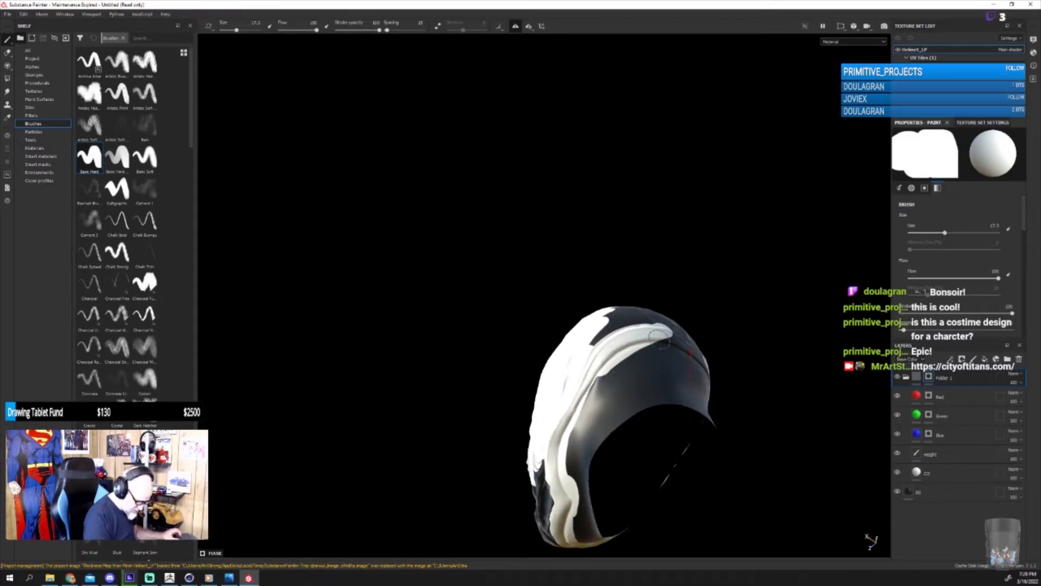
{"action": "mouse_move", "coordinate": [692, 354]}
{"action": "left_mouse_down", "text": "alt"}
{"action": "mouse_move", "coordinate": [742, 444]}
{"action": "mouse_move", "coordinate": [733, 426]}
{"action": "left_mouse_up", "text": "alt"}
{"action": "mouse_move", "coordinate": [610, 328]}
{"action": "left_mouse_down"}
{"action": "mouse_move", "coordinate": [688, 301]}
{"action": "mouse_move", "coordinate": [668, 255]}
{"action": "mouse_move", "coordinate": [690, 243]}
{"action": "mouse_move", "coordinate": [707, 293]}
{"action": "left_mouse_up"}
{"action": "mouse_move", "coordinate": [712, 371]}
{"action": "left_mouse_down", "text": "alt"}
{"action": "mouse_move", "coordinate": [784, 318]}
{"action": "mouse_move", "coordinate": [728, 351]}
{"action": "left_mouse_up", "text": "alt"}
Step: Shrink the brush and paint the folder's mask white along the rest of the seam band, from the jaw around the back of the head
{"action": "key", "text": "bracketleft"}
{"action": "key", "text": "bracketleft"}
{"action": "key", "text": "bracketleft"}
{"action": "key", "text": "bracketleft"}
{"action": "key", "text": "bracketleft"}
{"action": "key", "text": "bracketleft"}
{"action": "key", "text": "bracketleft"}
{"action": "key", "text": "bracketleft"}
{"action": "key", "text": "bracketleft"}
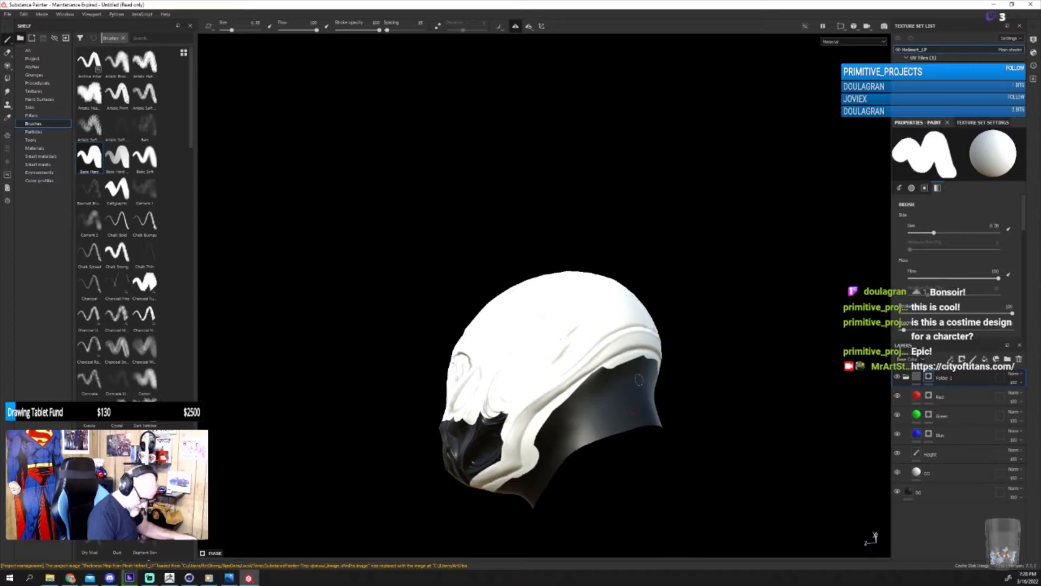
Step: Shrink the brush further and paint black into the folder's mask to trim the seam band's lower edge from the jaw toward the back
{"action": "middle_click_drag", "start_coordinate": [704, 381], "coordinate": [700, 332], "text": "alt"}
{"action": "mouse_move", "coordinate": [706, 371]}
{"action": "left_mouse_down", "text": "alt"}
{"action": "mouse_move", "coordinate": [716, 395]}
{"action": "mouse_move", "coordinate": [704, 381]}
{"action": "left_mouse_up", "text": "alt"}
{"action": "right_click_drag", "start_coordinate": [703, 381], "coordinate": [722, 534], "text": "alt"}
{"action": "right_click_drag", "start_coordinate": [688, 401], "coordinate": [700, 481], "text": "alt"}
{"action": "mouse_move", "coordinate": [701, 466]}
{"action": "left_mouse_down", "text": "alt"}
{"action": "mouse_move", "coordinate": [735, 457]}
{"action": "mouse_move", "coordinate": [733, 435]}
{"action": "left_mouse_up", "text": "alt"}
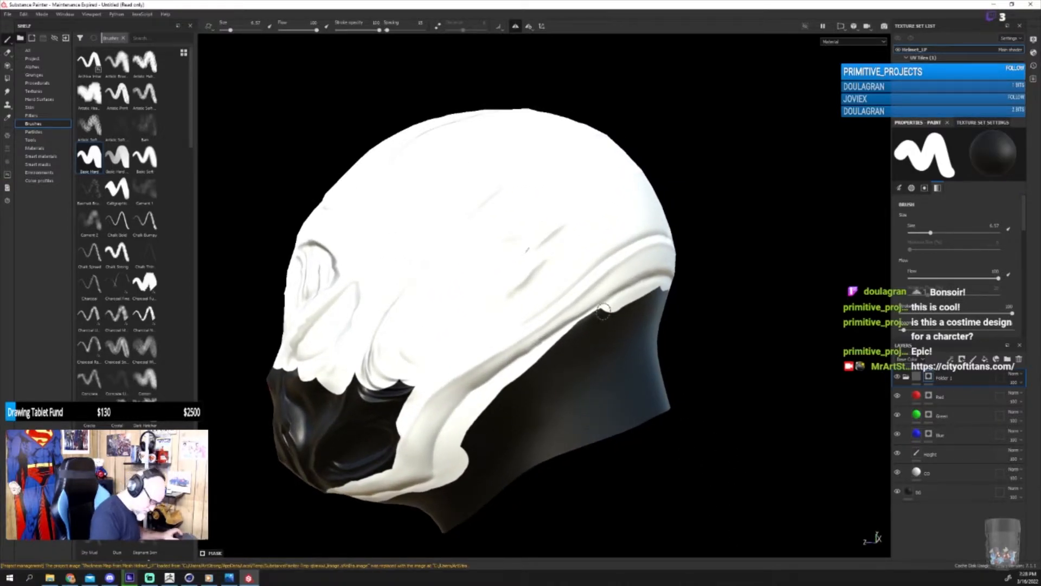
{"action": "key", "text": "bracketleft"}
{"action": "key", "text": "bracketleft"}
{"action": "key", "text": "bracketleft"}
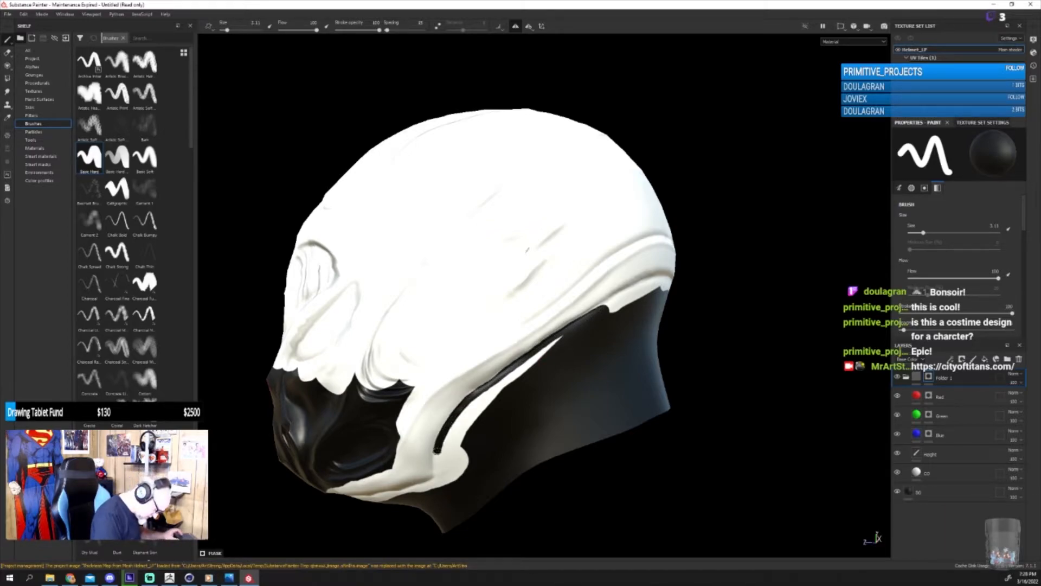
{"action": "mouse_move", "coordinate": [440, 484]}
{"action": "left_mouse_down"}
{"action": "mouse_move", "coordinate": [462, 453]}
{"action": "mouse_move", "coordinate": [444, 481]}
{"action": "mouse_move", "coordinate": [457, 422]}
{"action": "mouse_move", "coordinate": [449, 470]}
{"action": "mouse_move", "coordinate": [458, 460]}
{"action": "left_mouse_up"}
{"action": "mouse_move", "coordinate": [481, 415]}
{"action": "left_mouse_down"}
{"action": "mouse_move", "coordinate": [471, 407]}
{"action": "mouse_move", "coordinate": [550, 342]}
{"action": "left_mouse_up"}
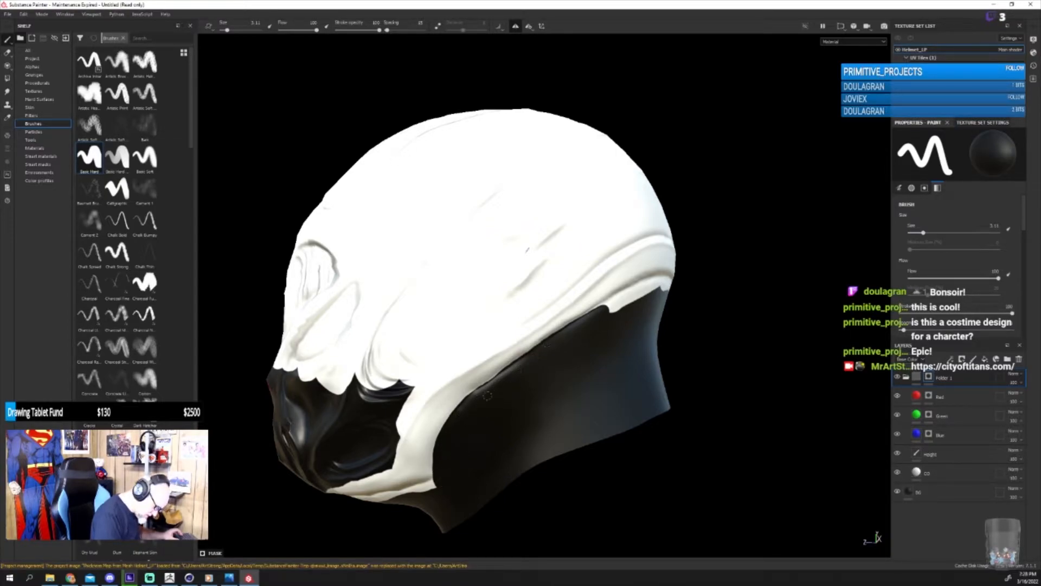
Step: Trim the folder's mask with black along the underside of the jaw and chin, following the edge of the band
{"action": "mouse_move", "coordinate": [476, 439]}
{"action": "left_mouse_down", "text": "alt"}
{"action": "mouse_move", "coordinate": [489, 419]}
{"action": "mouse_move", "coordinate": [515, 442]}
{"action": "mouse_move", "coordinate": [628, 425]}
{"action": "mouse_move", "coordinate": [606, 362]}
{"action": "left_mouse_up", "text": "alt"}
{"action": "left_click_drag", "start_coordinate": [553, 406], "coordinate": [485, 402]}
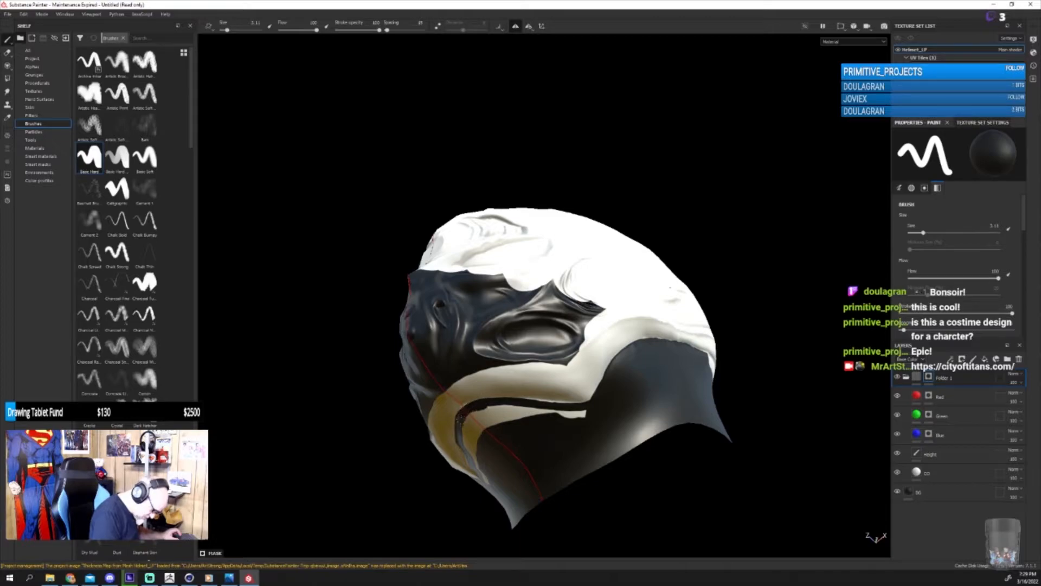
{"action": "mouse_move", "coordinate": [478, 404]}
{"action": "left_mouse_down"}
{"action": "mouse_move", "coordinate": [466, 437]}
{"action": "mouse_move", "coordinate": [478, 460]}
{"action": "mouse_move", "coordinate": [480, 418]}
{"action": "left_mouse_up"}
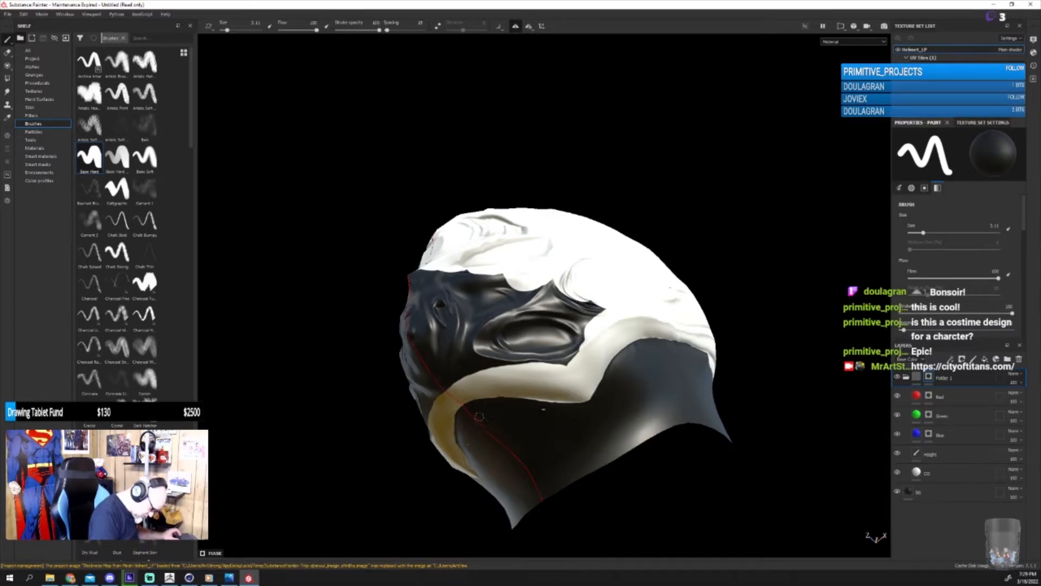
{"action": "mouse_move", "coordinate": [564, 421]}
{"action": "left_mouse_down", "text": "alt"}
{"action": "mouse_move", "coordinate": [558, 473]}
{"action": "mouse_move", "coordinate": [528, 413]}
{"action": "left_mouse_up", "text": "alt"}
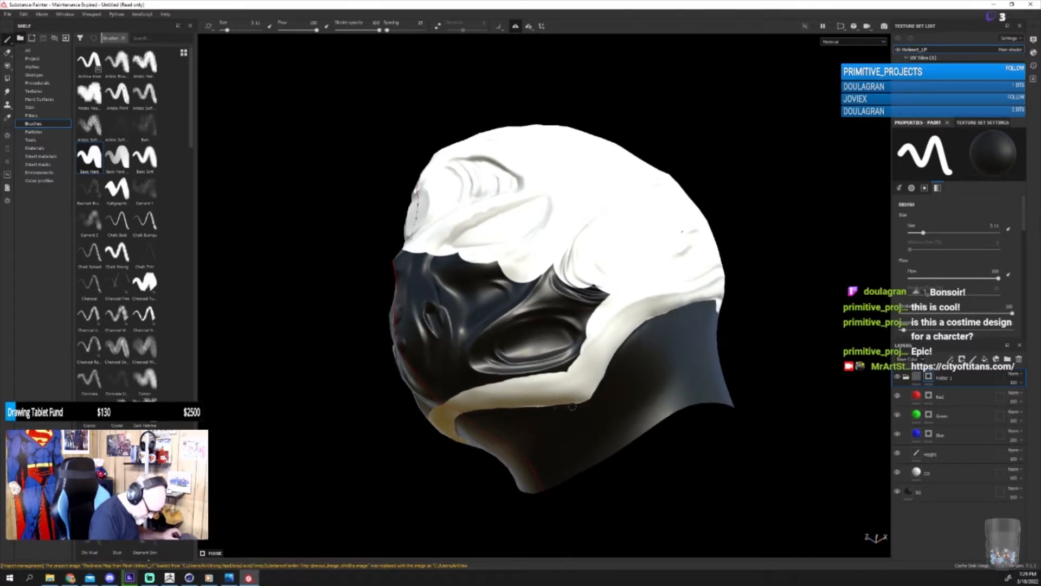
Step: Paint out the white overspill in the folder's mask below the seam band at the nape and behind the ear
{"action": "mouse_move", "coordinate": [619, 395]}
{"action": "left_mouse_down", "text": "alt"}
{"action": "mouse_move", "coordinate": [542, 399]}
{"action": "mouse_move", "coordinate": [689, 438]}
{"action": "mouse_move", "coordinate": [662, 440]}
{"action": "left_mouse_up", "text": "alt"}
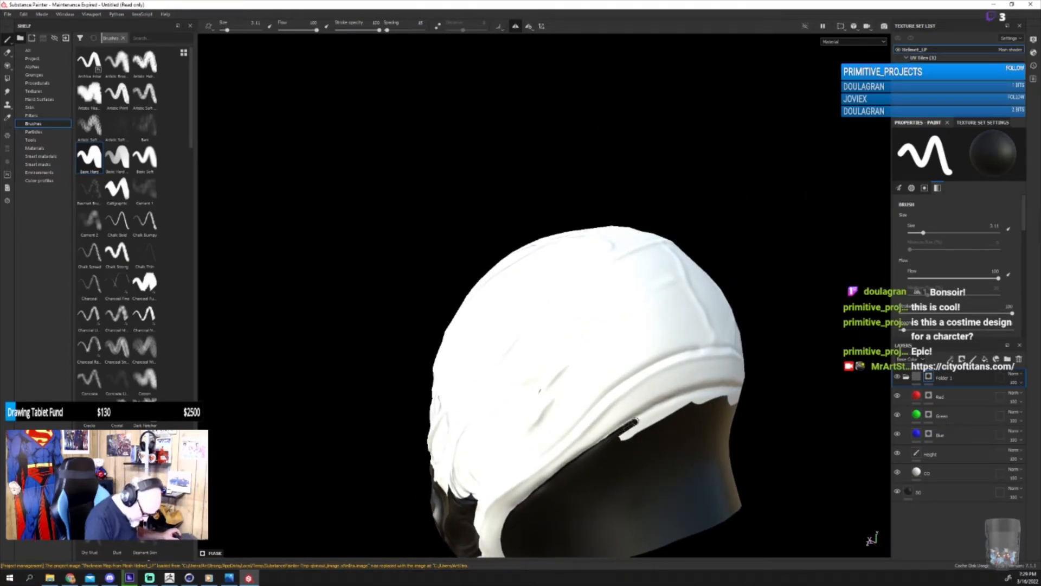
{"action": "mouse_move", "coordinate": [716, 395]}
{"action": "left_mouse_down"}
{"action": "mouse_move", "coordinate": [586, 456]}
{"action": "mouse_move", "coordinate": [635, 446]}
{"action": "mouse_move", "coordinate": [539, 472]}
{"action": "mouse_move", "coordinate": [594, 429]}
{"action": "left_mouse_up"}
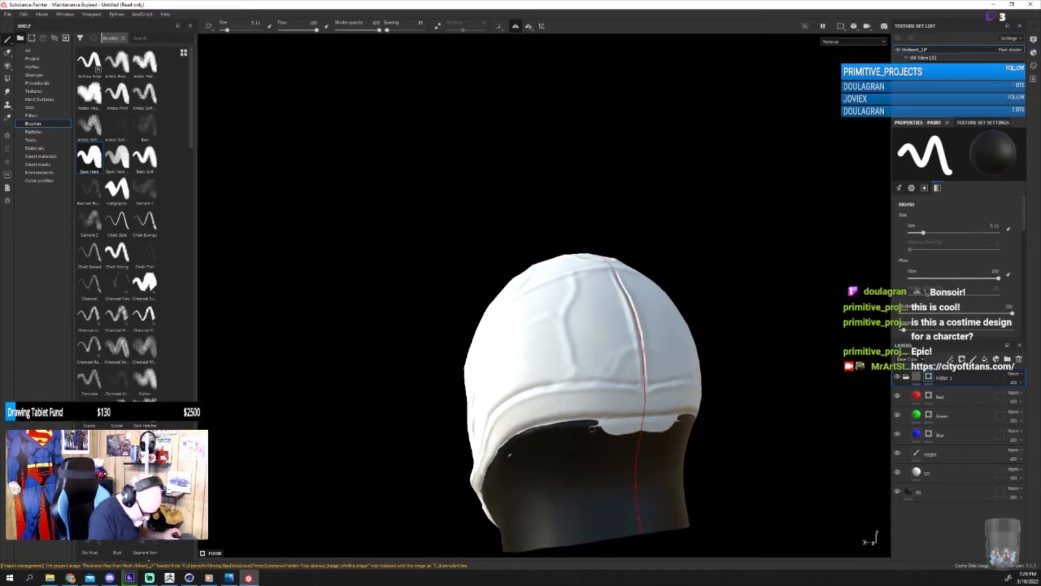
{"action": "mouse_move", "coordinate": [670, 426]}
{"action": "left_mouse_down"}
{"action": "mouse_move", "coordinate": [590, 434]}
{"action": "mouse_move", "coordinate": [670, 430]}
{"action": "left_mouse_up"}
{"action": "left_click_drag", "start_coordinate": [598, 429], "coordinate": [507, 457], "text": "alt"}
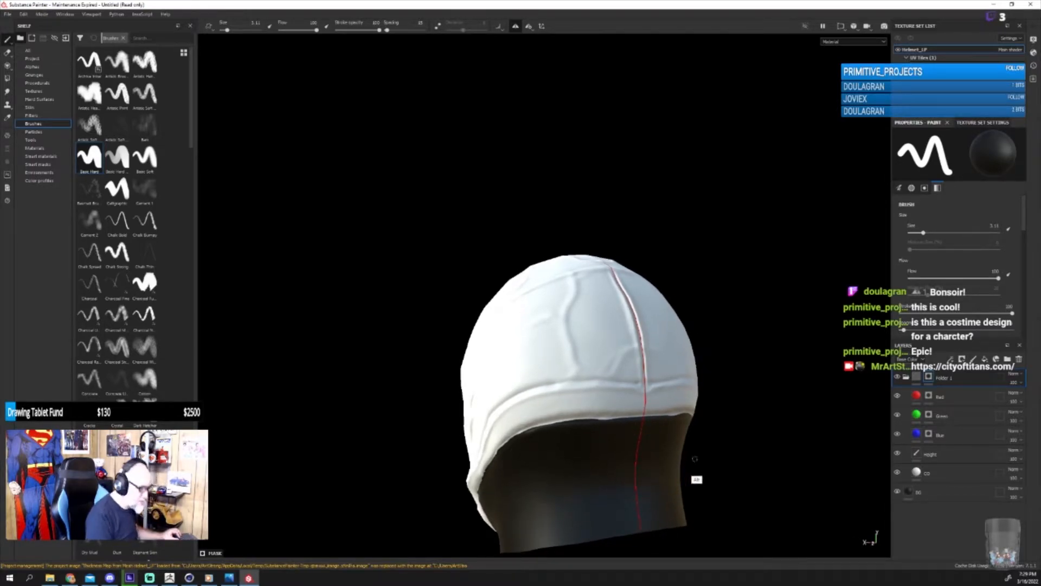
{"action": "left_click_drag", "start_coordinate": [687, 454], "coordinate": [774, 430], "text": "alt"}
{"action": "left_click_drag", "start_coordinate": [709, 451], "coordinate": [752, 436], "text": "alt"}
{"action": "left_click_drag", "start_coordinate": [608, 442], "coordinate": [591, 449], "text": "alt"}
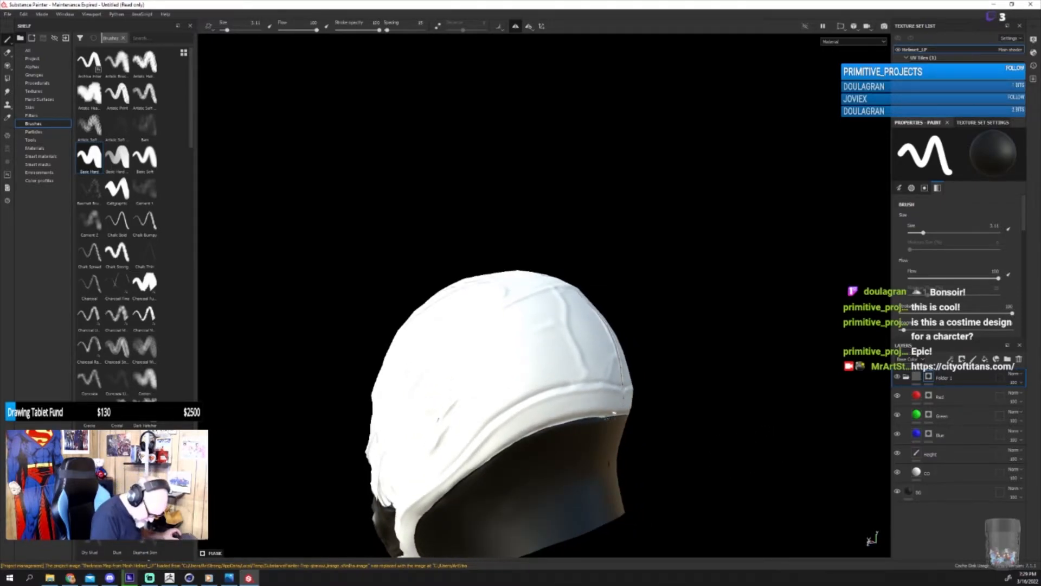
Step: Enlarge the brush, paint the folder's mask white over the remaining face and mouth area, and rotate the environment lighting
{"action": "left_click_drag", "start_coordinate": [500, 469], "coordinate": [612, 455], "text": "alt"}
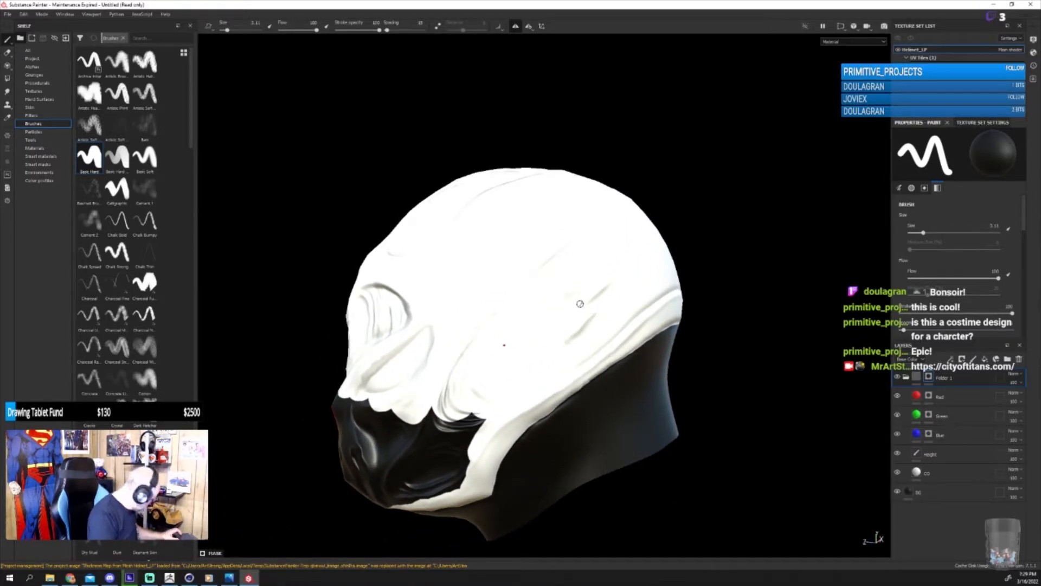
{"action": "mouse_move", "coordinate": [582, 325]}
{"action": "left_mouse_down", "text": "alt"}
{"action": "mouse_move", "coordinate": [688, 347]}
{"action": "mouse_move", "coordinate": [688, 307]}
{"action": "mouse_move", "coordinate": [657, 358]}
{"action": "mouse_move", "coordinate": [686, 270]}
{"action": "mouse_move", "coordinate": [557, 345]}
{"action": "mouse_move", "coordinate": [470, 341]}
{"action": "mouse_move", "coordinate": [386, 307]}
{"action": "mouse_move", "coordinate": [618, 315]}
{"action": "mouse_move", "coordinate": [434, 270]}
{"action": "mouse_move", "coordinate": [408, 345]}
{"action": "mouse_move", "coordinate": [405, 428]}
{"action": "mouse_move", "coordinate": [424, 304]}
{"action": "mouse_move", "coordinate": [467, 315]}
{"action": "mouse_move", "coordinate": [470, 378]}
{"action": "mouse_move", "coordinate": [513, 344]}
{"action": "mouse_move", "coordinate": [514, 363]}
{"action": "left_mouse_up", "text": "alt"}
{"action": "key", "text": "bracketright"}
{"action": "key", "text": "bracketright"}
{"action": "key", "text": "bracketright"}
{"action": "key", "text": "bracketright"}
{"action": "mouse_move", "coordinate": [607, 365]}
{"action": "left_mouse_down", "text": "alt"}
{"action": "mouse_move", "coordinate": [474, 378]}
{"action": "mouse_move", "coordinate": [548, 374]}
{"action": "mouse_move", "coordinate": [523, 413]}
{"action": "mouse_move", "coordinate": [460, 416]}
{"action": "mouse_move", "coordinate": [445, 399]}
{"action": "mouse_move", "coordinate": [511, 358]}
{"action": "mouse_move", "coordinate": [521, 399]}
{"action": "mouse_move", "coordinate": [508, 396]}
{"action": "mouse_move", "coordinate": [597, 346]}
{"action": "mouse_move", "coordinate": [616, 358]}
{"action": "mouse_move", "coordinate": [553, 416]}
{"action": "mouse_move", "coordinate": [660, 360]}
{"action": "mouse_move", "coordinate": [607, 370]}
{"action": "mouse_move", "coordinate": [590, 360]}
{"action": "mouse_move", "coordinate": [733, 332]}
{"action": "mouse_move", "coordinate": [658, 369]}
{"action": "mouse_move", "coordinate": [680, 376]}
{"action": "left_mouse_up", "text": "alt"}
{"action": "key", "text": "f"}
{"action": "right_click_drag", "start_coordinate": [680, 376], "coordinate": [685, 351], "text": "shift"}
{"action": "middle_click_drag", "start_coordinate": [654, 354], "coordinate": [683, 406], "text": "alt"}
{"action": "left_click_drag", "start_coordinate": [683, 406], "coordinate": [685, 388], "text": "alt"}
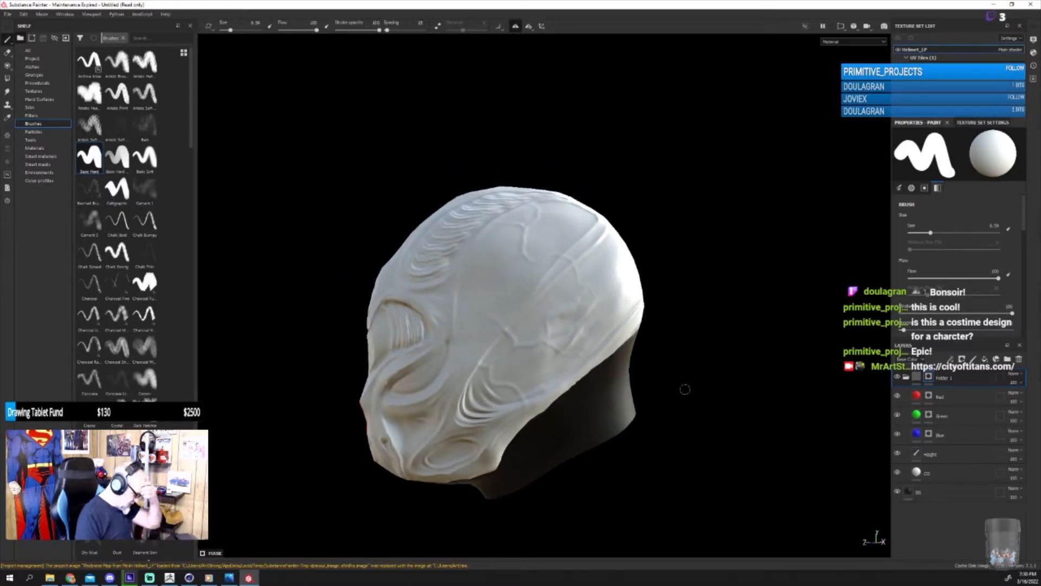
Step: Shrink the brush, then outline and fill the eye openings with white in the Red layer's mask
{"action": "left_click", "coordinate": [931, 399]}
{"action": "left_click_drag", "start_coordinate": [704, 481], "coordinate": [741, 420], "text": "alt"}
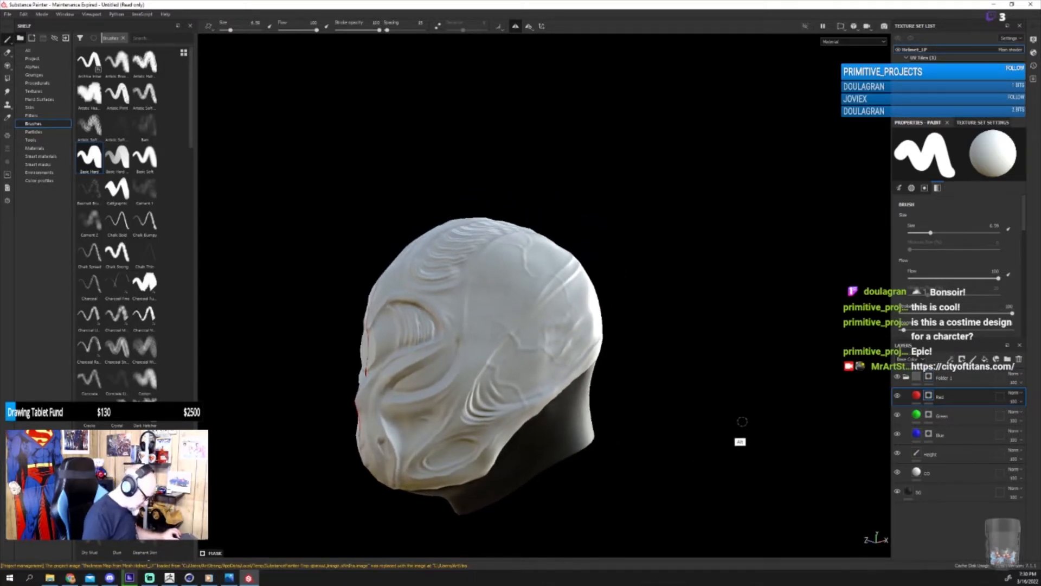
{"action": "middle_click_drag", "start_coordinate": [633, 396], "coordinate": [694, 396], "text": "alt"}
{"action": "left_click_drag", "start_coordinate": [694, 395], "coordinate": [698, 411], "text": "alt"}
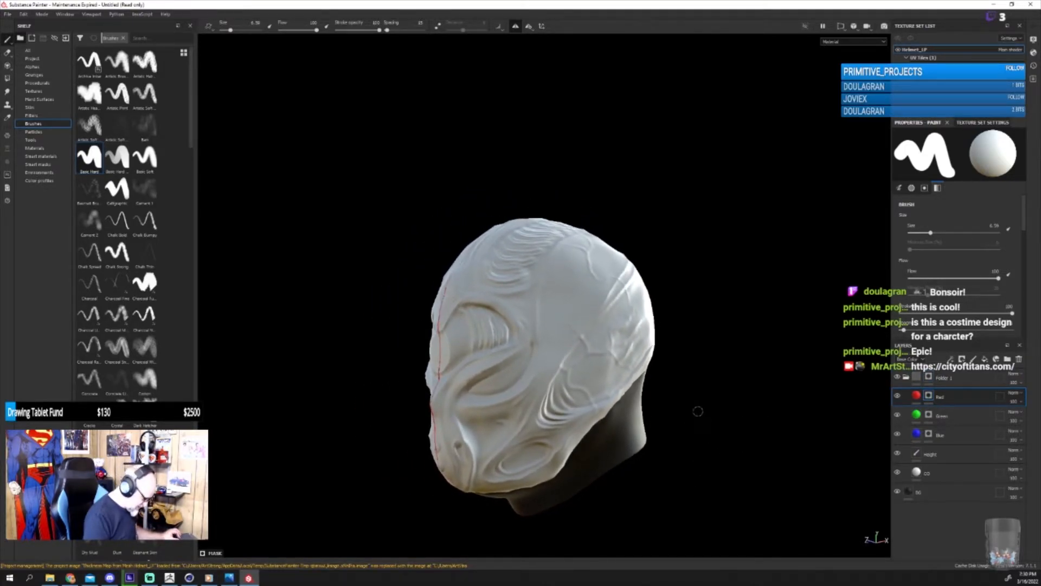
{"action": "key", "text": "bracketleft"}
{"action": "key", "text": "bracketleft"}
{"action": "key", "text": "bracketleft"}
{"action": "key", "text": "bracketleft"}
{"action": "key", "text": "bracketleft"}
{"action": "key", "text": "bracketleft"}
{"action": "key", "text": "bracketleft"}
{"action": "key", "text": "bracketleft"}
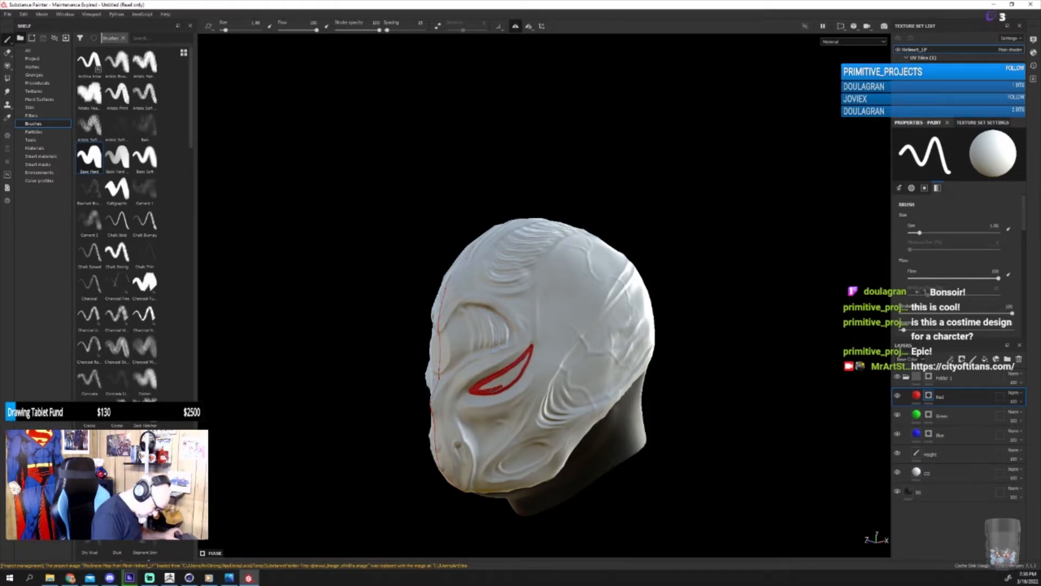
{"action": "mouse_move", "coordinate": [518, 365]}
{"action": "left_mouse_down"}
{"action": "mouse_move", "coordinate": [486, 387]}
{"action": "mouse_move", "coordinate": [514, 376]}
{"action": "left_mouse_up"}
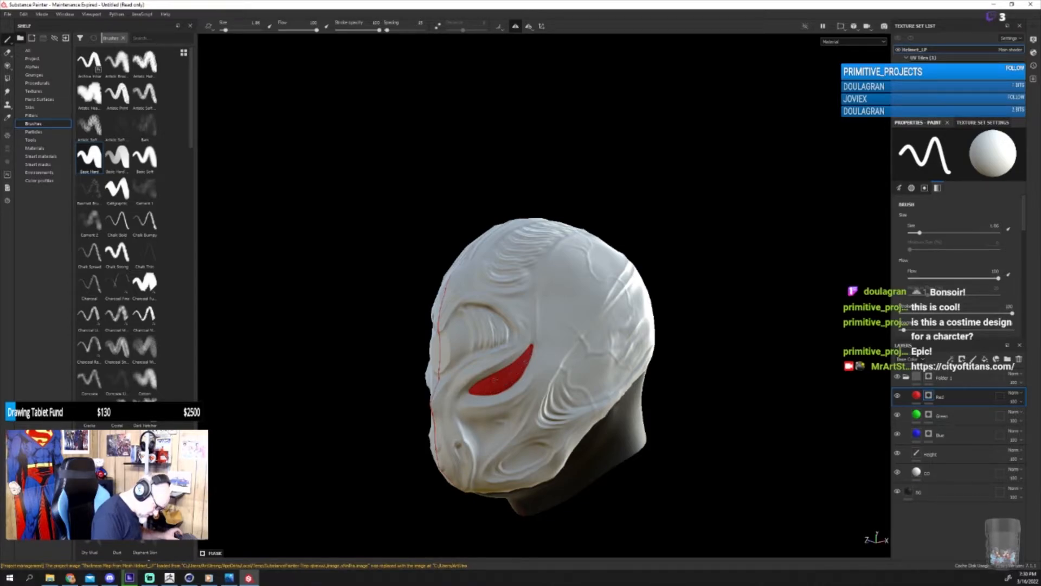
Step: Outline and fill the notched round forehead emblem with white in the Green layer's mask
{"action": "left_click_drag", "start_coordinate": [675, 392], "coordinate": [574, 405], "text": "alt"}
{"action": "left_click", "coordinate": [929, 414]}
{"action": "left_click_drag", "start_coordinate": [699, 435], "coordinate": [760, 432], "text": "alt"}
{"action": "mouse_move", "coordinate": [529, 314]}
{"action": "left_mouse_down"}
{"action": "mouse_move", "coordinate": [545, 358]}
{"action": "mouse_move", "coordinate": [509, 383]}
{"action": "left_mouse_up"}
{"action": "mouse_move", "coordinate": [561, 331]}
{"action": "left_mouse_down", "text": "alt"}
{"action": "mouse_move", "coordinate": [520, 322]}
{"action": "mouse_move", "coordinate": [511, 333]}
{"action": "left_mouse_up", "text": "alt"}
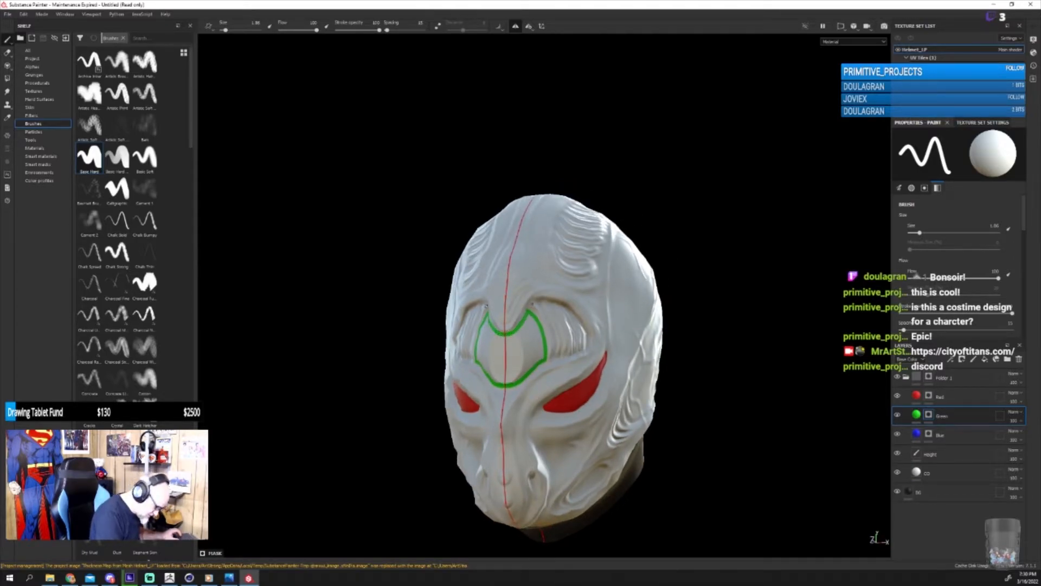
{"action": "mouse_move", "coordinate": [646, 309]}
{"action": "left_mouse_down", "text": "alt"}
{"action": "mouse_move", "coordinate": [708, 298]}
{"action": "mouse_move", "coordinate": [713, 309]}
{"action": "mouse_move", "coordinate": [737, 306]}
{"action": "left_mouse_up", "text": "alt"}
{"action": "mouse_move", "coordinate": [484, 321]}
{"action": "left_mouse_down"}
{"action": "mouse_move", "coordinate": [478, 350]}
{"action": "mouse_move", "coordinate": [496, 327]}
{"action": "mouse_move", "coordinate": [489, 321]}
{"action": "mouse_move", "coordinate": [482, 350]}
{"action": "mouse_move", "coordinate": [491, 327]}
{"action": "mouse_move", "coordinate": [495, 365]}
{"action": "mouse_move", "coordinate": [514, 331]}
{"action": "mouse_move", "coordinate": [505, 374]}
{"action": "mouse_move", "coordinate": [514, 374]}
{"action": "left_mouse_up"}
{"action": "mouse_move", "coordinate": [646, 382]}
{"action": "left_mouse_down", "text": "alt"}
{"action": "mouse_move", "coordinate": [668, 376]}
{"action": "mouse_move", "coordinate": [652, 373]}
{"action": "left_mouse_up", "text": "alt"}
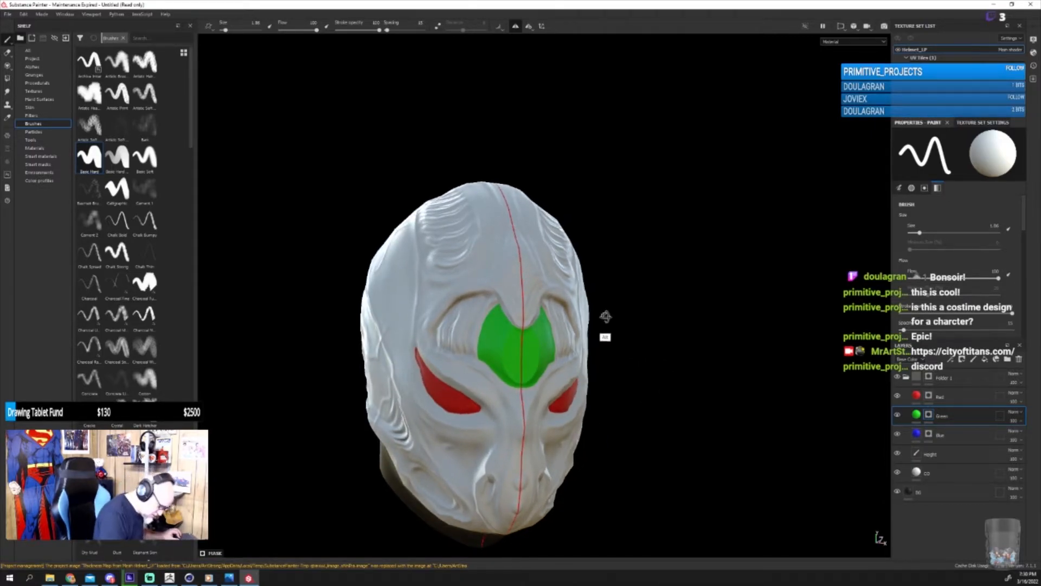
Step: Trim the Green layer's mask with black around the notch and upper points of the forehead emblem
{"action": "left_click_drag", "start_coordinate": [607, 336], "coordinate": [602, 330], "text": "alt"}
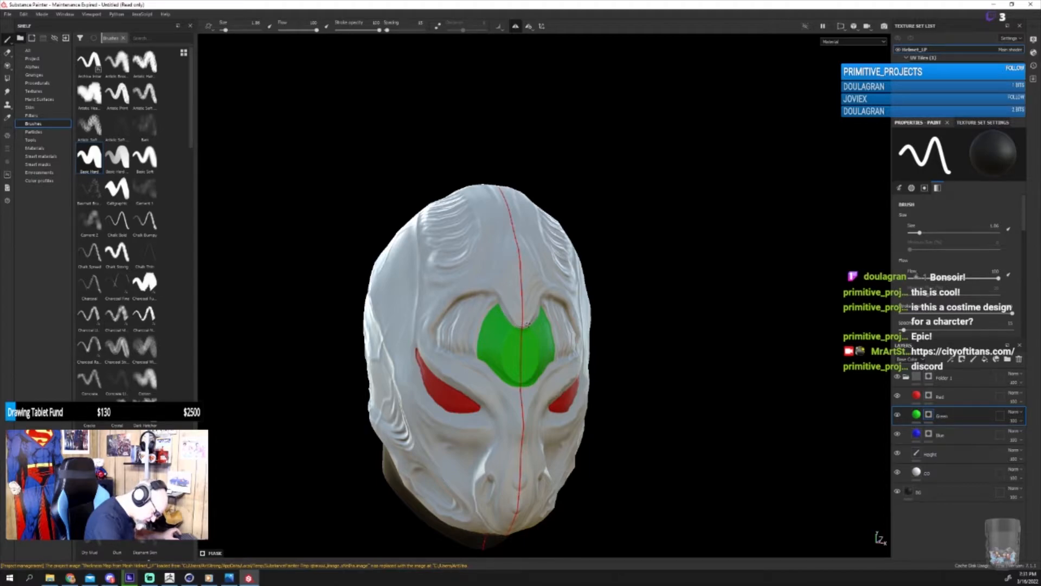
{"action": "left_click_drag", "start_coordinate": [525, 316], "coordinate": [669, 372], "text": "alt"}
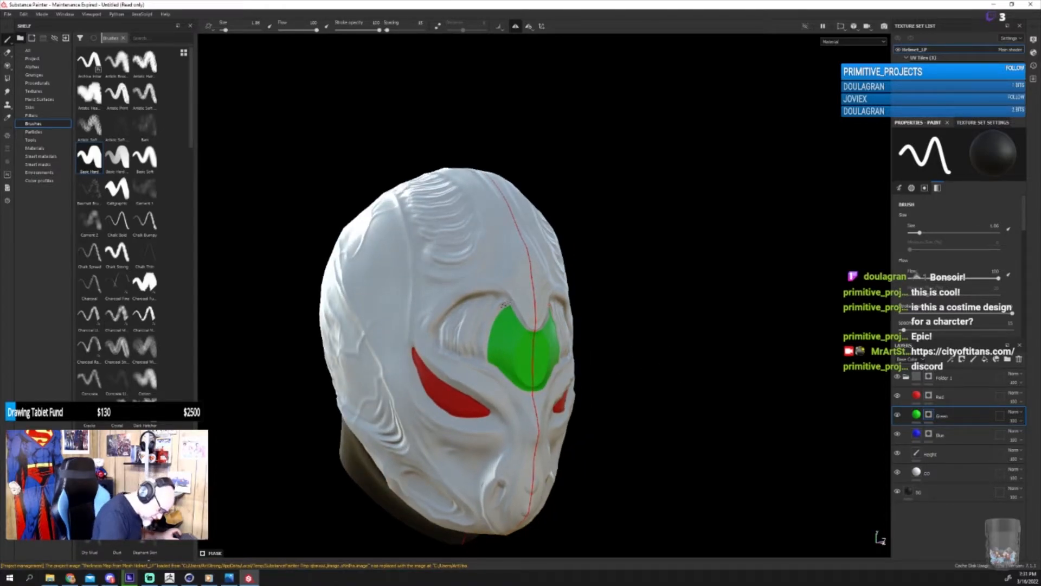
{"action": "left_click_drag", "start_coordinate": [708, 435], "coordinate": [672, 453], "text": "alt"}
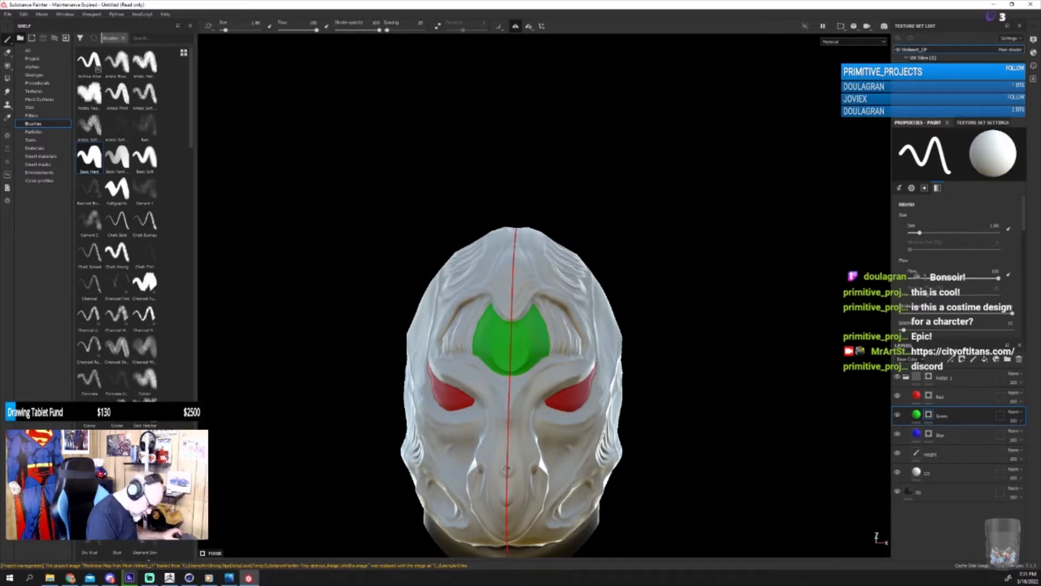
Step: Paint the Green layer's mask over the two round studs on the muzzle's centerline and the oval recesses on the lower cheeks
{"action": "left_click", "coordinate": [507, 468]}
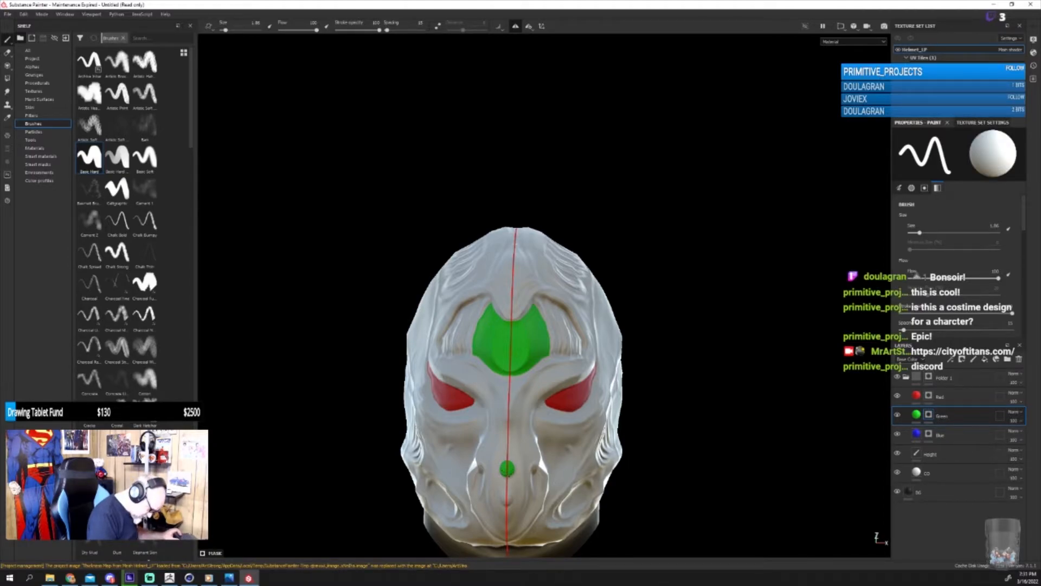
{"action": "middle_click_drag", "start_coordinate": [604, 426], "coordinate": [621, 372], "text": "alt"}
{"action": "left_click", "coordinate": [525, 434]}
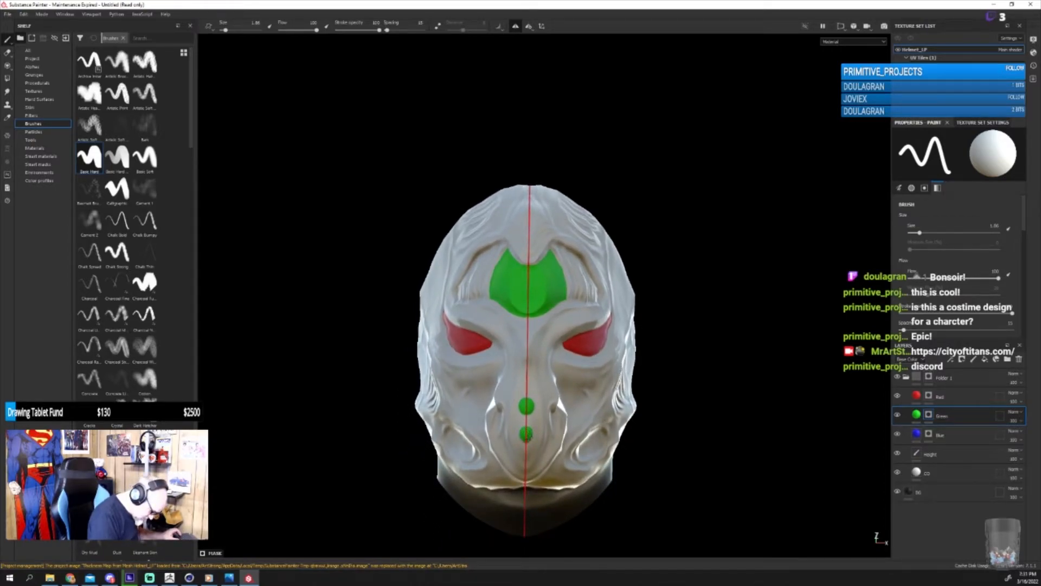
{"action": "mouse_move", "coordinate": [730, 432]}
{"action": "left_mouse_down", "text": "alt"}
{"action": "mouse_move", "coordinate": [783, 413]}
{"action": "mouse_move", "coordinate": [713, 415]}
{"action": "mouse_move", "coordinate": [702, 384]}
{"action": "mouse_move", "coordinate": [562, 409]}
{"action": "left_mouse_up", "text": "alt"}
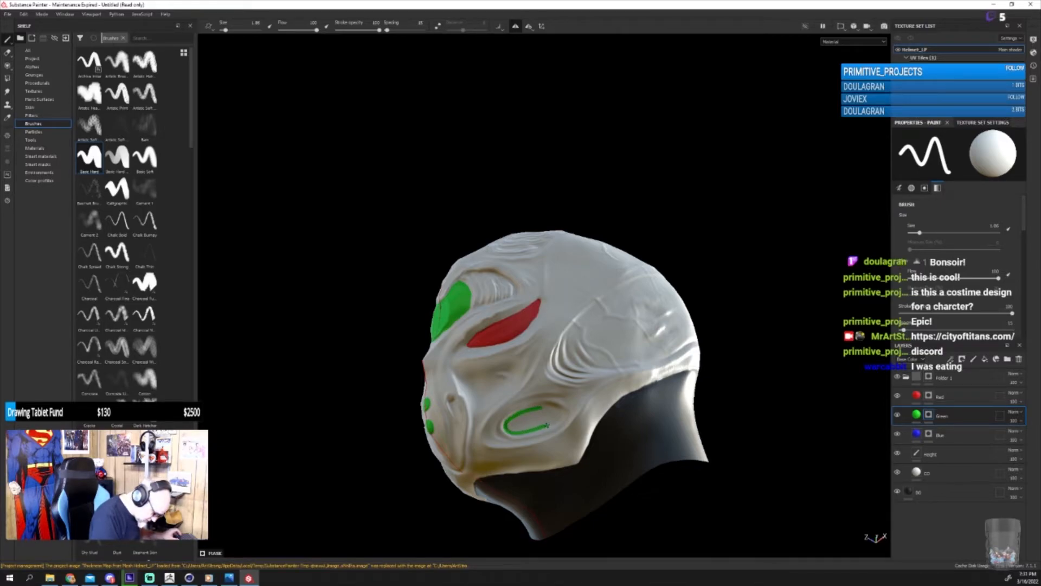
{"action": "mouse_move", "coordinate": [514, 426]}
{"action": "left_mouse_down"}
{"action": "mouse_move", "coordinate": [551, 417]}
{"action": "mouse_move", "coordinate": [519, 423]}
{"action": "mouse_move", "coordinate": [542, 414]}
{"action": "left_mouse_up"}
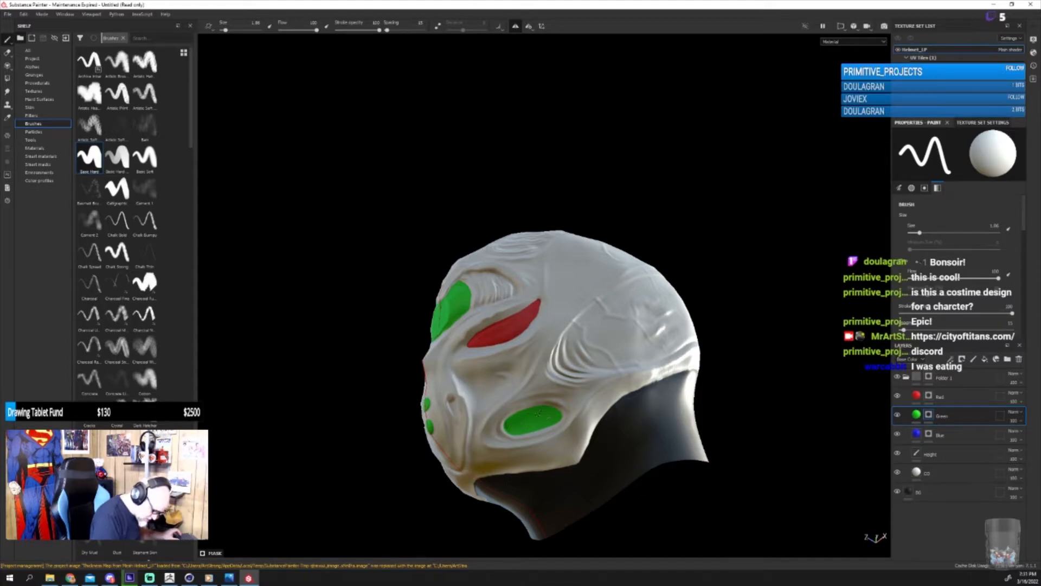
{"action": "left_click_drag", "start_coordinate": [551, 432], "coordinate": [675, 452], "text": "alt"}
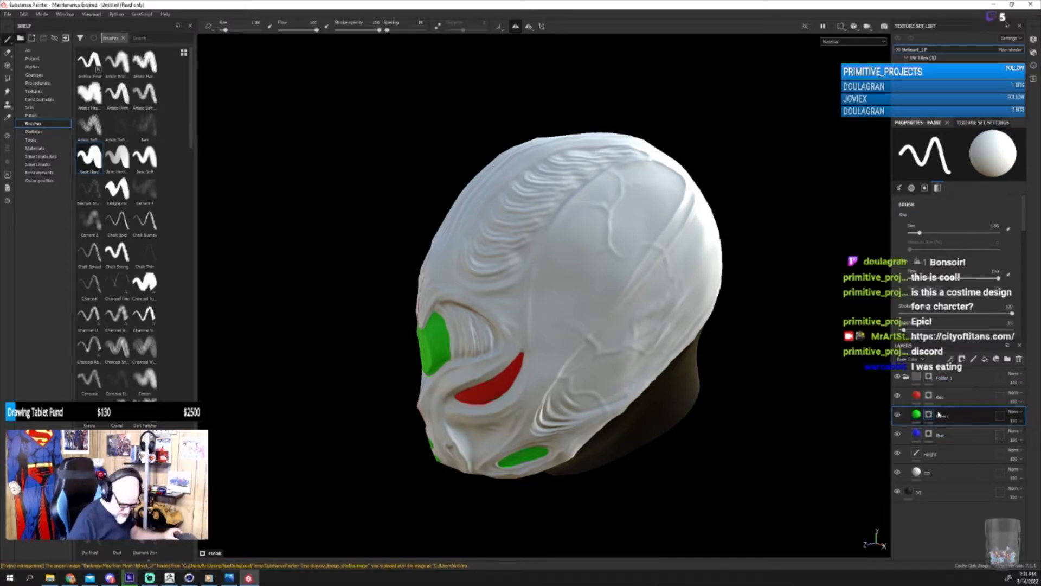
Step: Copy the Red layer's mask into the Blue layer's mask, then clear the Red layer's mask
{"action": "left_click_drag", "start_coordinate": [674, 461], "coordinate": [754, 418], "text": "alt"}
{"action": "right_click", "coordinate": [929, 396]}
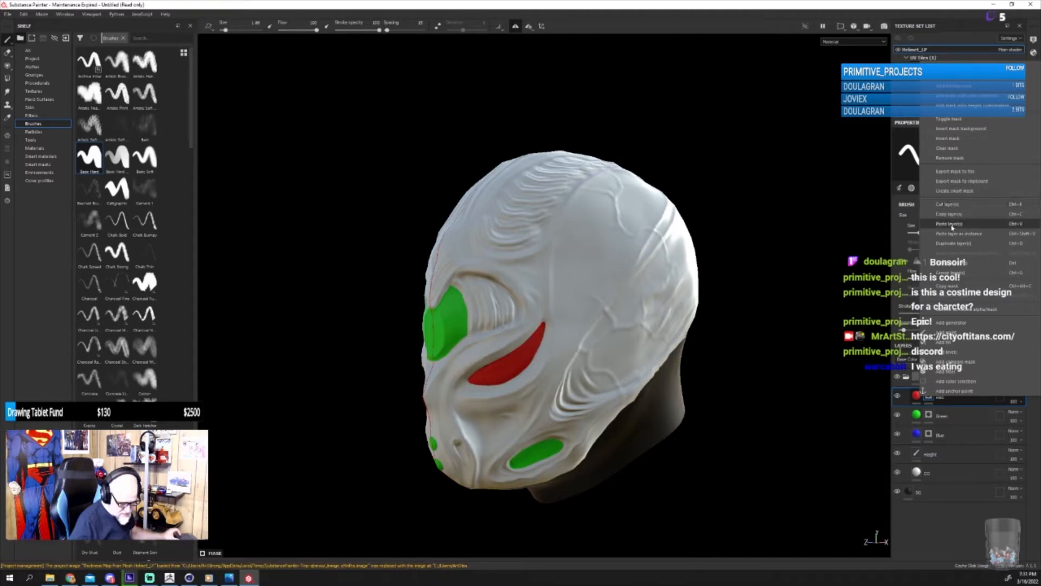
{"action": "left_click", "coordinate": [950, 286]}
{"action": "right_click", "coordinate": [928, 434]}
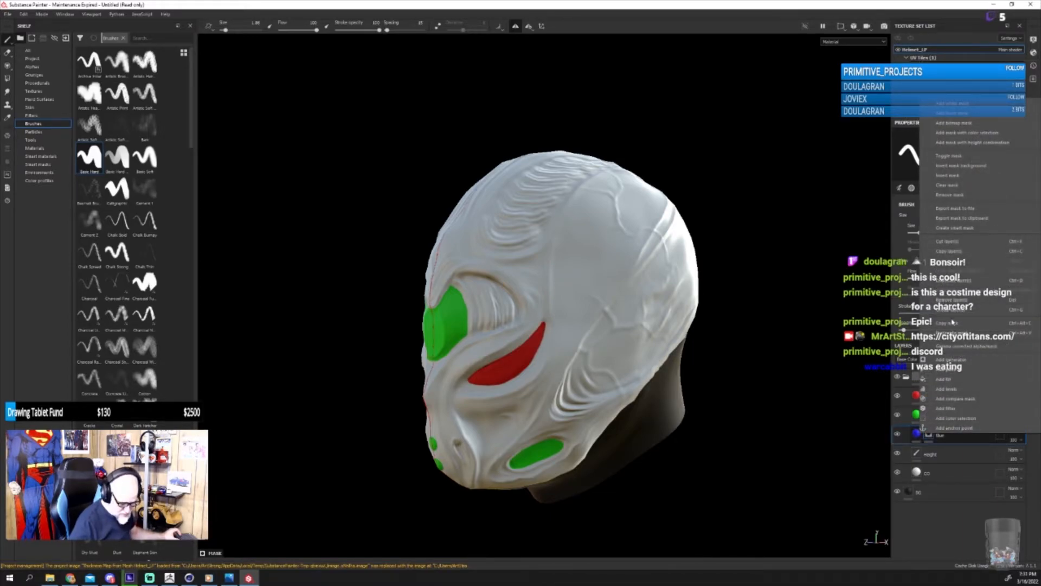
{"action": "left_click", "coordinate": [955, 332]}
{"action": "right_click", "coordinate": [929, 396]}
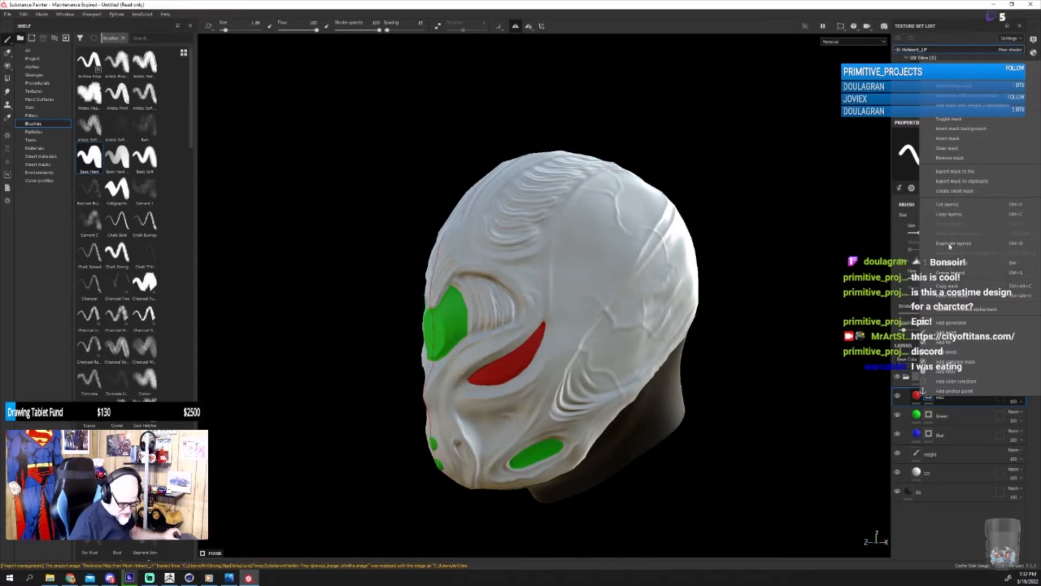
{"action": "left_click", "coordinate": [947, 147]}
Step: Outline and fill the ribbed recesses on both sides of the forehead emblem in the Red layer's mask
{"action": "left_click_drag", "start_coordinate": [787, 368], "coordinate": [795, 359], "text": "alt"}
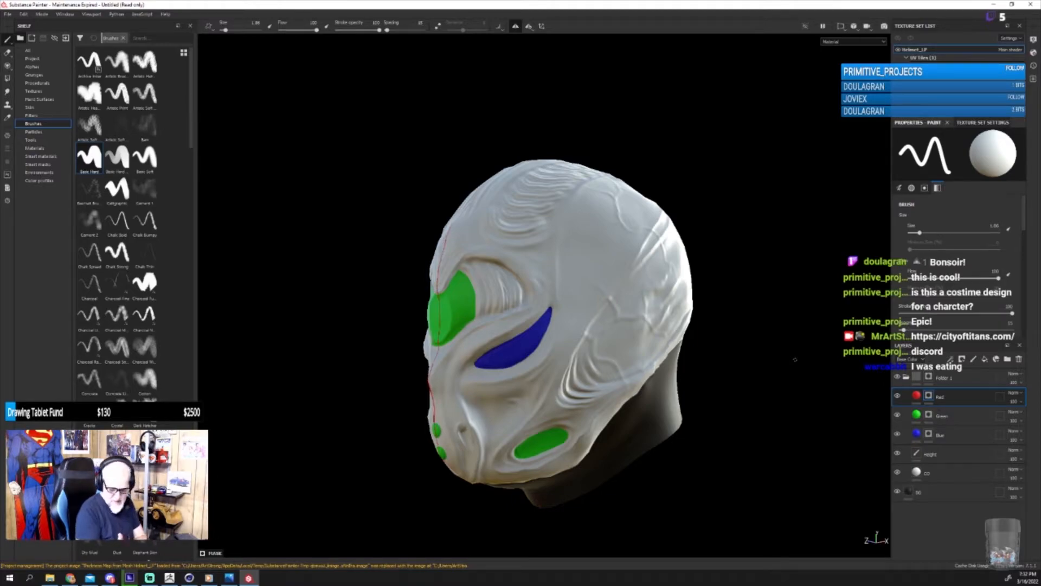
{"action": "left_click_drag", "start_coordinate": [739, 406], "coordinate": [769, 394], "text": "alt"}
{"action": "left_click_drag", "start_coordinate": [486, 251], "coordinate": [504, 296]}
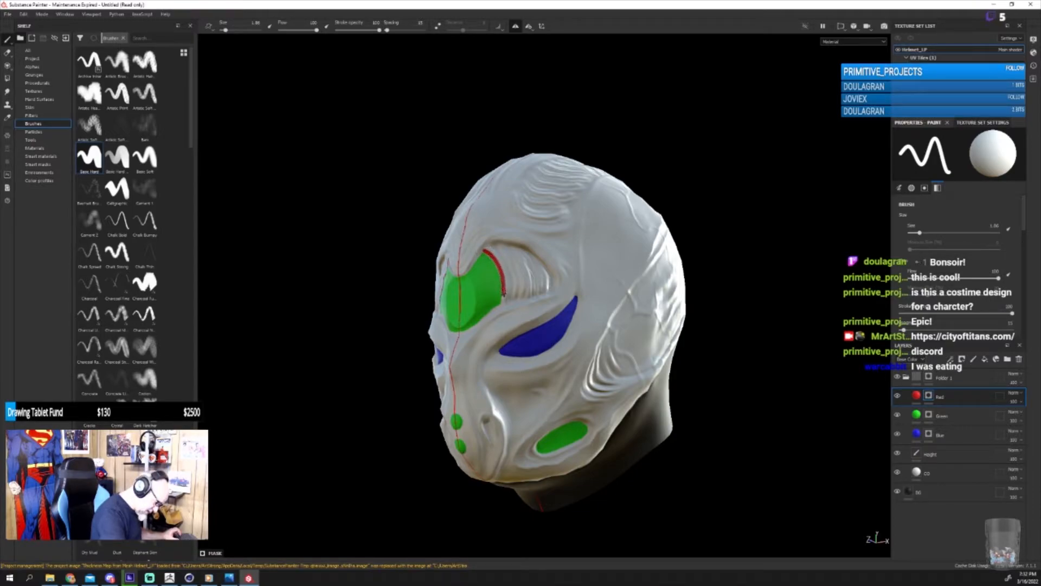
{"action": "left_click_drag", "start_coordinate": [725, 346], "coordinate": [745, 379], "text": "alt"}
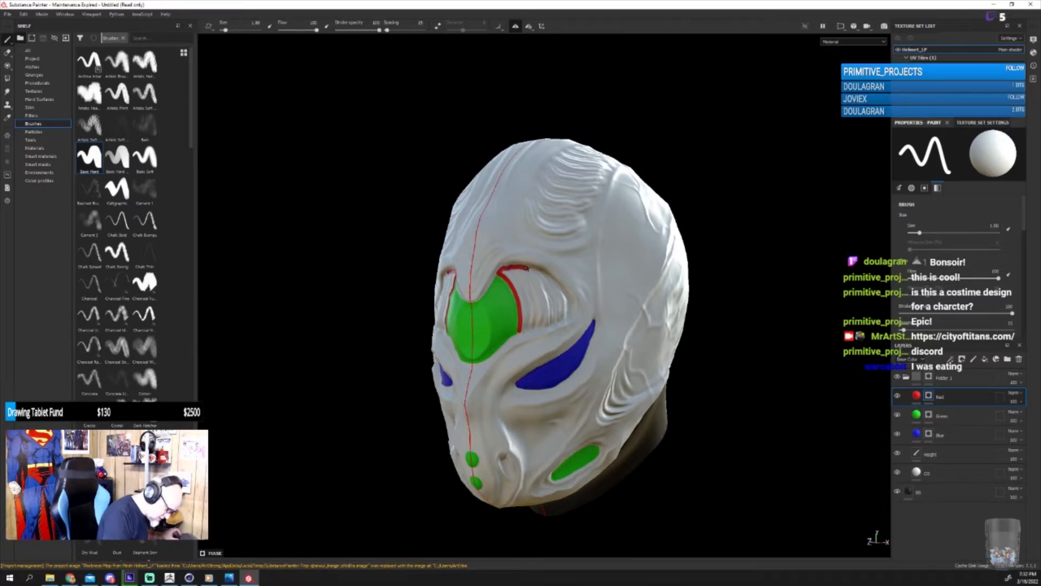
{"action": "left_click_drag", "start_coordinate": [705, 333], "coordinate": [620, 322], "text": "alt"}
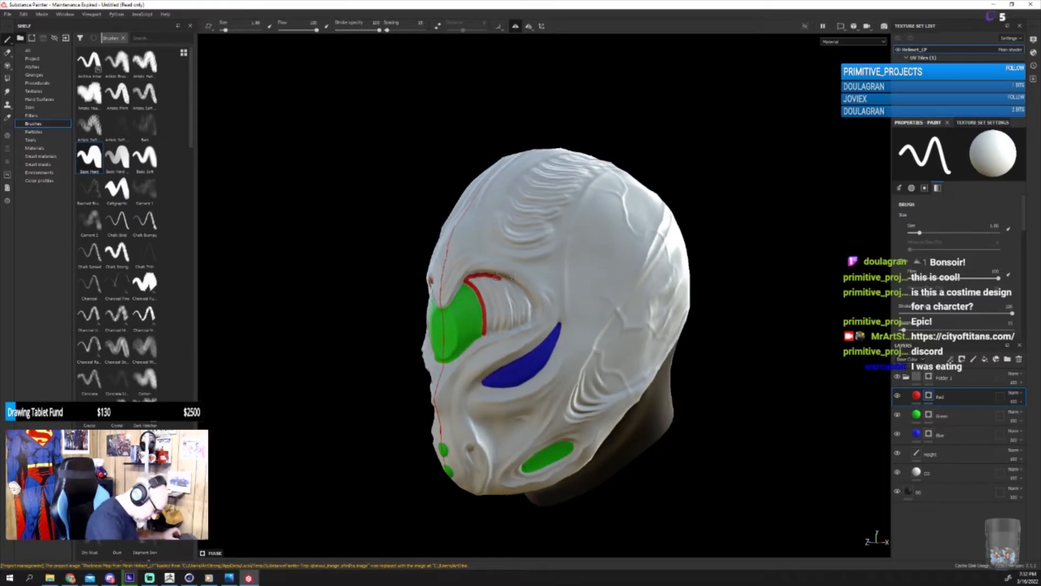
{"action": "left_click_drag", "start_coordinate": [500, 279], "coordinate": [532, 302]}
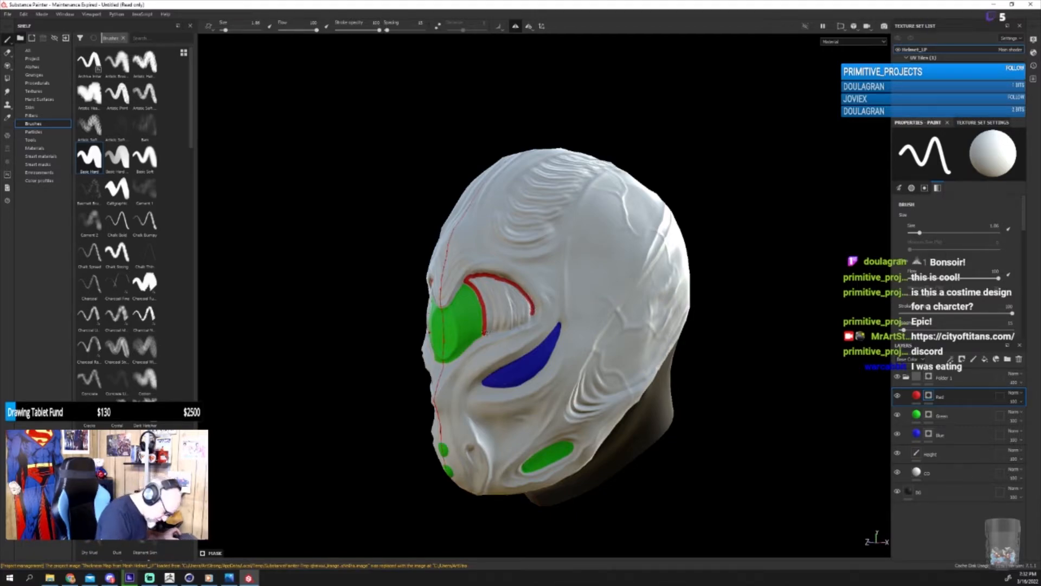
{"action": "left_click_drag", "start_coordinate": [488, 332], "coordinate": [531, 313]}
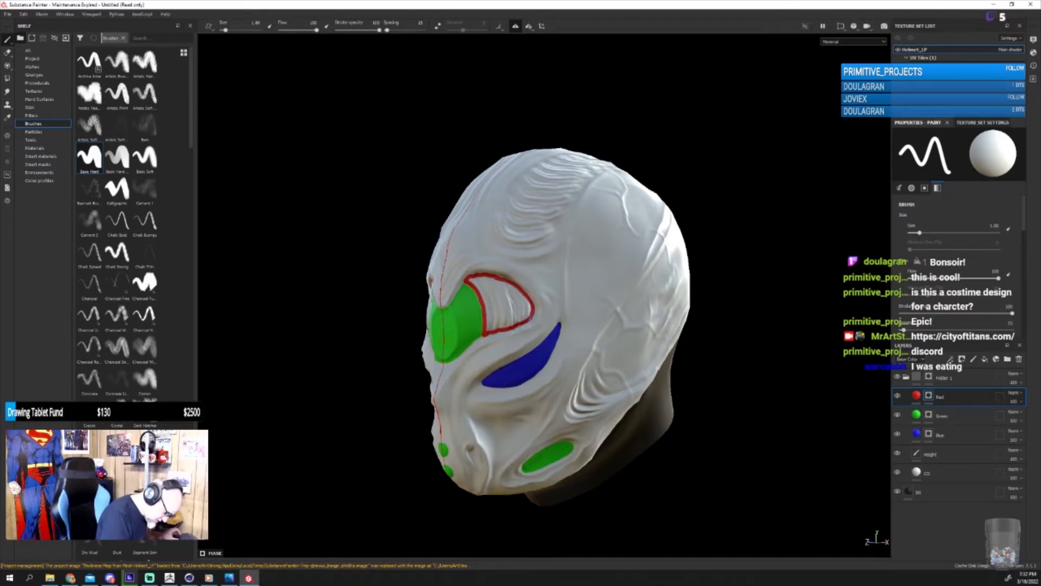
{"action": "mouse_move", "coordinate": [472, 279]}
{"action": "left_mouse_down"}
{"action": "mouse_move", "coordinate": [510, 288]}
{"action": "mouse_move", "coordinate": [530, 308]}
{"action": "mouse_move", "coordinate": [492, 294]}
{"action": "mouse_move", "coordinate": [521, 297]}
{"action": "mouse_move", "coordinate": [513, 322]}
{"action": "mouse_move", "coordinate": [527, 314]}
{"action": "mouse_move", "coordinate": [493, 306]}
{"action": "mouse_move", "coordinate": [490, 324]}
{"action": "mouse_move", "coordinate": [498, 307]}
{"action": "mouse_move", "coordinate": [519, 312]}
{"action": "mouse_move", "coordinate": [516, 288]}
{"action": "left_mouse_up"}
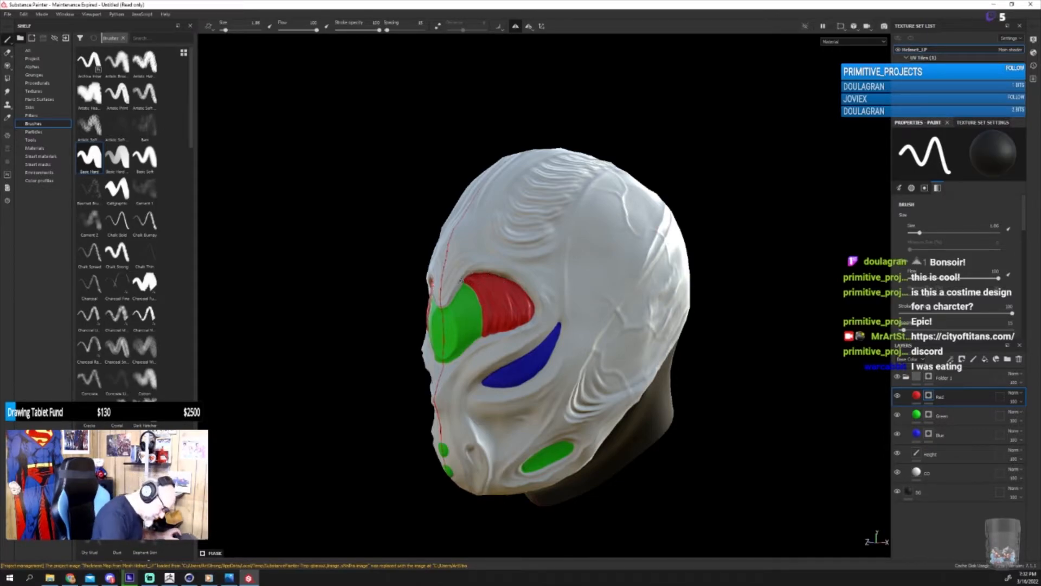
Step: Paint the Red layer's mask over the long ribbed bands running along both sides of the helmet's crown
{"action": "left_click_drag", "start_coordinate": [685, 325], "coordinate": [688, 461], "text": "alt"}
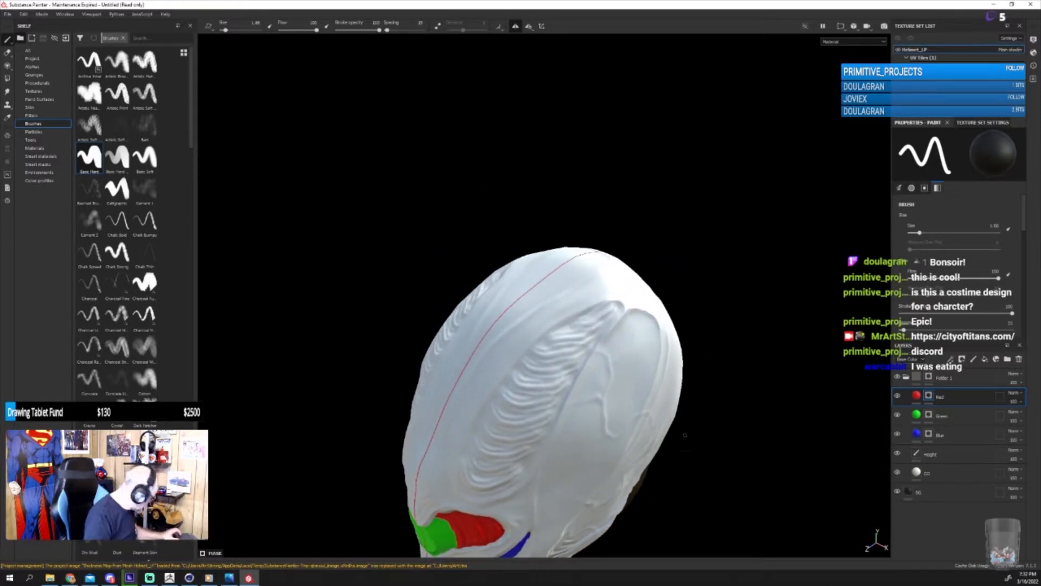
{"action": "mouse_move", "coordinate": [542, 339]}
{"action": "left_mouse_down"}
{"action": "mouse_move", "coordinate": [462, 457]}
{"action": "mouse_move", "coordinate": [457, 481]}
{"action": "mouse_move", "coordinate": [471, 494]}
{"action": "mouse_move", "coordinate": [518, 481]}
{"action": "mouse_move", "coordinate": [617, 305]}
{"action": "mouse_move", "coordinate": [589, 311]}
{"action": "mouse_move", "coordinate": [534, 356]}
{"action": "mouse_move", "coordinate": [548, 362]}
{"action": "mouse_move", "coordinate": [555, 389]}
{"action": "mouse_move", "coordinate": [568, 380]}
{"action": "mouse_move", "coordinate": [529, 434]}
{"action": "mouse_move", "coordinate": [502, 369]}
{"action": "mouse_move", "coordinate": [497, 410]}
{"action": "mouse_move", "coordinate": [529, 387]}
{"action": "mouse_move", "coordinate": [472, 447]}
{"action": "mouse_move", "coordinate": [471, 490]}
{"action": "mouse_move", "coordinate": [510, 481]}
{"action": "mouse_move", "coordinate": [528, 457]}
{"action": "mouse_move", "coordinate": [522, 463]}
{"action": "mouse_move", "coordinate": [515, 431]}
{"action": "mouse_move", "coordinate": [472, 440]}
{"action": "mouse_move", "coordinate": [477, 477]}
{"action": "mouse_move", "coordinate": [493, 439]}
{"action": "mouse_move", "coordinate": [497, 478]}
{"action": "mouse_move", "coordinate": [521, 461]}
{"action": "mouse_move", "coordinate": [510, 418]}
{"action": "left_mouse_up"}
{"action": "key", "text": "bracketright"}
{"action": "key", "text": "bracketright"}
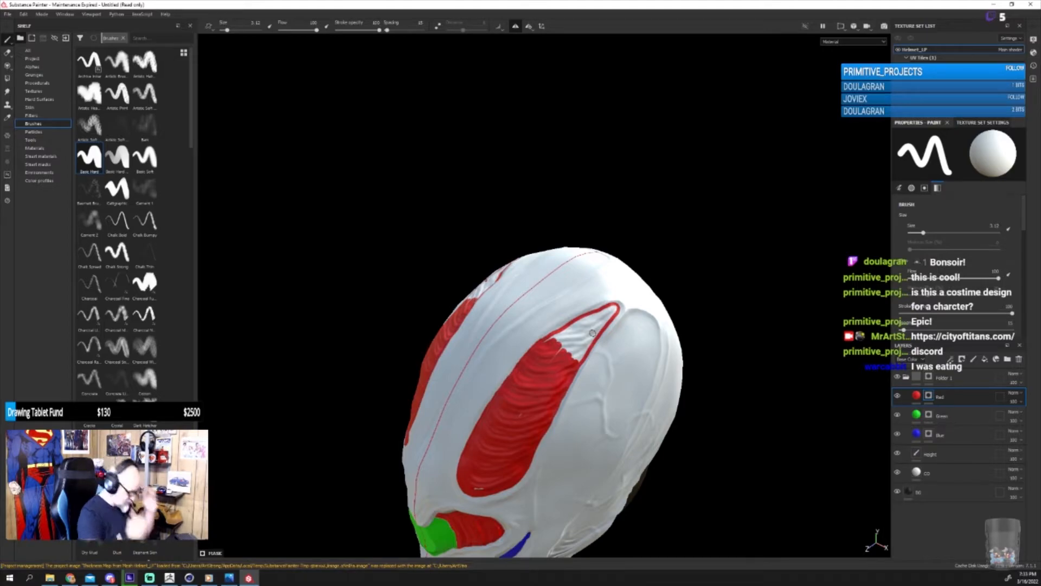
{"action": "left_click_drag", "start_coordinate": [562, 335], "coordinate": [616, 306]}
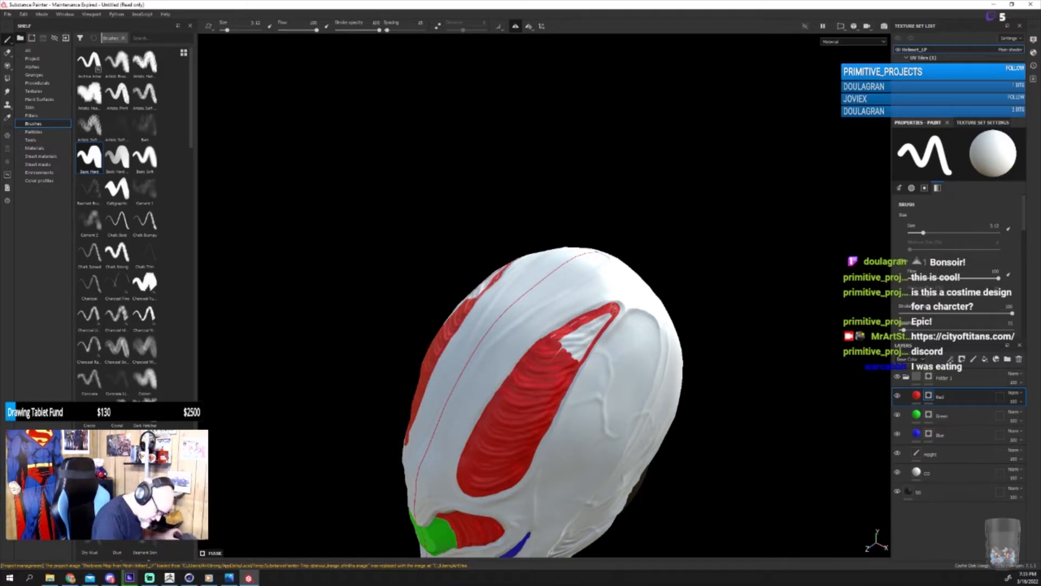
{"action": "mouse_move", "coordinate": [565, 332]}
{"action": "left_mouse_down"}
{"action": "mouse_move", "coordinate": [580, 355]}
{"action": "mouse_move", "coordinate": [608, 318]}
{"action": "mouse_move", "coordinate": [591, 333]}
{"action": "mouse_move", "coordinate": [576, 330]}
{"action": "left_mouse_up"}
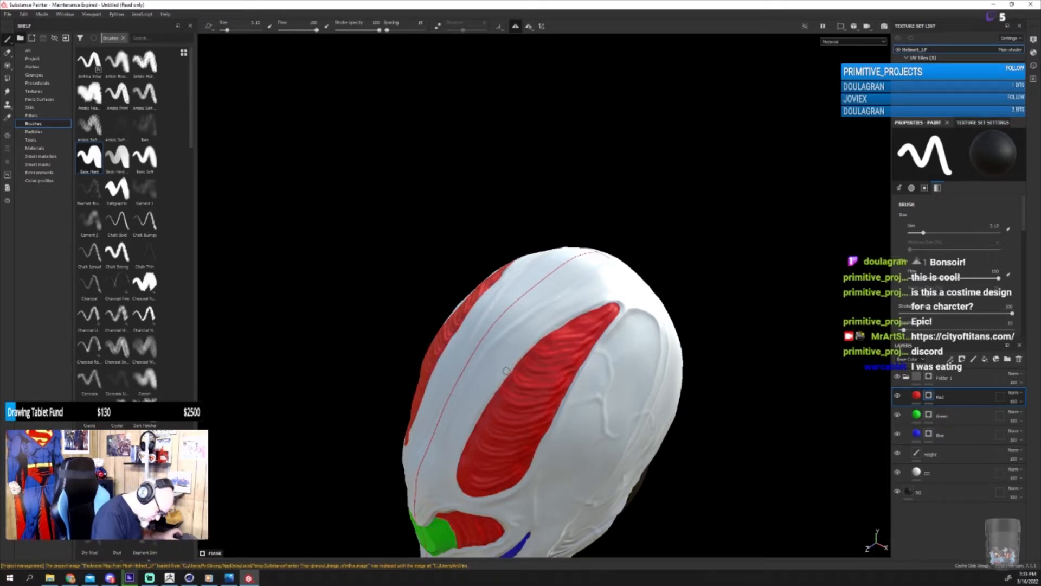
Step: Erase the oval recesses on the lower cheeks from the Green layer's mask
{"action": "left_click_drag", "start_coordinate": [723, 456], "coordinate": [620, 466], "text": "alt"}
{"action": "scroll", "coordinate": [721, 432], "scroll_direction": "down", "scroll_amount": 5}
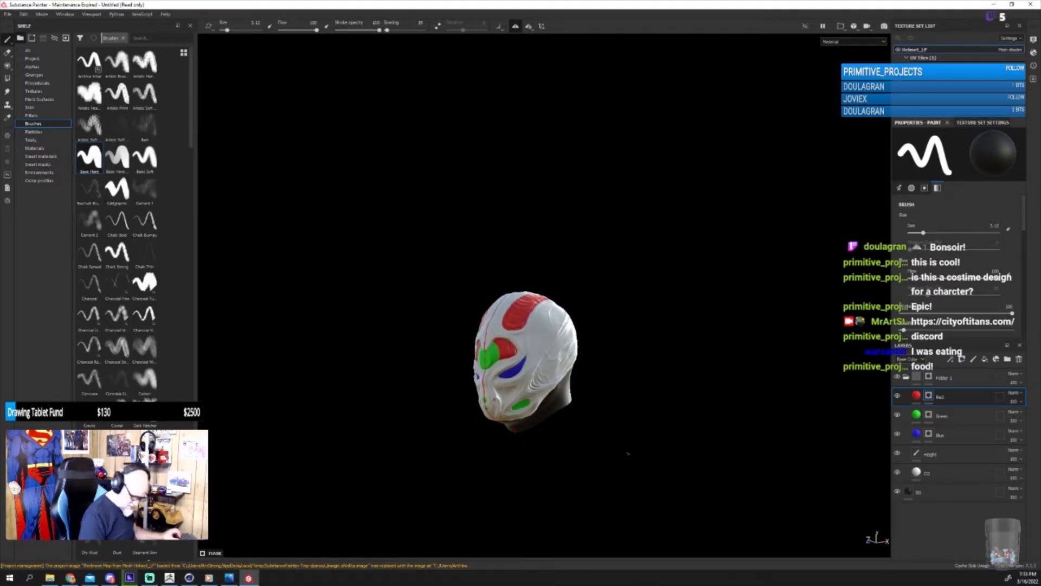
{"action": "scroll", "coordinate": [625, 447], "scroll_direction": "up", "scroll_amount": 5}
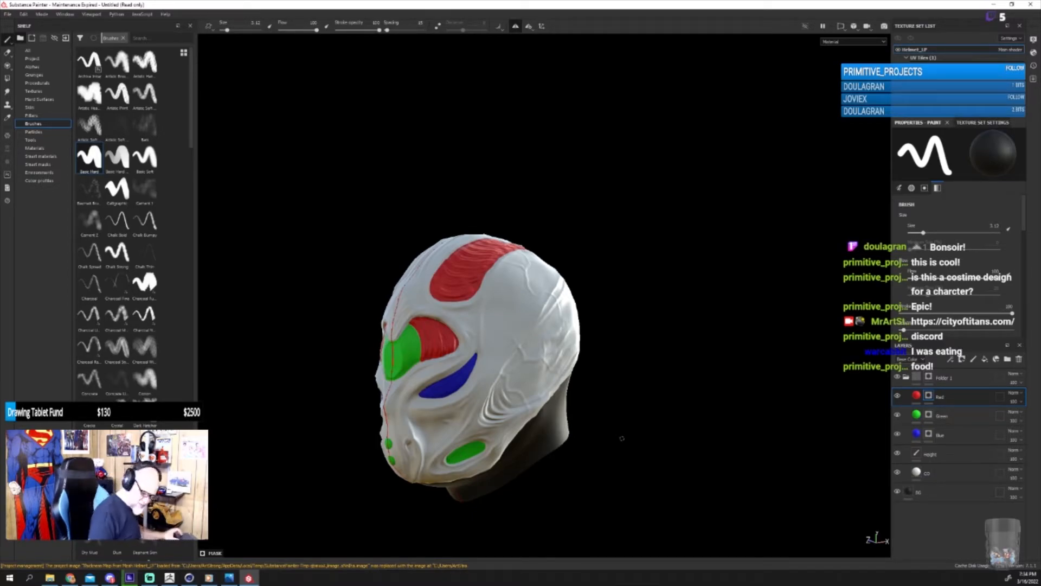
{"action": "left_click", "coordinate": [929, 415]}
{"action": "key", "text": "x"}
{"action": "mouse_move", "coordinate": [465, 448]}
{"action": "left_mouse_down"}
{"action": "mouse_move", "coordinate": [442, 442]}
{"action": "mouse_move", "coordinate": [461, 445]}
{"action": "mouse_move", "coordinate": [452, 458]}
{"action": "mouse_move", "coordinate": [482, 448]}
{"action": "left_mouse_up"}
{"action": "key", "text": "x"}
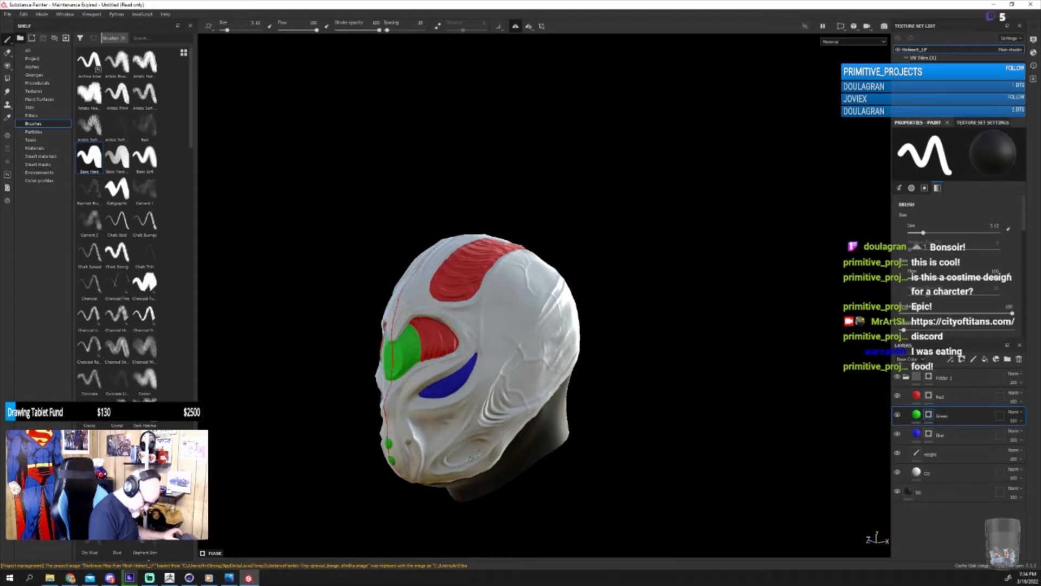
{"action": "left_click_drag", "start_coordinate": [623, 439], "coordinate": [635, 460], "text": "alt"}
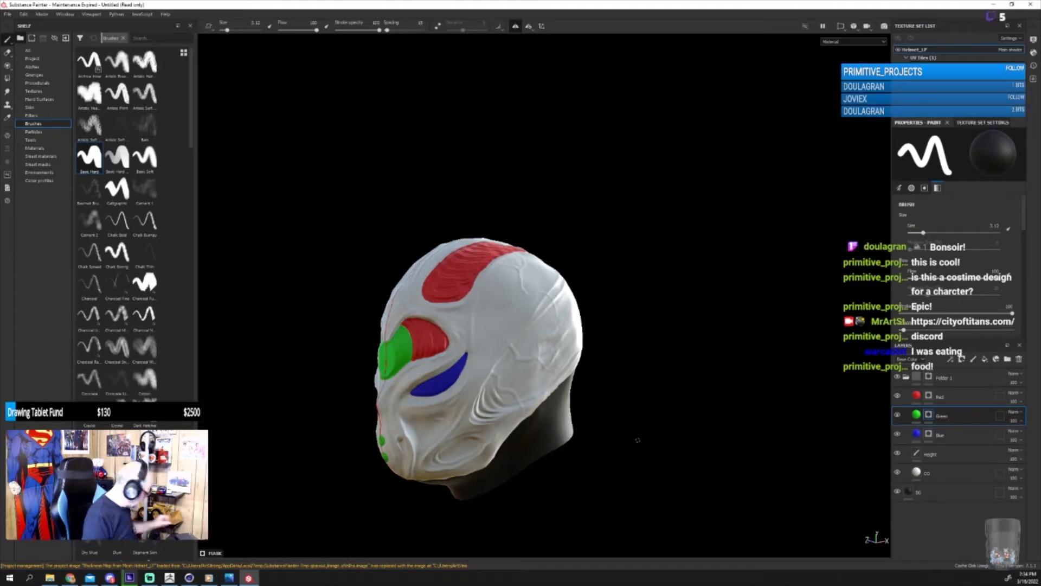
{"action": "mouse_move", "coordinate": [638, 440]}
{"action": "left_mouse_down", "text": "alt"}
{"action": "mouse_move", "coordinate": [665, 440]}
{"action": "mouse_move", "coordinate": [672, 505]}
{"action": "mouse_move", "coordinate": [666, 402]}
{"action": "mouse_move", "coordinate": [623, 426]}
{"action": "left_mouse_up", "text": "alt"}
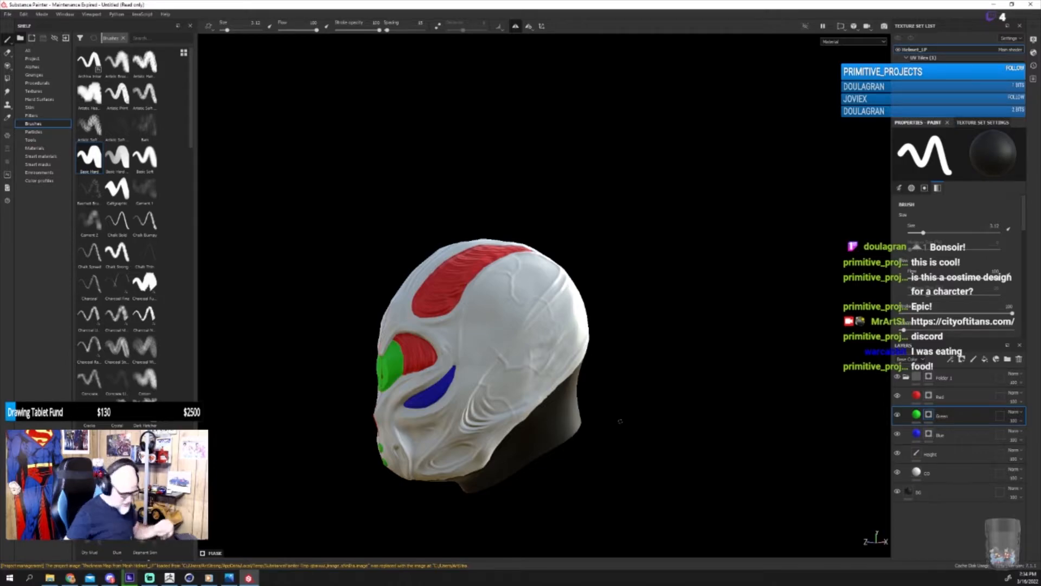
Step: Start saving the project and browse to the Titan Armor folder inside Personal Projects
{"action": "left_click", "coordinate": [8, 16]}
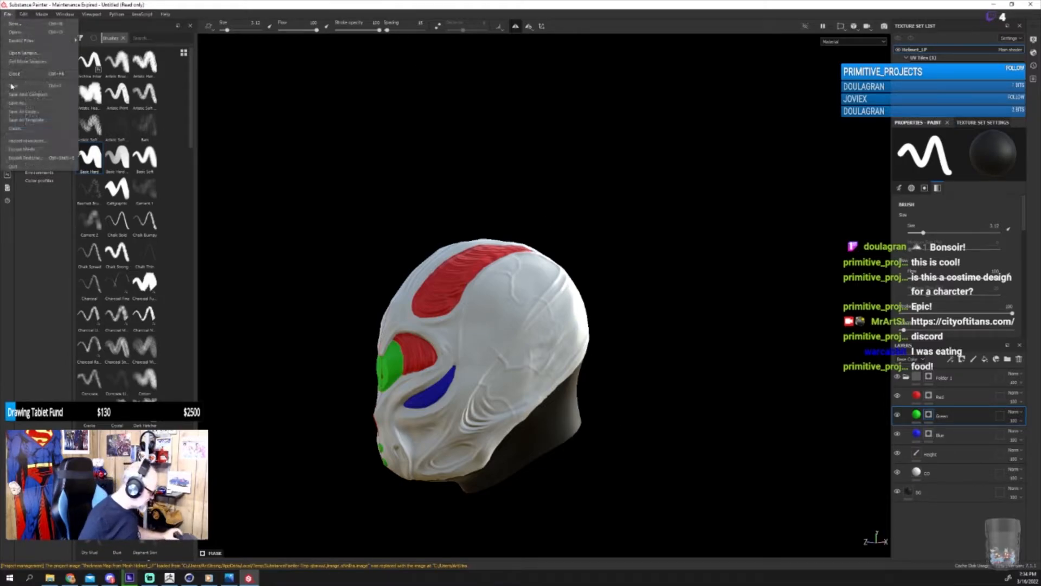
{"action": "left_click", "coordinate": [221, 151]}
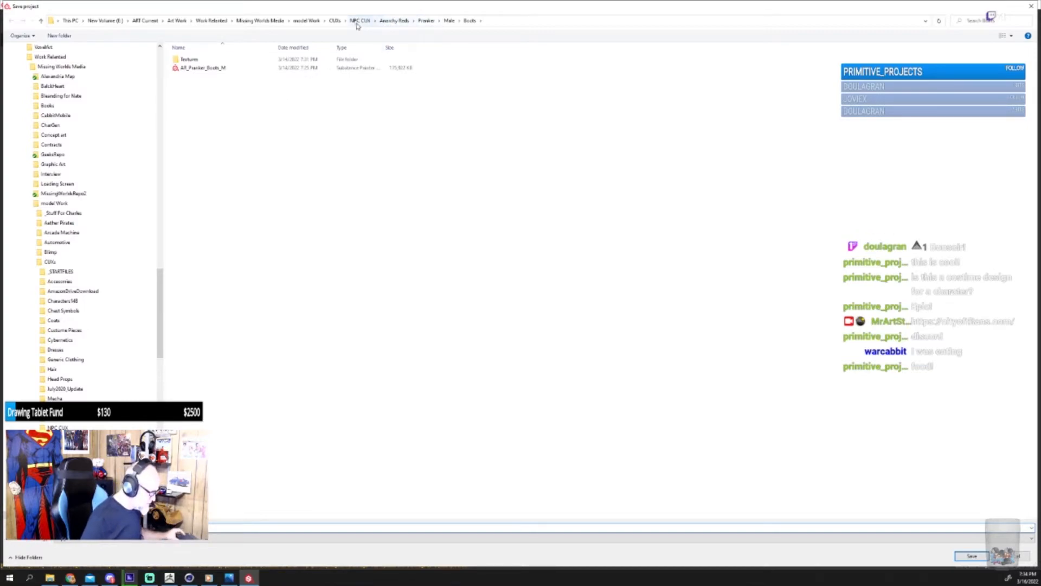
{"action": "left_click", "coordinate": [335, 20]}
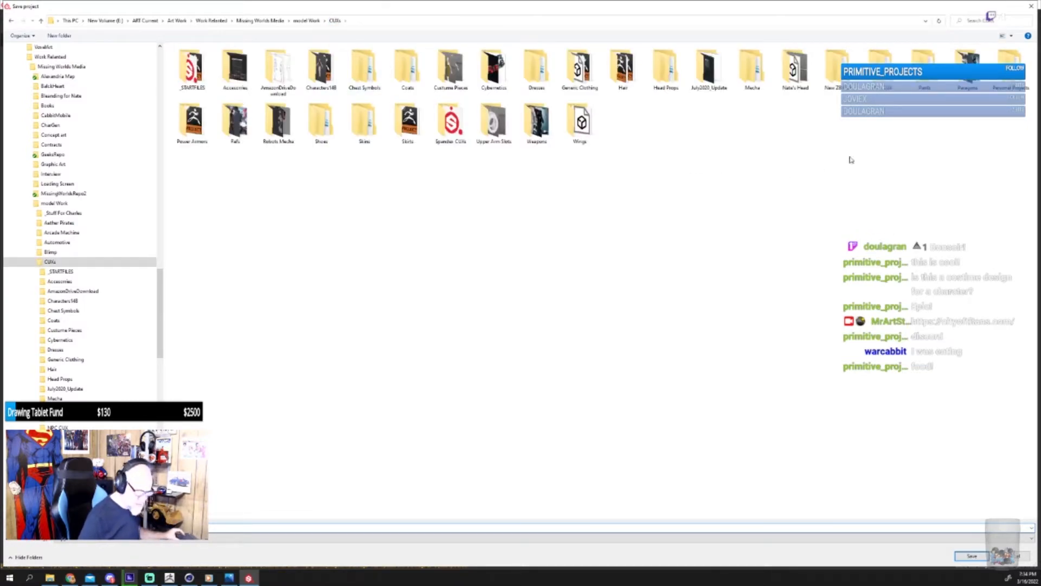
{"action": "double_click", "coordinate": [1001, 81]}
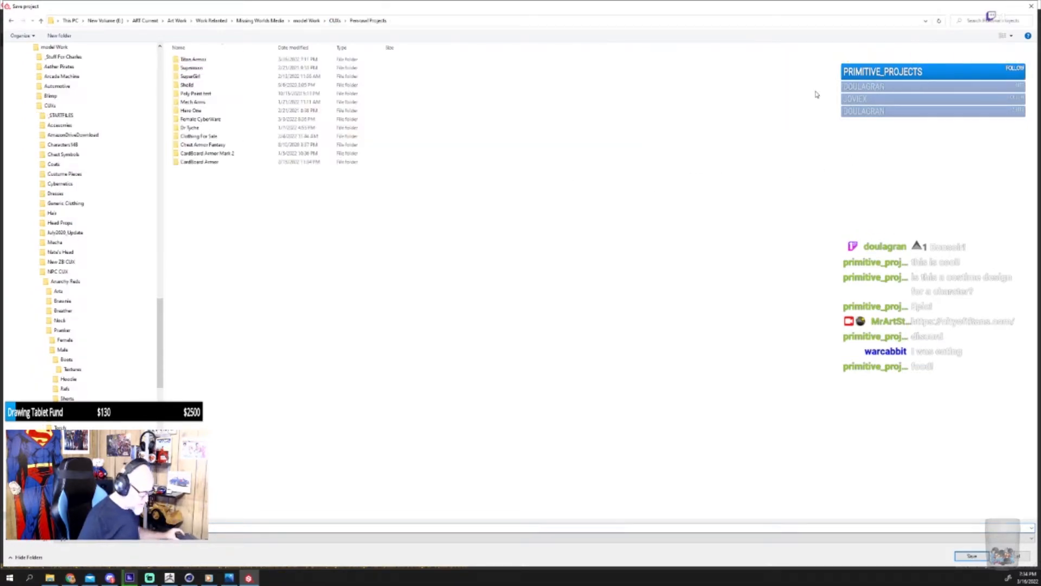
{"action": "double_click", "coordinate": [196, 59]}
Step: Create a folder named SP inside Titan Armor and open it as the save location
{"action": "right_click", "coordinate": [447, 232]}
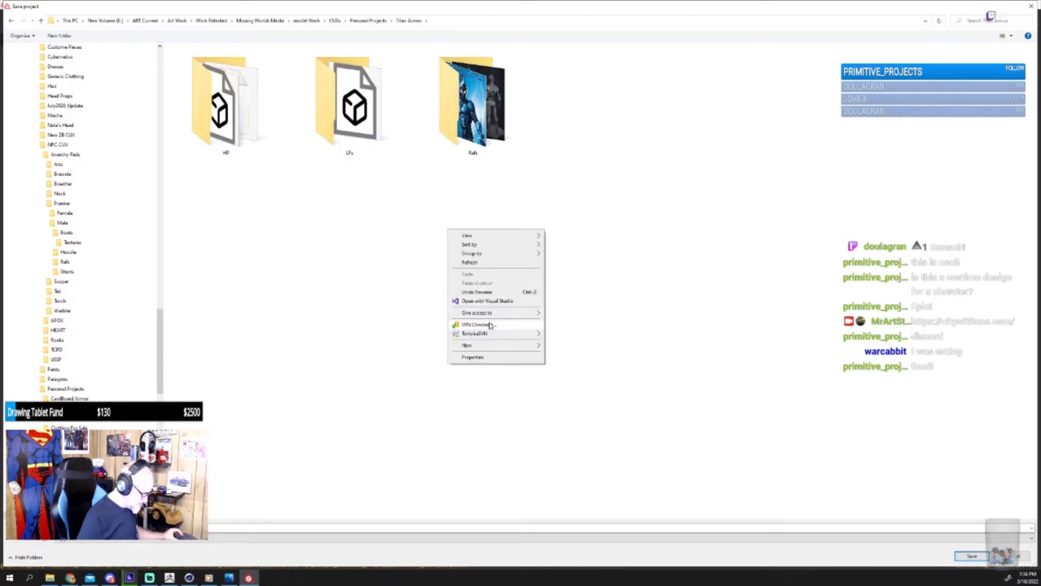
{"action": "mouse_move", "coordinate": [519, 348]}
{"action": "left_click", "coordinate": [568, 348]}
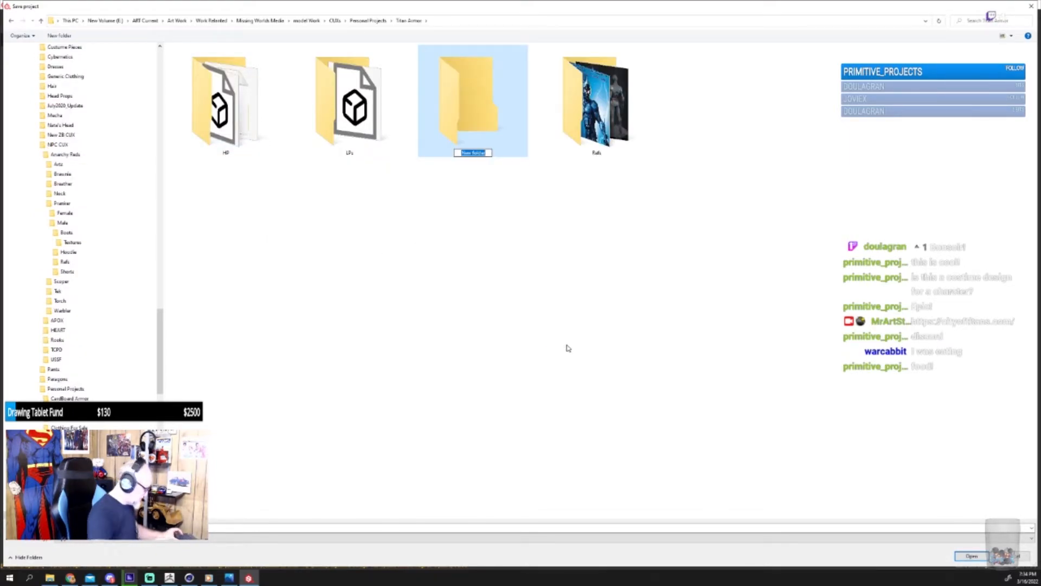
{"action": "type", "text": "SP"}
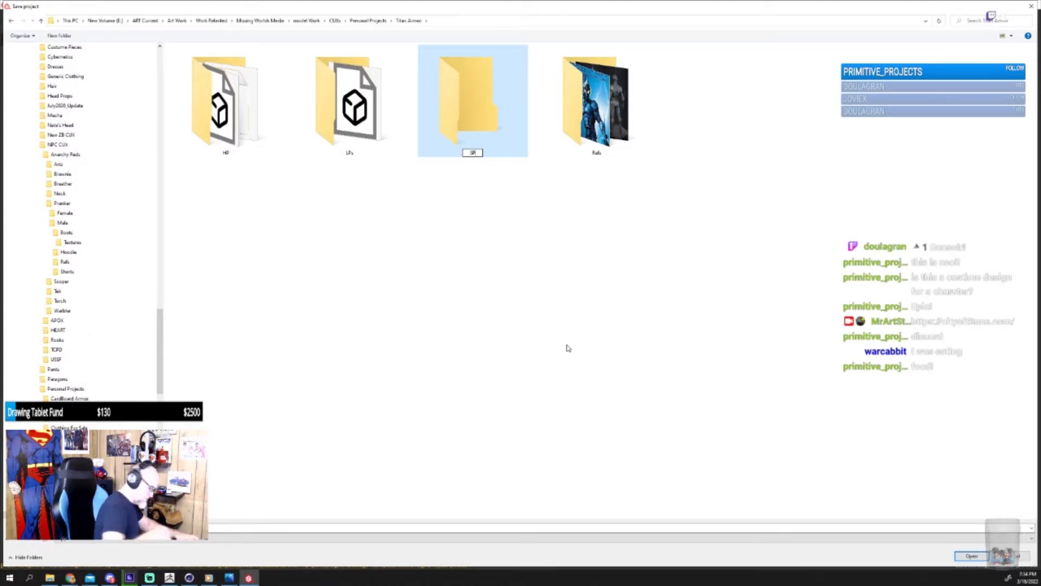
{"action": "key", "text": "Return"}
{"action": "key", "text": "Return"}
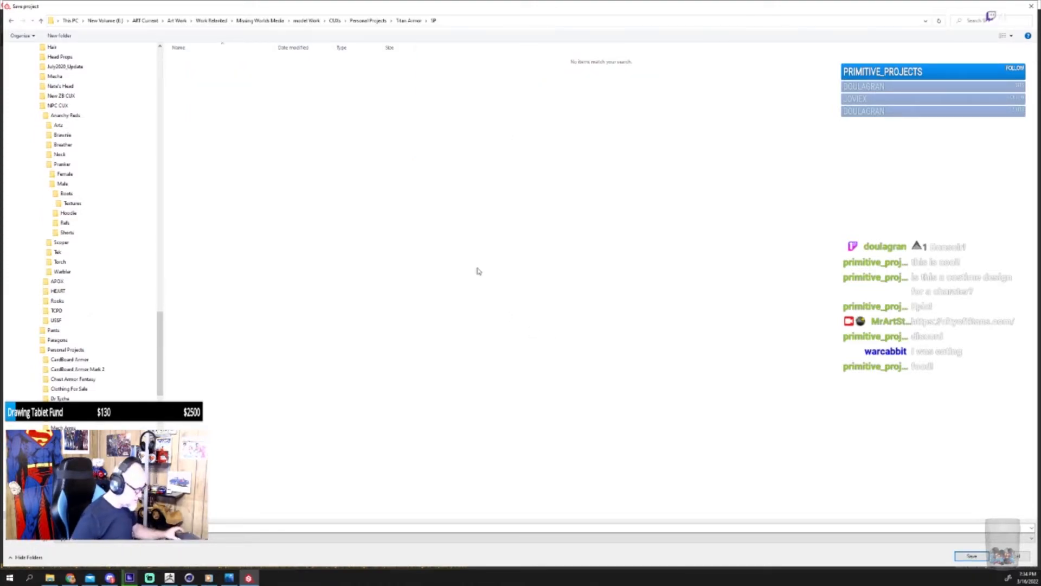
Step: Save the project in the SP folder as Titan_Helmet
{"action": "left_click", "coordinate": [240, 535]}
{"action": "left_click", "coordinate": [241, 536]}
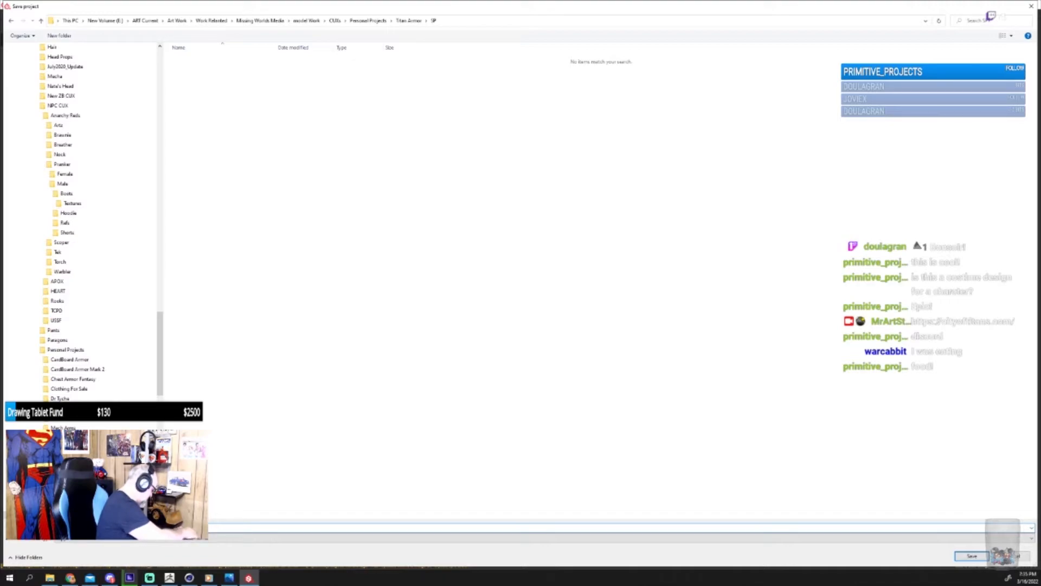
{"action": "key", "text": "Escape"}
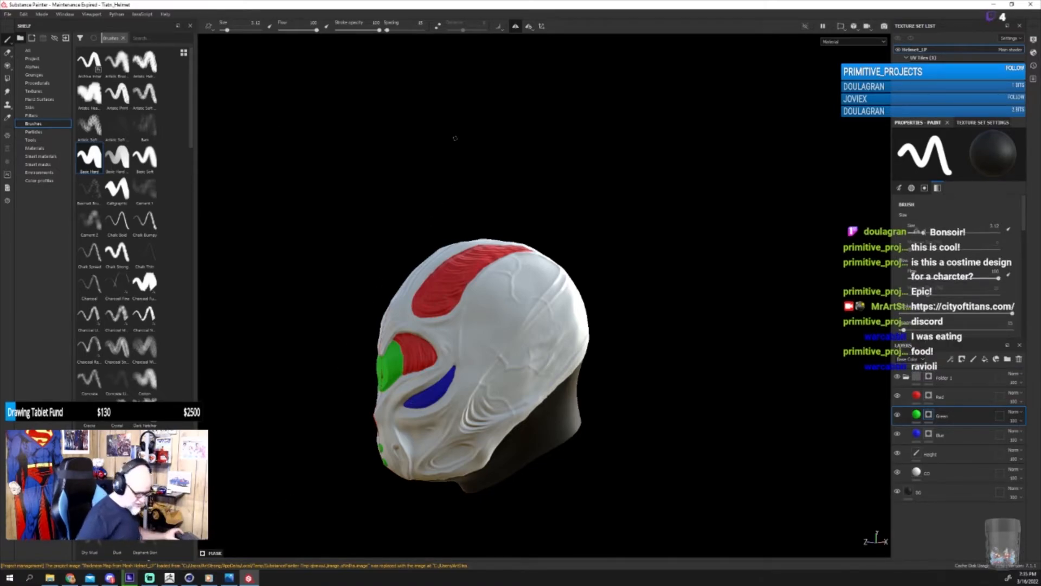
Step: Save the project under the new name Titan_Helmet_Mat in the same SP folder
{"action": "left_click", "coordinate": [9, 16]}
{"action": "left_click", "coordinate": [21, 102]}
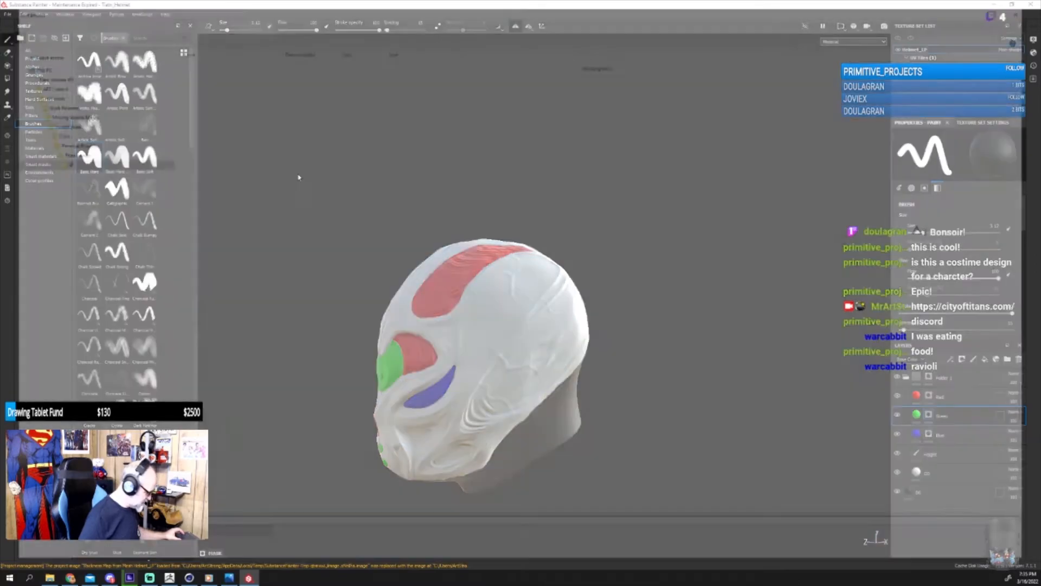
{"action": "left_click", "coordinate": [205, 61]}
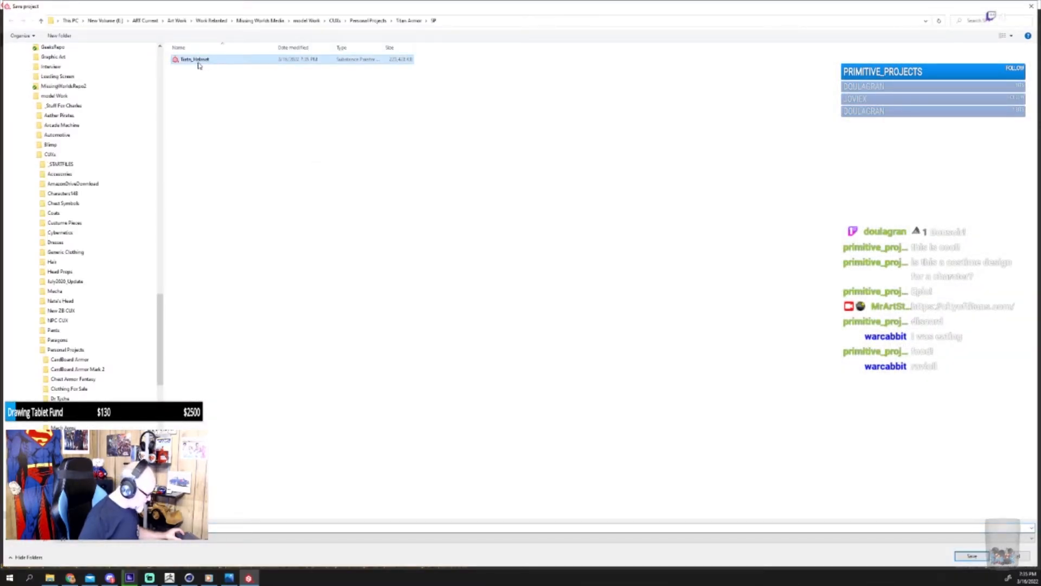
{"action": "left_click", "coordinate": [103, 528]}
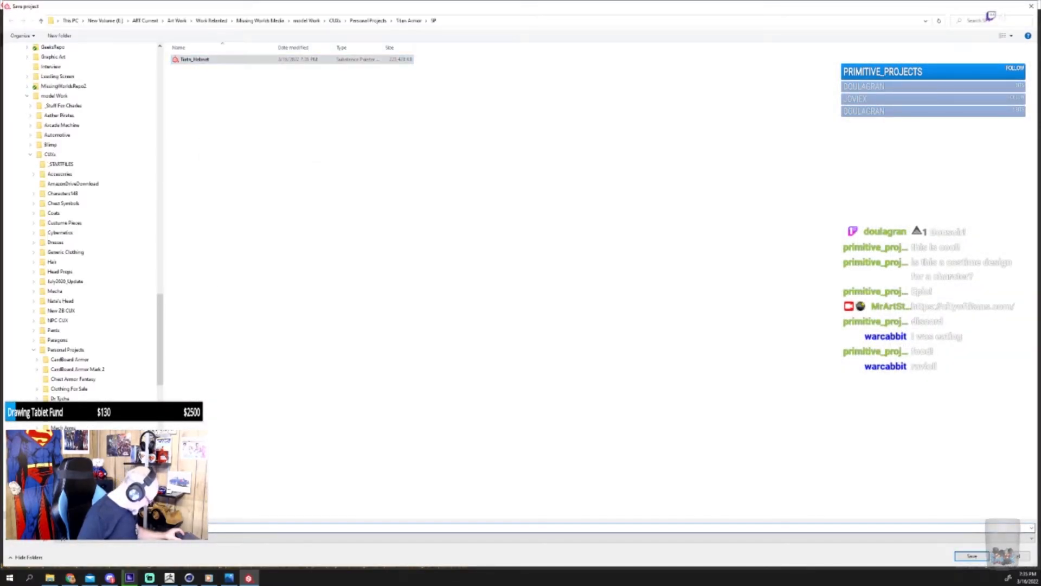
{"action": "key", "text": "BackSpace"}
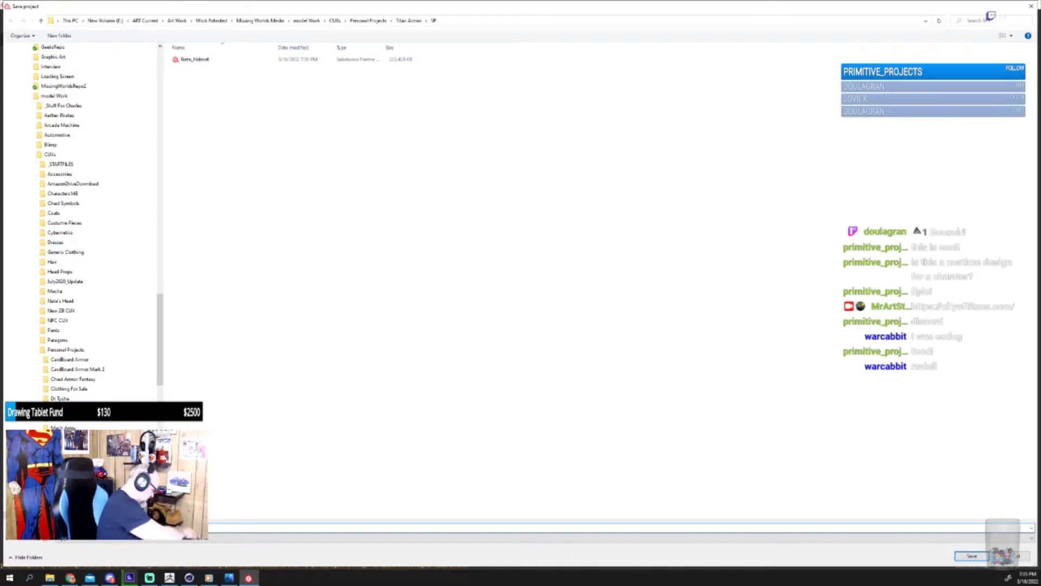
{"action": "key", "text": "Return"}
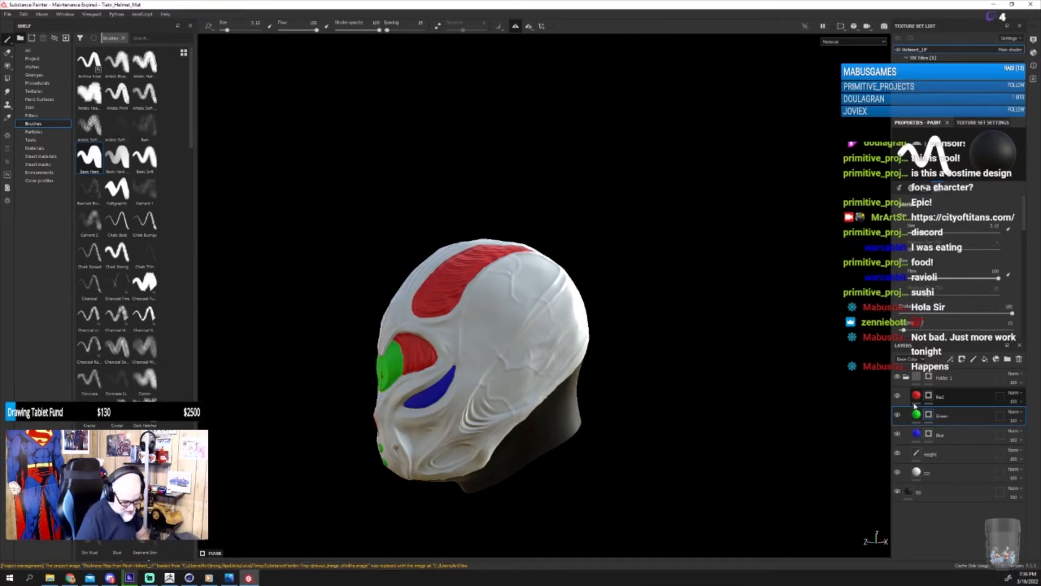
Step: Select the white base fill layer beneath the height layer and display the shelf's standard materials
{"action": "left_click", "coordinate": [917, 415]}
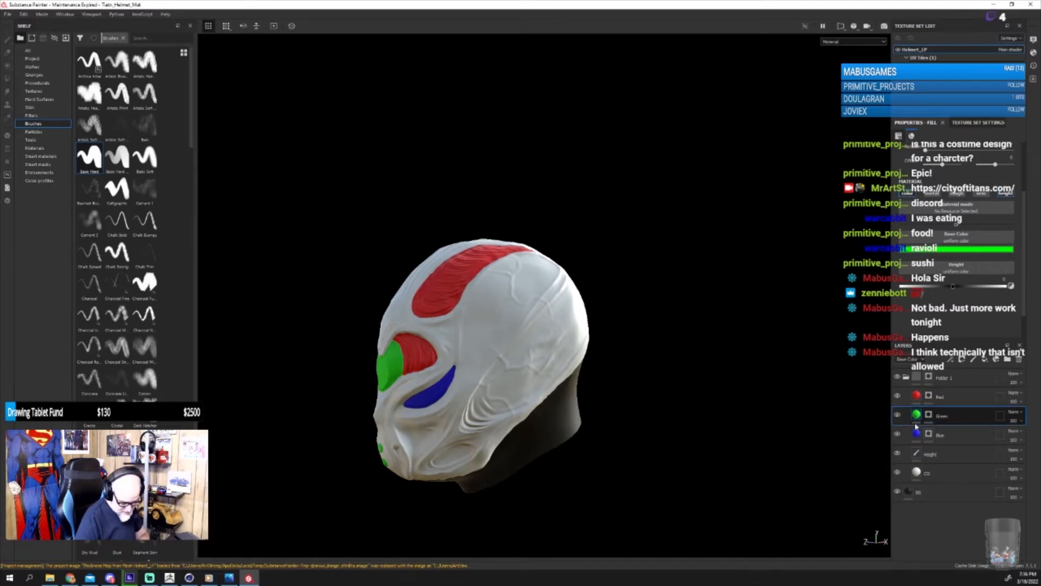
{"action": "left_click", "coordinate": [916, 471]}
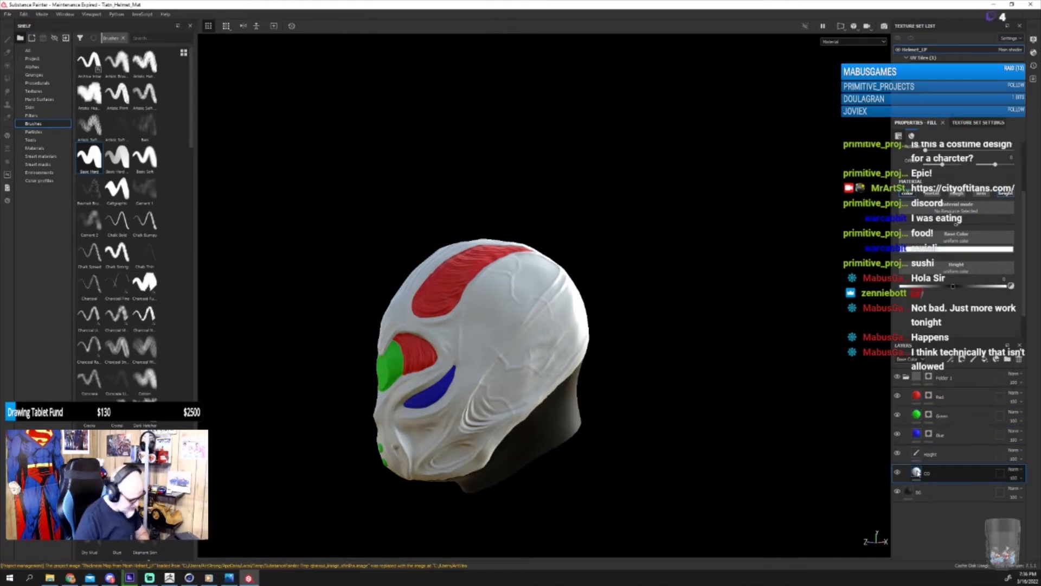
{"action": "mouse_move", "coordinate": [917, 472]}
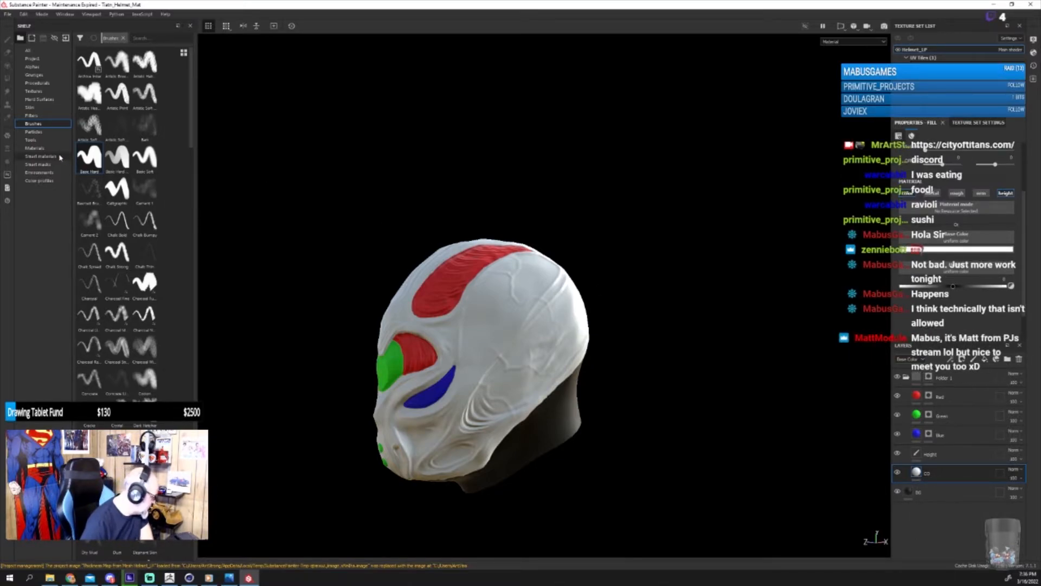
{"action": "left_click", "coordinate": [41, 155]}
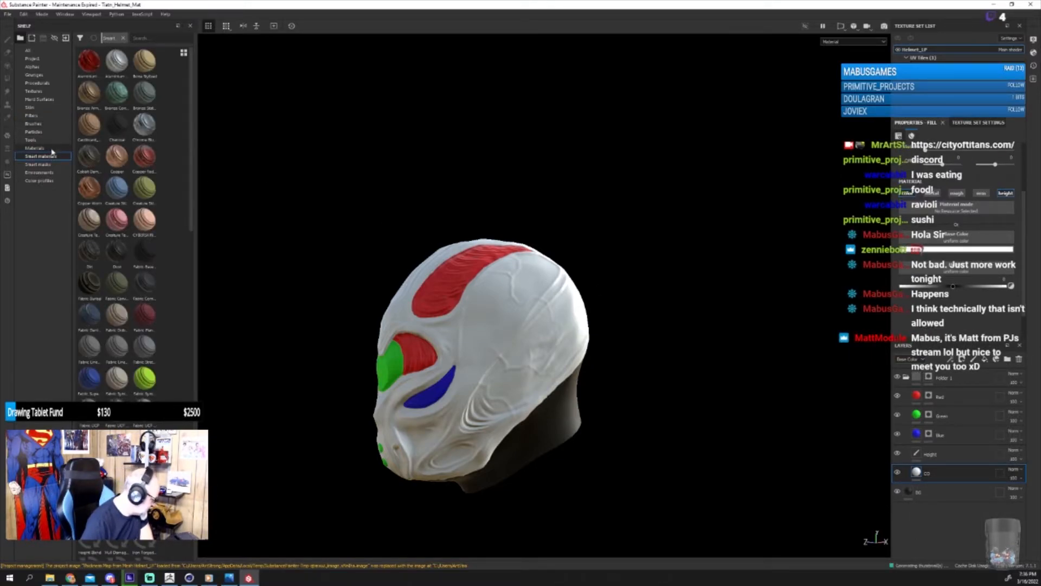
{"action": "left_click", "coordinate": [67, 165]}
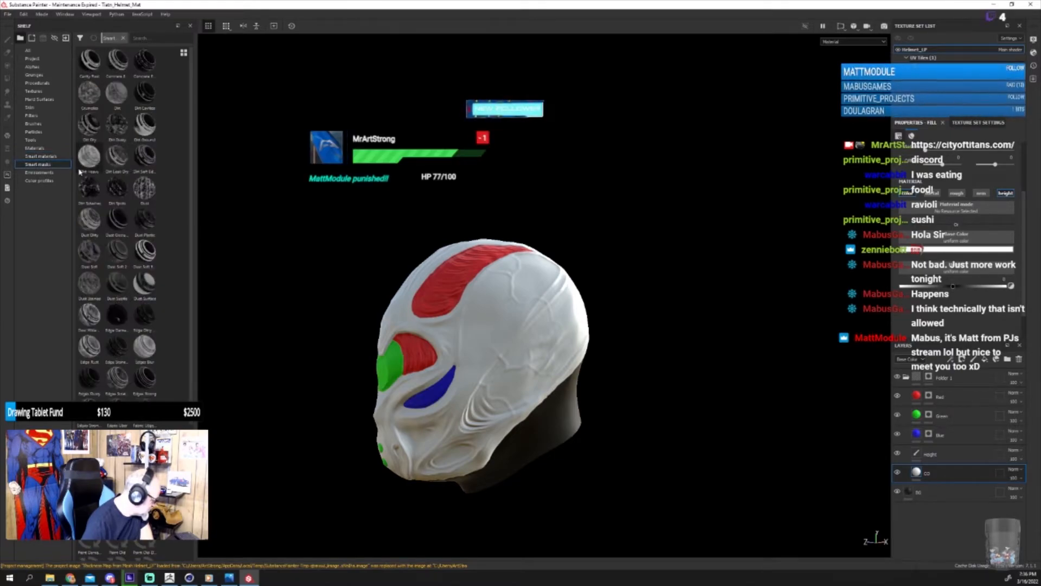
{"action": "mouse_move", "coordinate": [81, 172]}
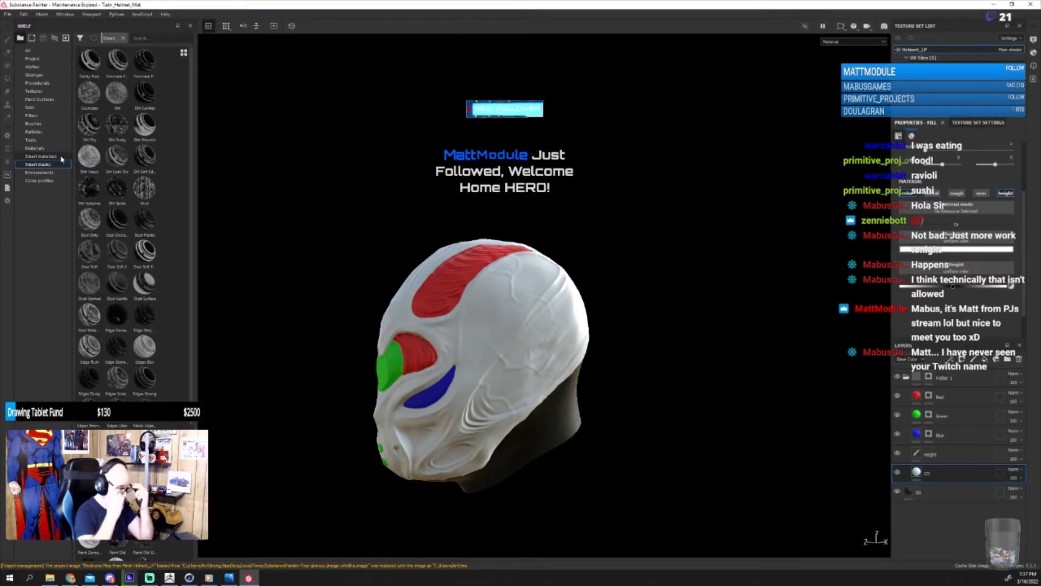
{"action": "left_click", "coordinate": [33, 156]}
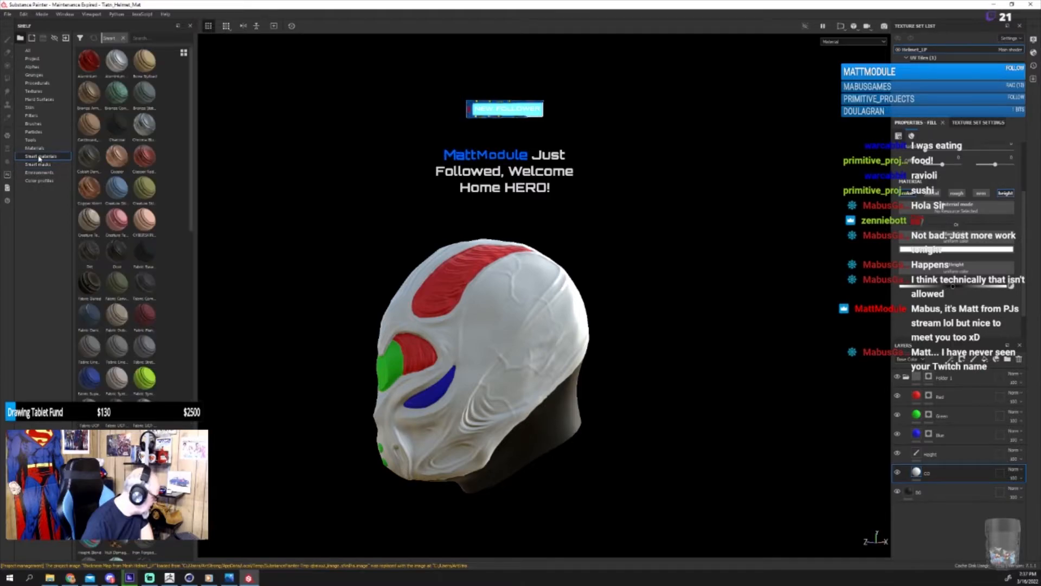
{"action": "left_click", "coordinate": [35, 148]}
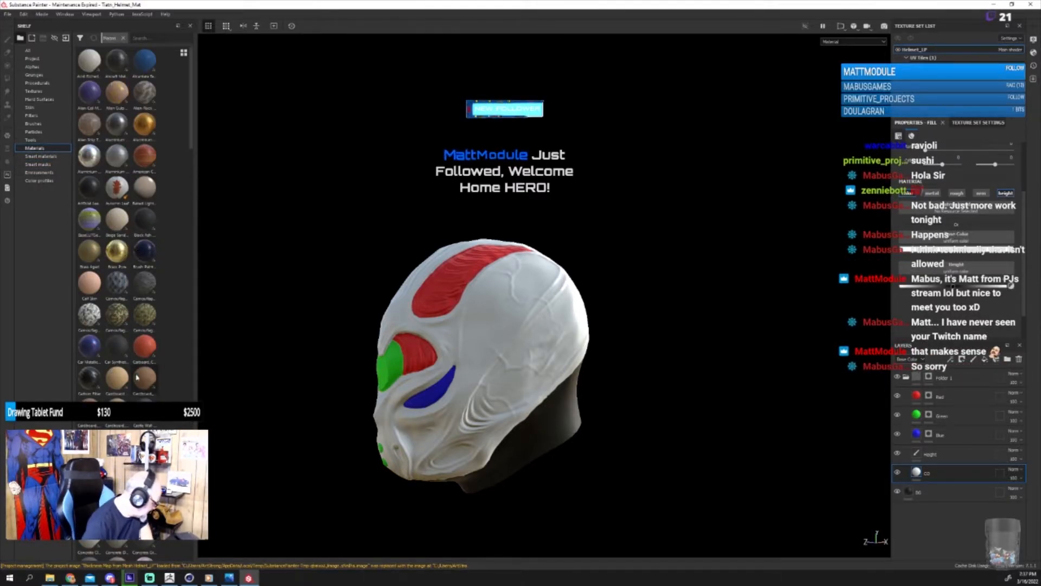
Step: Try a green wrinkled material on the base fill layer beneath the height layer
{"action": "scroll", "coordinate": [144, 336], "scroll_direction": "down", "scroll_amount": 3}
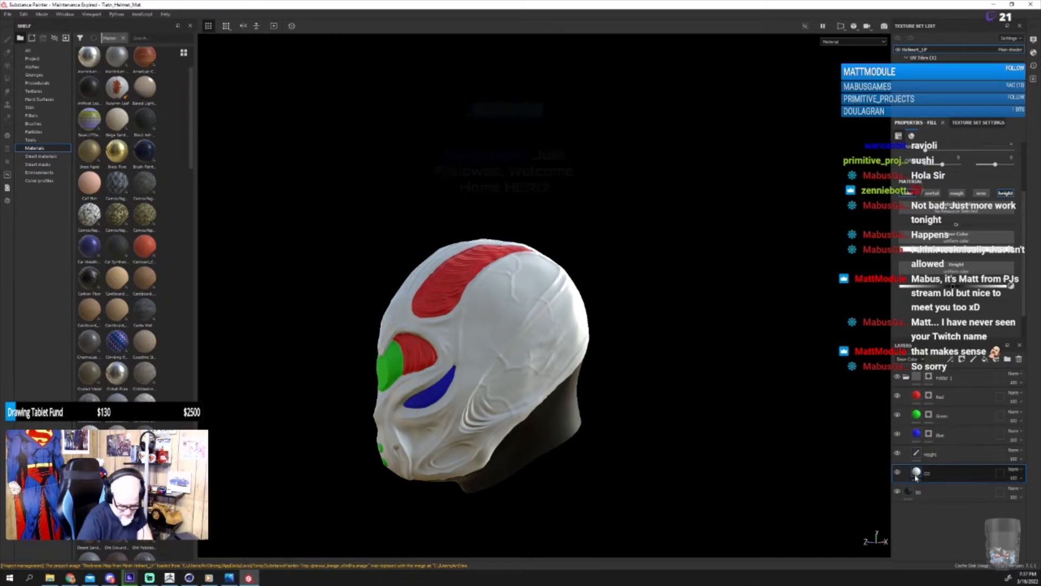
{"action": "scroll", "coordinate": [157, 268], "scroll_direction": "down", "scroll_amount": 10}
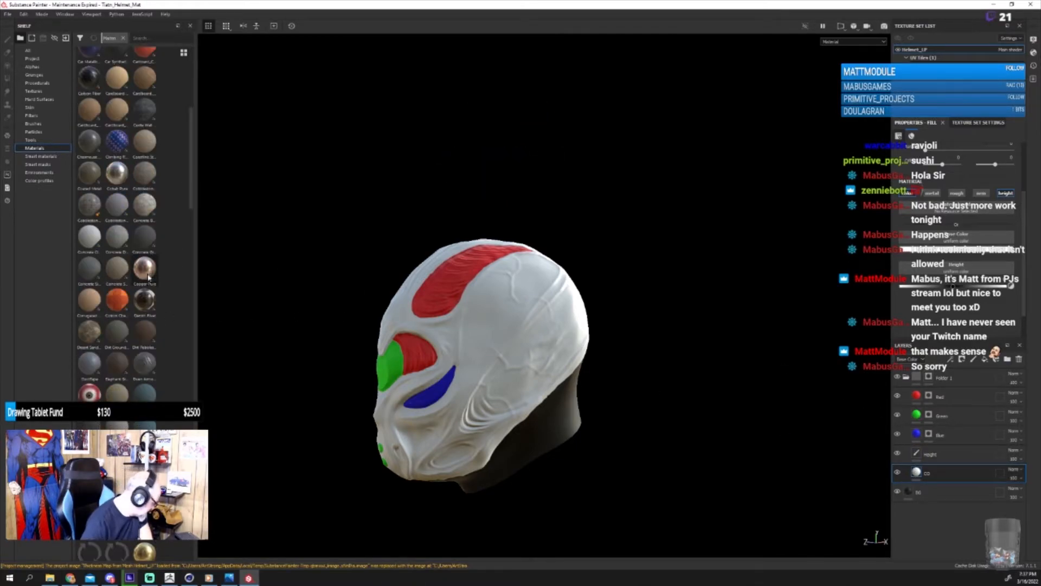
{"action": "scroll", "coordinate": [148, 272], "scroll_direction": "down", "scroll_amount": 10}
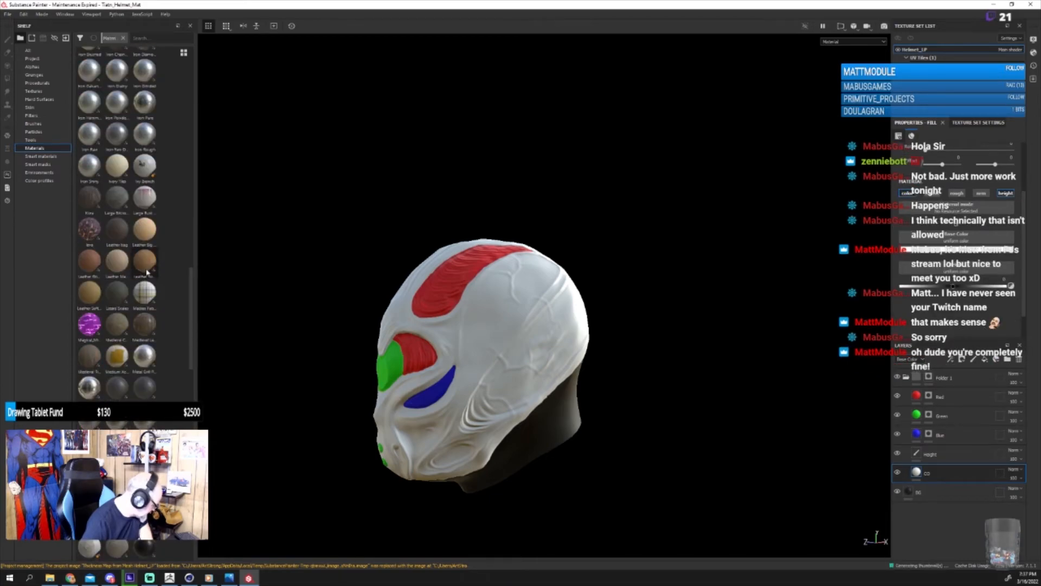
{"action": "scroll", "coordinate": [148, 273], "scroll_direction": "down", "scroll_amount": 5}
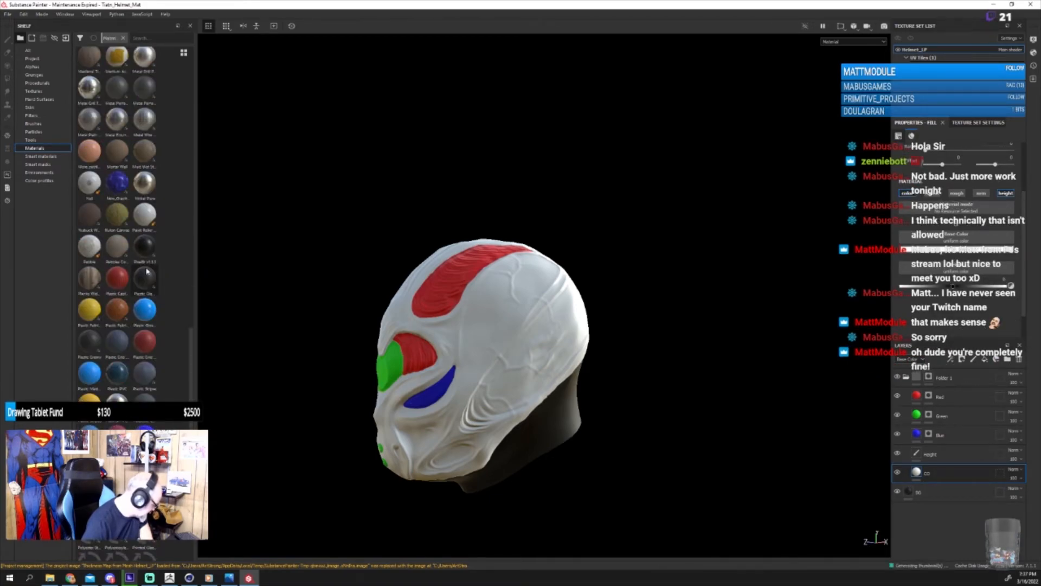
{"action": "scroll", "coordinate": [160, 260], "scroll_direction": "down", "scroll_amount": 5}
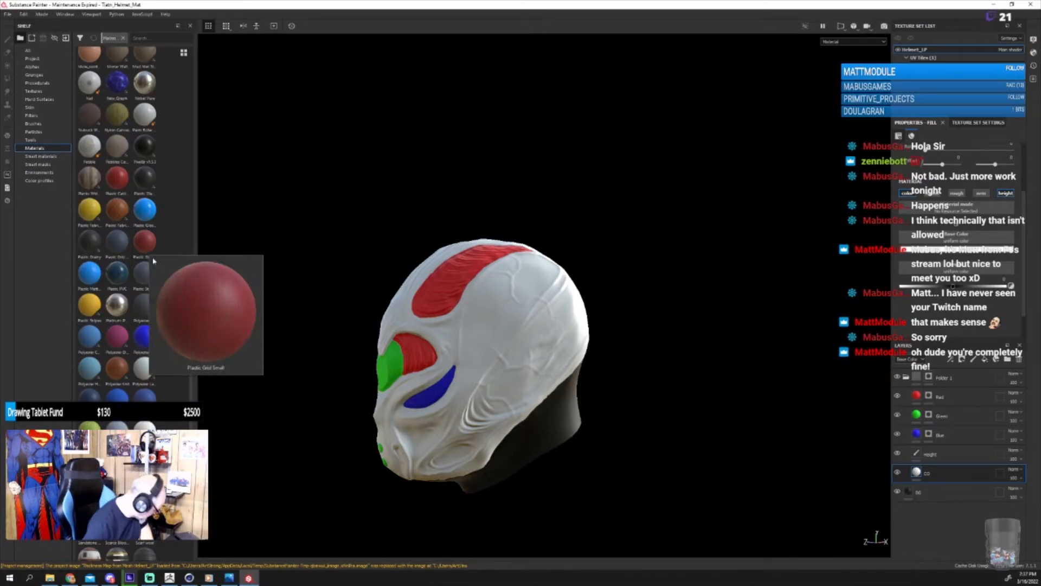
{"action": "scroll", "coordinate": [148, 290], "scroll_direction": "down", "scroll_amount": 5}
{"action": "scroll", "coordinate": [148, 290], "scroll_direction": "down", "scroll_amount": 3}
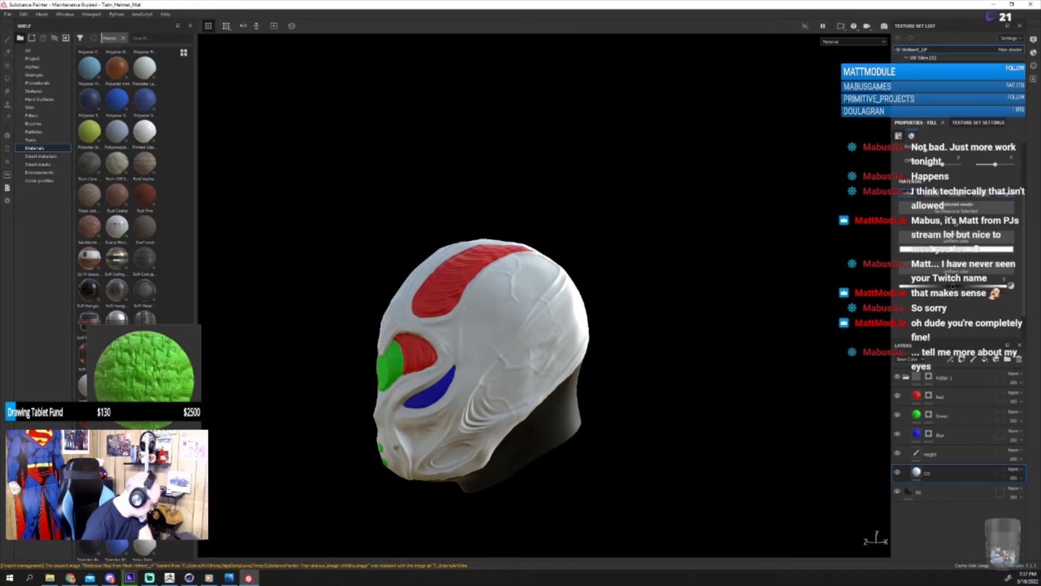
{"action": "left_click", "coordinate": [88, 451]}
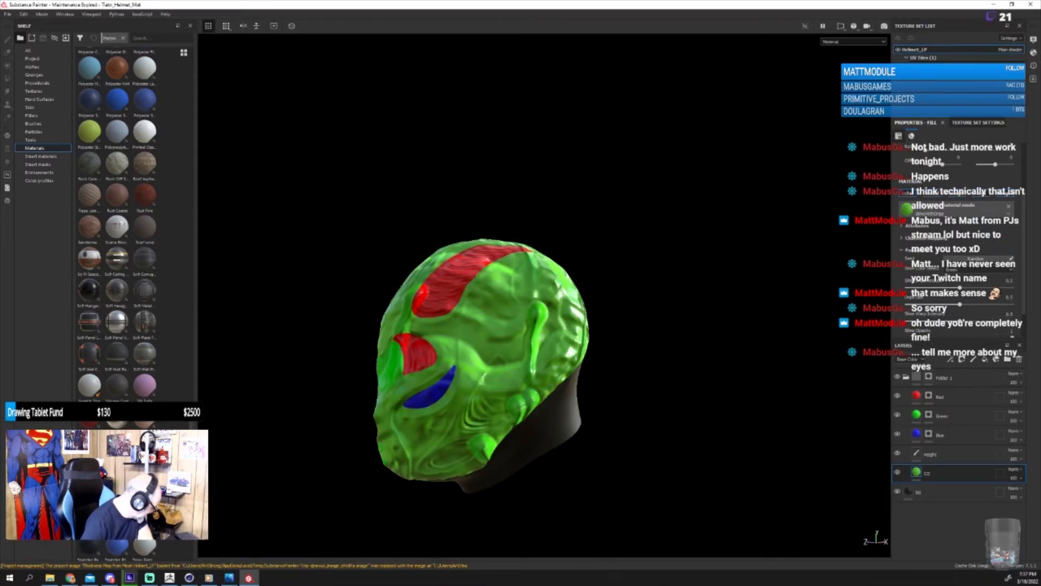
Step: Apply the Alien Cell Membrane material to the base fill layer in place of the green material
{"action": "scroll", "coordinate": [131, 342], "scroll_direction": "down", "scroll_amount": 5}
{"action": "scroll", "coordinate": [128, 343], "scroll_direction": "up", "scroll_amount": 10}
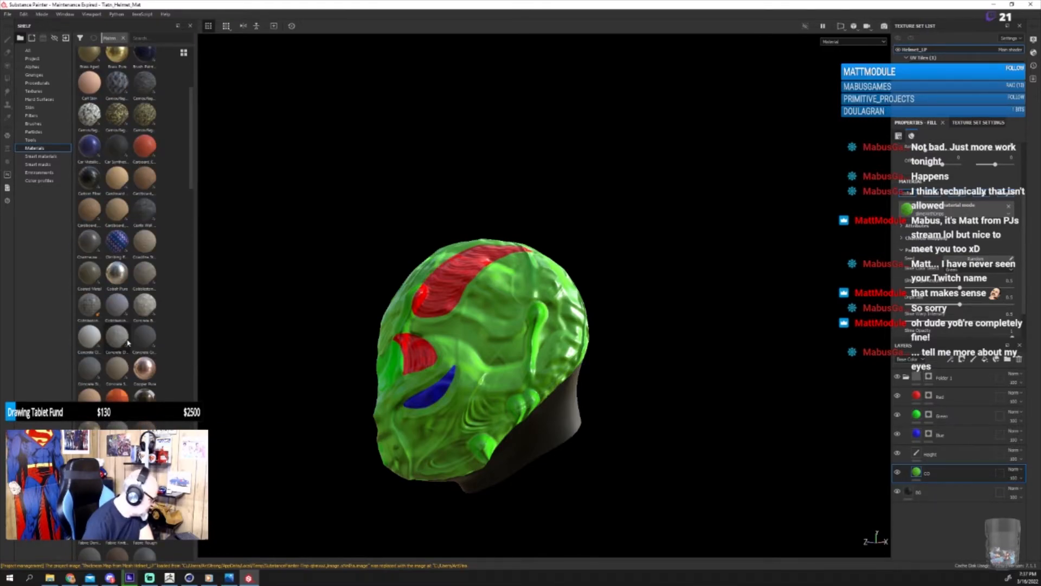
{"action": "scroll", "coordinate": [128, 343], "scroll_direction": "up", "scroll_amount": 5}
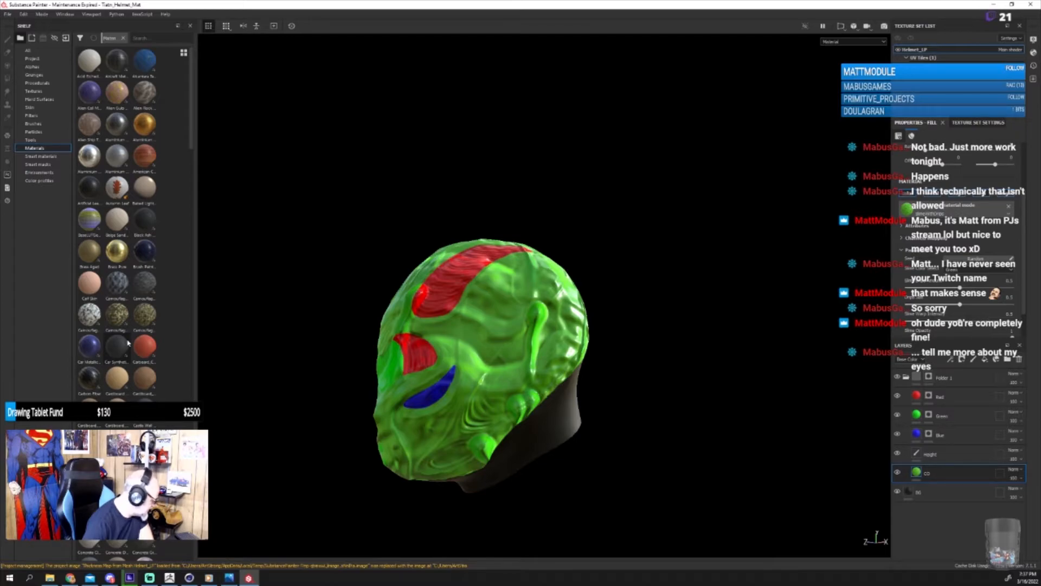
{"action": "scroll", "coordinate": [128, 343], "scroll_direction": "down", "scroll_amount": 3}
{"action": "scroll", "coordinate": [129, 343], "scroll_direction": "down", "scroll_amount": 6}
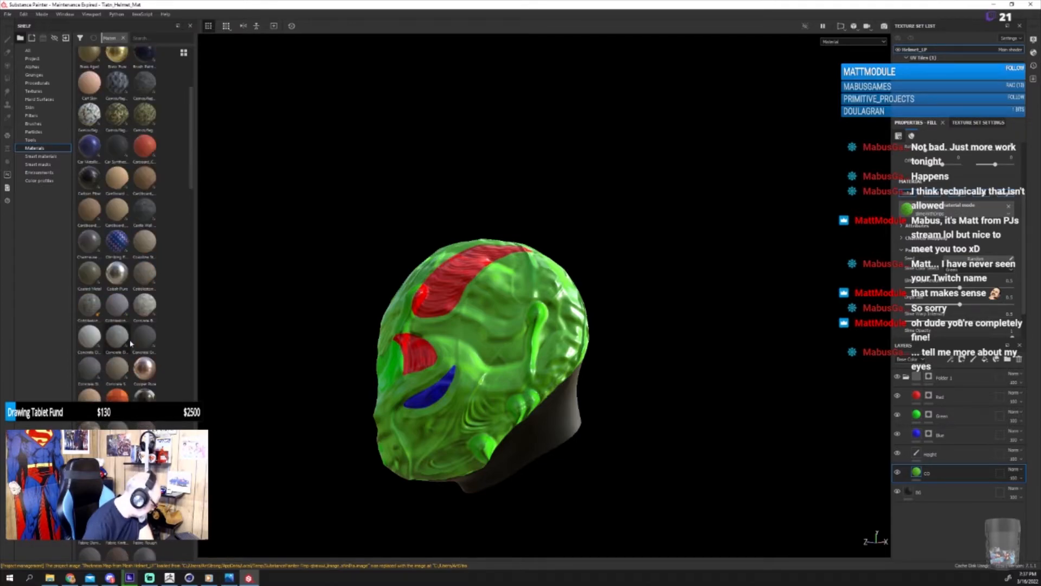
{"action": "scroll", "coordinate": [132, 343], "scroll_direction": "up", "scroll_amount": 10}
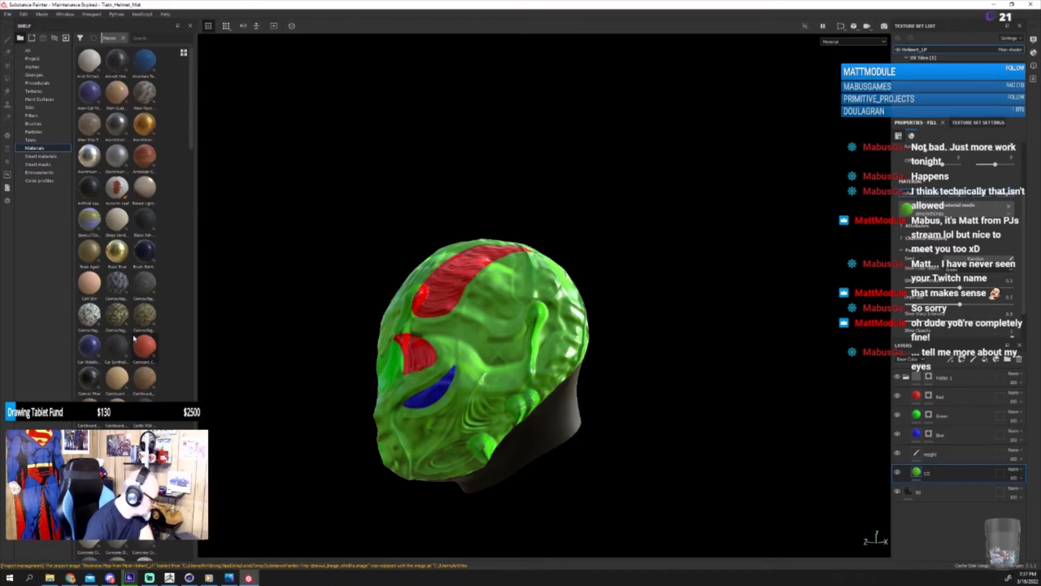
{"action": "mouse_move", "coordinate": [133, 338]}
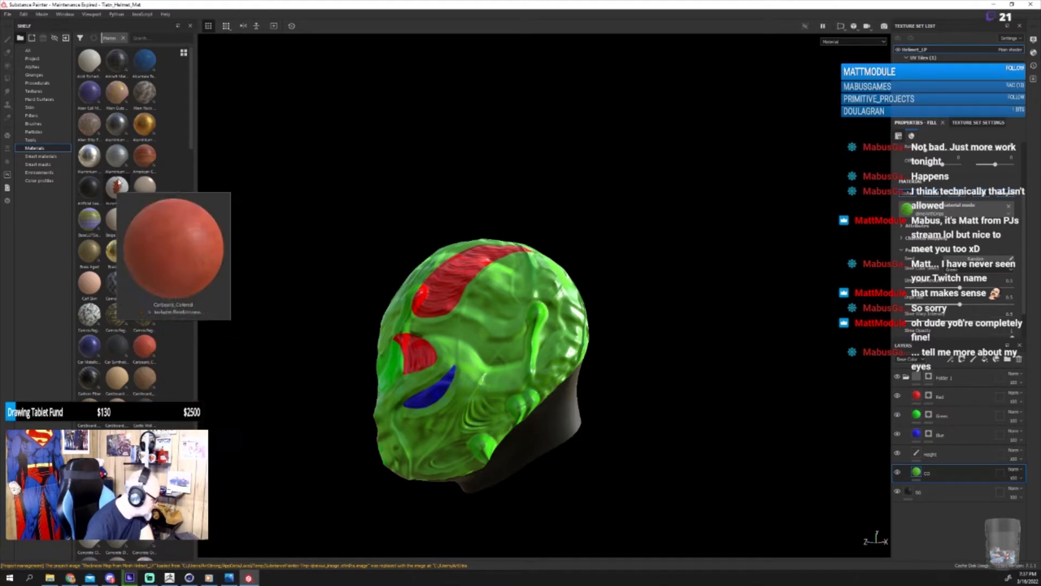
{"action": "mouse_move", "coordinate": [115, 99]}
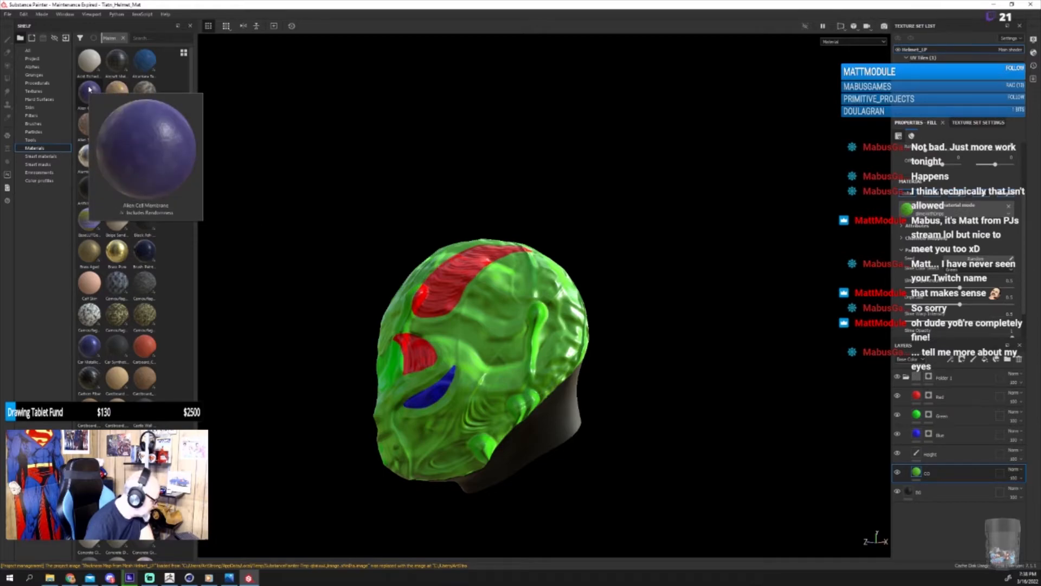
{"action": "left_click", "coordinate": [90, 91]}
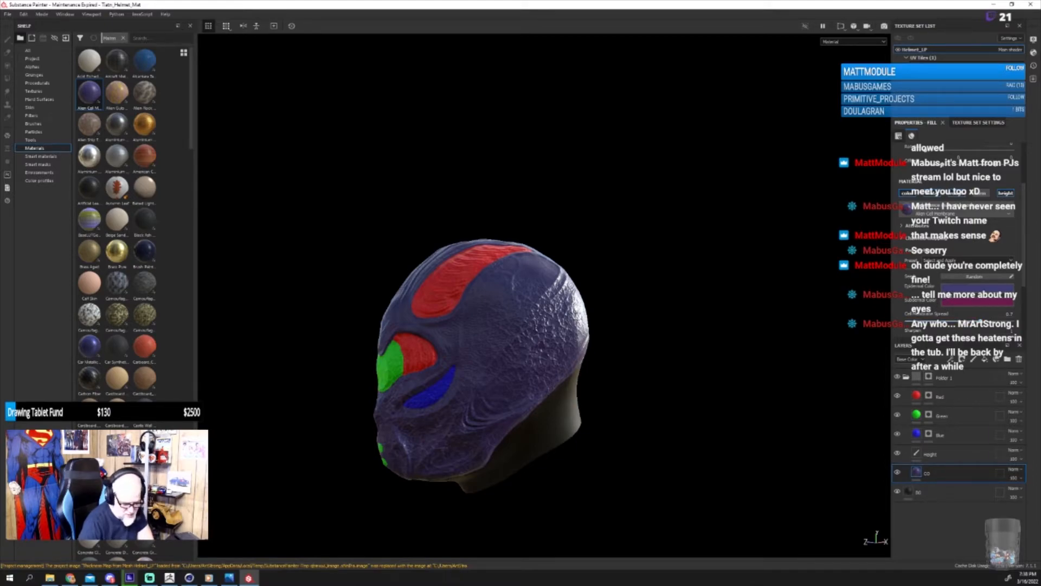
Step: Change the Alien Cell Membrane's Epidermal Color to a fully desaturated dark gray with a value of about 0.23
{"action": "left_click", "coordinate": [946, 297]}
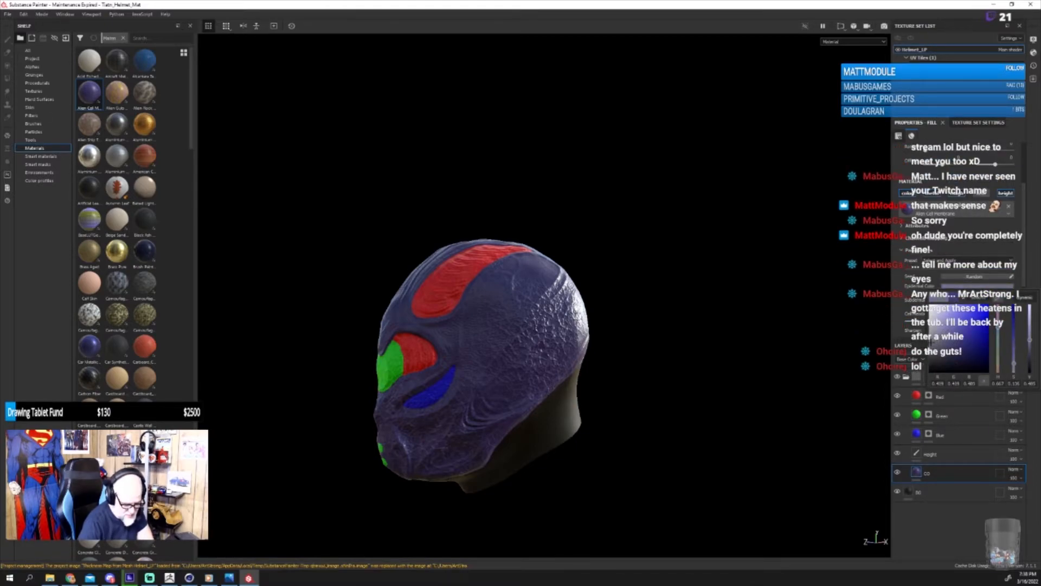
{"action": "left_click_drag", "start_coordinate": [943, 339], "coordinate": [921, 354]}
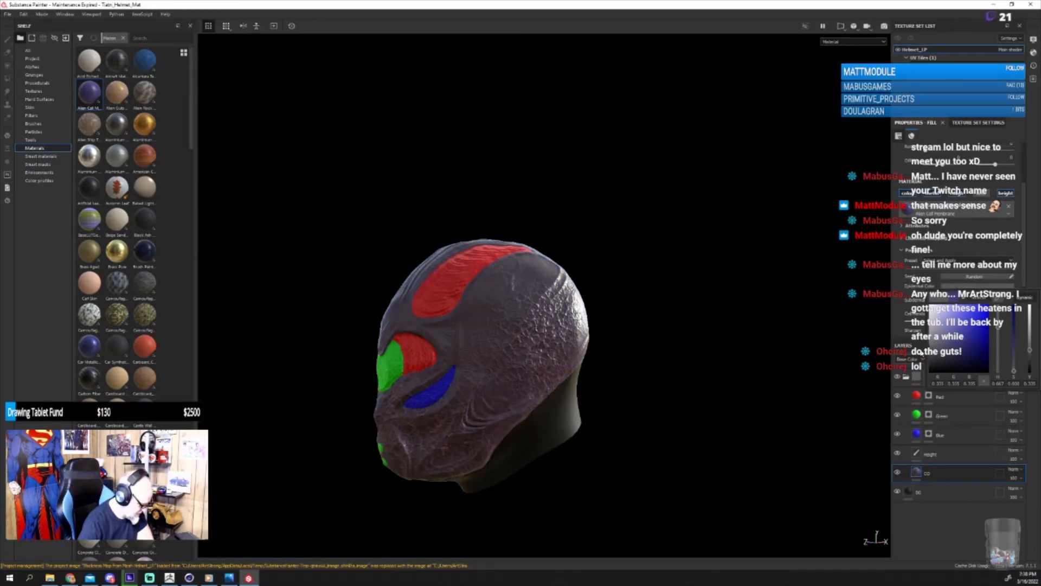
{"action": "left_click_drag", "start_coordinate": [998, 337], "coordinate": [1002, 343]}
{"action": "left_click_drag", "start_coordinate": [939, 360], "coordinate": [921, 357]}
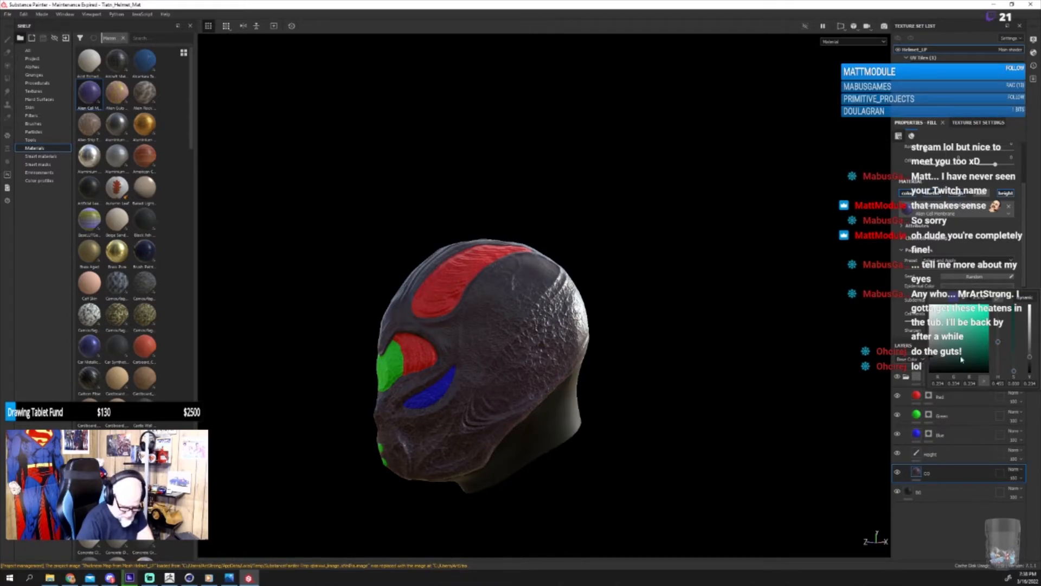
{"action": "left_click", "coordinate": [894, 335]}
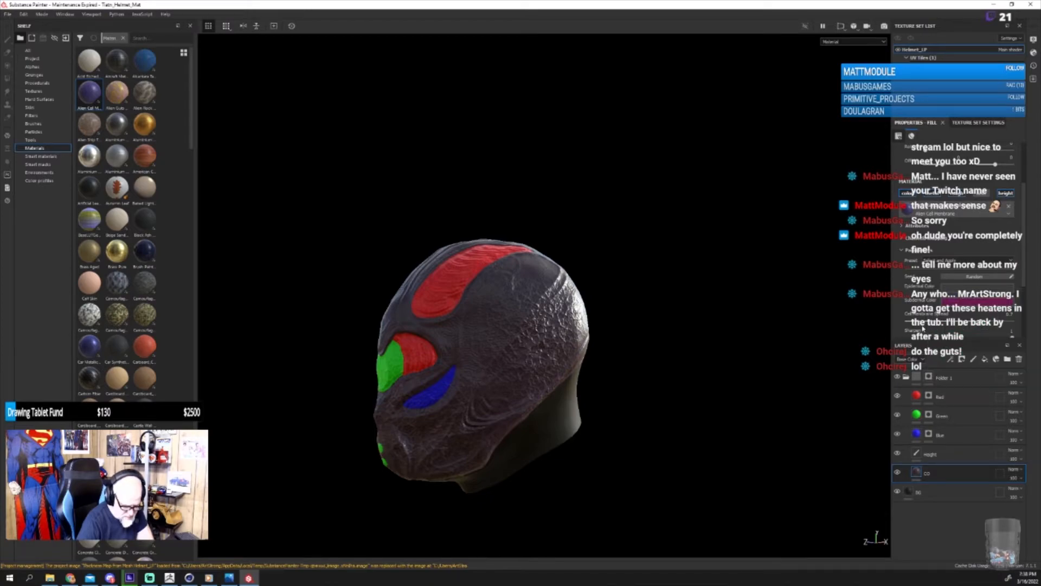
Step: Change the Alien Cell Membrane's Subdermal Color to a desaturated dark gray and inspect the helmet
{"action": "left_click", "coordinate": [960, 303]}
{"action": "left_click_drag", "start_coordinate": [936, 341], "coordinate": [923, 350]}
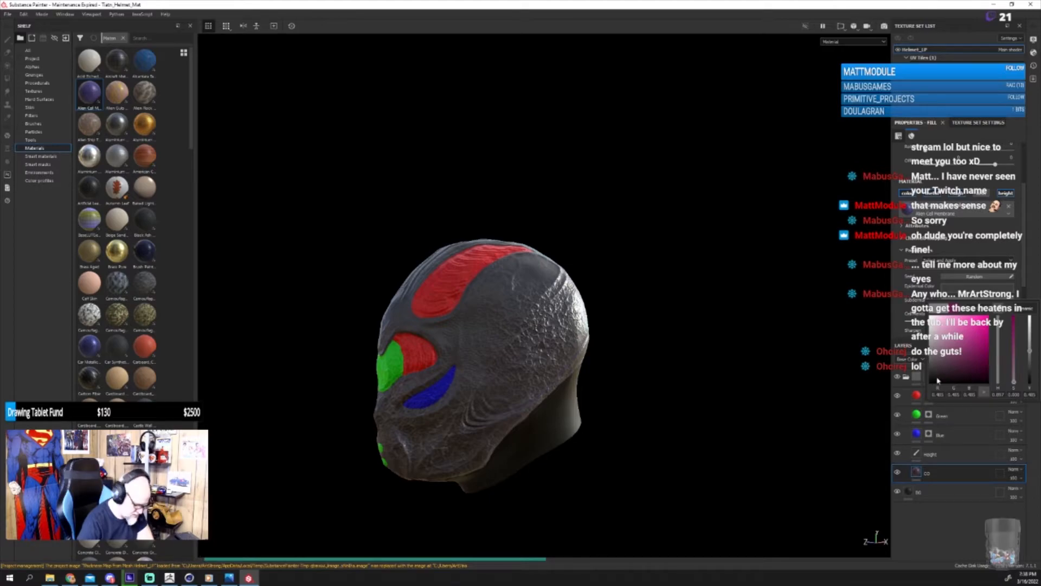
{"action": "left_click_drag", "start_coordinate": [999, 326], "coordinate": [1003, 378]}
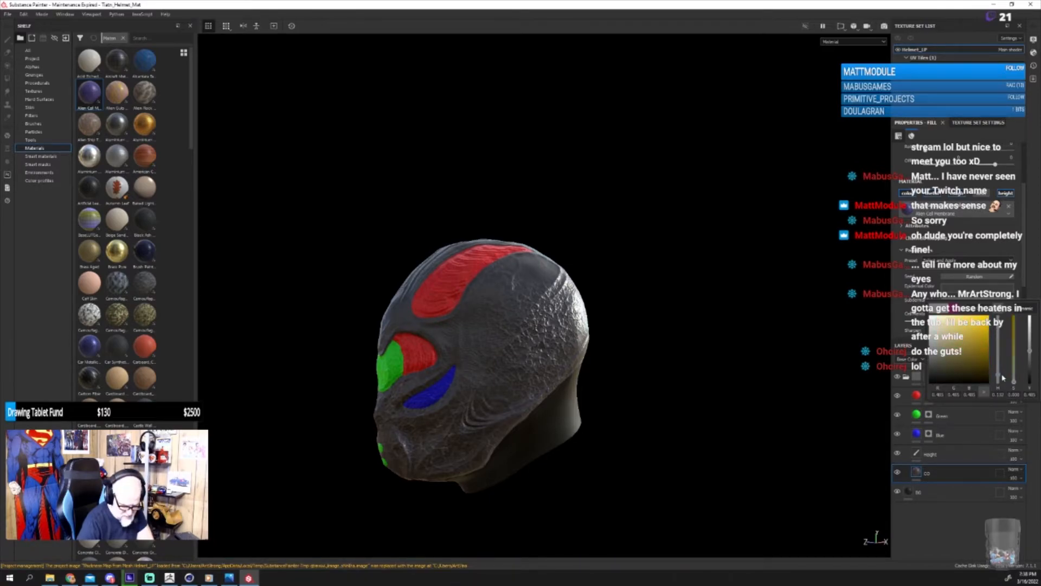
{"action": "left_click", "coordinate": [931, 368]}
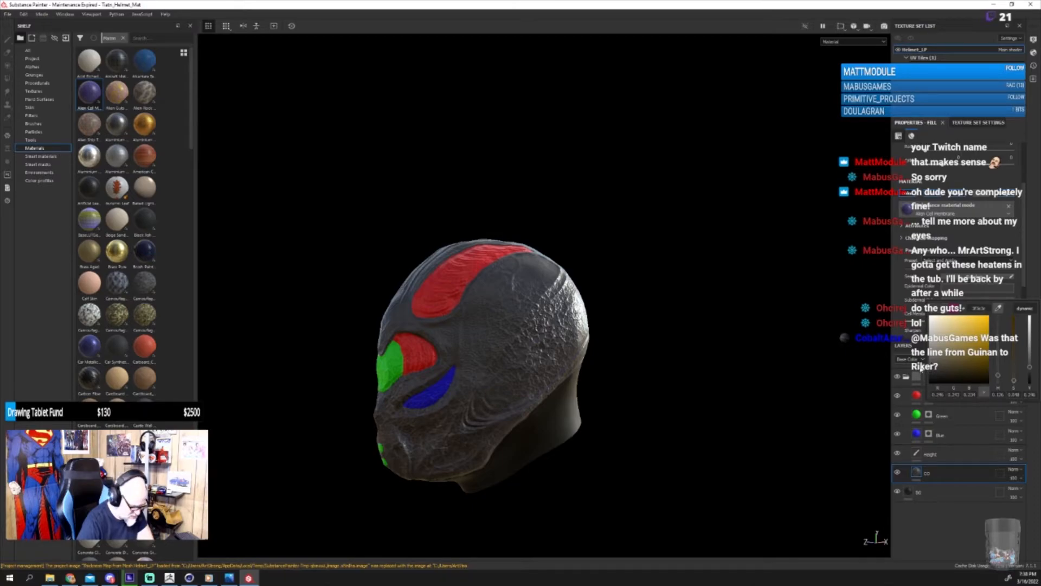
{"action": "left_click", "coordinate": [636, 405]}
{"action": "left_click_drag", "start_coordinate": [661, 383], "coordinate": [664, 381], "text": "alt"}
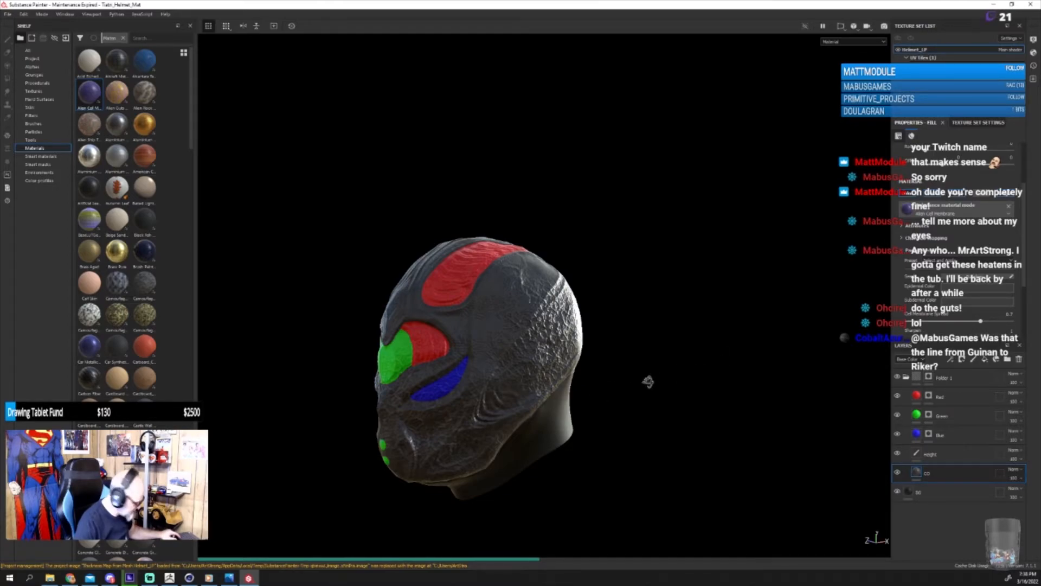
{"action": "left_click_drag", "start_coordinate": [628, 402], "coordinate": [633, 409], "text": "alt"}
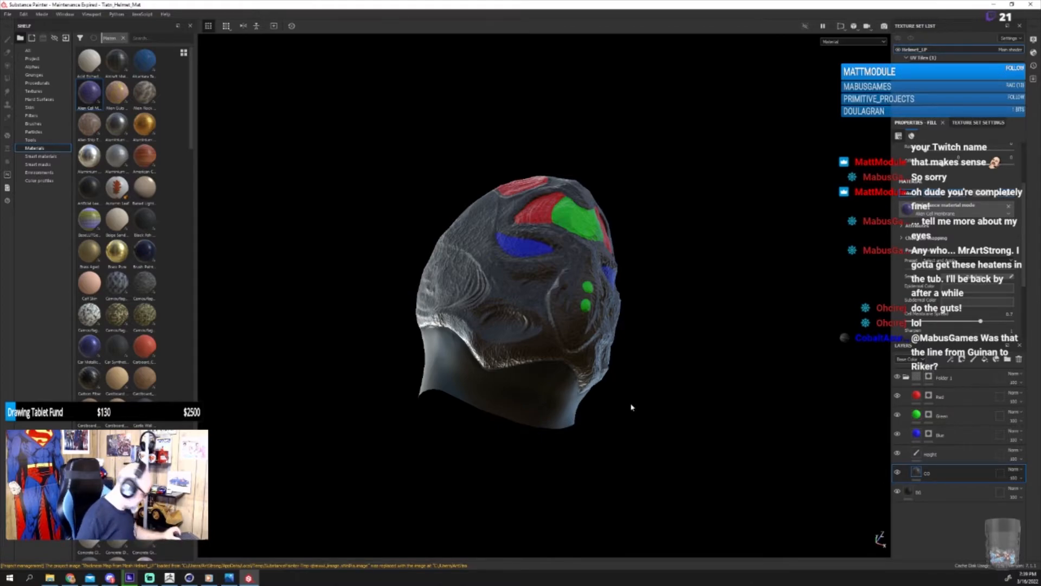
{"action": "left_click_drag", "start_coordinate": [695, 244], "coordinate": [644, 372], "text": "alt"}
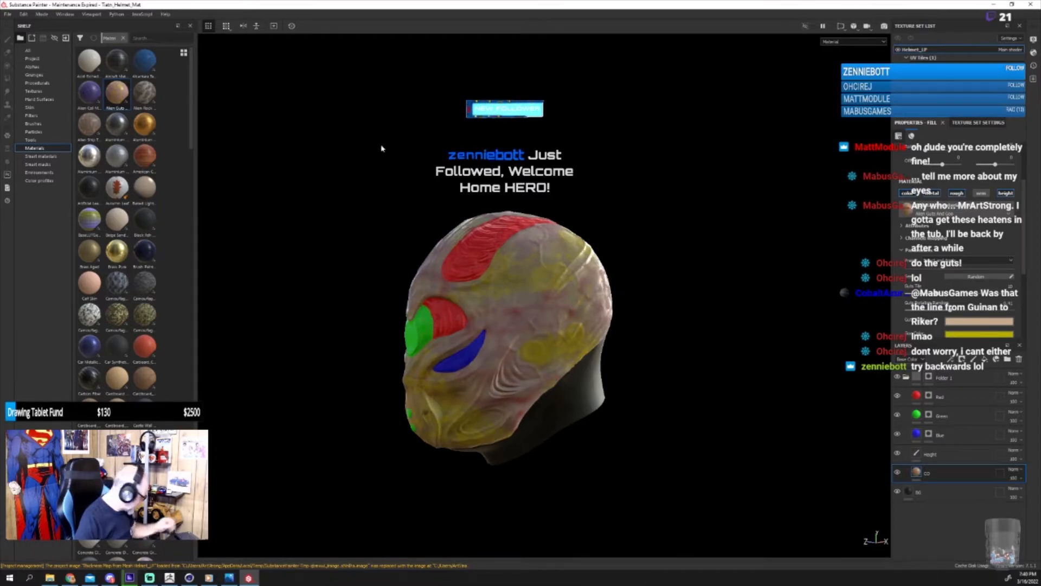
{"action": "mouse_move", "coordinate": [673, 320]}
{"action": "right_mouse_down", "text": "shift"}
{"action": "mouse_move", "coordinate": [697, 226]}
{"action": "mouse_move", "coordinate": [694, 307]}
{"action": "right_mouse_up", "text": "shift"}
{"action": "left_click_drag", "start_coordinate": [695, 307], "coordinate": [613, 315], "text": "alt"}
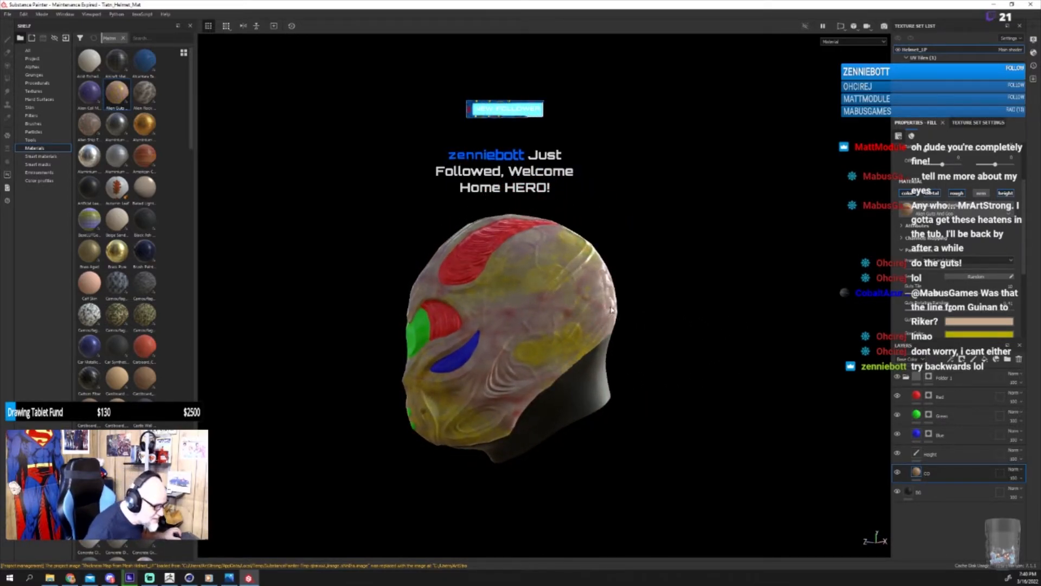
{"action": "left_click_drag", "start_coordinate": [640, 341], "coordinate": [630, 348], "text": "alt"}
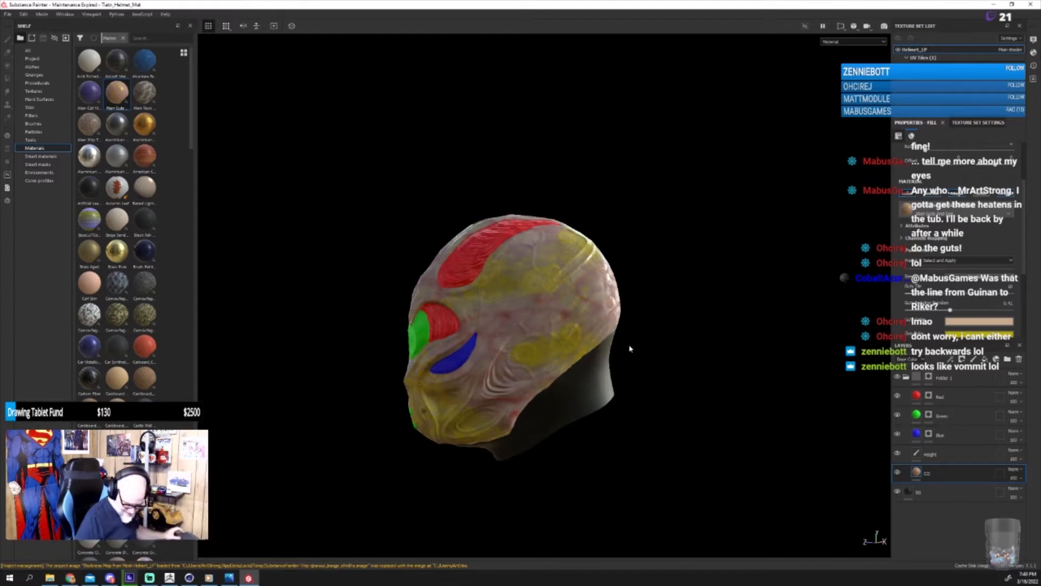
Step: Apply the Alien Cell Membrane material to the Red layer and set its epidermal color to a saturated hot pink
{"action": "left_click", "coordinate": [908, 393]}
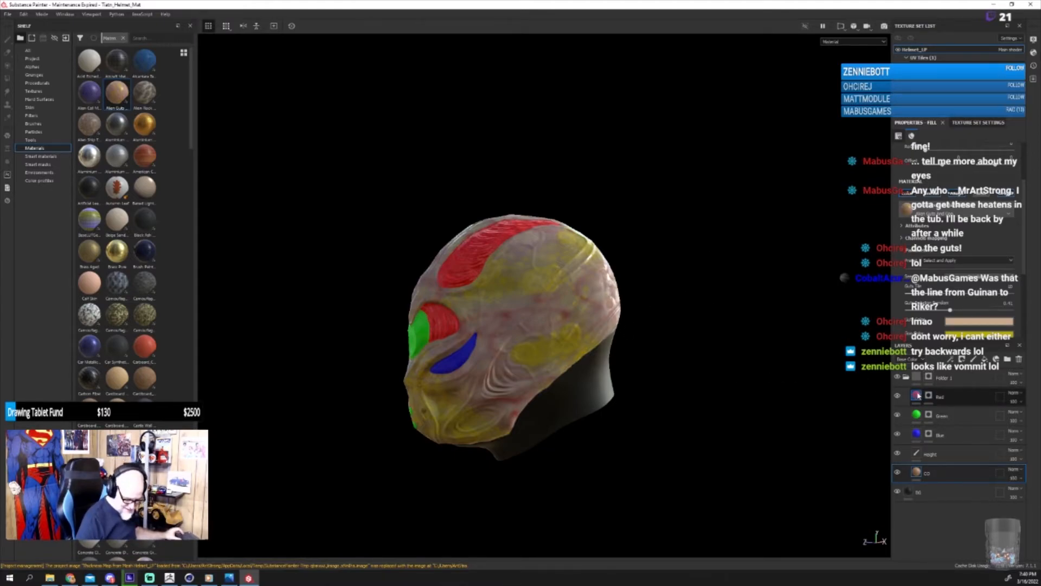
{"action": "left_click", "coordinate": [90, 92]}
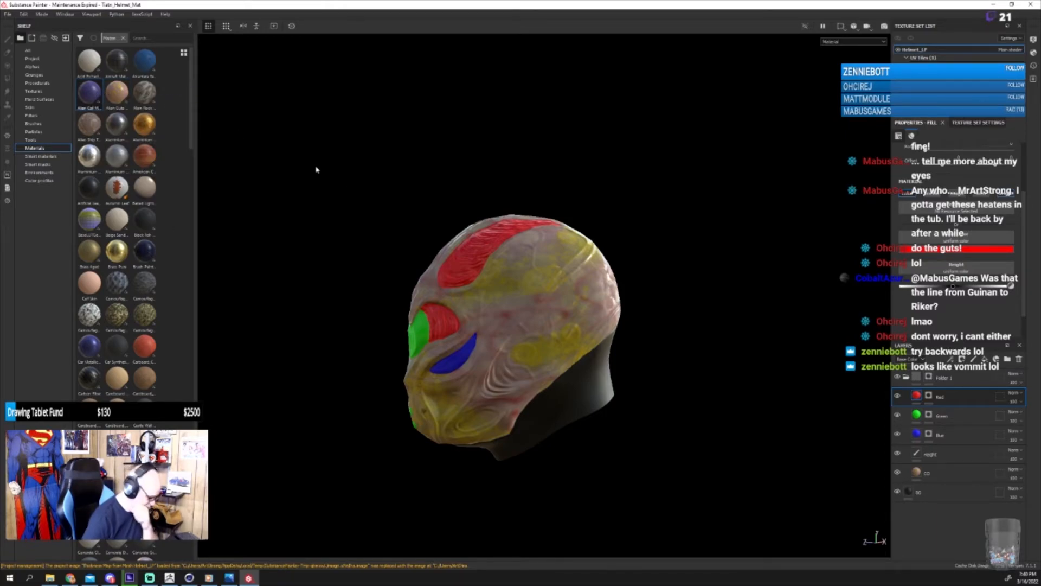
{"action": "left_click_drag", "start_coordinate": [398, 152], "coordinate": [414, 226], "text": "alt"}
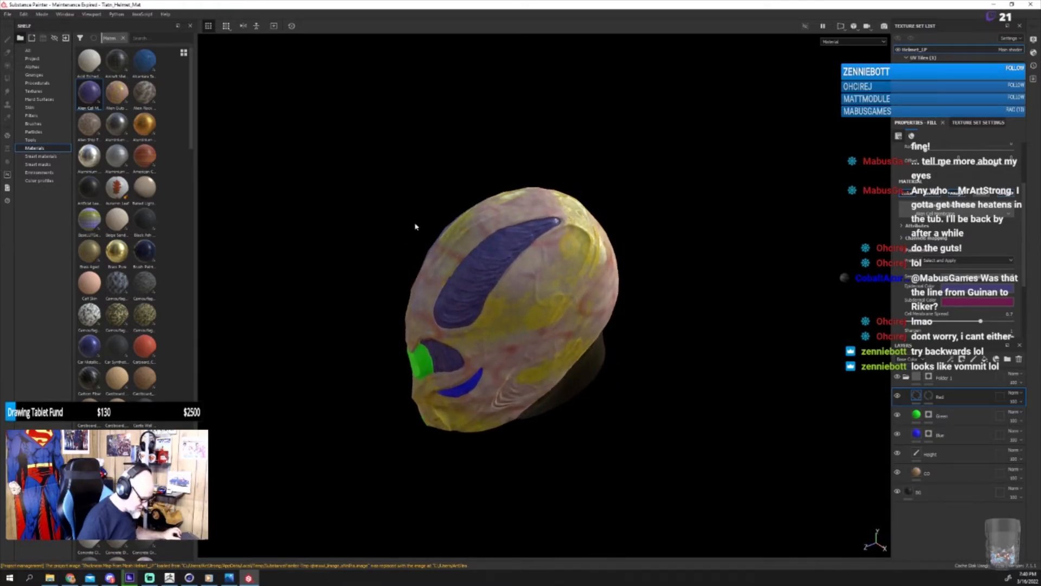
{"action": "left_click", "coordinate": [965, 292]}
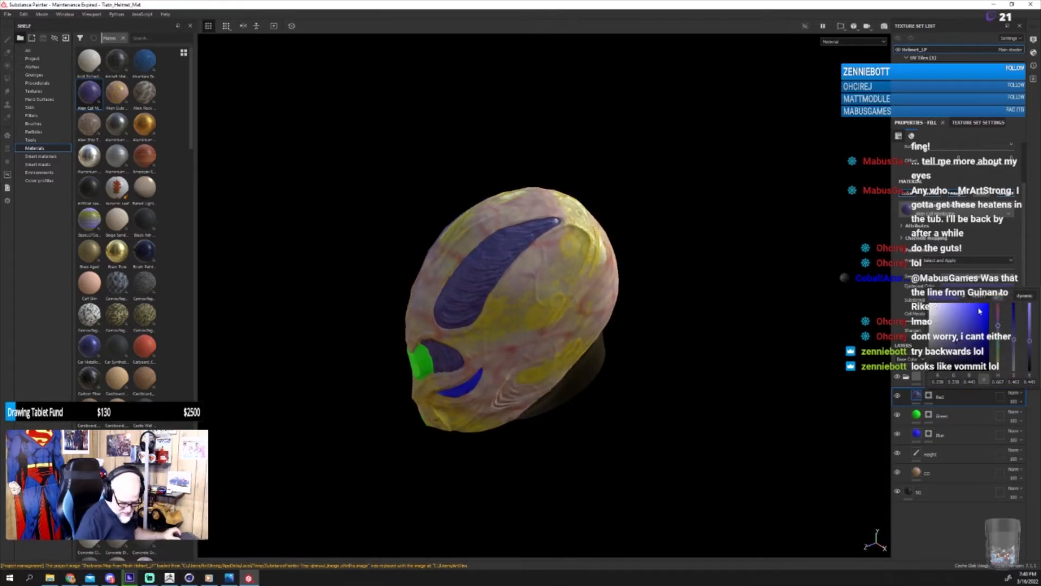
{"action": "left_click_drag", "start_coordinate": [999, 325], "coordinate": [992, 302]}
{"action": "left_click", "coordinate": [987, 307]}
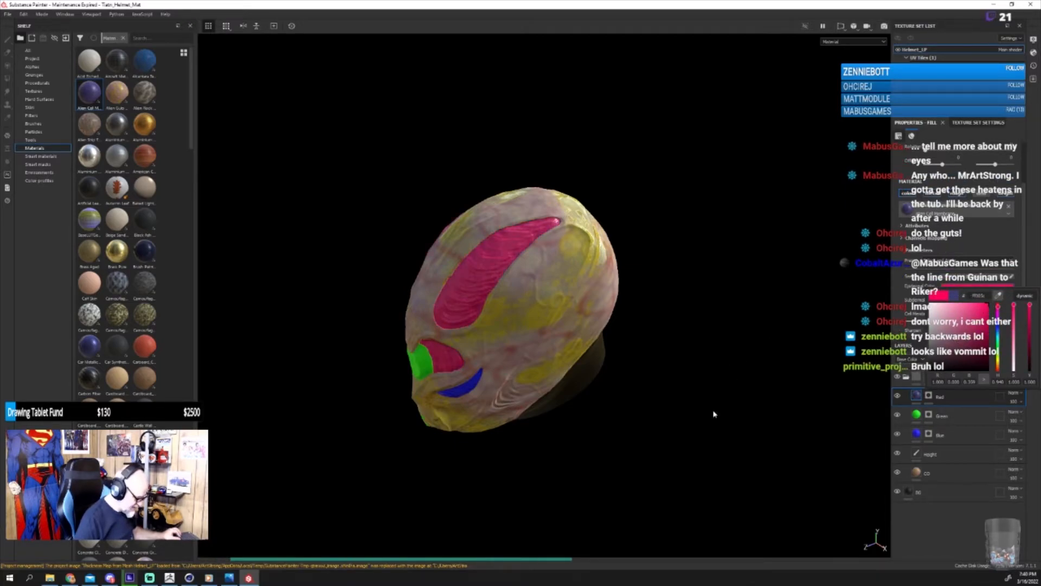
{"action": "left_click", "coordinate": [729, 369]}
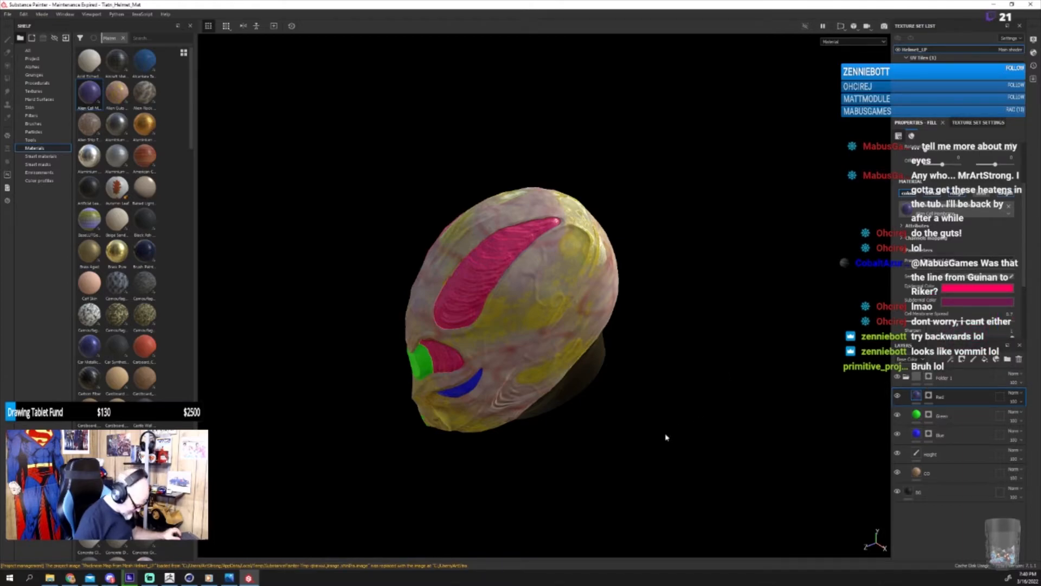
Step: Set the subdermal color of the Red layer's membrane material to a light pink
{"action": "left_click_drag", "start_coordinate": [662, 432], "coordinate": [707, 377], "text": "alt"}
{"action": "left_click", "coordinate": [949, 303]}
{"action": "left_click_drag", "start_coordinate": [948, 330], "coordinate": [946, 312]}
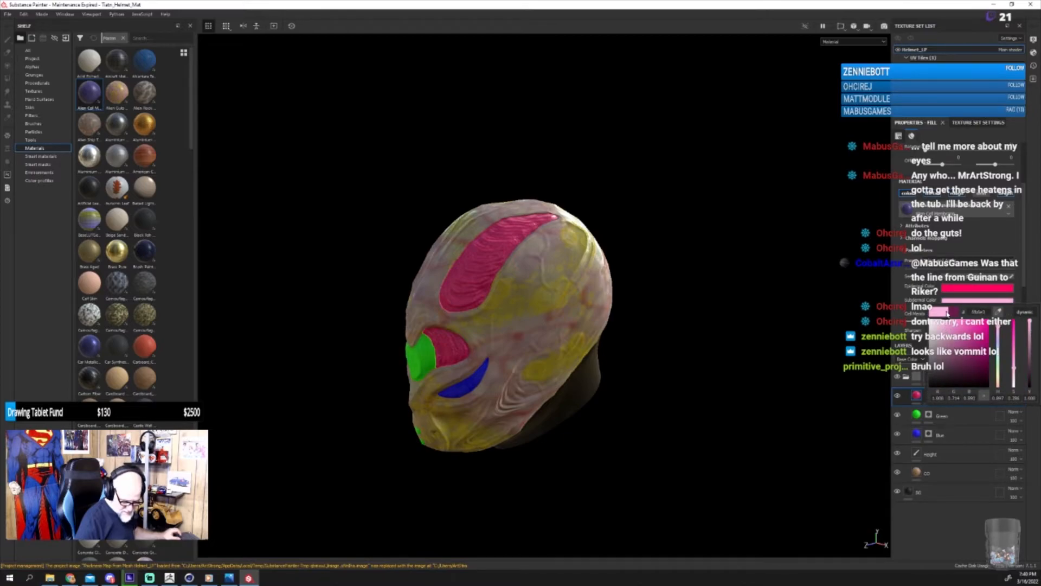
{"action": "left_click", "coordinate": [779, 340]}
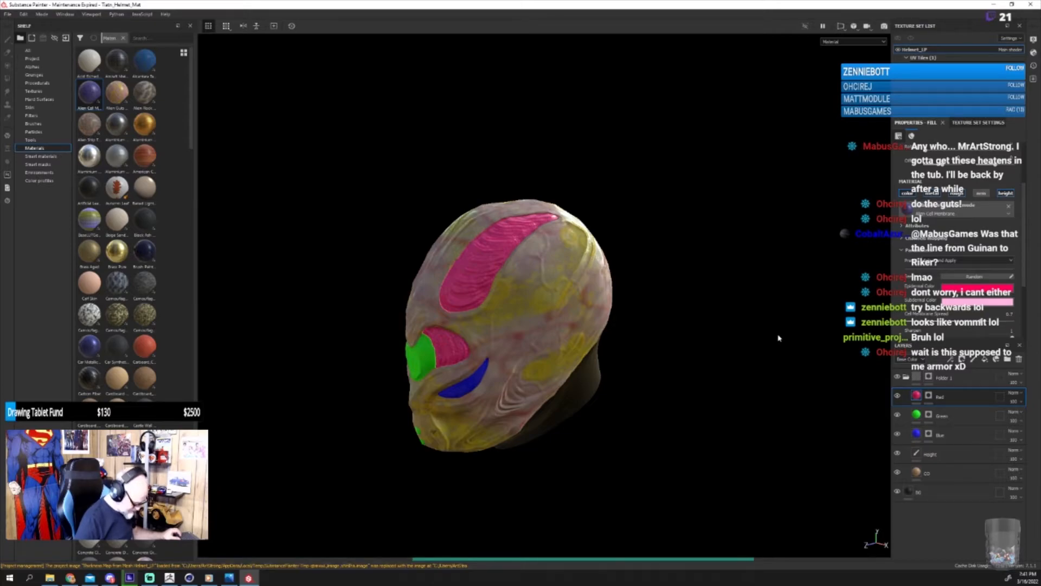
Step: Soften the epidermal color of the Red layer's membrane material to a pale pink
{"action": "left_click", "coordinate": [958, 289]}
{"action": "left_click_drag", "start_coordinate": [954, 309], "coordinate": [955, 304]}
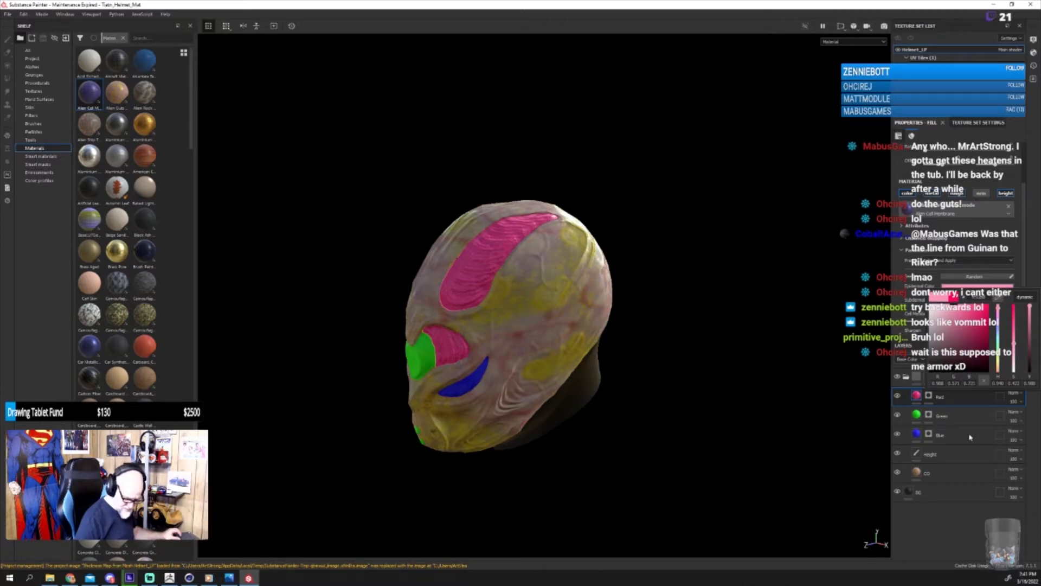
{"action": "left_click", "coordinate": [706, 358]}
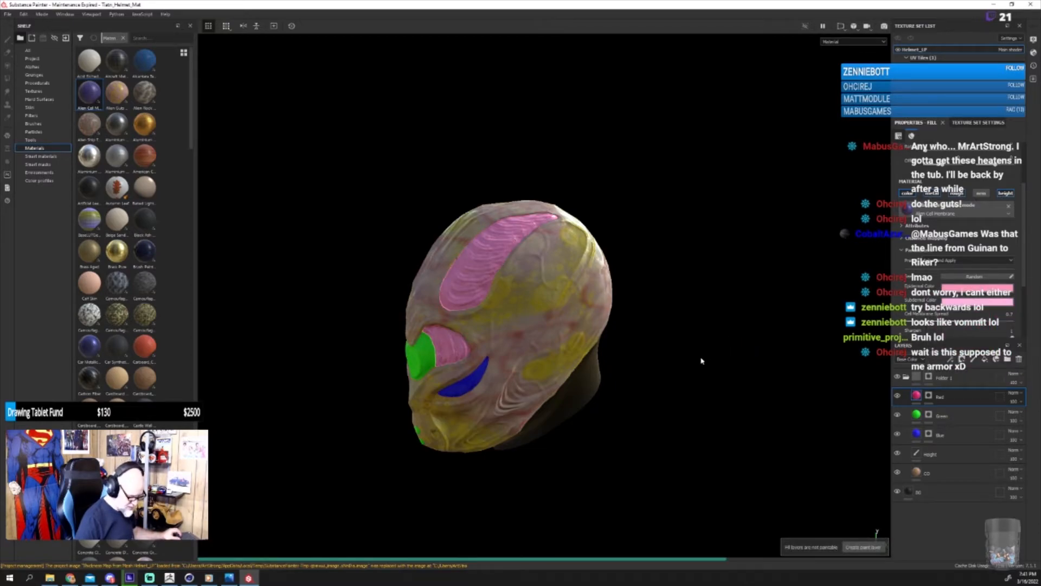
{"action": "mouse_move", "coordinate": [665, 355]}
{"action": "left_mouse_down", "text": "alt"}
{"action": "mouse_move", "coordinate": [665, 320]}
{"action": "mouse_move", "coordinate": [669, 338]}
{"action": "left_mouse_up", "text": "alt"}
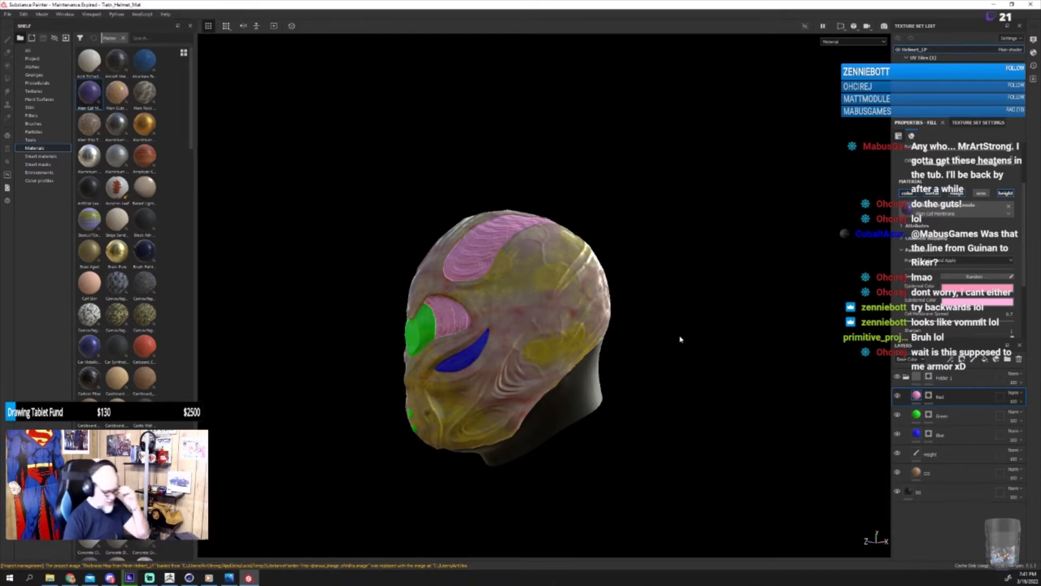
{"action": "left_click_drag", "start_coordinate": [692, 365], "coordinate": [806, 309], "text": "alt"}
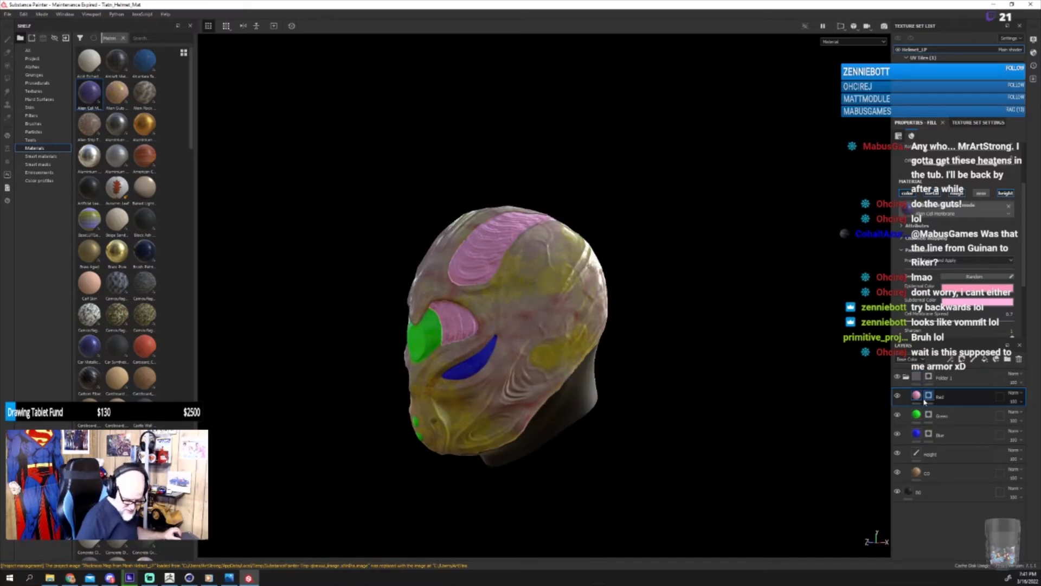
Step: Find the Cobalt Pure material in the materials shelf and apply it to the Green layer
{"action": "left_click", "coordinate": [928, 416]}
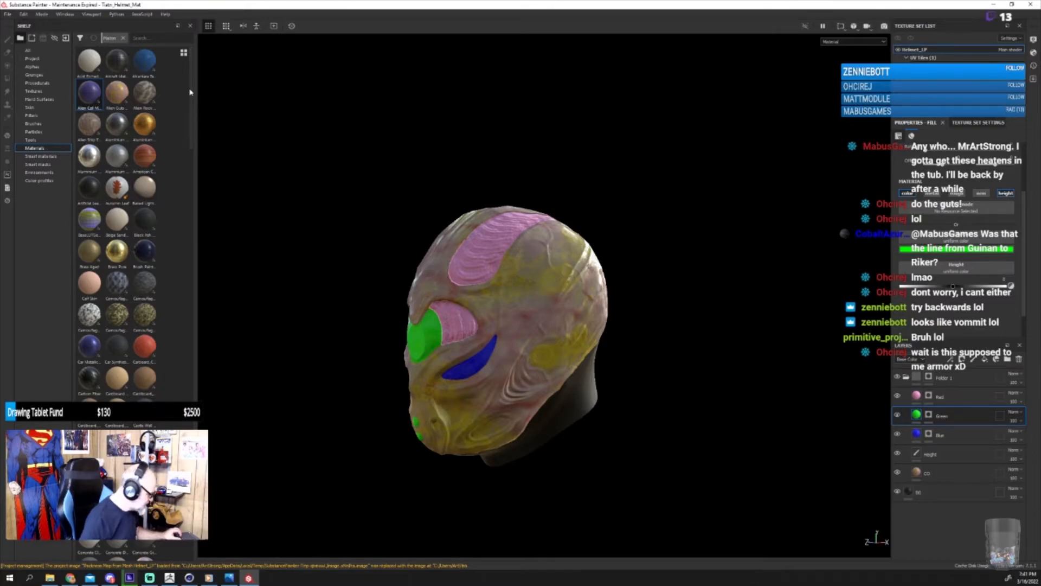
{"action": "left_click_drag", "start_coordinate": [192, 94], "coordinate": [185, 153]}
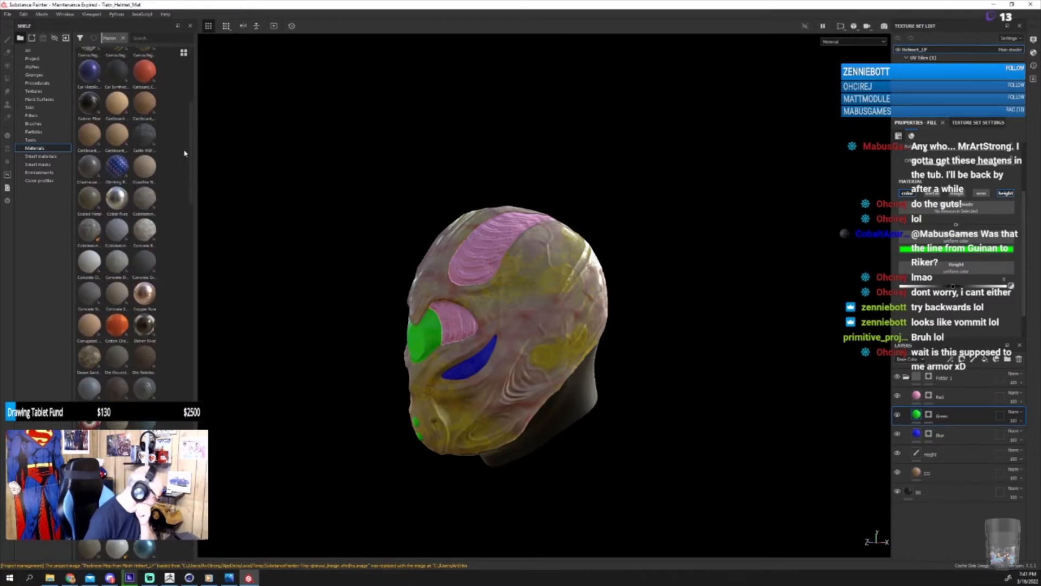
{"action": "left_click", "coordinate": [111, 198]}
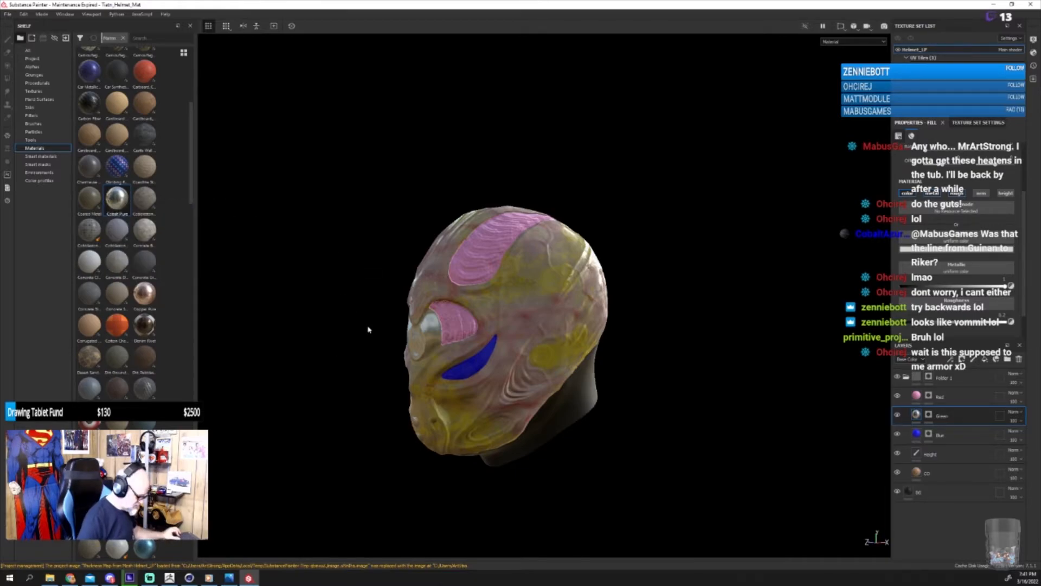
{"action": "left_click_drag", "start_coordinate": [328, 338], "coordinate": [361, 347], "text": "alt"}
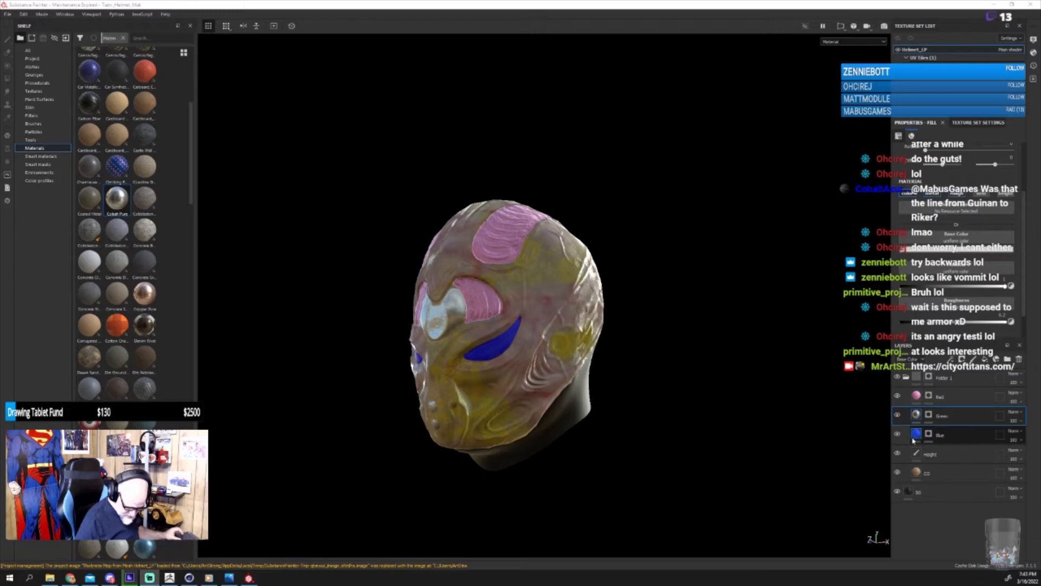
Step: Try a metallic car paint on the CC layer, then replace it with the Alien Cell Membrane material
{"action": "left_click", "coordinate": [923, 473]}
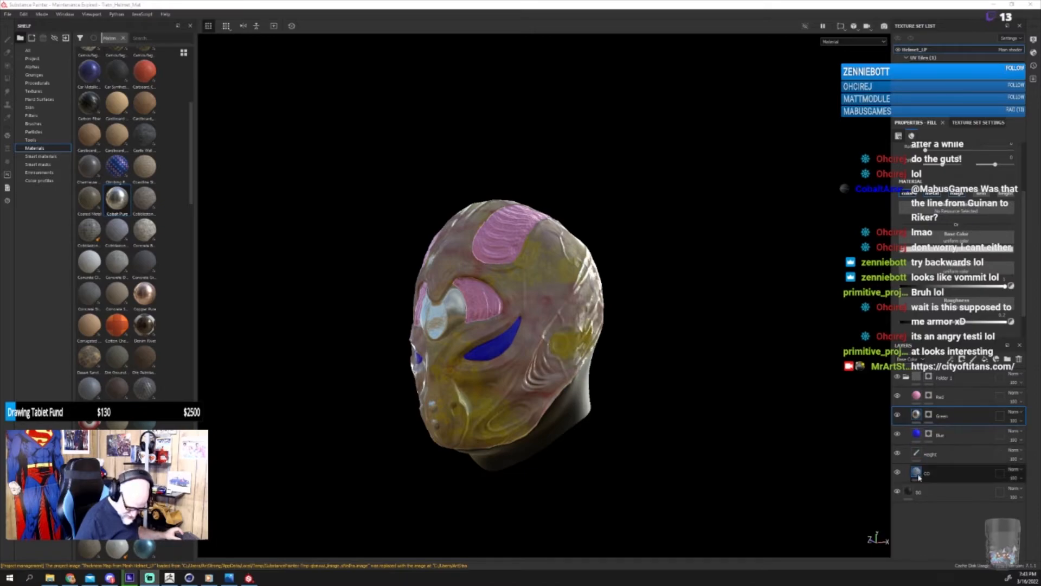
{"action": "left_click", "coordinate": [89, 70]}
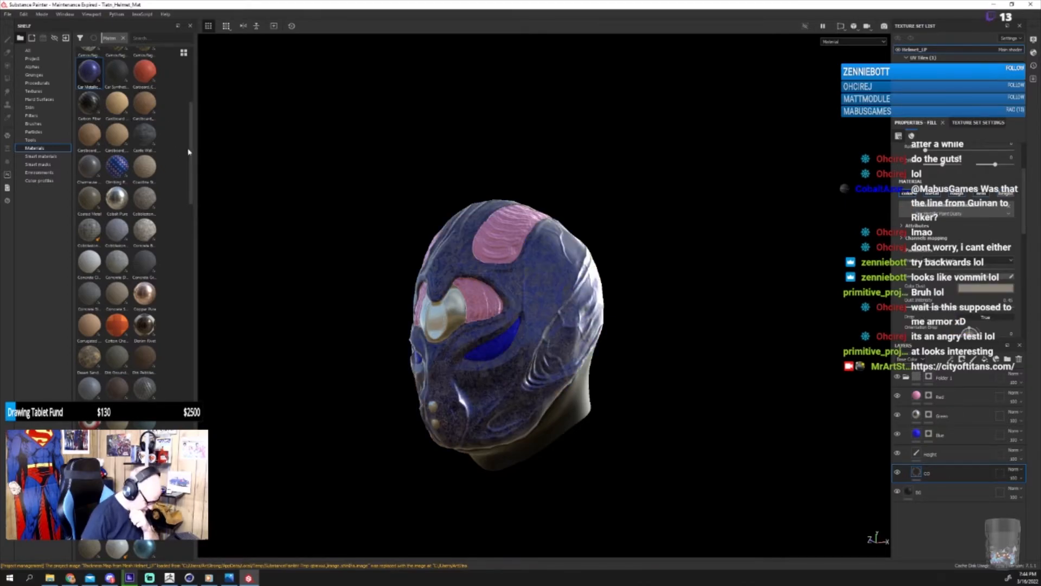
{"action": "scroll", "coordinate": [190, 153], "scroll_direction": "up", "scroll_amount": 5}
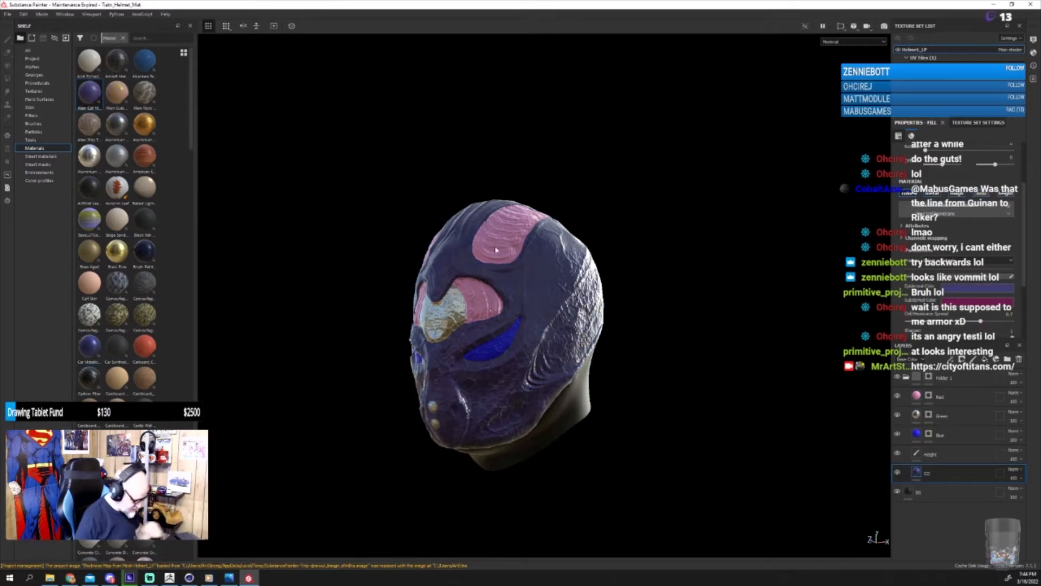
{"action": "left_click_drag", "start_coordinate": [703, 333], "coordinate": [604, 342], "text": "alt"}
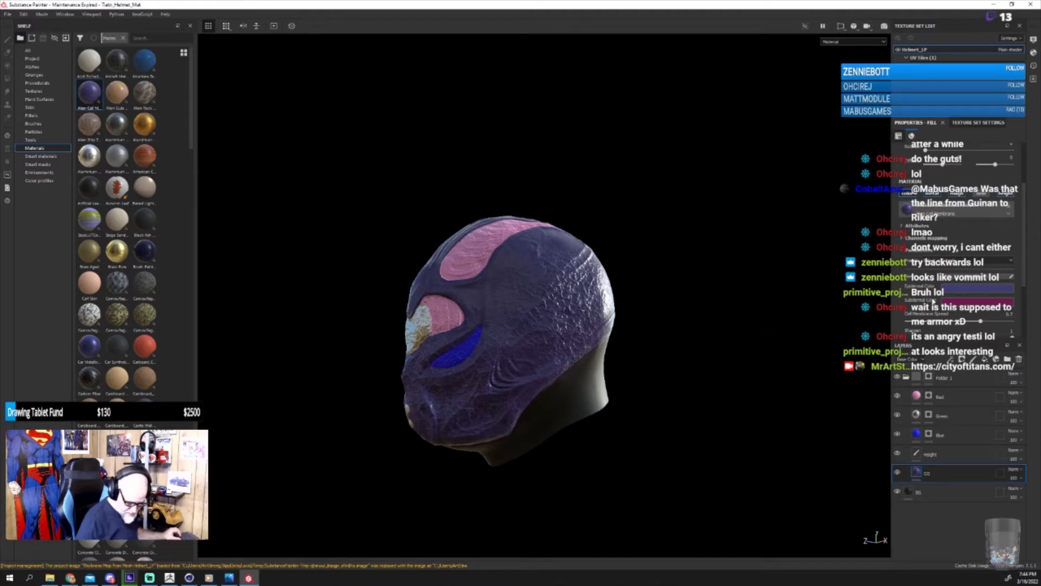
Step: Set the epidermal color of the CC layer's membrane material to dark grey 373737
{"action": "left_click", "coordinate": [948, 291]}
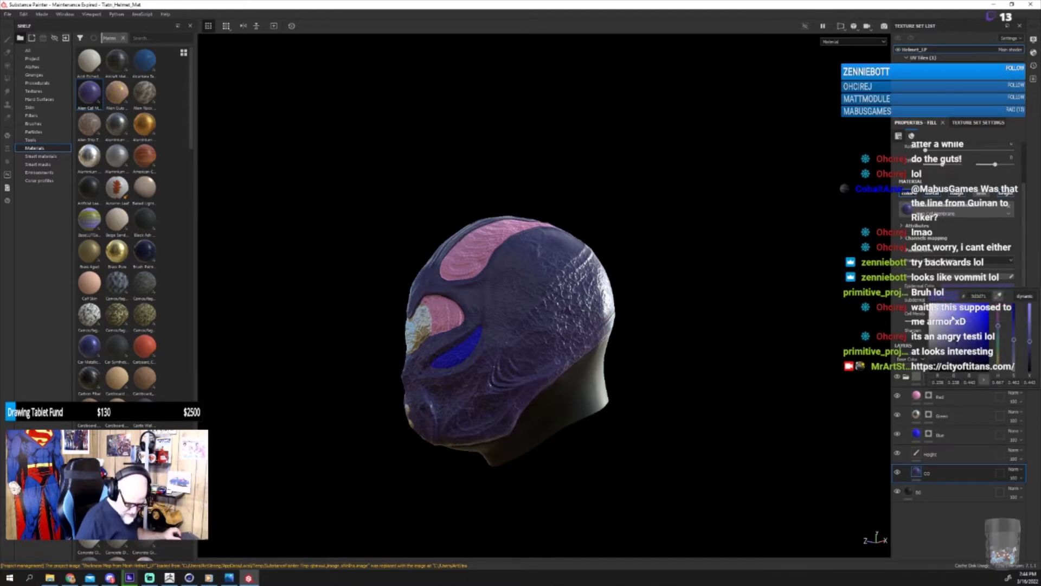
{"action": "left_click_drag", "start_coordinate": [918, 358], "coordinate": [917, 358]}
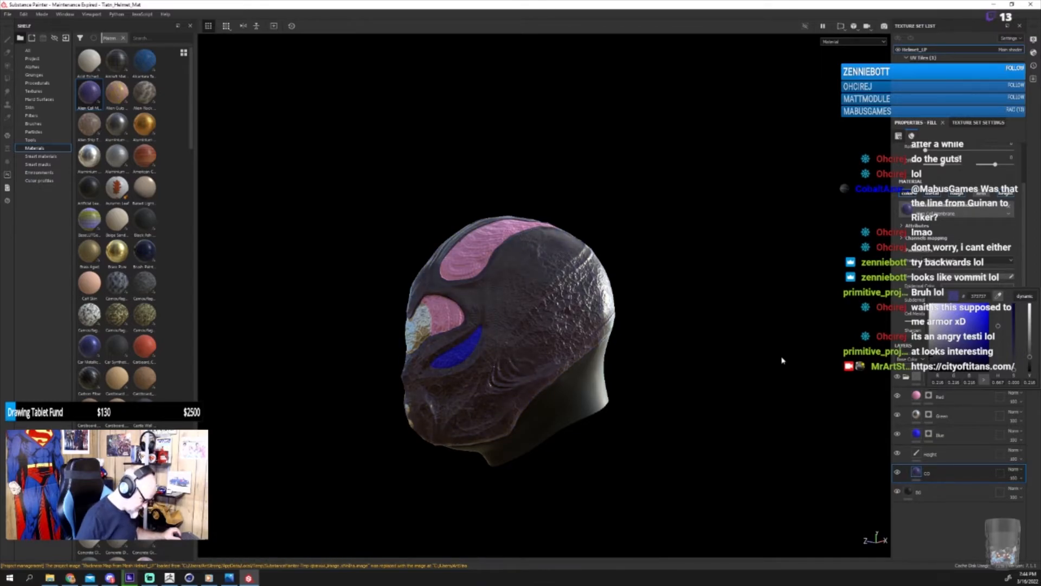
{"action": "left_click", "coordinate": [976, 405]}
{"action": "left_click", "coordinate": [977, 402]}
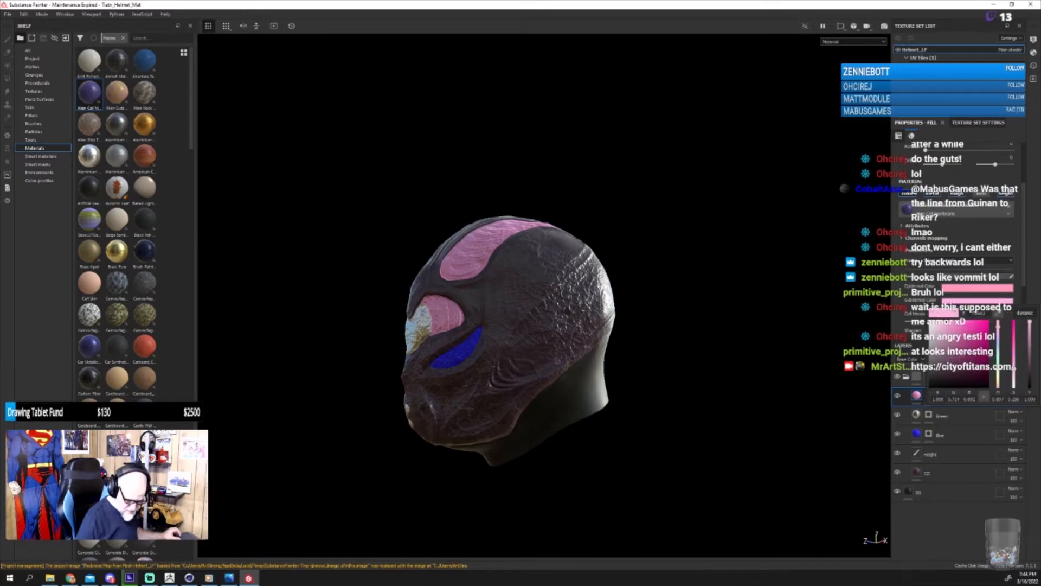
Step: Set the subdermal color of the CC layer's membrane material to a medium grey of about 0.467 per channel
{"action": "left_click", "coordinate": [922, 473]}
{"action": "left_click", "coordinate": [954, 301]}
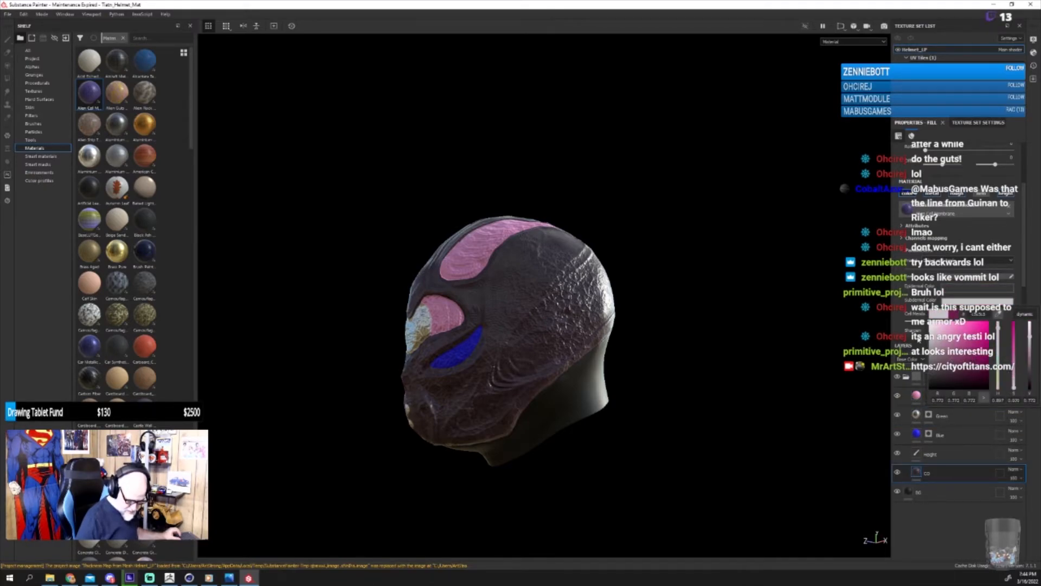
{"action": "left_click_drag", "start_coordinate": [915, 348], "coordinate": [917, 359]}
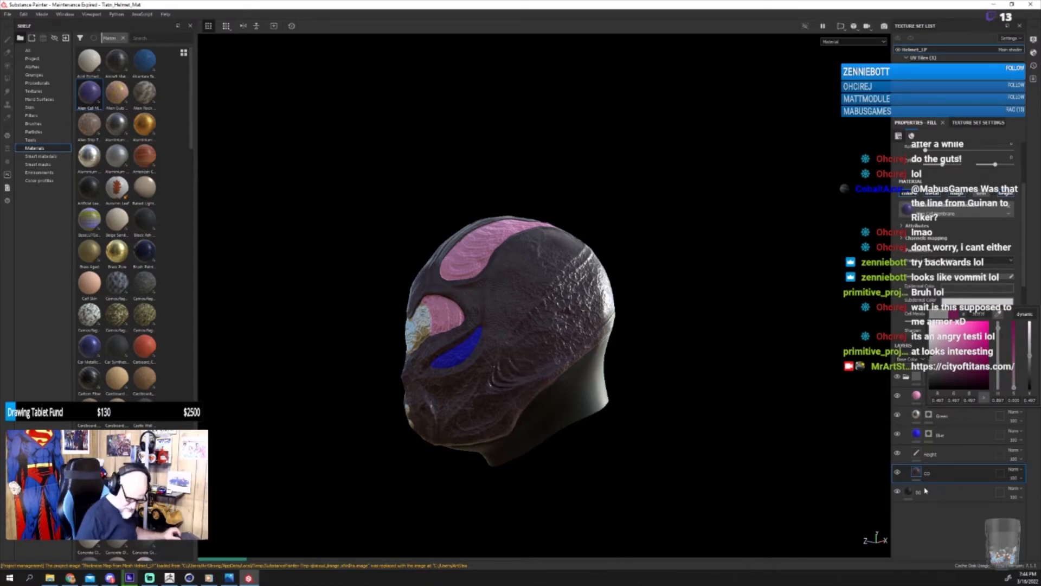
{"action": "left_click", "coordinate": [657, 401]}
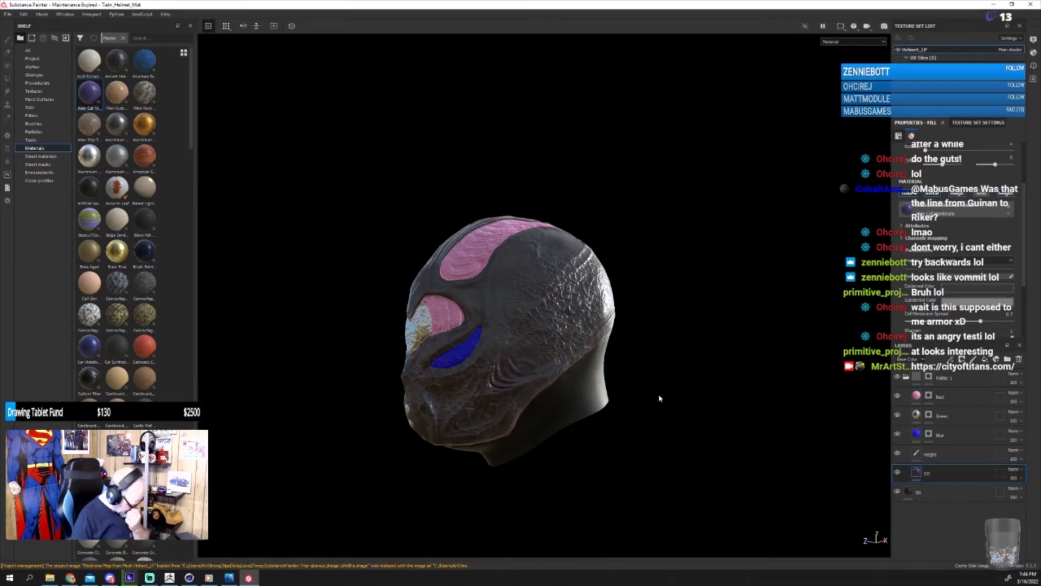
{"action": "mouse_move", "coordinate": [664, 388]}
{"action": "left_mouse_down", "text": "alt"}
{"action": "mouse_move", "coordinate": [688, 365]}
{"action": "mouse_move", "coordinate": [682, 393]}
{"action": "left_mouse_up", "text": "alt"}
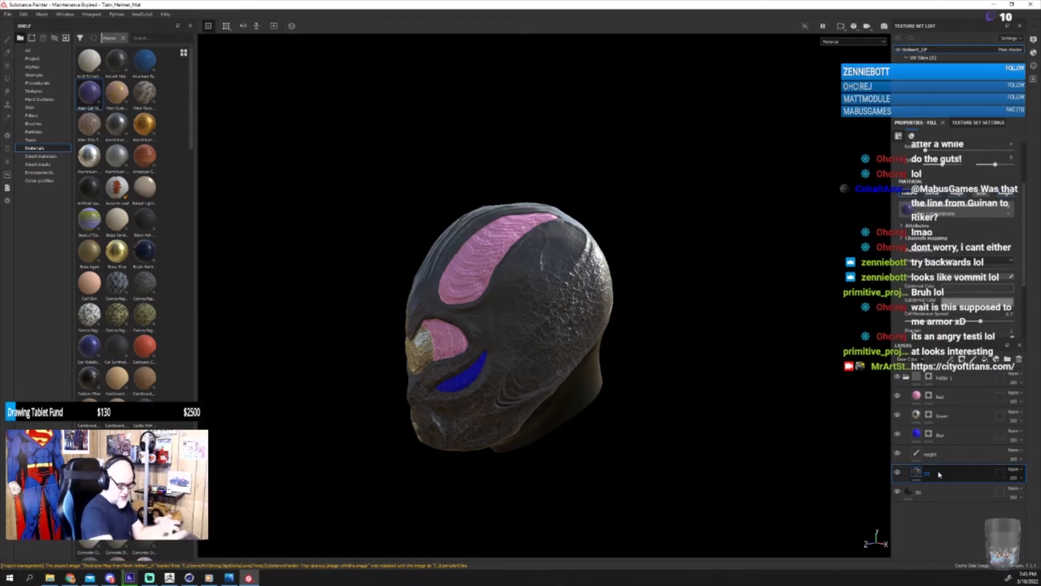
{"action": "left_click_drag", "start_coordinate": [652, 388], "coordinate": [650, 356], "text": "alt"}
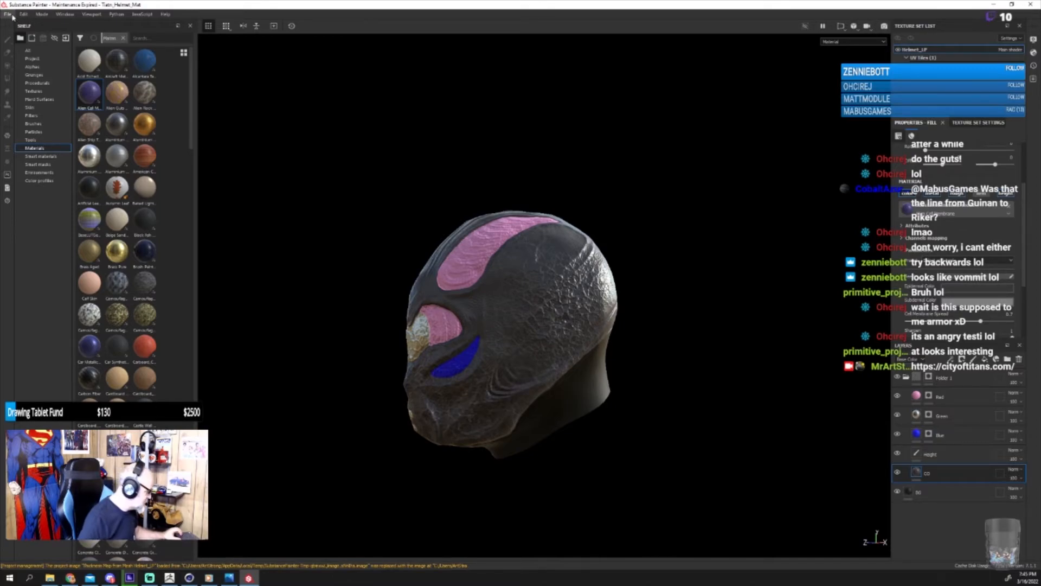
{"action": "left_click", "coordinate": [49, 578]}
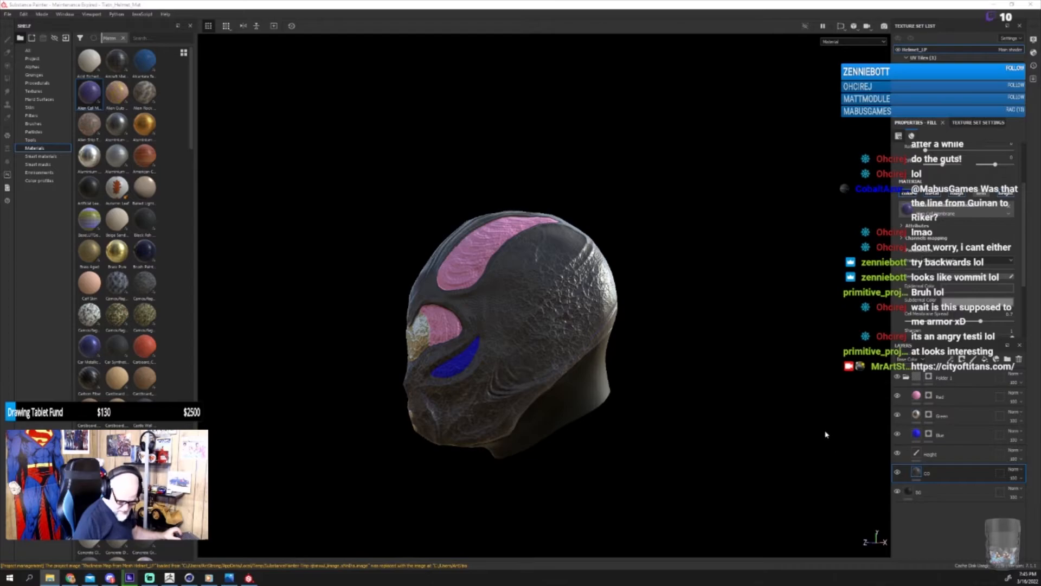
Step: Undo the material and color experiments on the Red, Green and CC layers back to their plain color fills
{"action": "left_click", "coordinate": [777, 421]}
{"action": "key", "text": "ctrl+z"}
{"action": "key", "text": "ctrl+z"}
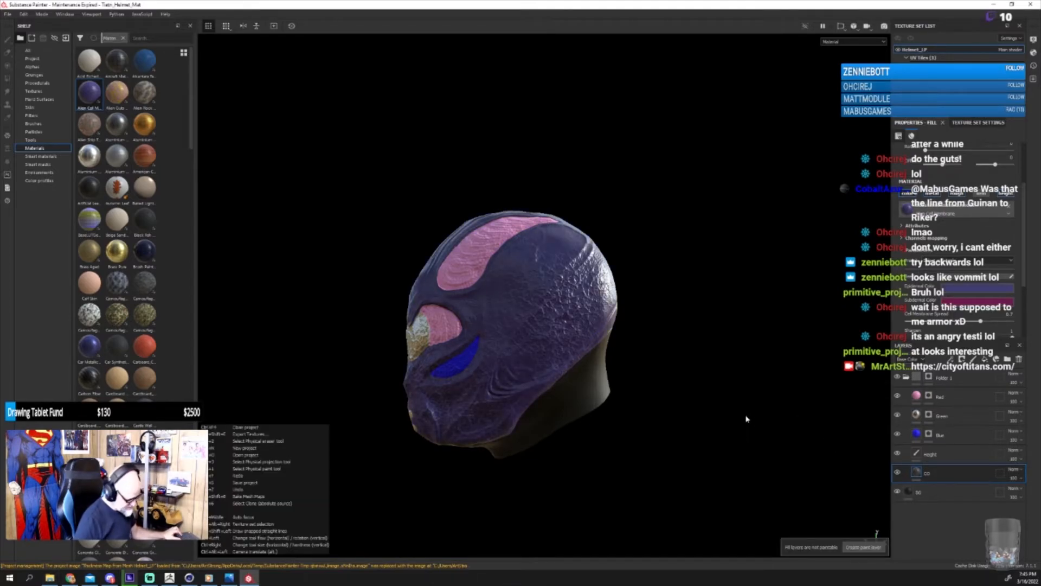
{"action": "key", "text": "ctrl+z"}
{"action": "key", "text": "ctrl+z"}
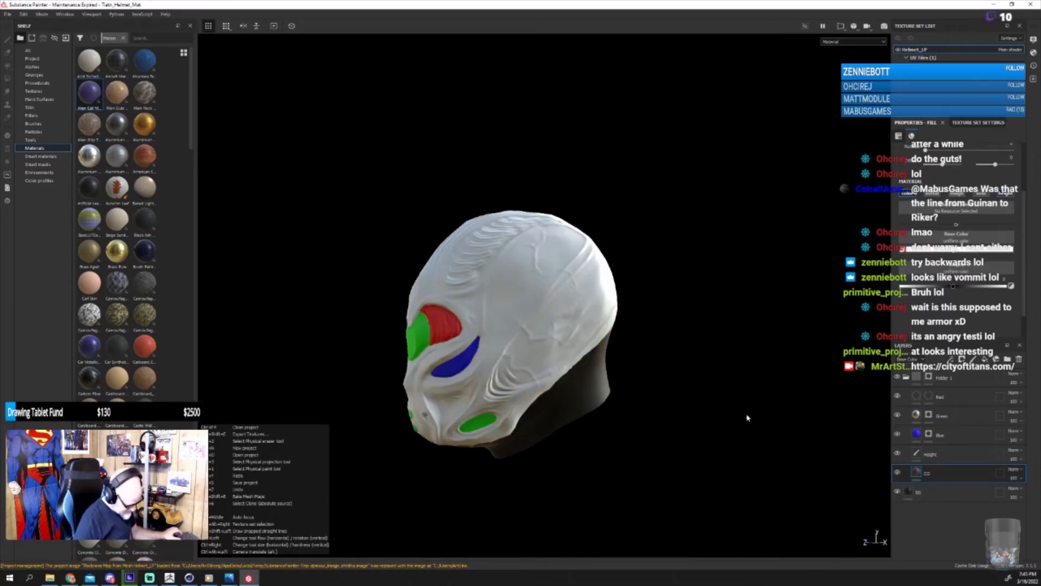
Step: Undo the last added stroke and redo it
{"action": "left_click_drag", "start_coordinate": [681, 446], "coordinate": [738, 391], "text": "alt"}
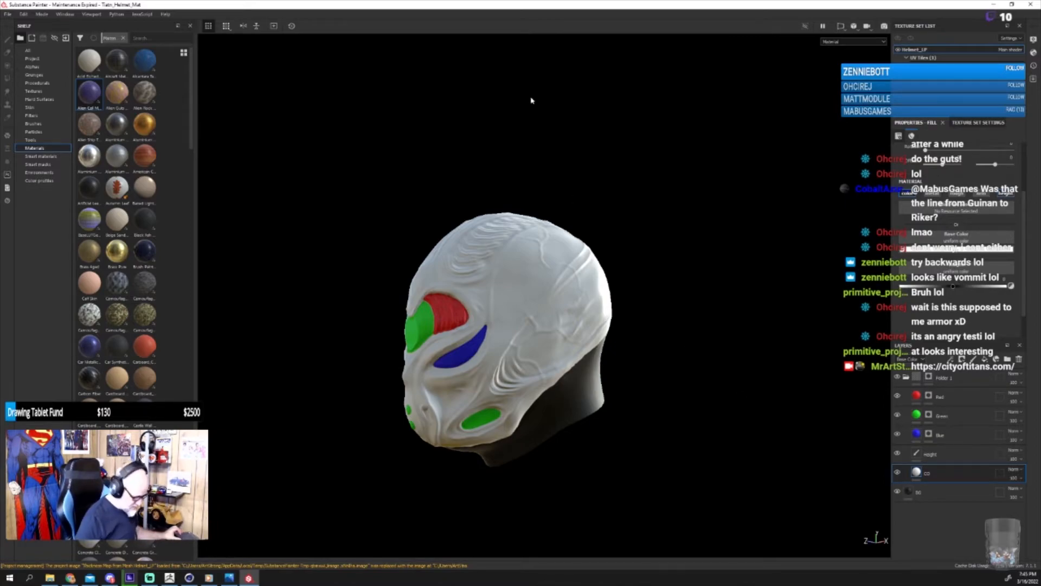
{"action": "key", "text": "ctrl+alt"}
{"action": "key", "text": "ctrl+alt"}
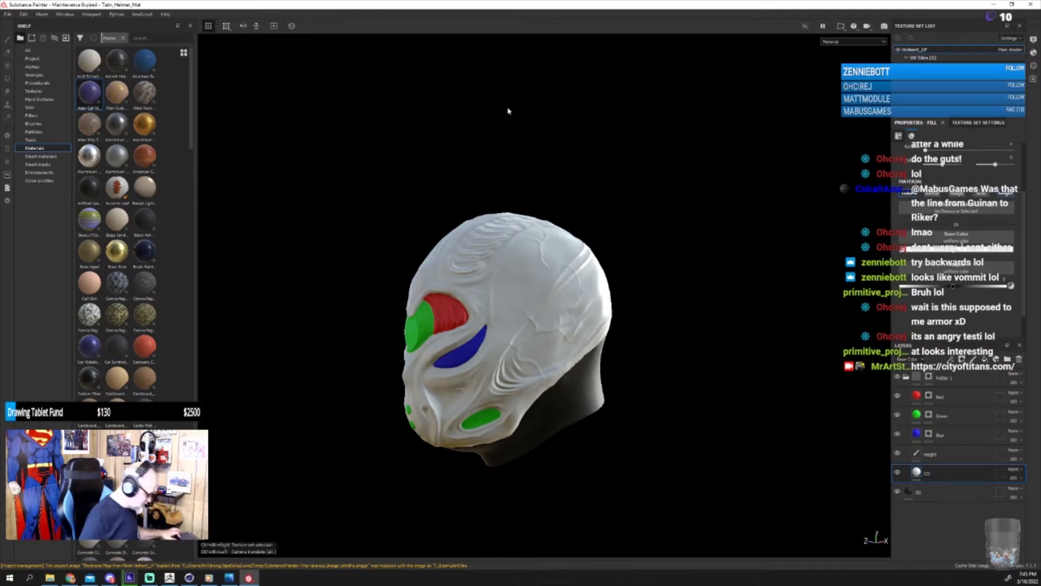
{"action": "left_click", "coordinate": [24, 15]}
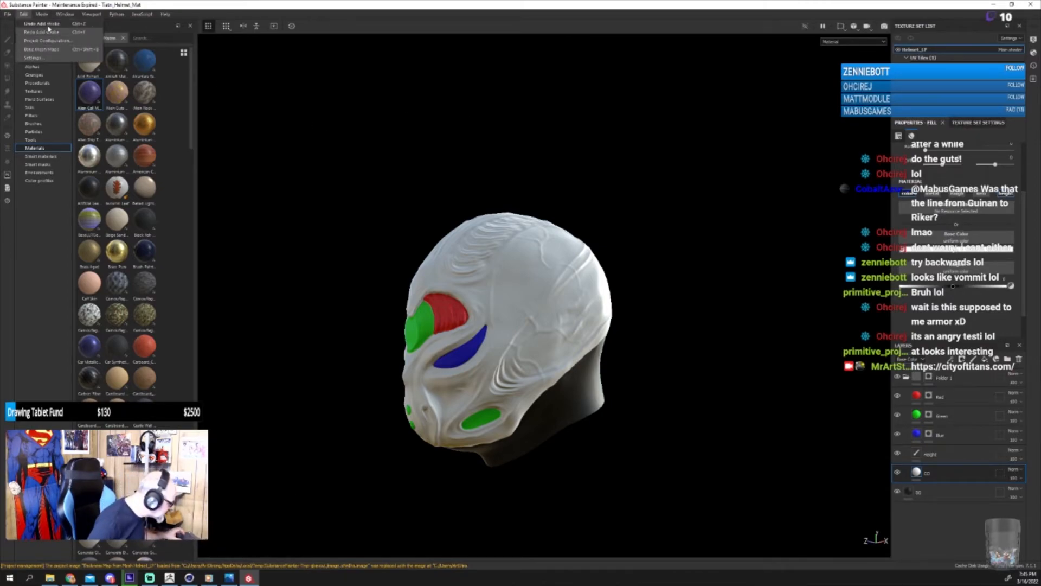
{"action": "left_click", "coordinate": [49, 25]}
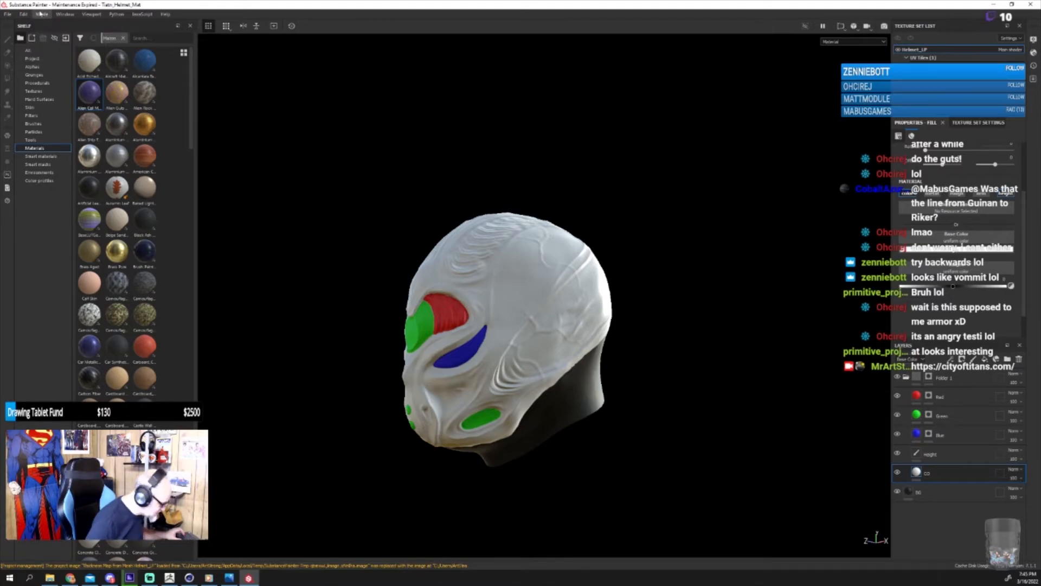
{"action": "left_click", "coordinate": [42, 15]}
{"action": "mouse_move", "coordinate": [26, 15]}
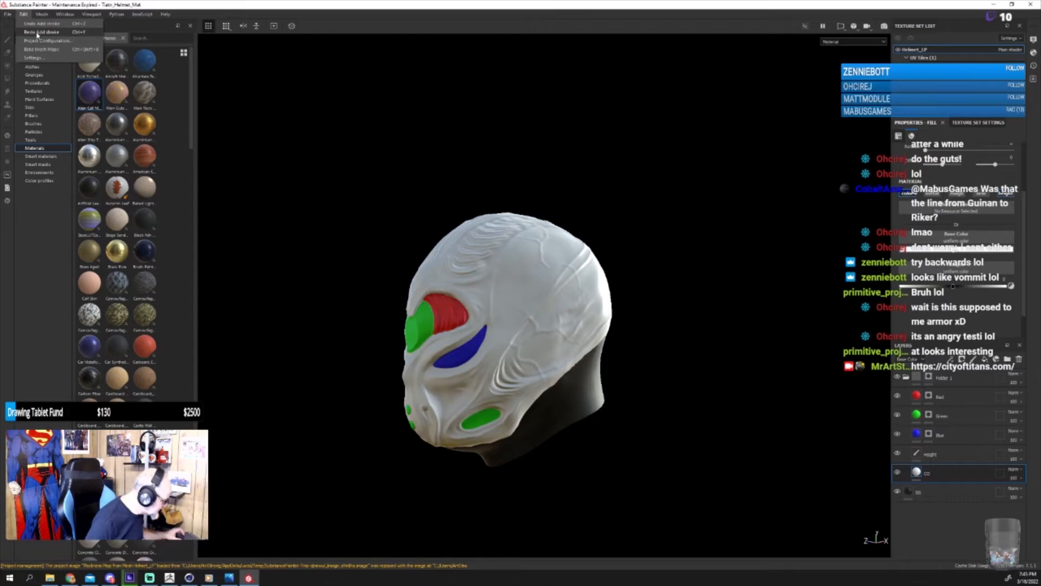
{"action": "left_click", "coordinate": [37, 32]}
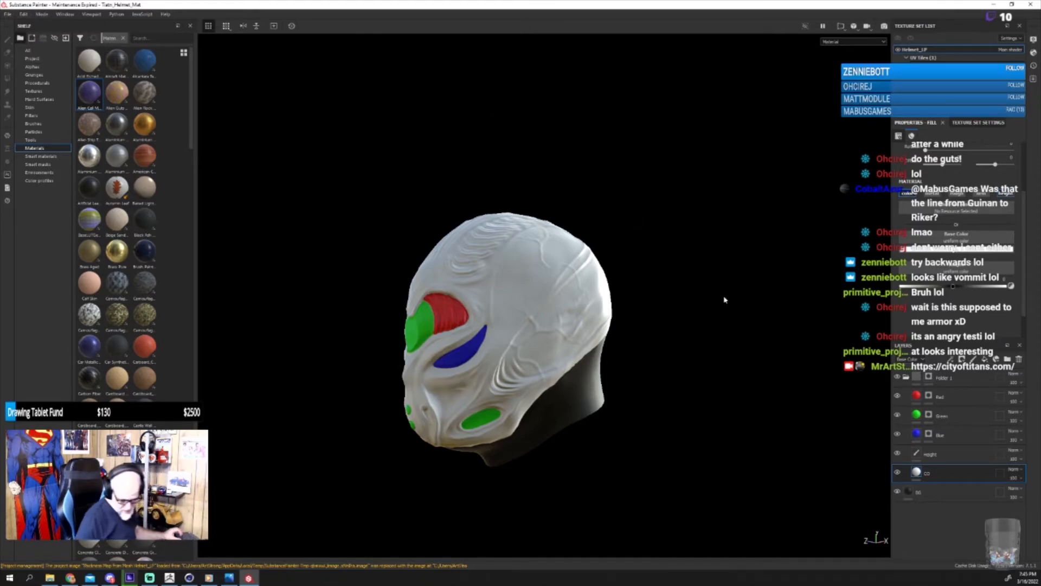
Step: Paint white on the Red layer's mask to outline the ridged band on the helmet's forehead in red
{"action": "left_click", "coordinate": [928, 396]}
{"action": "left_click_drag", "start_coordinate": [599, 230], "coordinate": [641, 330], "text": "alt"}
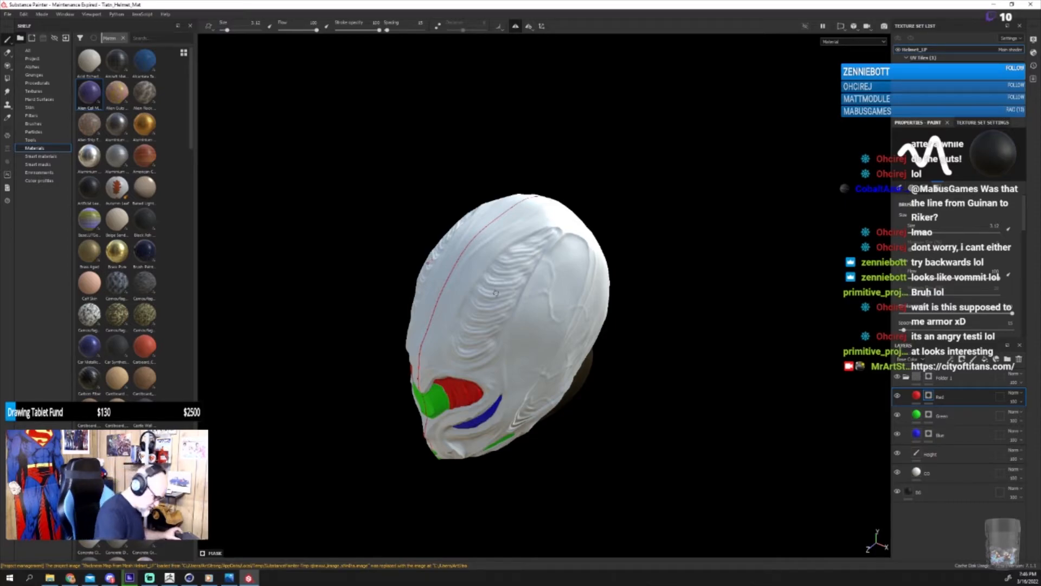
{"action": "mouse_move", "coordinate": [716, 430]}
{"action": "left_mouse_down", "text": "alt"}
{"action": "mouse_move", "coordinate": [718, 398]}
{"action": "mouse_move", "coordinate": [718, 415]}
{"action": "left_mouse_up", "text": "alt"}
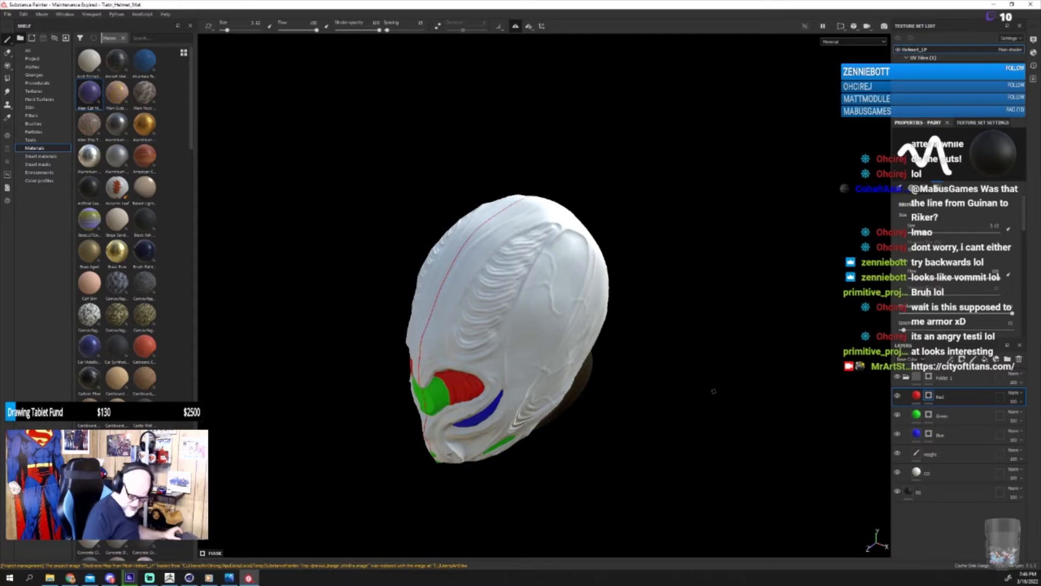
{"action": "key", "text": "x"}
{"action": "mouse_move", "coordinate": [490, 291]}
{"action": "left_mouse_down"}
{"action": "mouse_move", "coordinate": [508, 245]}
{"action": "mouse_move", "coordinate": [457, 320]}
{"action": "mouse_move", "coordinate": [465, 353]}
{"action": "mouse_move", "coordinate": [487, 339]}
{"action": "left_mouse_up"}
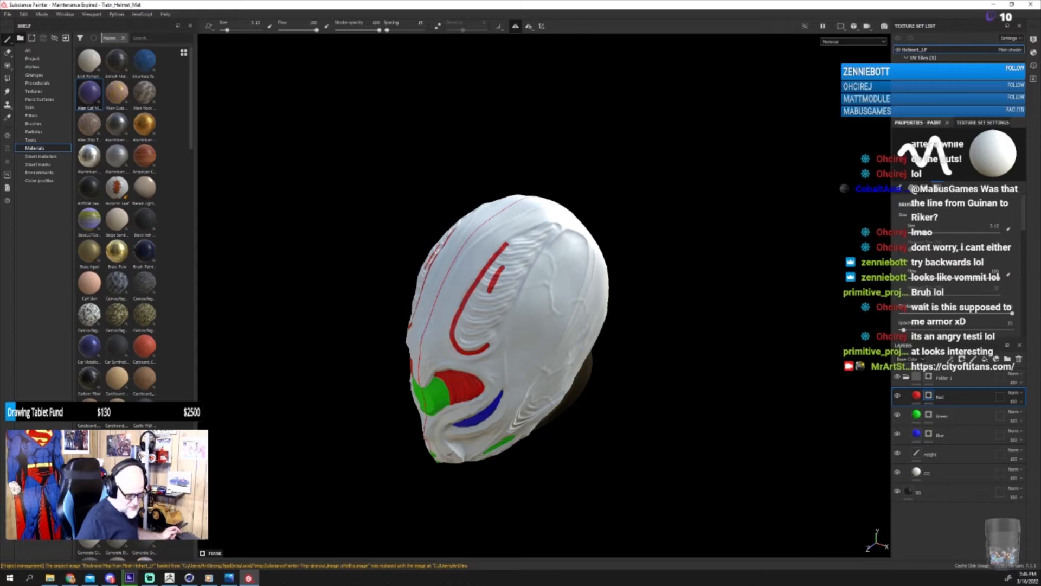
Step: Close the project without saving its changes and reopen the recent Titan_Helmet project
{"action": "left_click", "coordinate": [1031, 4]}
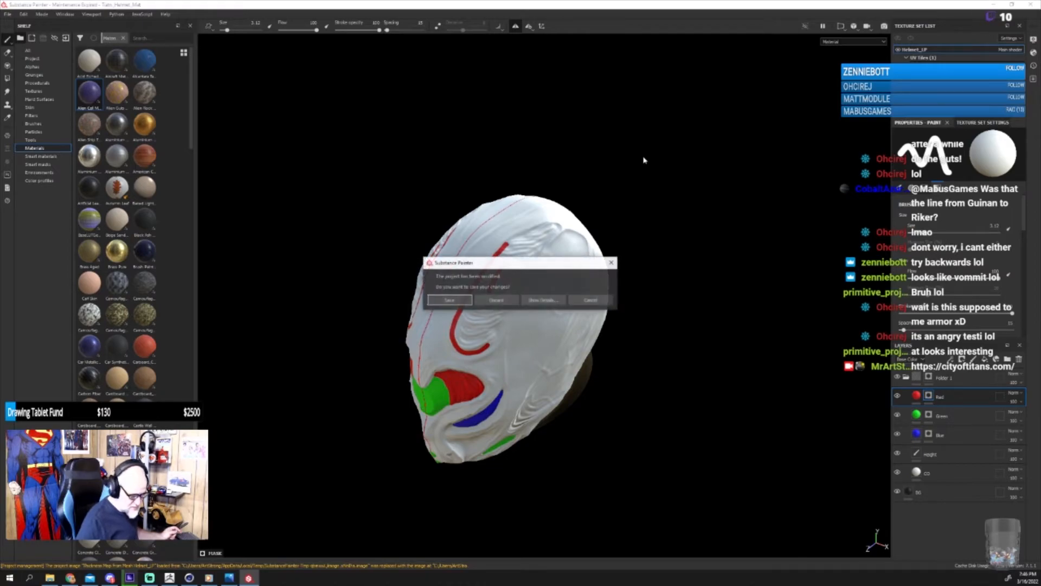
{"action": "left_click", "coordinate": [499, 300]}
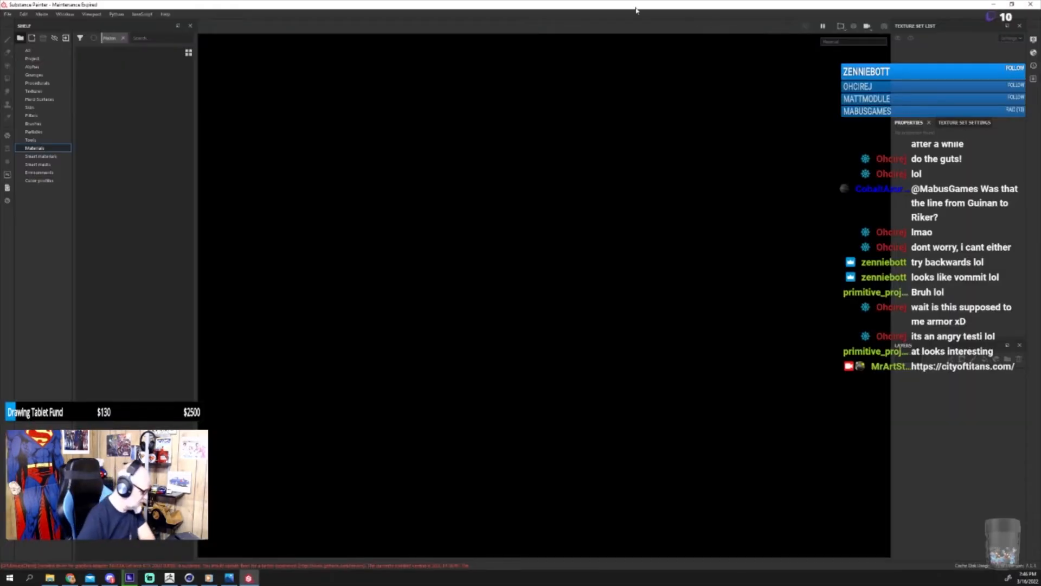
{"action": "left_click", "coordinate": [7, 14]}
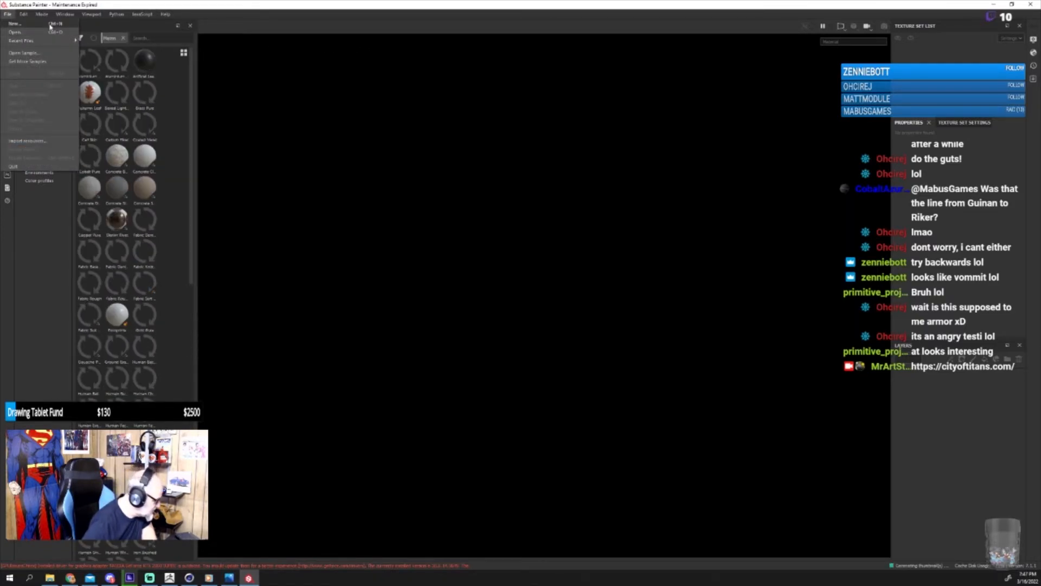
{"action": "mouse_move", "coordinate": [65, 41]}
{"action": "left_click", "coordinate": [318, 51]}
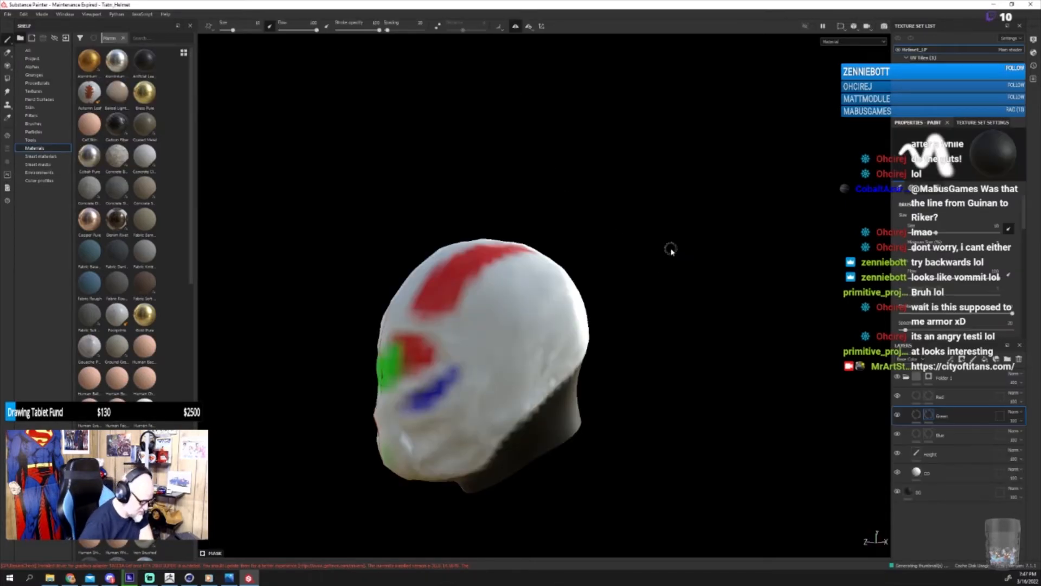
Step: Bake the helmet's selected mesh maps with antialiasing set to Subsampling 8x8
{"action": "mouse_move", "coordinate": [653, 385]}
{"action": "left_mouse_down", "text": "alt"}
{"action": "mouse_move", "coordinate": [676, 388]}
{"action": "mouse_move", "coordinate": [651, 402]}
{"action": "mouse_move", "coordinate": [656, 379]}
{"action": "mouse_move", "coordinate": [642, 401]}
{"action": "left_mouse_up", "text": "alt"}
{"action": "middle_click_drag", "start_coordinate": [642, 400], "coordinate": [663, 359], "text": "alt"}
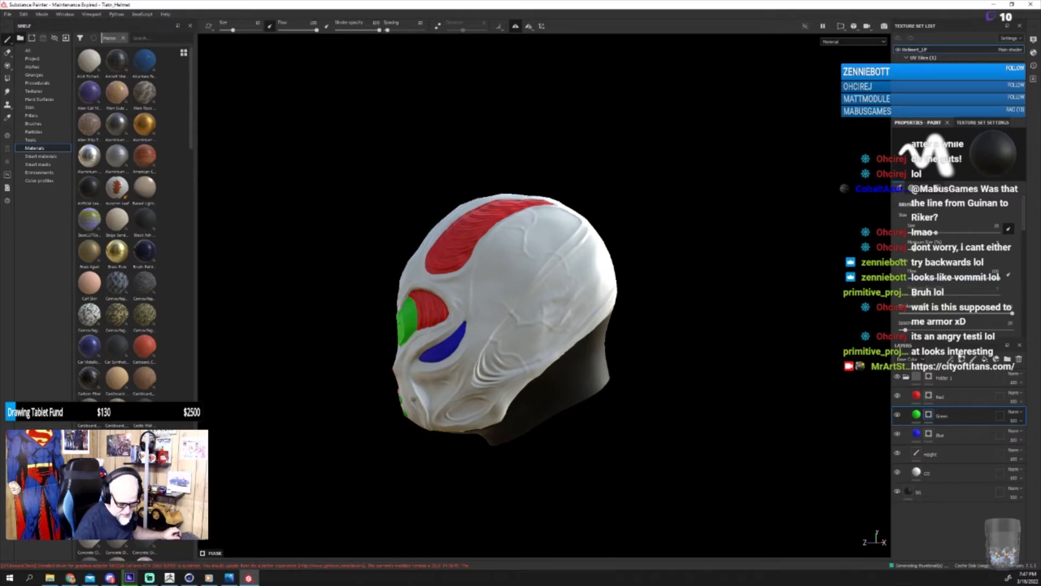
{"action": "left_click", "coordinate": [983, 122]}
{"action": "left_click", "coordinate": [988, 276]}
{"action": "scroll", "coordinate": [532, 312], "scroll_direction": "down", "scroll_amount": 1}
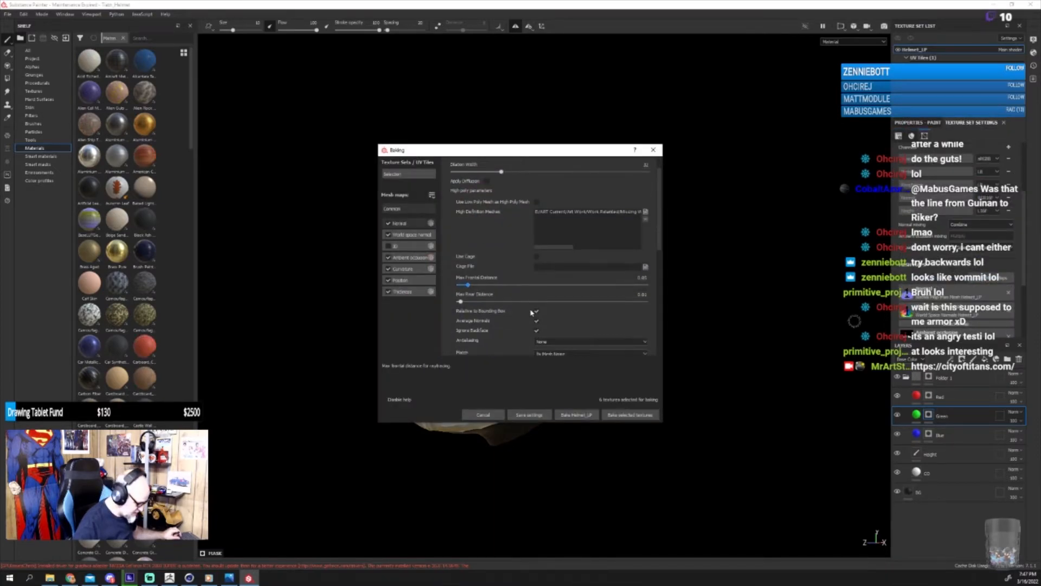
{"action": "left_click", "coordinate": [575, 342]}
{"action": "left_click", "coordinate": [565, 380]}
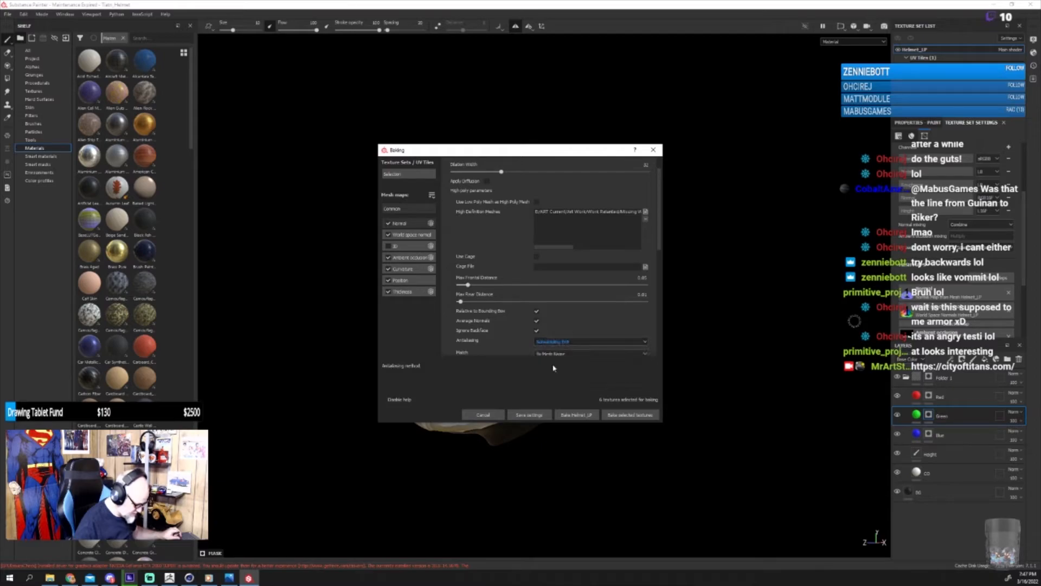
{"action": "left_click", "coordinate": [627, 414]}
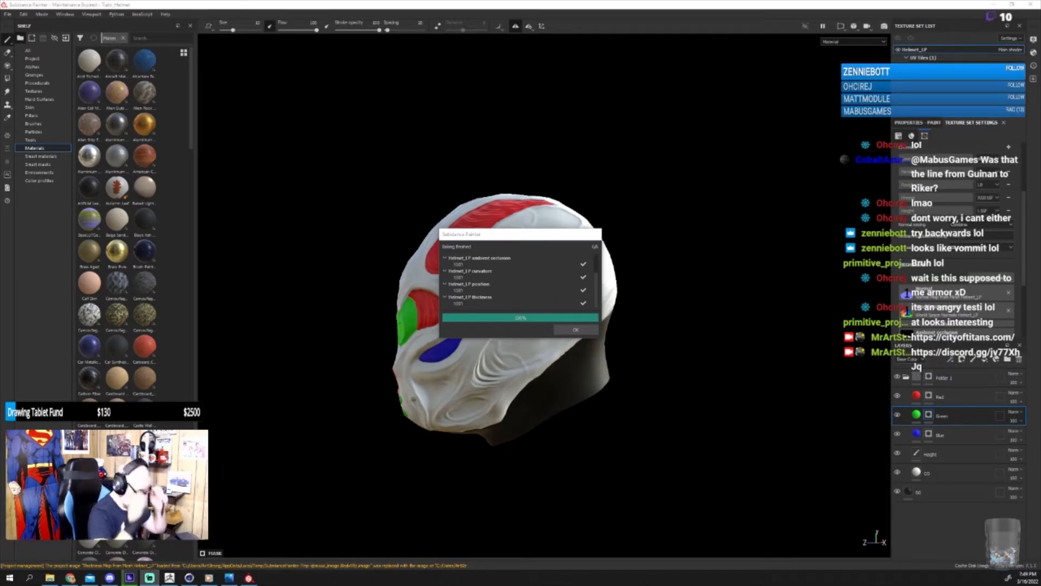
{"action": "left_click", "coordinate": [576, 329]}
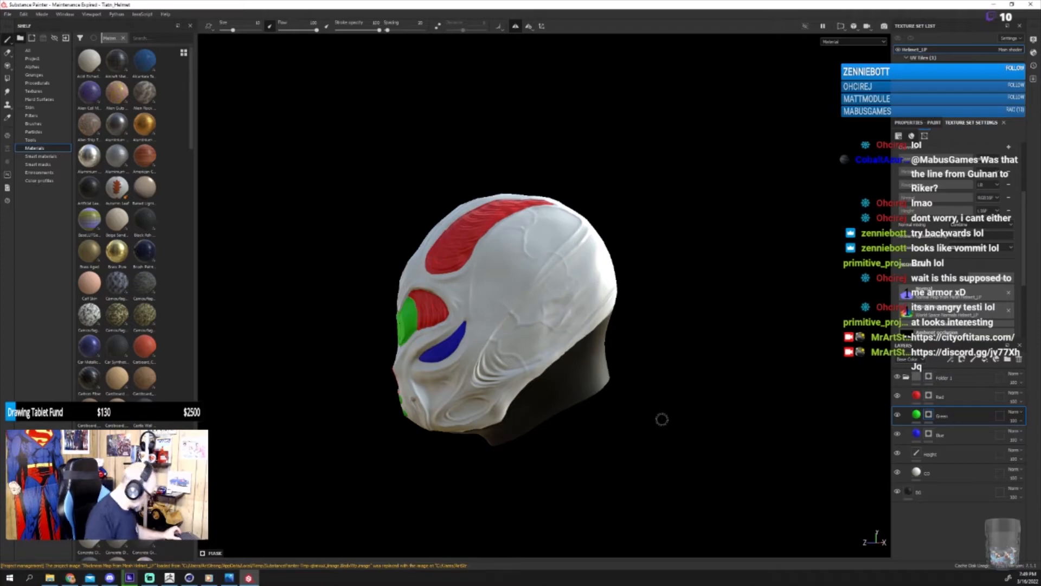
Step: Hide the Red, Green and Blue layers of the helmet
{"action": "mouse_move", "coordinate": [667, 439]}
{"action": "left_mouse_down", "text": "alt"}
{"action": "mouse_move", "coordinate": [686, 396]}
{"action": "mouse_move", "coordinate": [665, 444]}
{"action": "left_mouse_up", "text": "alt"}
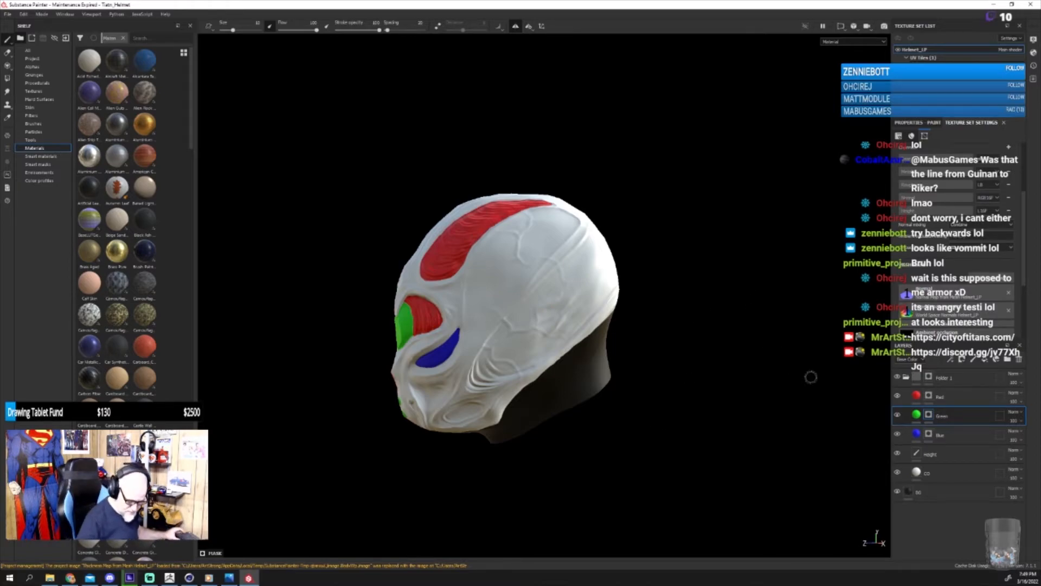
{"action": "left_click", "coordinate": [897, 396]}
{"action": "left_click", "coordinate": [897, 415]}
{"action": "left_click", "coordinate": [897, 434]}
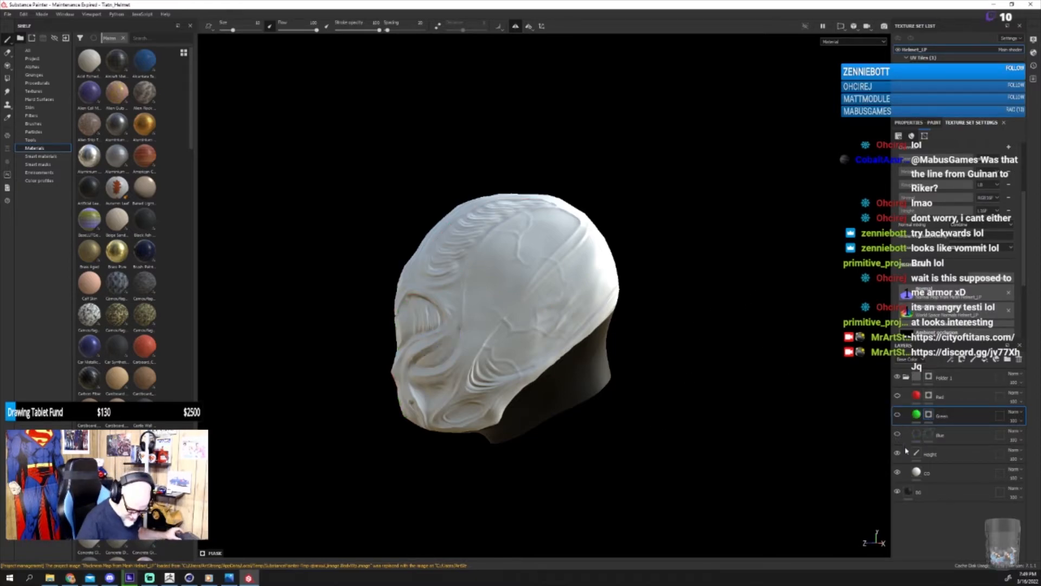
Step: Start a texture export and browse for its output directory in ART Current > Art Work on the E: volume
{"action": "left_click", "coordinate": [8, 15]}
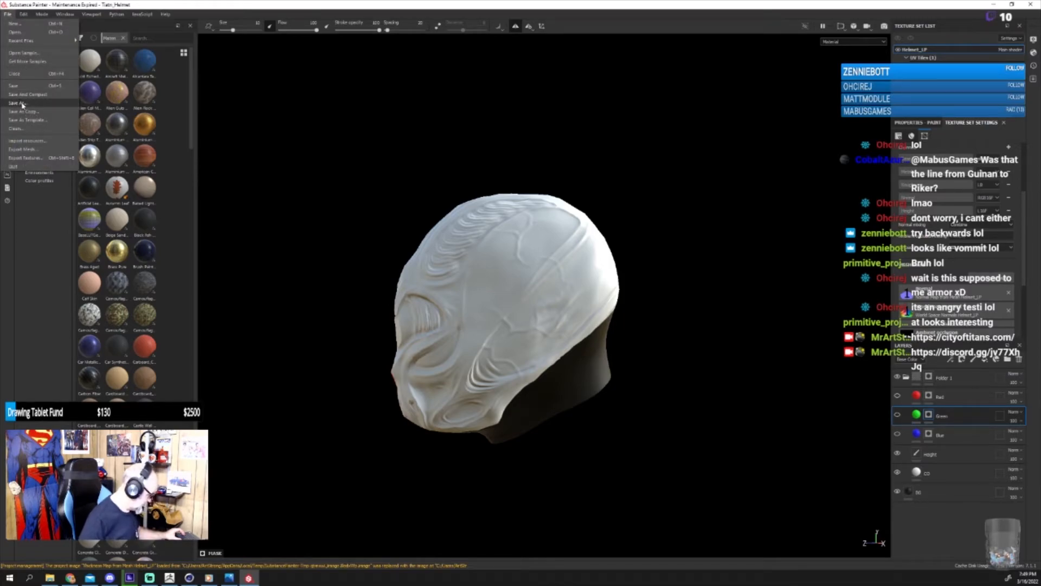
{"action": "left_click", "coordinate": [24, 157]}
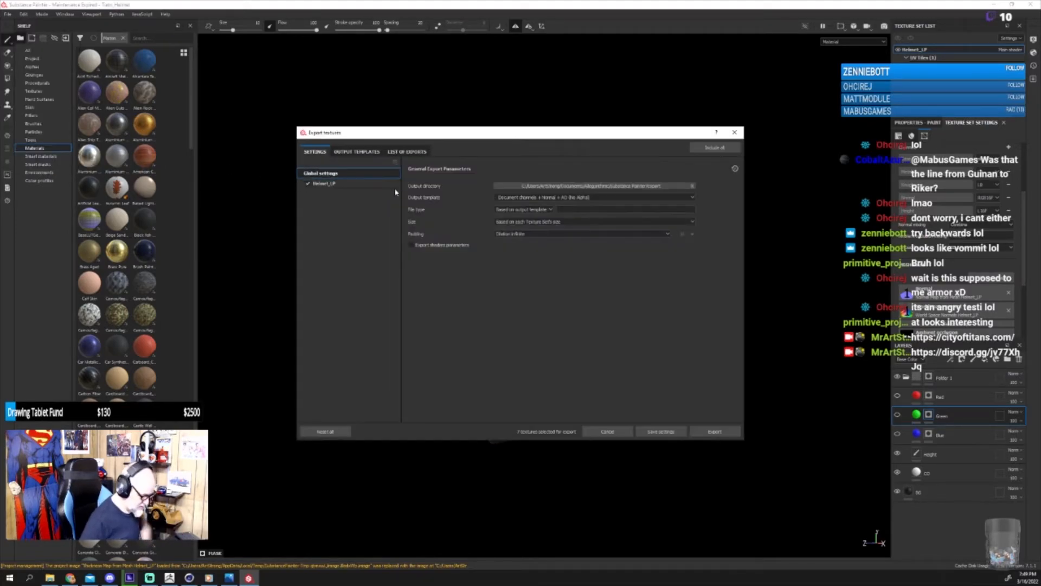
{"action": "left_click", "coordinate": [542, 186]}
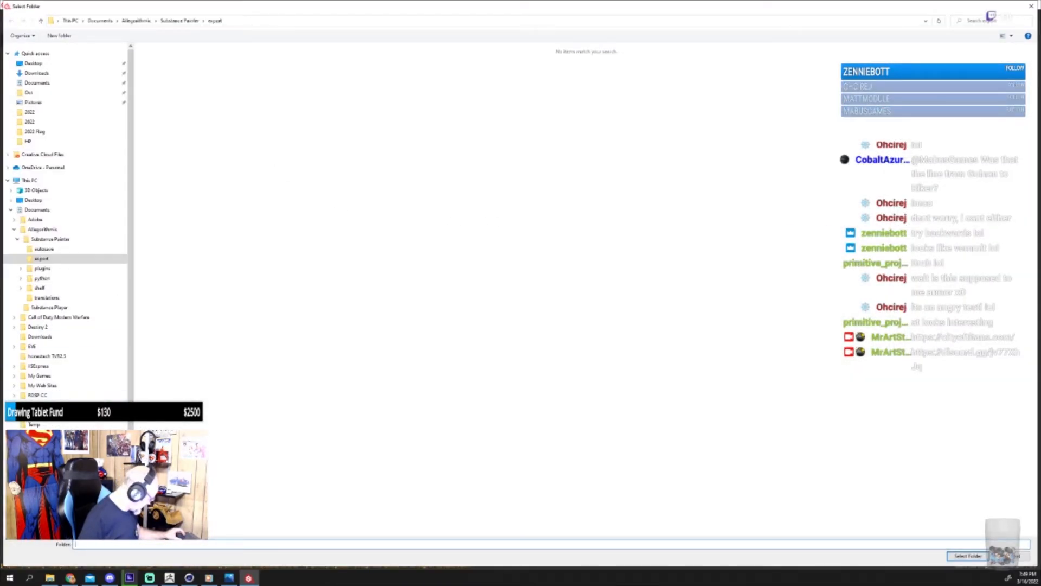
{"action": "left_click", "coordinate": [65, 488]}
{"action": "double_click", "coordinate": [170, 70]}
{"action": "left_click", "coordinate": [172, 71]}
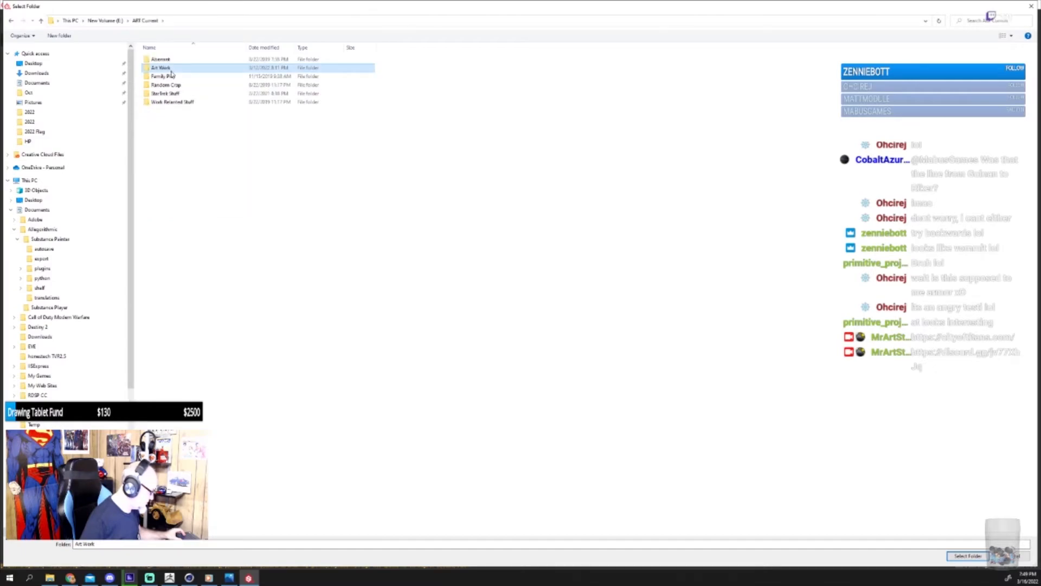
{"action": "double_click", "coordinate": [172, 71]}
{"action": "scroll", "coordinate": [191, 303], "scroll_direction": "down", "scroll_amount": 12}
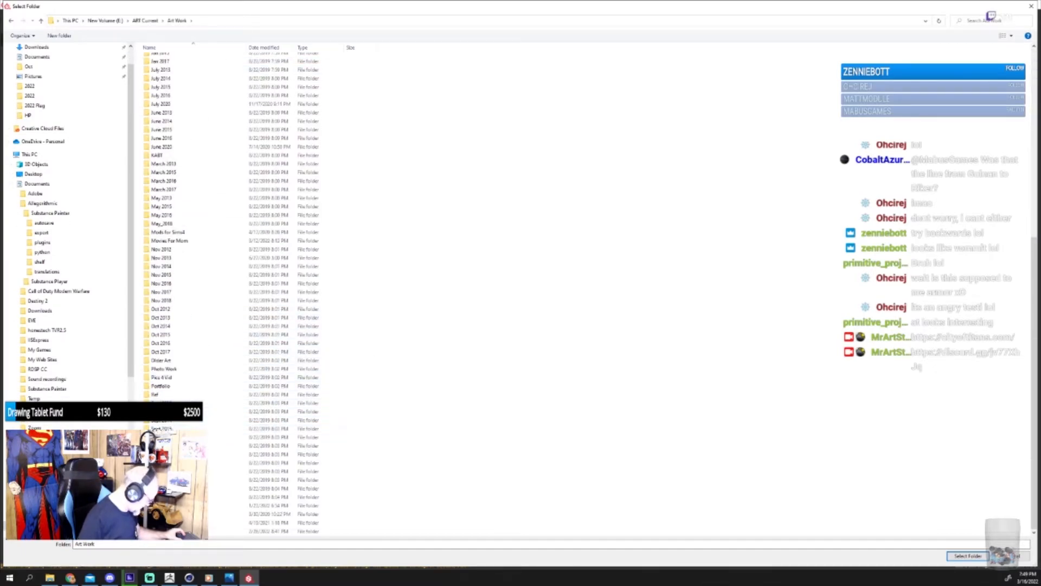
Step: Browse through Work Related, Missing Worlds Media and model Work to the Titan Armor folder in Personal Projects
{"action": "double_click", "coordinate": [172, 531]}
{"action": "scroll", "coordinate": [215, 364], "scroll_direction": "down", "scroll_amount": 7}
{"action": "double_click", "coordinate": [200, 394]}
{"action": "double_click", "coordinate": [743, 75]}
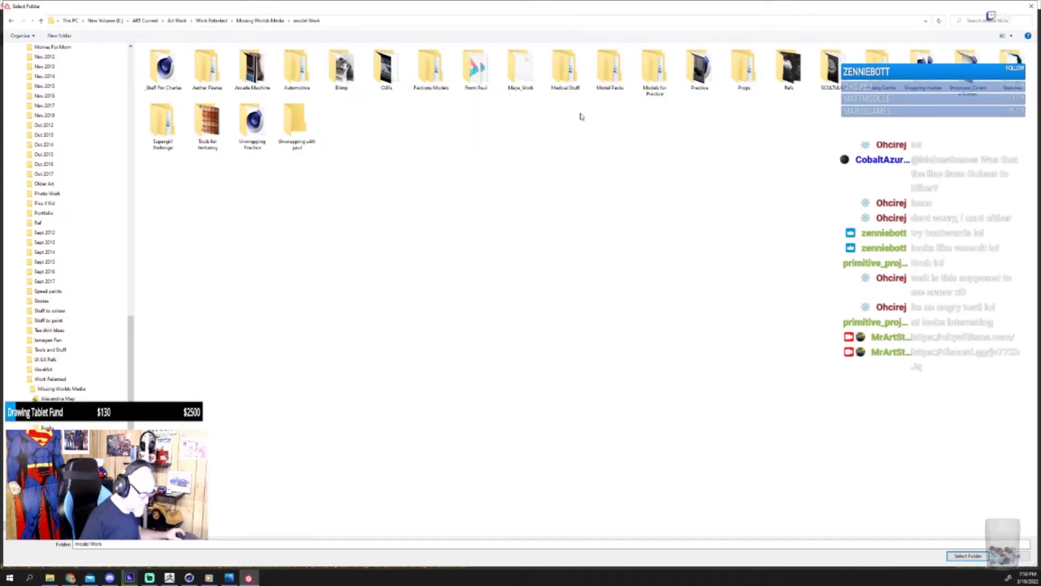
{"action": "double_click", "coordinate": [386, 67]}
{"action": "left_click", "coordinate": [1012, 60]}
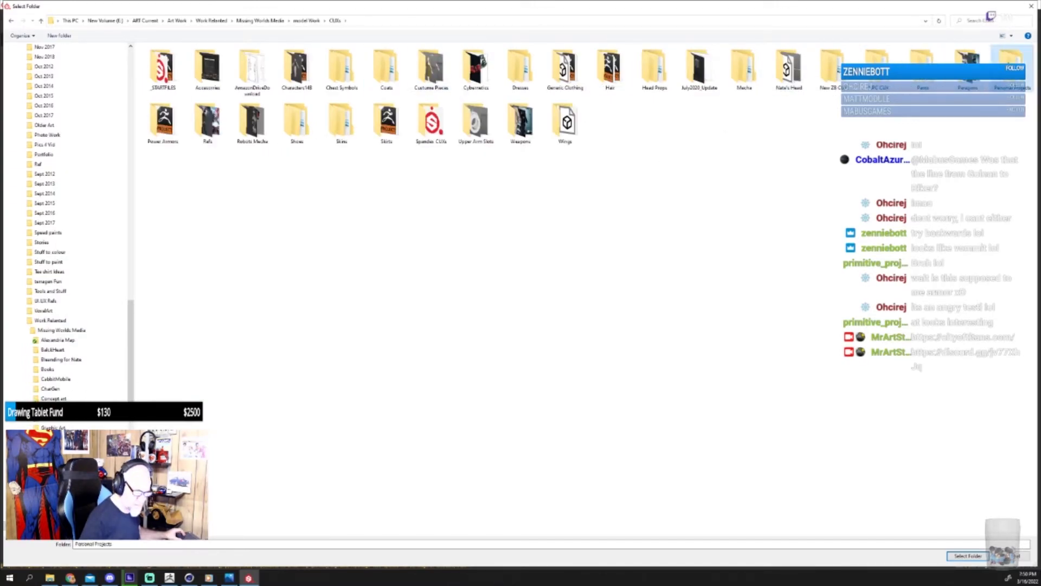
{"action": "double_click", "coordinate": [1012, 61]}
{"action": "left_click", "coordinate": [194, 61]}
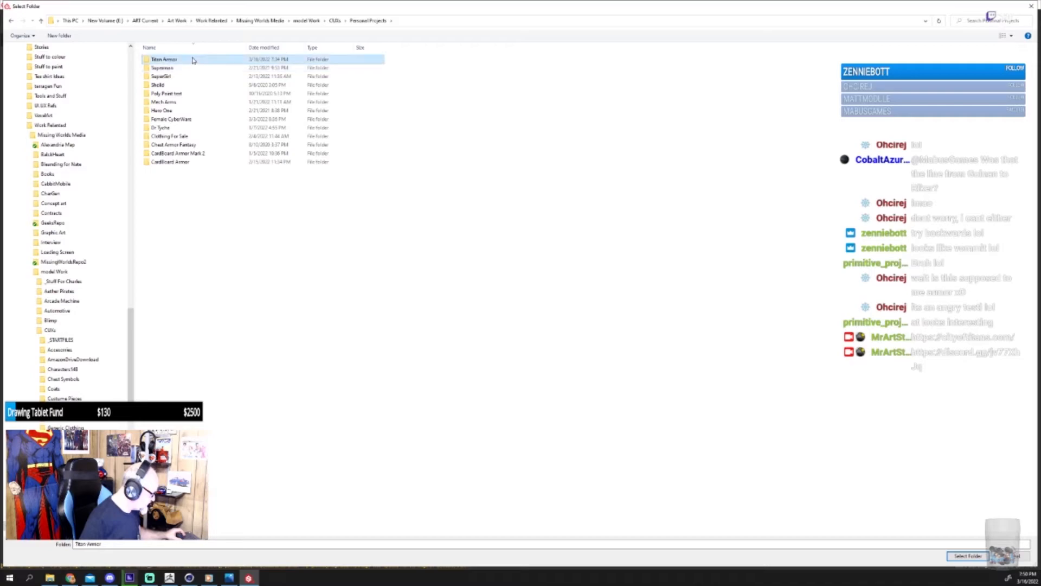
{"action": "double_click", "coordinate": [192, 60]}
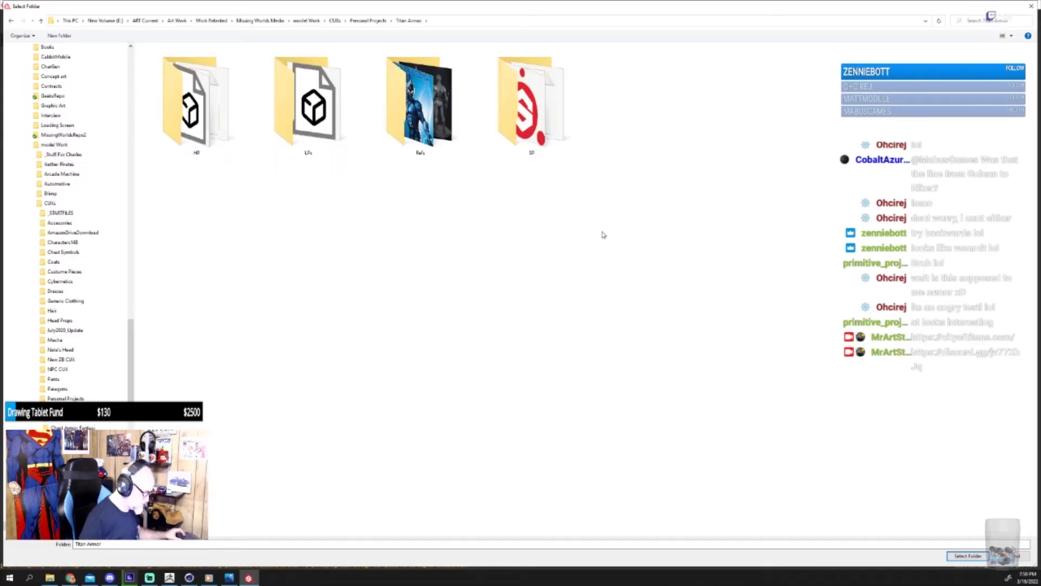
Step: Create a folder named Helmet inside the Titan Armor folder
{"action": "right_click", "coordinate": [641, 195]}
{"action": "mouse_move", "coordinate": [698, 312]}
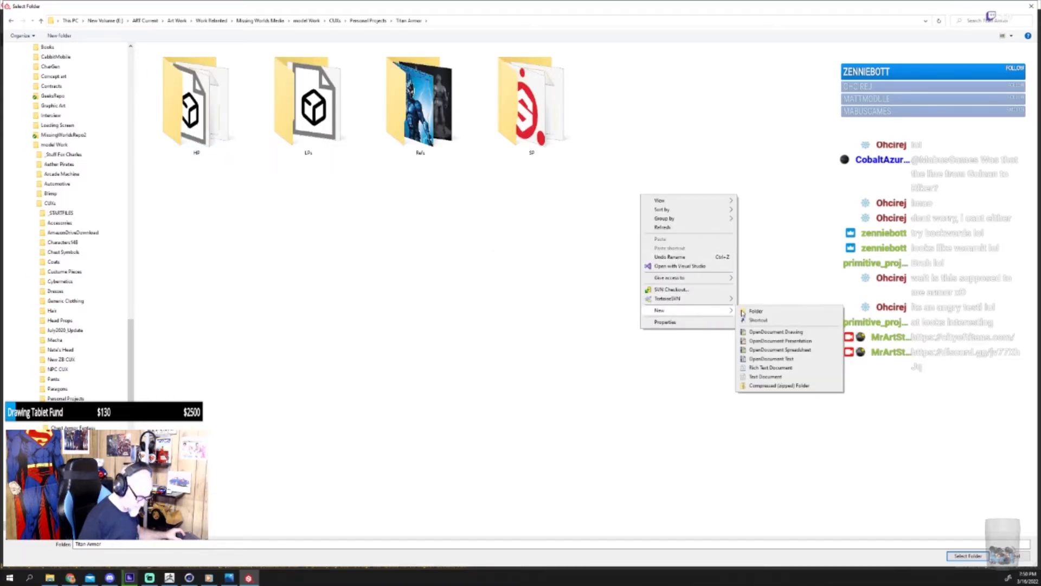
{"action": "left_click", "coordinate": [756, 311]}
{"action": "type", "text": "Hel"}
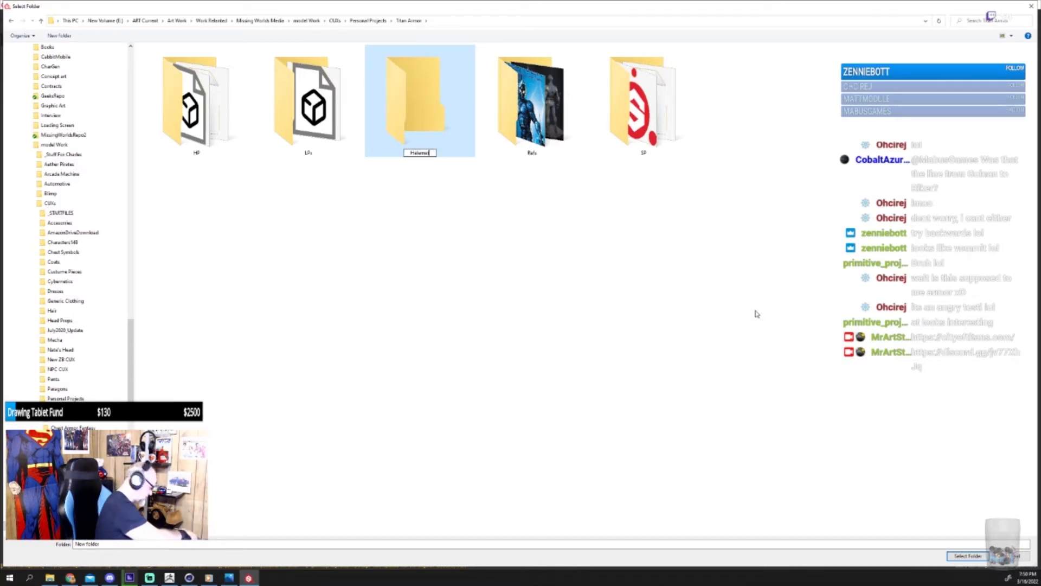
{"action": "type", "text": "m"}
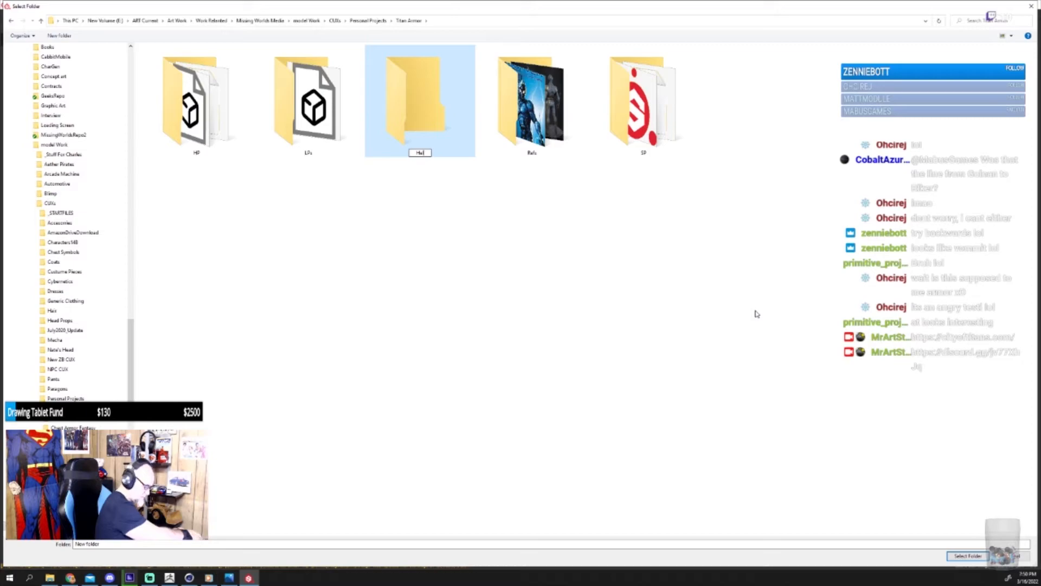
{"action": "type", "text": "et"}
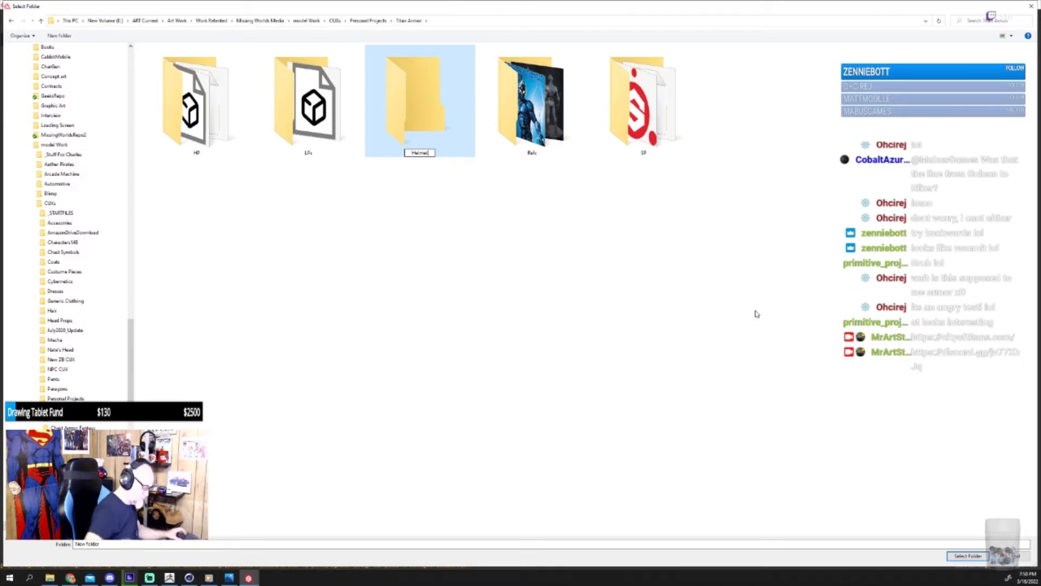
{"action": "key", "text": "Return"}
Step: Create a folder named Textures inside the Helmet folder and select it as the export's output directory
{"action": "double_click", "coordinate": [203, 113]}
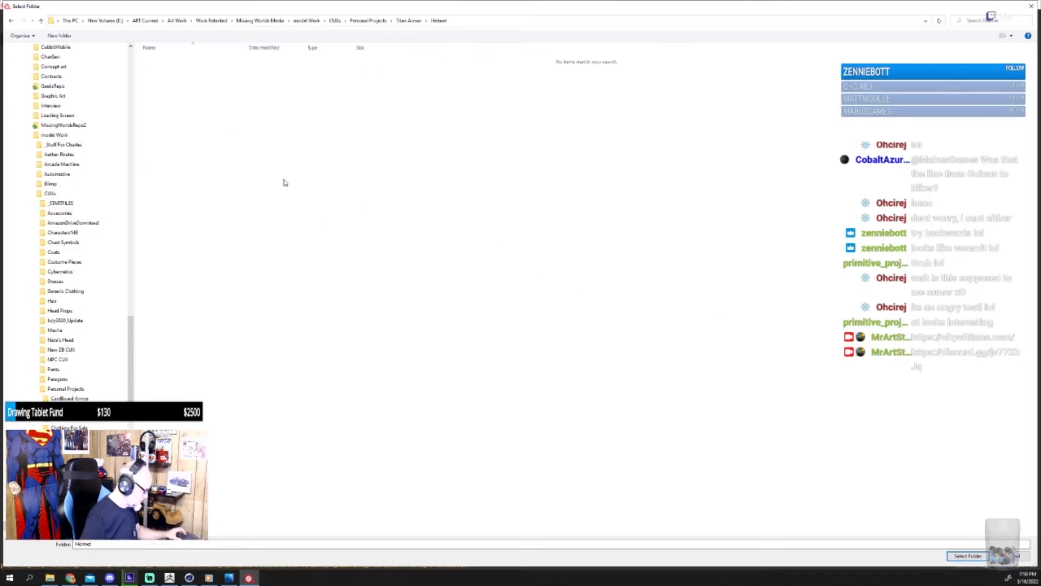
{"action": "right_click", "coordinate": [338, 190]}
{"action": "left_click", "coordinate": [453, 307]}
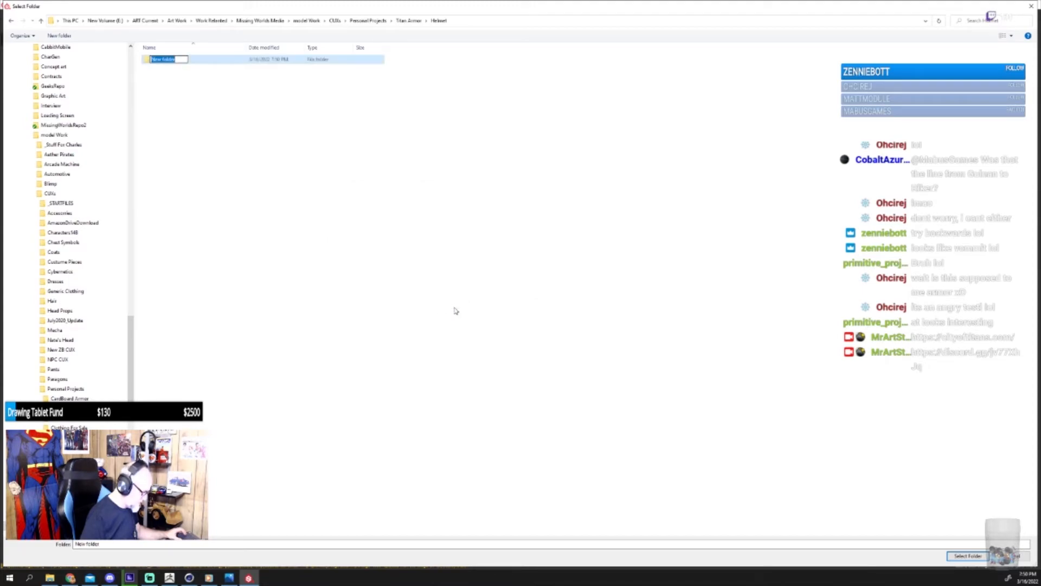
{"action": "type", "text": "Test"}
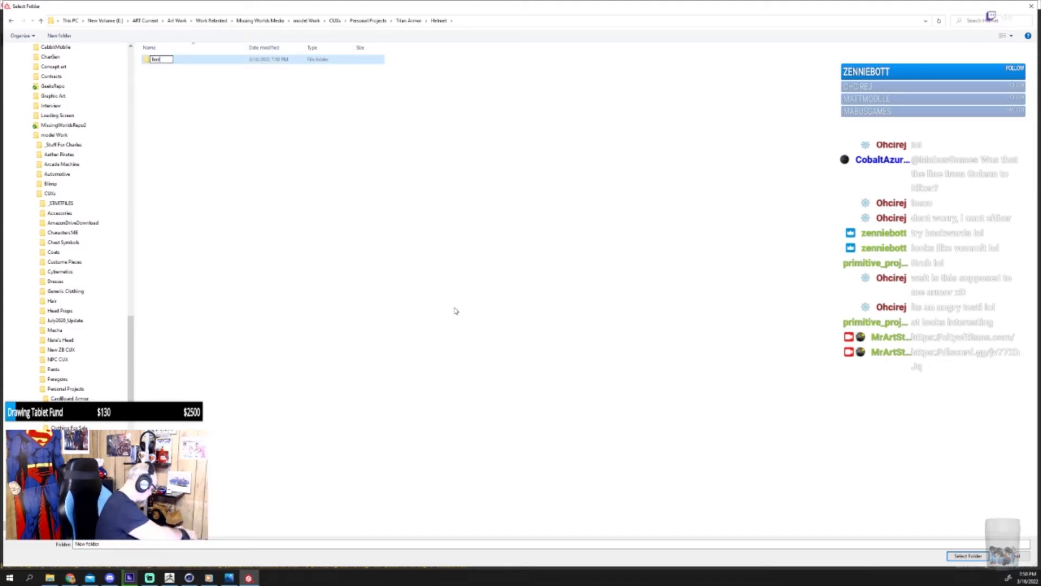
{"action": "type", "text": "ur"}
{"action": "key", "text": "BackSpace"}
{"action": "key", "text": "BackSpace"}
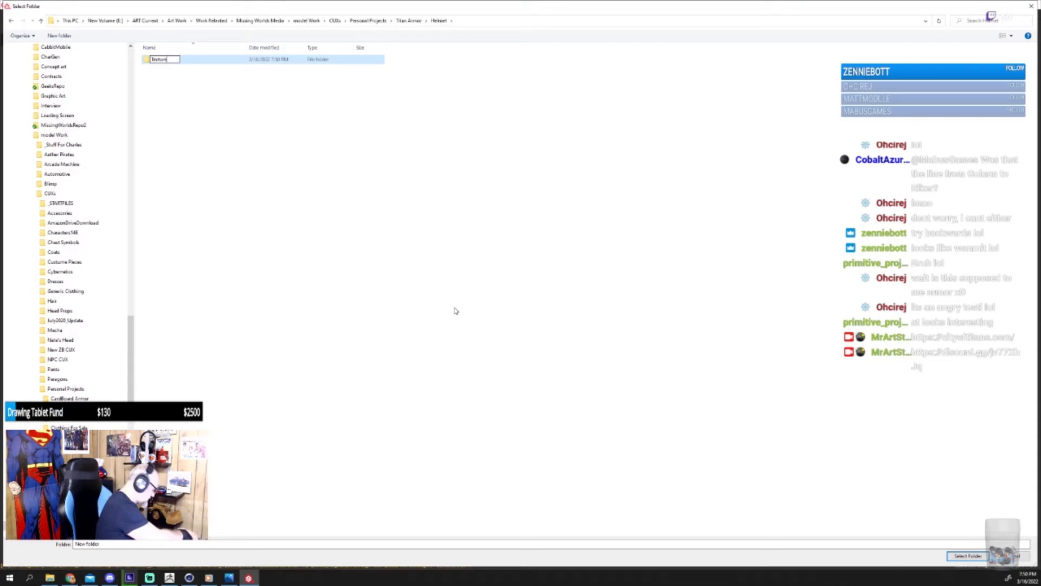
{"action": "type", "text": "ures"}
{"action": "key", "text": "Return"}
{"action": "double_click", "coordinate": [203, 61]}
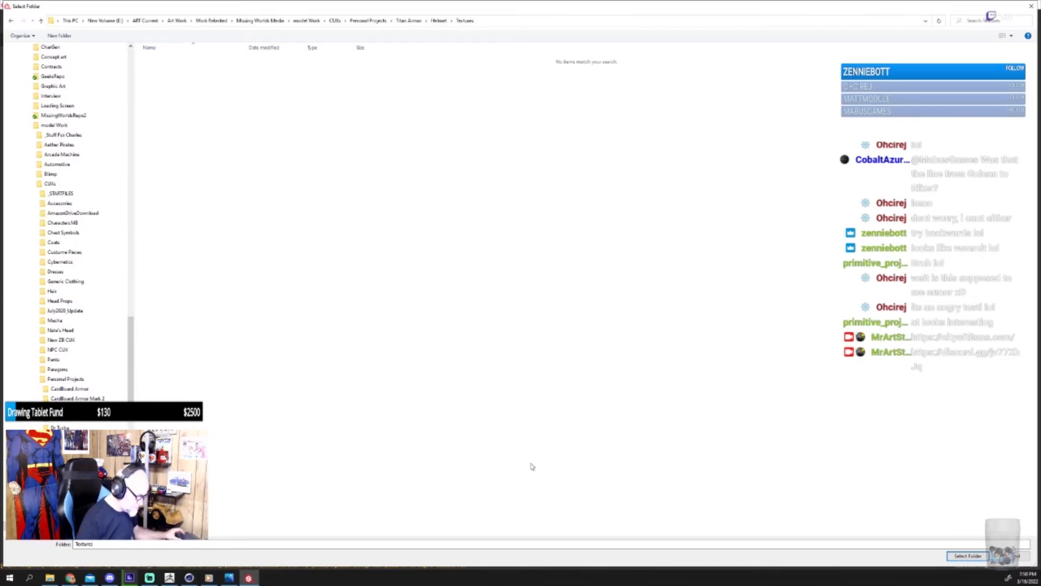
{"action": "left_click", "coordinate": [968, 556]}
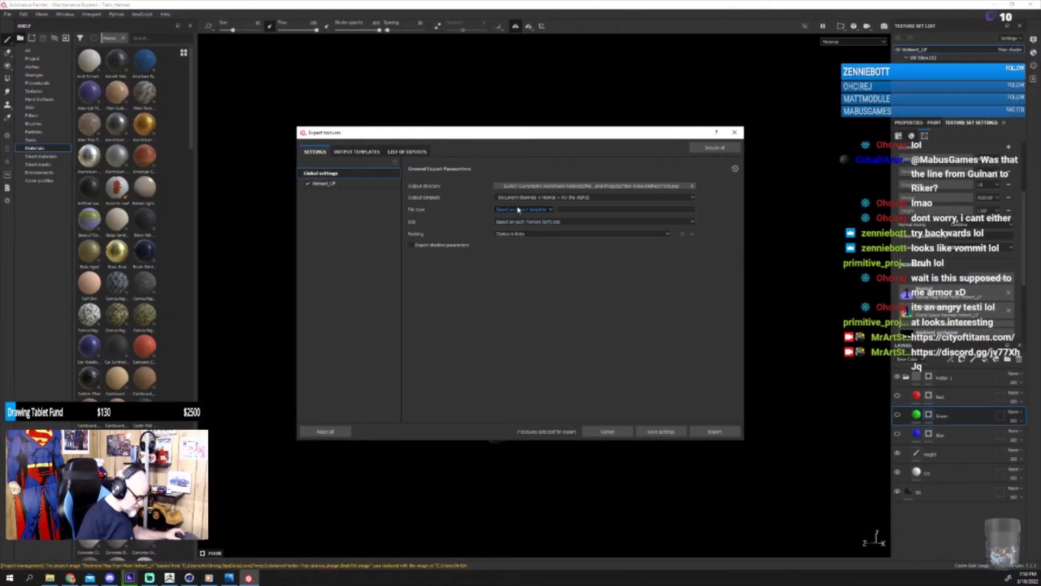
Step: Set the output template to Unreal Engine 4 (Packed) and the size to 4096, and export the helmet textures
{"action": "left_click", "coordinate": [543, 198]}
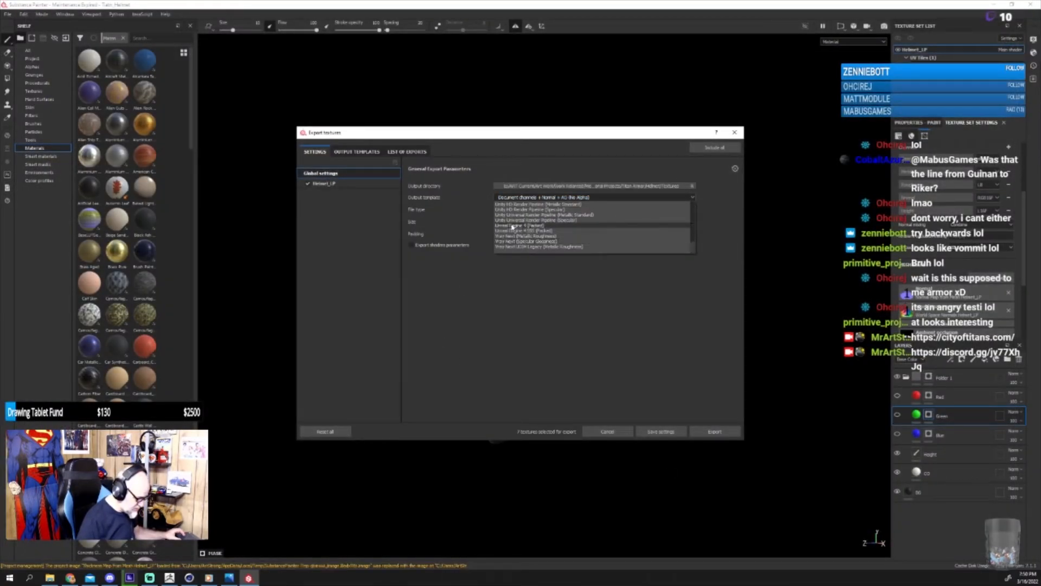
{"action": "left_click", "coordinate": [519, 227]}
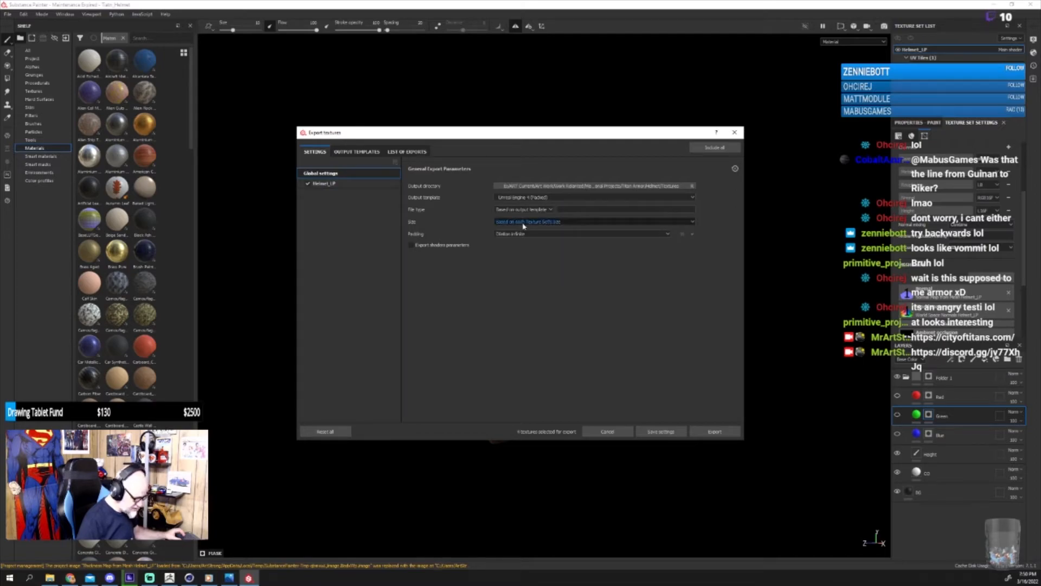
{"action": "left_click", "coordinate": [524, 222]}
{"action": "left_click", "coordinate": [512, 270]}
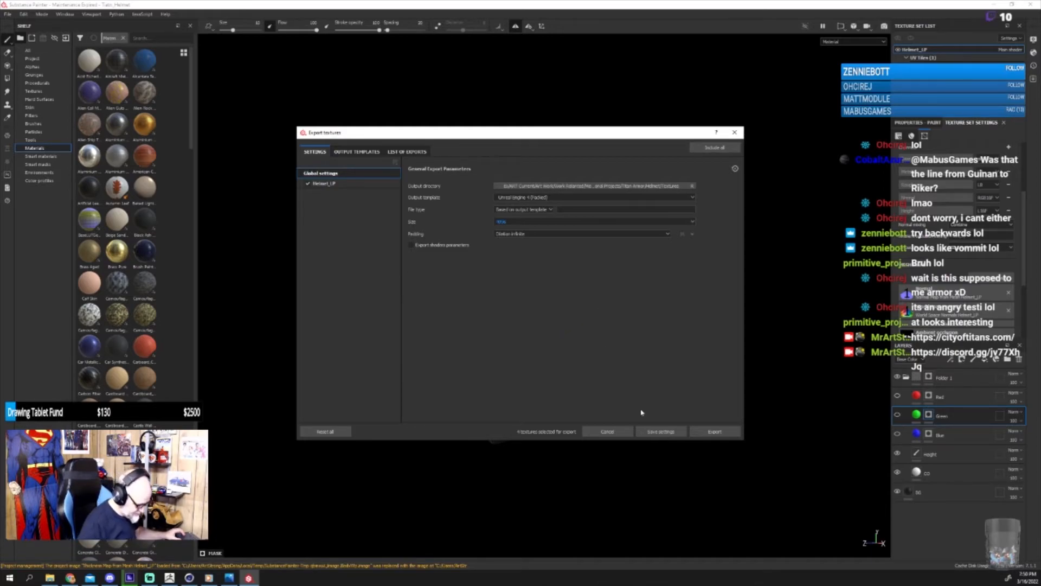
{"action": "left_click", "coordinate": [703, 432]}
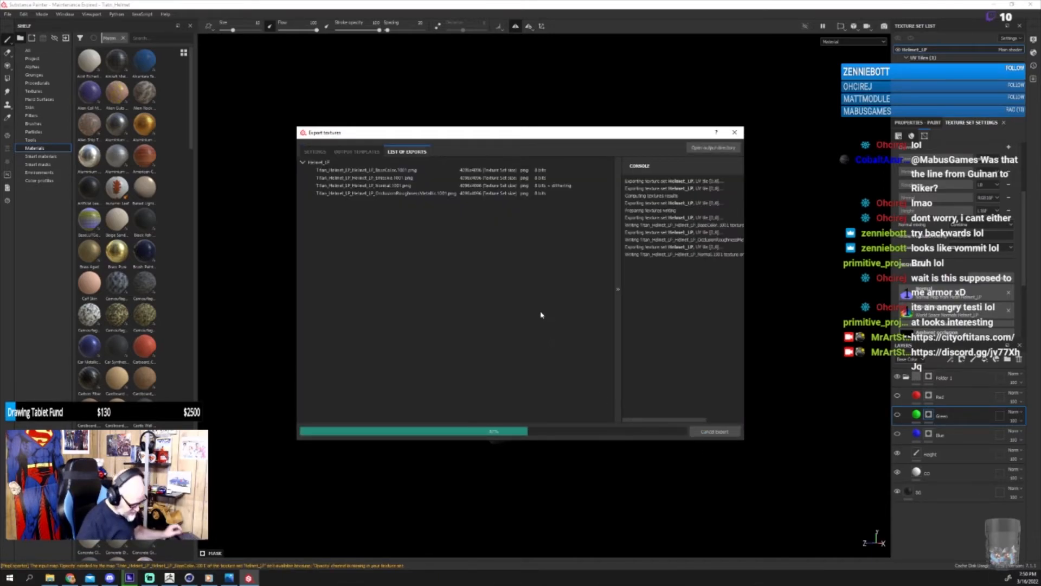
Step: Save the export settings and bring up the Textures output folder with the exported maps
{"action": "left_click", "coordinate": [713, 147]}
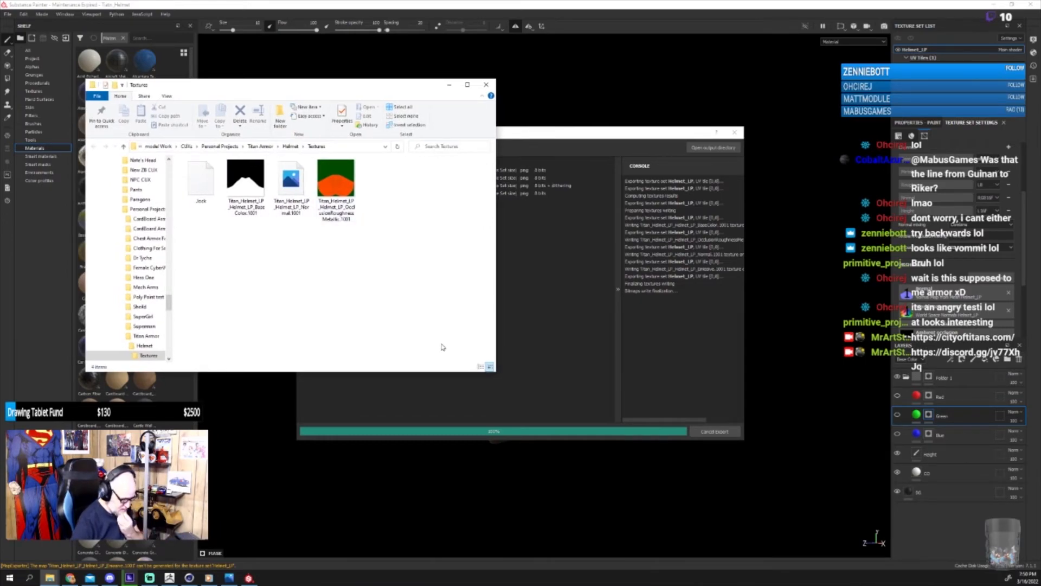
{"action": "left_click", "coordinate": [643, 435]}
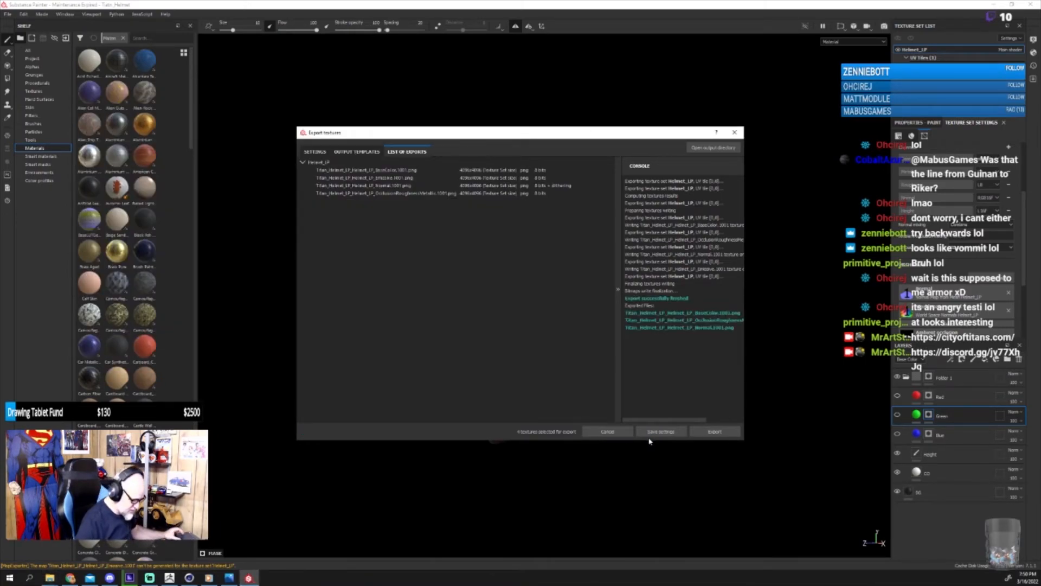
{"action": "left_click", "coordinate": [714, 149]}
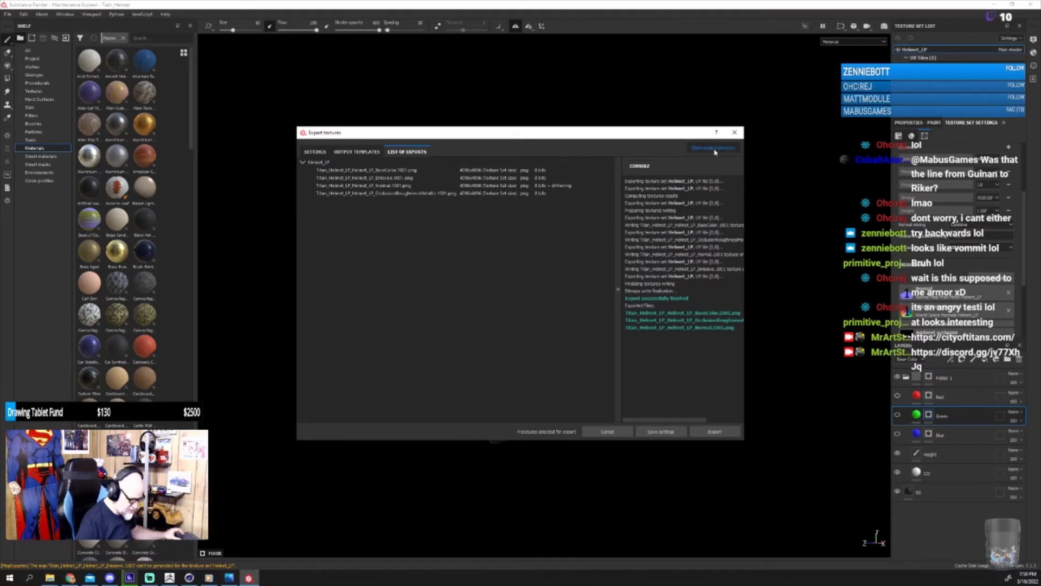
{"action": "left_click", "coordinate": [661, 432]}
{"action": "left_click", "coordinate": [661, 432]}
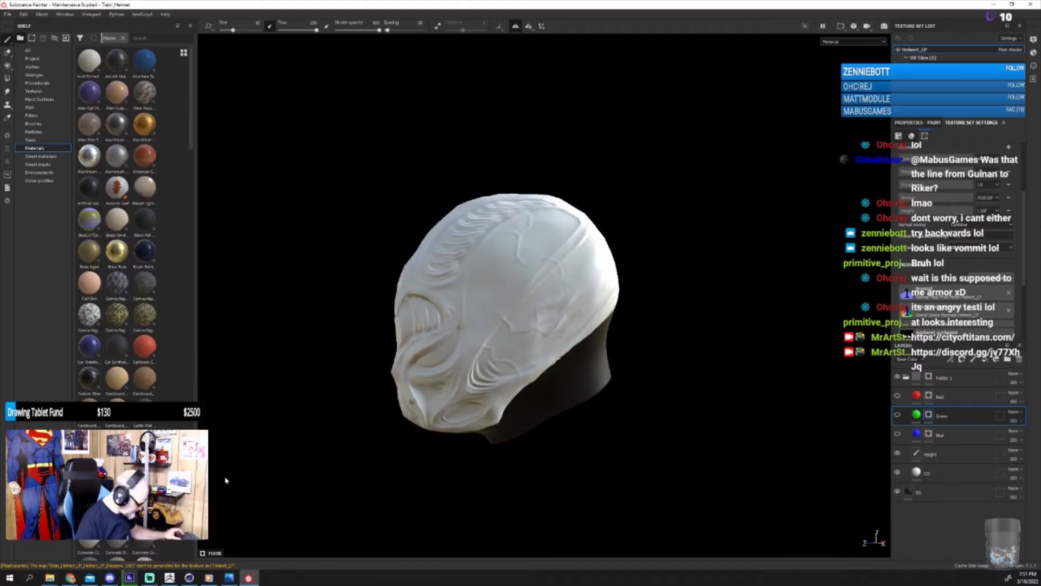
{"action": "left_click", "coordinate": [49, 577]}
{"action": "left_click", "coordinate": [121, 540]}
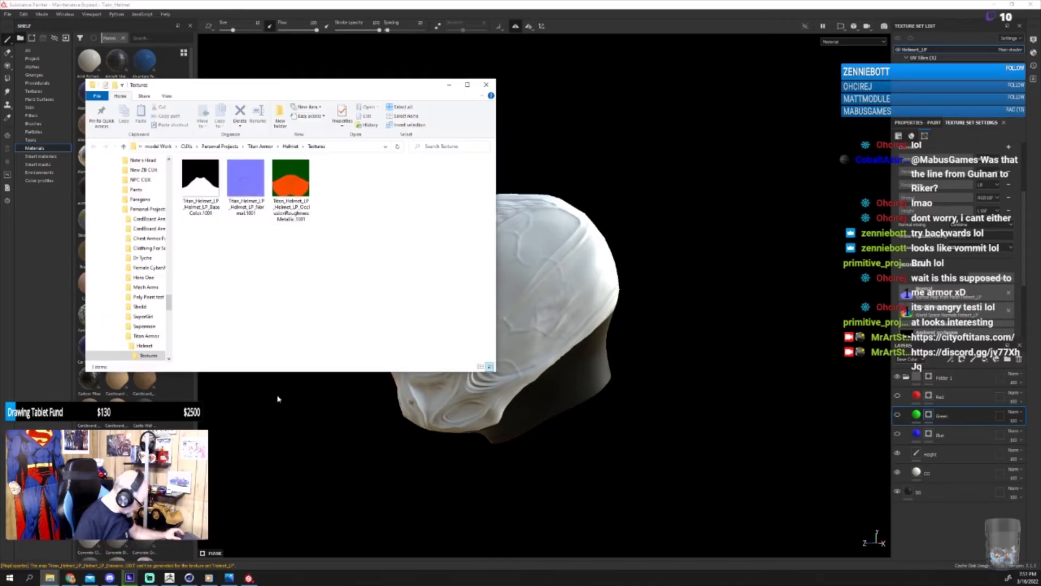
Step: Place the exported base color texture in a new folder inside the Helmet folder
{"action": "left_click_drag", "start_coordinate": [314, 85], "coordinate": [501, 144]}
{"action": "left_click_drag", "start_coordinate": [434, 293], "coordinate": [498, 320]}
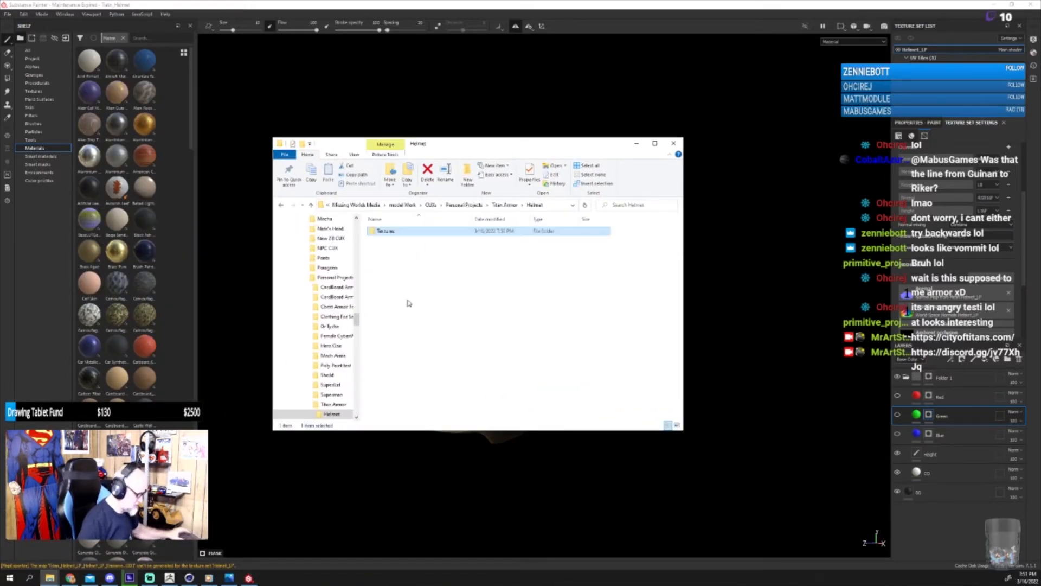
{"action": "left_click_drag", "start_coordinate": [440, 293], "coordinate": [475, 262]}
{"action": "key", "text": "BackSpace"}
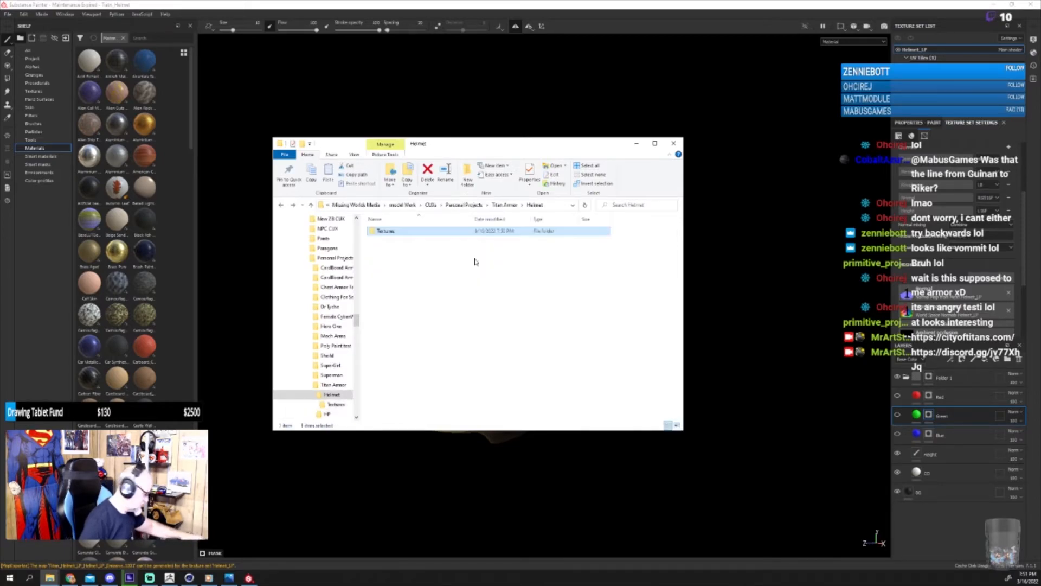
{"action": "key", "text": "ctrl+z"}
{"action": "double_click", "coordinate": [403, 234]}
{"action": "left_click_drag", "start_coordinate": [442, 296], "coordinate": [479, 259]}
{"action": "key", "text": "Delete"}
Step: Rename the base color texture in the new folder as T_TitanHelmet_M_CO
{"action": "left_click", "coordinate": [389, 269]}
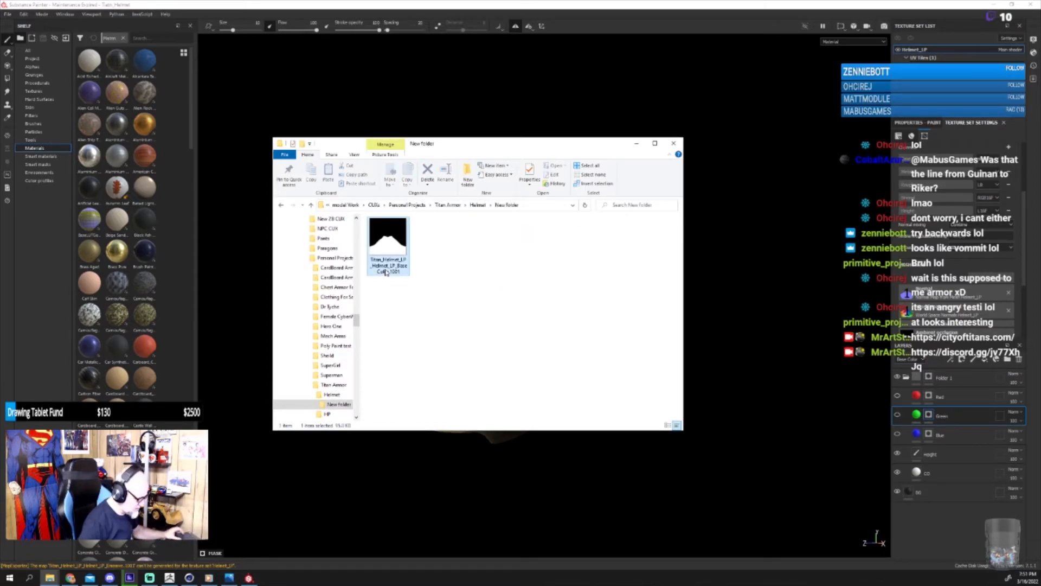
{"action": "left_click", "coordinate": [393, 276]}
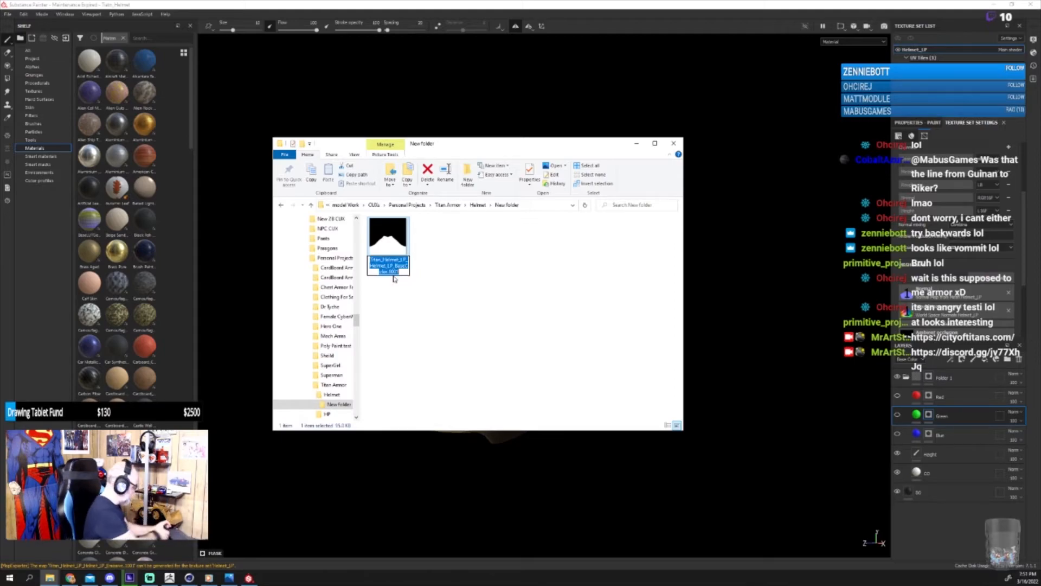
{"action": "type", "text": "t"}
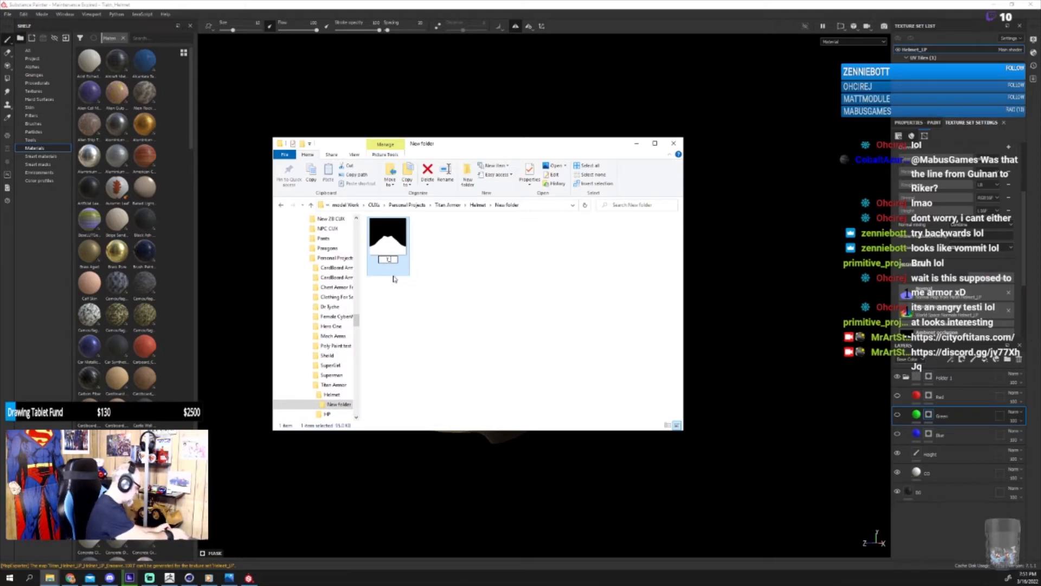
{"action": "type", "text": "_Titan"}
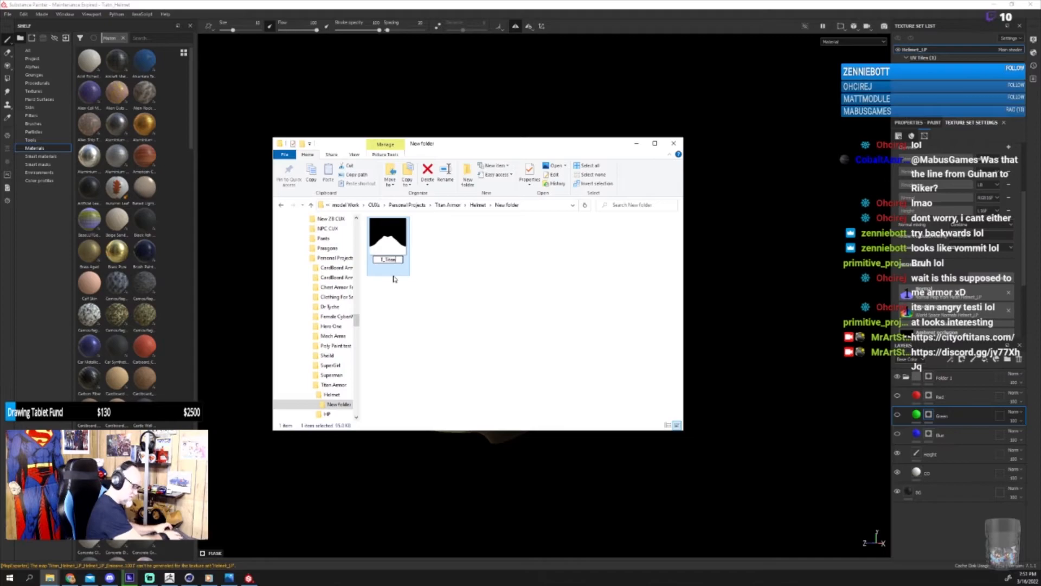
{"action": "type", "text": "Hel"}
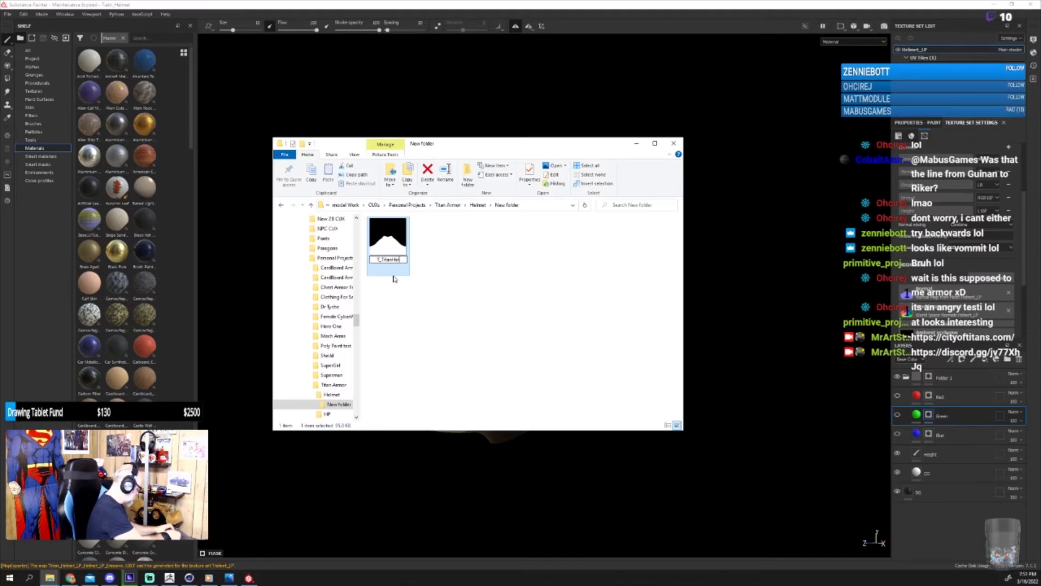
{"action": "type", "text": "met_"}
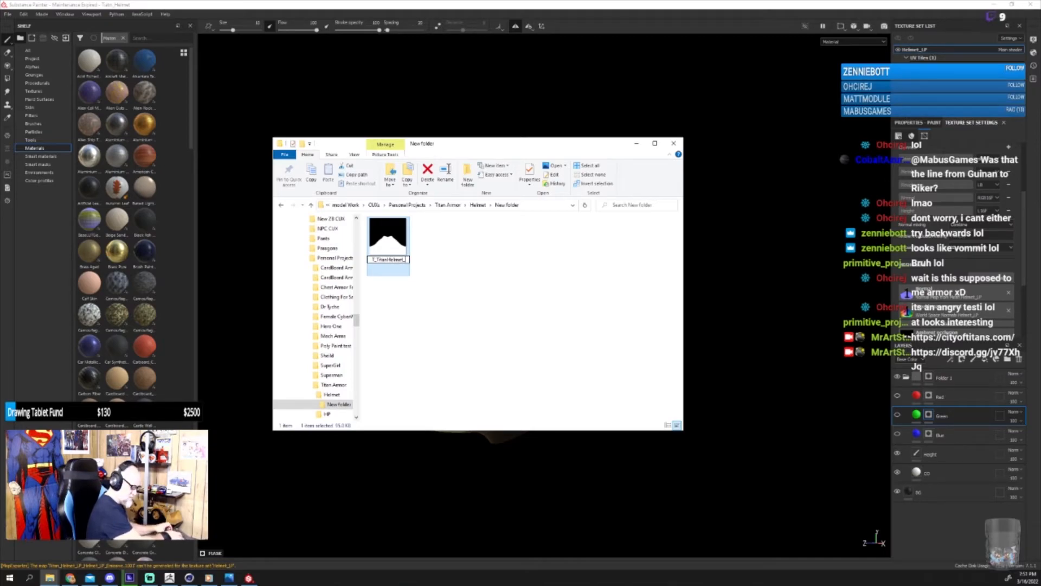
{"action": "type", "text": "N"}
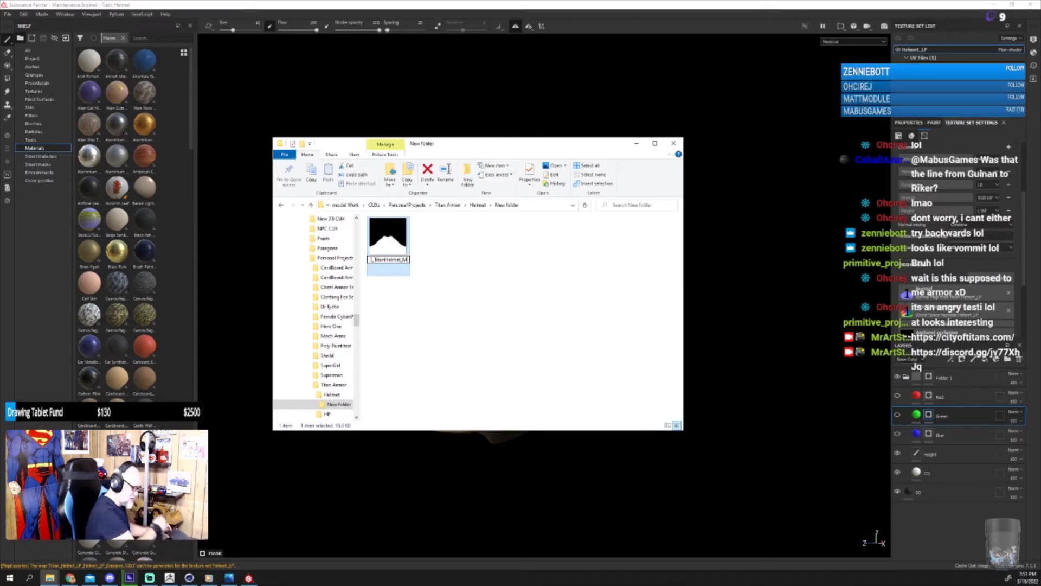
{"action": "type", "text": "_"}
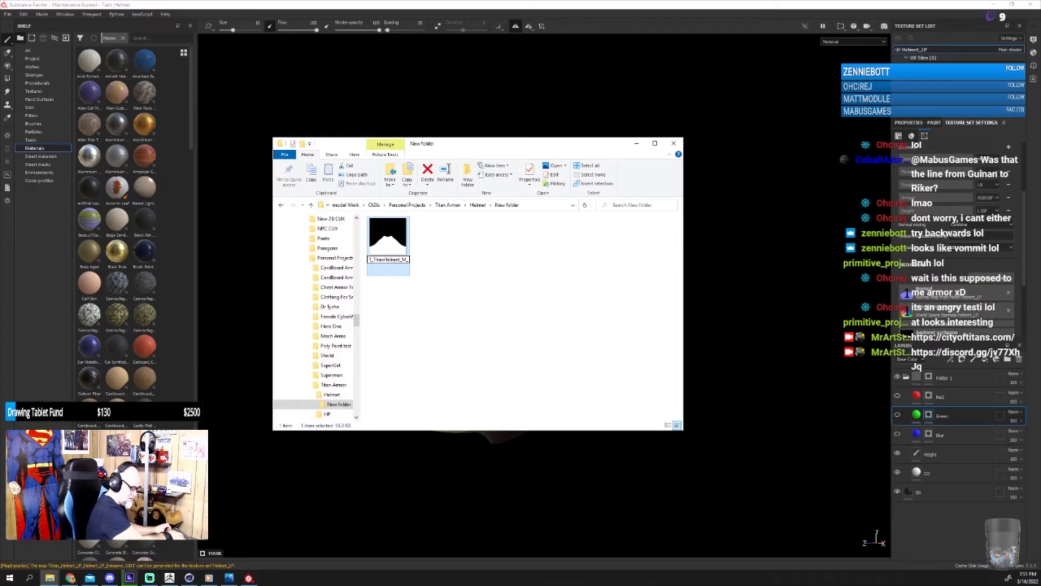
{"action": "type", "text": "CO"}
{"action": "key", "text": "Return"}
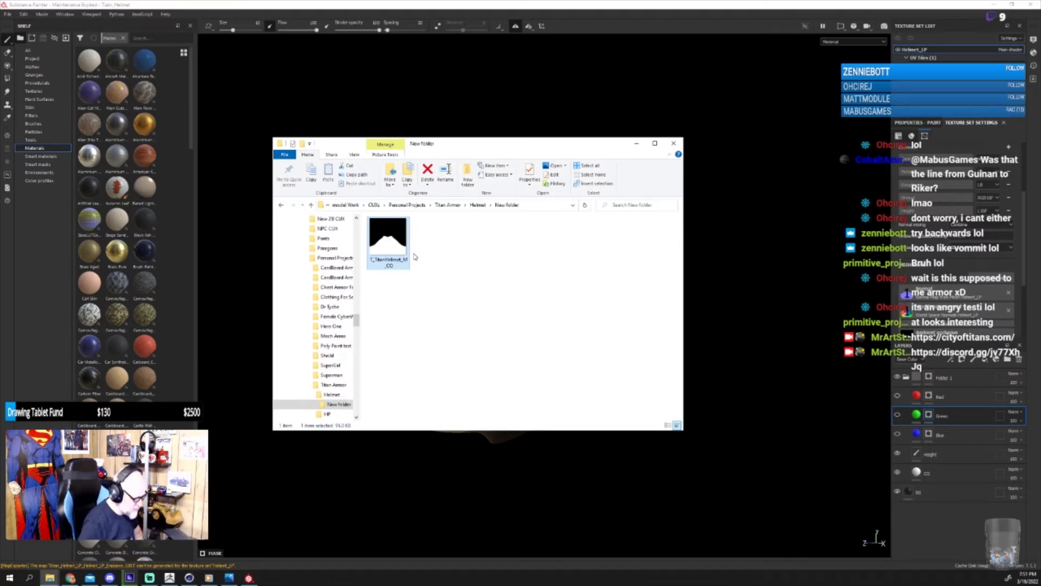
Step: Export the textures again with the white layer below Height hidden and the Red, Green and Blue layers shown, and save the export settings
{"action": "left_click", "coordinate": [898, 473]}
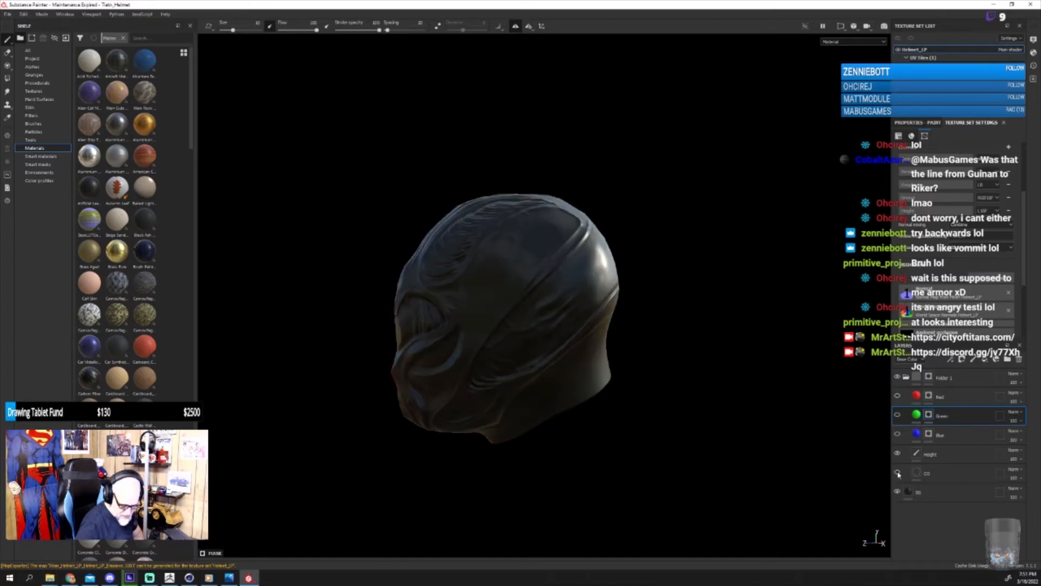
{"action": "left_click", "coordinate": [898, 397]}
{"action": "left_click", "coordinate": [9, 15]}
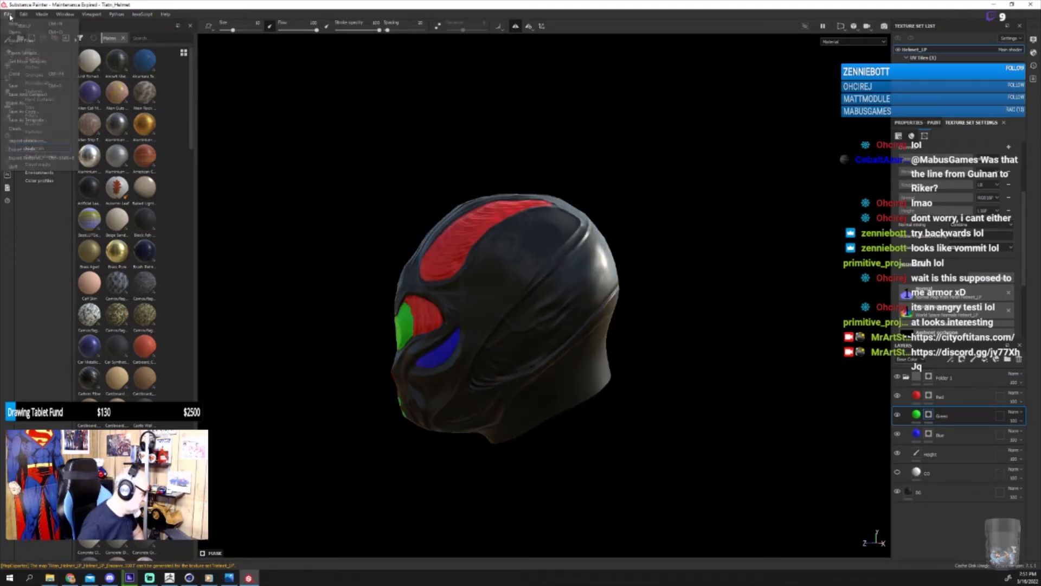
{"action": "left_click", "coordinate": [27, 158]}
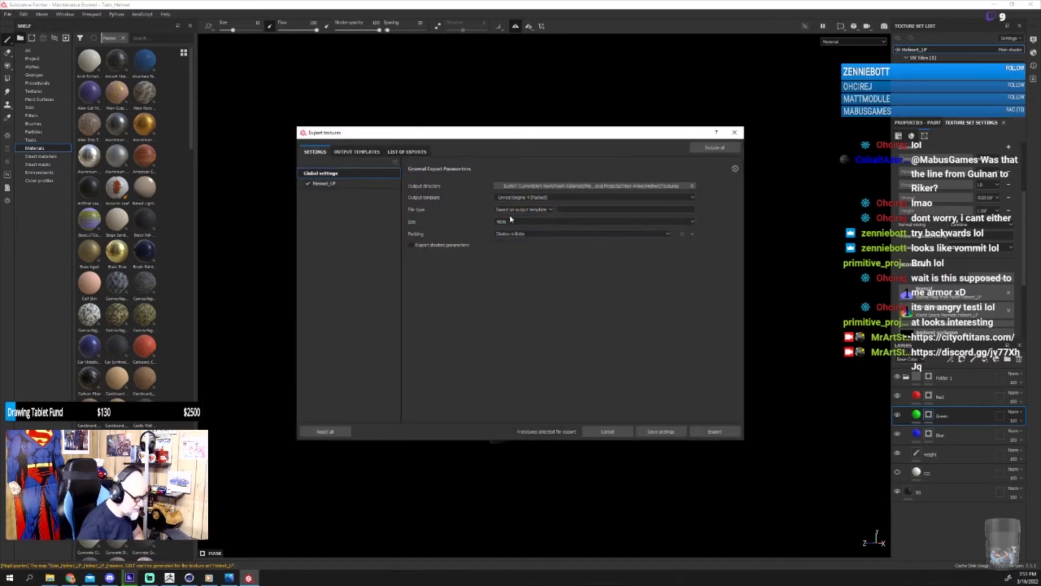
{"action": "left_click", "coordinate": [707, 433]}
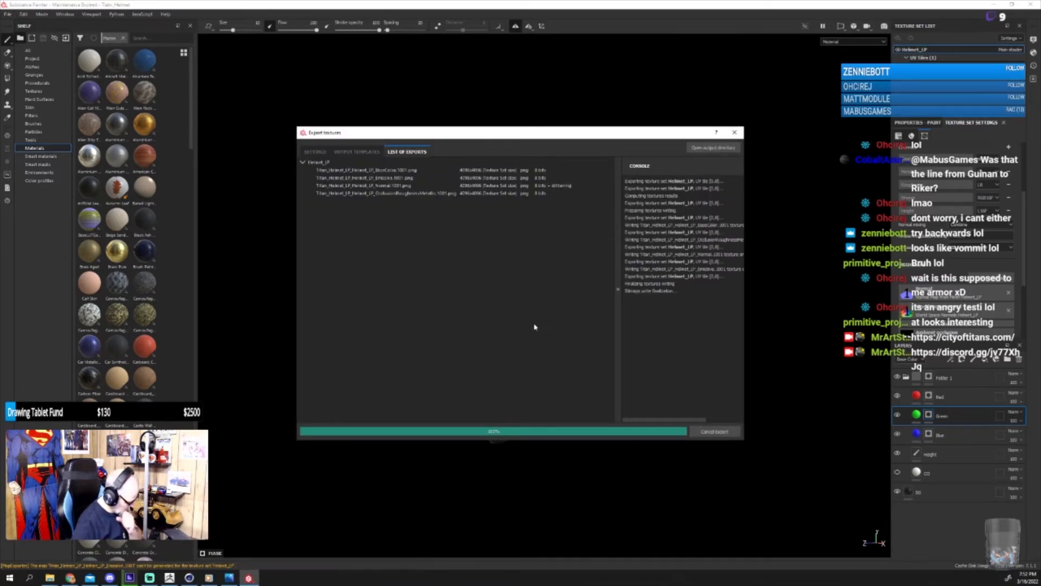
{"action": "left_click", "coordinate": [655, 436]}
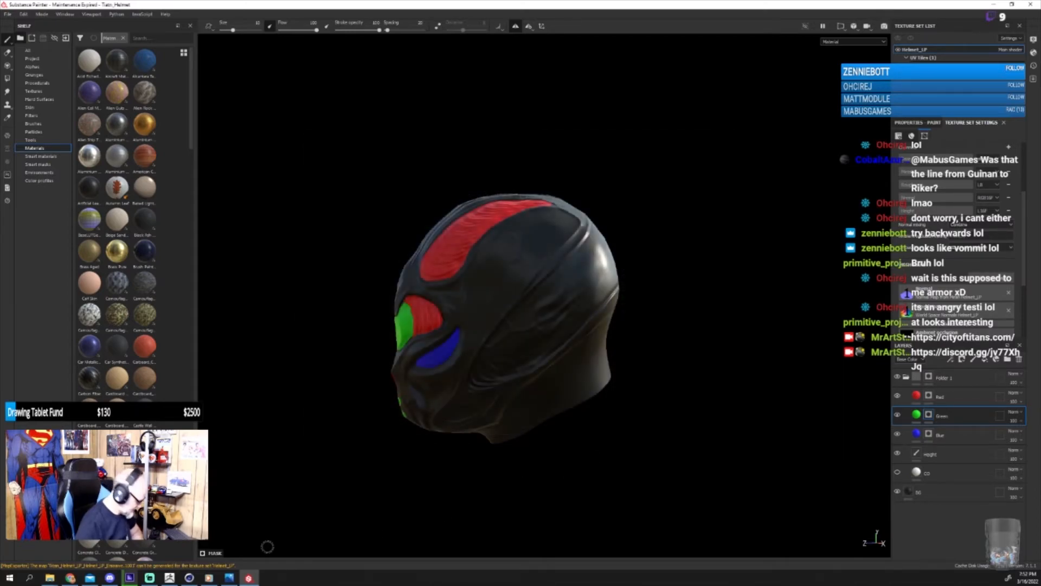
Step: Cut the T_TitanHelmet_M_CO texture from the new folder and close the folder window
{"action": "left_click", "coordinate": [49, 577]}
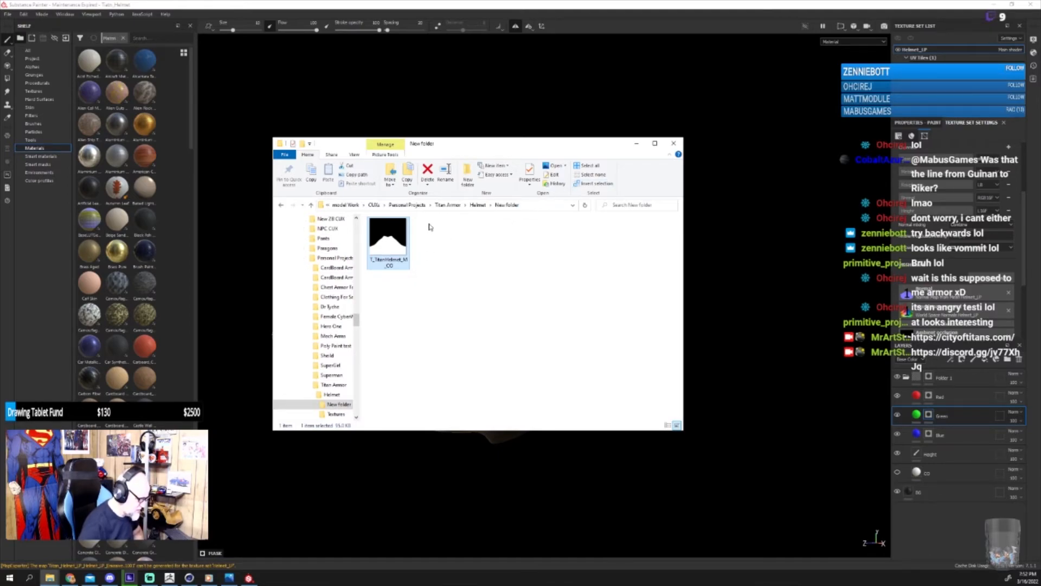
{"action": "right_click", "coordinate": [392, 239]}
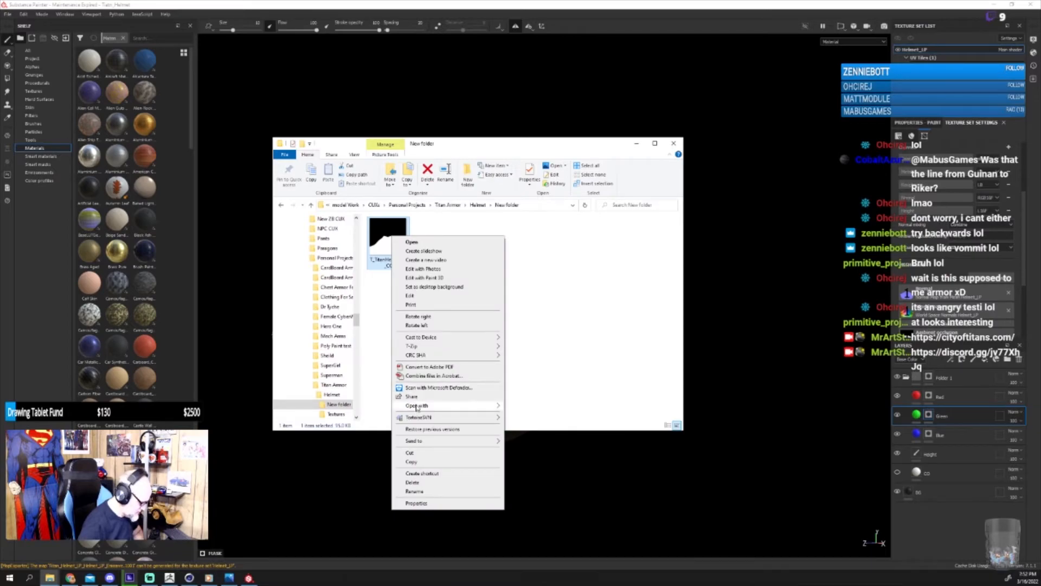
{"action": "left_click", "coordinate": [410, 453]}
{"action": "left_click", "coordinate": [673, 143]}
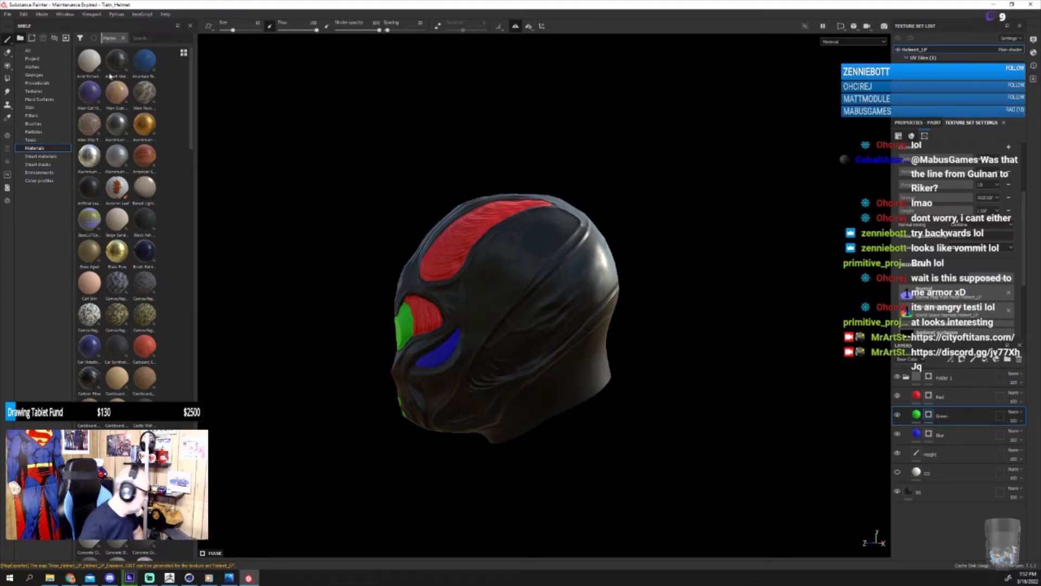
Step: Export the helmet's textures to the Textures folder under Helmet with the white layer below Height hidden
{"action": "left_click", "coordinate": [7, 14]}
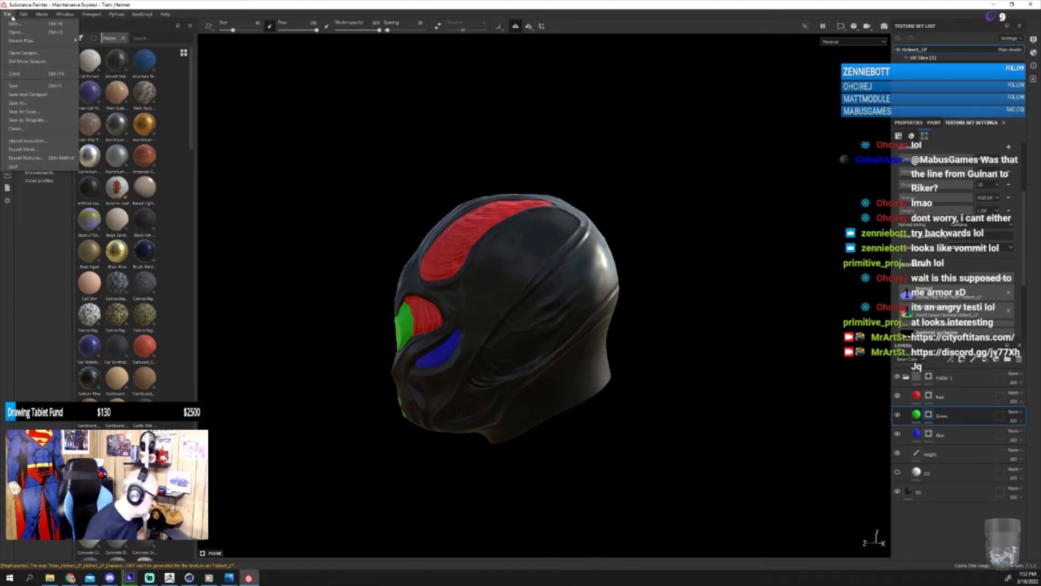
{"action": "left_click", "coordinate": [26, 158]}
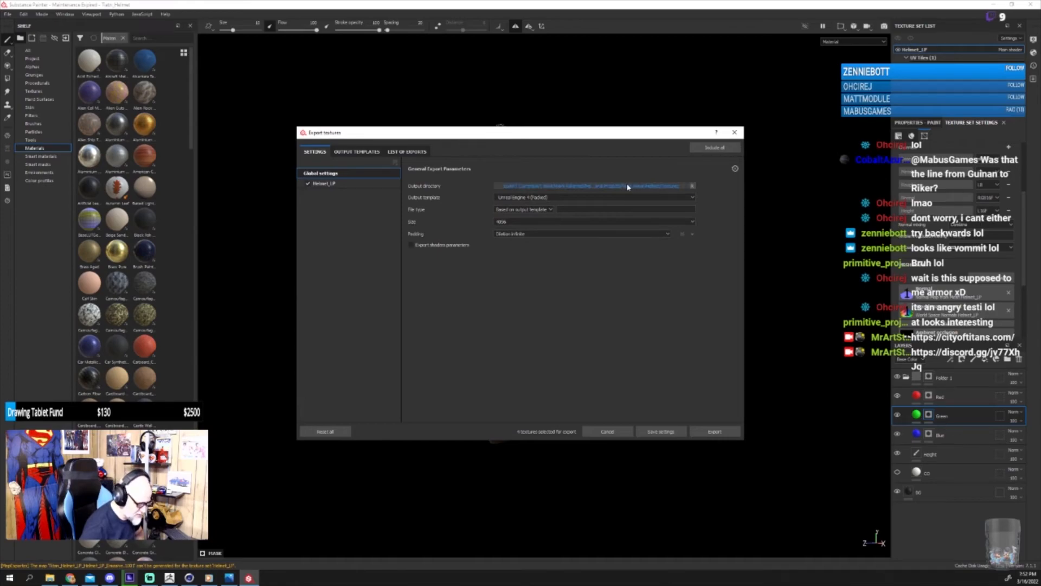
{"action": "left_click", "coordinate": [629, 186]}
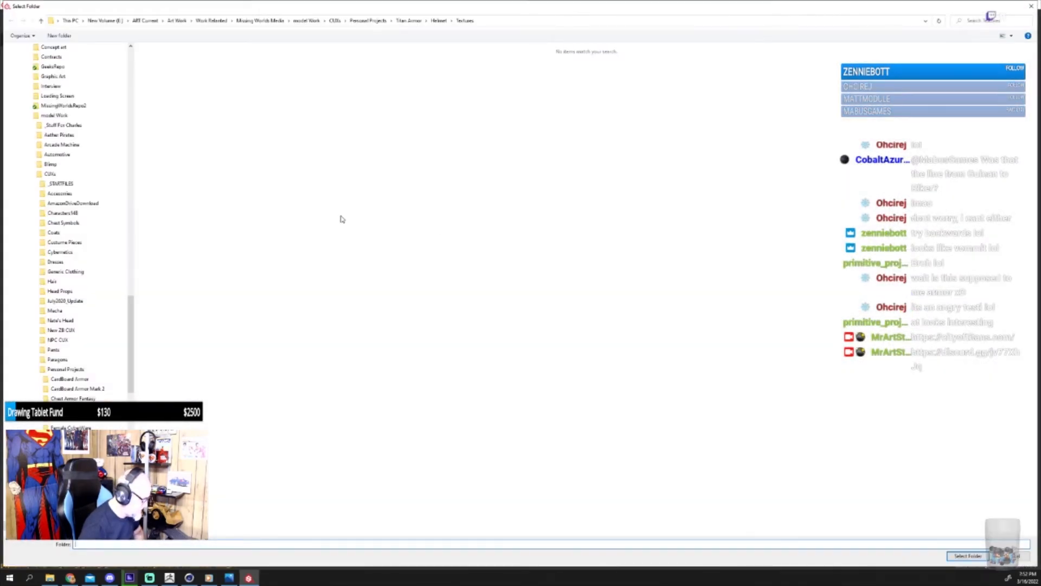
{"action": "left_click", "coordinate": [439, 21]}
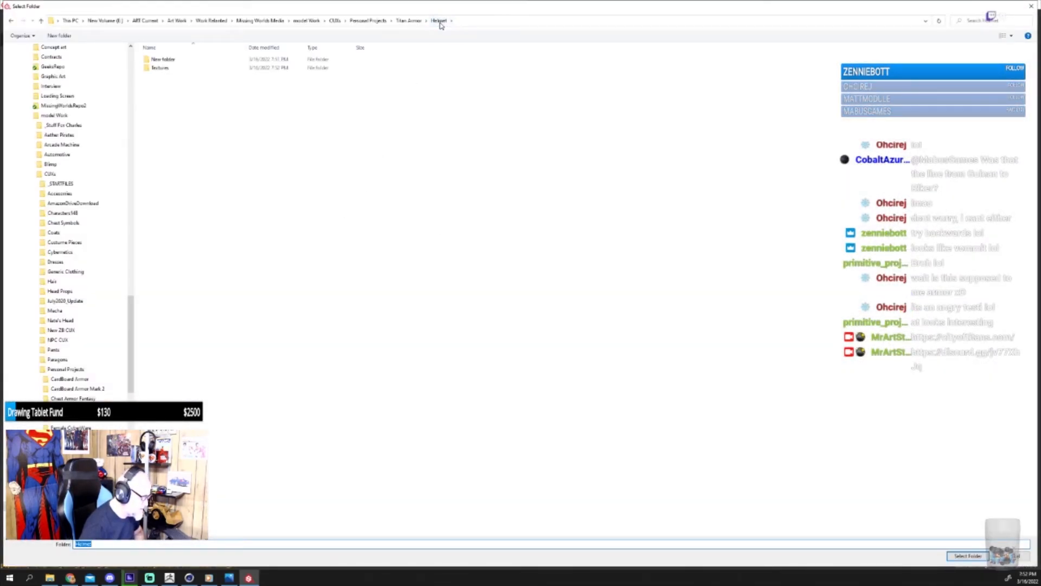
{"action": "double_click", "coordinate": [170, 68]}
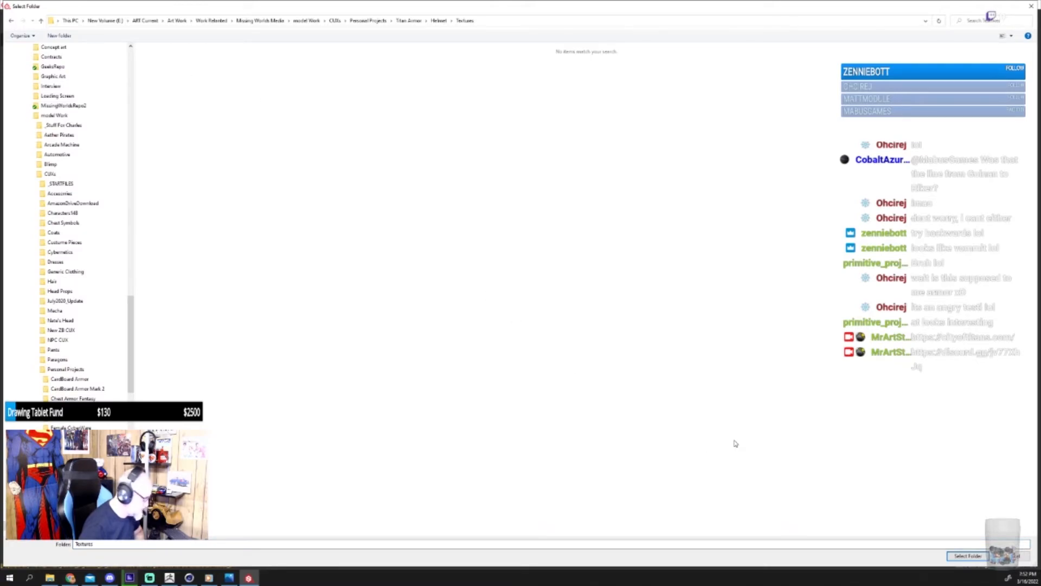
{"action": "left_click", "coordinate": [968, 556]}
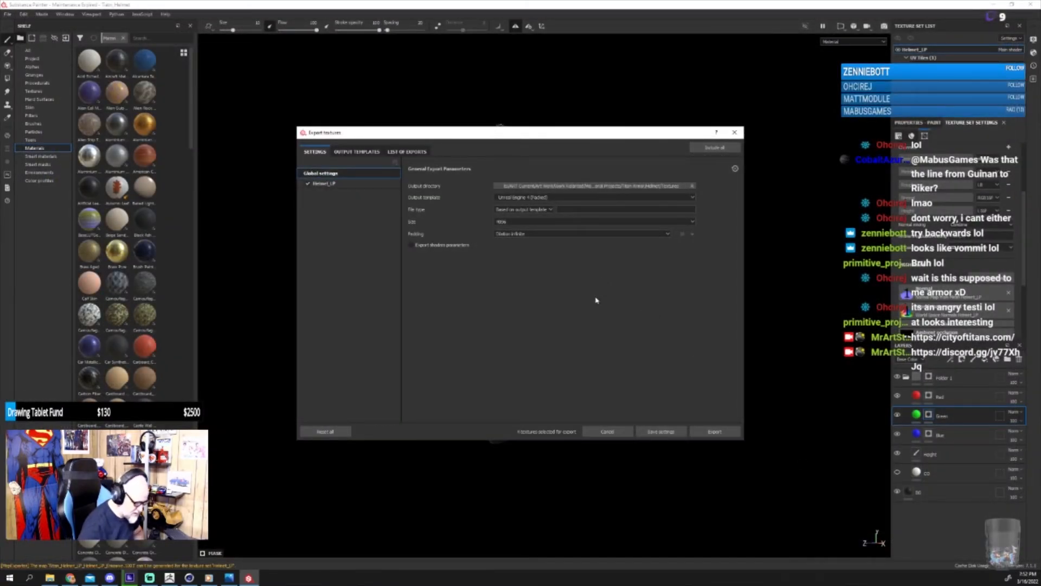
{"action": "left_click", "coordinate": [705, 432]}
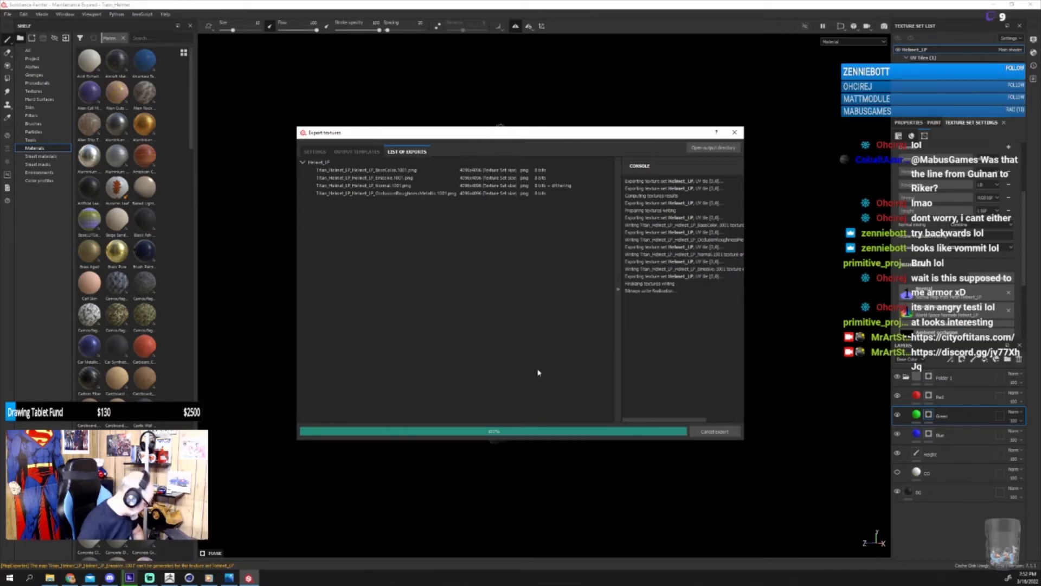
Step: Open the export directory and copy T_TitanHelmet_M_CO from the new folder under Helmet into the Textures folder
{"action": "left_click", "coordinate": [713, 148]}
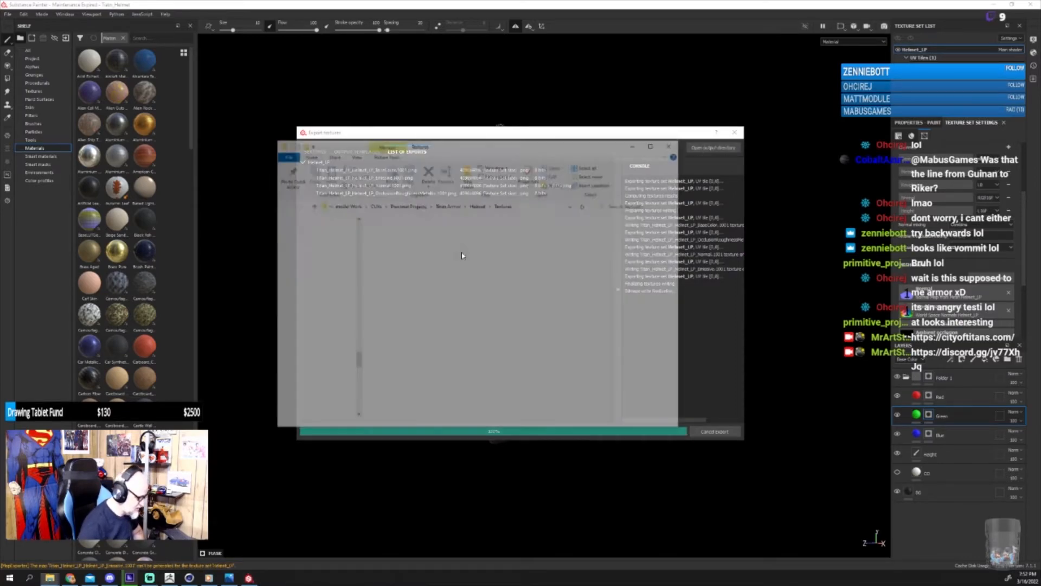
{"action": "left_click", "coordinate": [477, 206]}
{"action": "double_click", "coordinate": [393, 233]}
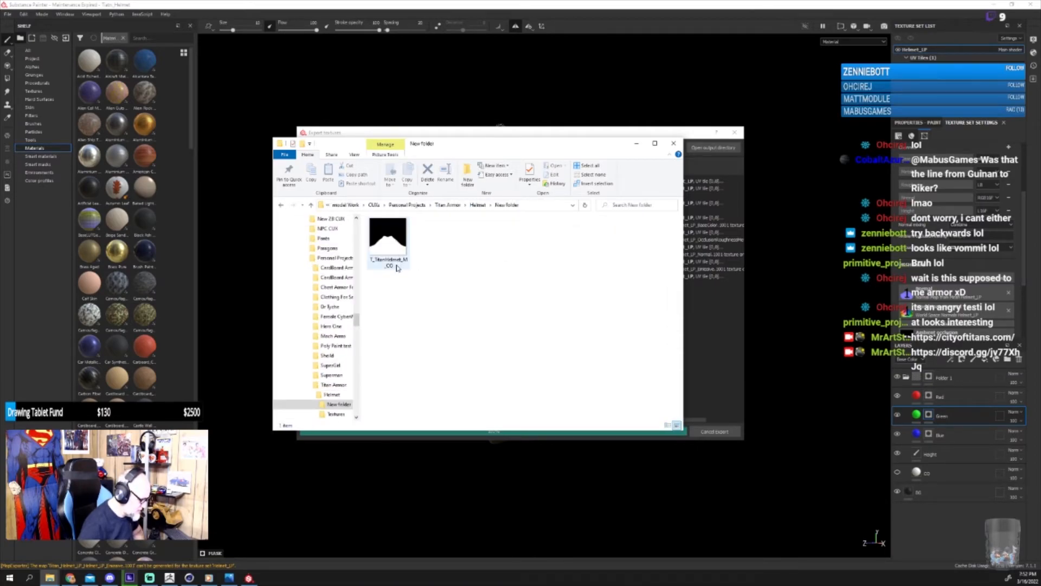
{"action": "right_click", "coordinate": [390, 245]}
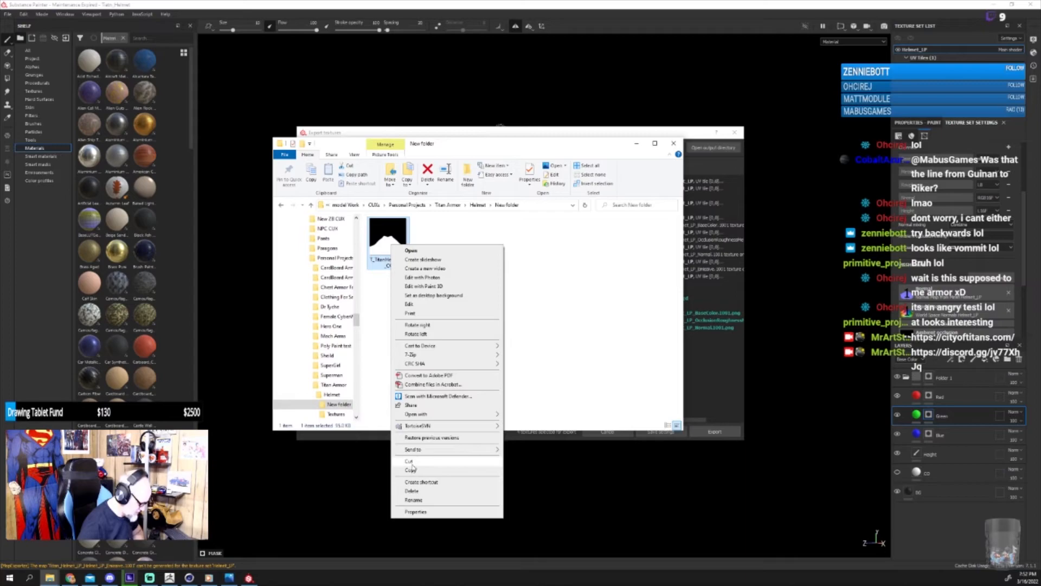
{"action": "left_click", "coordinate": [411, 470]}
{"action": "left_click", "coordinate": [478, 205]}
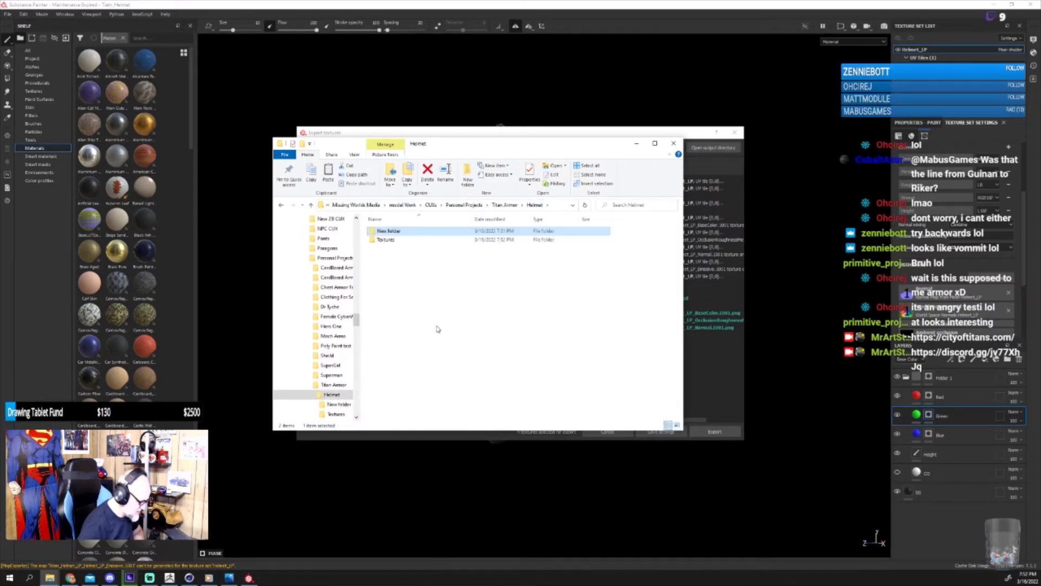
{"action": "double_click", "coordinate": [396, 239]}
{"action": "right_click", "coordinate": [479, 316]}
{"action": "left_click", "coordinate": [498, 369]}
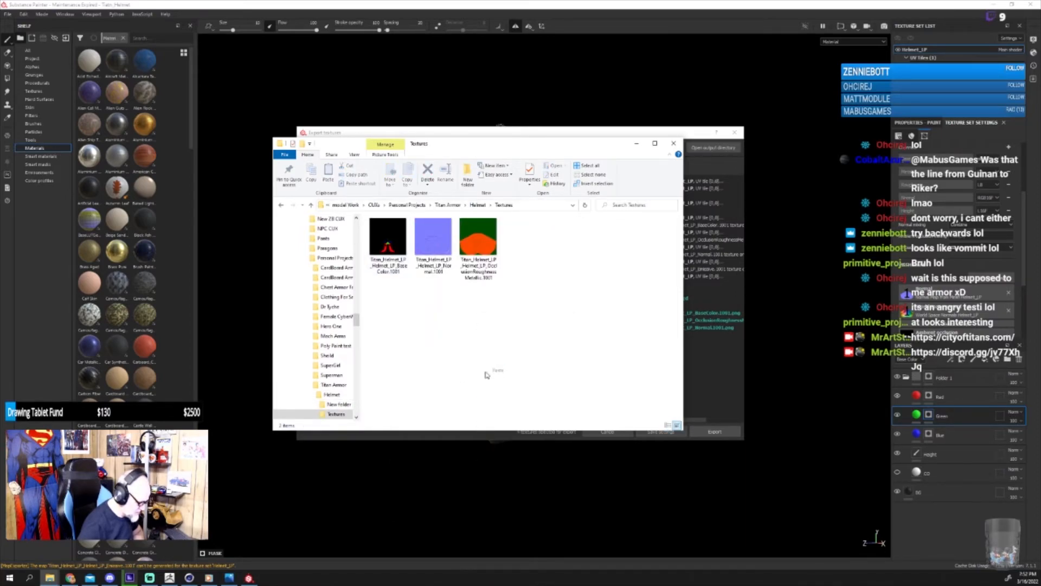
Step: Delete the OcclusionRoughnessMetallic map from the Textures folder and copy the name of the T_TitanHelmet_M_CO file
{"action": "left_click", "coordinate": [476, 255]}
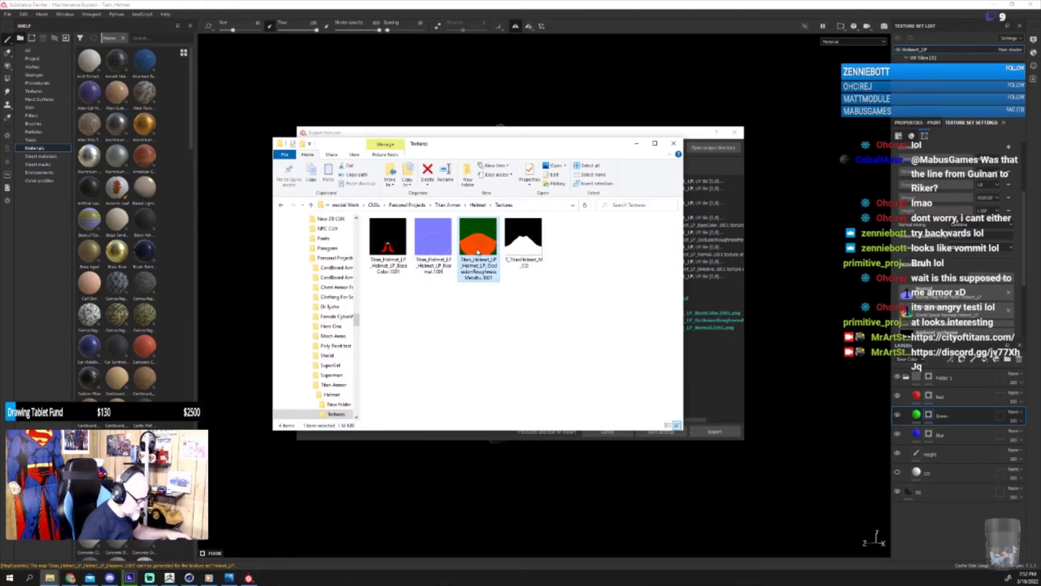
{"action": "key", "text": "Delete"}
{"action": "left_click", "coordinate": [482, 266]}
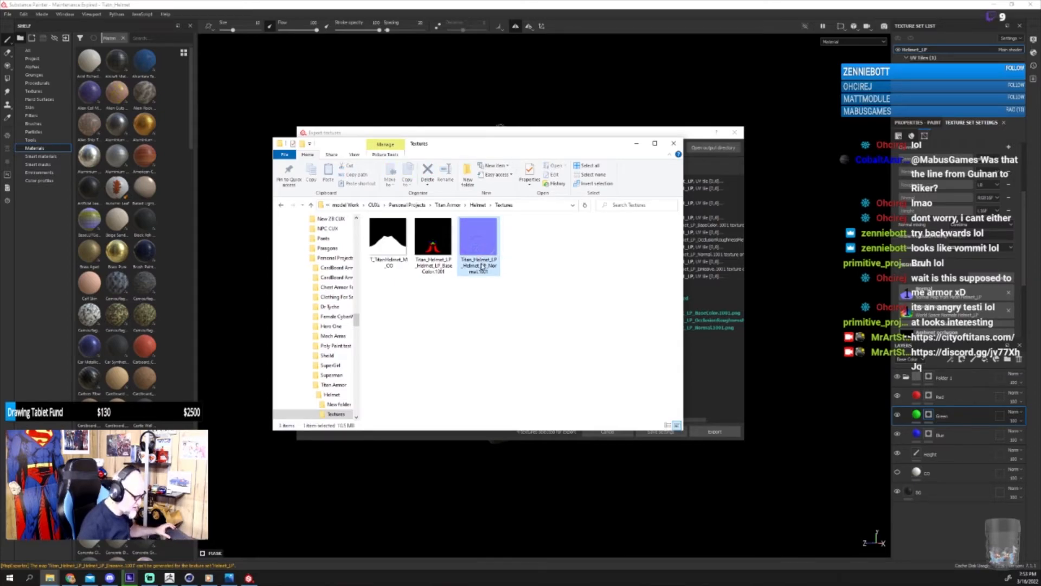
{"action": "left_click", "coordinate": [390, 270]}
{"action": "left_click", "coordinate": [387, 266]}
{"action": "key", "text": "ctrl+c"}
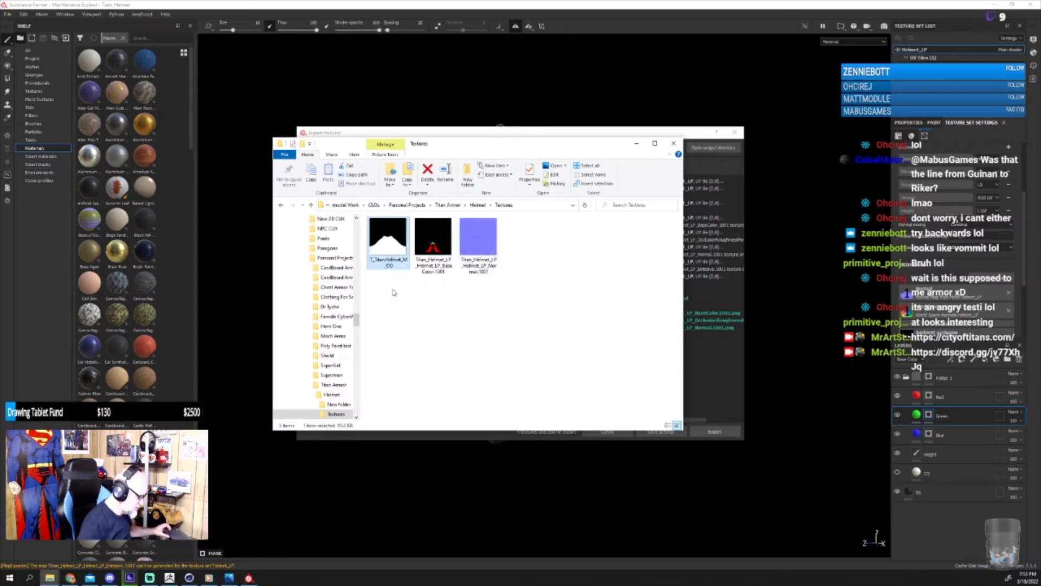
Step: Try to rename the exported base color texture using the copied name with the CO suffix replaced by M
{"action": "left_click", "coordinate": [433, 255]}
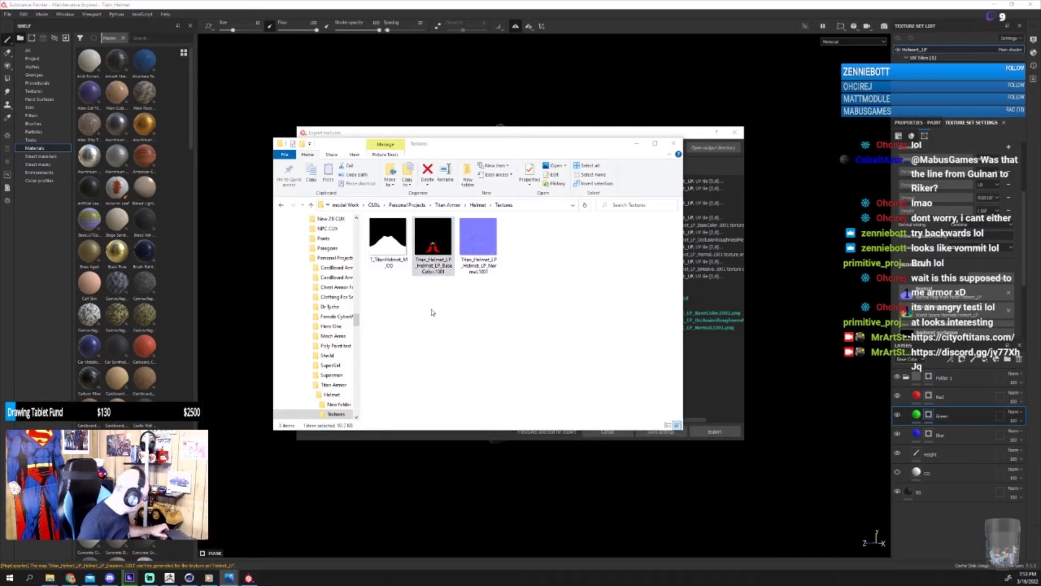
{"action": "left_click", "coordinate": [433, 268]}
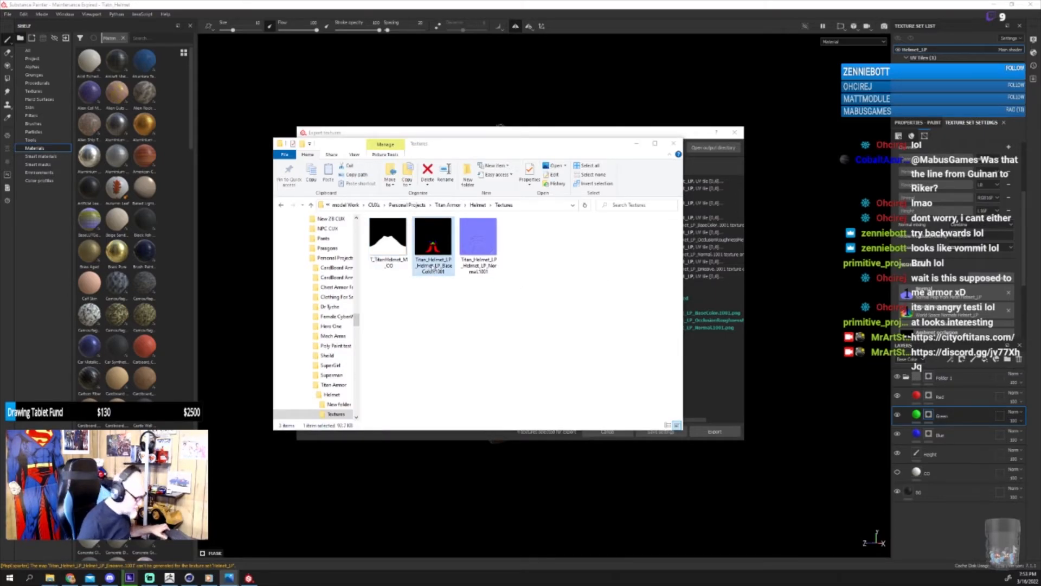
{"action": "left_click", "coordinate": [432, 266]}
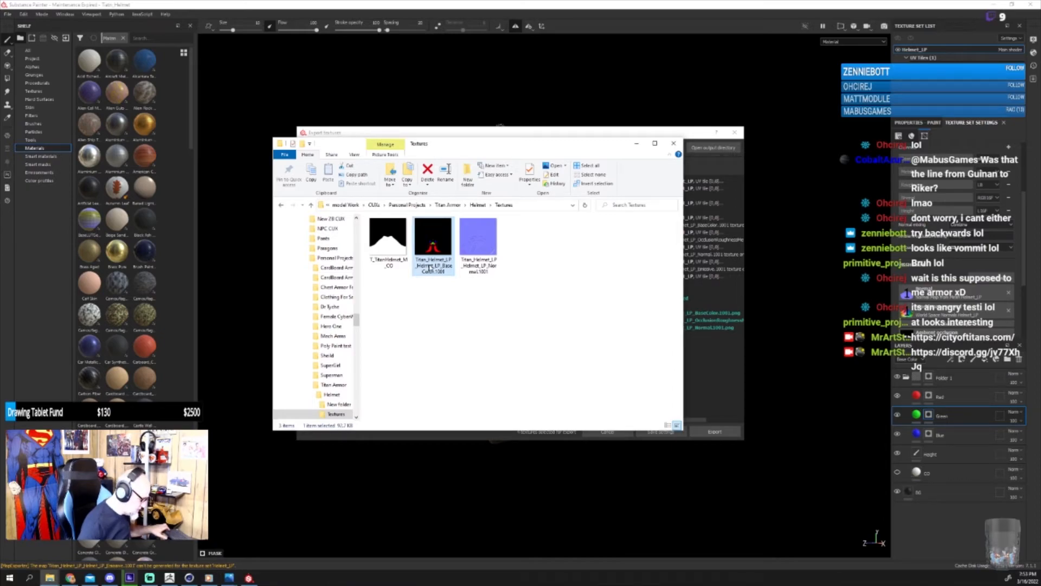
{"action": "key", "text": "ctrl+v"}
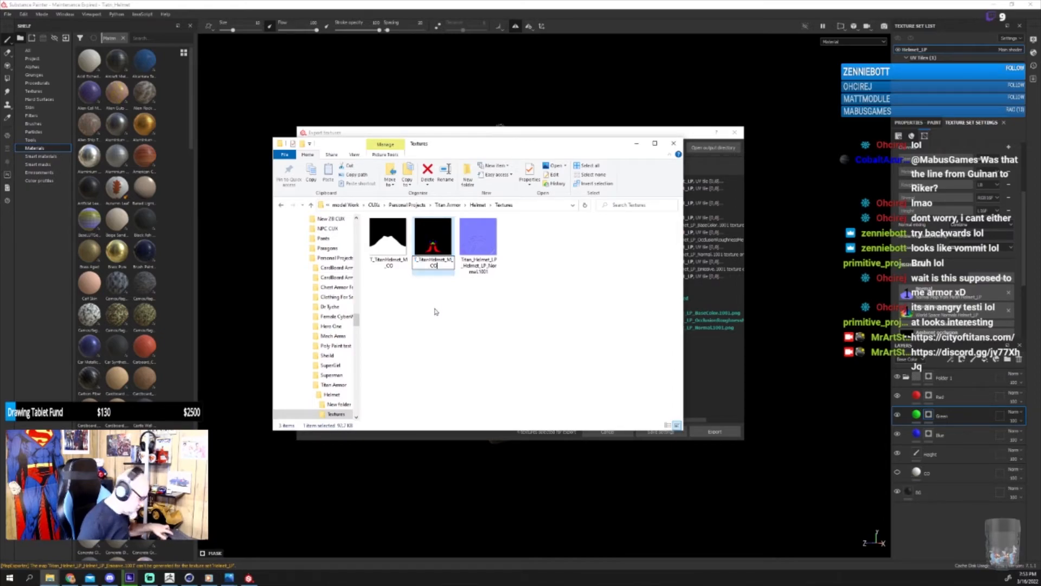
{"action": "key", "text": "BackSpace"}
{"action": "key", "text": "BackSpace"}
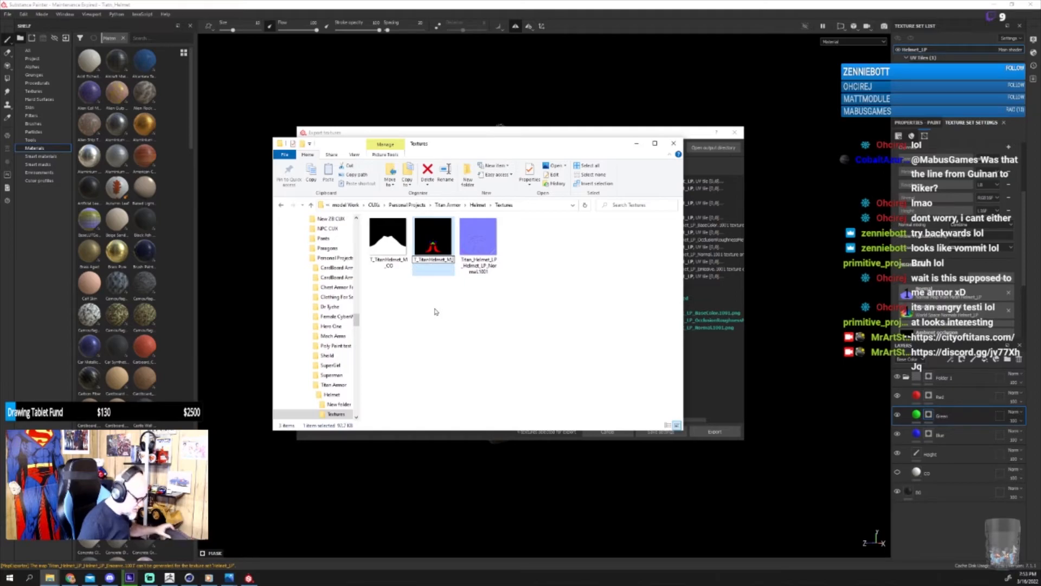
{"action": "type", "text": "I"}
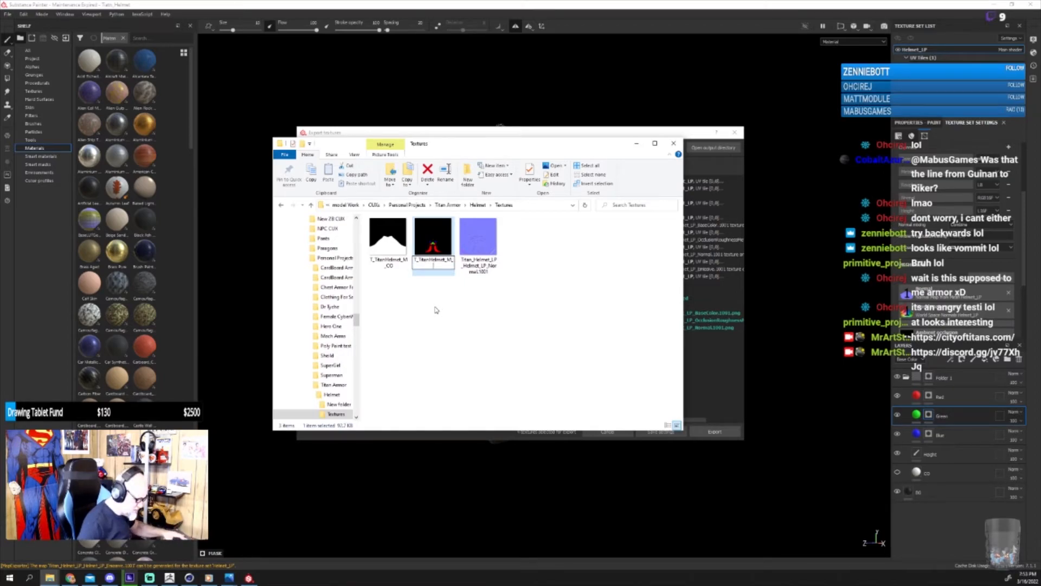
{"action": "type", "text": "M"}
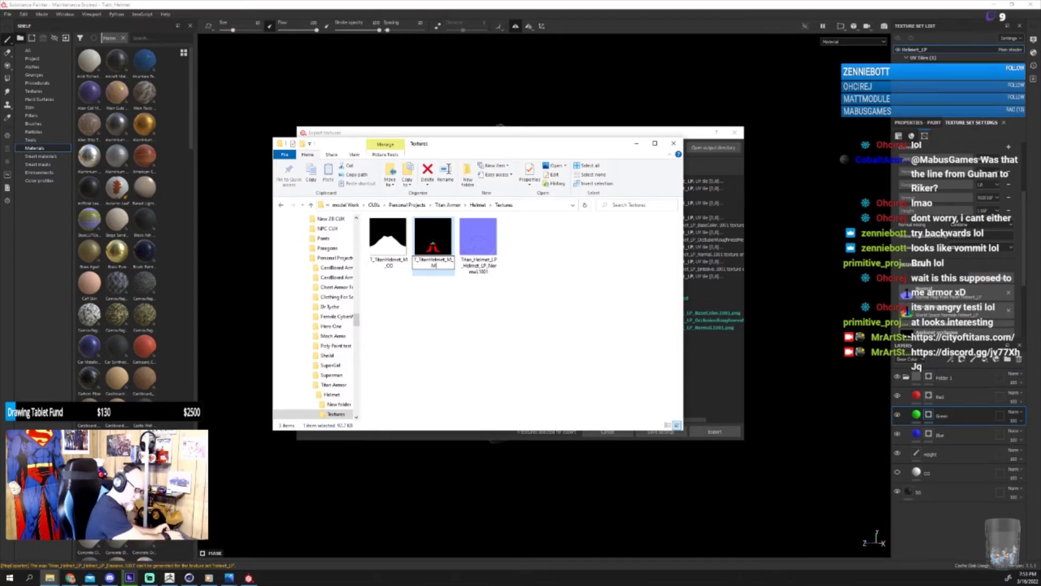
{"action": "key", "text": "Return"}
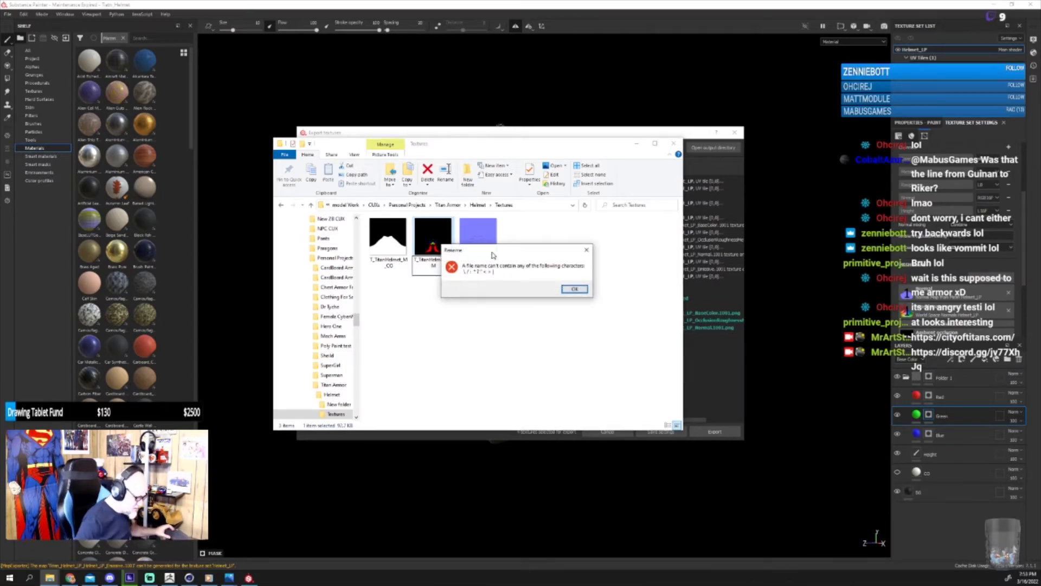
Step: Rename the exported base color texture as T_TitanHelmet_M_M
{"action": "left_click", "coordinate": [441, 269]}
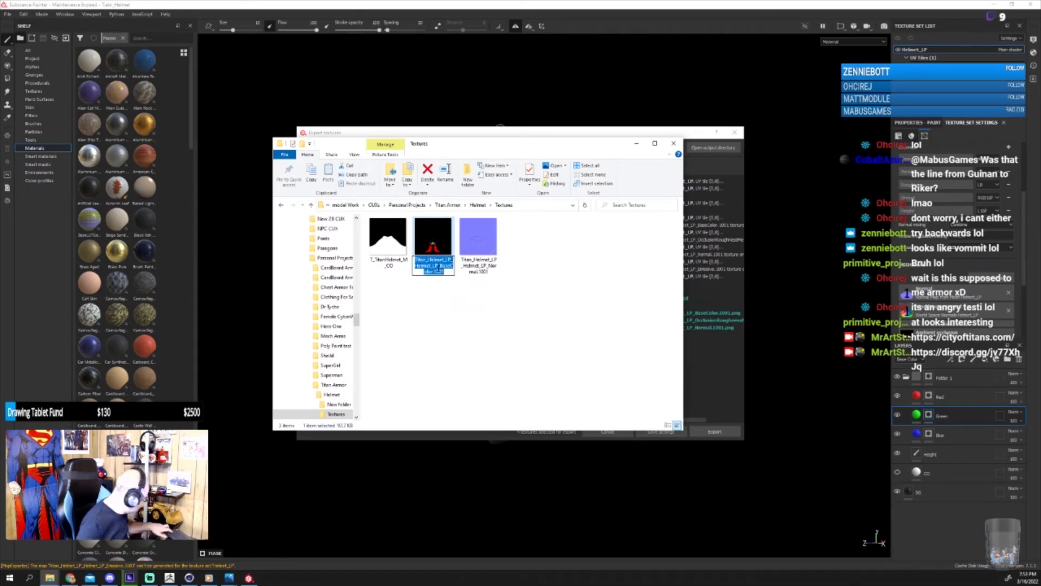
{"action": "key", "text": "ctrl+v"}
{"action": "key", "text": "BackSpace"}
{"action": "type", "text": "M"}
{"action": "key", "text": "Return"}
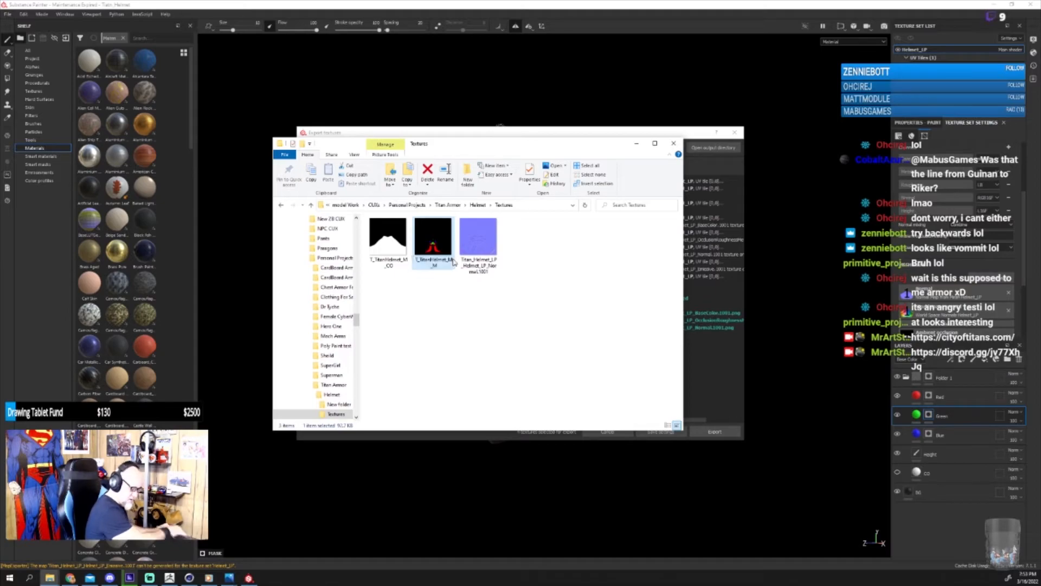
Step: Rename the exported normal map as T_TitanHelmet_M_N
{"action": "left_click", "coordinate": [477, 255]}
{"action": "left_click", "coordinate": [480, 266]}
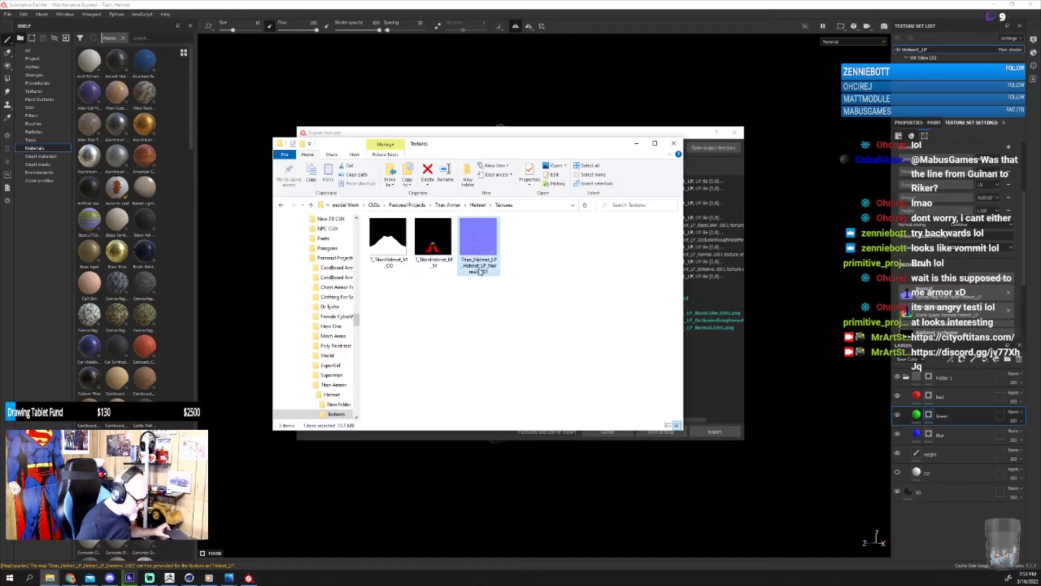
{"action": "key", "text": "ctrl+v"}
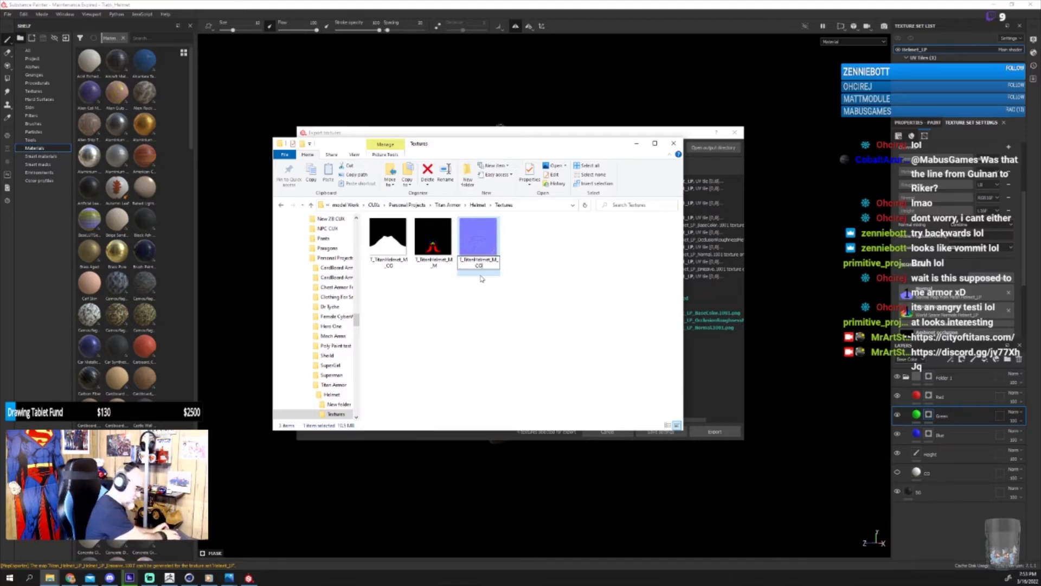
{"action": "key", "text": "BackSpace"}
{"action": "key", "text": "BackSpace"}
{"action": "type", "text": "N"}
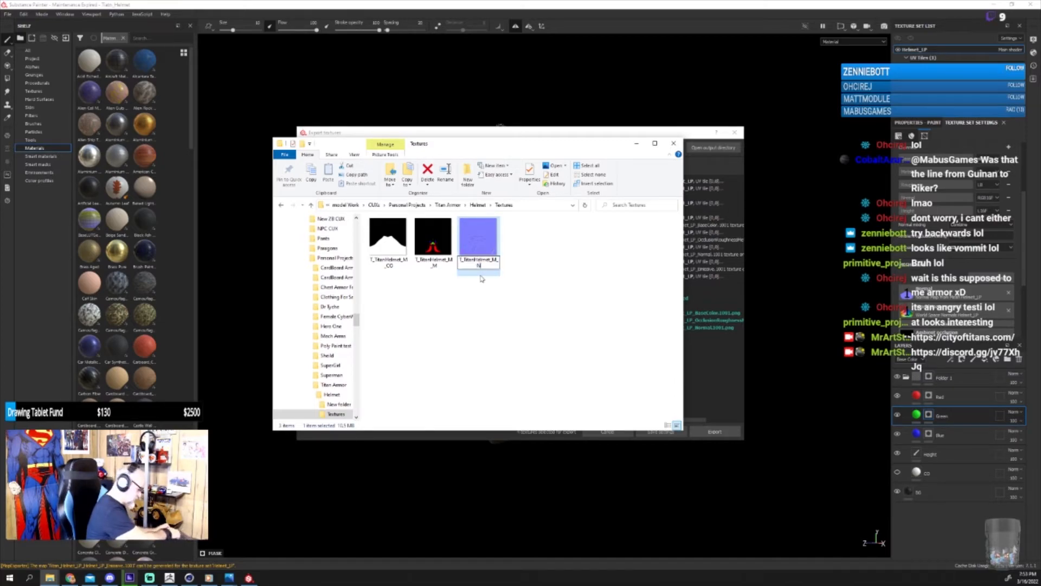
{"action": "key", "text": "Return"}
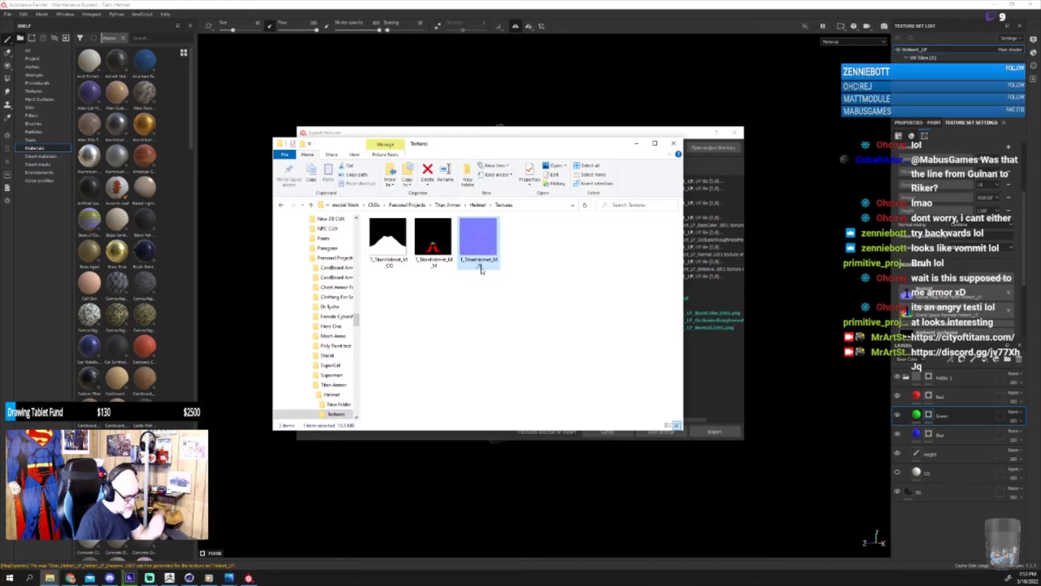
Step: Save the export settings, and save the project with the white layer below Height shown
{"action": "left_click", "coordinate": [673, 435]}
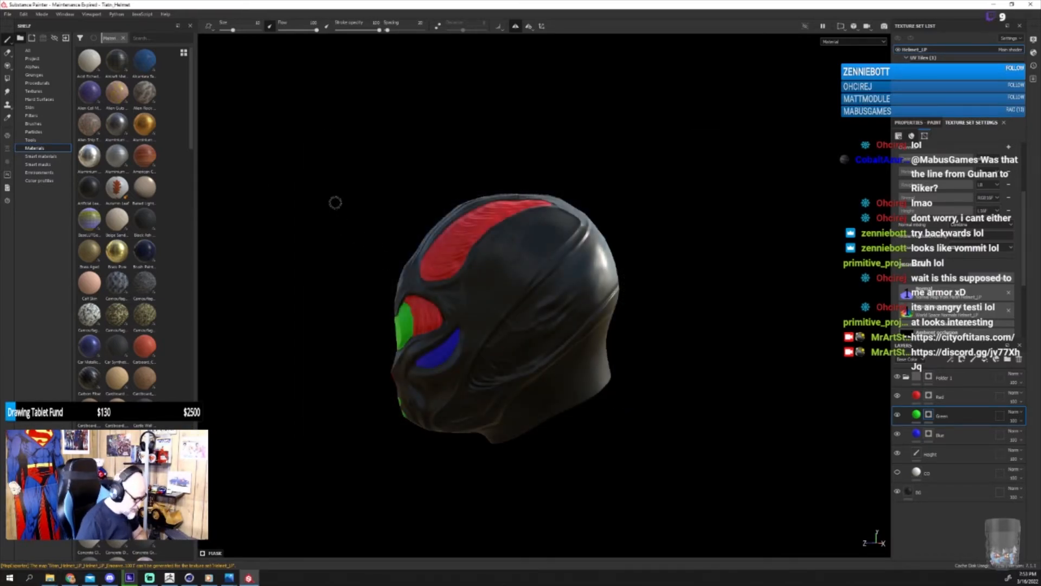
{"action": "left_click", "coordinate": [898, 472]}
{"action": "left_click", "coordinate": [8, 14]}
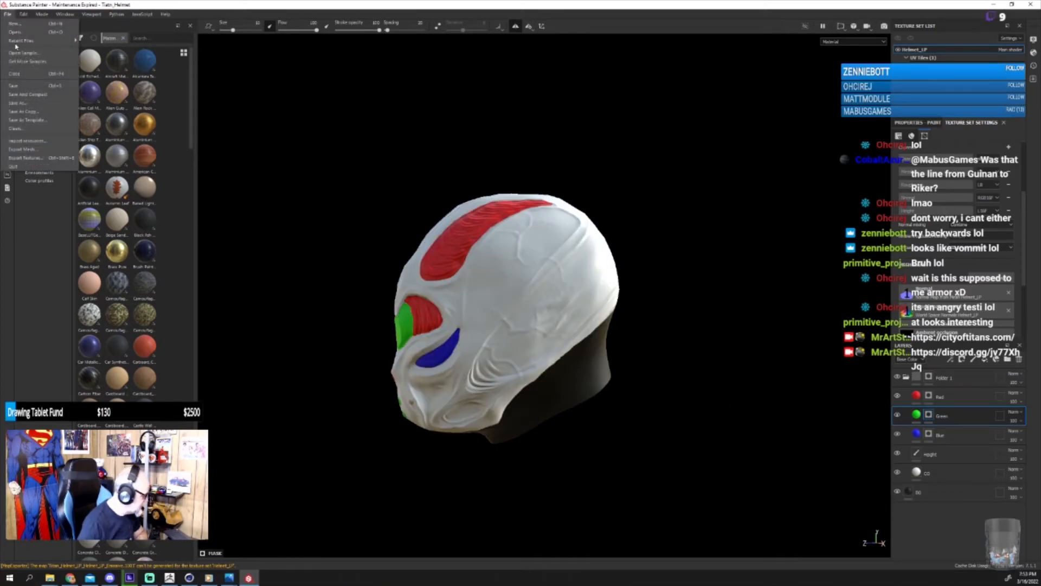
{"action": "left_click", "coordinate": [23, 86]}
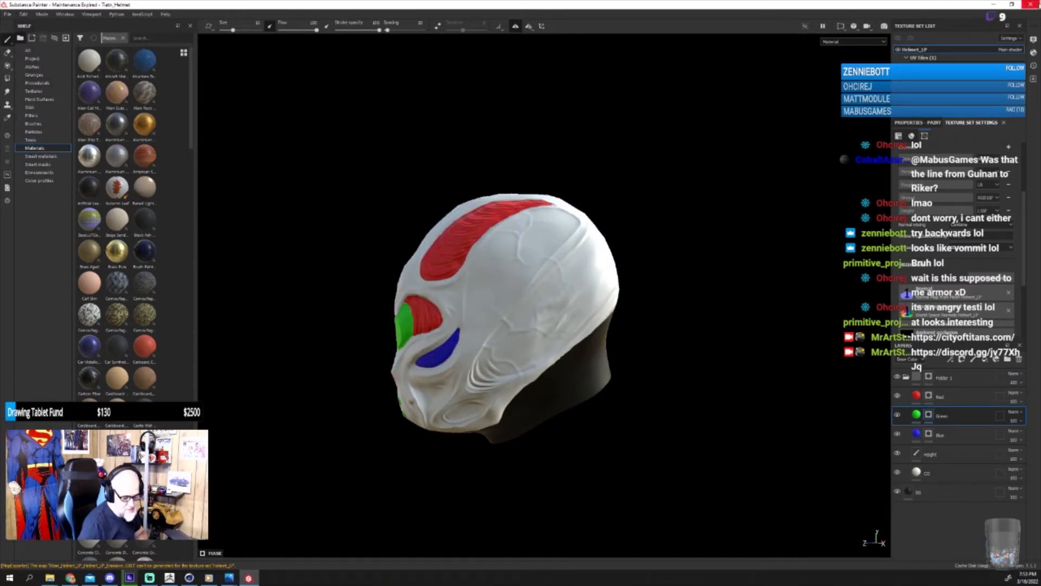
Step: Close Substance Painter and minimize the Textures folder window
{"action": "left_click", "coordinate": [1030, 4]}
{"action": "left_click", "coordinate": [504, 304]}
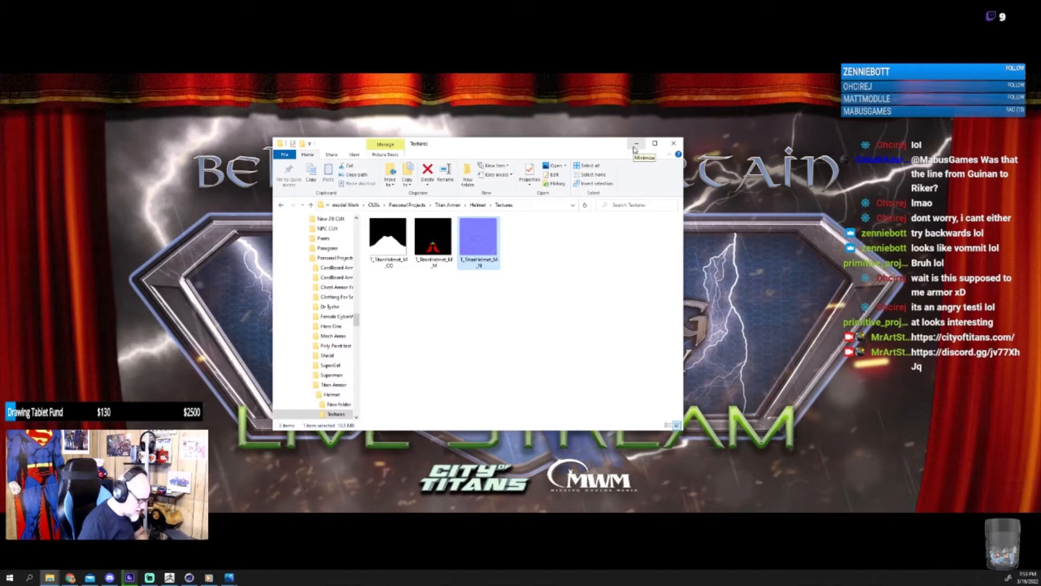
{"action": "left_click", "coordinate": [635, 146]}
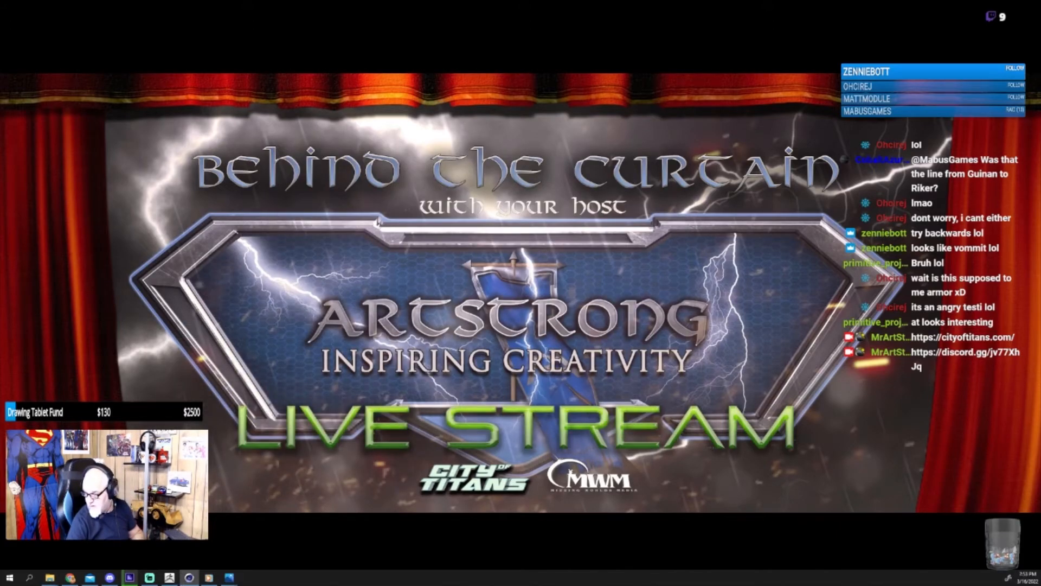
Step: Switch to Cinema 4D and bring up the Characters scene
{"action": "left_click_drag", "start_coordinate": [1040, 22], "coordinate": [343, 99]}
{"action": "double_click", "coordinate": [366, 98]}
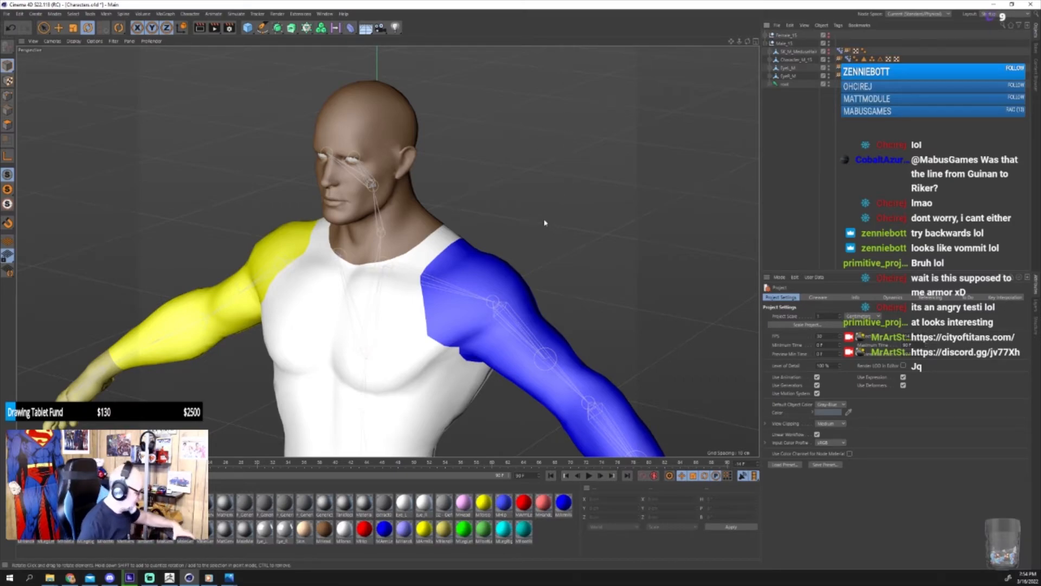
Step: Start merging a project file into the character scene and browse to the Titan Armor folder in Personal Projects
{"action": "left_click", "coordinate": [7, 13]}
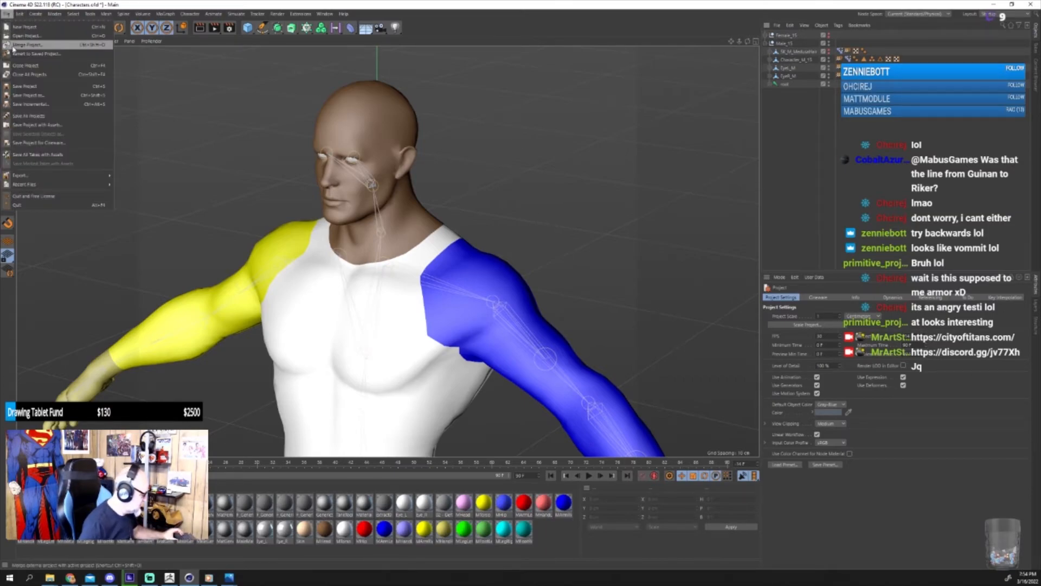
{"action": "left_click", "coordinate": [33, 46]}
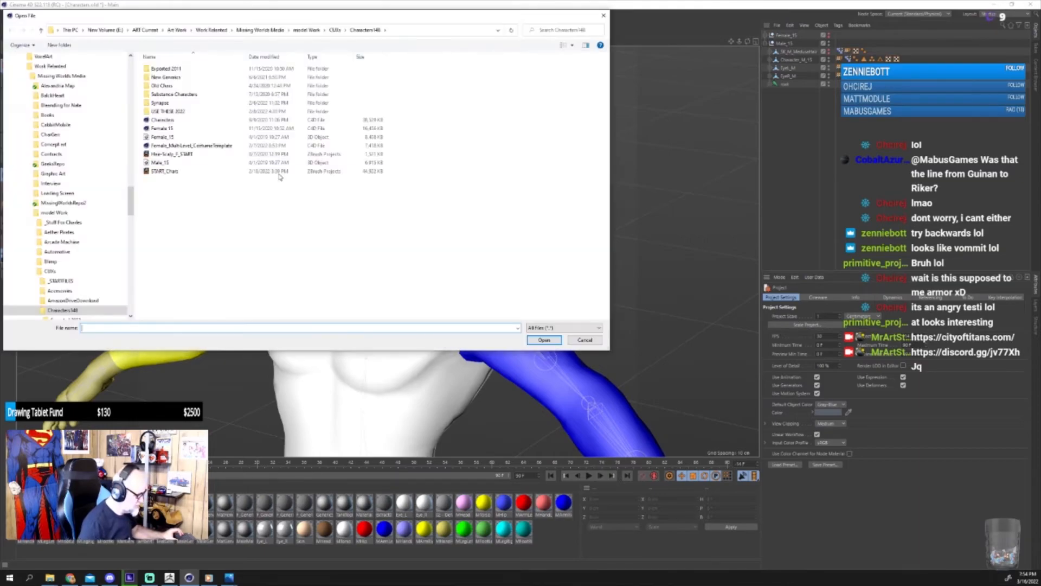
{"action": "left_click", "coordinate": [336, 30]}
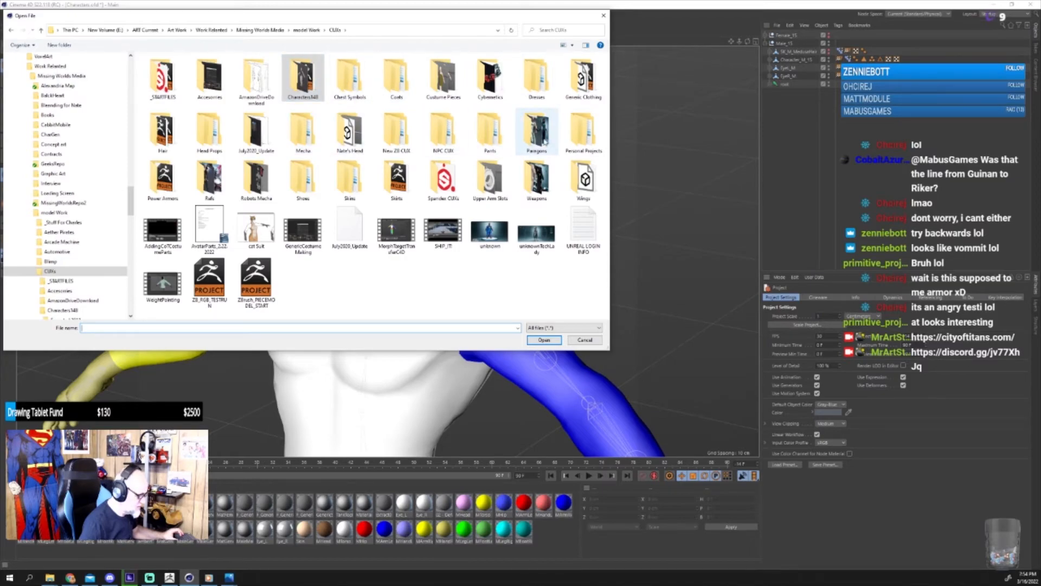
{"action": "double_click", "coordinate": [583, 130]}
{"action": "double_click", "coordinate": [170, 77]}
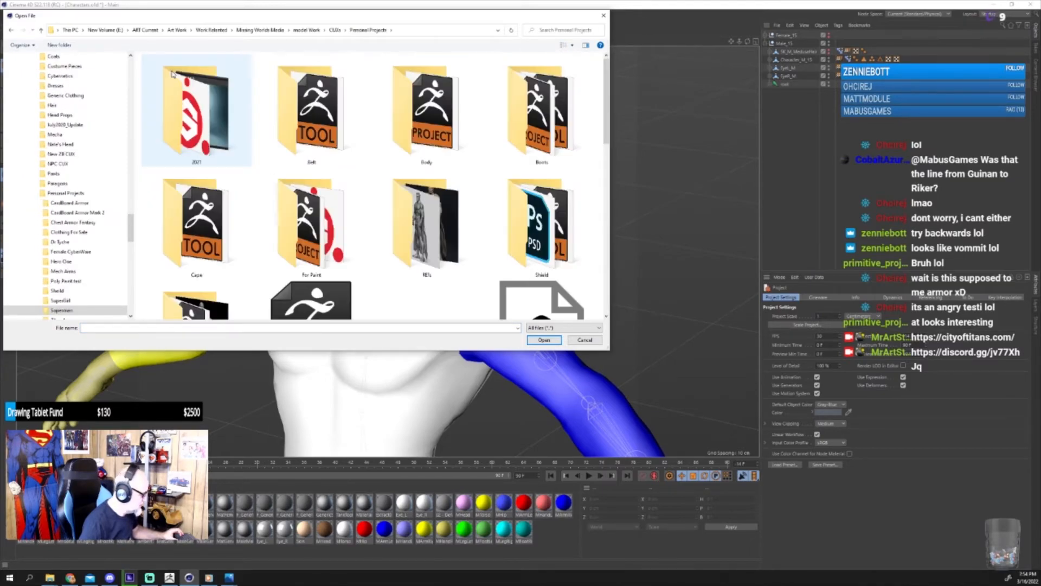
{"action": "left_click", "coordinate": [369, 30]}
{"action": "double_click", "coordinate": [162, 69]}
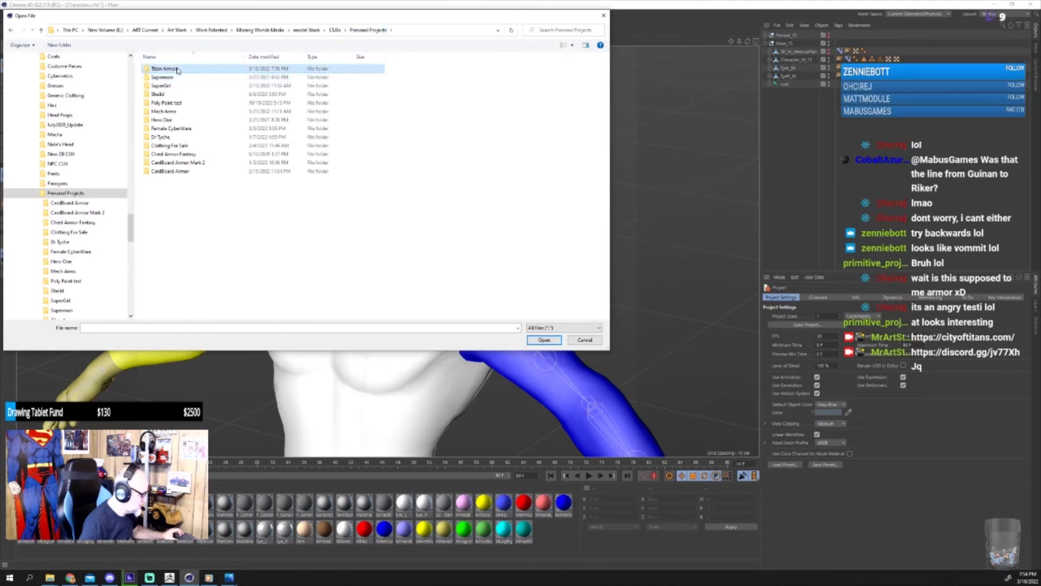
Step: Import Titan_Helmet_LP from the Titan Armor LPs folder with the current FBX import settings
{"action": "double_click", "coordinate": [193, 112]}
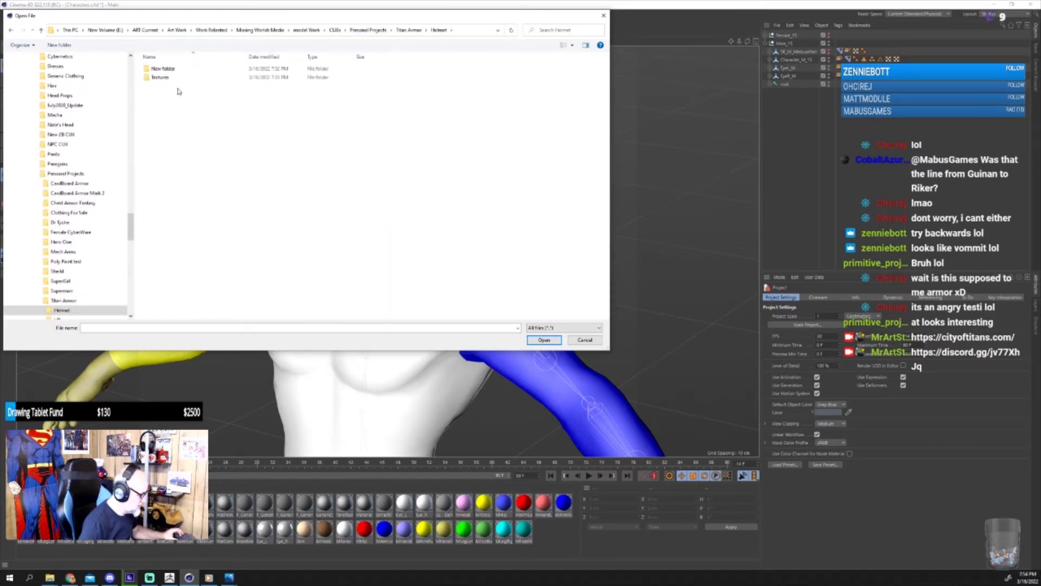
{"action": "left_click", "coordinate": [408, 30]}
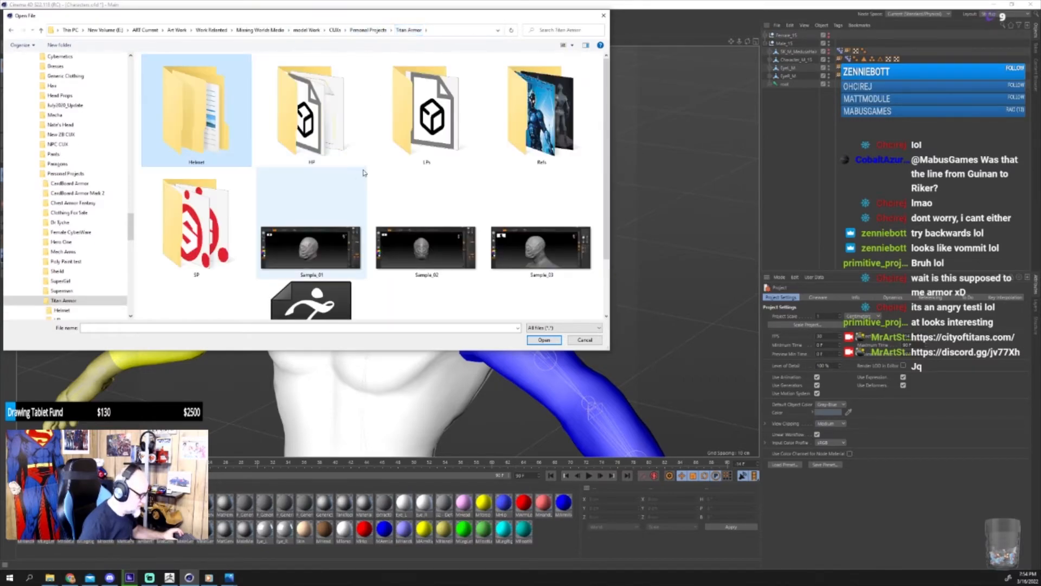
{"action": "double_click", "coordinate": [427, 117]}
{"action": "left_click", "coordinate": [187, 69]}
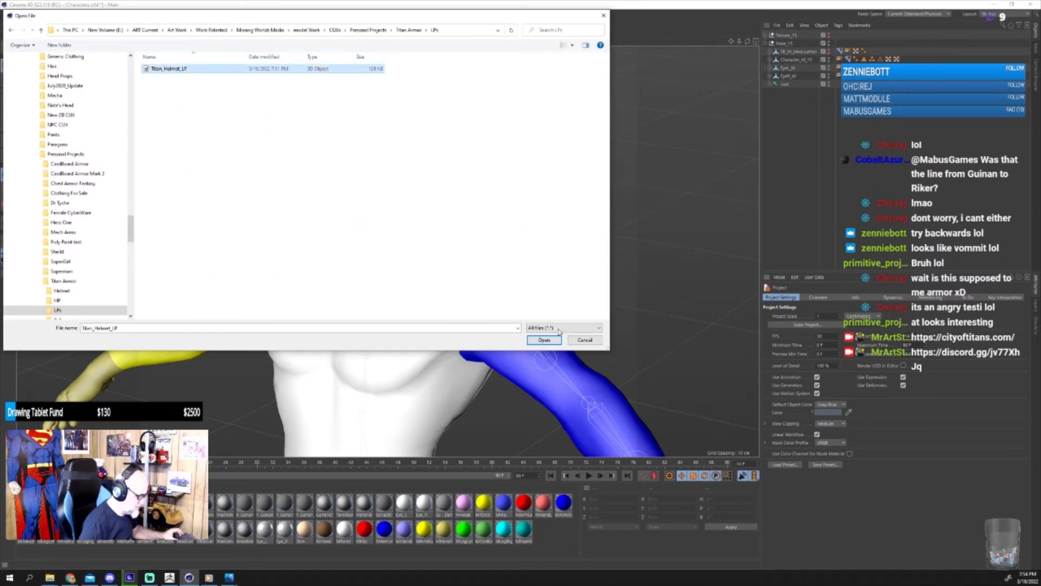
{"action": "left_click", "coordinate": [545, 340]}
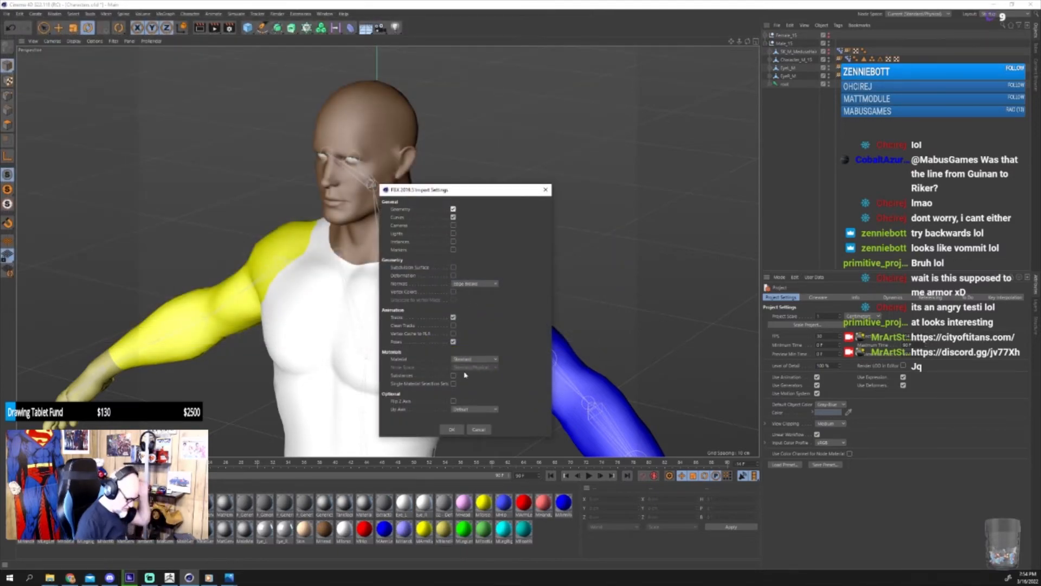
{"action": "left_click", "coordinate": [451, 429]}
{"action": "left_click_drag", "start_coordinate": [523, 240], "coordinate": [481, 221], "text": "alt"}
{"action": "middle_click_drag", "start_coordinate": [538, 178], "coordinate": [564, 200], "text": "alt"}
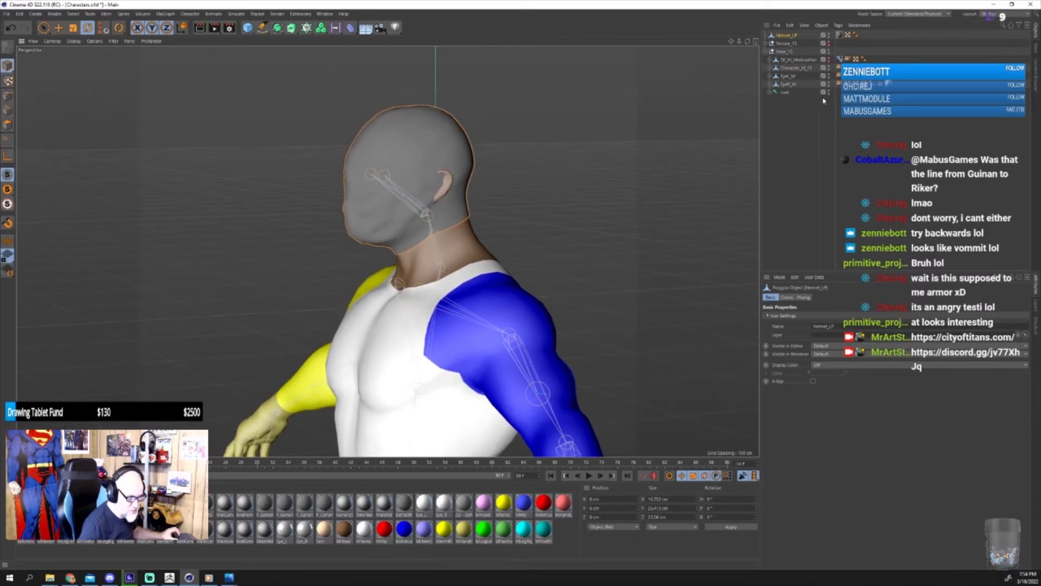
Step: Bind the Helmet_LP mesh to the head joint of the male character's root hierarchy
{"action": "left_click", "coordinate": [775, 92]}
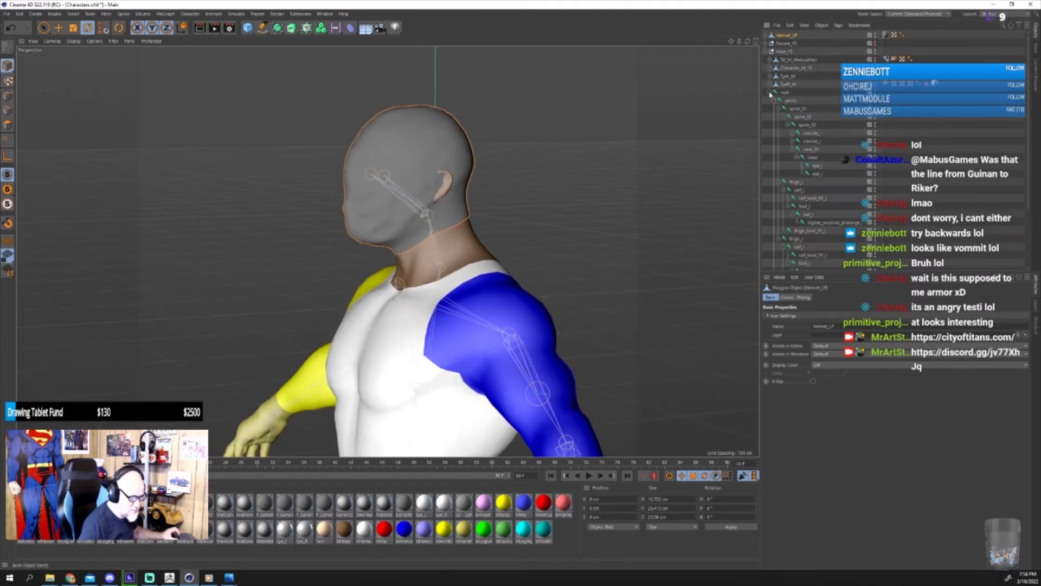
{"action": "left_click", "coordinate": [809, 151], "text": "ctrl"}
{"action": "left_click", "coordinate": [813, 149], "text": "ctrl"}
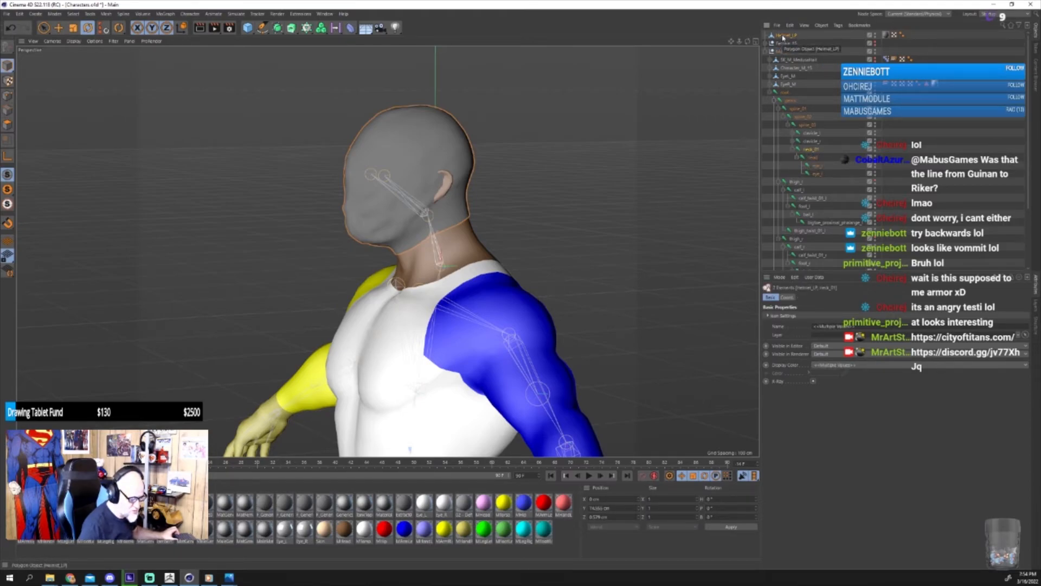
{"action": "left_click", "coordinate": [814, 158], "text": "ctrl"}
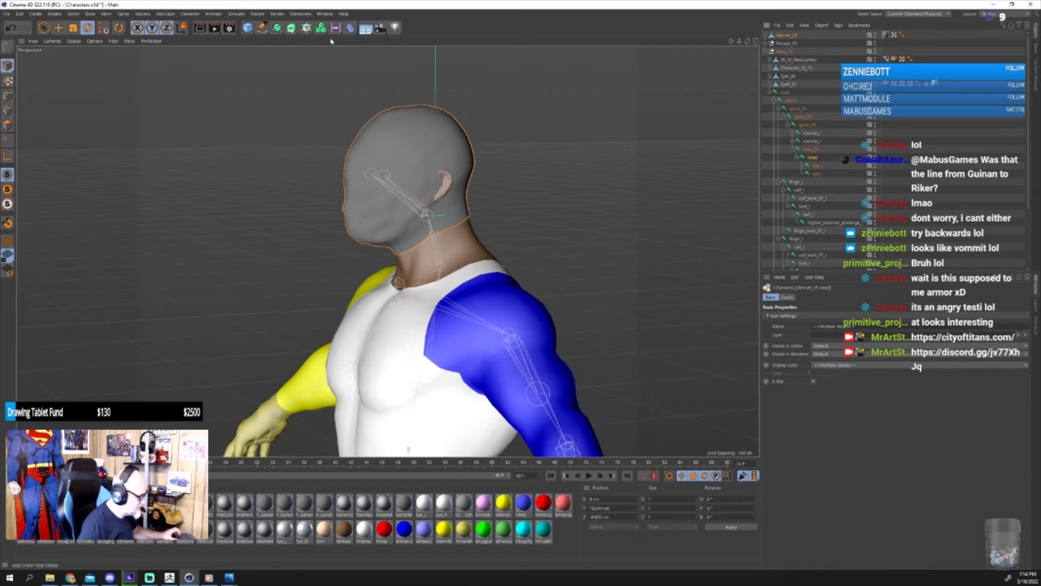
{"action": "left_click", "coordinate": [190, 13]}
{"action": "left_click", "coordinate": [201, 107]}
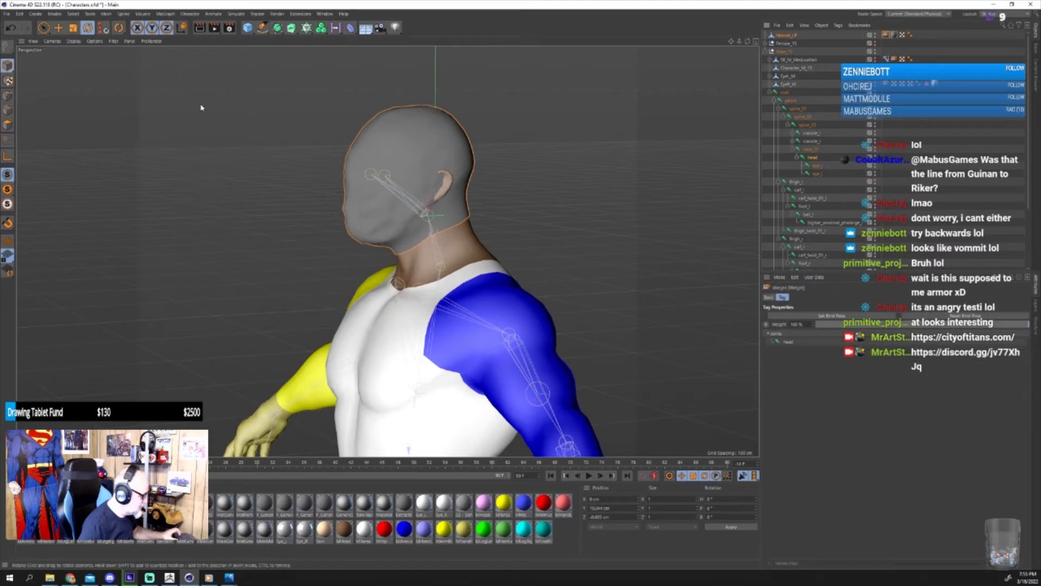
Step: Set up the Vertexmap Manager with Character_M_15 as the source and Helmet_LP as the target
{"action": "left_click", "coordinate": [785, 36]}
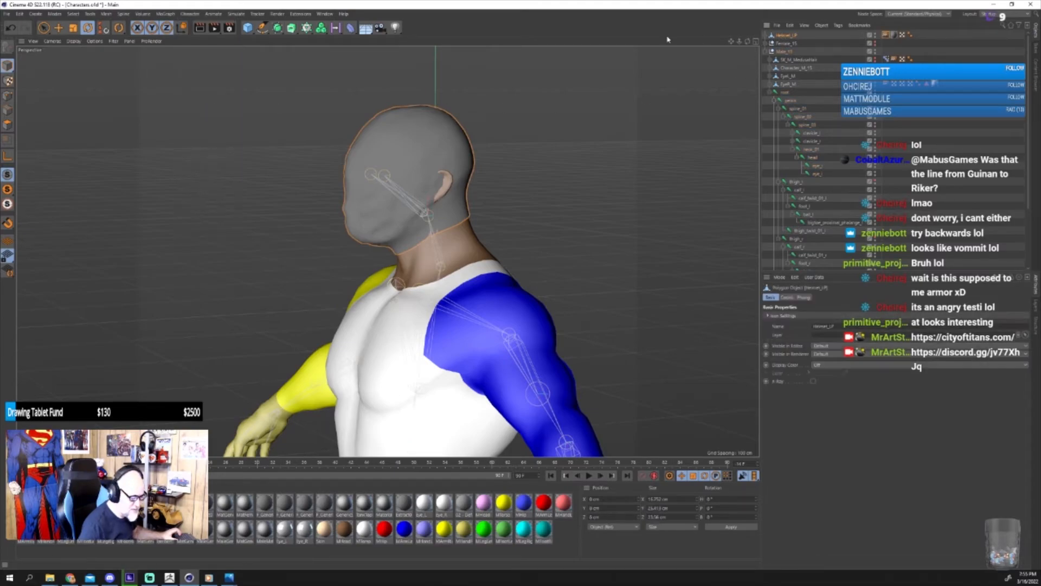
{"action": "left_click", "coordinate": [305, 15]}
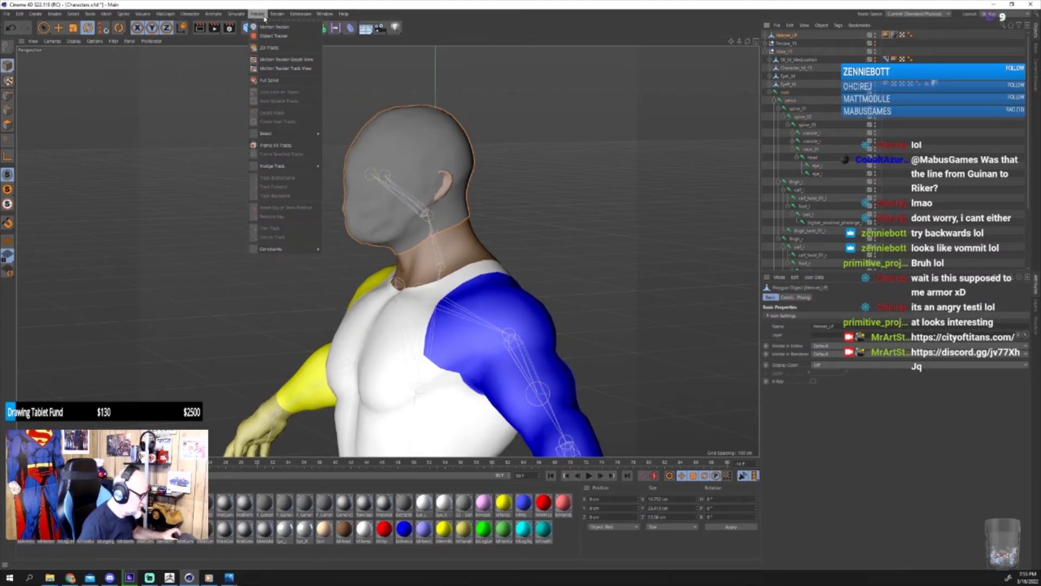
{"action": "mouse_move", "coordinate": [236, 15]}
{"action": "mouse_move", "coordinate": [199, 32]}
{"action": "left_click", "coordinate": [251, 38]}
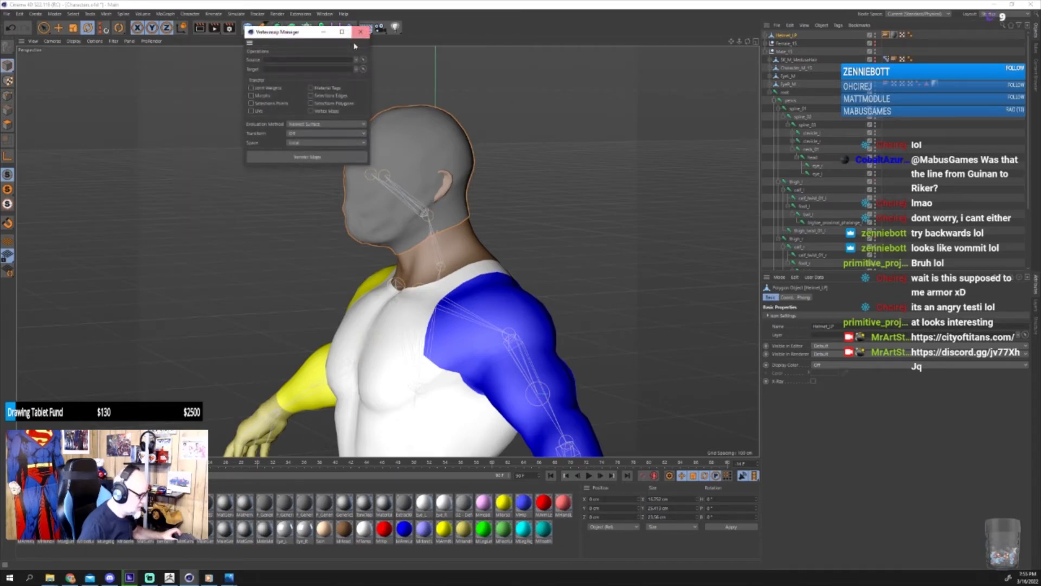
{"action": "left_click_drag", "start_coordinate": [293, 31], "coordinate": [581, 71]}
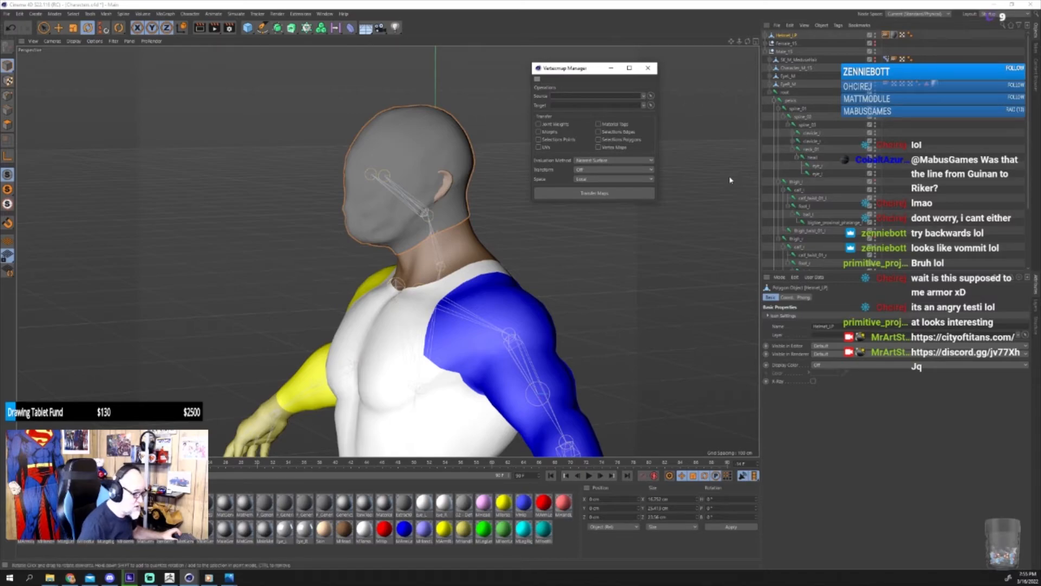
{"action": "left_click_drag", "start_coordinate": [785, 38], "coordinate": [611, 106]}
{"action": "left_click", "coordinate": [795, 69]}
{"action": "left_click_drag", "start_coordinate": [742, 79], "coordinate": [594, 96]}
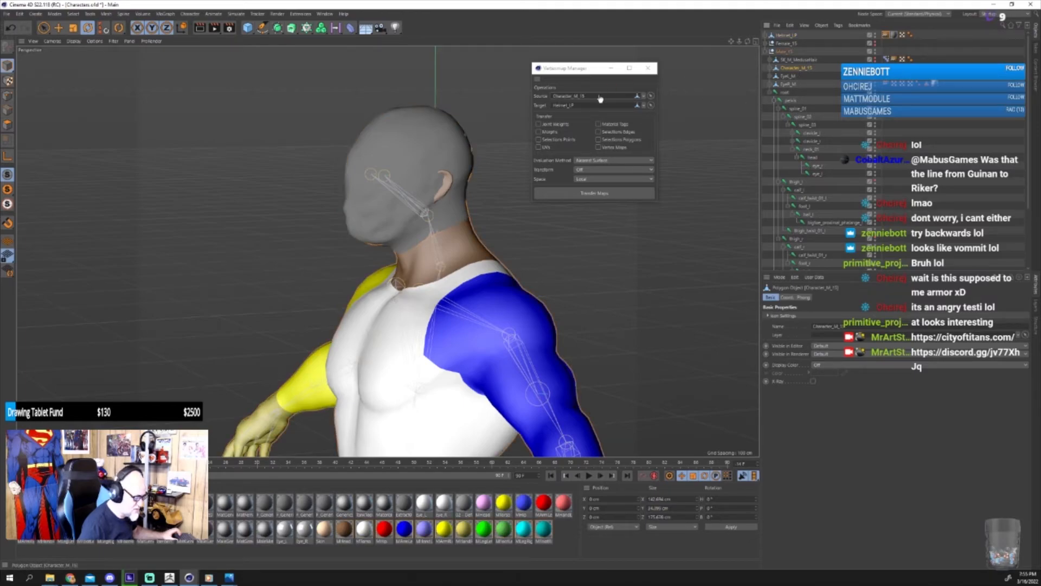
Step: Transfer only the morphs onto Helmet_LP, and check the helmet's Pose Morph and Weight tags
{"action": "left_click", "coordinate": [539, 132]}
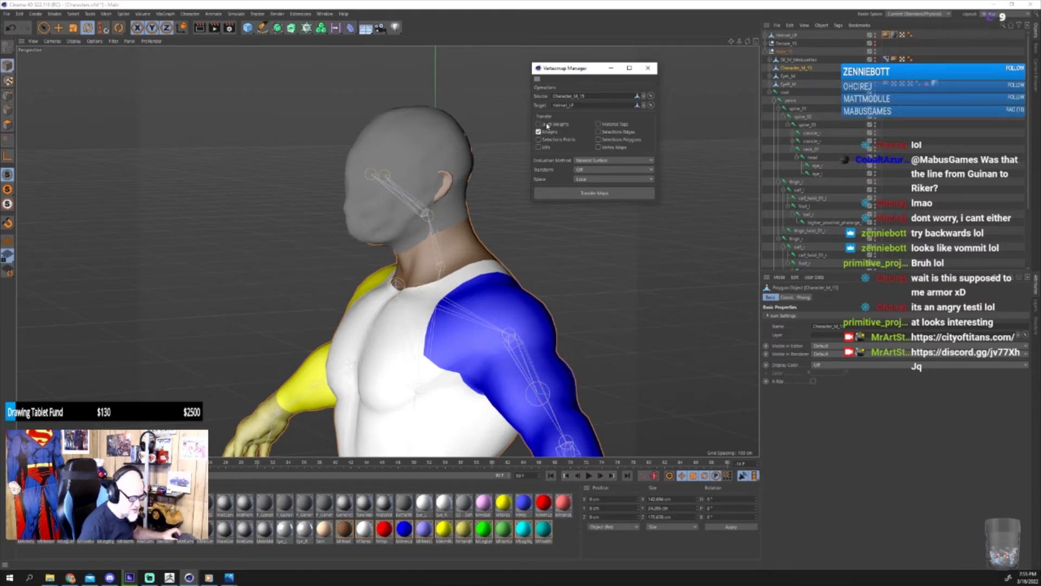
{"action": "left_click", "coordinate": [587, 193]}
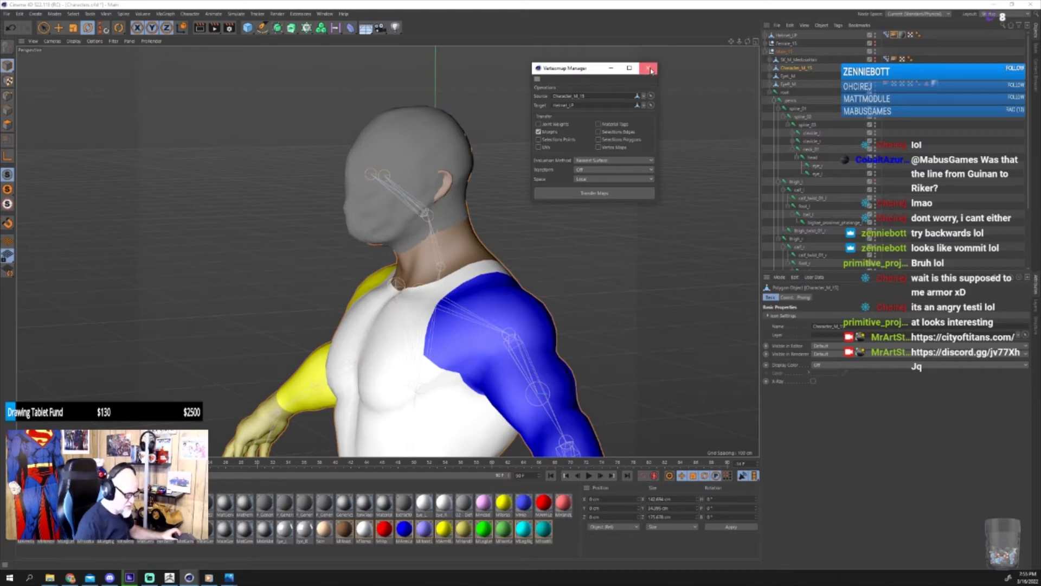
{"action": "left_click", "coordinate": [649, 68]}
{"action": "left_click", "coordinate": [886, 36]}
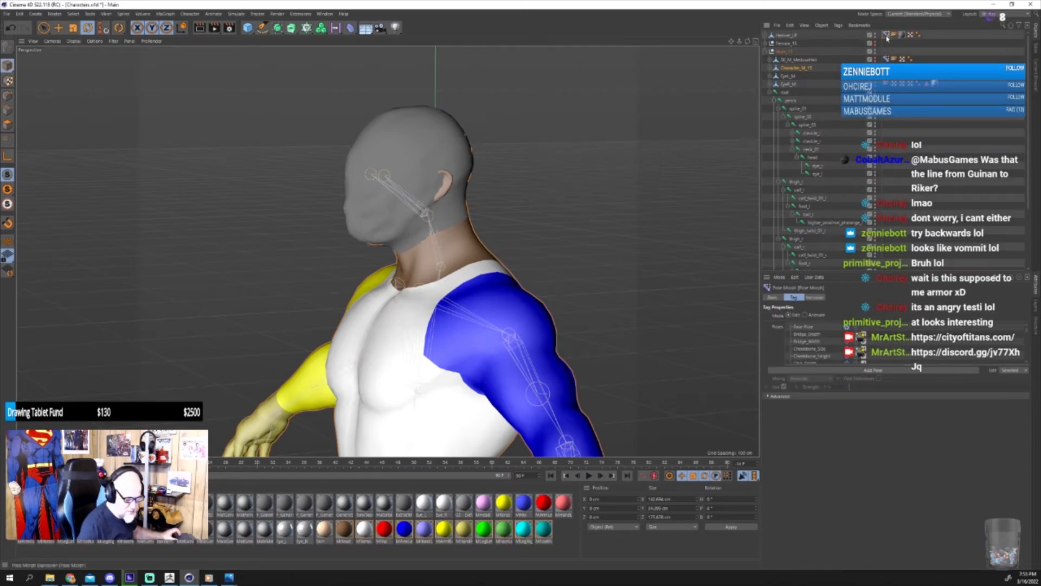
{"action": "left_click", "coordinate": [894, 35]}
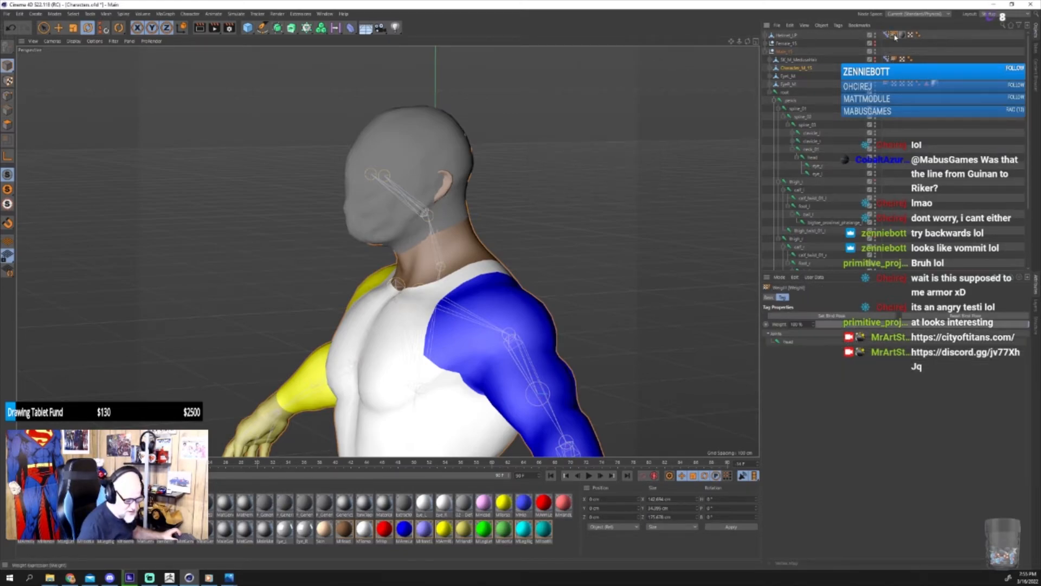
Step: Select Helmet_LP with the root joint and start an FBX export using the Selection Only settings
{"action": "left_click", "coordinate": [787, 37]}
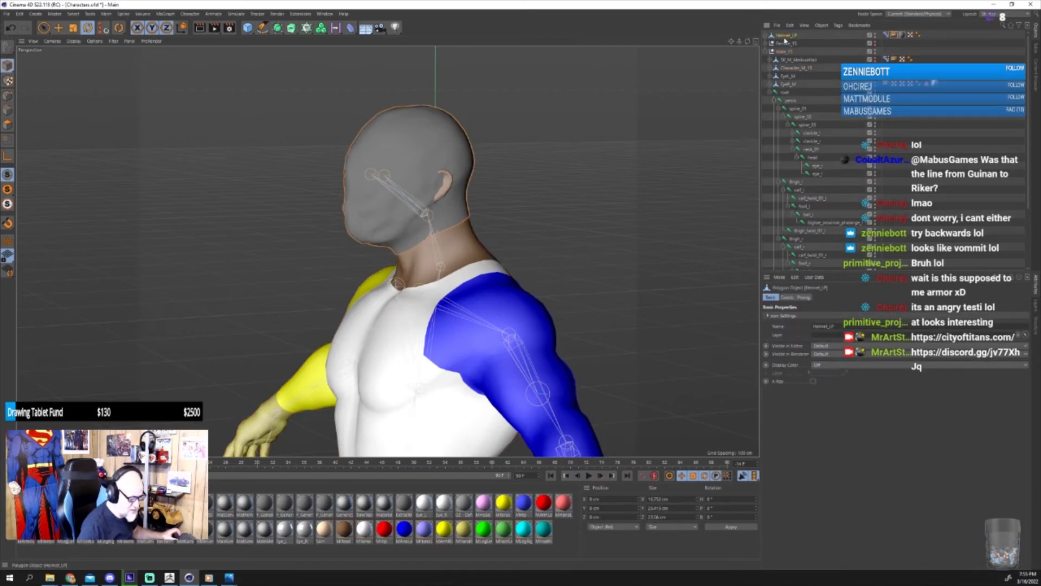
{"action": "left_click", "coordinate": [788, 93], "text": "ctrl"}
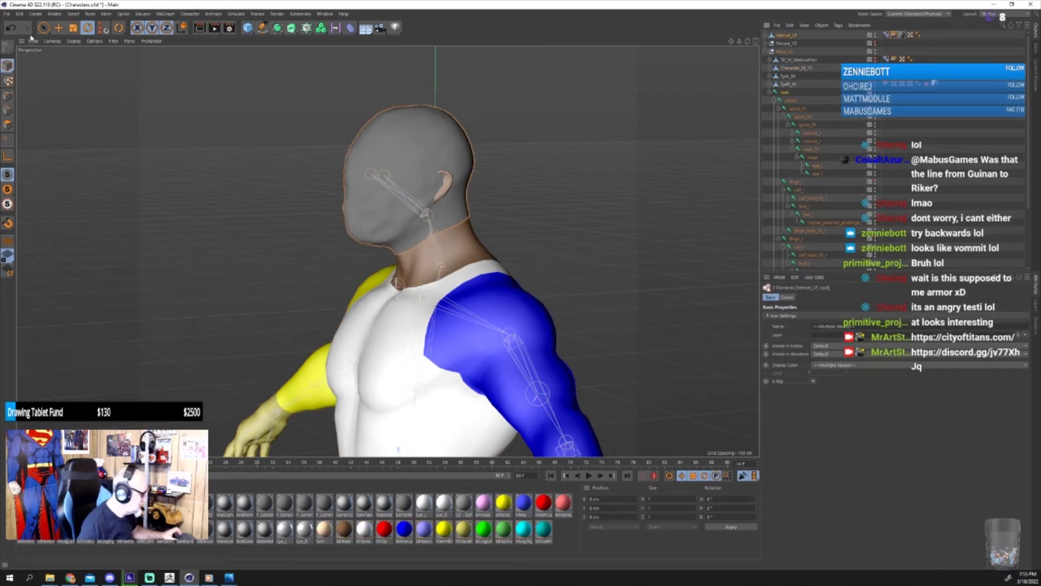
{"action": "left_click", "coordinate": [8, 15]}
{"action": "mouse_move", "coordinate": [92, 176]}
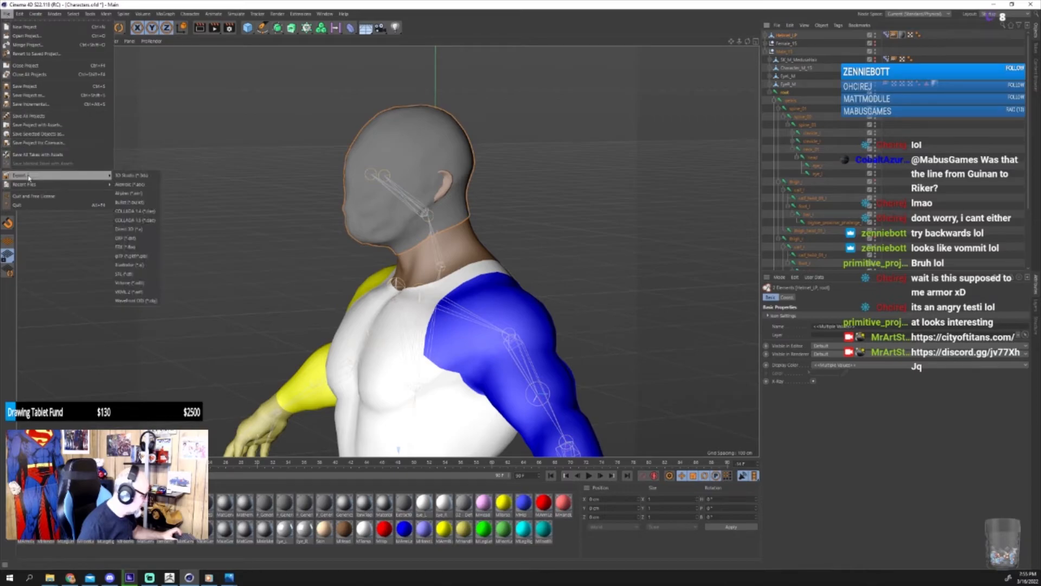
{"action": "left_click", "coordinate": [130, 246]}
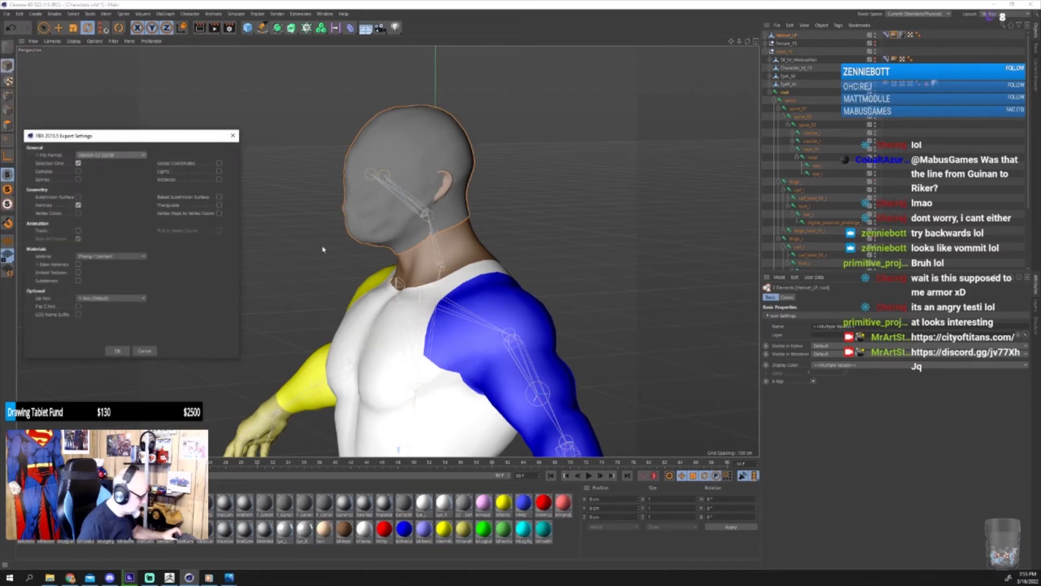
{"action": "left_click", "coordinate": [117, 351]}
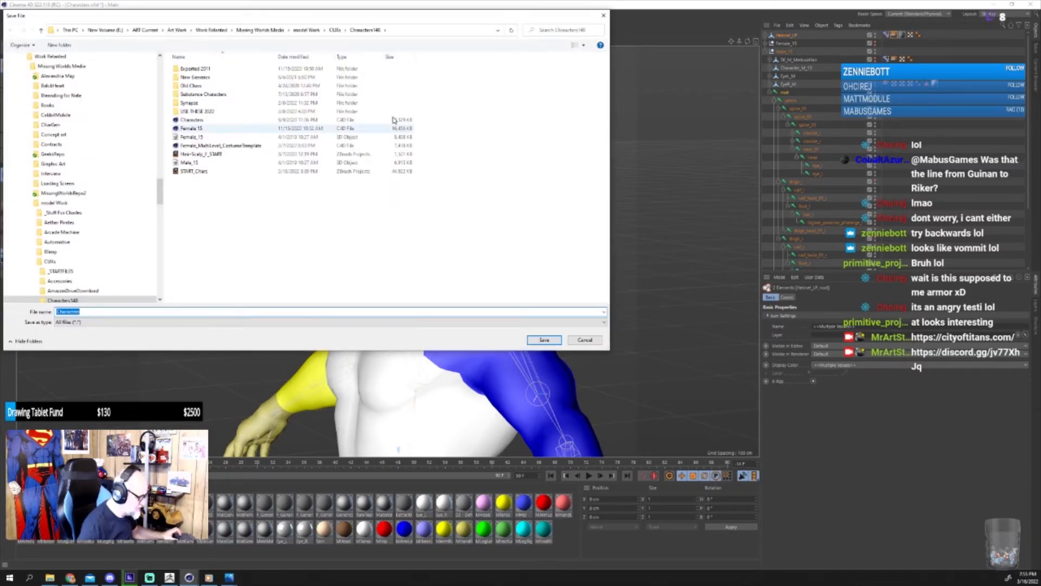
Step: Create a folder named All inside Titan Armor's Helmet folder and open it as the export location
{"action": "left_click", "coordinate": [335, 30]}
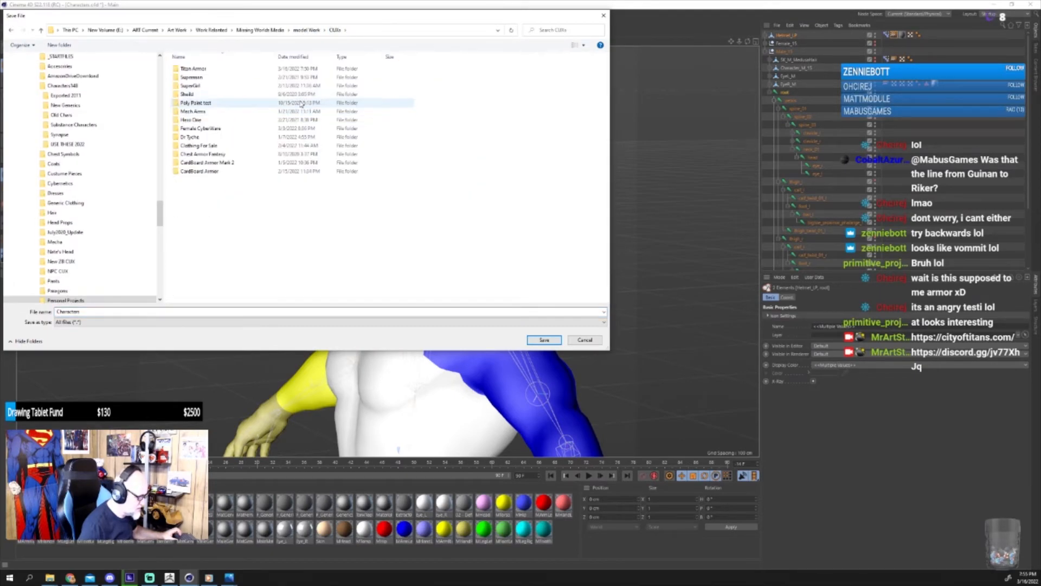
{"action": "double_click", "coordinate": [195, 69]}
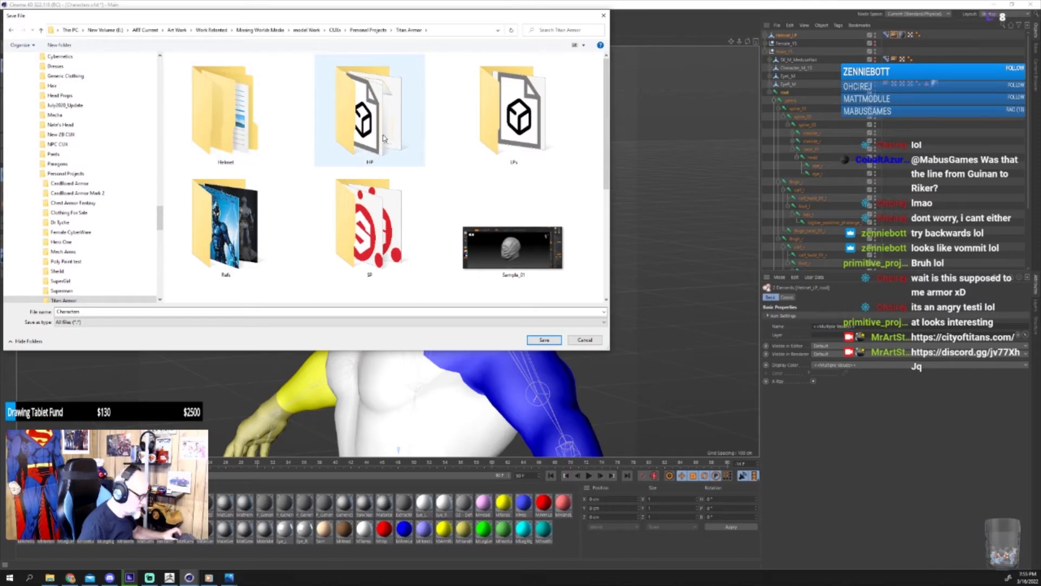
{"action": "double_click", "coordinate": [225, 114]}
{"action": "right_click", "coordinate": [336, 175]}
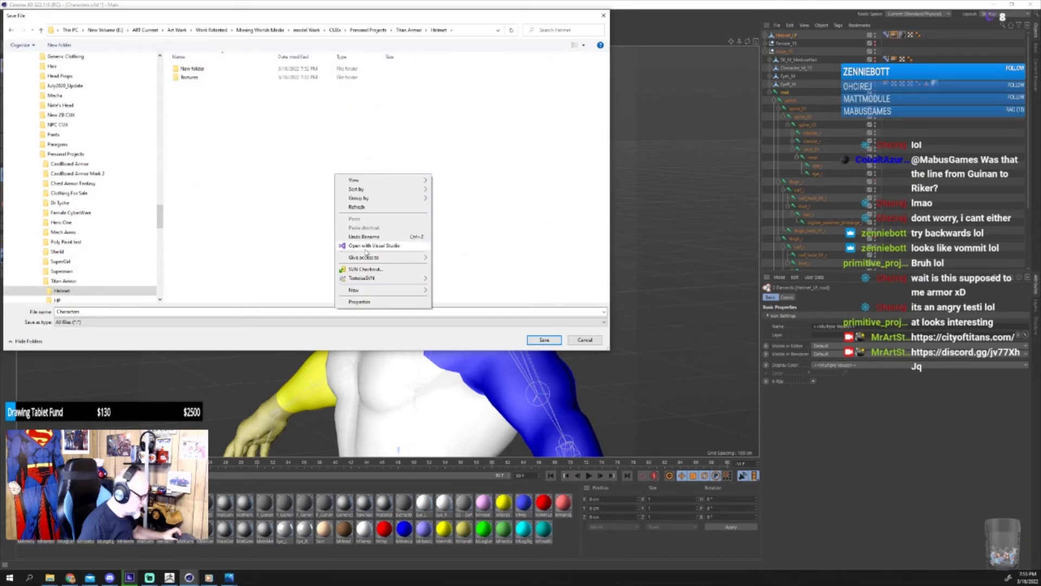
{"action": "mouse_move", "coordinate": [394, 290]}
{"action": "left_click", "coordinate": [446, 295]}
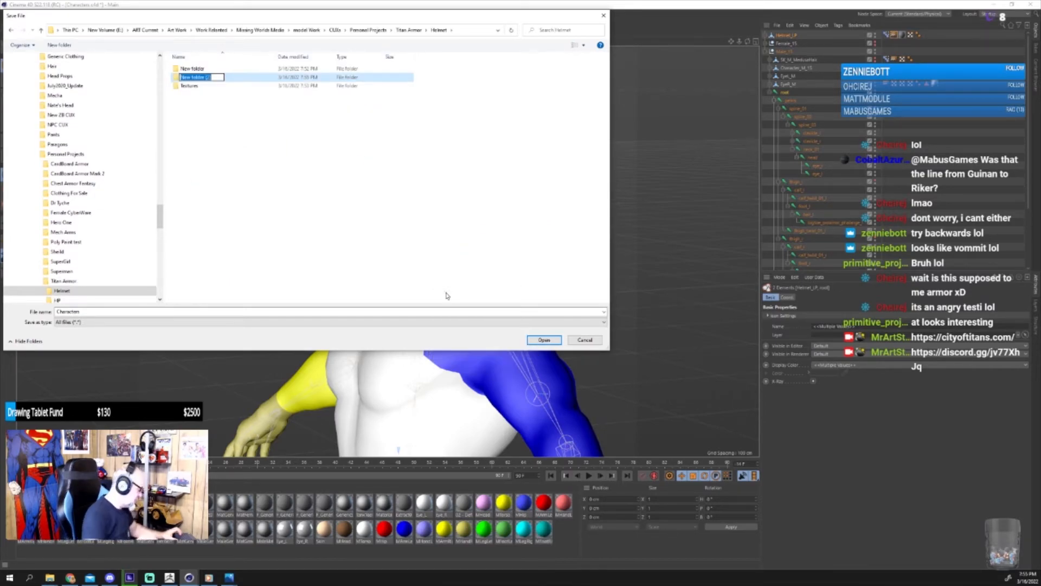
{"action": "type", "text": "All"}
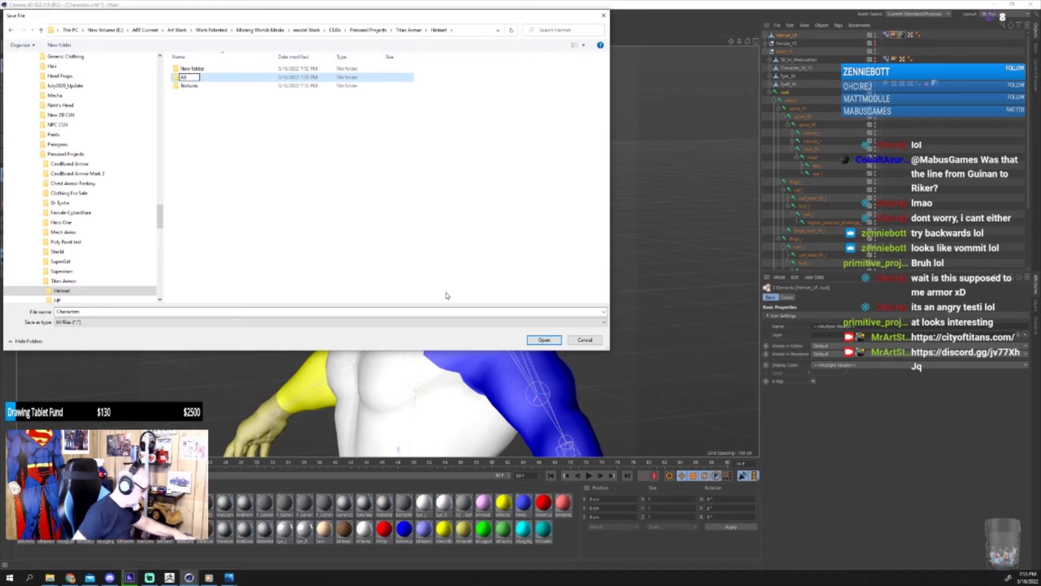
{"action": "key", "text": "Return"}
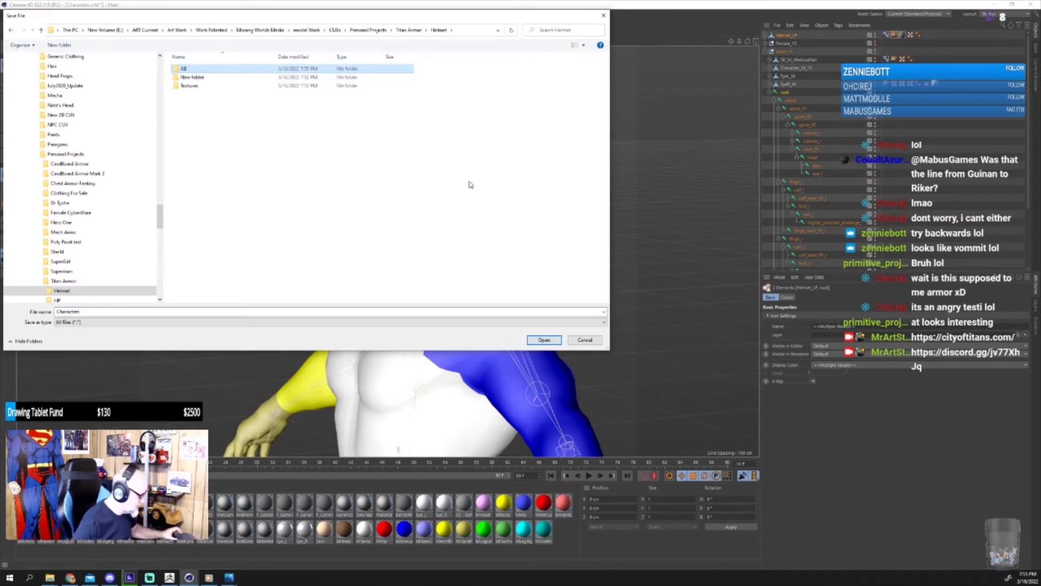
{"action": "double_click", "coordinate": [225, 69]}
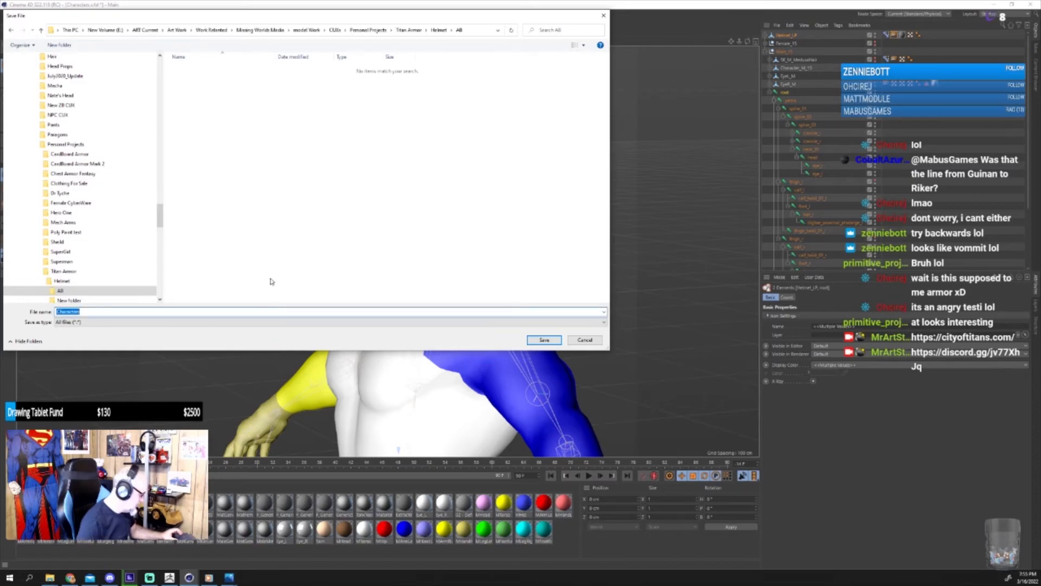
Step: Name the FBX export Titan_Helmet_LP and save it in the Helmet subfolder
{"action": "type", "text": "Helmet_LP"}
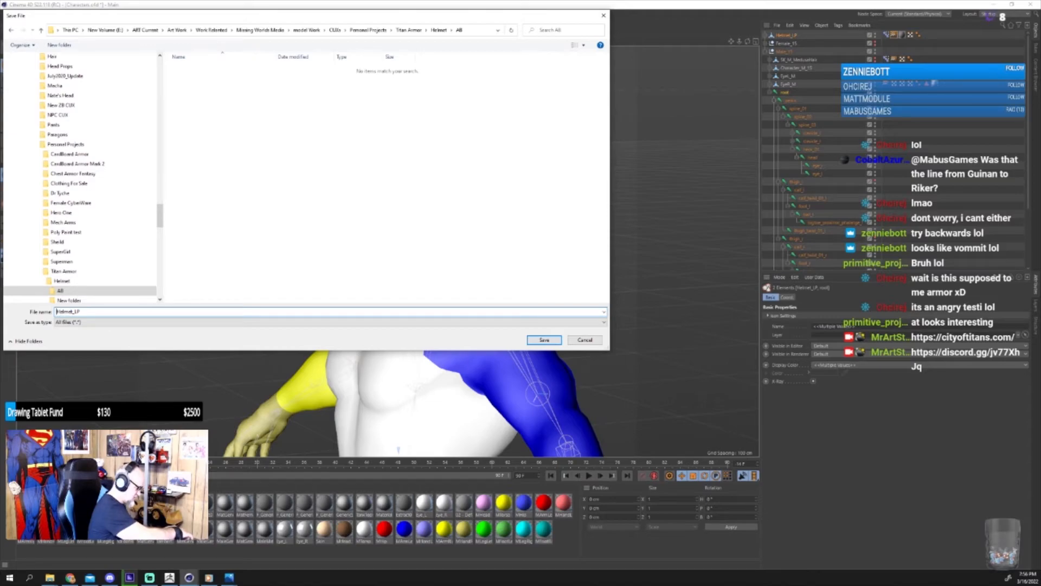
{"action": "type", "text": "Tit"}
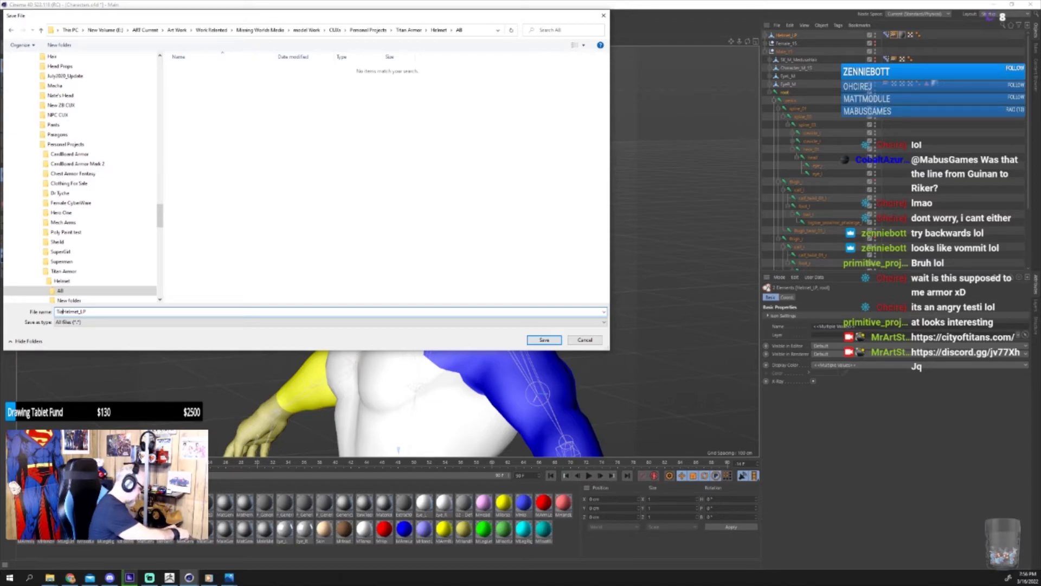
{"action": "type", "text": "an_"}
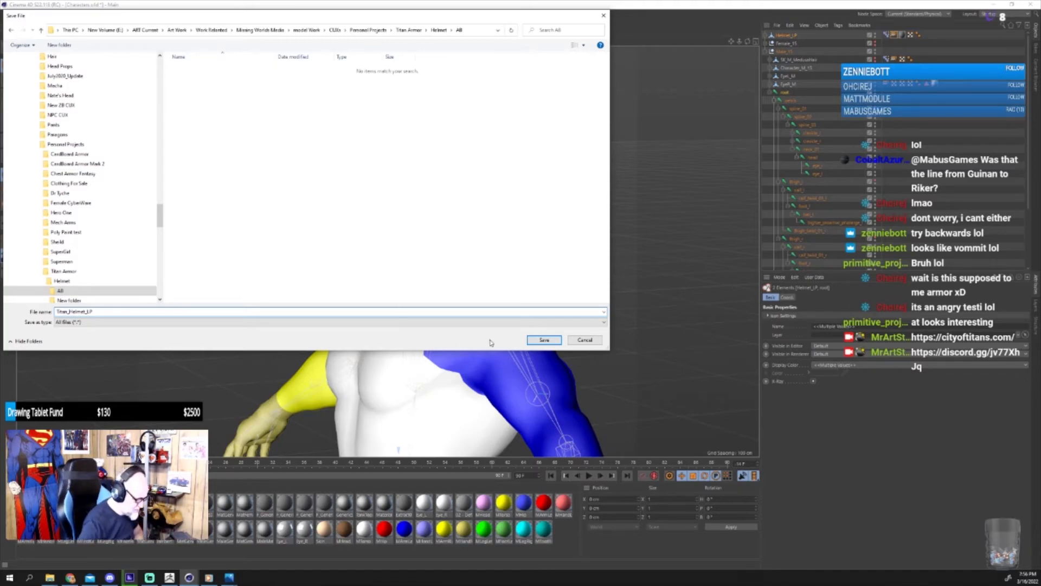
{"action": "left_click", "coordinate": [531, 339]}
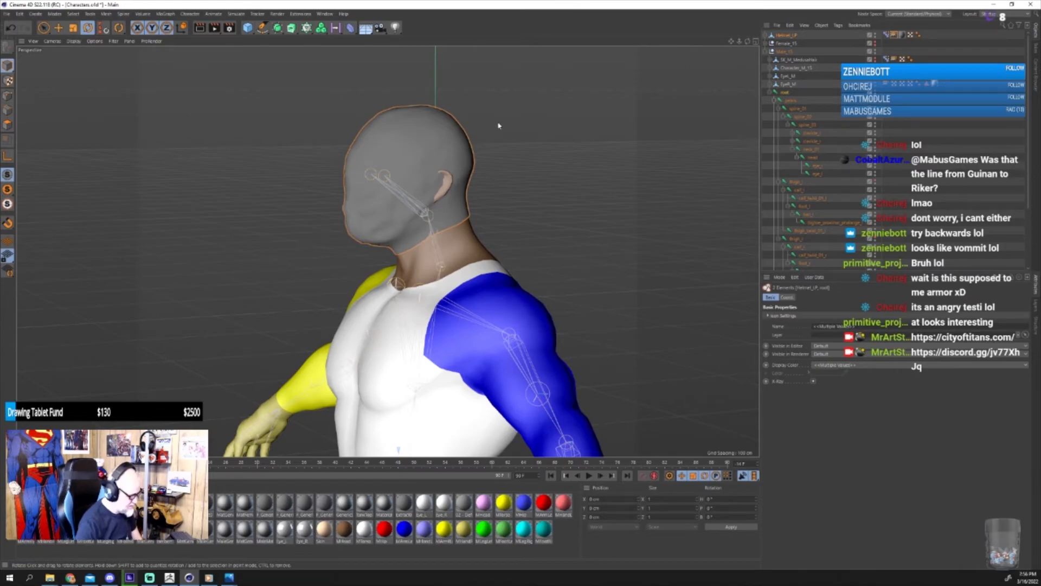
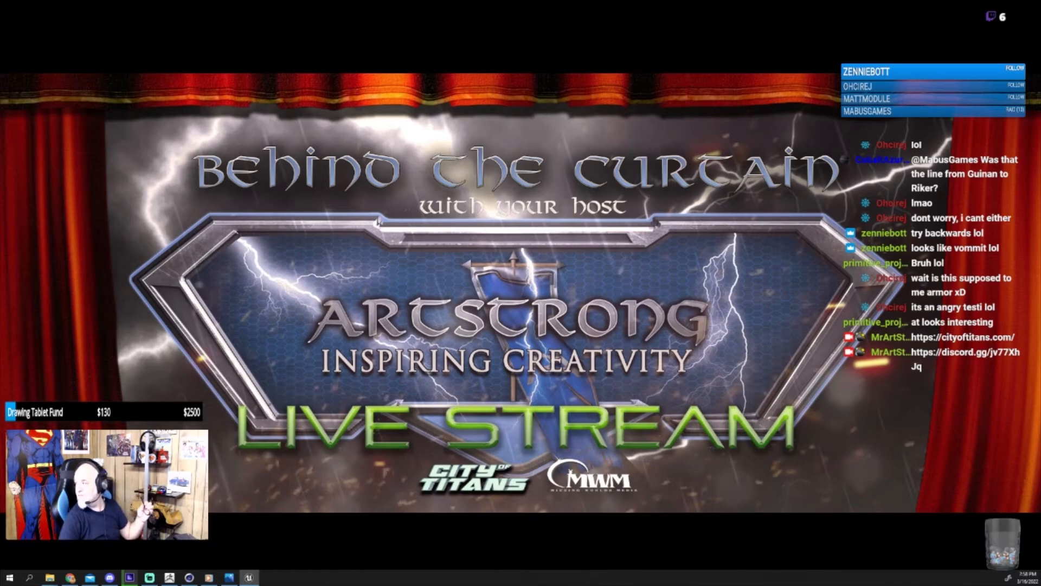
Step: Switch to the maximized Unreal Editor and open the Male > CostumeParts > Head folder in the content browser
{"action": "left_click_drag", "start_coordinate": [1040, 137], "coordinate": [478, 141]}
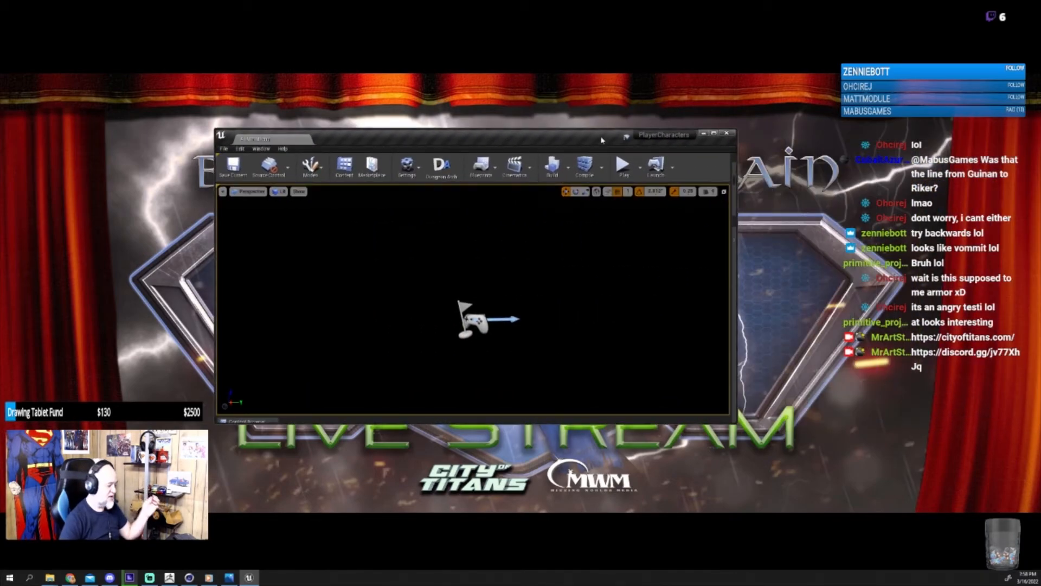
{"action": "left_click", "coordinate": [715, 135]}
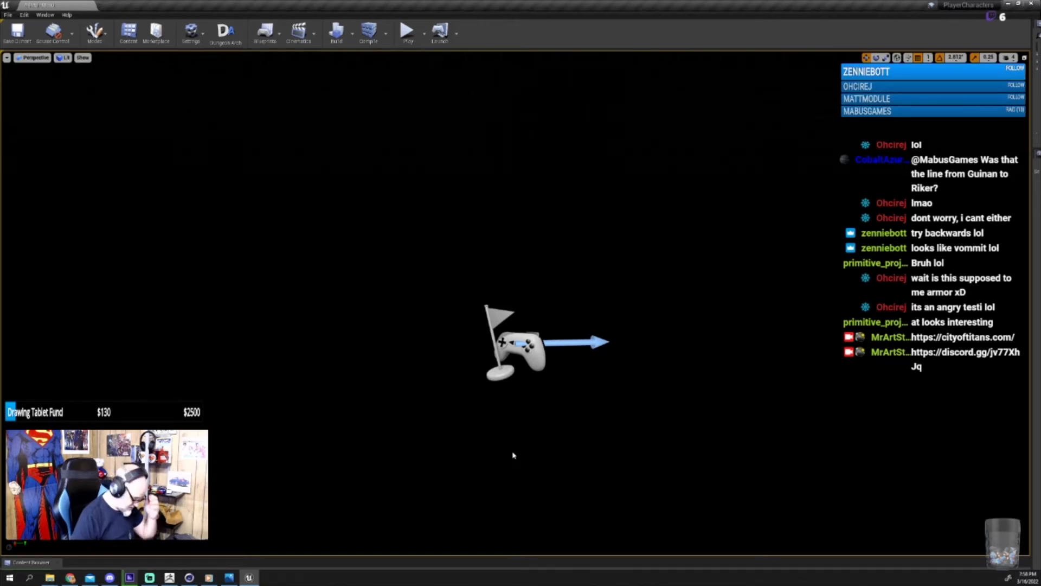
{"action": "left_click_drag", "start_coordinate": [533, 559], "coordinate": [530, 459]}
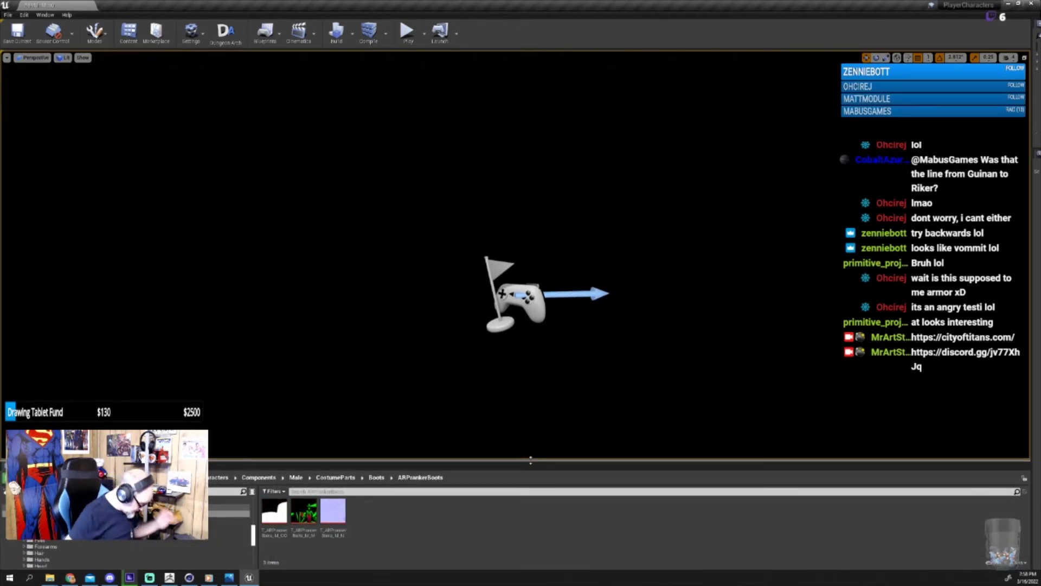
{"action": "left_click", "coordinate": [335, 477]}
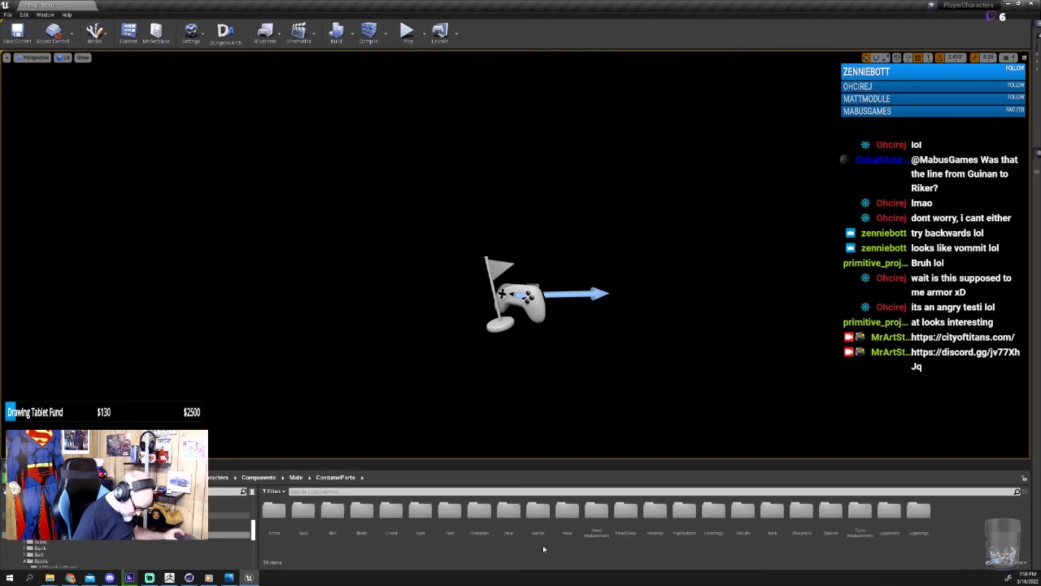
{"action": "left_click", "coordinate": [568, 518]}
{"action": "double_click", "coordinate": [570, 521]}
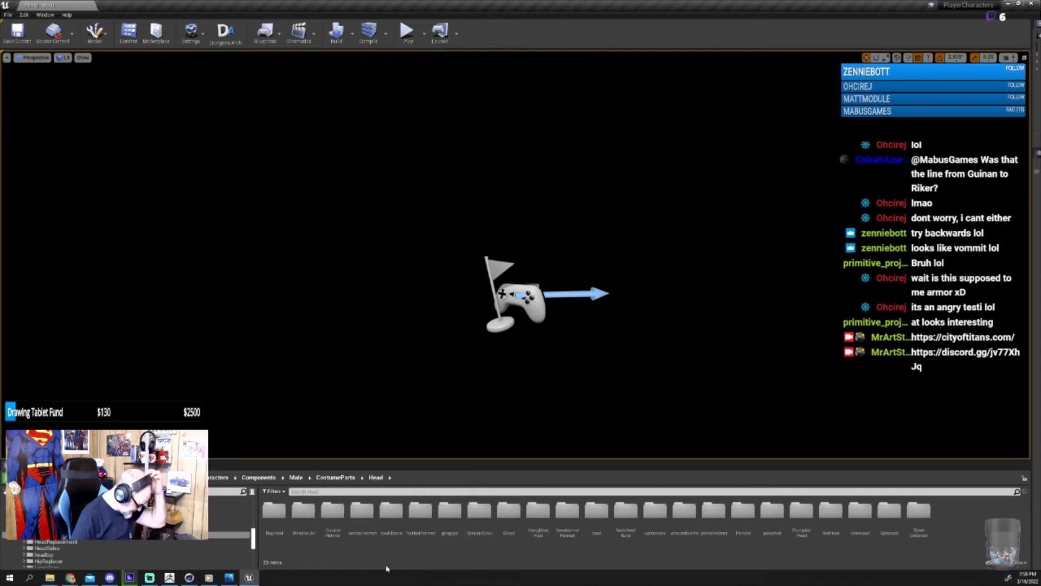
Step: Create a folder named TitanHelmet inside the Head folder and open it
{"action": "right_click", "coordinate": [410, 558]}
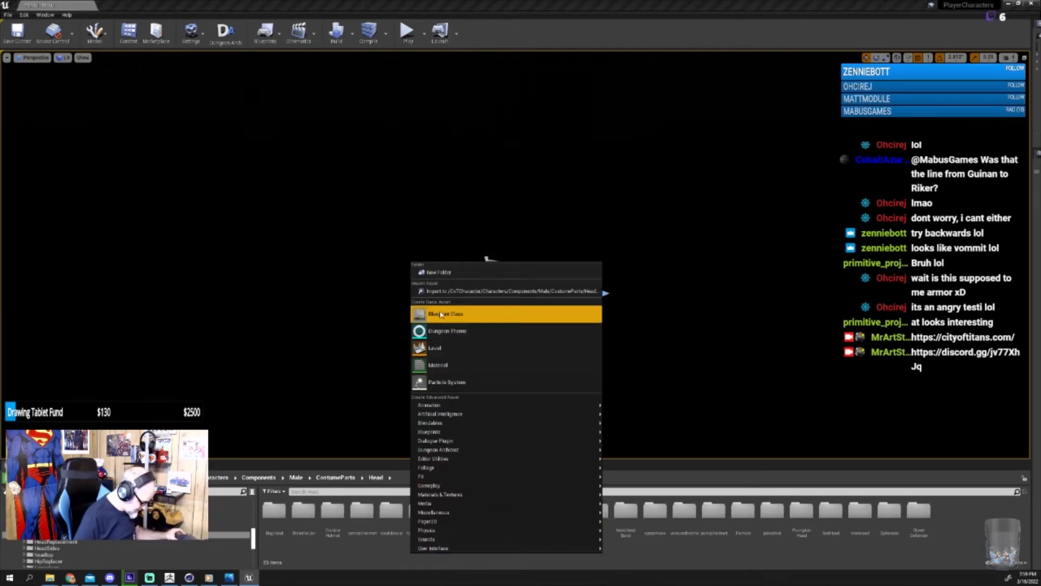
{"action": "left_click", "coordinate": [442, 273]}
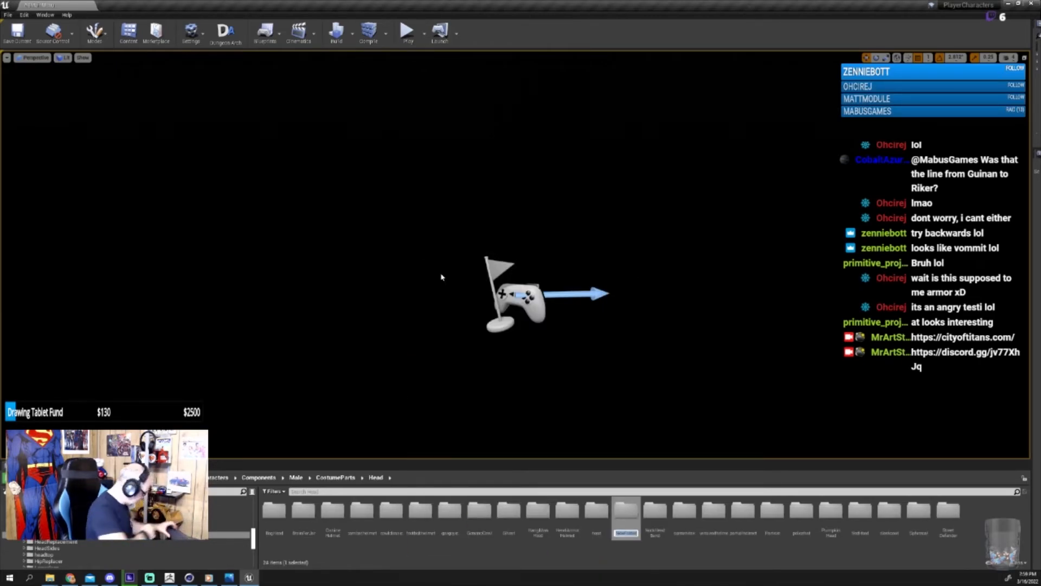
{"action": "type", "text": "Titan"}
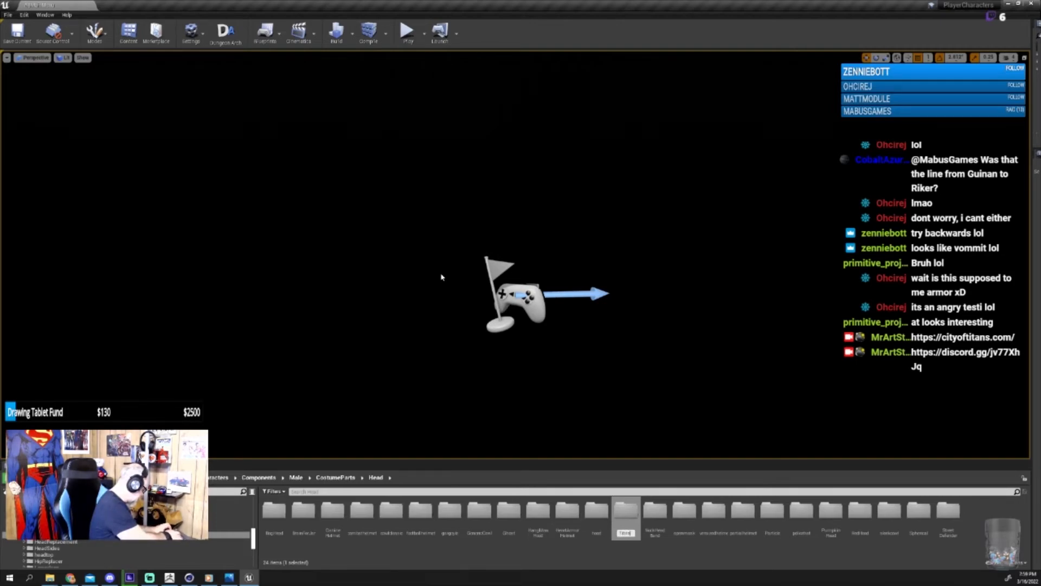
{"action": "type", "text": "_"}
{"action": "key", "text": "BackSpace"}
{"action": "type", "text": "Helmet"}
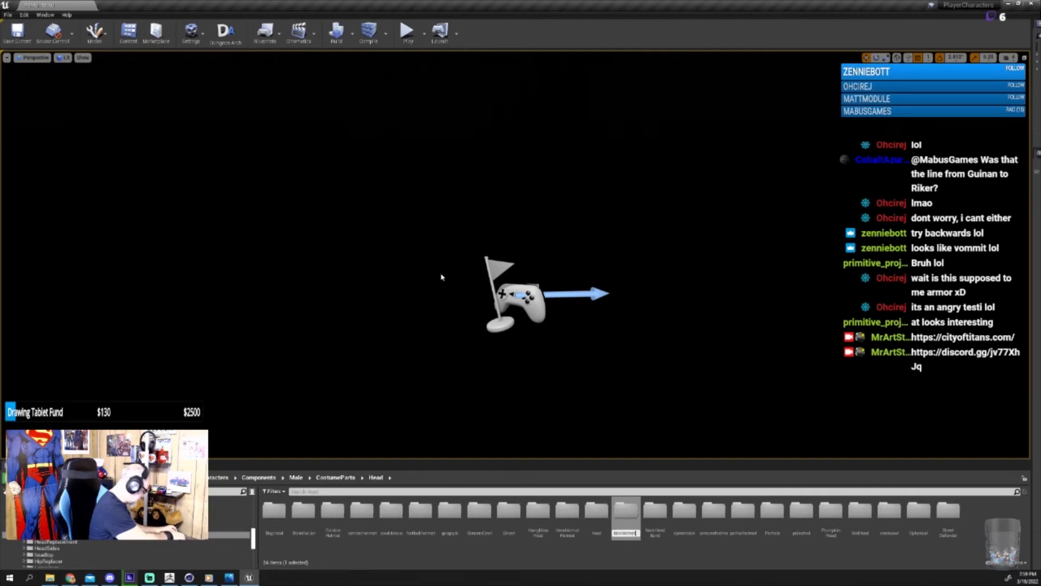
{"action": "key", "text": "Return"}
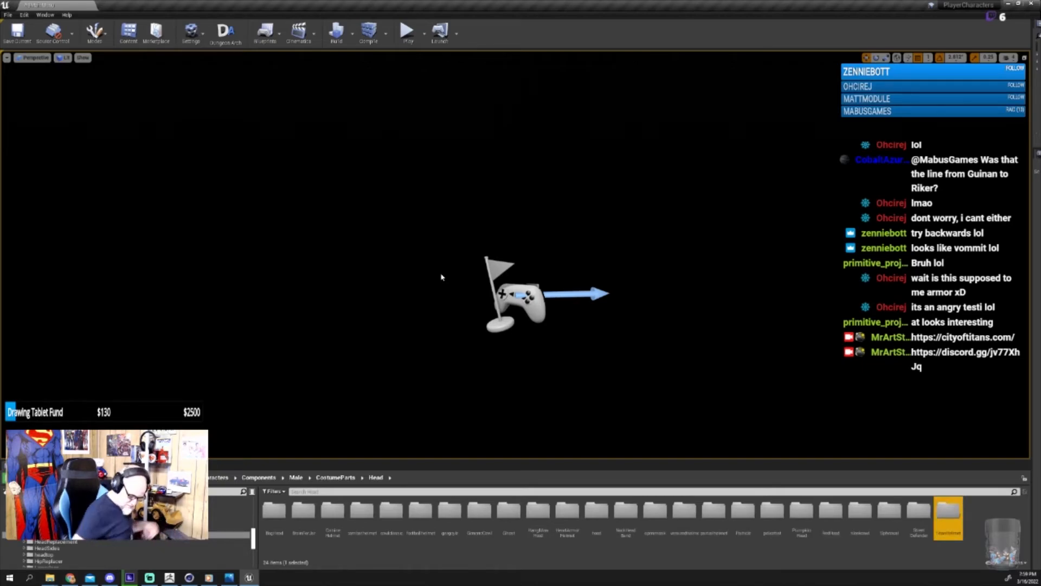
{"action": "double_click", "coordinate": [956, 510]}
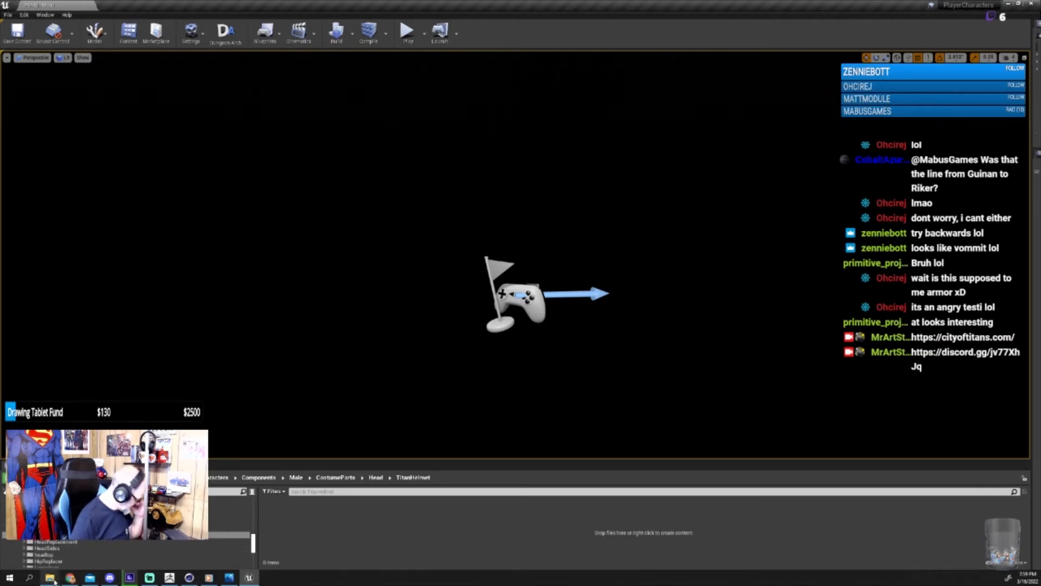
Step: Import the three T_TitanHelmet_M textures from the Helmet project's Textures folder into TitanHelmet
{"action": "mouse_move", "coordinate": [50, 577]}
{"action": "left_click", "coordinate": [34, 552]}
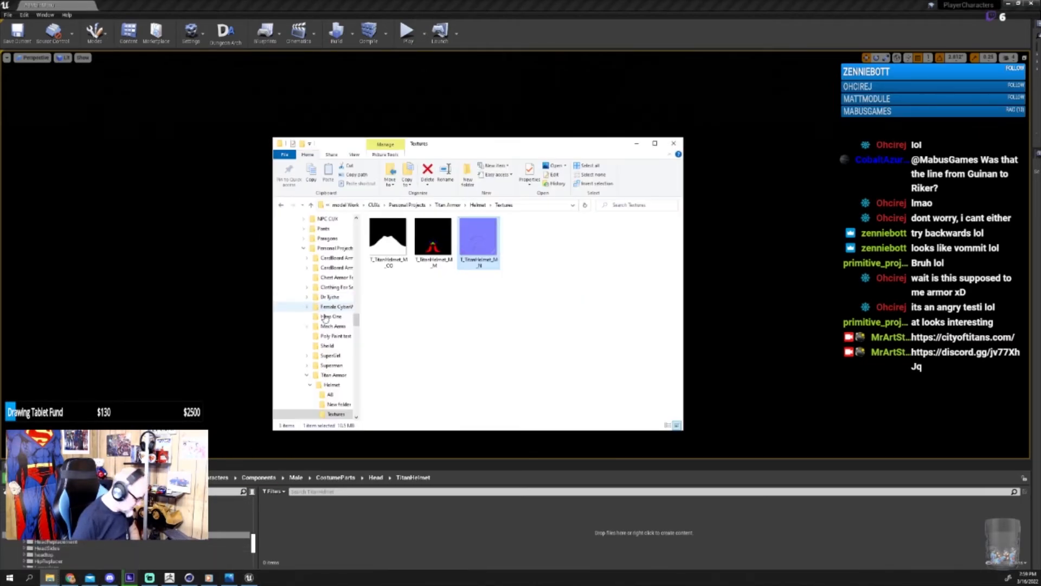
{"action": "left_click_drag", "start_coordinate": [386, 277], "coordinate": [426, 543]}
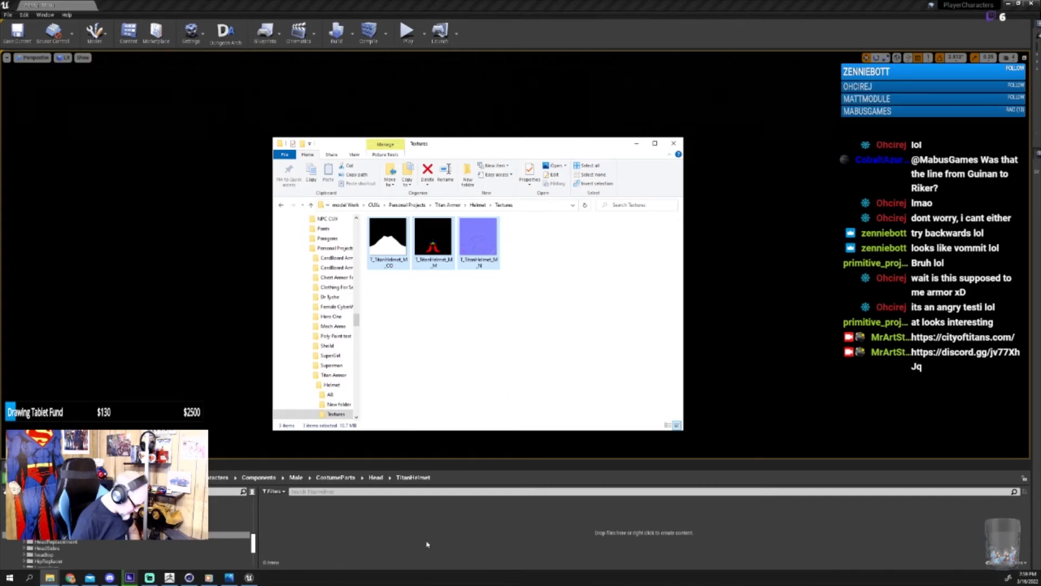
Step: Import the Titan_Helmet_LP FBX into TitanHelmet as a skeletal mesh using Male_14B_Skeleton
{"action": "left_click", "coordinate": [478, 205]}
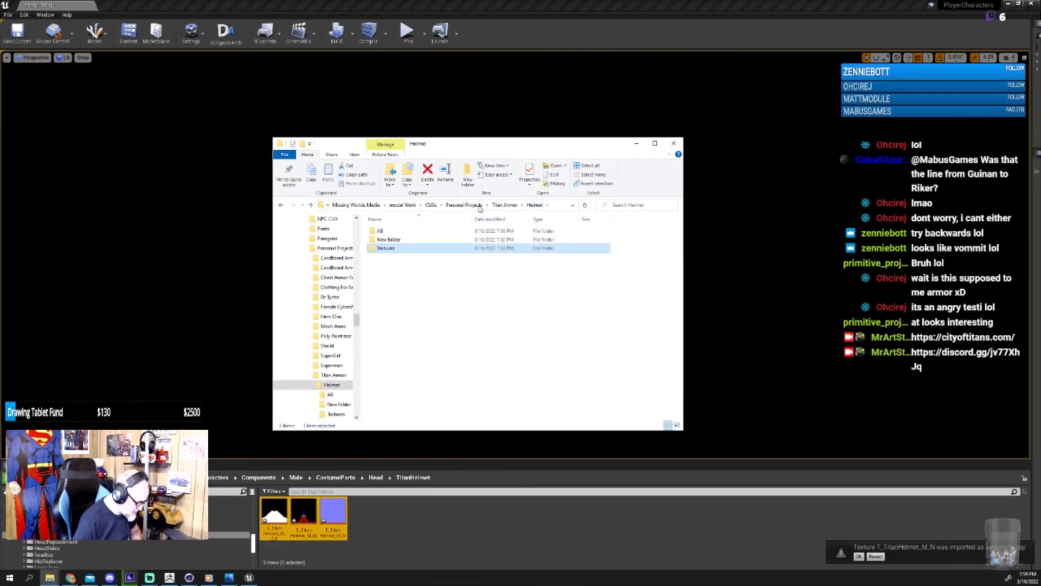
{"action": "double_click", "coordinate": [392, 231]}
{"action": "left_click", "coordinate": [400, 233]}
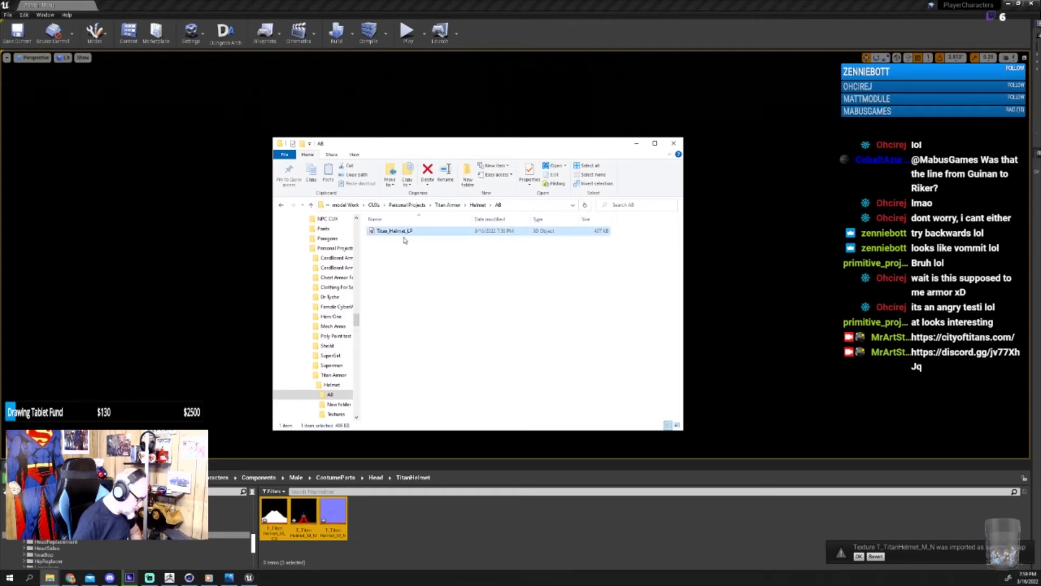
{"action": "left_click_drag", "start_coordinate": [412, 235], "coordinate": [421, 526]}
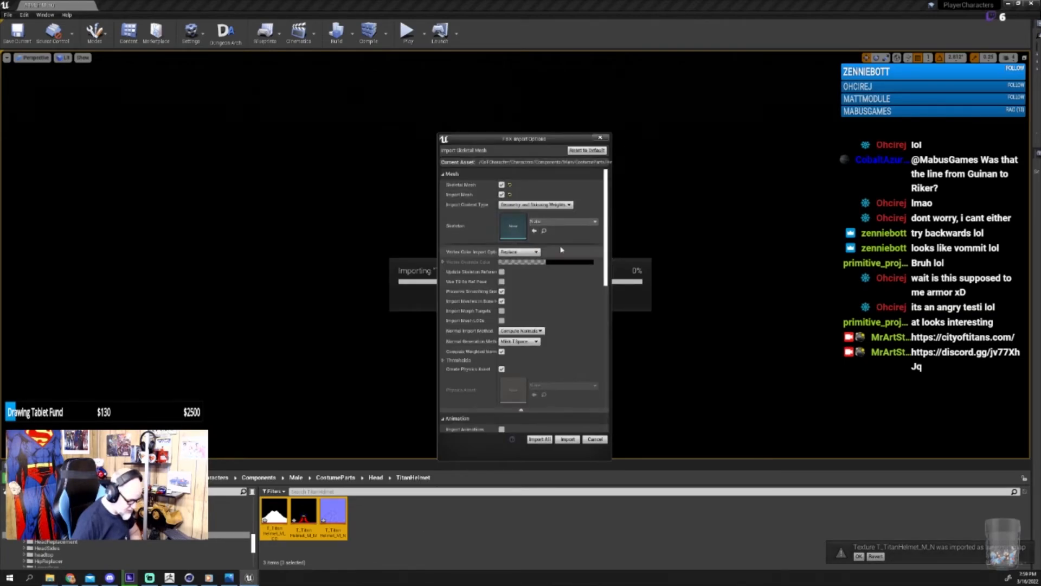
{"action": "left_click", "coordinate": [564, 221]}
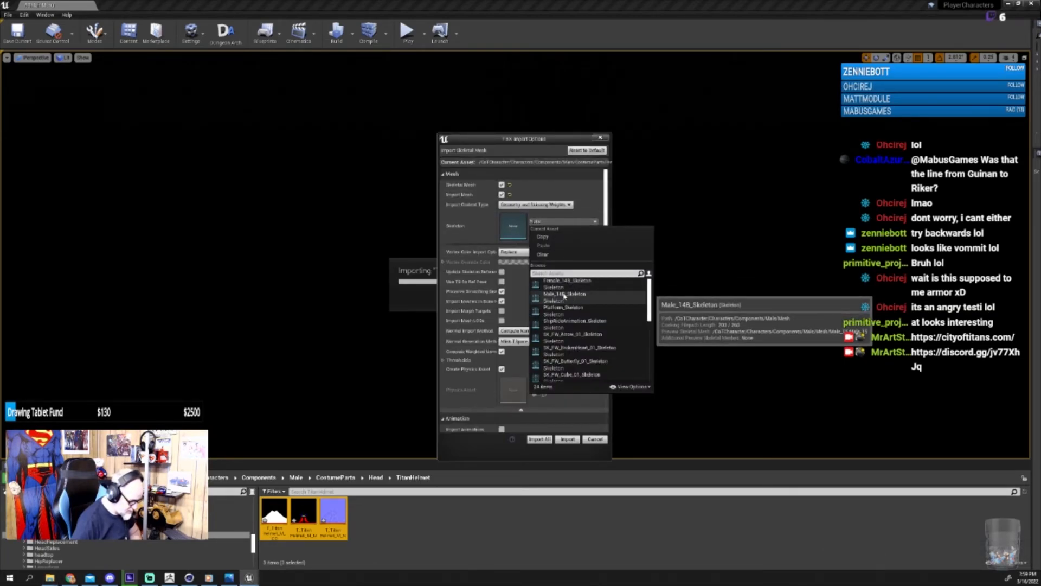
{"action": "left_click", "coordinate": [556, 297]}
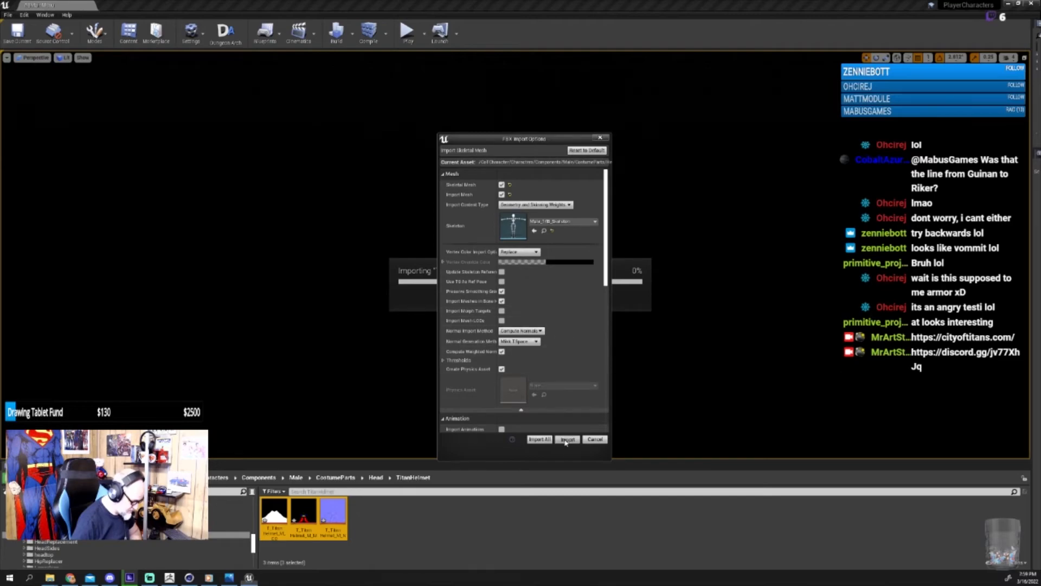
{"action": "left_click", "coordinate": [567, 439]}
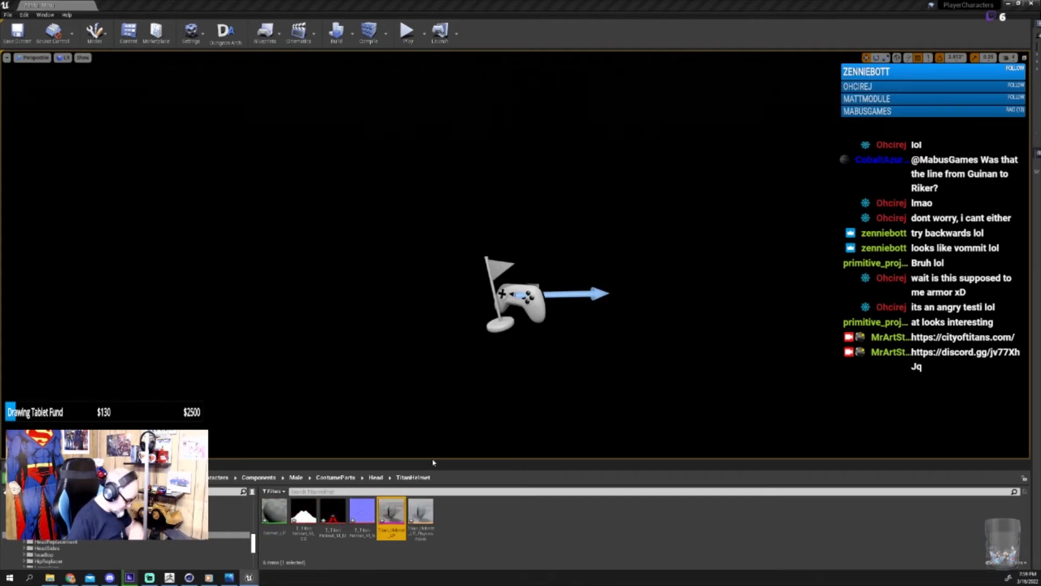
Step: Open the DTHeadReplacement data table from the Male > CostumeData folder and maximize its window
{"action": "left_click", "coordinate": [283, 478]}
{"action": "left_click", "coordinate": [295, 479]}
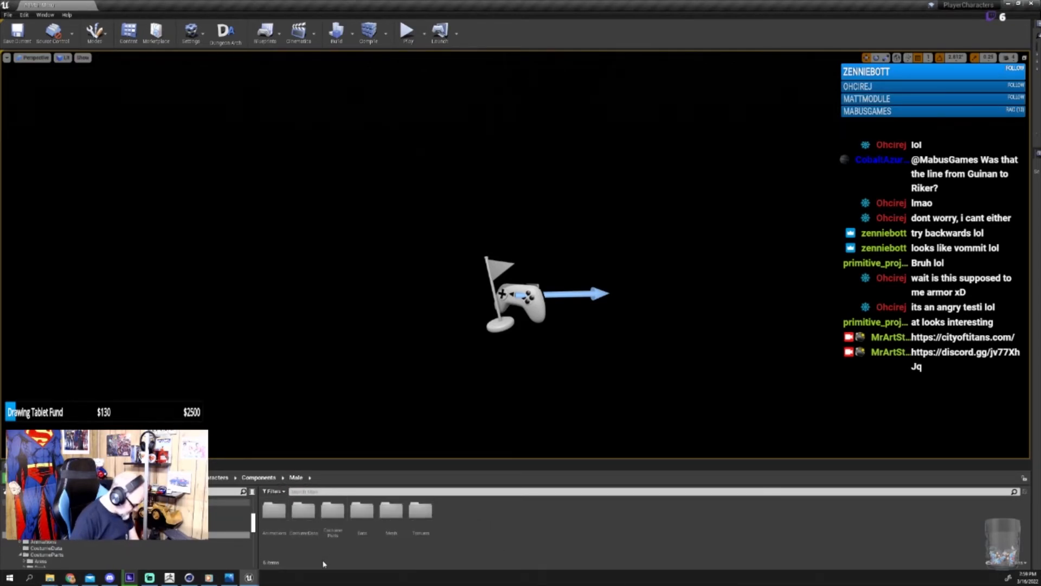
{"action": "double_click", "coordinate": [303, 511]}
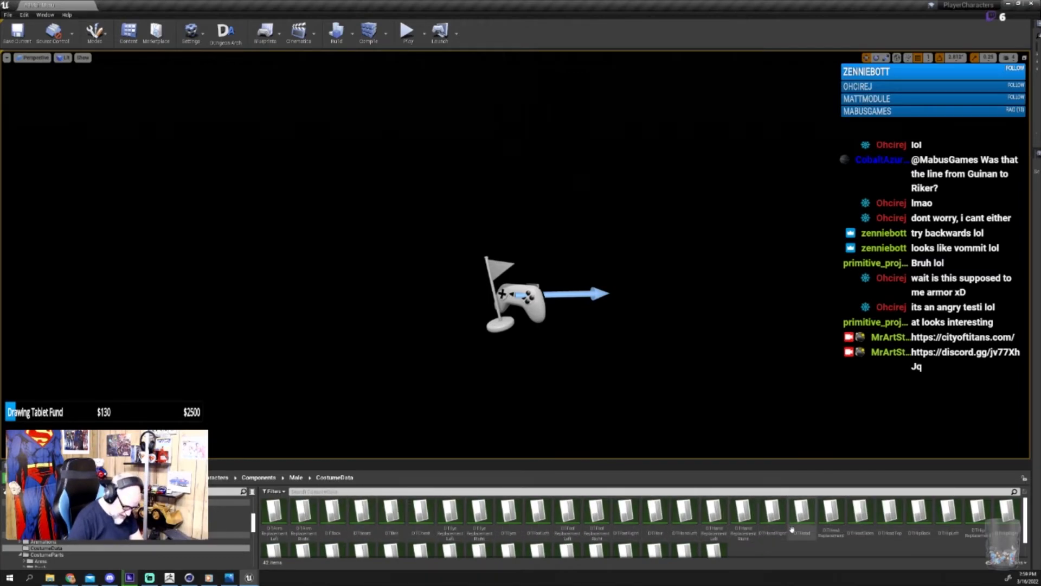
{"action": "left_click", "coordinate": [831, 513]}
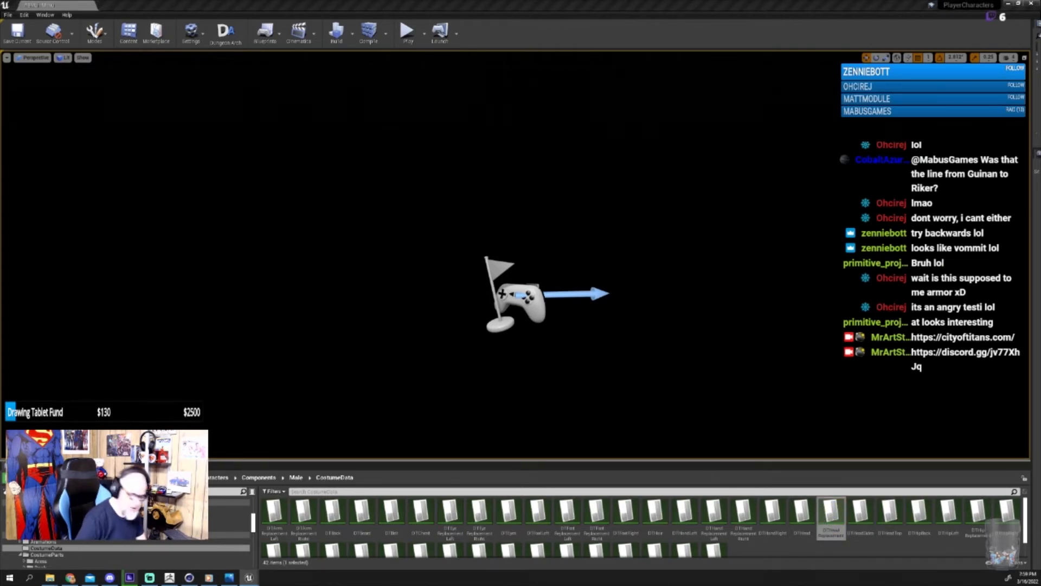
{"action": "left_click_drag", "start_coordinate": [1040, 103], "coordinate": [407, 92]}
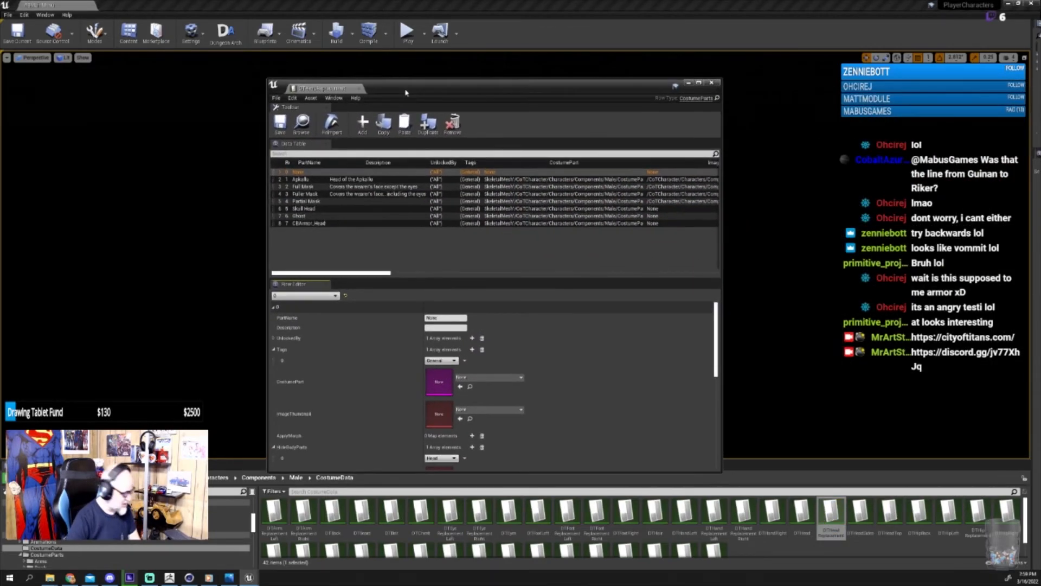
{"action": "double_click", "coordinate": [408, 92]}
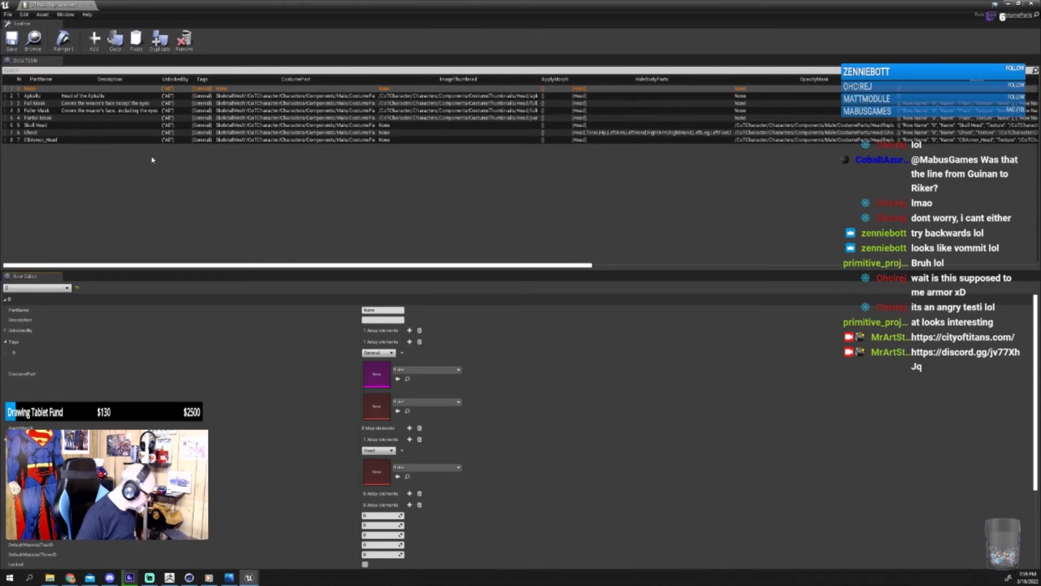
Step: Add a data table row named 8 and set its PartName to Titan Helmet
{"action": "left_click", "coordinate": [95, 39]}
{"action": "double_click", "coordinate": [24, 147]}
{"action": "type", "text": "8"}
{"action": "key", "text": "Return"}
{"action": "left_click", "coordinate": [381, 311]}
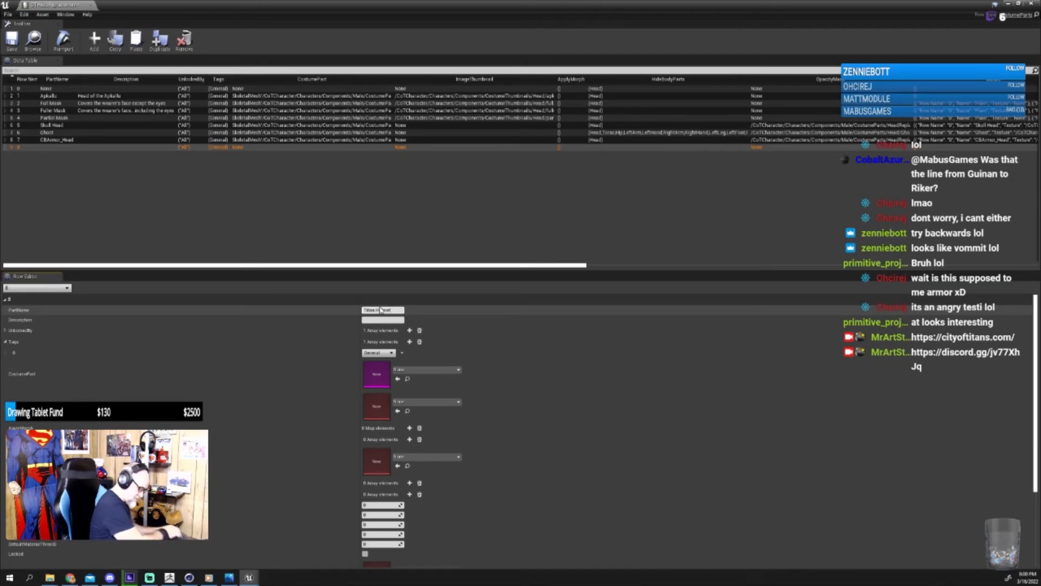
{"action": "key", "text": "Return"}
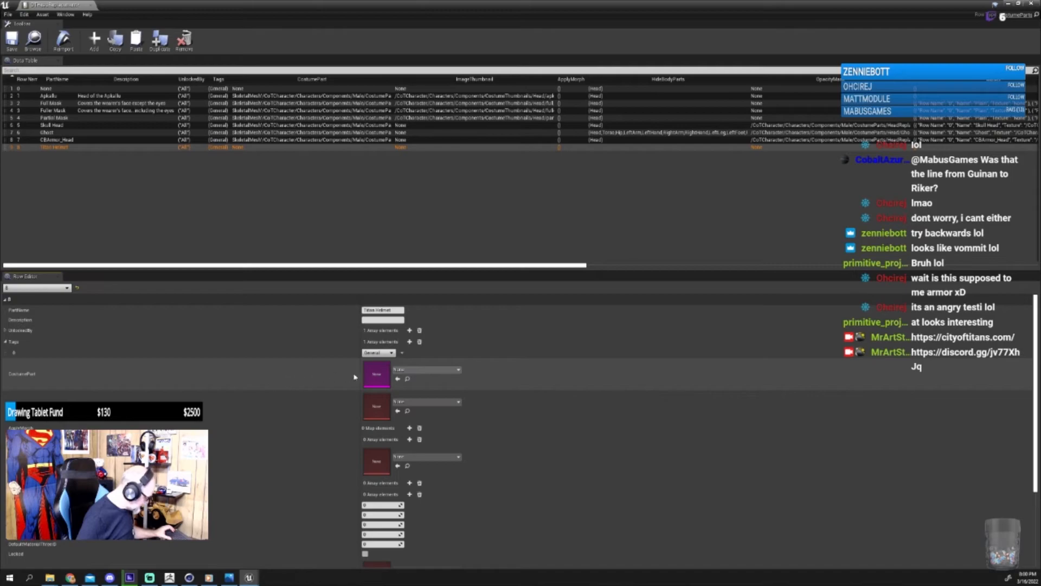
Step: Assign the Titan_Helmet_LP skeletal mesh as the CostumePart of the Titan Helmet row
{"action": "left_click", "coordinate": [420, 371]}
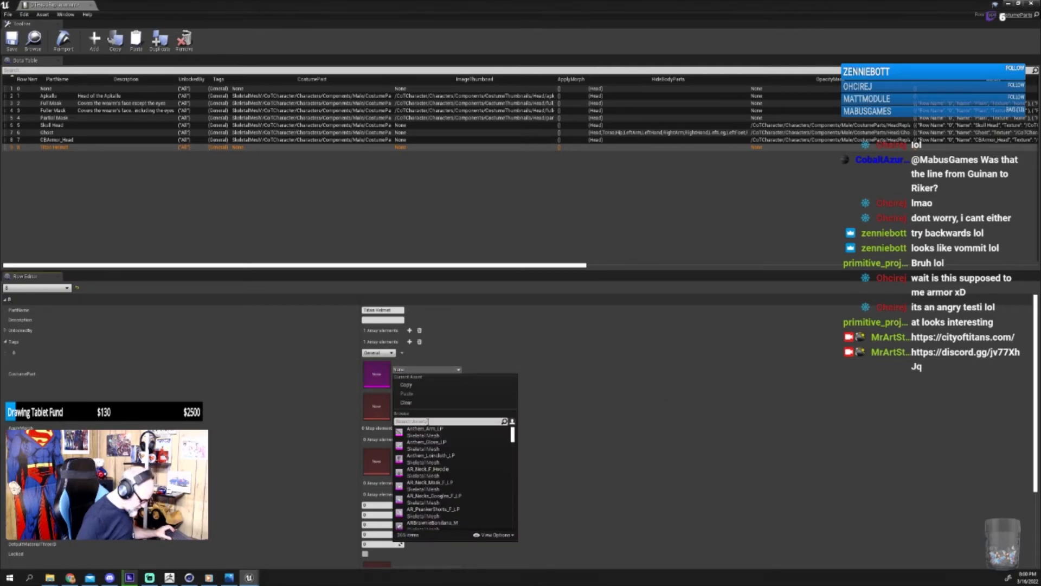
{"action": "type", "text": "titan"}
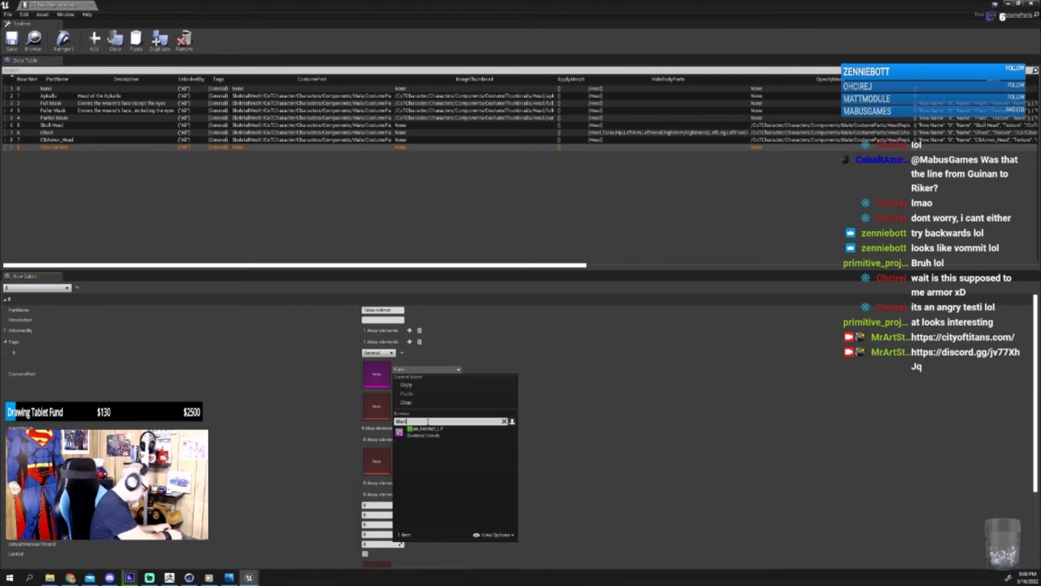
{"action": "left_click", "coordinate": [434, 430]}
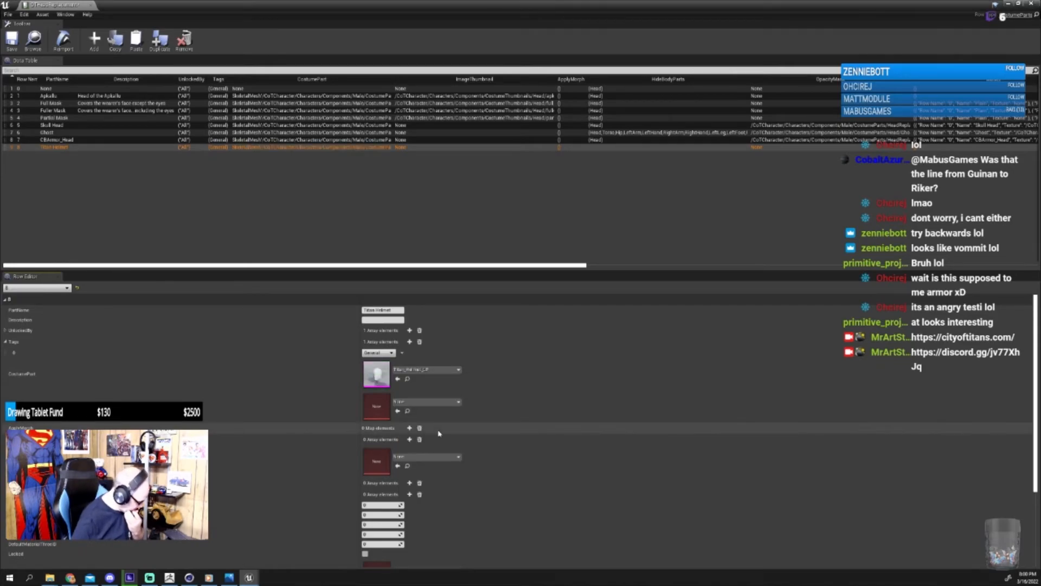
Step: Add a HideBodyParts entry to the Titan Helmet row and set it to Head
{"action": "left_click", "coordinate": [409, 440]}
{"action": "left_click", "coordinate": [391, 450]}
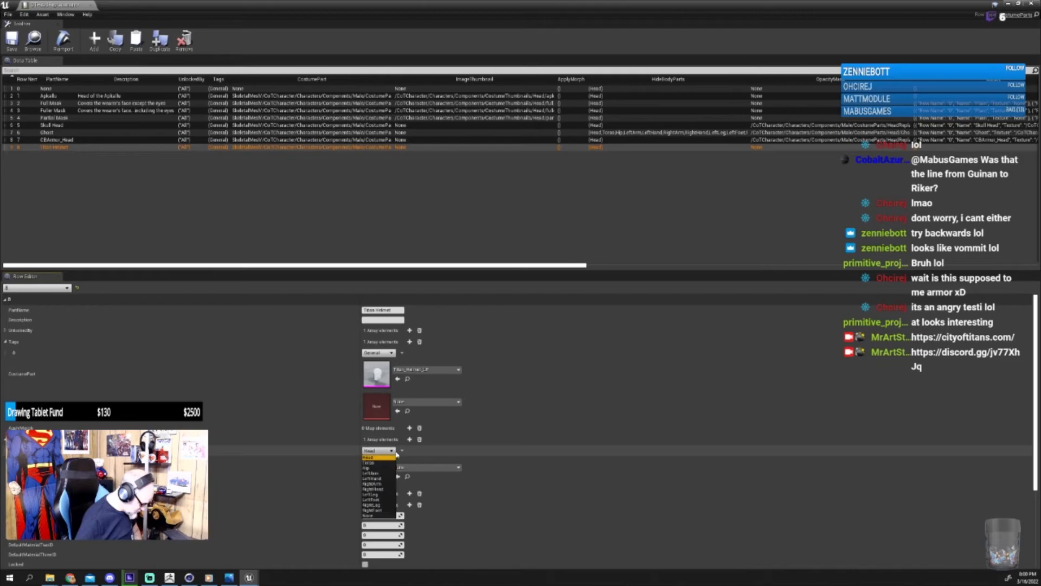
{"action": "left_click", "coordinate": [386, 458]}
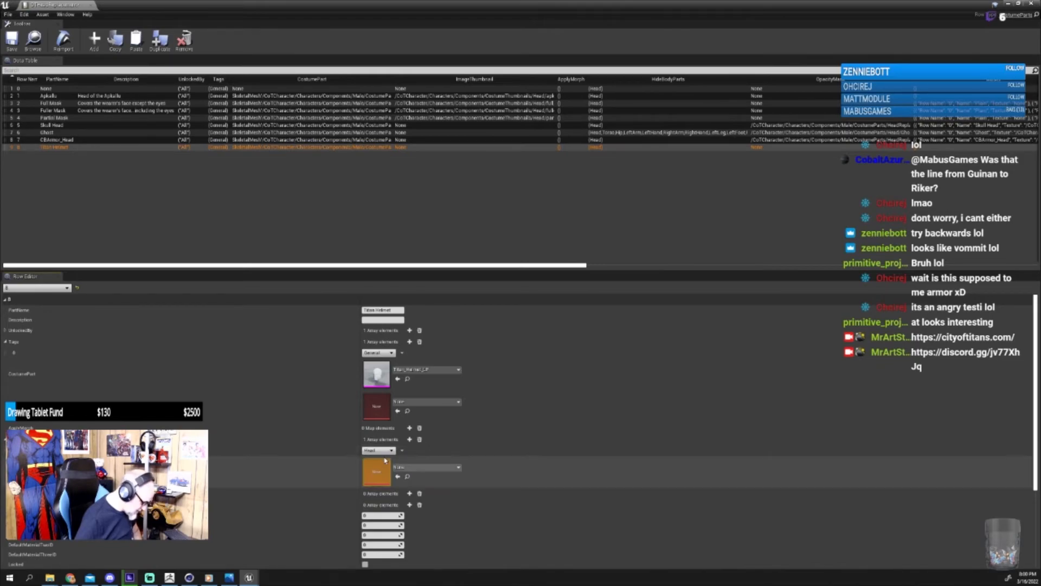
Step: Assign the T_TitanHelmet_M_CO texture as the OpacityMask of the Titan Helmet row
{"action": "scroll", "coordinate": [326, 461], "scroll_direction": "down", "scroll_amount": 1}
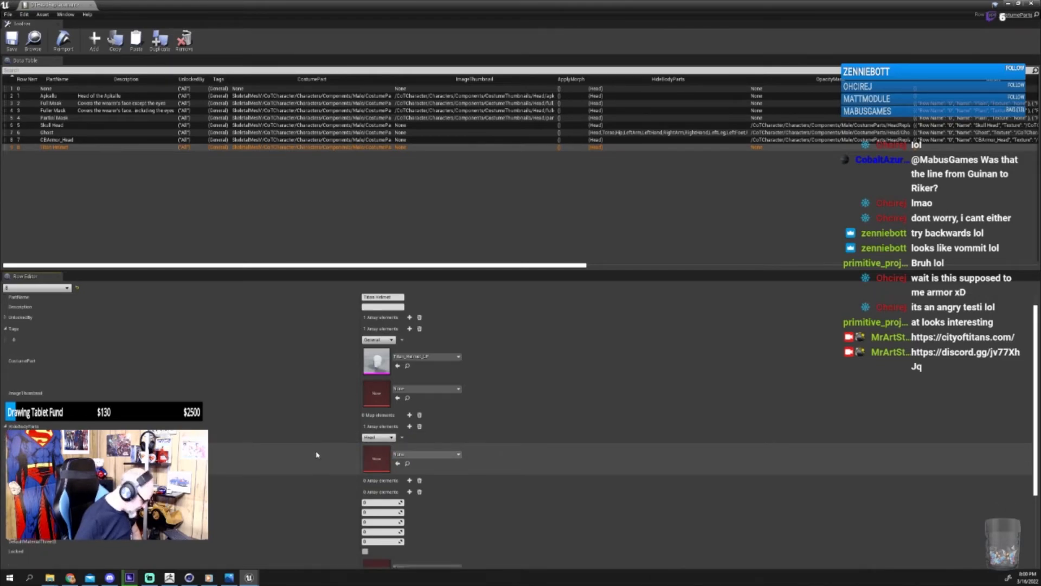
{"action": "left_click", "coordinate": [427, 454]}
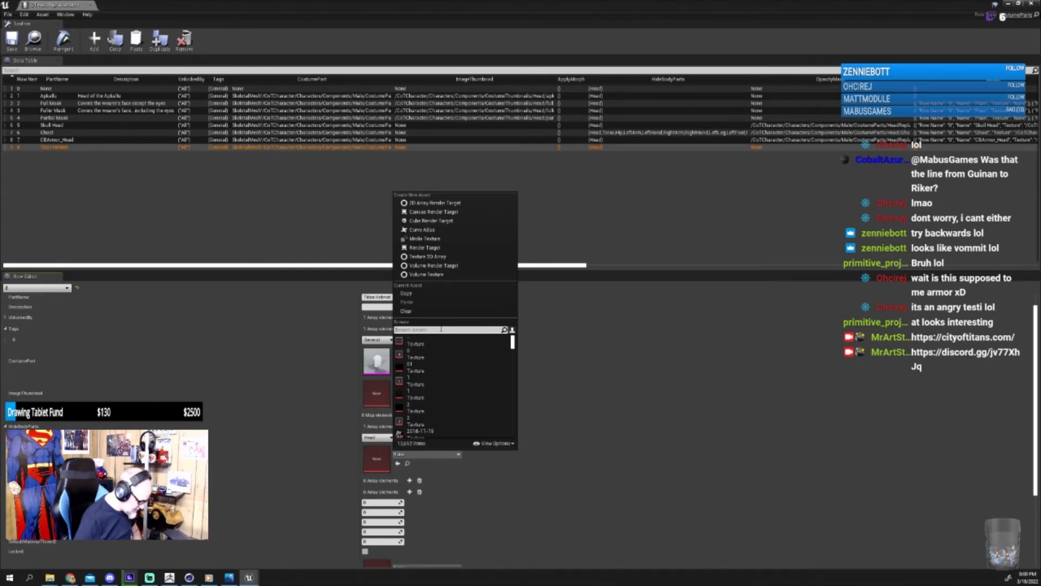
{"action": "type", "text": "n"}
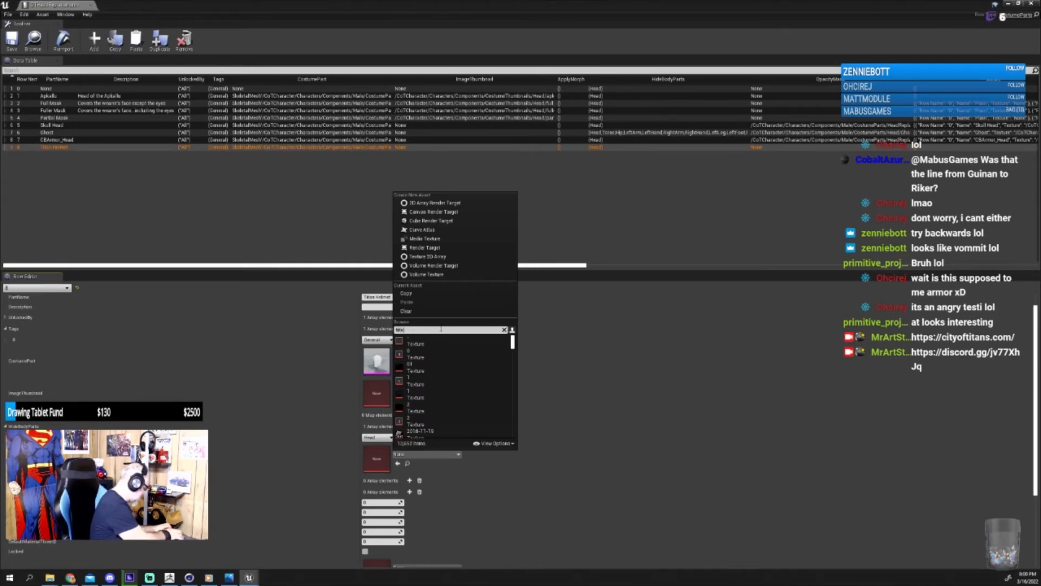
{"action": "type", "text": "n"}
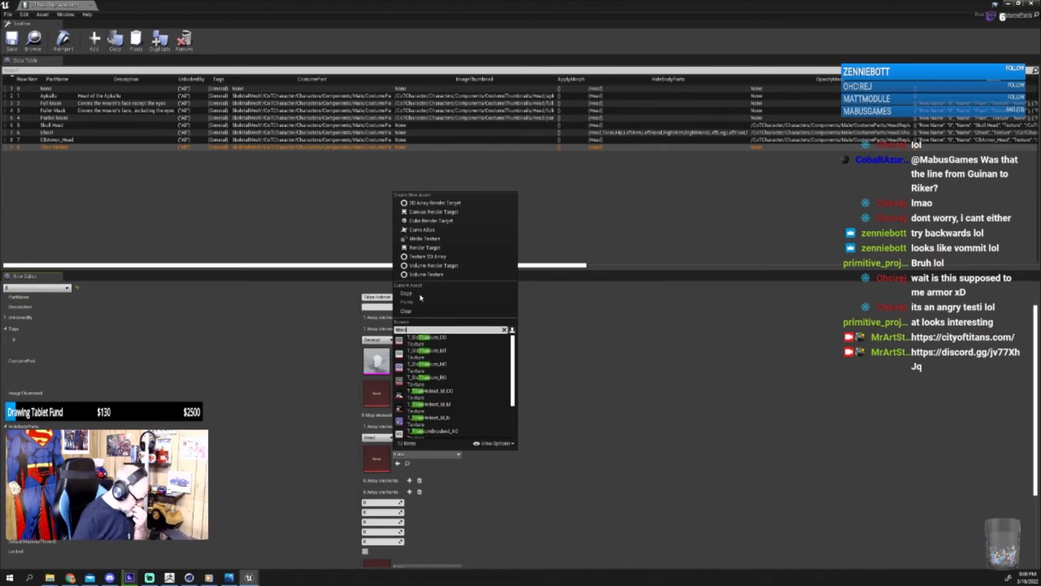
{"action": "left_click", "coordinate": [456, 392]}
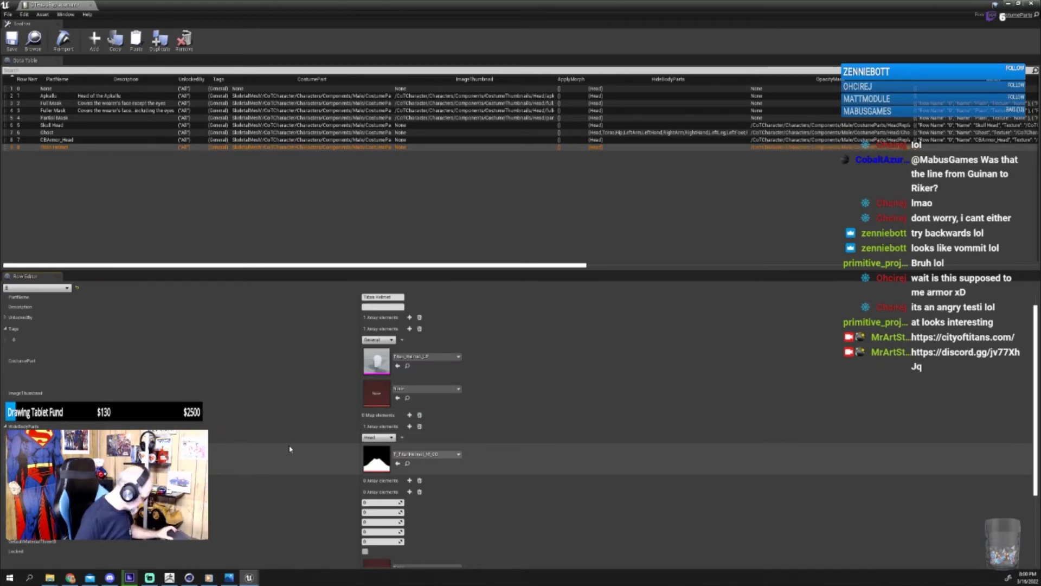
Step: Add a Masks entry with row name 0, name Titan Helmet and the T_TitanHelmet_M_M texture
{"action": "scroll", "coordinate": [370, 450], "scroll_direction": "down", "scroll_amount": 2}
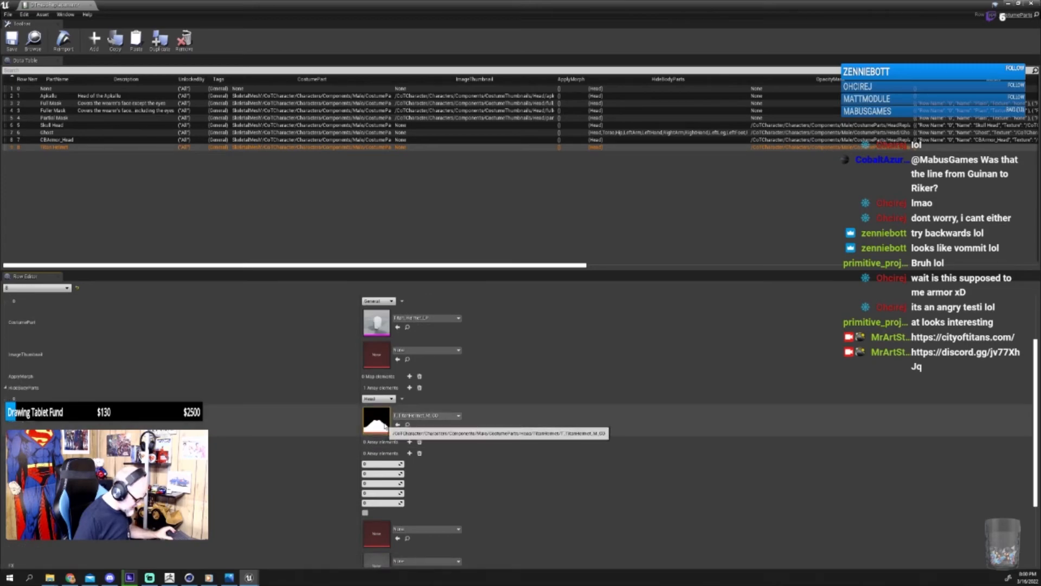
{"action": "left_click", "coordinate": [409, 442]}
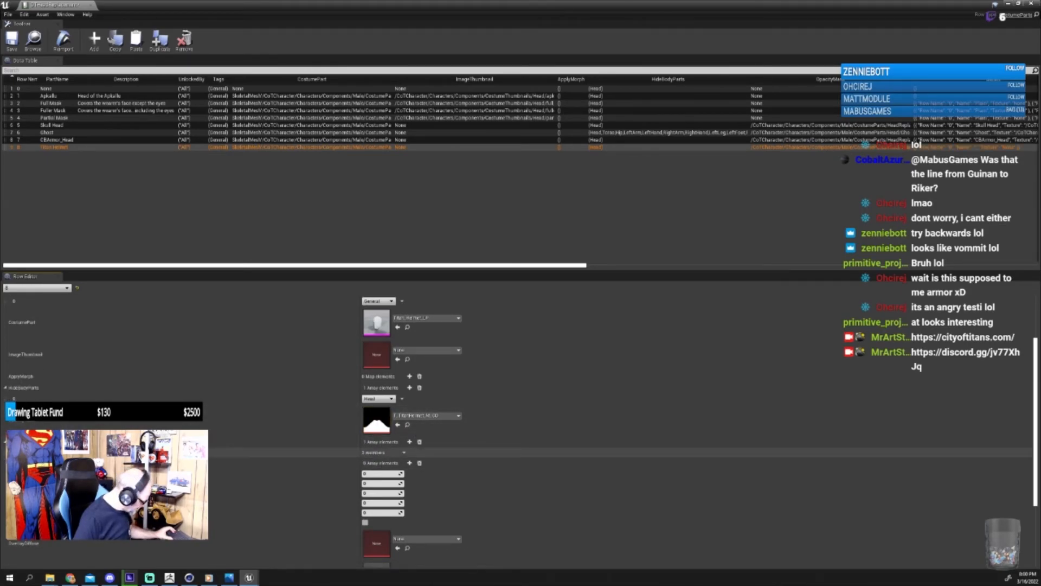
{"action": "scroll", "coordinate": [402, 318], "scroll_direction": "up", "scroll_amount": 3}
{"action": "left_click", "coordinate": [401, 311]}
{"action": "key", "text": "ctrl+c"}
{"action": "scroll", "coordinate": [316, 355], "scroll_direction": "down", "scroll_amount": 3}
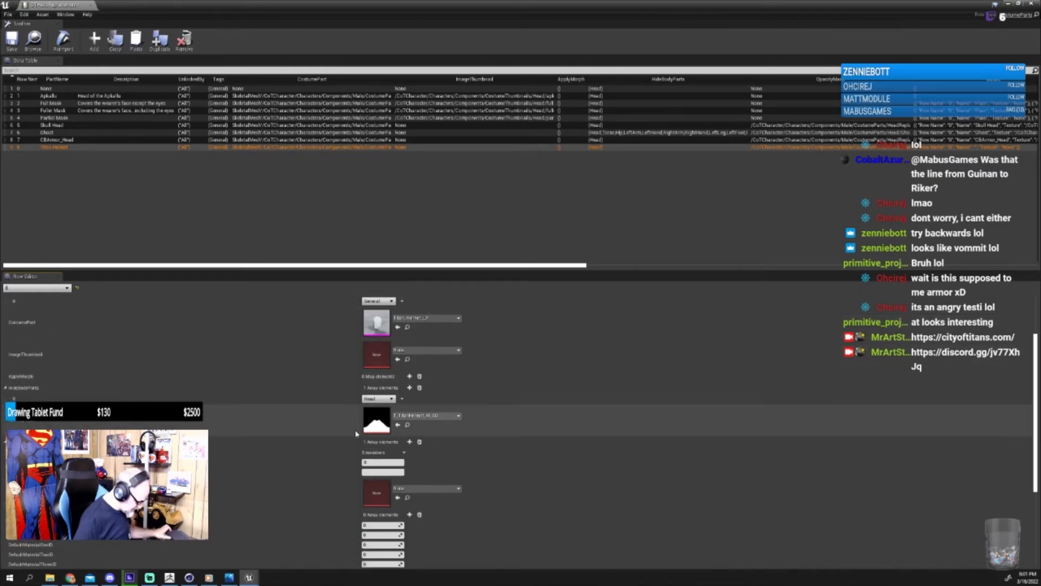
{"action": "key", "text": "ctrl+v"}
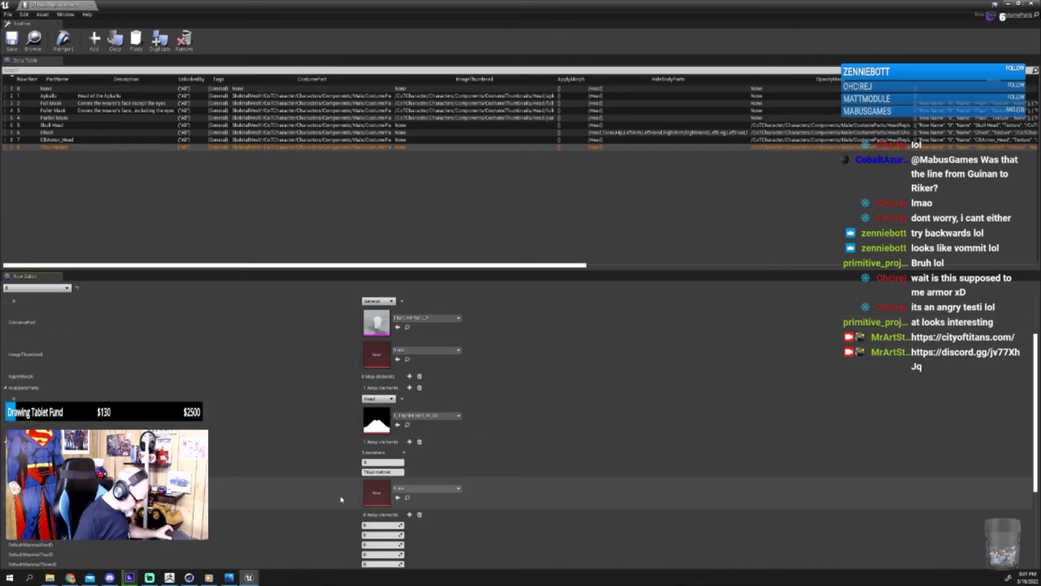
{"action": "left_click", "coordinate": [418, 488]}
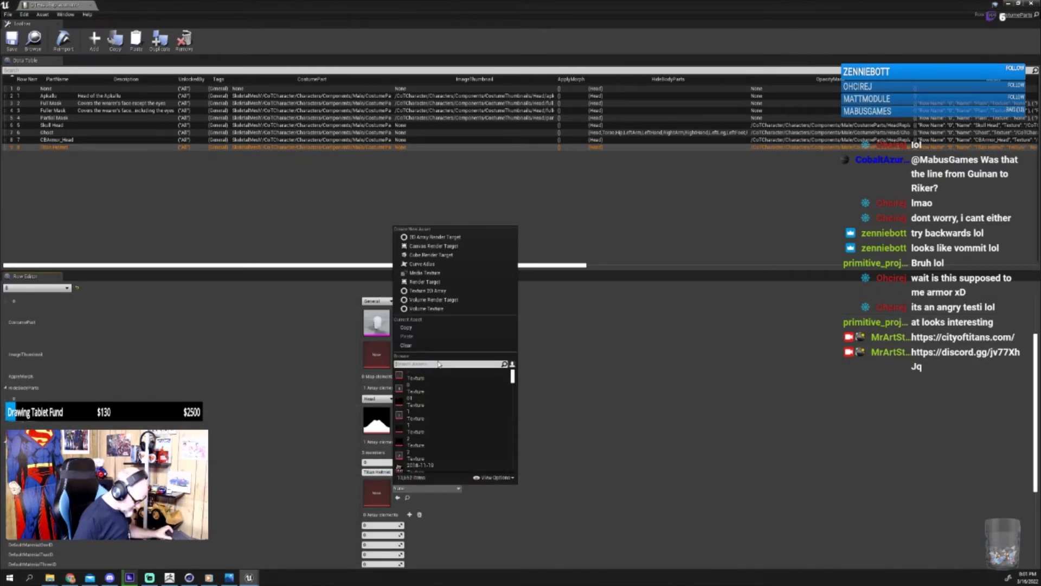
{"action": "type", "text": "titan"}
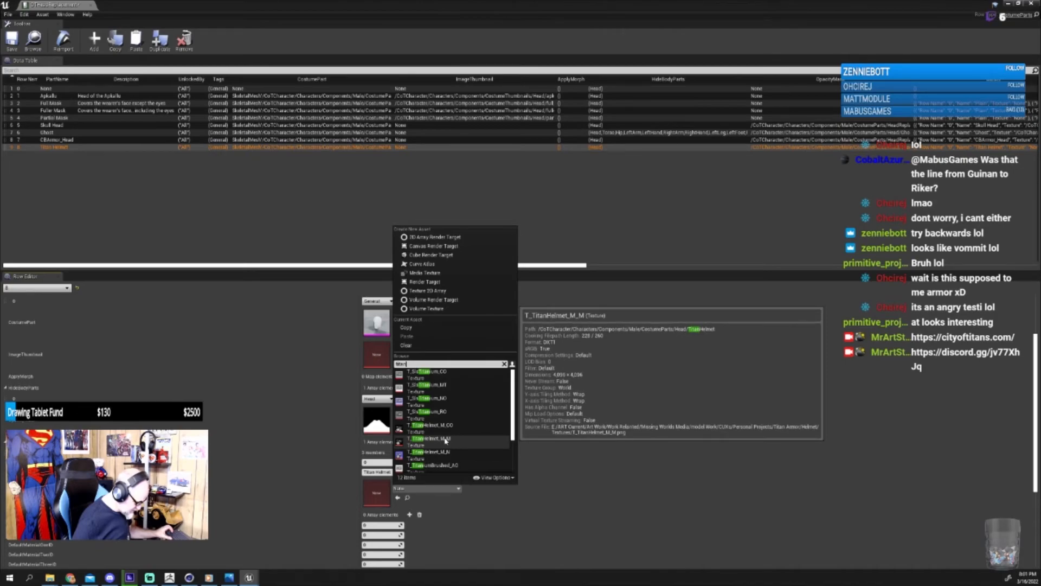
{"action": "left_click", "coordinate": [449, 444]}
Step: Add a Normals entry with row name 0, name Titan Helmet and the T_TitanHelmet_M_N texture
{"action": "scroll", "coordinate": [282, 480], "scroll_direction": "down", "scroll_amount": 2}
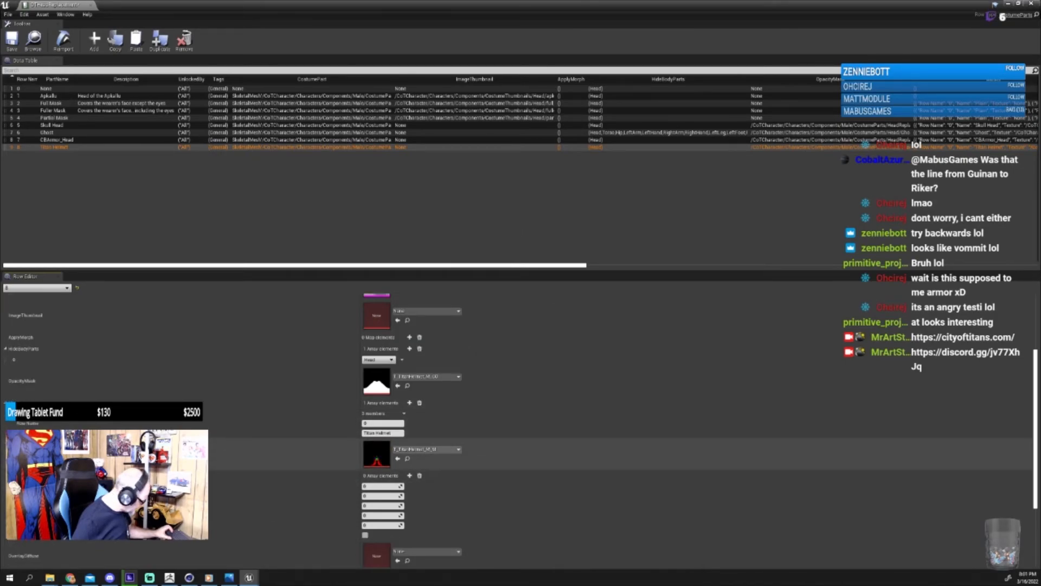
{"action": "left_click", "coordinate": [410, 475]}
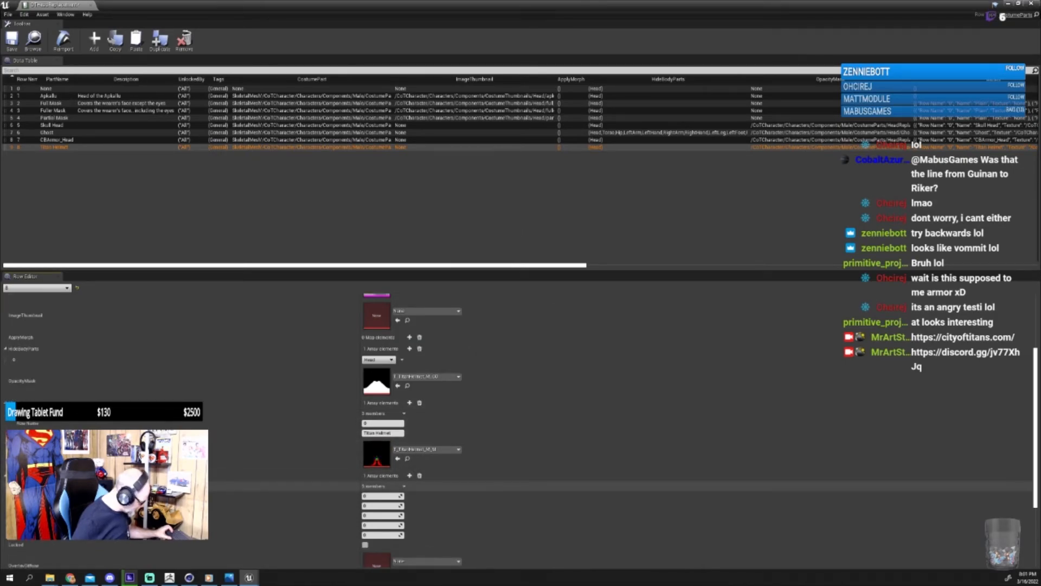
{"action": "left_click", "coordinate": [9, 486]}
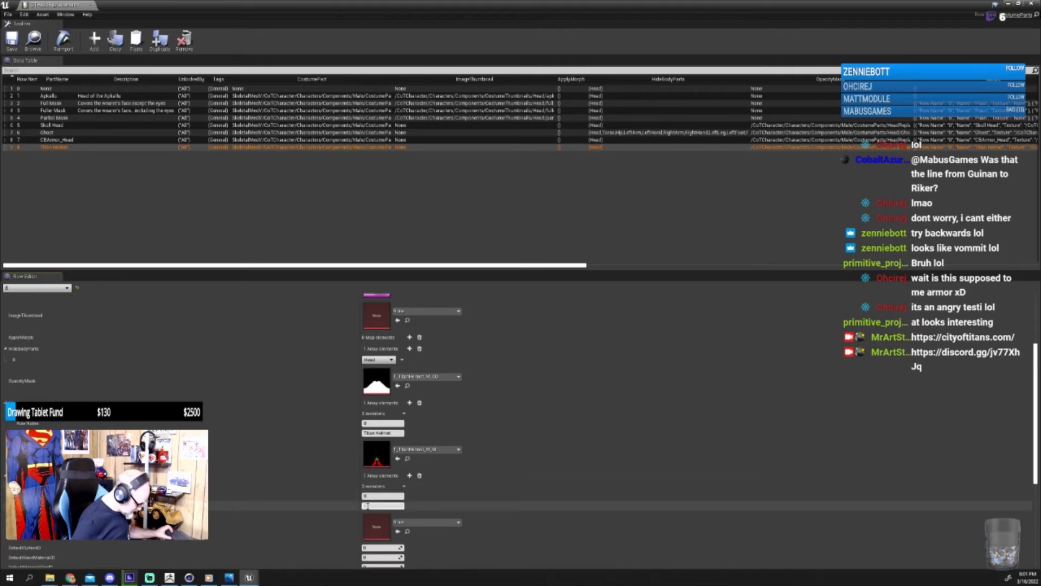
{"action": "left_click", "coordinate": [427, 522]}
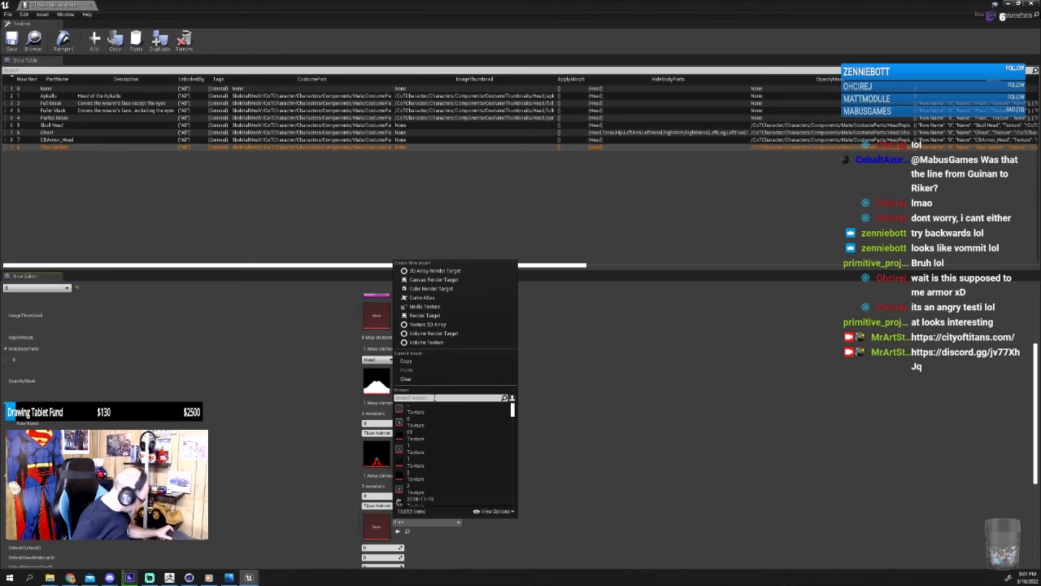
{"action": "type", "text": "tit"}
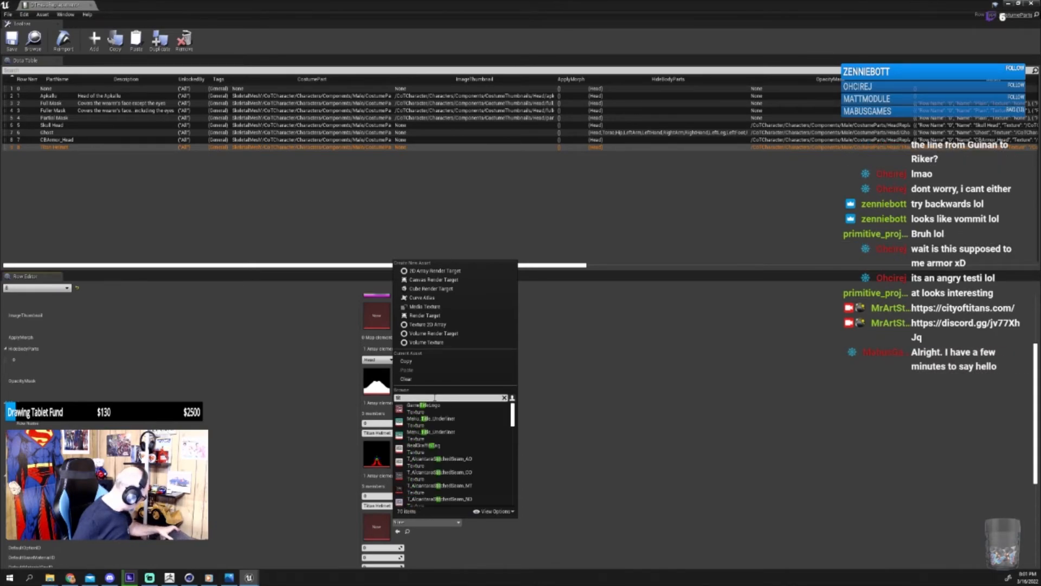
{"action": "type", "text": "an"}
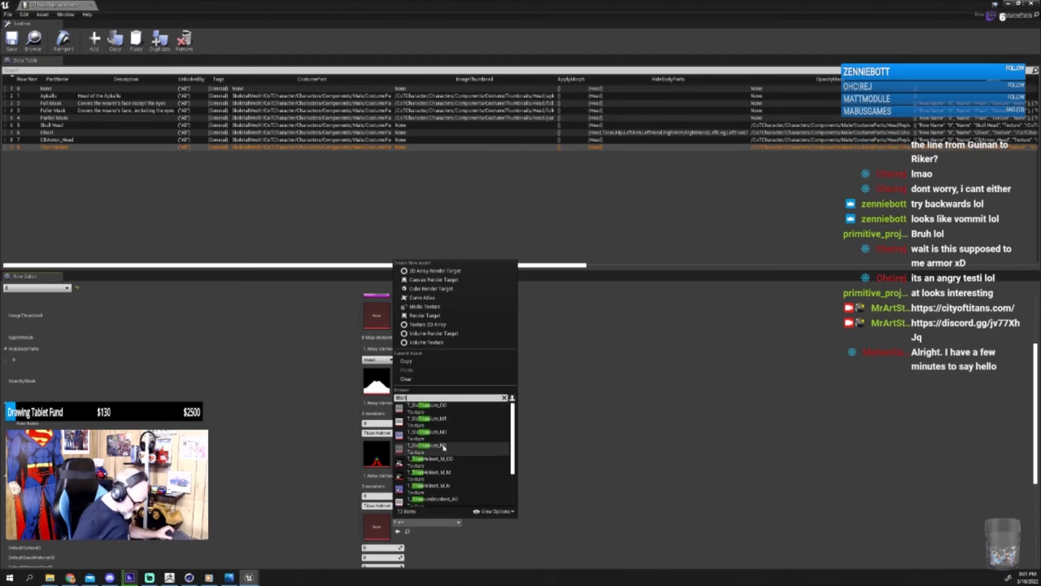
{"action": "left_click", "coordinate": [449, 489]}
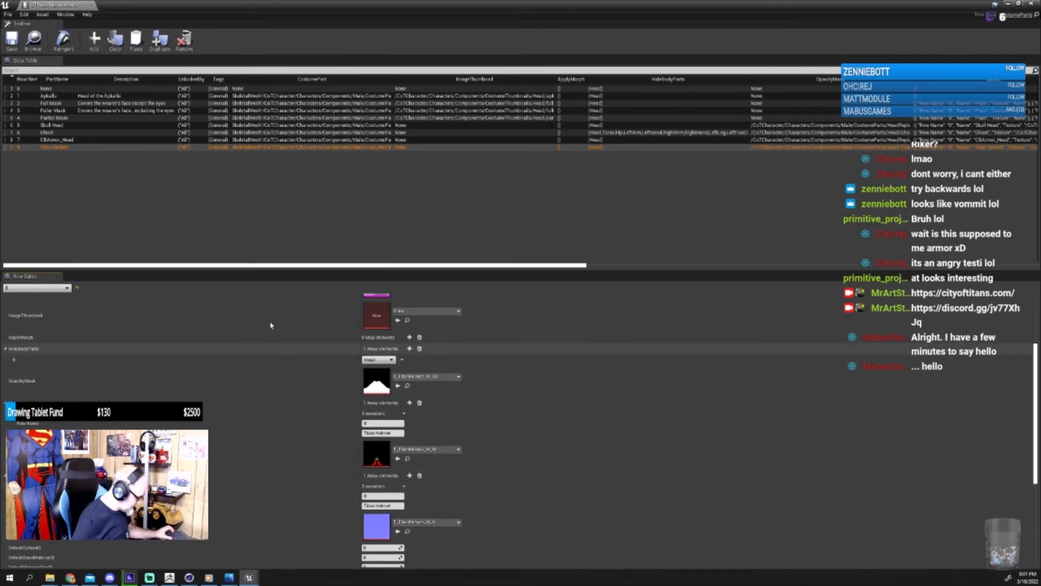
Step: Save the head replacement data table and minimize its window to return to the level editor
{"action": "left_click", "coordinate": [10, 48]}
{"action": "scroll", "coordinate": [181, 321], "scroll_direction": "up", "scroll_amount": 2}
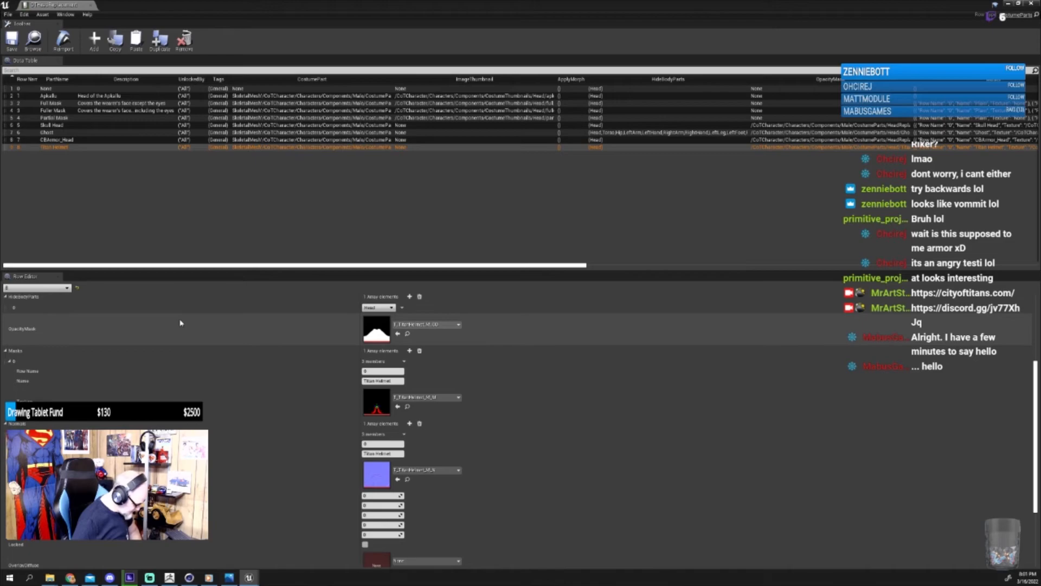
{"action": "scroll", "coordinate": [181, 321], "scroll_direction": "up", "scroll_amount": 2}
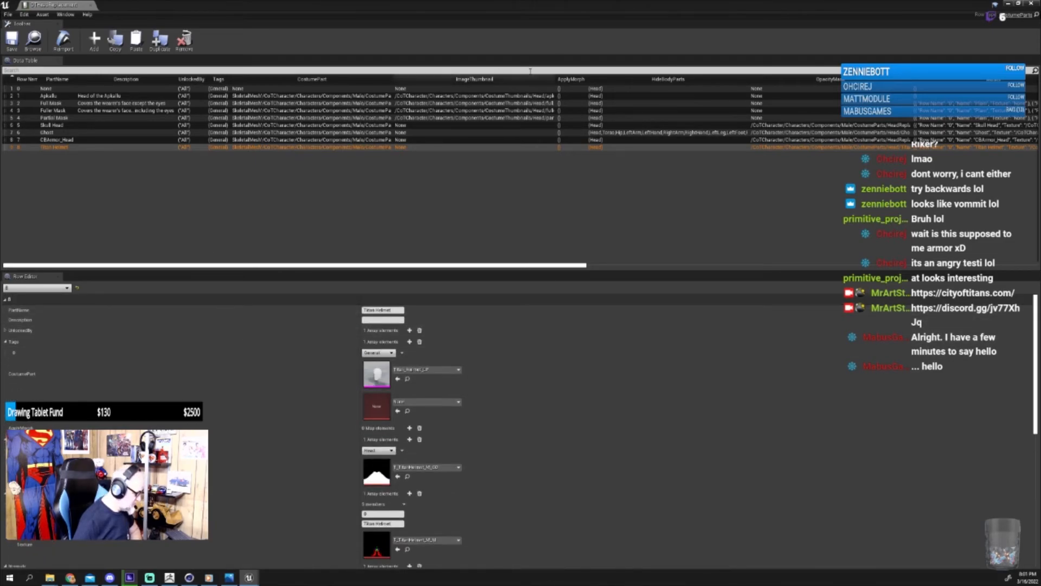
{"action": "left_click", "coordinate": [1010, 4]}
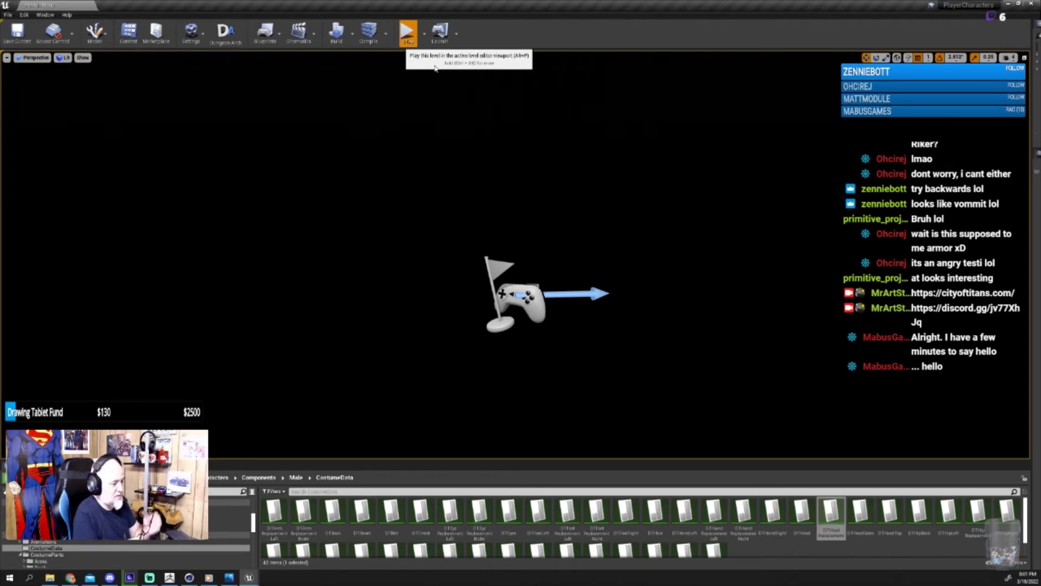
Step: Play the level in the editor and start a new character with the male body
{"action": "key", "text": "alt+p"}
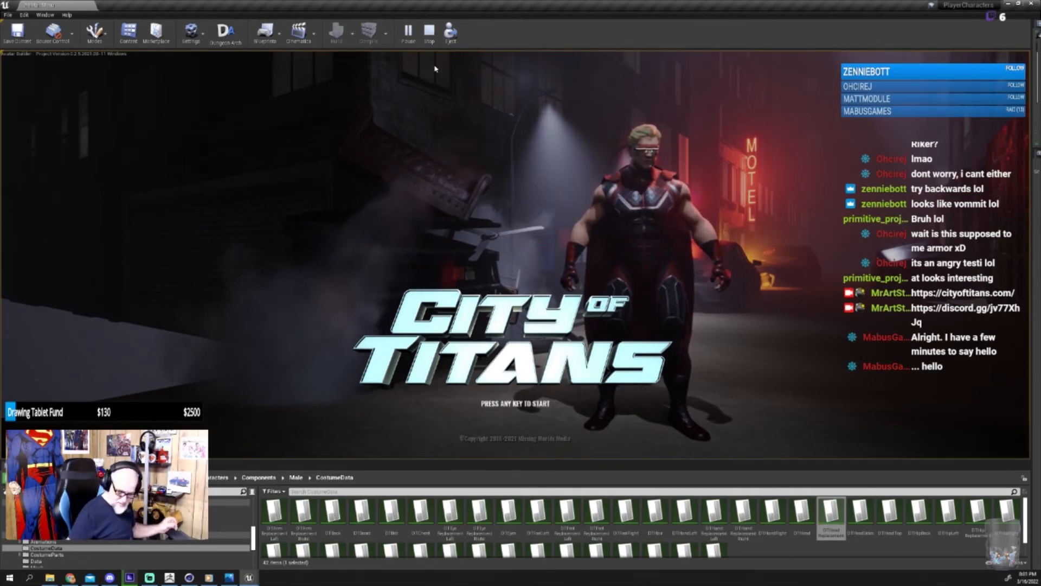
{"action": "left_click", "coordinate": [518, 407]}
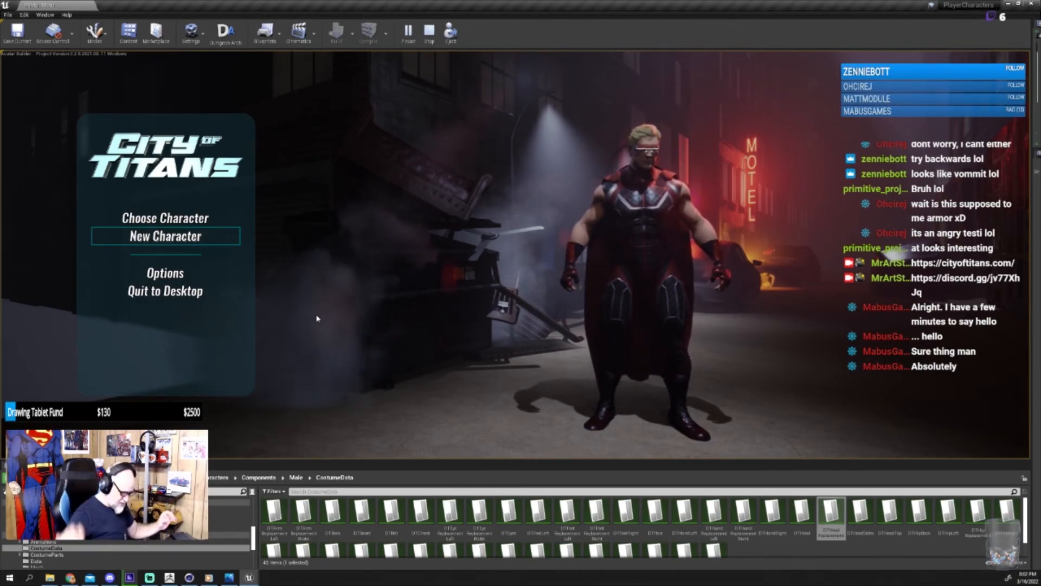
{"action": "left_click", "coordinate": [211, 237]}
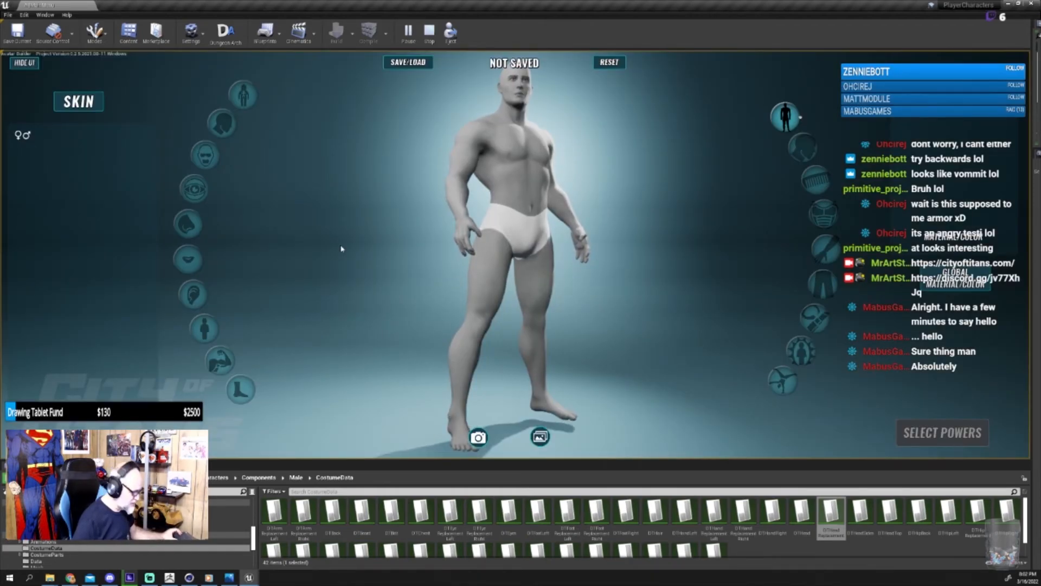
{"action": "left_click", "coordinate": [22, 135]}
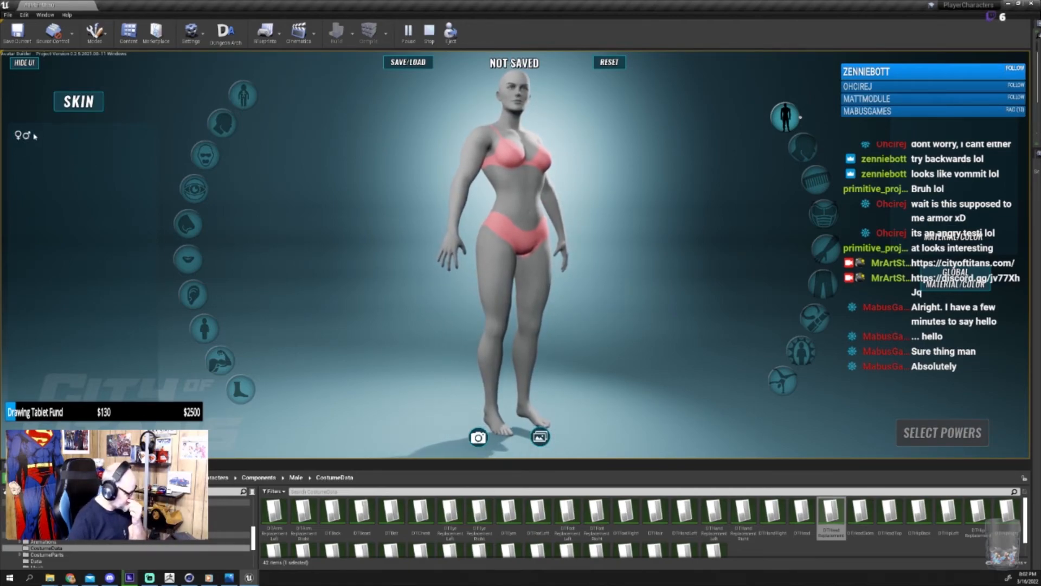
{"action": "left_click", "coordinate": [22, 136]}
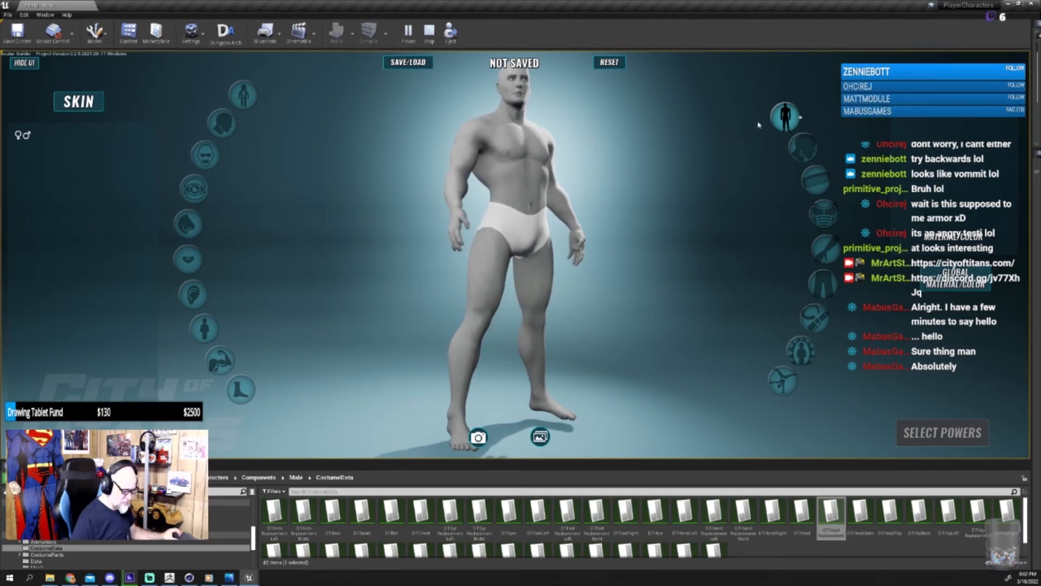
Step: Set the character's Head Type to Titan Helmet and examine how the helmet sits on the body
{"action": "left_click", "coordinate": [807, 142]}
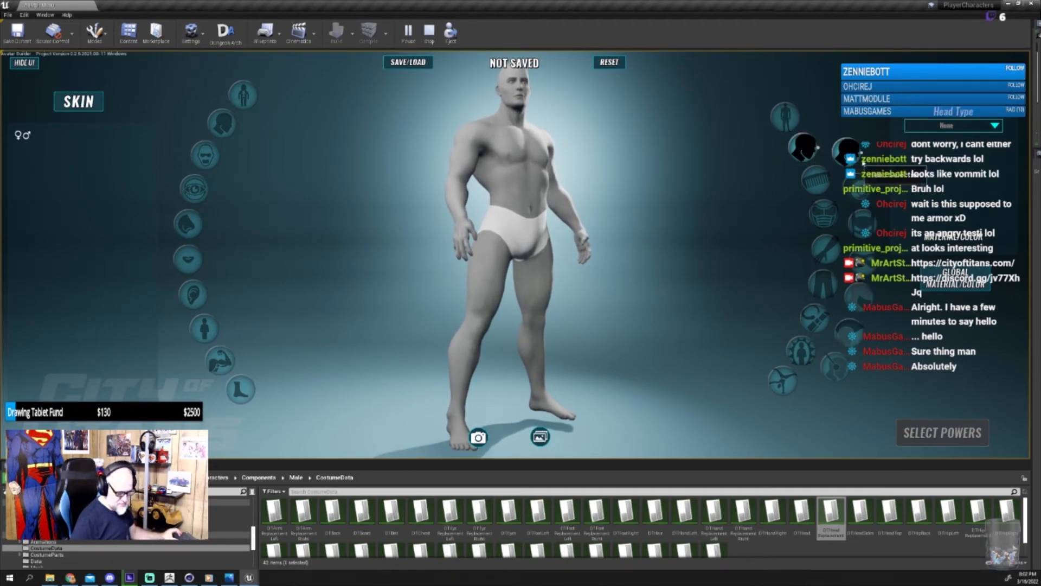
{"action": "left_click", "coordinate": [945, 125]}
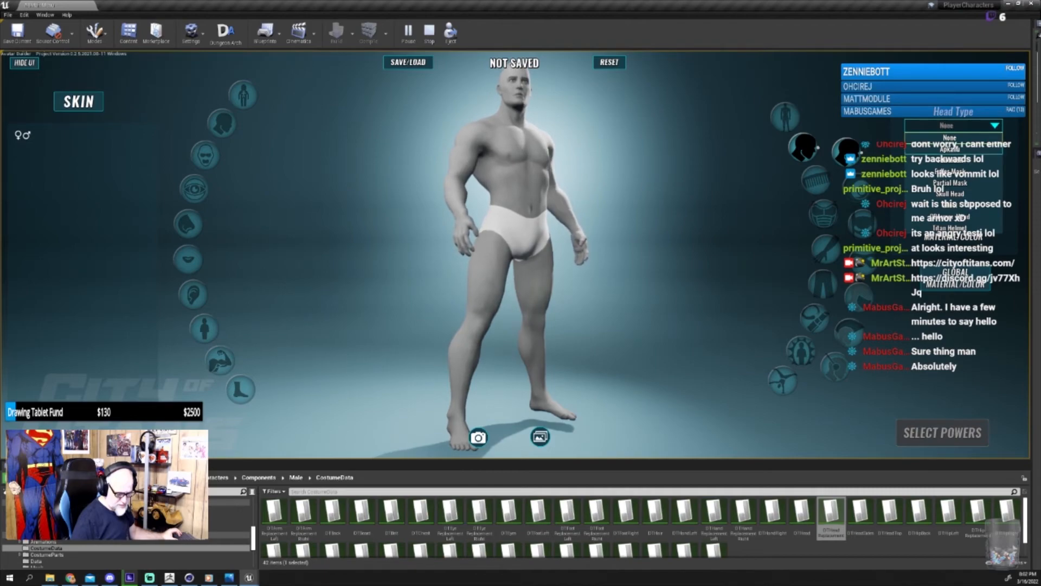
{"action": "left_click", "coordinate": [950, 228]}
{"action": "left_click_drag", "start_coordinate": [667, 189], "coordinate": [676, 191]}
{"action": "scroll", "coordinate": [551, 157], "scroll_direction": "up", "scroll_amount": 1}
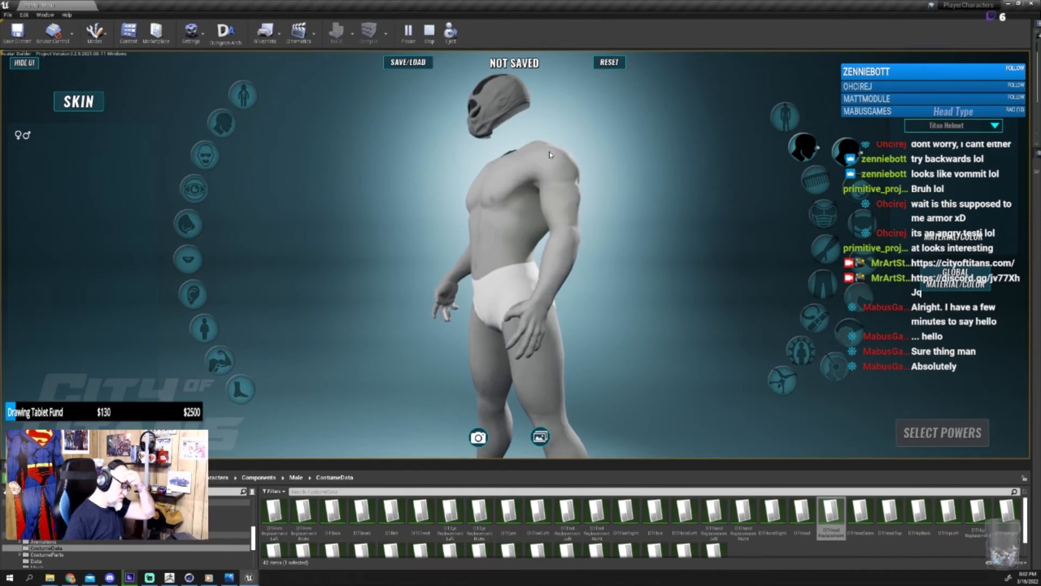
{"action": "scroll", "coordinate": [550, 158], "scroll_direction": "up", "scroll_amount": 2}
{"action": "left_click_drag", "start_coordinate": [550, 158], "coordinate": [593, 119]}
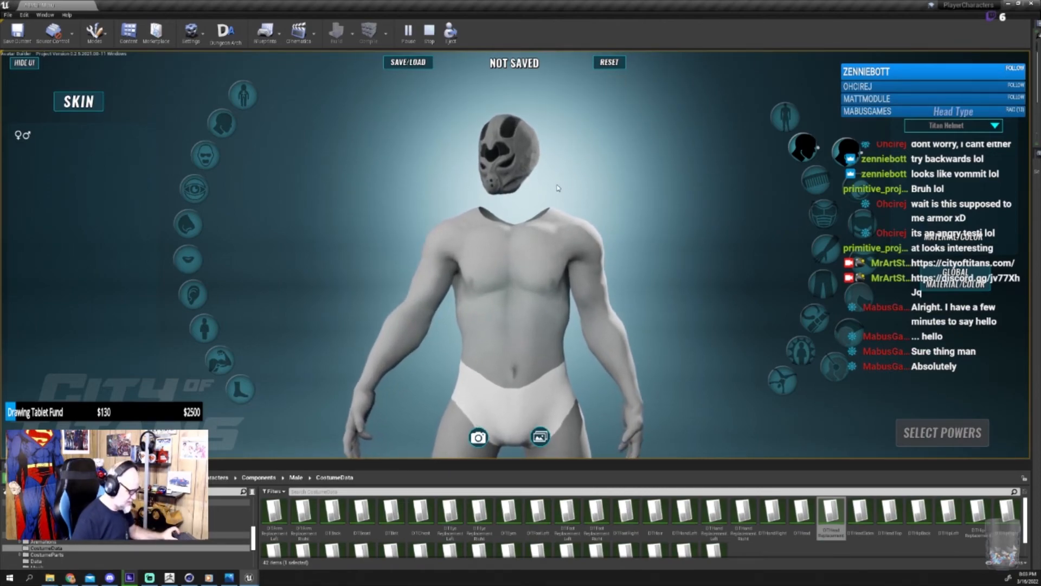
Step: Save the character under the name Titan Armor
{"action": "left_click", "coordinate": [422, 68]}
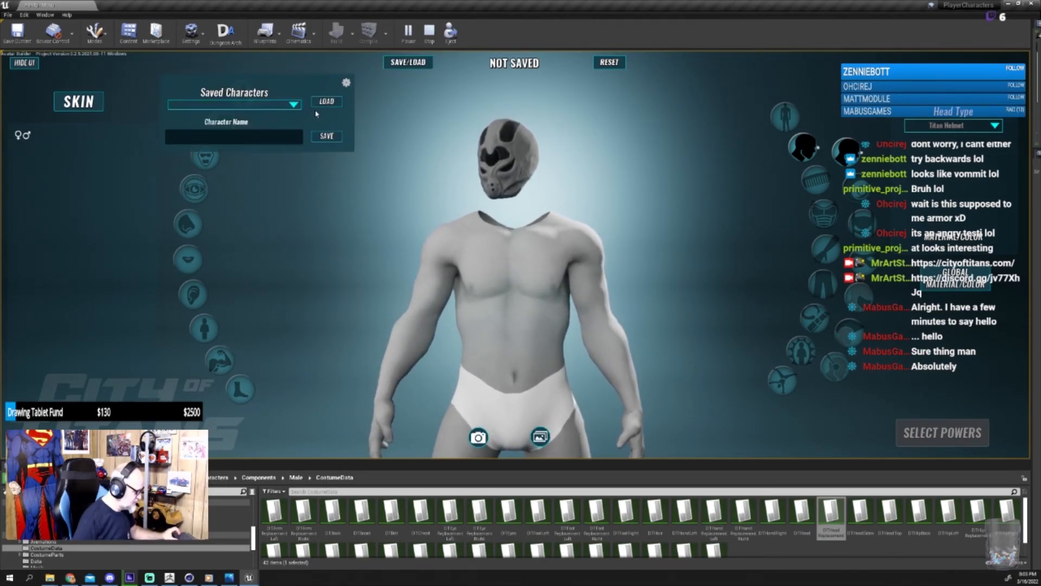
{"action": "left_click", "coordinate": [261, 138]}
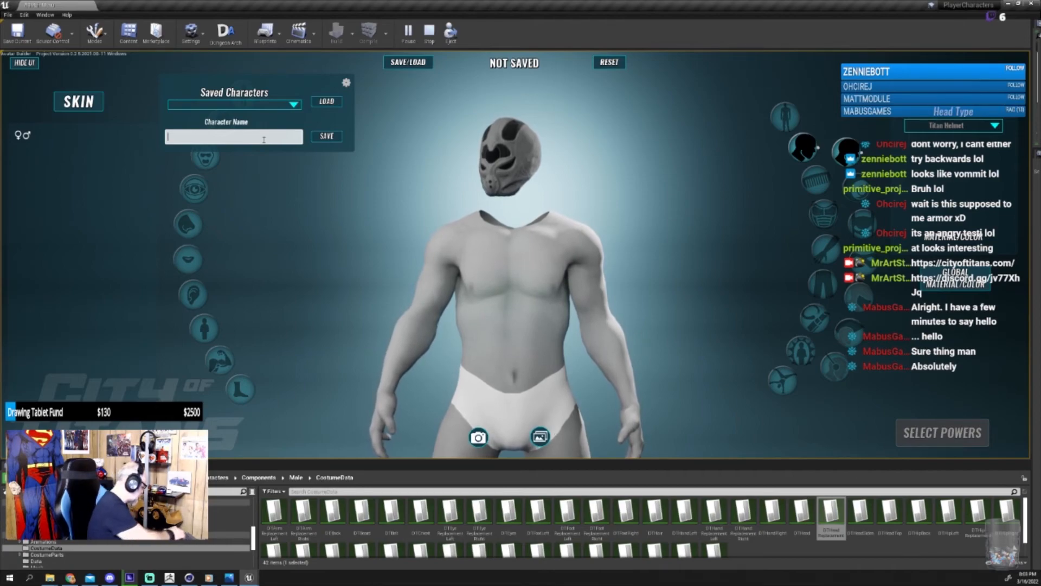
{"action": "type", "text": "Titan Armor"}
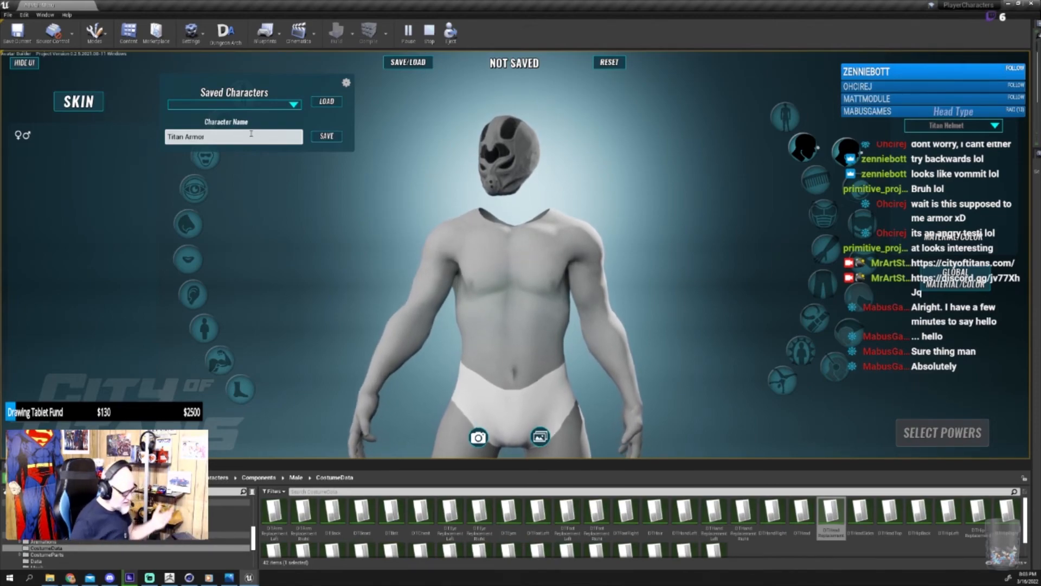
{"action": "left_click", "coordinate": [336, 139]}
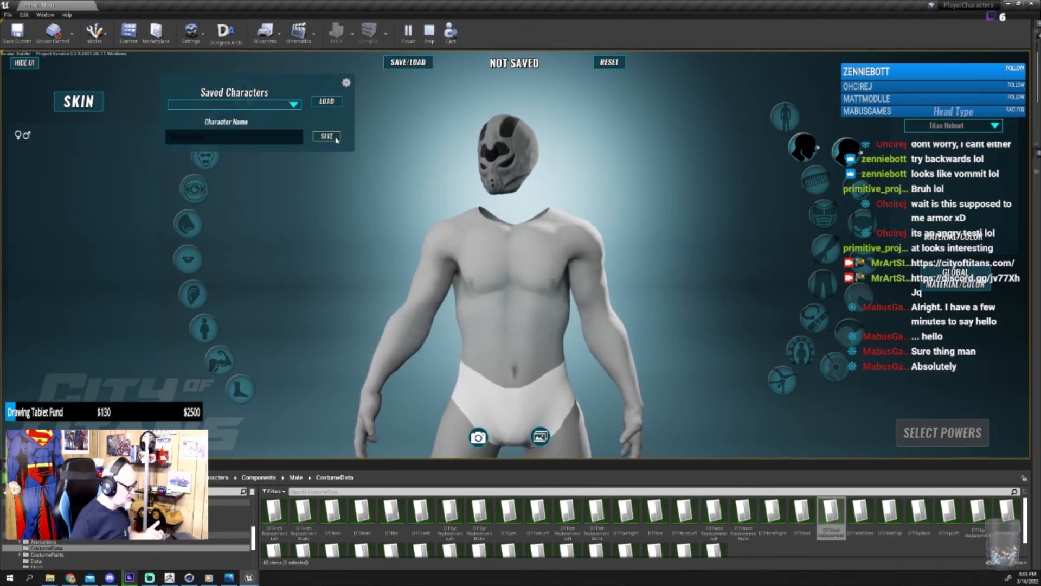
{"action": "left_click", "coordinate": [337, 139]}
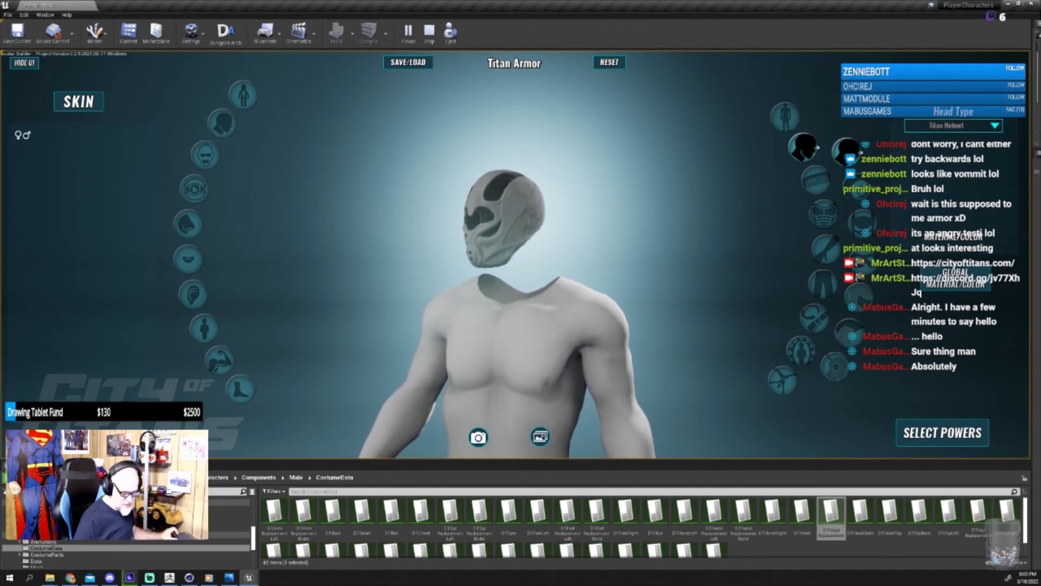
Step: Open the head's material and color settings and set the glow of the helmet's glowing region to 3
{"action": "left_click", "coordinate": [956, 236]}
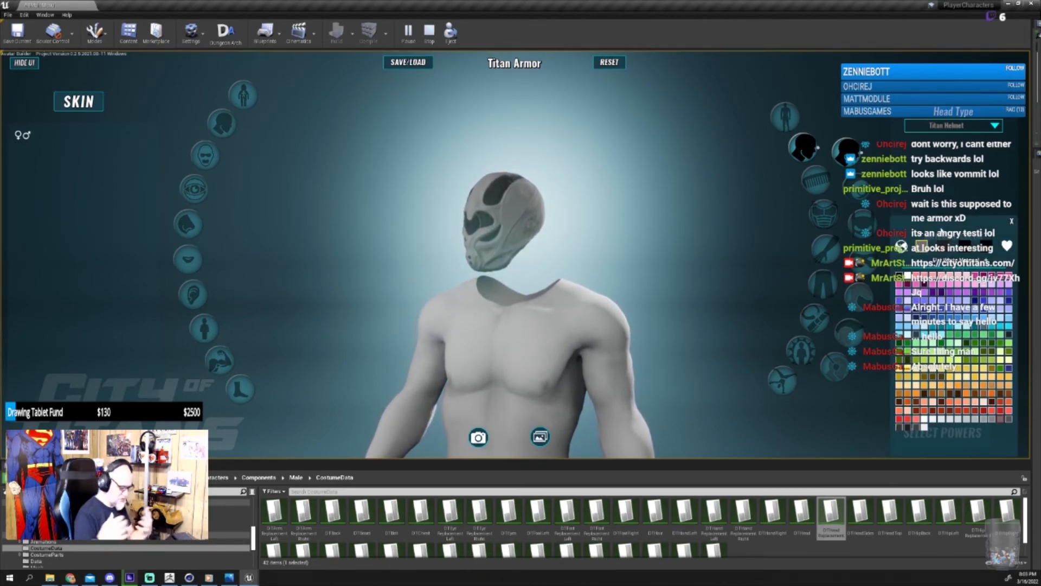
{"action": "left_click", "coordinate": [987, 250]}
{"action": "left_click_drag", "start_coordinate": [918, 447], "coordinate": [934, 446]}
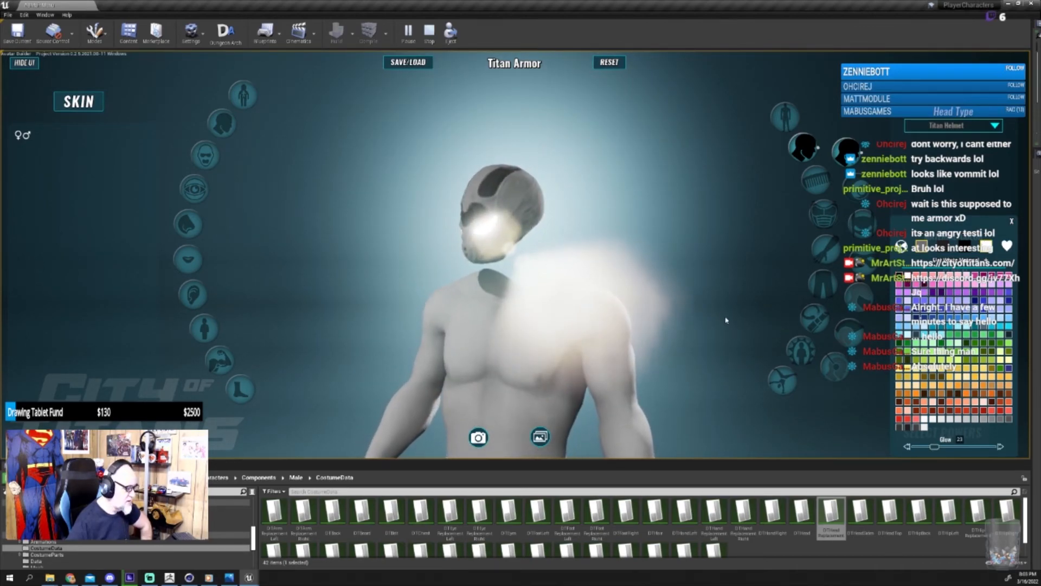
{"action": "left_click_drag", "start_coordinate": [934, 446], "coordinate": [917, 446]}
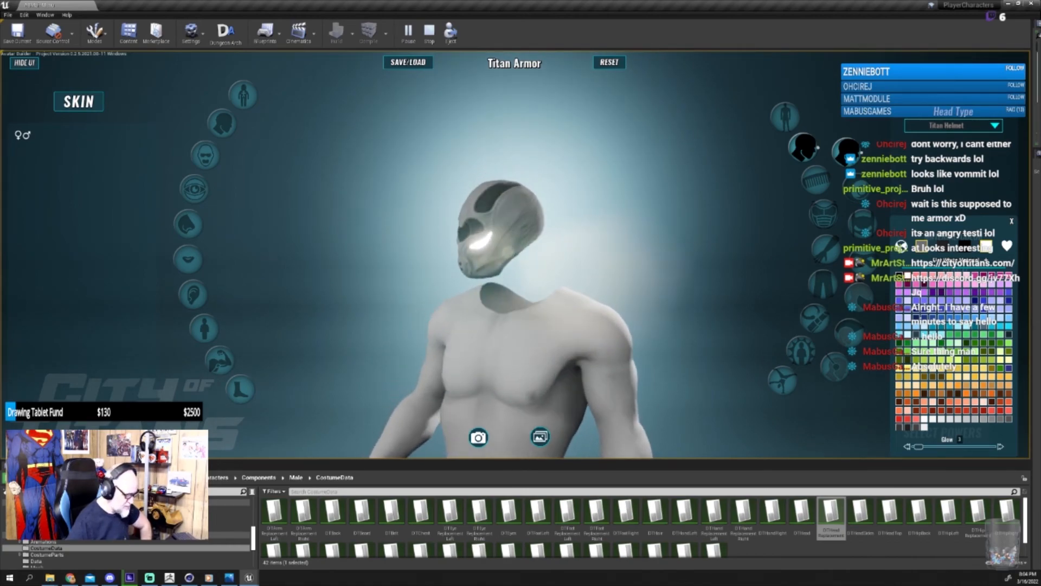
Step: Apply the Armor - Dragon Scales material to the helmet's main shell and inspect the result up close
{"action": "left_click", "coordinate": [919, 249]}
{"action": "left_click", "coordinate": [908, 277]}
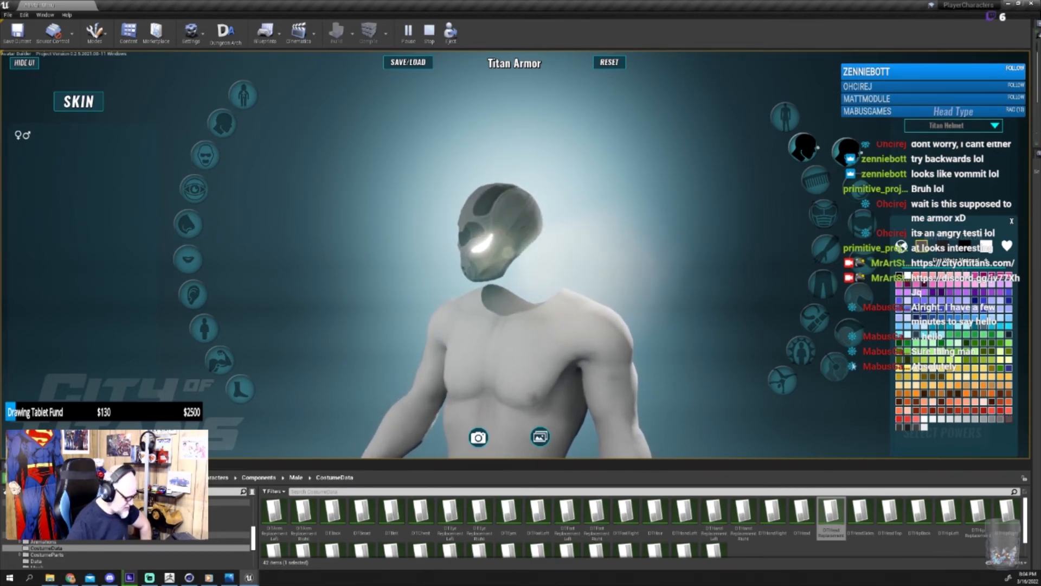
{"action": "left_click", "coordinate": [938, 262]}
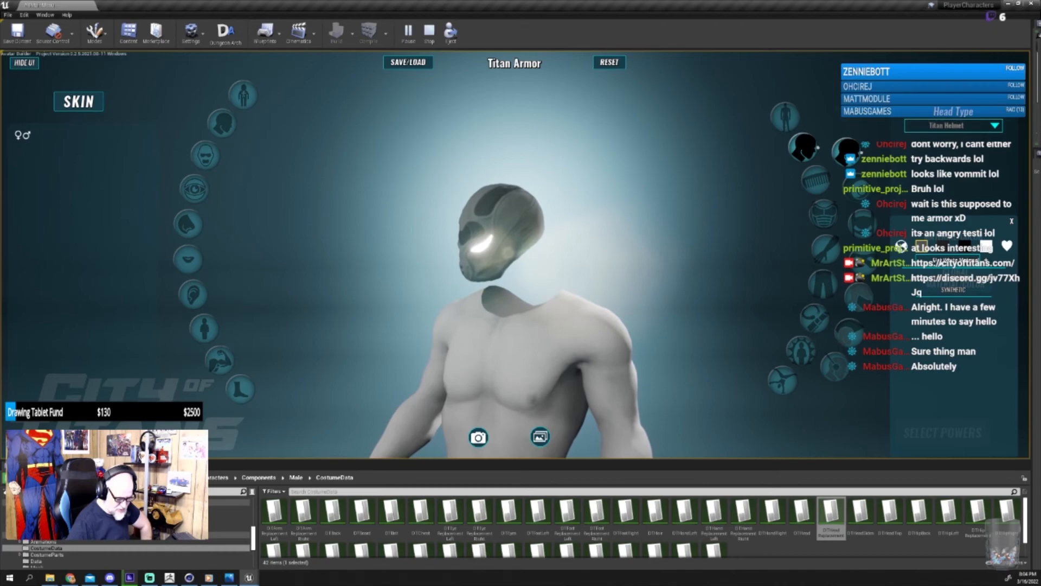
{"action": "left_click", "coordinate": [958, 279]}
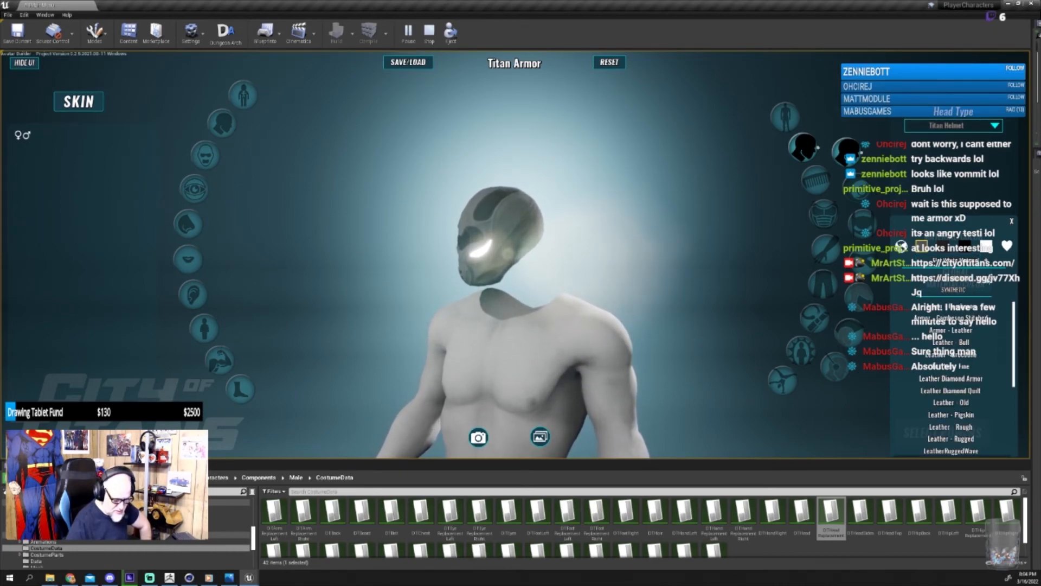
{"action": "left_click", "coordinate": [985, 280]}
{"action": "left_click", "coordinate": [965, 313]}
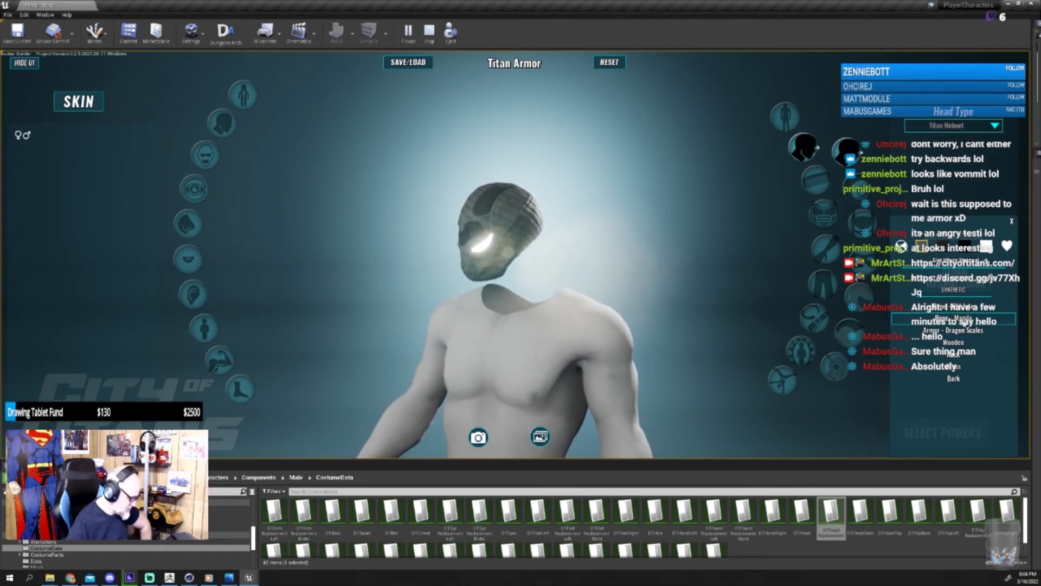
{"action": "left_click", "coordinate": [963, 330]}
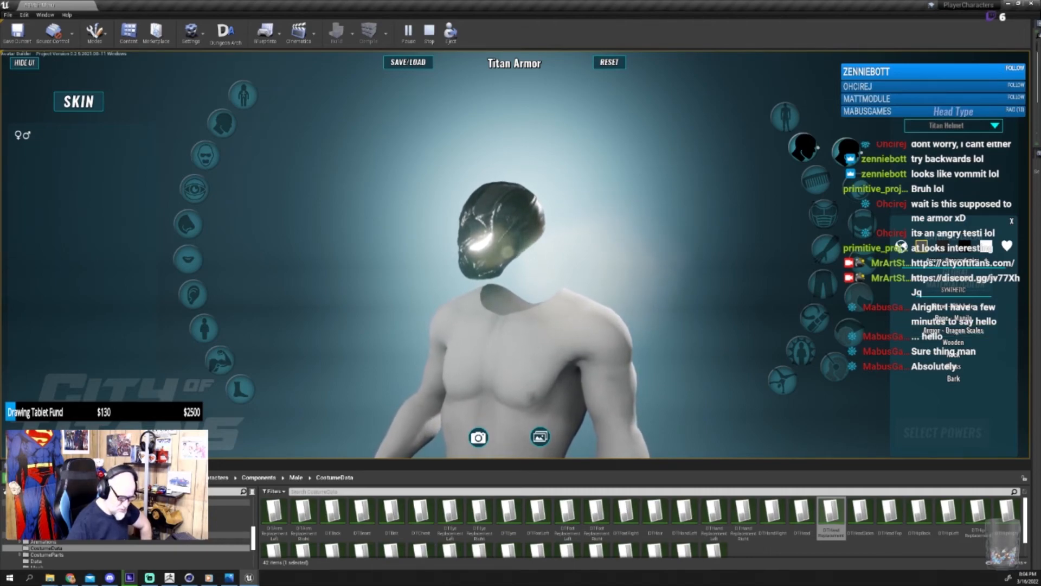
{"action": "scroll", "coordinate": [617, 277], "scroll_direction": "up", "scroll_amount": 5}
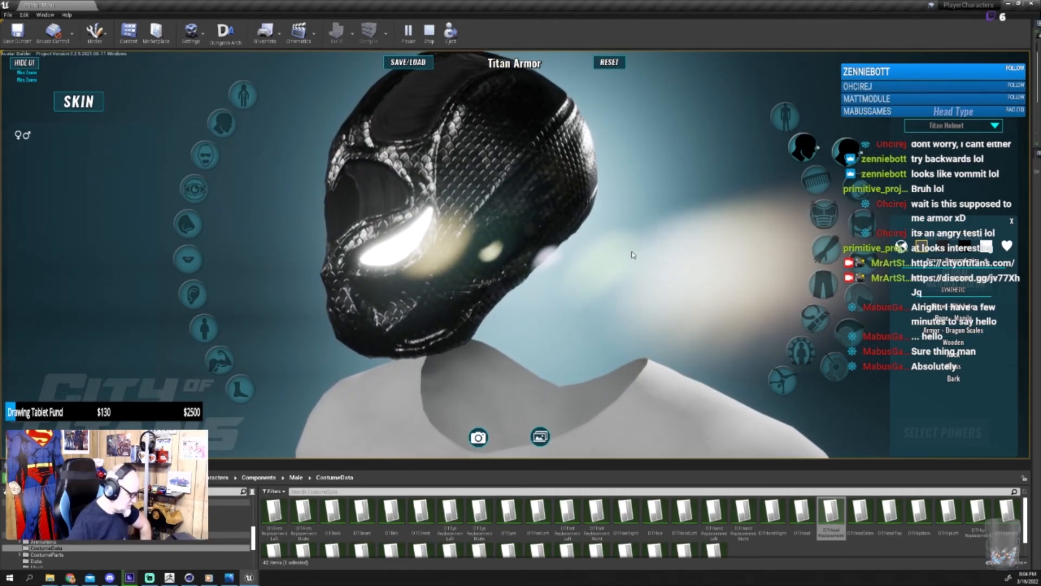
{"action": "mouse_move", "coordinate": [616, 277]}
{"action": "left_mouse_down"}
{"action": "mouse_move", "coordinate": [689, 272]}
{"action": "mouse_move", "coordinate": [690, 335]}
{"action": "mouse_move", "coordinate": [651, 326]}
{"action": "mouse_move", "coordinate": [611, 265]}
{"action": "left_mouse_up"}
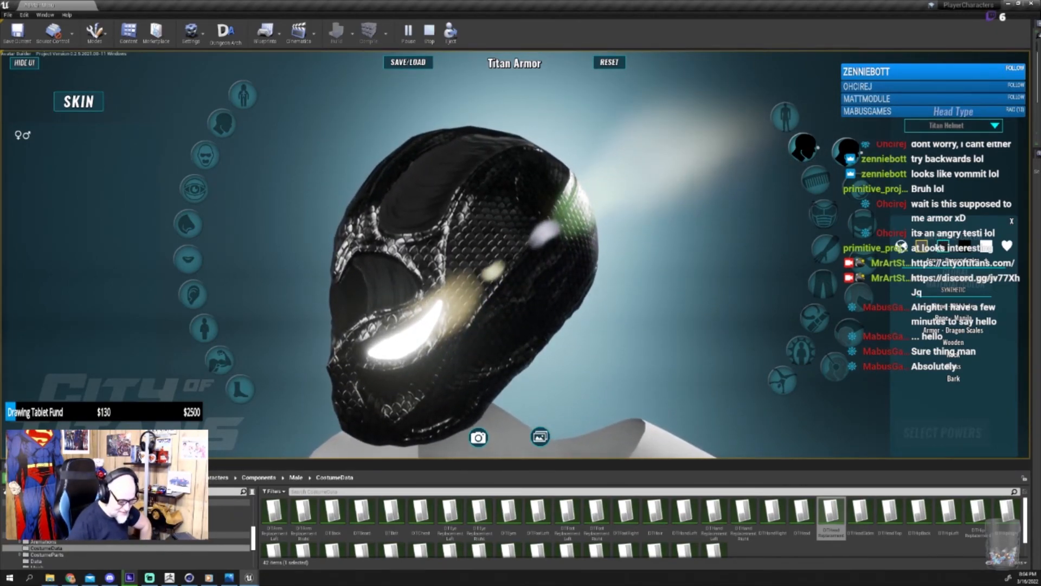
Step: Try white on the helmet's secondary panels, then color them light purple
{"action": "left_click", "coordinate": [943, 247]}
{"action": "left_click", "coordinate": [919, 287]}
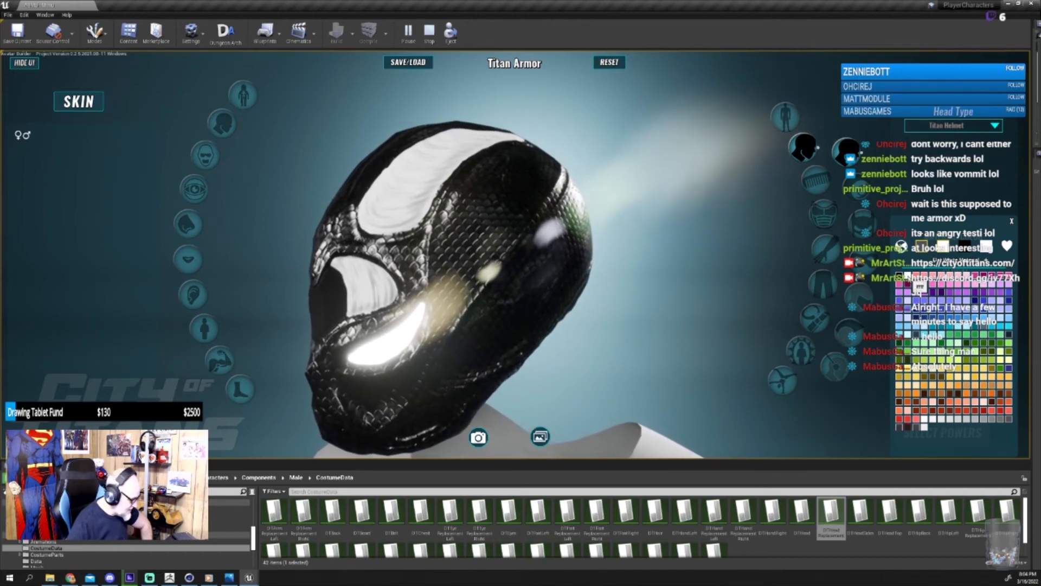
{"action": "left_click", "coordinate": [967, 337]}
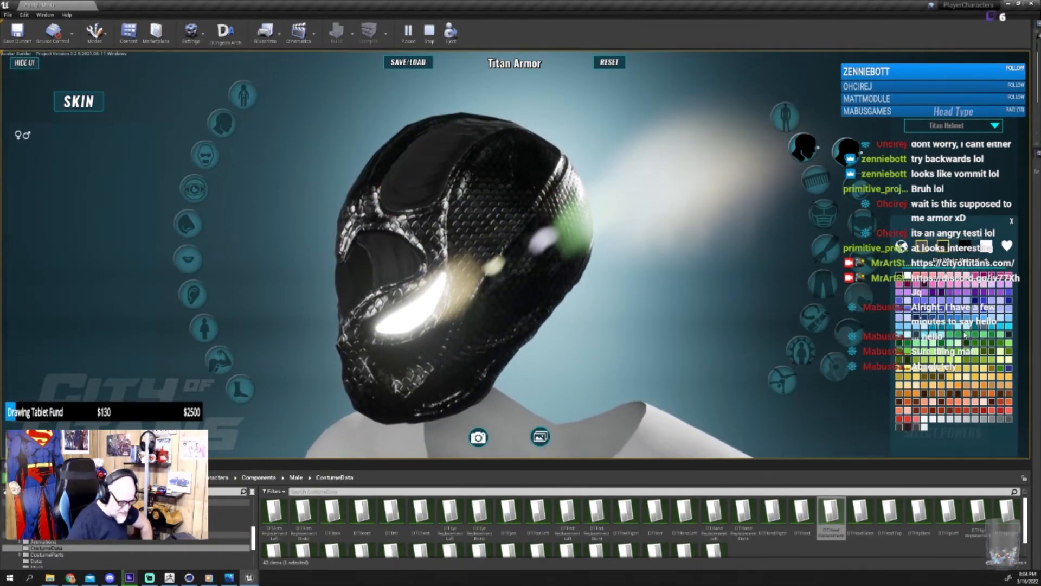
{"action": "left_click", "coordinate": [972, 338]}
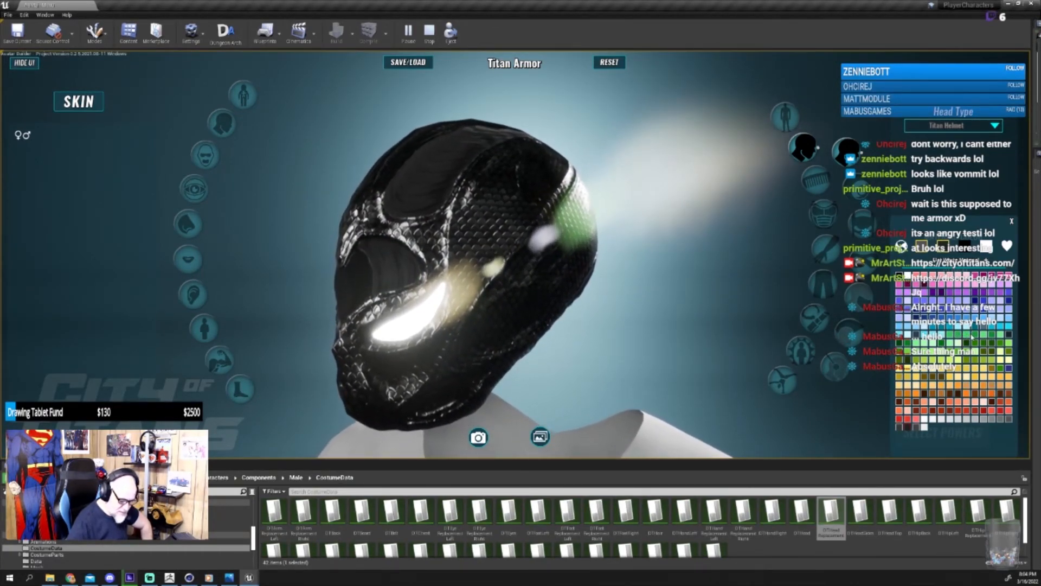
{"action": "left_click", "coordinate": [1008, 285]}
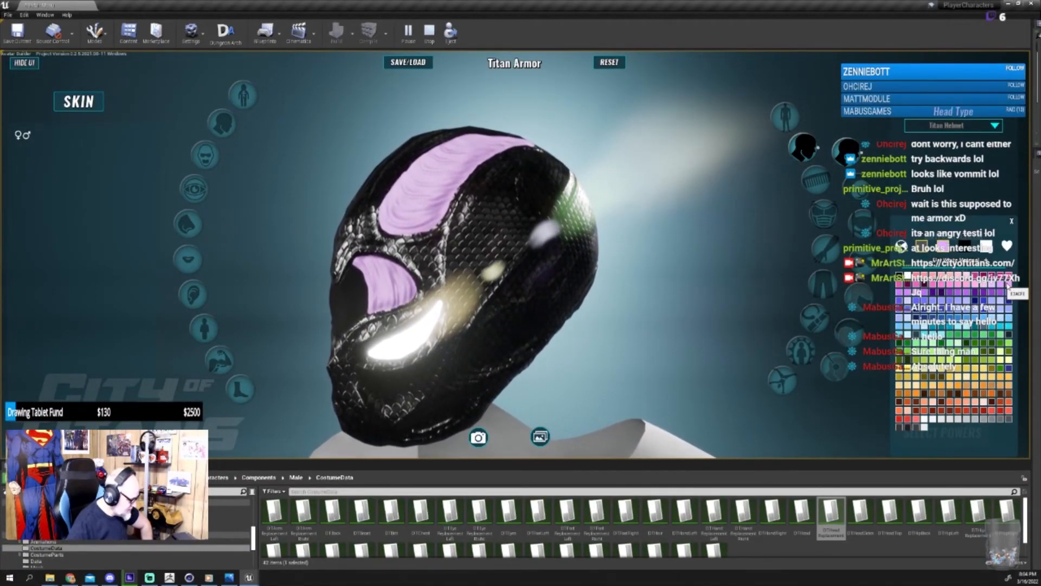
Step: Preview materials such as Wooden, Chainmail, Banded, Glossy Plastic and Plastic Hexagonal on the helmet's light purple panels
{"action": "left_click", "coordinate": [965, 281]}
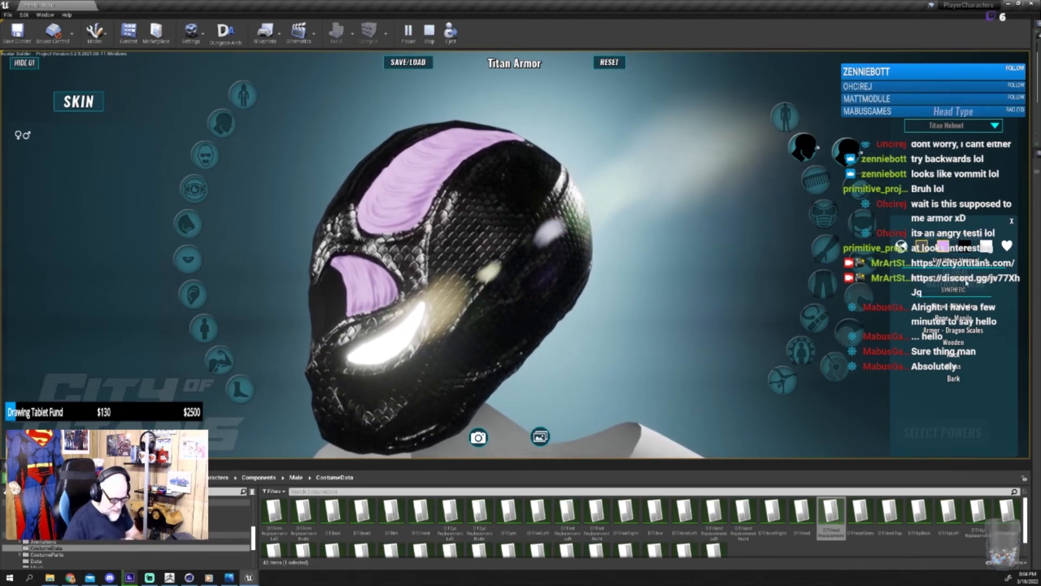
{"action": "left_click", "coordinate": [965, 344]}
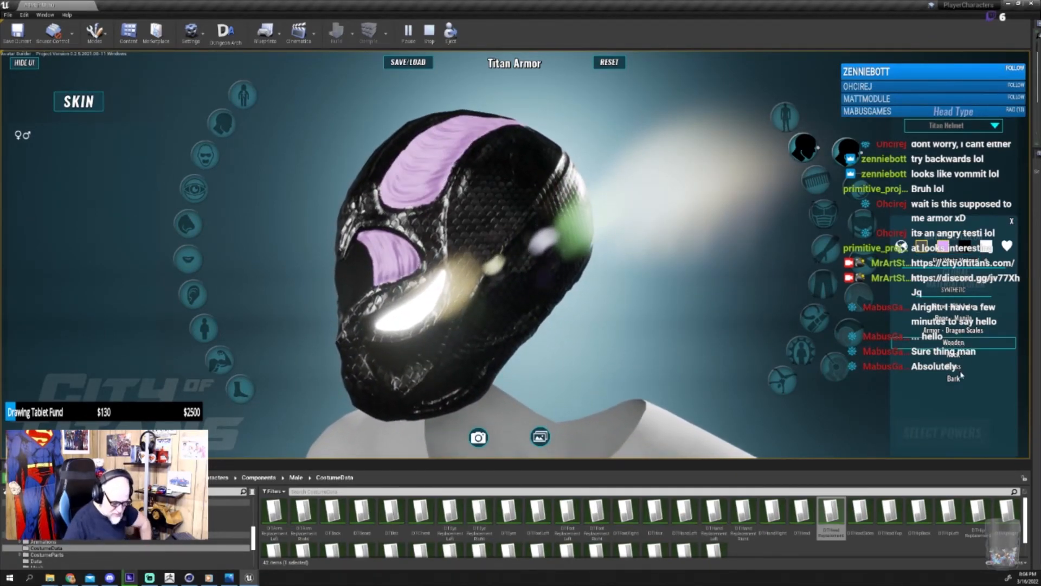
{"action": "left_click", "coordinate": [957, 292]}
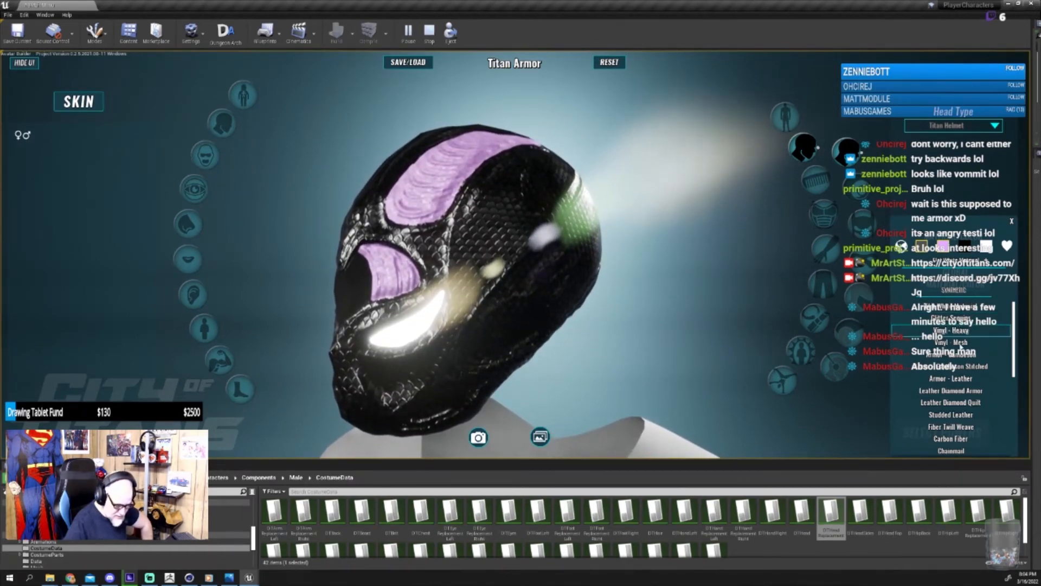
{"action": "scroll", "coordinate": [961, 356], "scroll_direction": "down", "scroll_amount": 5}
{"action": "scroll", "coordinate": [961, 356], "scroll_direction": "down", "scroll_amount": 2}
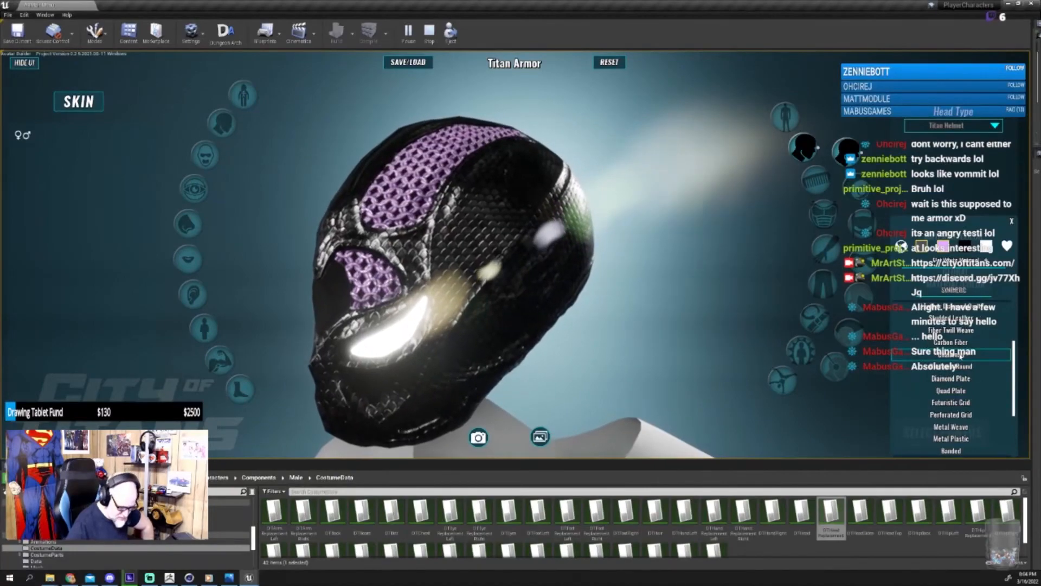
{"action": "scroll", "coordinate": [961, 356], "scroll_direction": "down", "scroll_amount": 3}
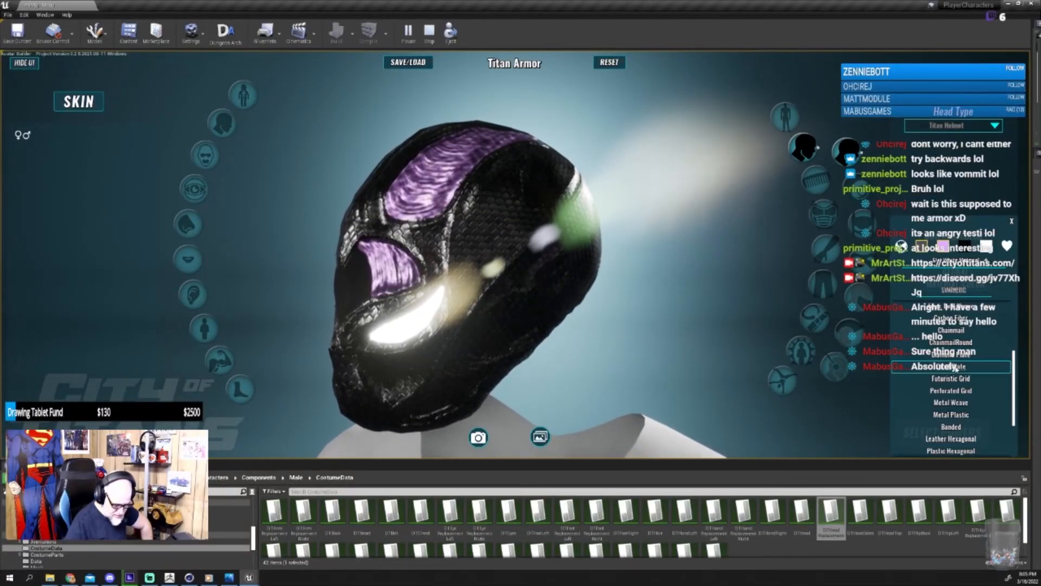
{"action": "scroll", "coordinate": [958, 365], "scroll_direction": "down", "scroll_amount": 1}
{"action": "scroll", "coordinate": [956, 368], "scroll_direction": "down", "scroll_amount": 3}
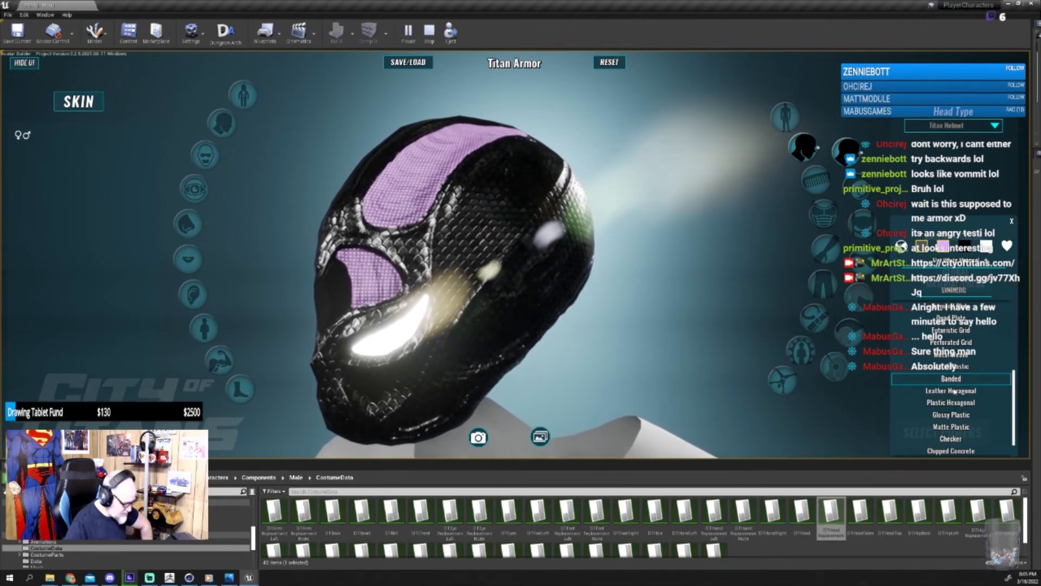
{"action": "scroll", "coordinate": [953, 391], "scroll_direction": "down", "scroll_amount": 2}
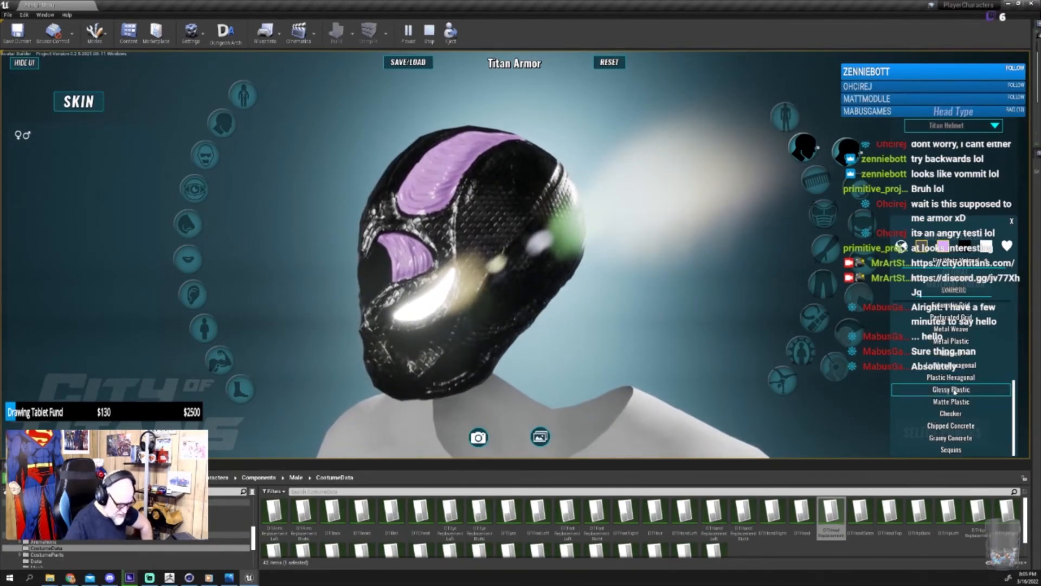
{"action": "scroll", "coordinate": [954, 392], "scroll_direction": "up", "scroll_amount": 1}
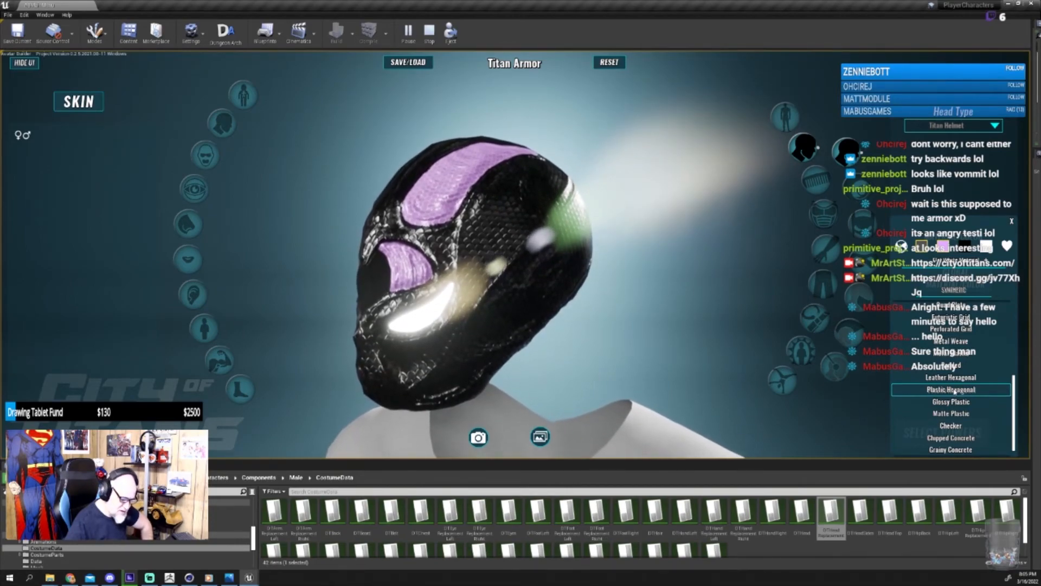
{"action": "left_click", "coordinate": [953, 391]}
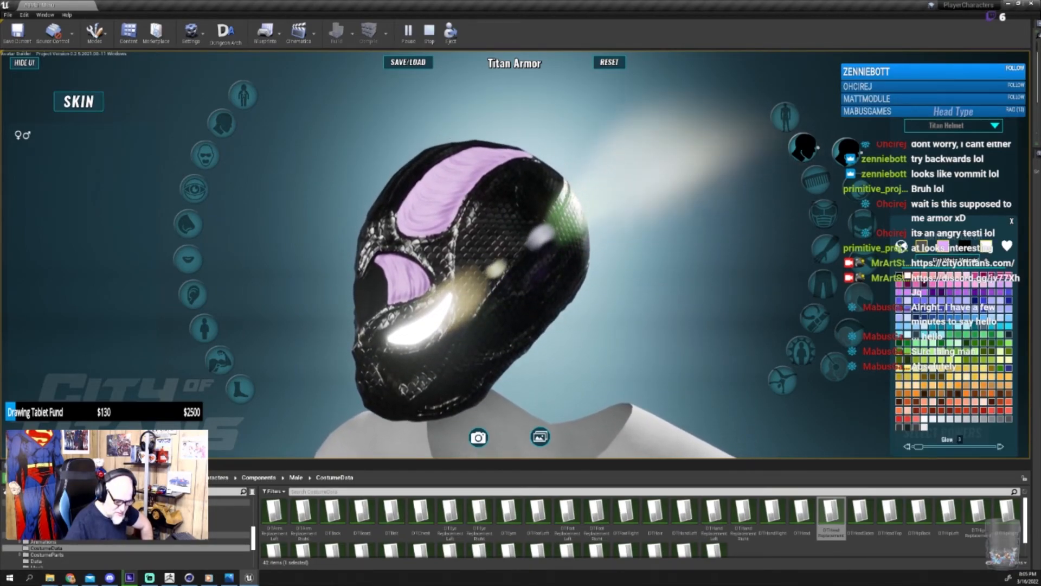
Step: Reduce the glow of the helmet's glowing region to 1
{"action": "left_click", "coordinate": [974, 257]}
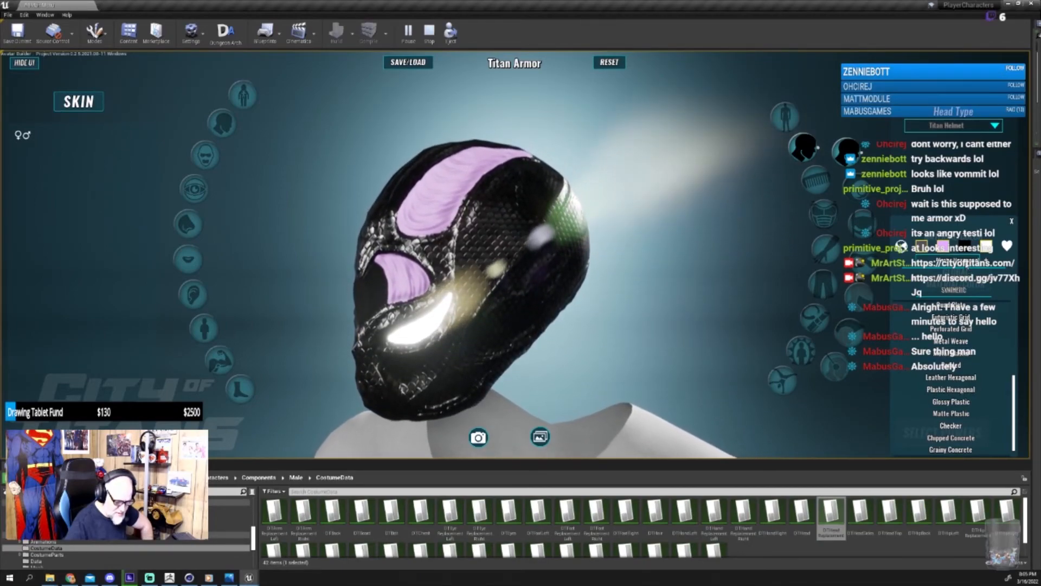
{"action": "left_click", "coordinate": [986, 249]}
{"action": "left_click_drag", "start_coordinate": [919, 446], "coordinate": [914, 447]}
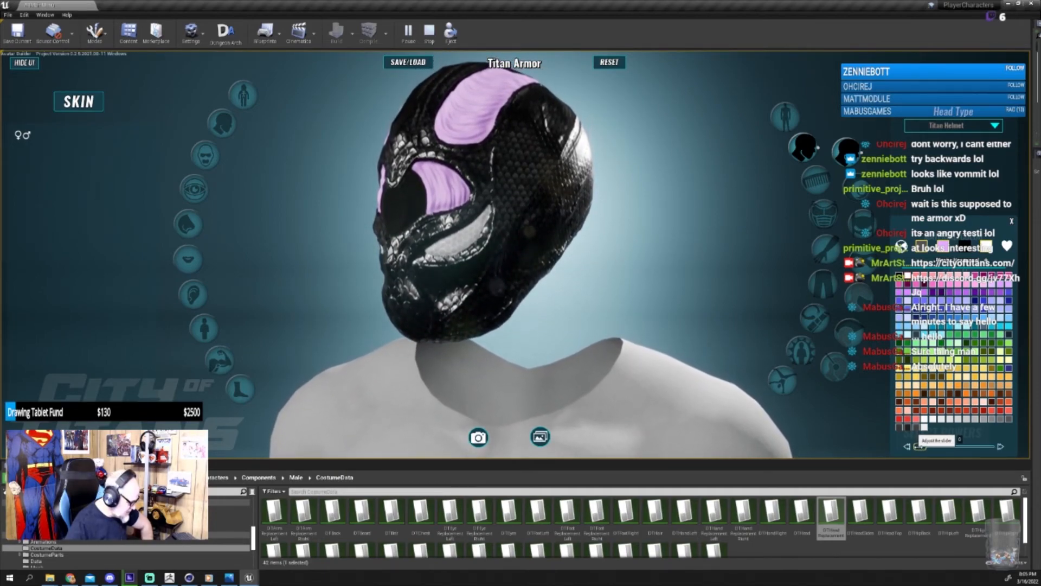
{"action": "left_click_drag", "start_coordinate": [919, 447], "coordinate": [917, 447]}
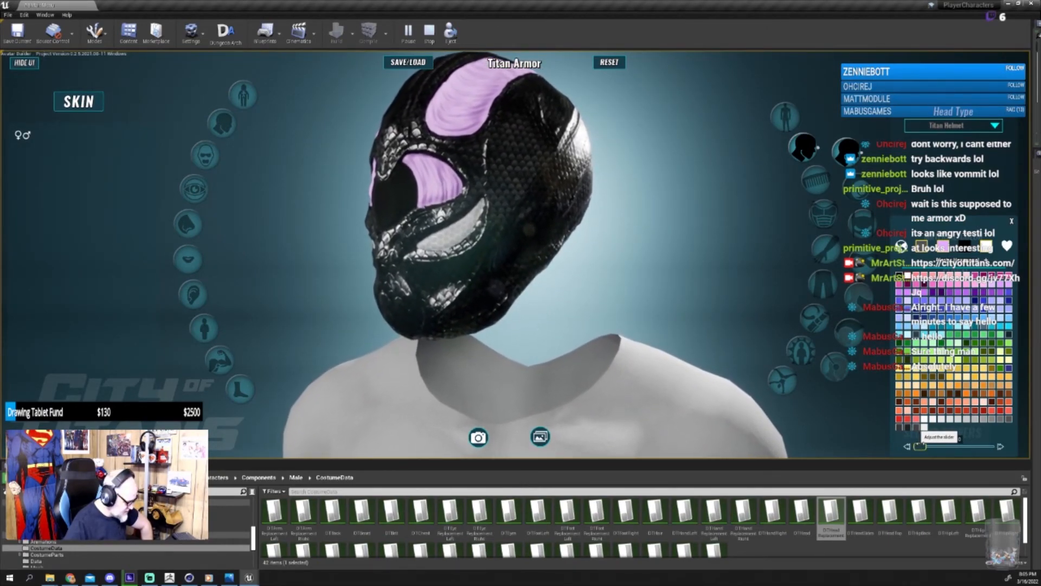
{"action": "left_click_drag", "start_coordinate": [920, 445], "coordinate": [922, 446]}
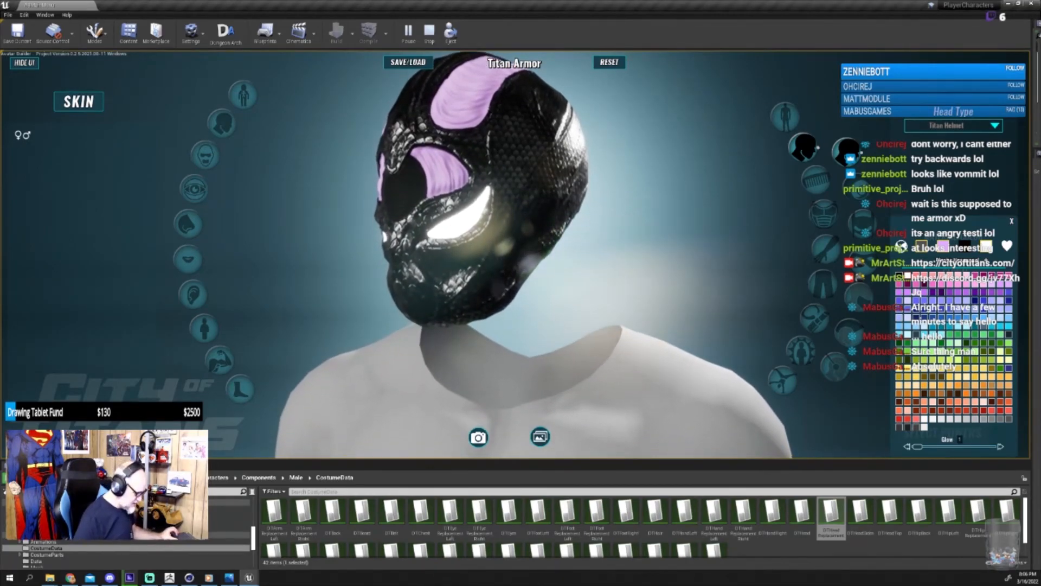
Step: Try a dark purple and other colors from the palette on the black recess at the helmet's front
{"action": "left_click_drag", "start_coordinate": [728, 186], "coordinate": [804, 224]}
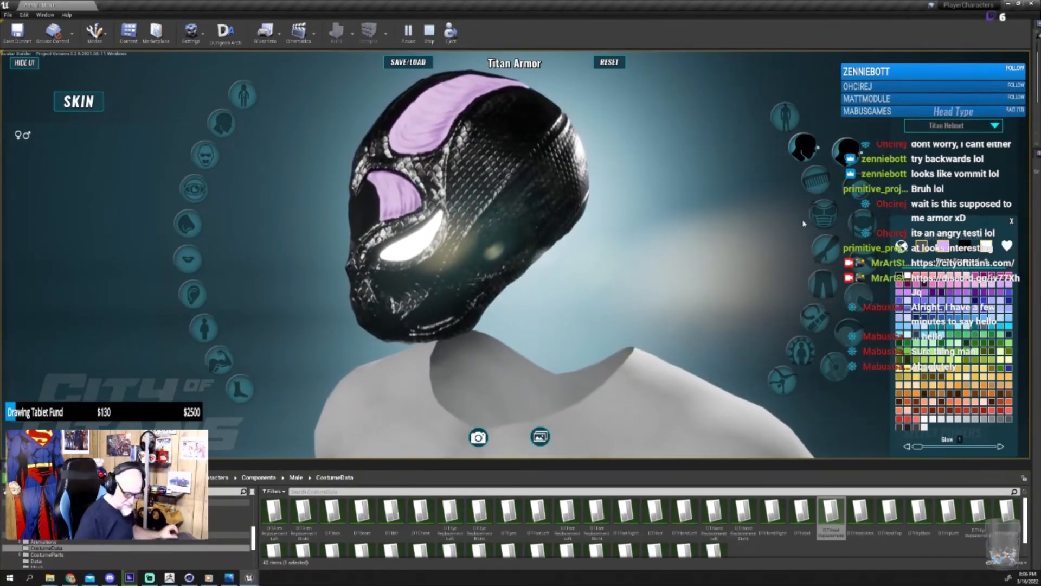
{"action": "left_click", "coordinate": [944, 299]}
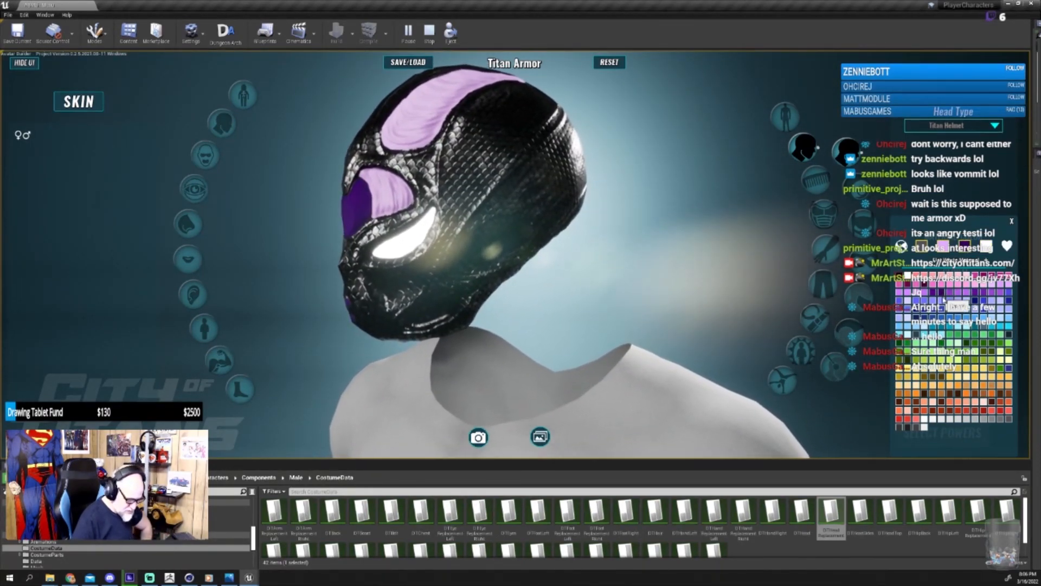
{"action": "left_click", "coordinate": [943, 309]}
{"action": "left_click", "coordinate": [925, 318]}
{"action": "mouse_move", "coordinate": [759, 260]}
{"action": "left_mouse_down"}
{"action": "mouse_move", "coordinate": [770, 252]}
{"action": "mouse_move", "coordinate": [775, 266]}
{"action": "left_mouse_up"}
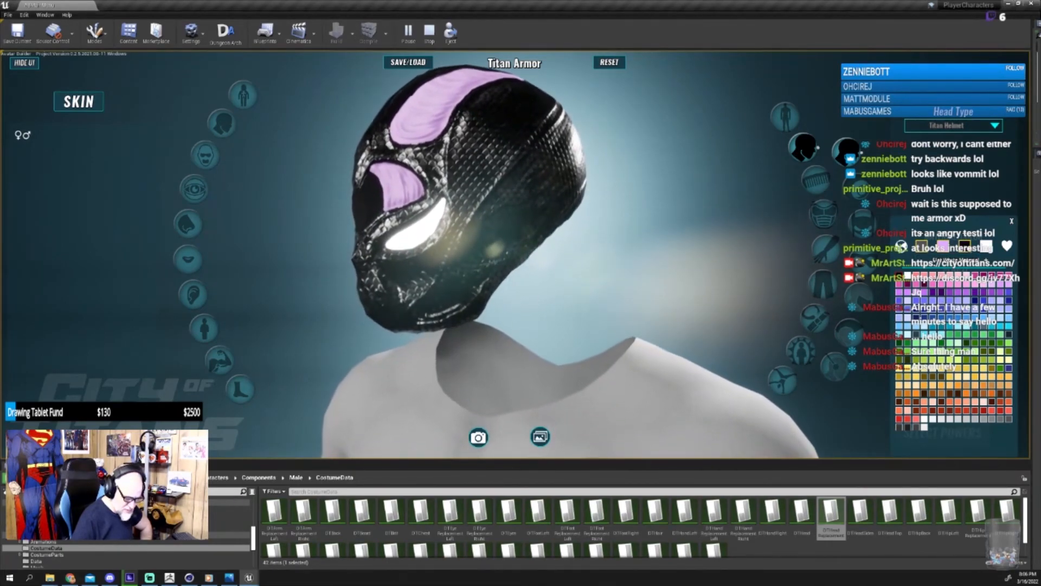
Step: Color the black recess at the helmet's front light grey
{"action": "left_click", "coordinate": [949, 261]}
{"action": "left_click", "coordinate": [924, 281]}
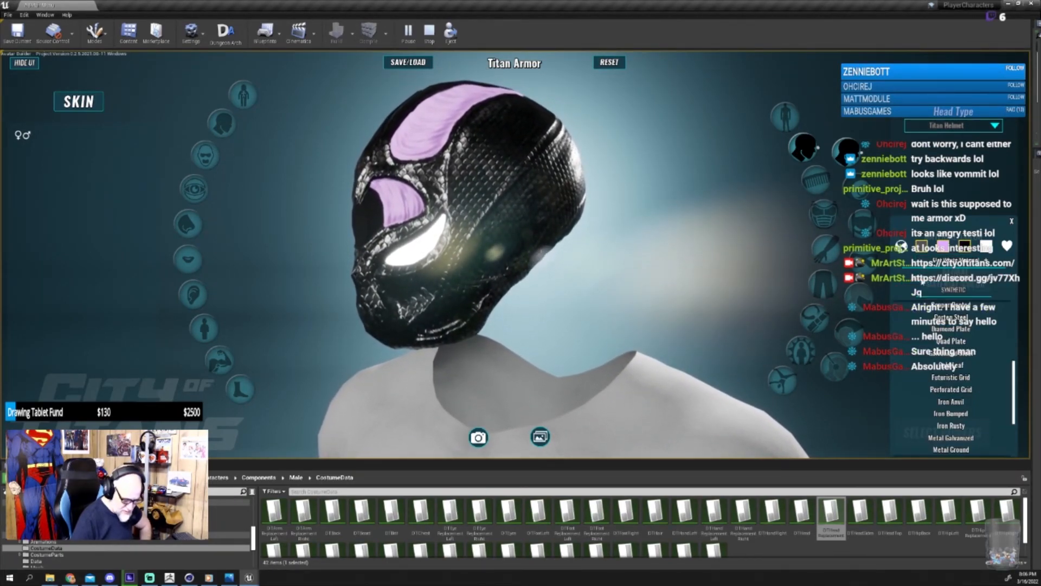
{"action": "left_click", "coordinate": [951, 318]}
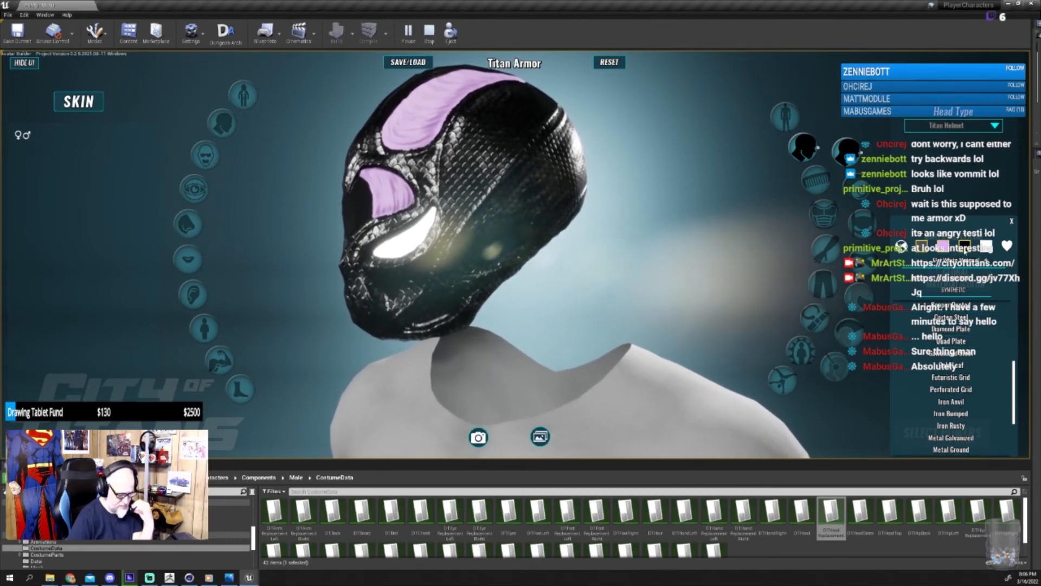
{"action": "left_click", "coordinate": [964, 246]}
{"action": "left_click", "coordinate": [909, 276]}
{"action": "left_click", "coordinate": [948, 391]}
{"action": "left_click", "coordinate": [983, 411]}
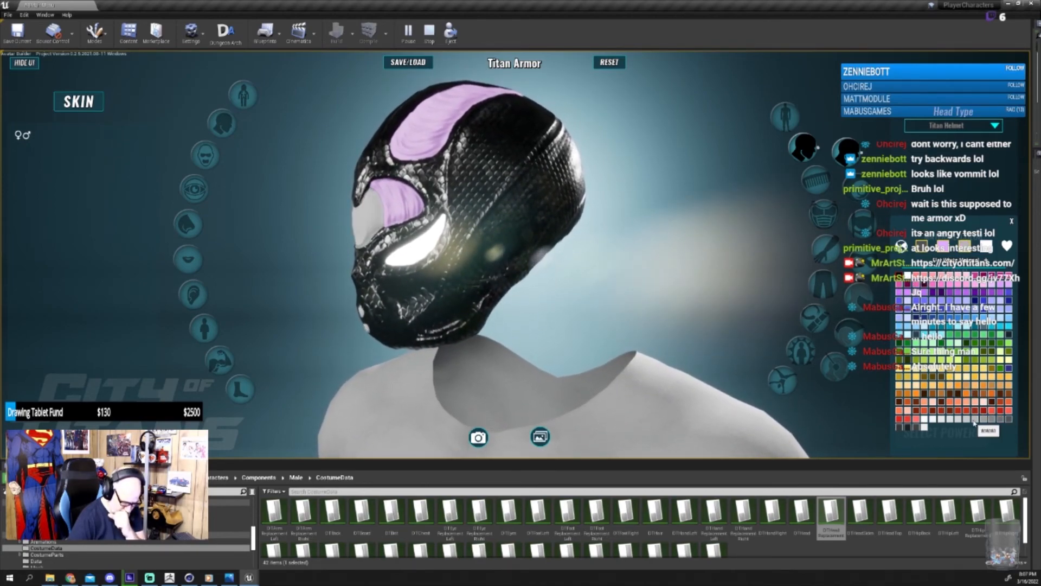
Step: Try materials such as Metallic Powder Paint, Chrome and Bark on the front recess, then give it a shiny metal finish
{"action": "left_click", "coordinate": [946, 265]}
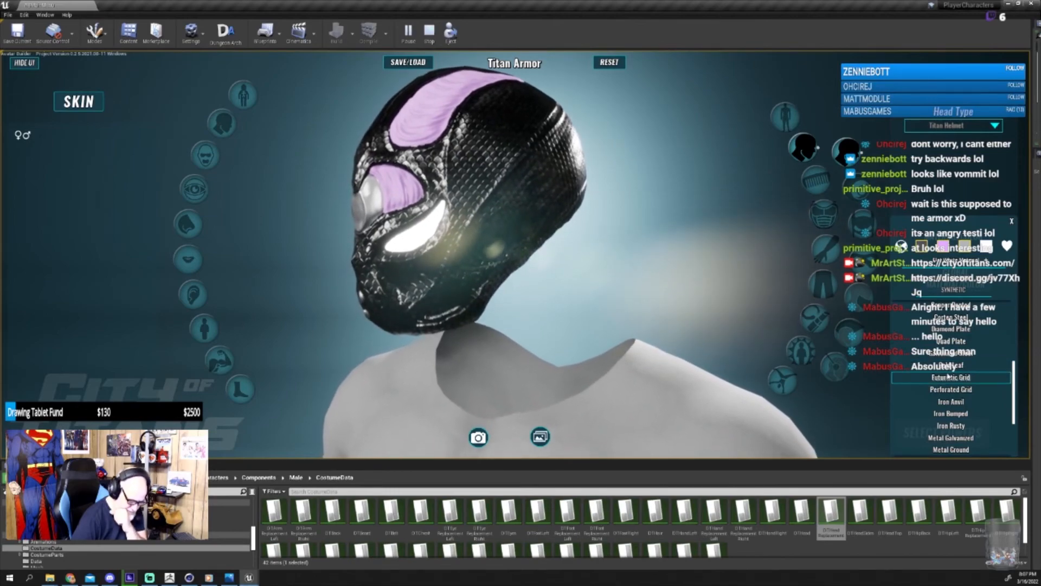
{"action": "scroll", "coordinate": [949, 393], "scroll_direction": "down", "scroll_amount": 3}
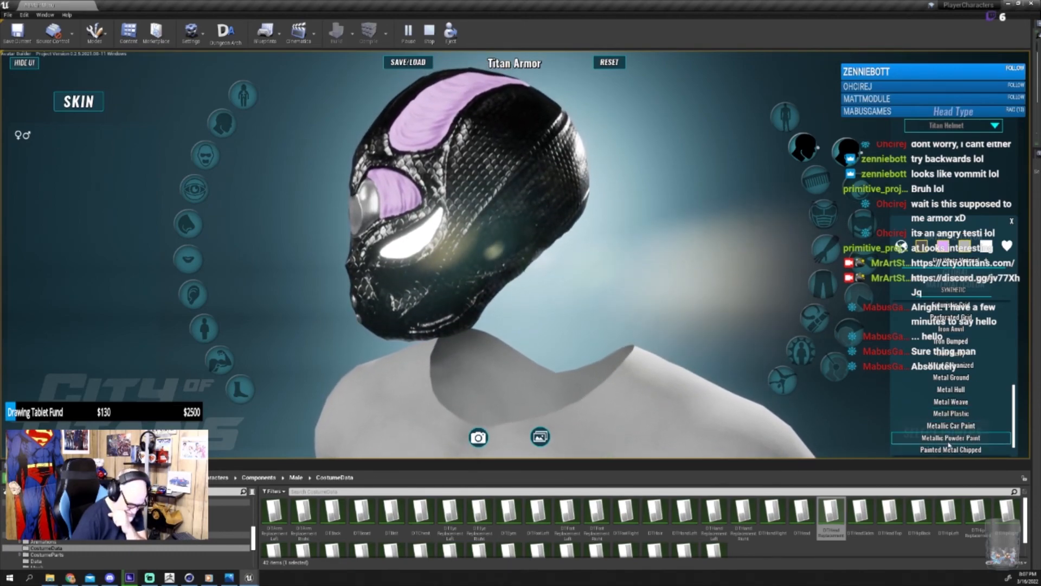
{"action": "scroll", "coordinate": [949, 445], "scroll_direction": "down", "scroll_amount": 1}
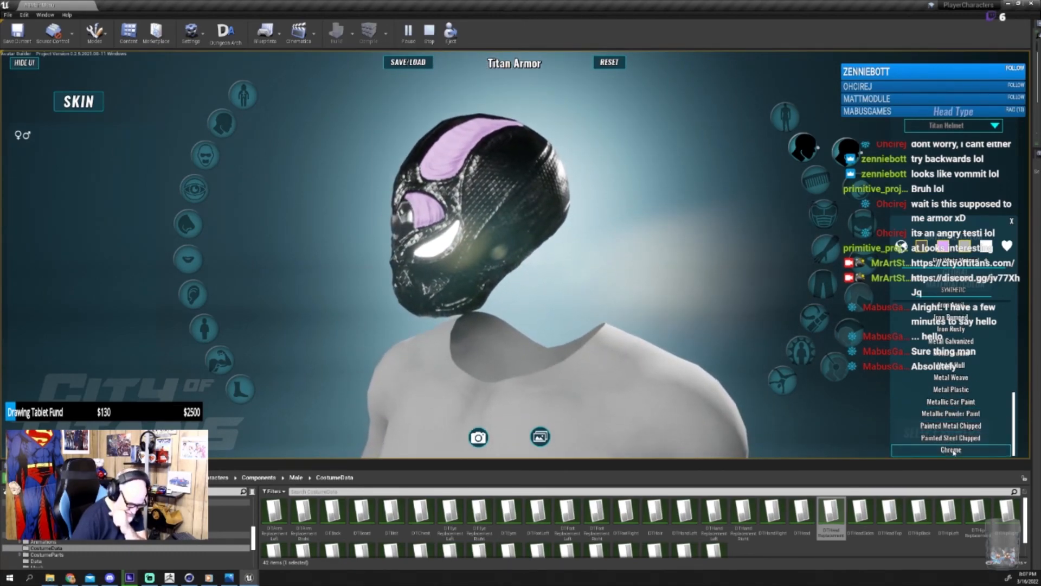
{"action": "scroll", "coordinate": [949, 390], "scroll_direction": "up", "scroll_amount": 3}
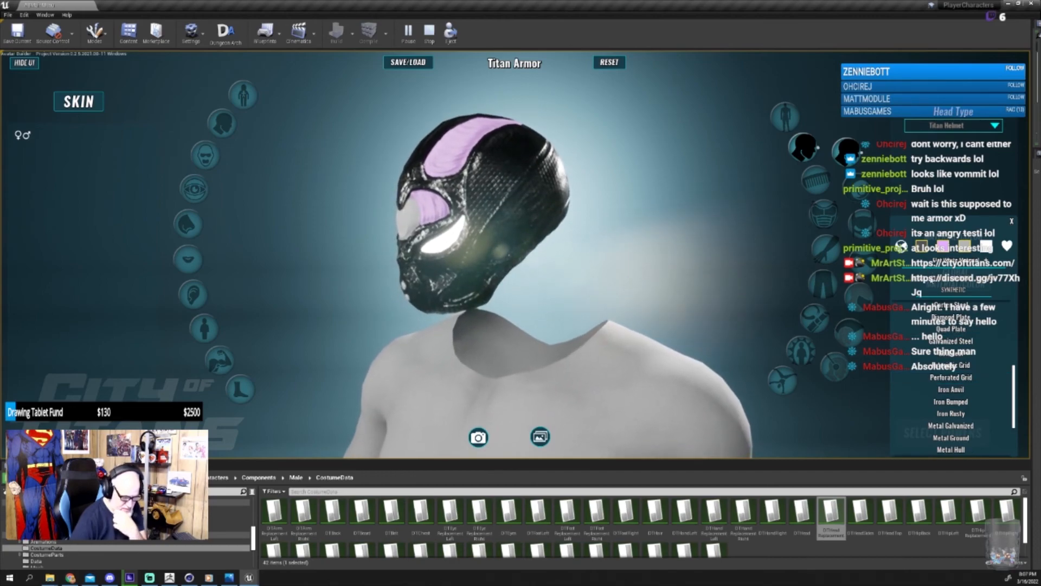
{"action": "scroll", "coordinate": [952, 391], "scroll_direction": "up", "scroll_amount": 5}
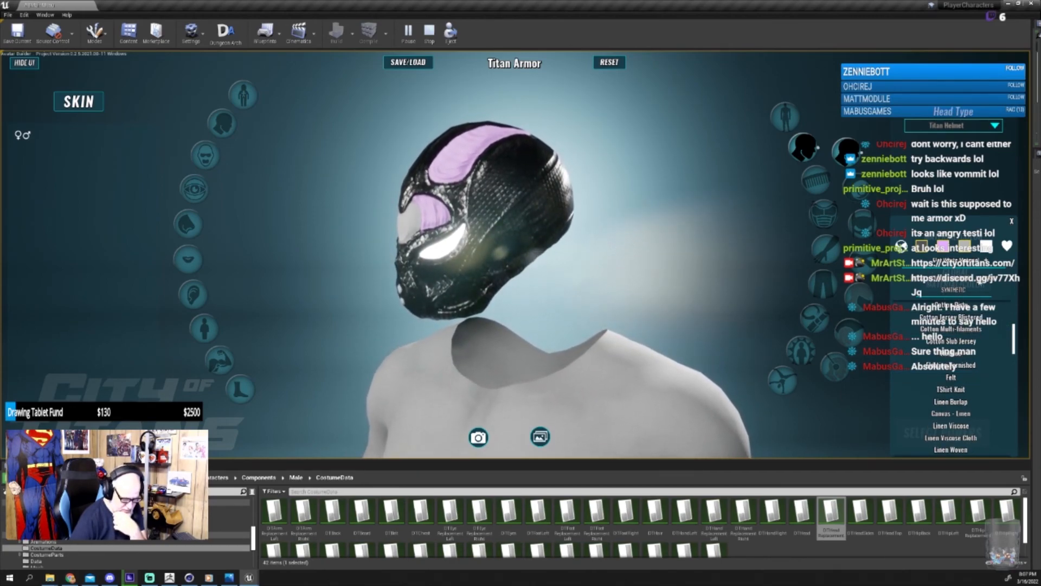
{"action": "scroll", "coordinate": [957, 367], "scroll_direction": "down", "scroll_amount": 10}
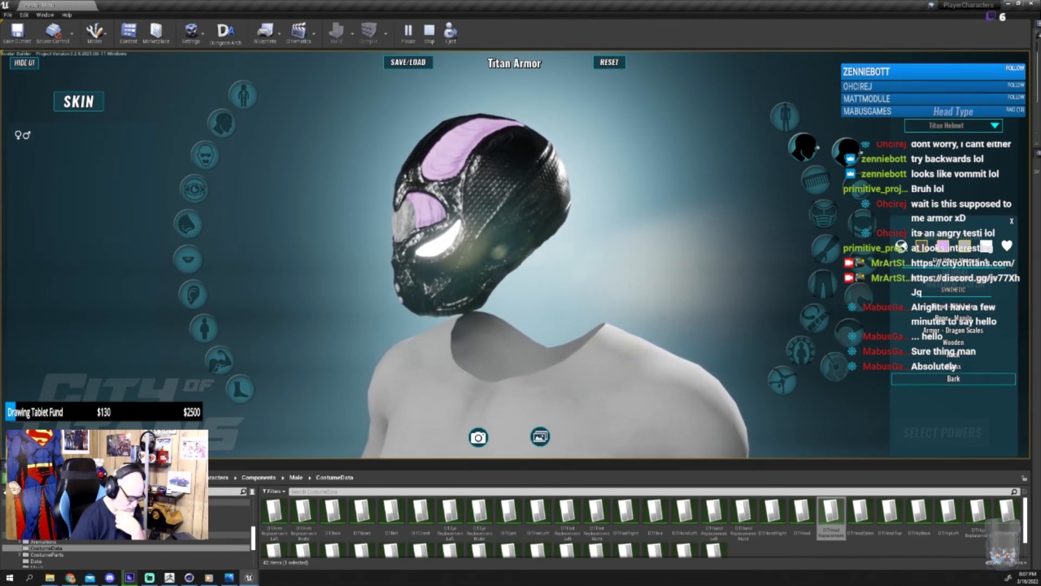
{"action": "left_click", "coordinate": [958, 287]}
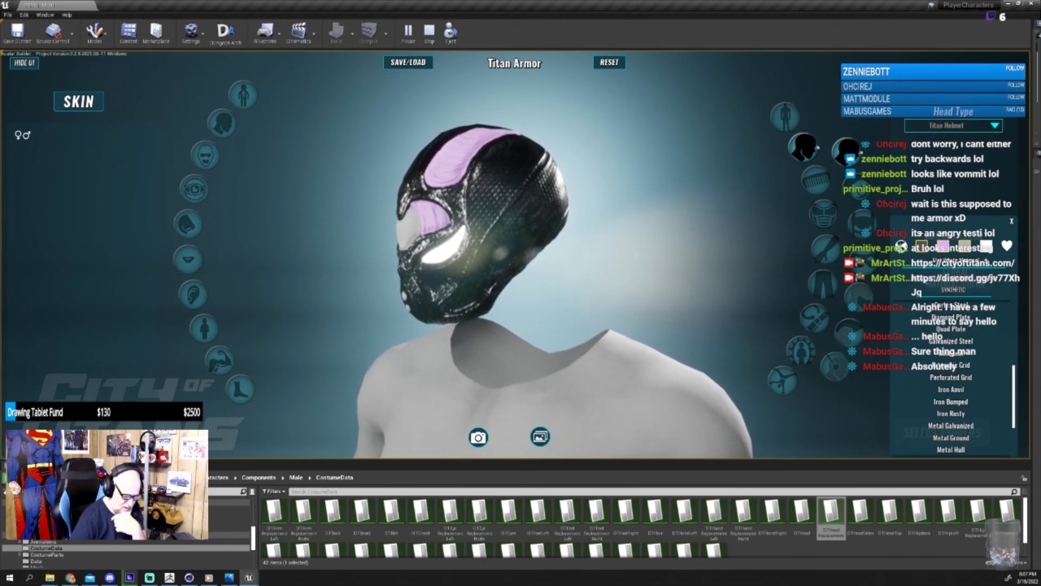
{"action": "scroll", "coordinate": [950, 314], "scroll_direction": "up", "scroll_amount": 8}
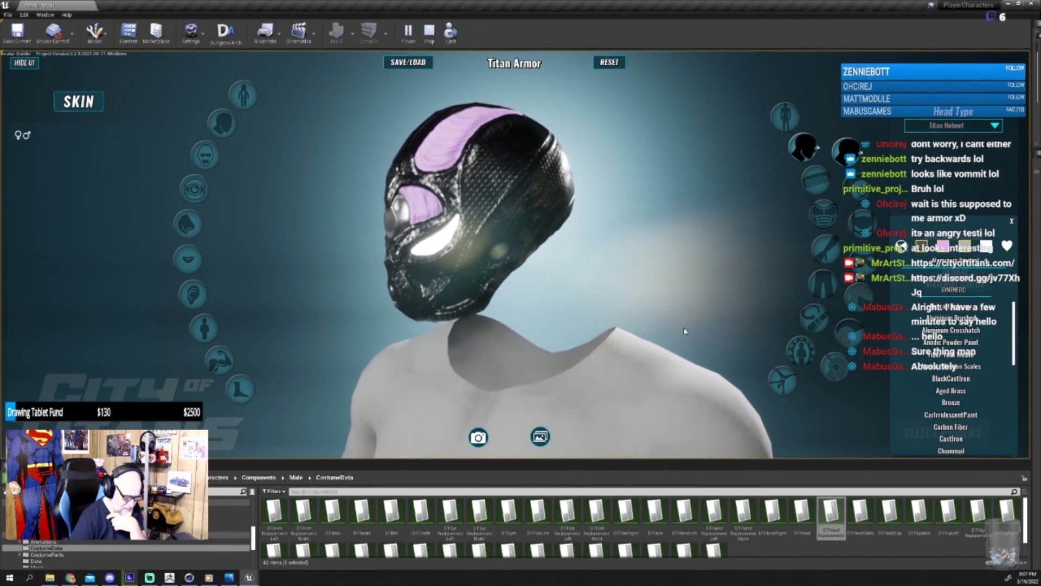
{"action": "left_click_drag", "start_coordinate": [698, 333], "coordinate": [770, 333]}
{"action": "left_click_drag", "start_coordinate": [648, 260], "coordinate": [613, 248]}
{"action": "scroll", "coordinate": [638, 252], "scroll_direction": "up", "scroll_amount": 4}
{"action": "scroll", "coordinate": [636, 251], "scroll_direction": "down", "scroll_amount": 7}
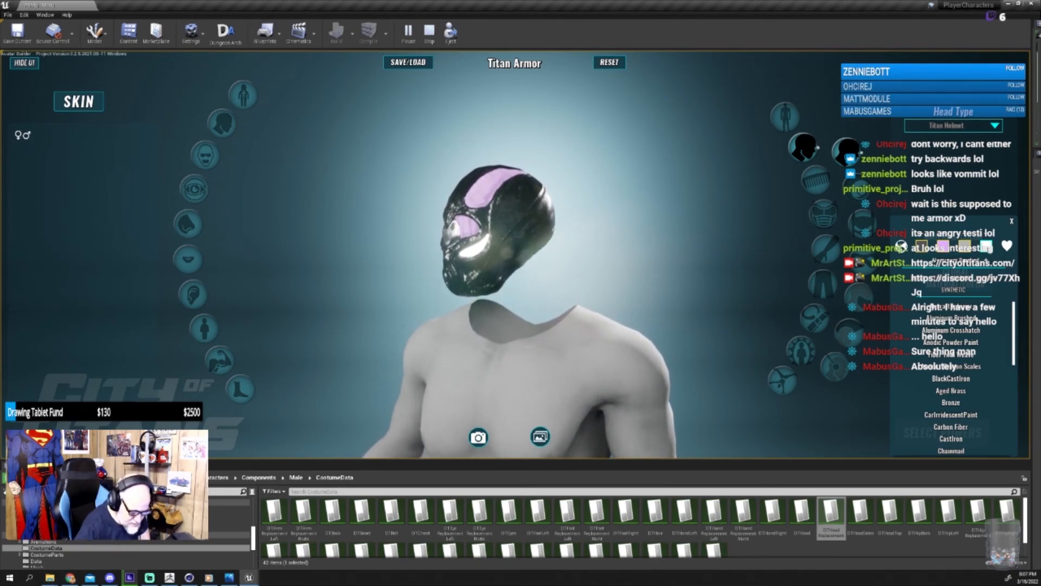
Step: Color the front recess a neutral grey and bring up the leather materials for the helmet's main surface
{"action": "left_click", "coordinate": [986, 247]}
{"action": "left_click", "coordinate": [970, 249]}
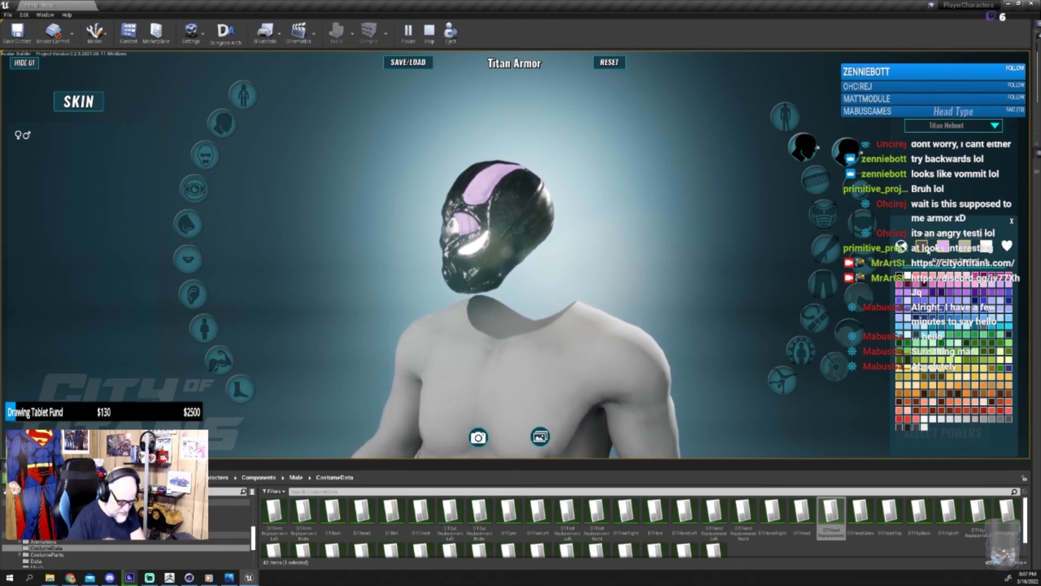
{"action": "left_click", "coordinate": [936, 261]}
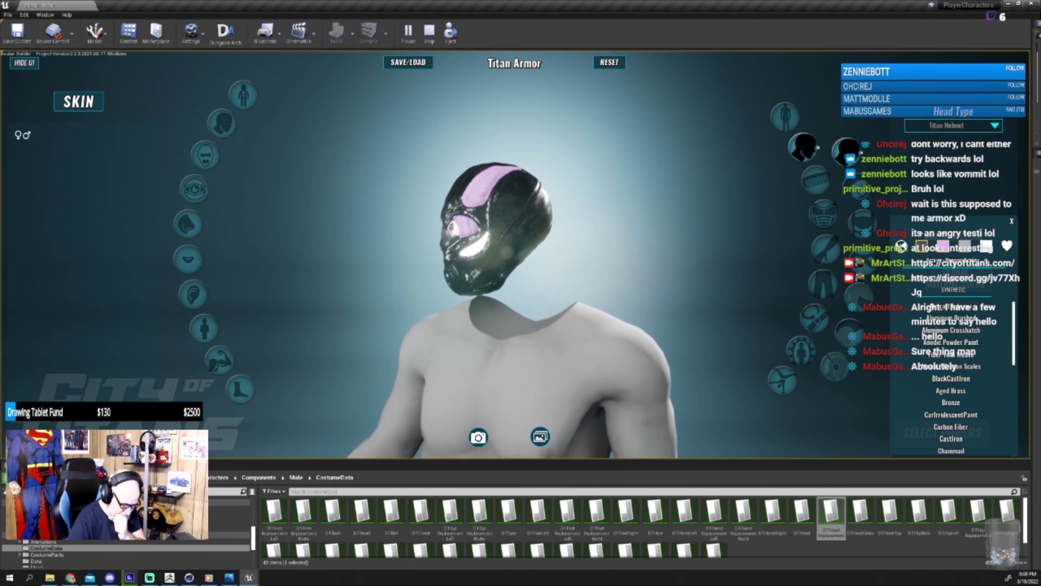
{"action": "left_click", "coordinate": [945, 279]}
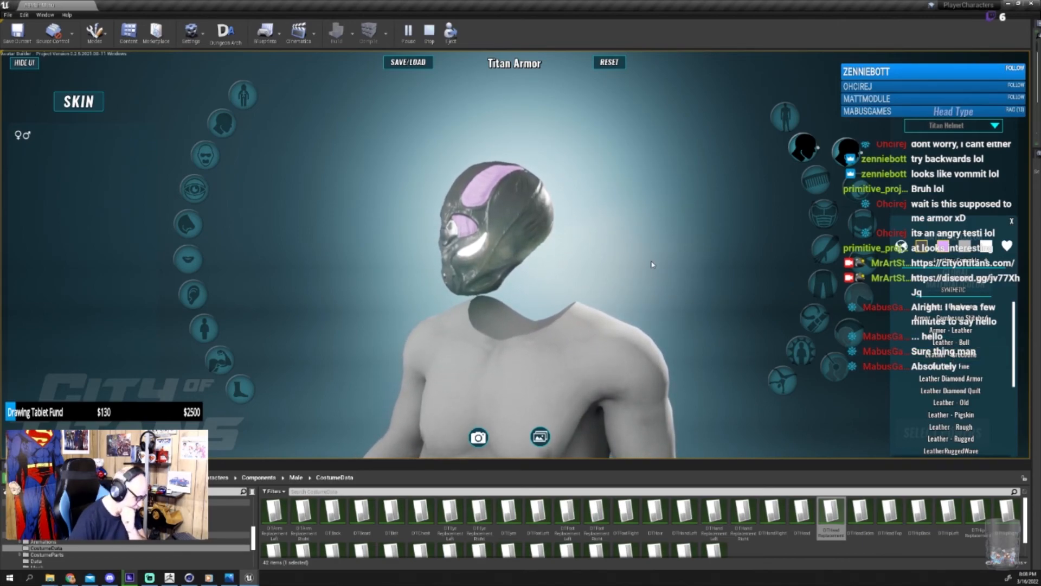
Step: Examine the recolored helmet and its fit above the bare torso from the side and front, near and far
{"action": "mouse_move", "coordinate": [629, 253]}
{"action": "left_mouse_down"}
{"action": "mouse_move", "coordinate": [759, 252]}
{"action": "mouse_move", "coordinate": [770, 271]}
{"action": "mouse_move", "coordinate": [635, 257]}
{"action": "left_mouse_up"}
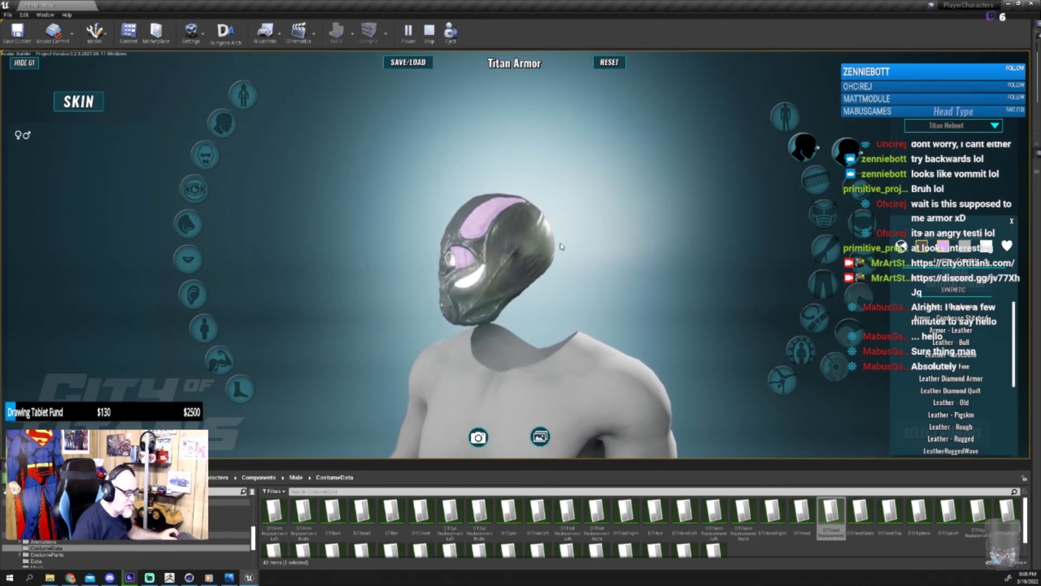
{"action": "scroll", "coordinate": [555, 246], "scroll_direction": "up", "scroll_amount": 2}
{"action": "scroll", "coordinate": [555, 246], "scroll_direction": "up", "scroll_amount": 2}
{"action": "left_click_drag", "start_coordinate": [601, 248], "coordinate": [572, 258]}
{"action": "scroll", "coordinate": [607, 247], "scroll_direction": "up", "scroll_amount": 3}
{"action": "scroll", "coordinate": [607, 247], "scroll_direction": "down", "scroll_amount": 5}
{"action": "scroll", "coordinate": [607, 247], "scroll_direction": "down", "scroll_amount": 2}
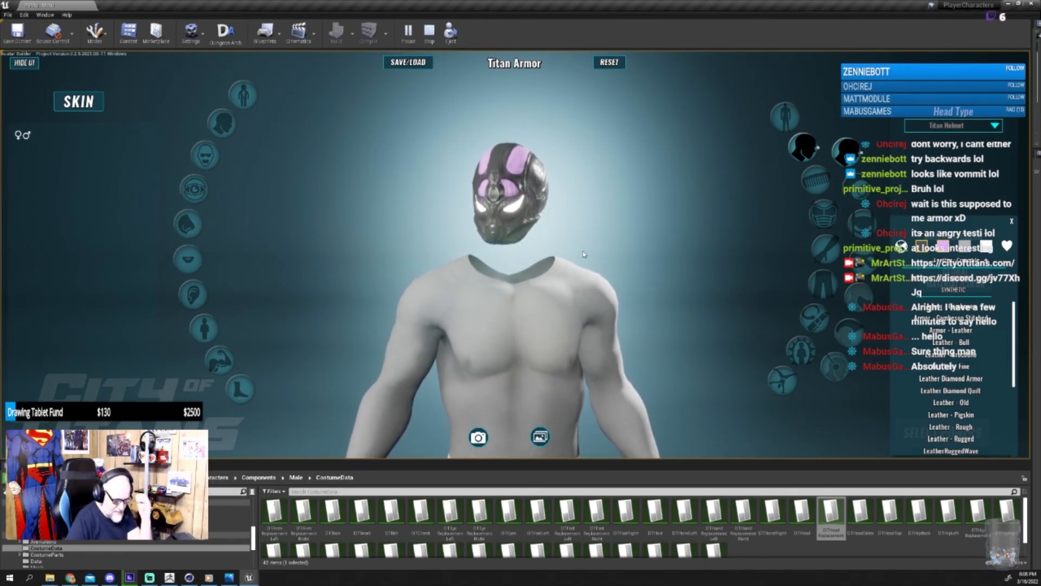
{"action": "mouse_move", "coordinate": [616, 251]}
{"action": "left_mouse_down"}
{"action": "mouse_move", "coordinate": [518, 258]}
{"action": "mouse_move", "coordinate": [478, 273]}
{"action": "mouse_move", "coordinate": [449, 254]}
{"action": "mouse_move", "coordinate": [564, 263]}
{"action": "mouse_move", "coordinate": [627, 237]}
{"action": "left_mouse_up"}
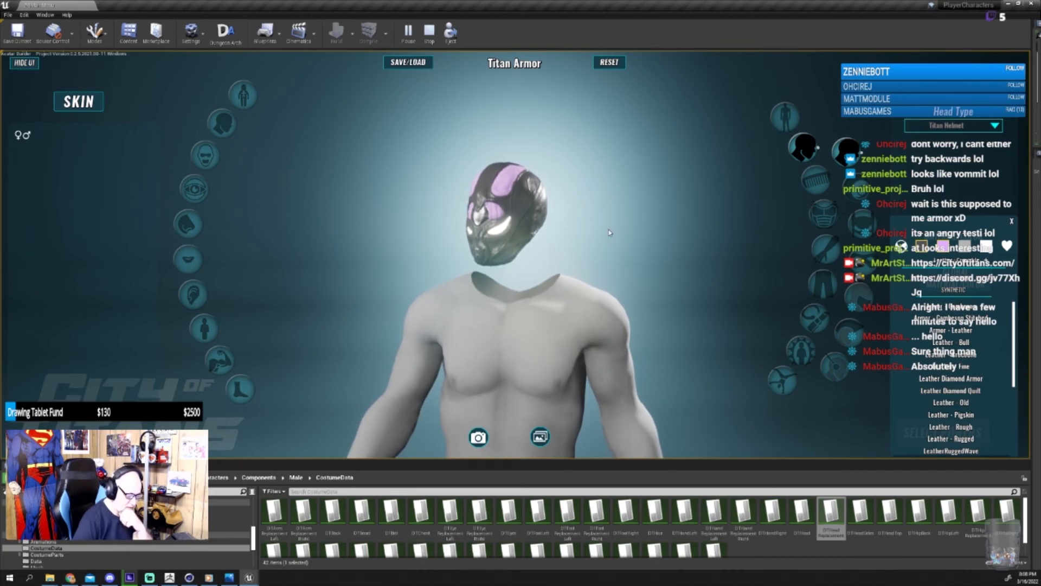
Step: Change the character's skin material to Android Skin 2 and view the body from an angle
{"action": "left_click", "coordinate": [81, 103]}
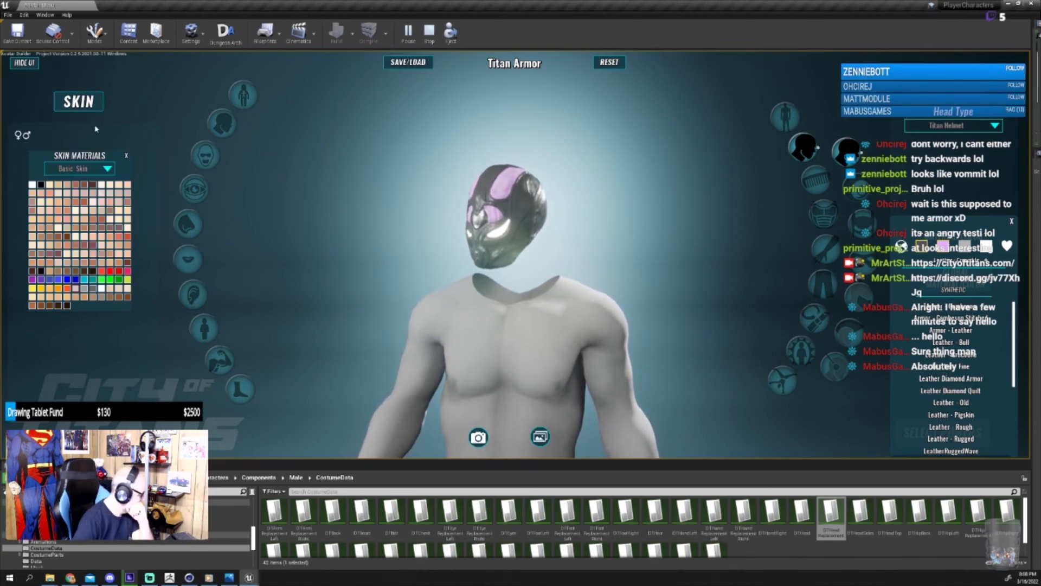
{"action": "left_click", "coordinate": [84, 168]}
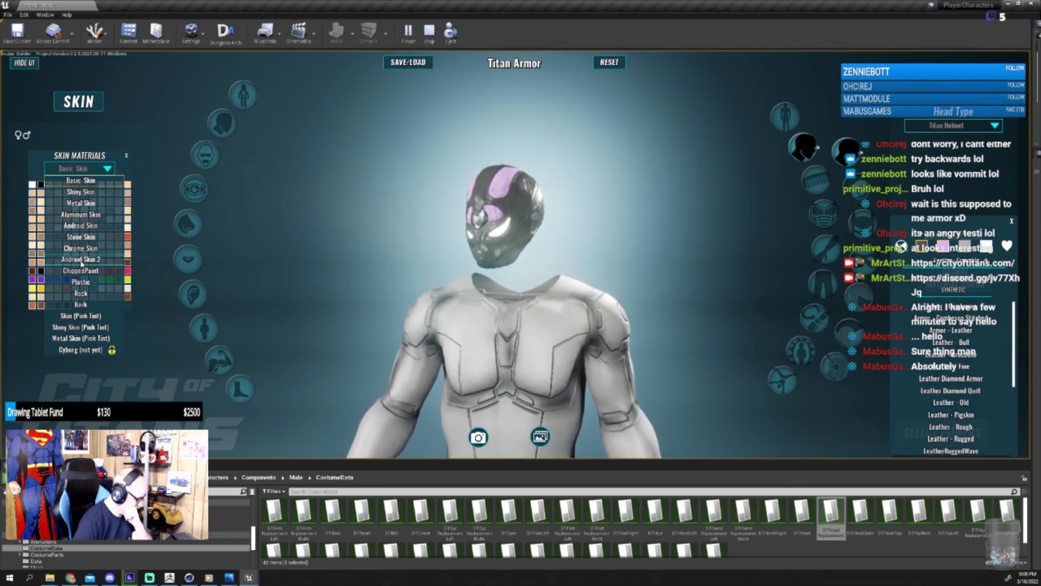
{"action": "left_click", "coordinate": [82, 261]}
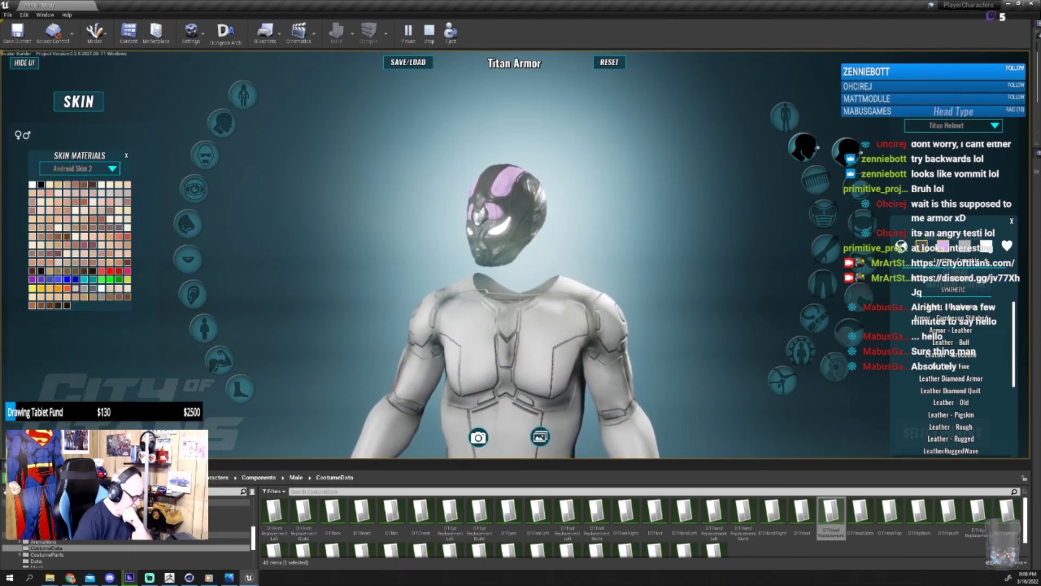
{"action": "scroll", "coordinate": [526, 246], "scroll_direction": "down", "scroll_amount": 5}
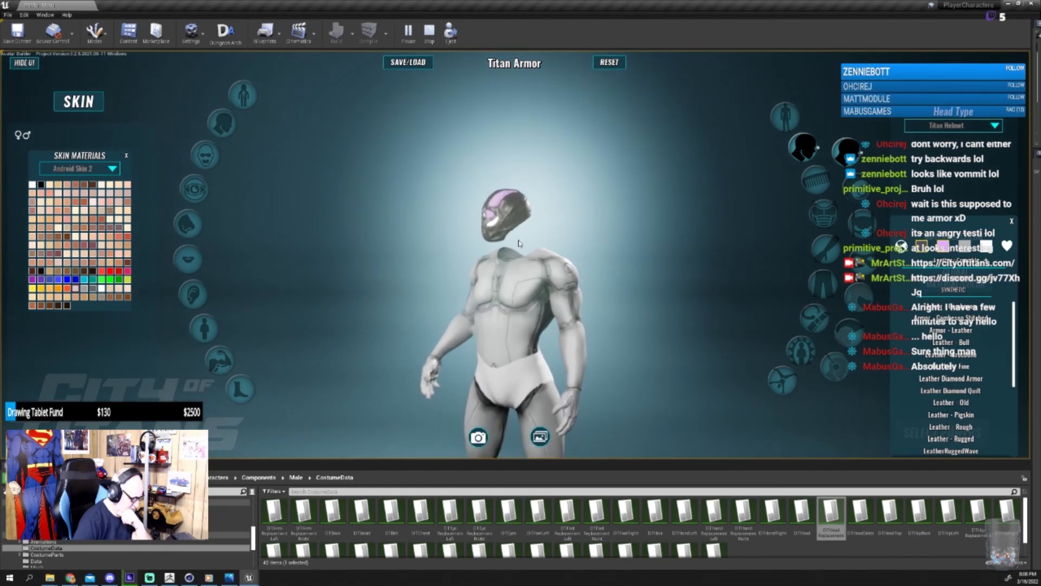
{"action": "left_click_drag", "start_coordinate": [526, 247], "coordinate": [507, 217]}
Step: Save the character under the name Titan Armor
{"action": "left_click", "coordinate": [416, 67]}
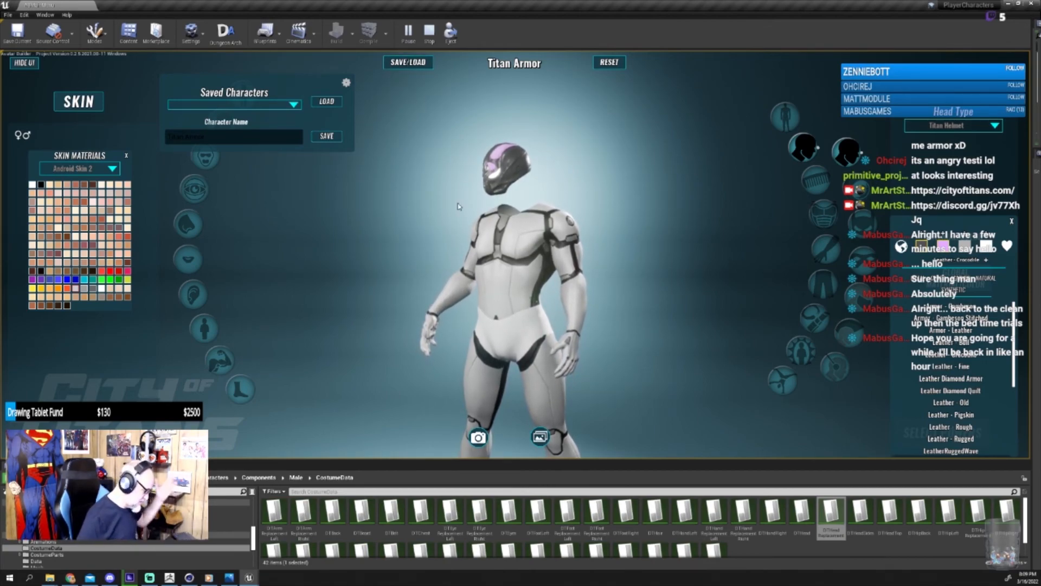
{"action": "left_click_drag", "start_coordinate": [393, 239], "coordinate": [371, 228]}
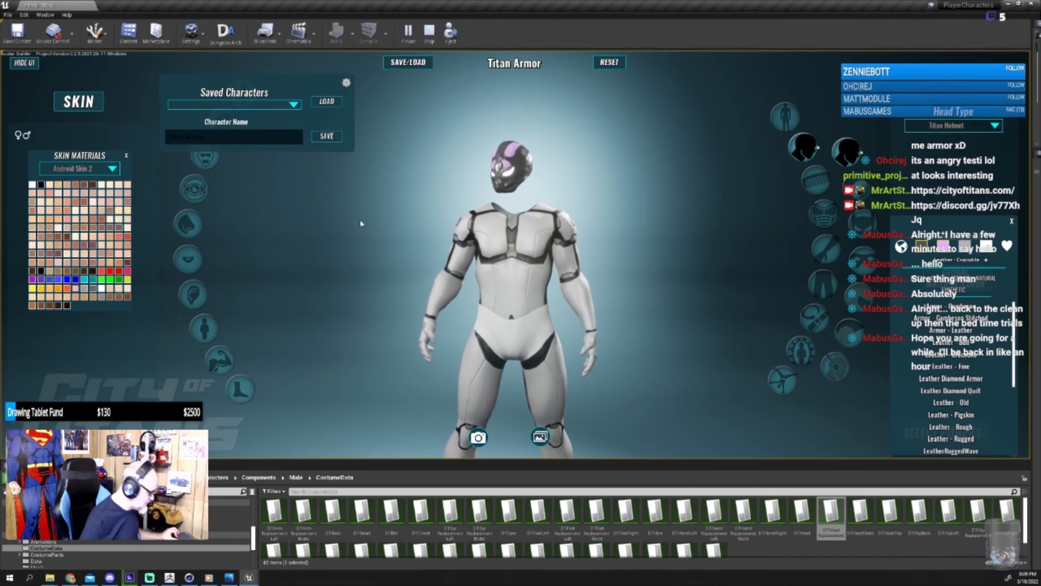
{"action": "left_click", "coordinate": [205, 157]}
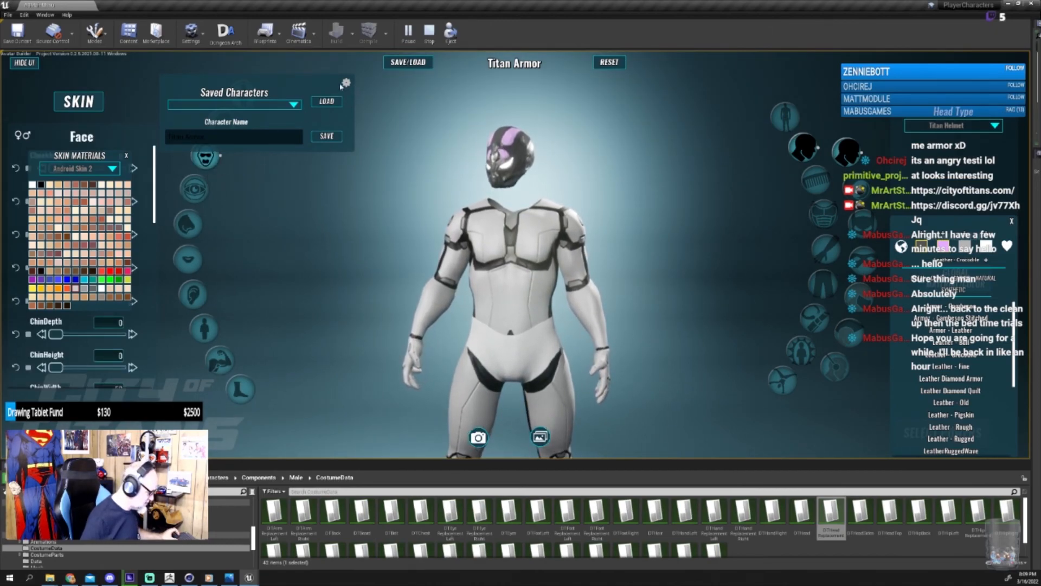
{"action": "left_click", "coordinate": [326, 135]}
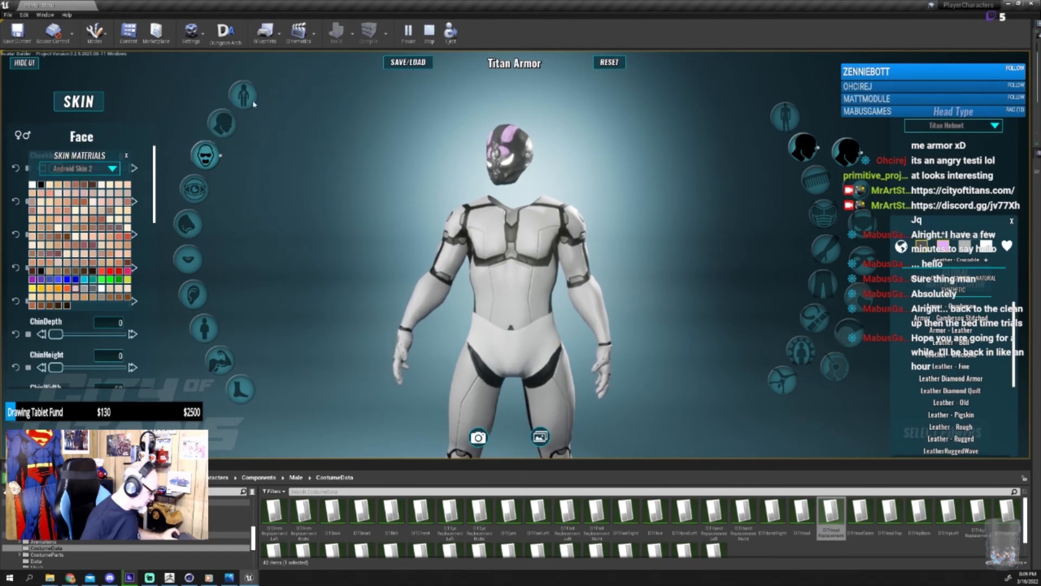
Step: Set the character's general Fitness to 46
{"action": "left_click", "coordinate": [253, 103]}
{"action": "left_click_drag", "start_coordinate": [89, 201], "coordinate": [86, 201]}
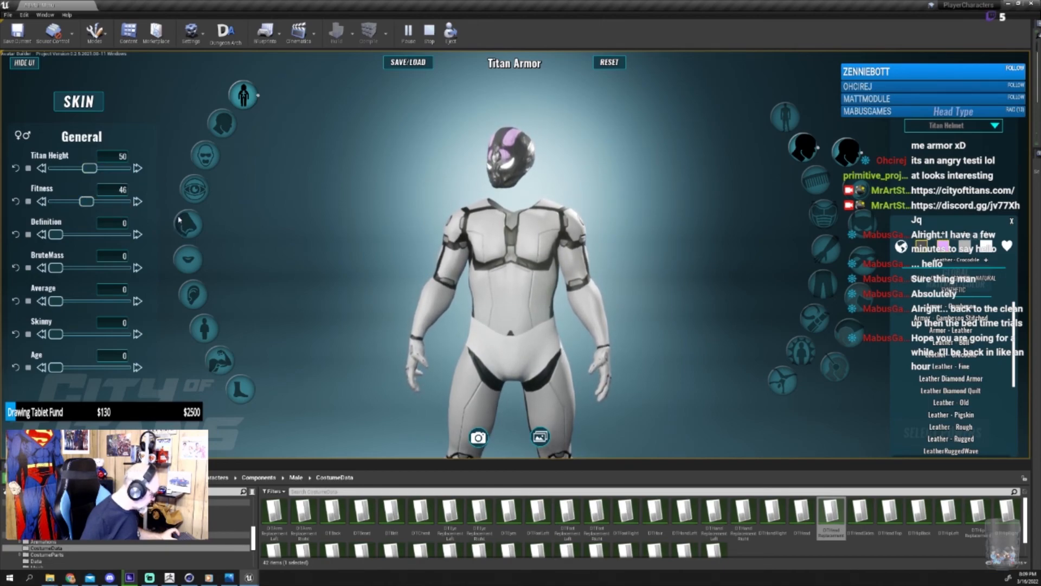
Step: Look through the face, head and body proportion settings for ones that affect head size and neck shape
{"action": "left_click", "coordinate": [205, 156]}
{"action": "left_click", "coordinate": [222, 123]}
{"action": "scroll", "coordinate": [73, 199], "scroll_direction": "down", "scroll_amount": 6}
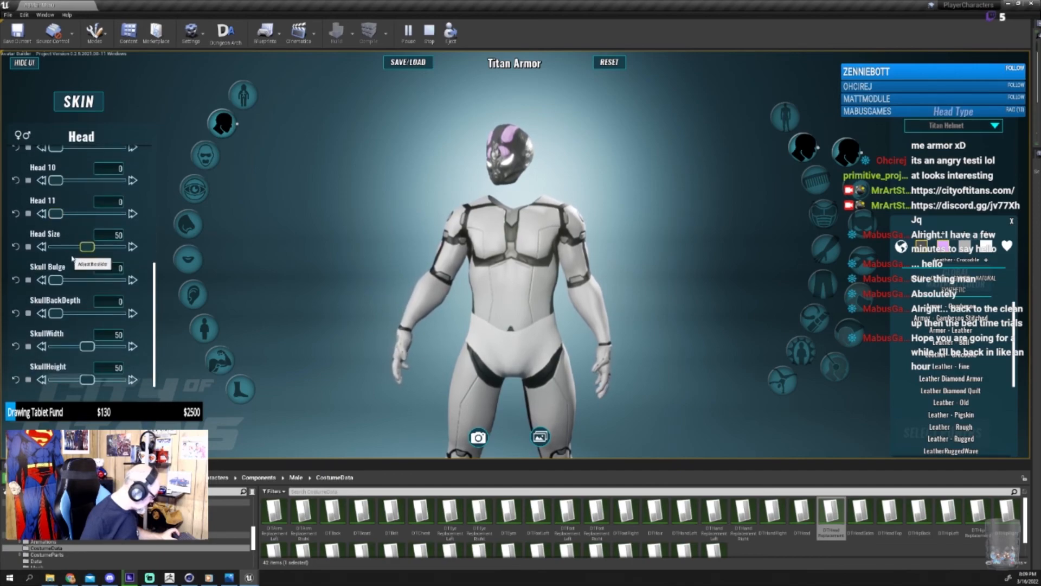
{"action": "scroll", "coordinate": [70, 258], "scroll_direction": "up", "scroll_amount": 5}
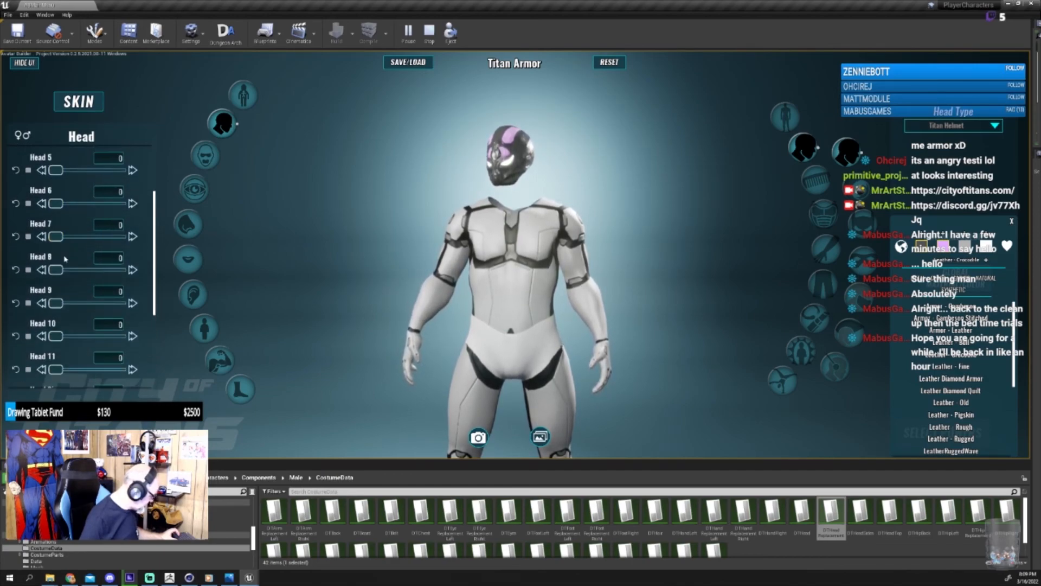
{"action": "scroll", "coordinate": [76, 263], "scroll_direction": "up", "scroll_amount": 3}
{"action": "left_click", "coordinate": [204, 330]}
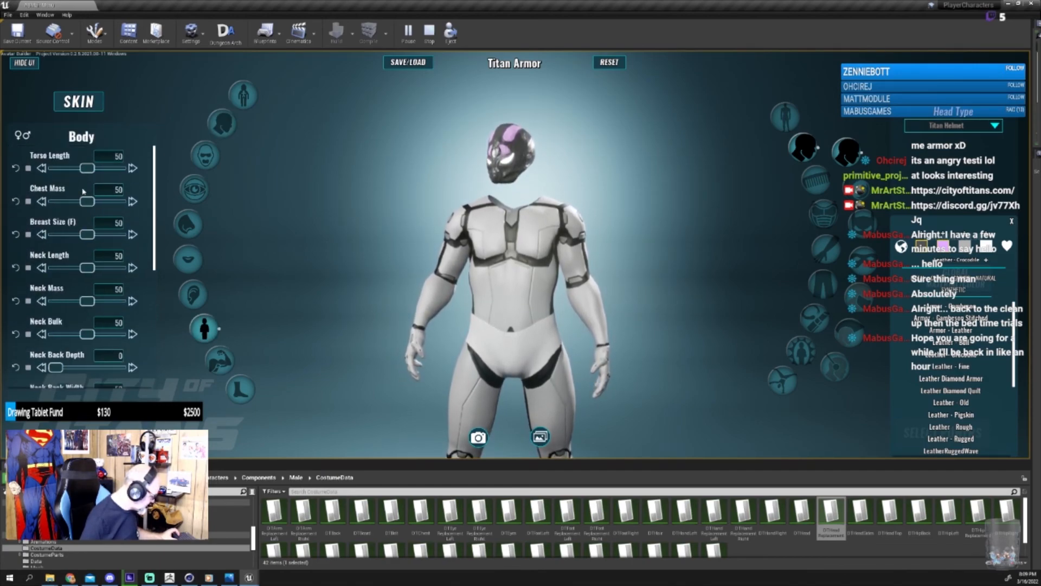
{"action": "scroll", "coordinate": [87, 202], "scroll_direction": "down", "scroll_amount": 1}
{"action": "scroll", "coordinate": [87, 202], "scroll_direction": "down", "scroll_amount": 6}
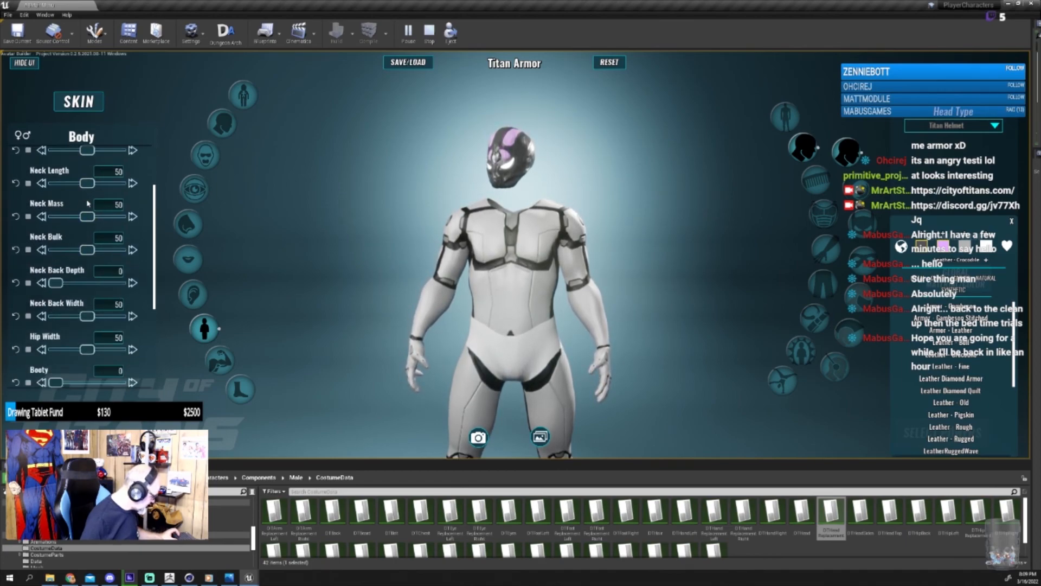
{"action": "scroll", "coordinate": [87, 203], "scroll_direction": "down", "scroll_amount": 1}
{"action": "scroll", "coordinate": [87, 202], "scroll_direction": "up", "scroll_amount": 8}
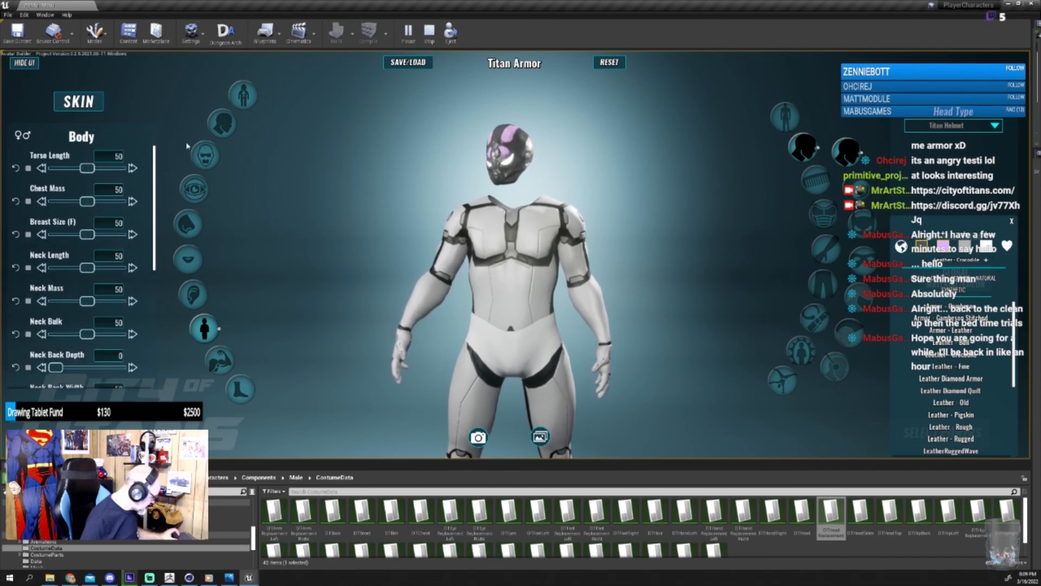
Step: Test the head scaling by raising Head Size to 100, then reducing it to 31
{"action": "left_click", "coordinate": [222, 124]}
{"action": "scroll", "coordinate": [78, 230], "scroll_direction": "down", "scroll_amount": 3}
{"action": "scroll", "coordinate": [78, 231], "scroll_direction": "down", "scroll_amount": 3}
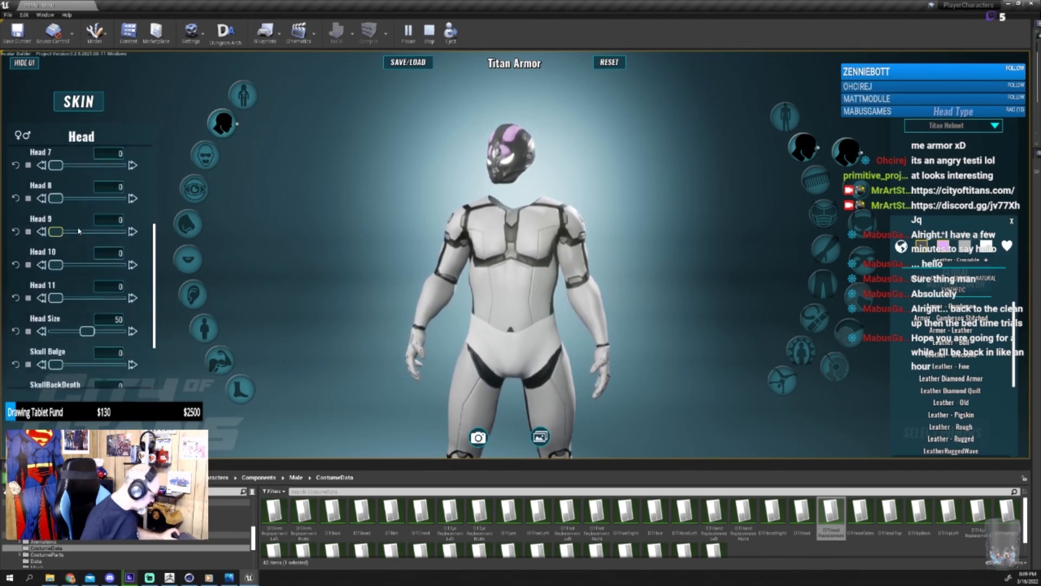
{"action": "left_click_drag", "start_coordinate": [83, 294], "coordinate": [164, 292]}
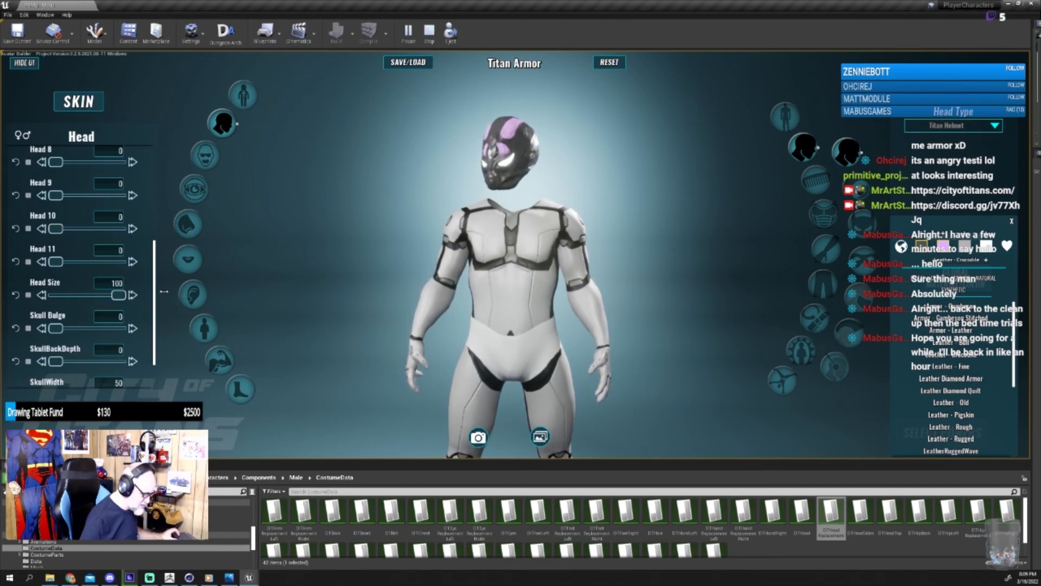
{"action": "left_click_drag", "start_coordinate": [71, 292], "coordinate": [17, 295]}
{"action": "mouse_move", "coordinate": [145, 293]}
{"action": "left_mouse_down"}
{"action": "mouse_move", "coordinate": [34, 295]}
{"action": "mouse_move", "coordinate": [127, 295]}
{"action": "left_mouse_up"}
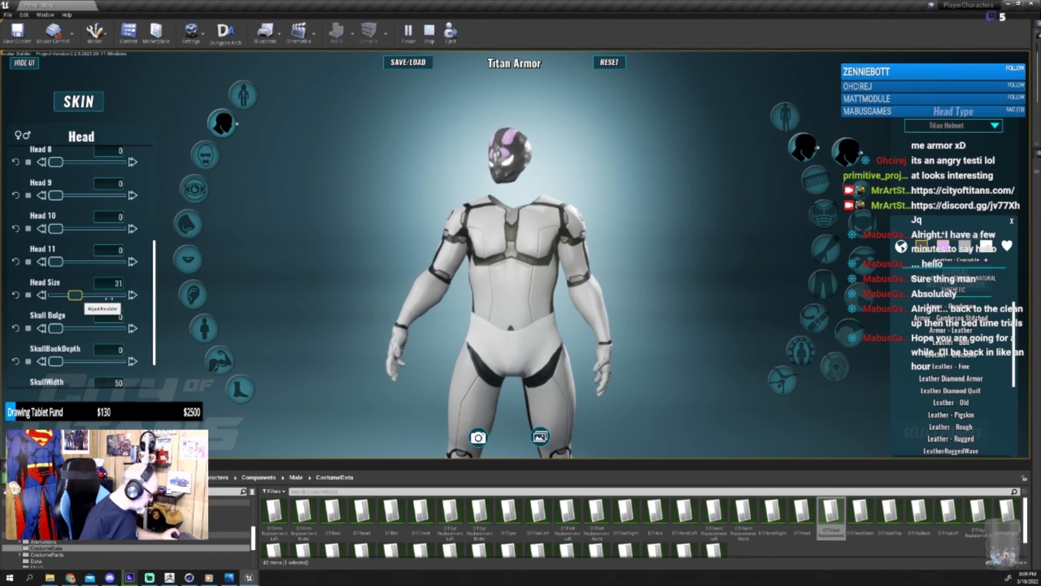
Step: Set the Head Size to 50 and view the helmet's fit from the side
{"action": "left_click_drag", "start_coordinate": [354, 219], "coordinate": [450, 219]}
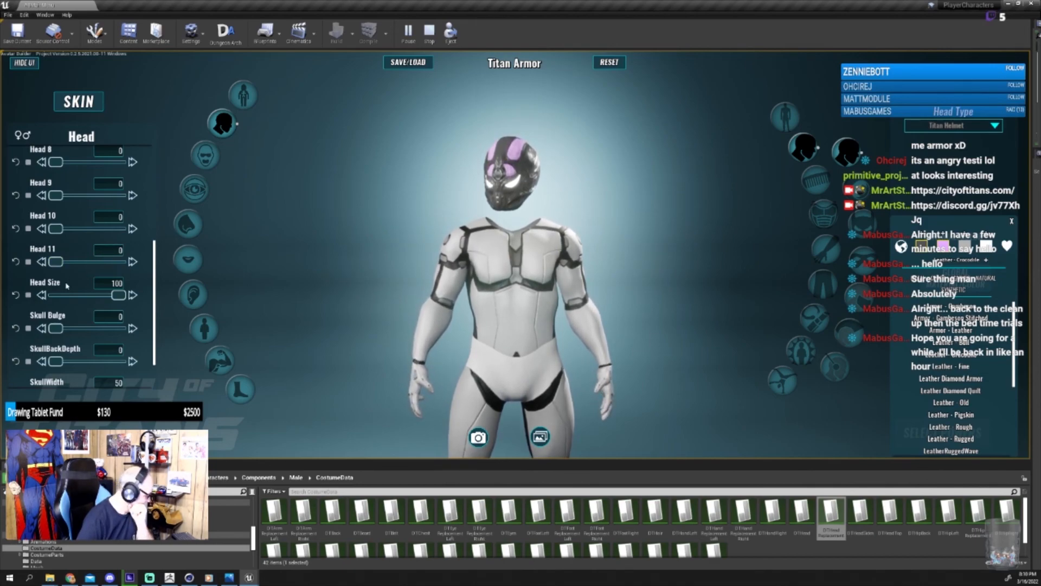
{"action": "left_click_drag", "start_coordinate": [118, 294], "coordinate": [87, 295]}
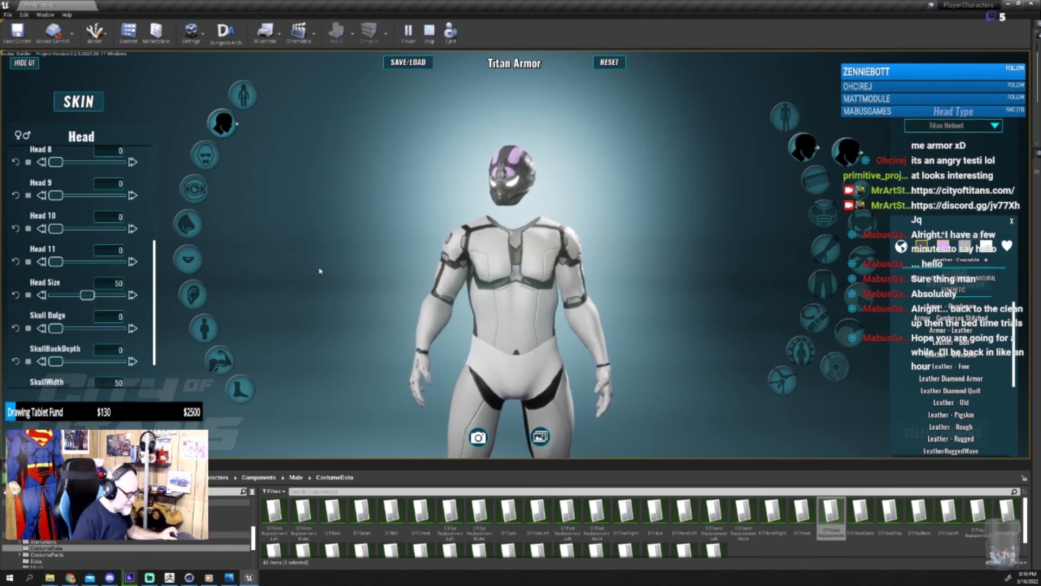
{"action": "left_click_drag", "start_coordinate": [318, 272], "coordinate": [380, 271]}
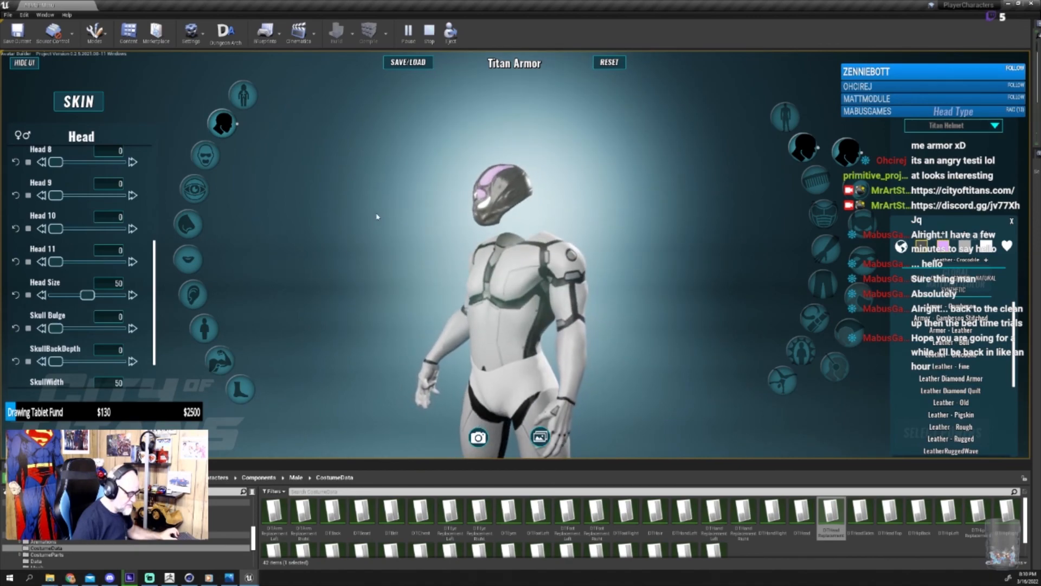
Step: Find Titan Armor among the saved characters and load it
{"action": "left_click", "coordinate": [408, 62]}
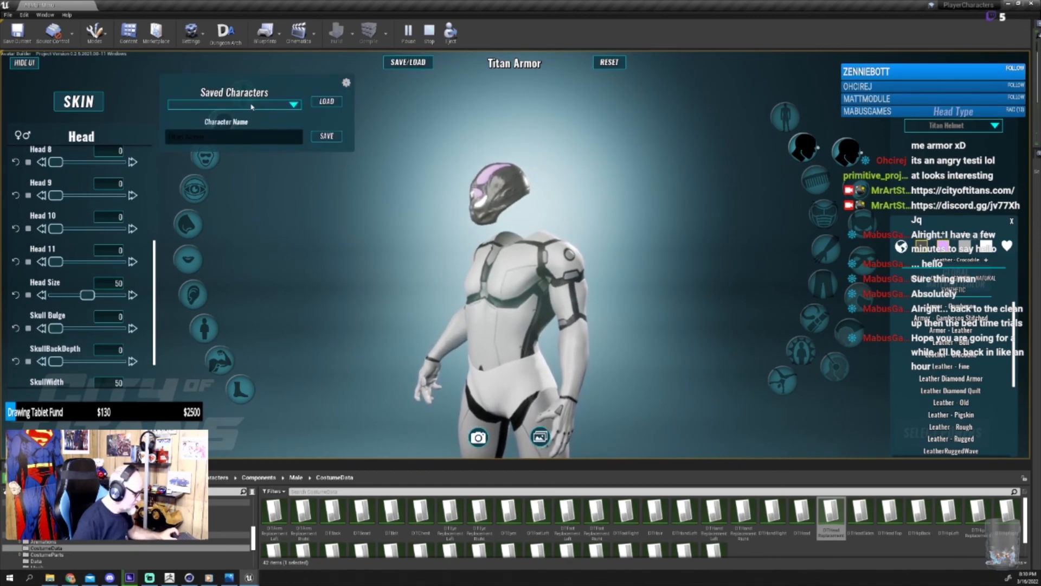
{"action": "left_click", "coordinate": [326, 101]}
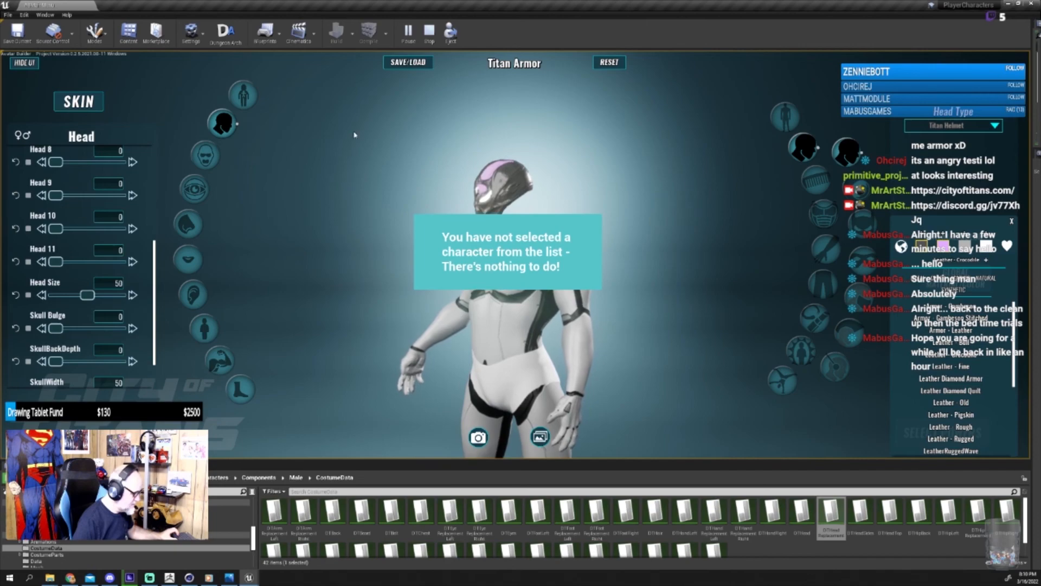
{"action": "left_click", "coordinate": [396, 66]}
{"action": "left_click", "coordinate": [269, 105]}
{"action": "scroll", "coordinate": [234, 217], "scroll_direction": "down", "scroll_amount": 10}
{"action": "scroll", "coordinate": [239, 218], "scroll_direction": "down", "scroll_amount": 5}
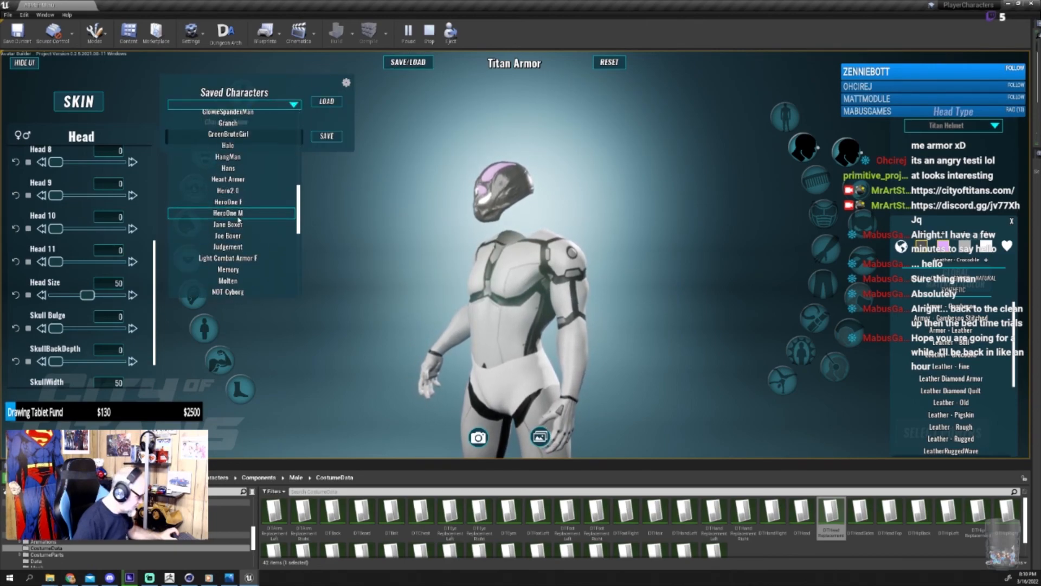
{"action": "scroll", "coordinate": [238, 220], "scroll_direction": "down", "scroll_amount": 6}
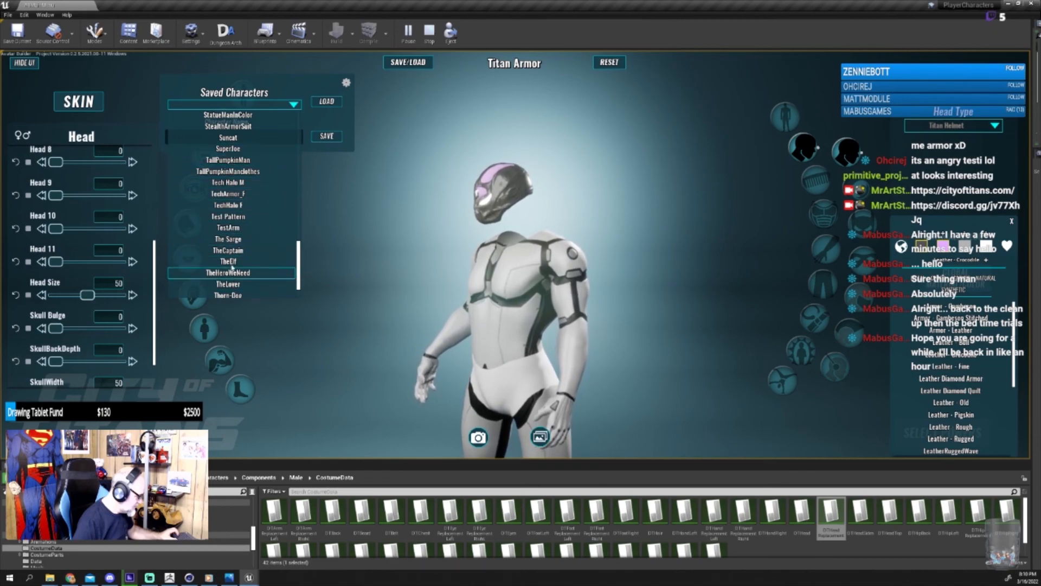
{"action": "scroll", "coordinate": [228, 238], "scroll_direction": "up", "scroll_amount": 3}
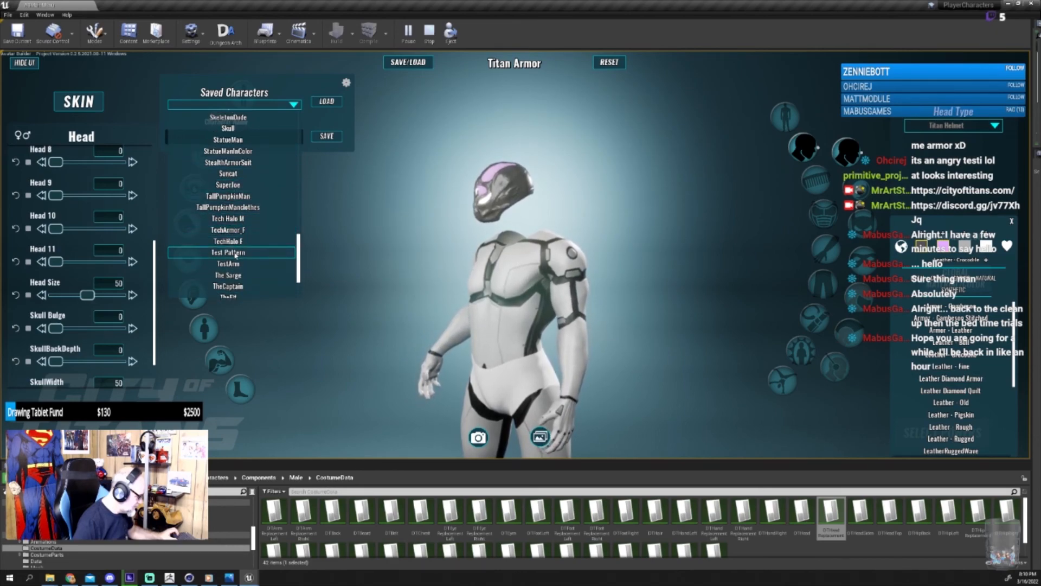
{"action": "scroll", "coordinate": [231, 226], "scroll_direction": "up", "scroll_amount": 14}
{"action": "scroll", "coordinate": [231, 227], "scroll_direction": "up", "scroll_amount": 20}
{"action": "scroll", "coordinate": [232, 225], "scroll_direction": "up", "scroll_amount": 3}
{"action": "scroll", "coordinate": [231, 227], "scroll_direction": "down", "scroll_amount": 20}
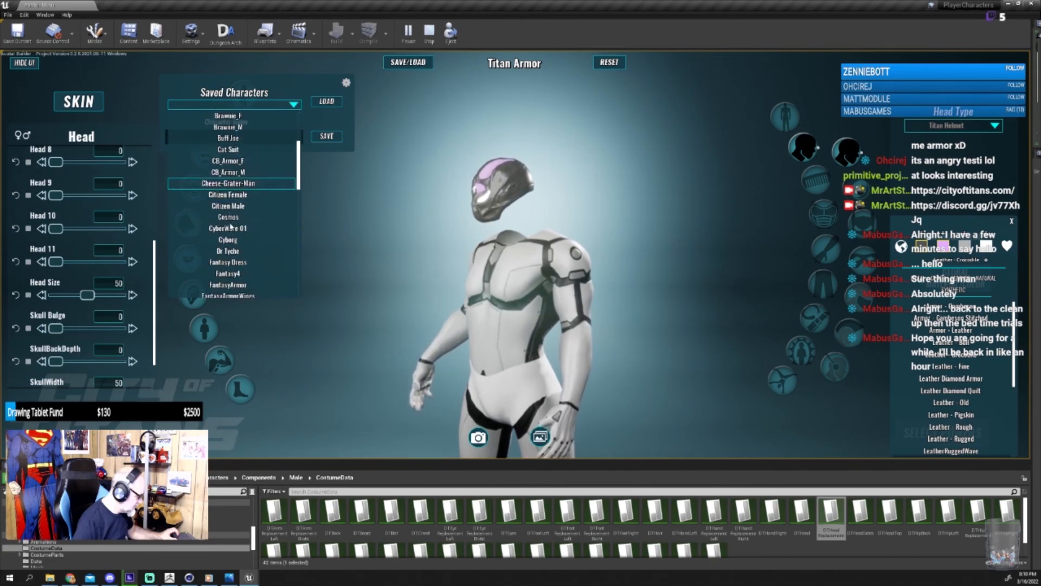
{"action": "scroll", "coordinate": [231, 227], "scroll_direction": "down", "scroll_amount": 16}
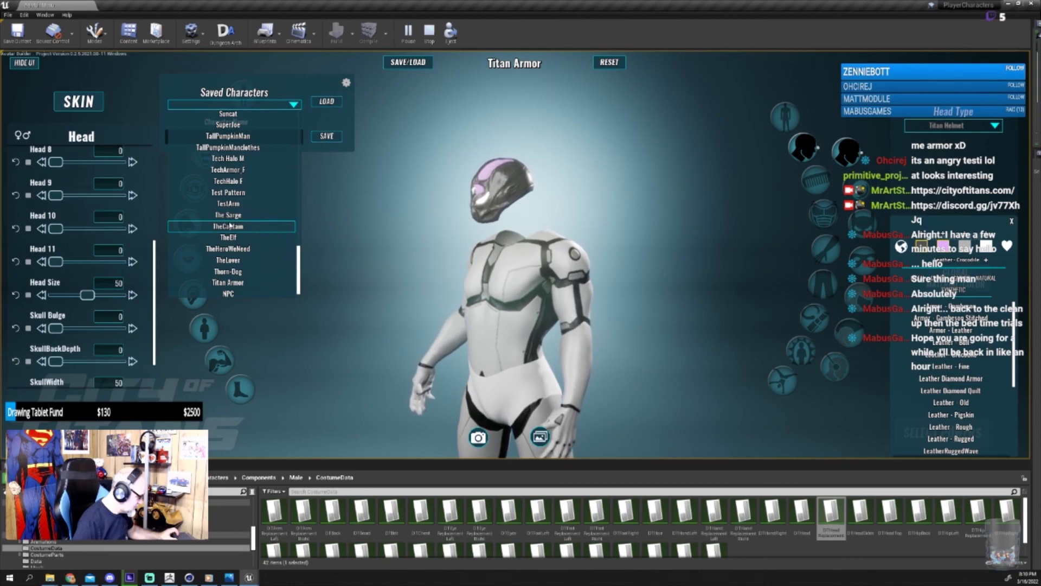
{"action": "scroll", "coordinate": [231, 226], "scroll_direction": "down", "scroll_amount": 1}
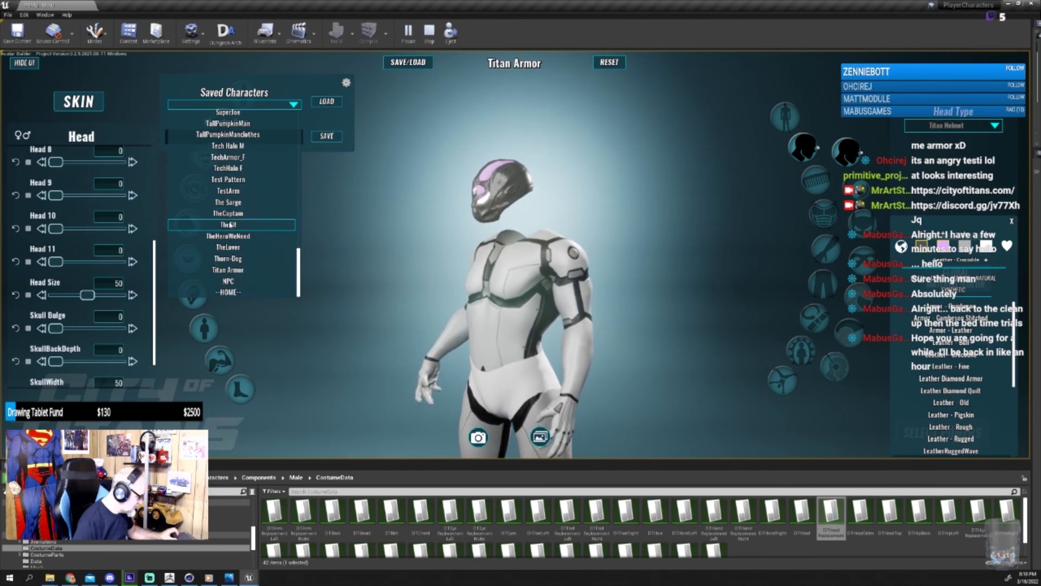
{"action": "left_click", "coordinate": [231, 269]}
{"action": "left_click", "coordinate": [326, 101]}
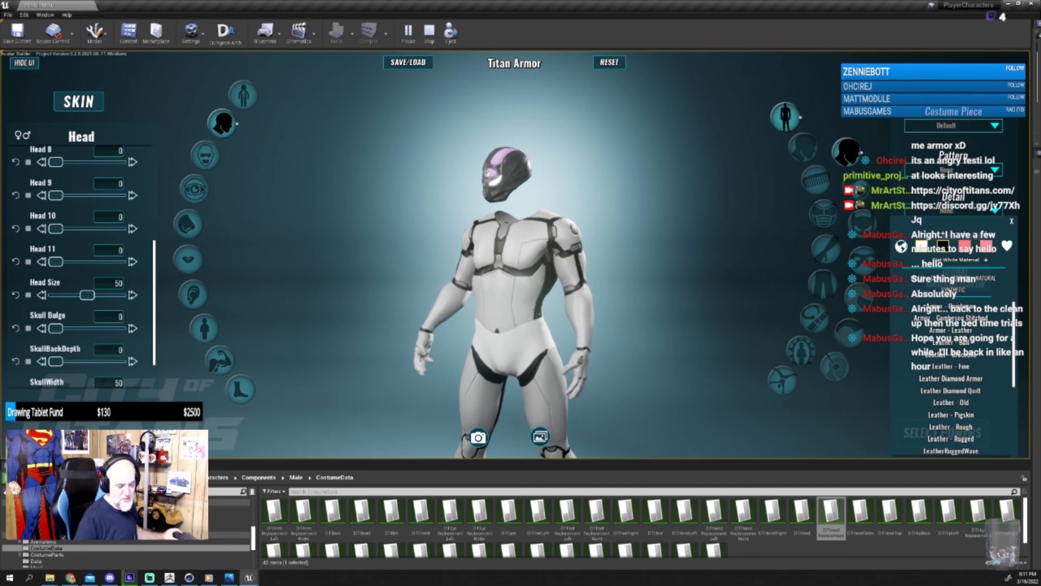
Step: Close the Unreal editor and switch to the Titan armor sculpt in ZBrush
{"action": "left_click", "coordinate": [1032, 3]}
{"action": "left_click", "coordinate": [558, 363]}
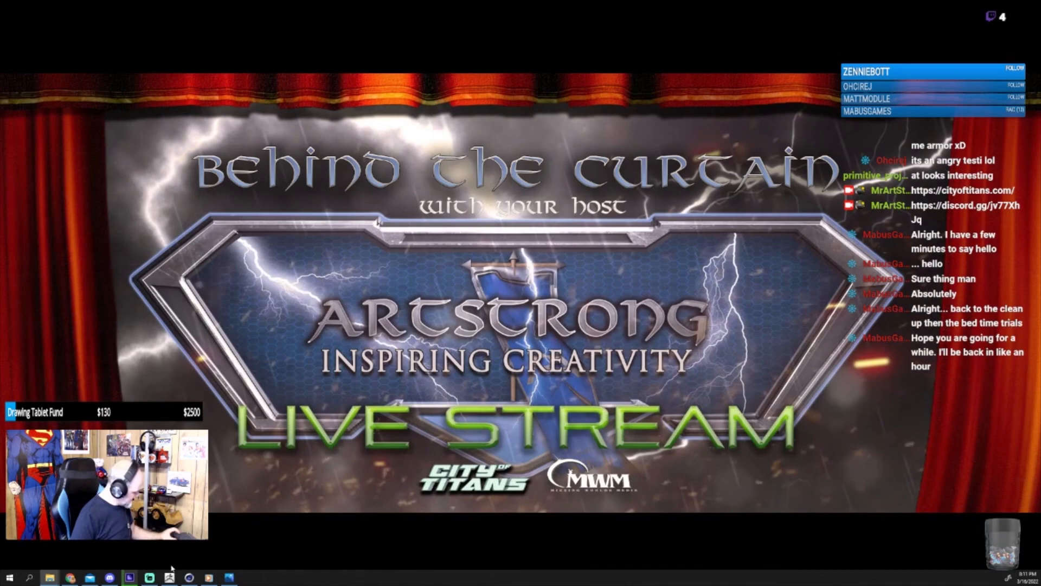
{"action": "left_click", "coordinate": [170, 577]}
Step: Hide the helmet and the textured neck piece beneath it, and make Titan_UnerArmor_HP the active subtool
{"action": "left_click_drag", "start_coordinate": [679, 382], "coordinate": [655, 282], "text": "alt"}
{"action": "left_click_drag", "start_coordinate": [623, 334], "coordinate": [624, 261], "text": "alt"}
{"action": "mouse_move", "coordinate": [623, 260]}
{"action": "left_mouse_down"}
{"action": "mouse_move", "coordinate": [681, 285]}
{"action": "mouse_move", "coordinate": [559, 426]}
{"action": "mouse_move", "coordinate": [603, 448]}
{"action": "mouse_move", "coordinate": [598, 422]}
{"action": "mouse_move", "coordinate": [617, 411]}
{"action": "left_mouse_up"}
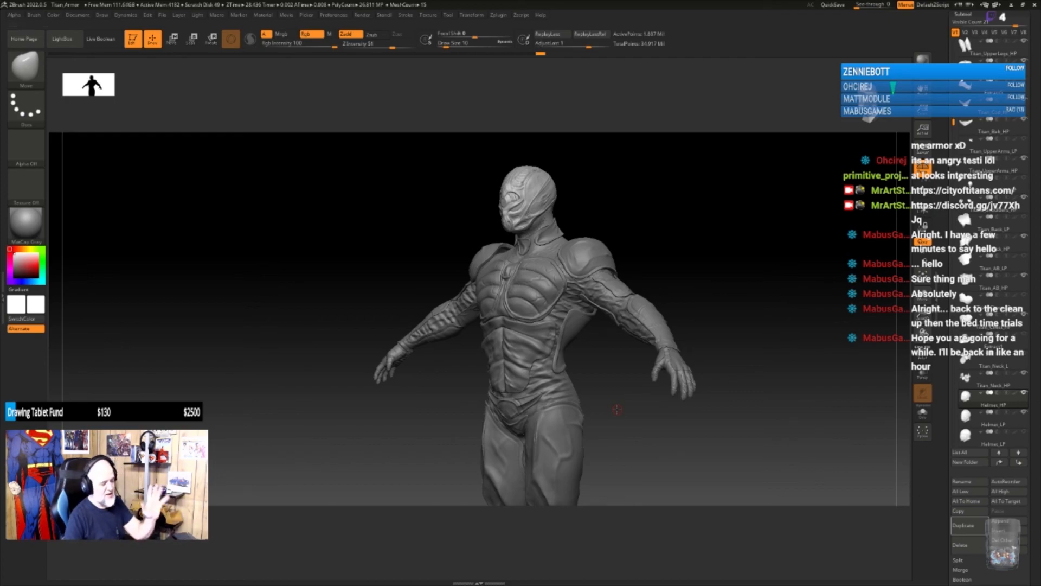
{"action": "left_click_drag", "start_coordinate": [613, 384], "coordinate": [618, 442], "text": "alt"}
{"action": "left_click_drag", "start_coordinate": [747, 211], "coordinate": [569, 241], "text": "alt"}
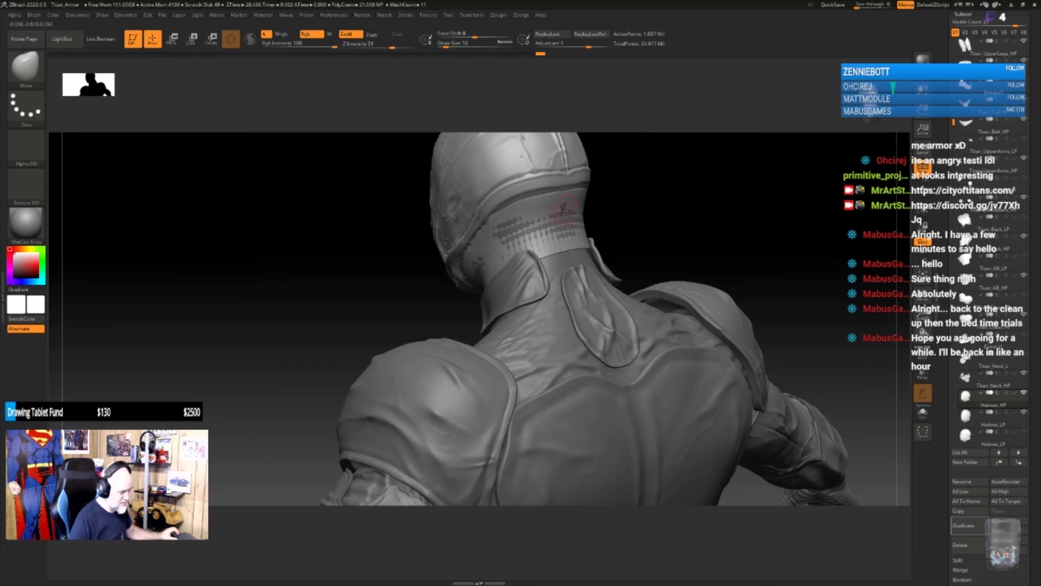
{"action": "left_click_drag", "start_coordinate": [641, 226], "coordinate": [691, 243]}
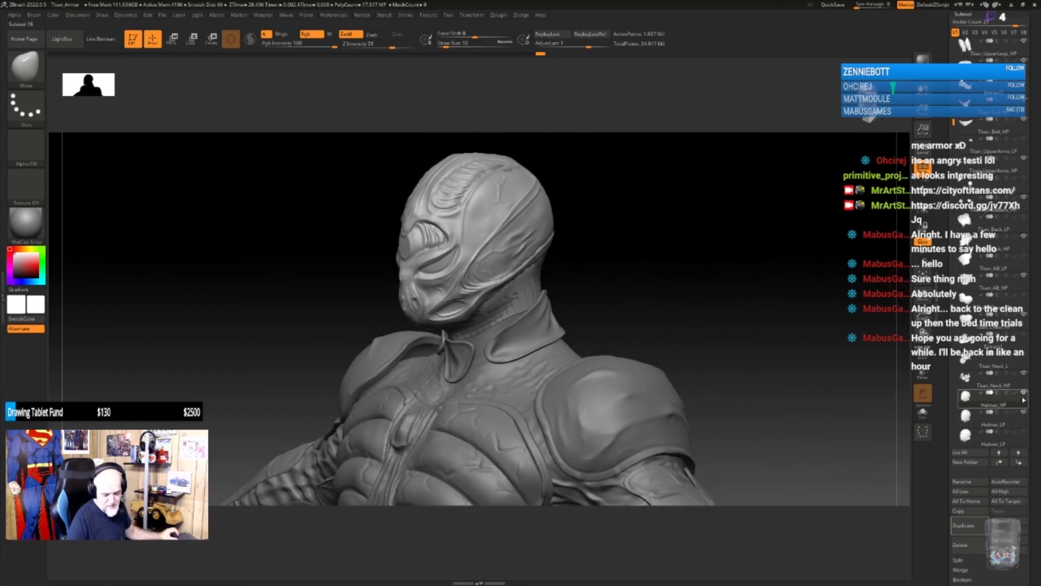
{"action": "left_click", "coordinate": [1024, 394]}
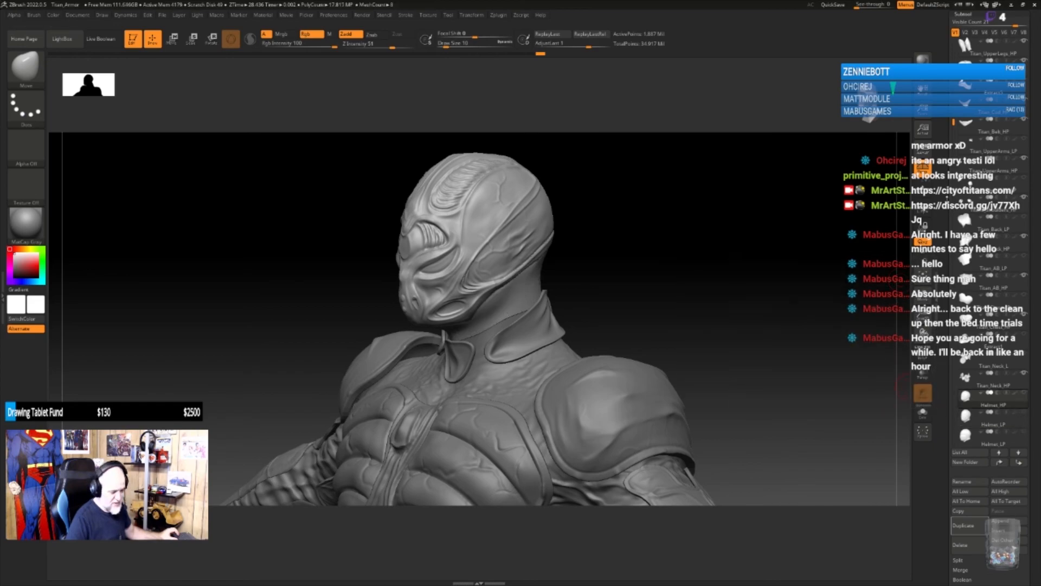
{"action": "left_click_drag", "start_coordinate": [954, 123], "coordinate": [954, 45]}
{"action": "left_click", "coordinate": [965, 47]}
Step: Examine the bare head, neck and collar pieces from the front, side and back
{"action": "left_click_drag", "start_coordinate": [691, 332], "coordinate": [629, 321]}
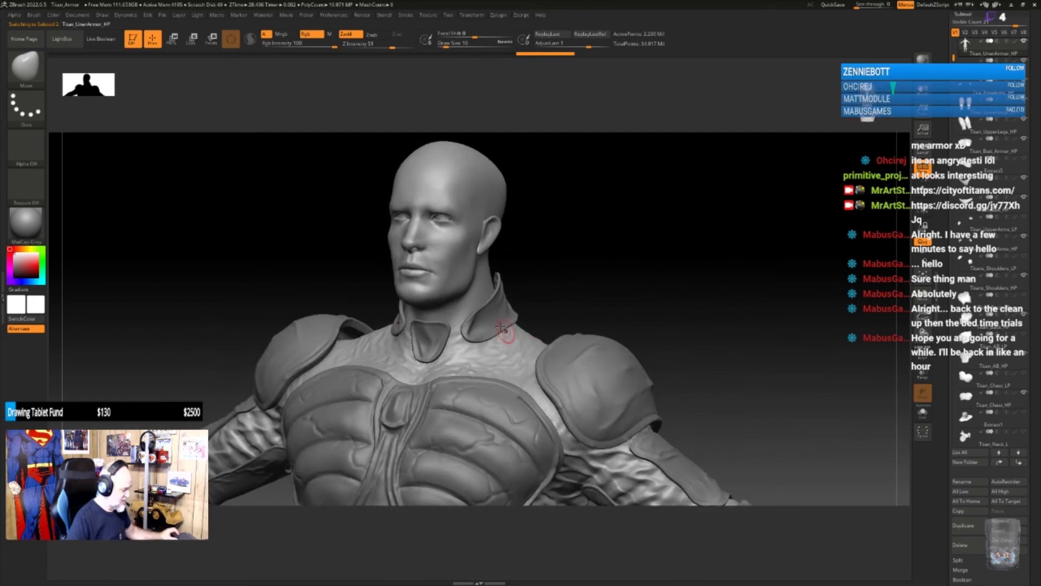
{"action": "left_click_drag", "start_coordinate": [620, 288], "coordinate": [497, 302]}
{"action": "left_click_drag", "start_coordinate": [535, 261], "coordinate": [618, 266]}
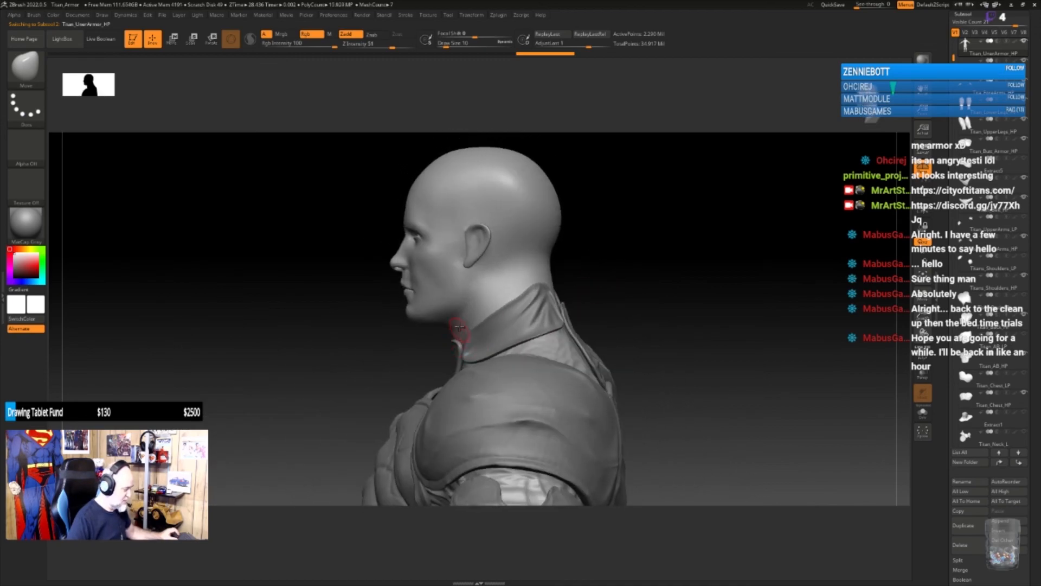
{"action": "left_click_drag", "start_coordinate": [606, 265], "coordinate": [580, 350]}
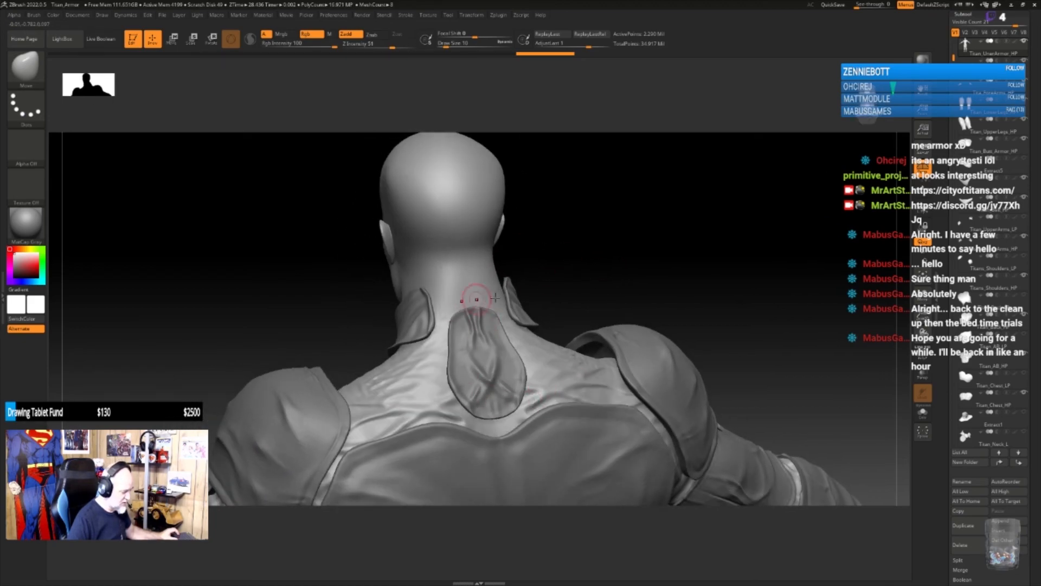
{"action": "left_click_drag", "start_coordinate": [548, 260], "coordinate": [618, 258]}
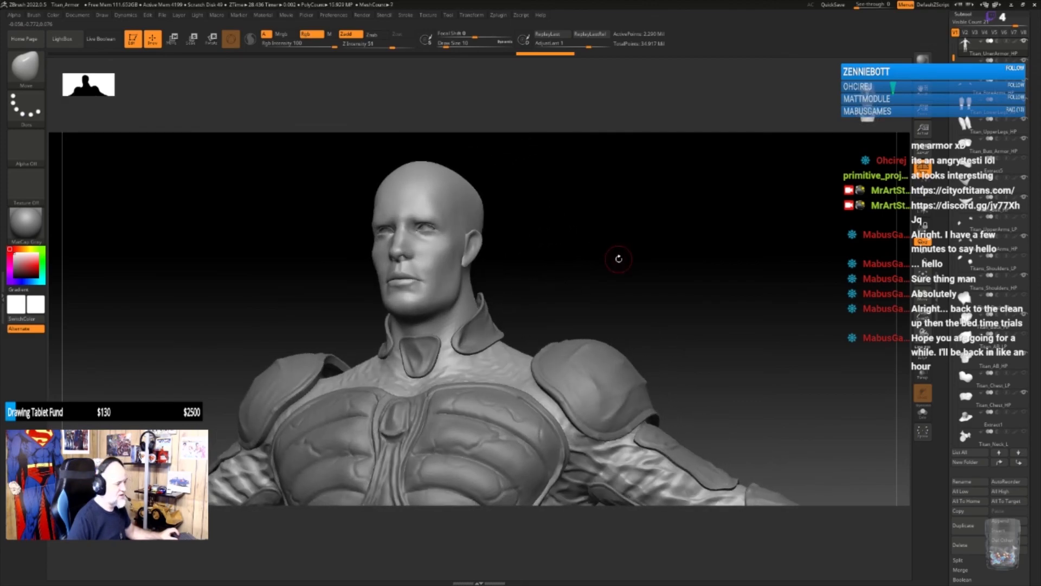